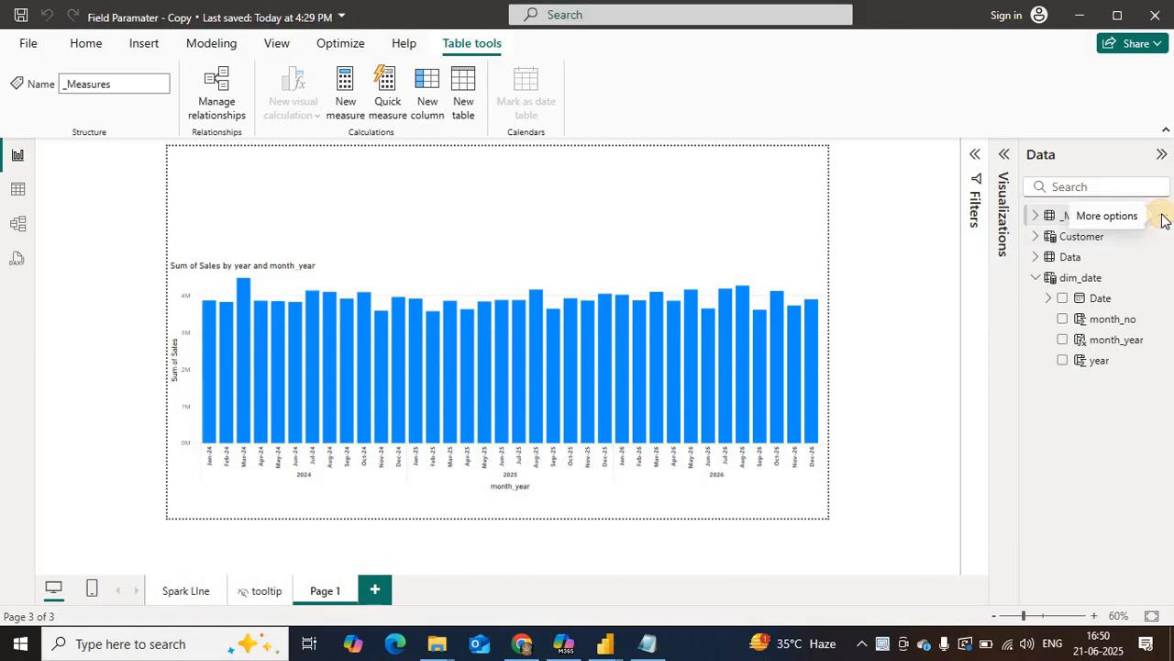
Step: Create a measure in the _Measures table named sales that sums Data[Sales]
left_click(1161, 217)
left_click(1076, 249)
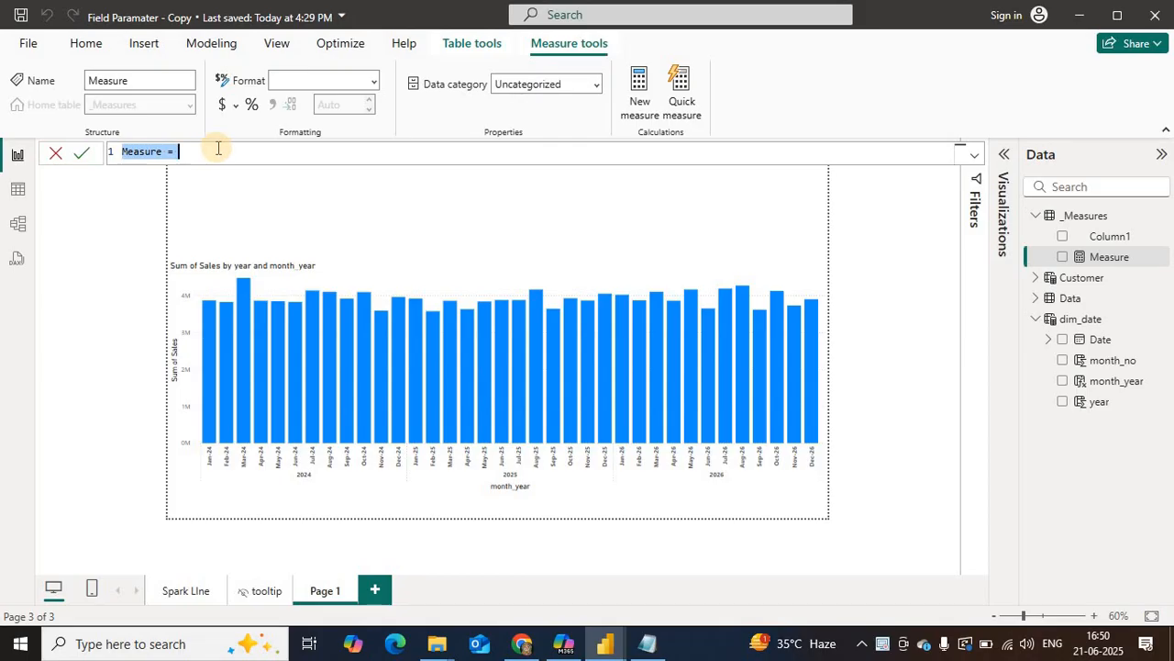
type("sales")
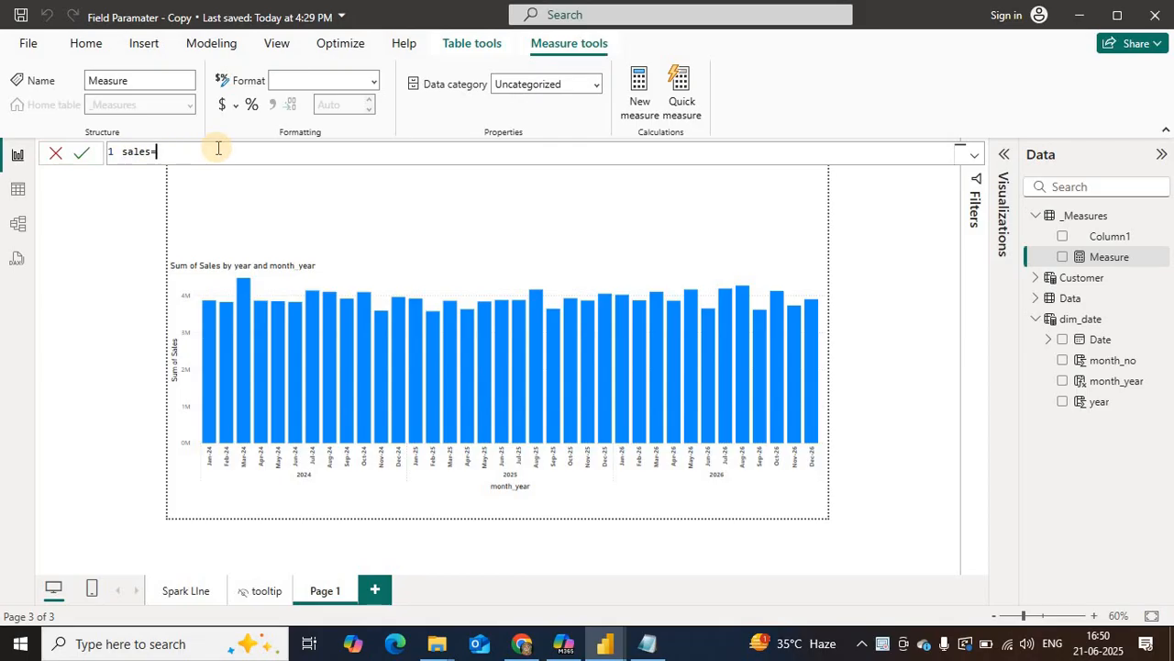
type("=sum(")
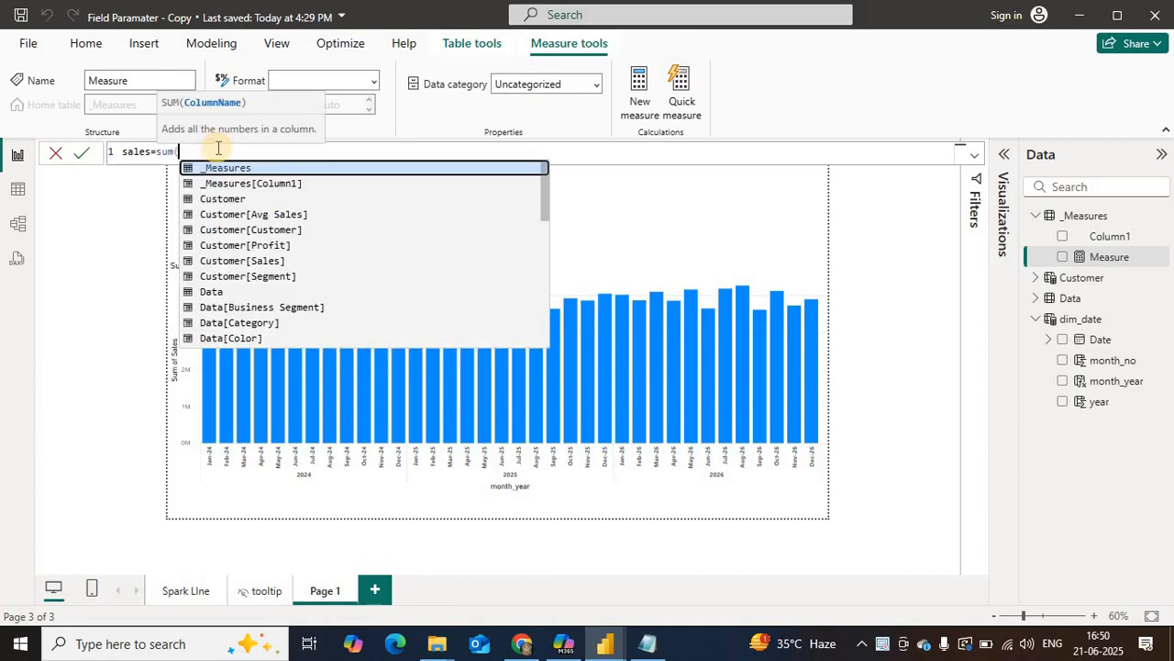
type("sale")
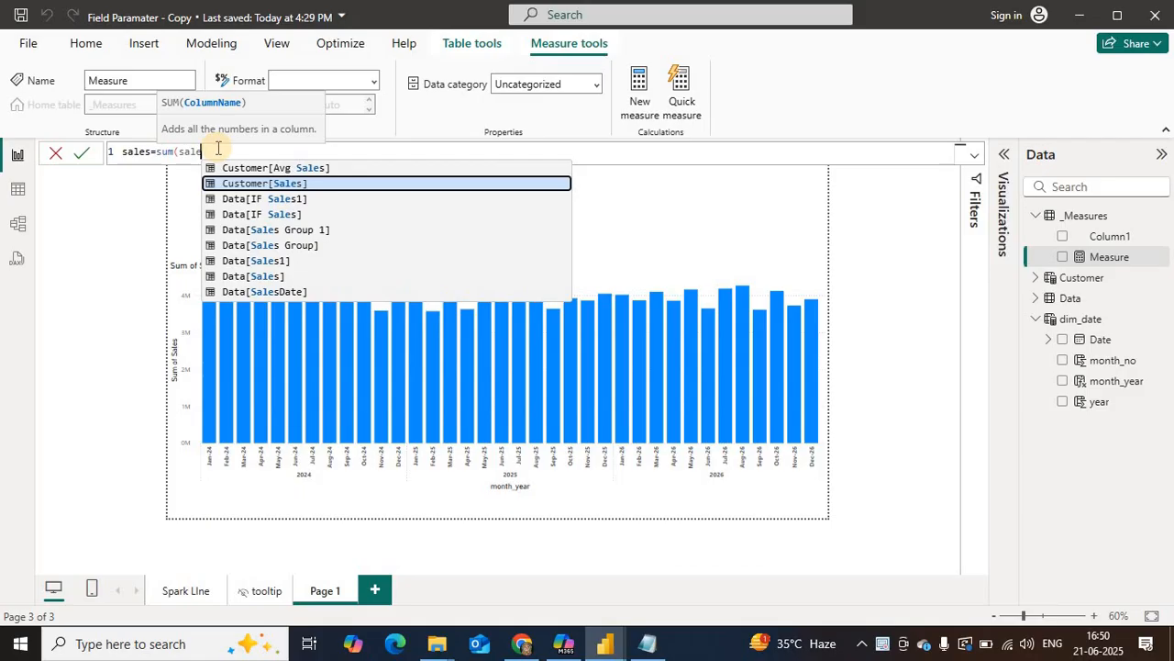
key("Down")
key("Down")
key("Down")
key("Down")
key("Down")
key("Down")
key("Tab")
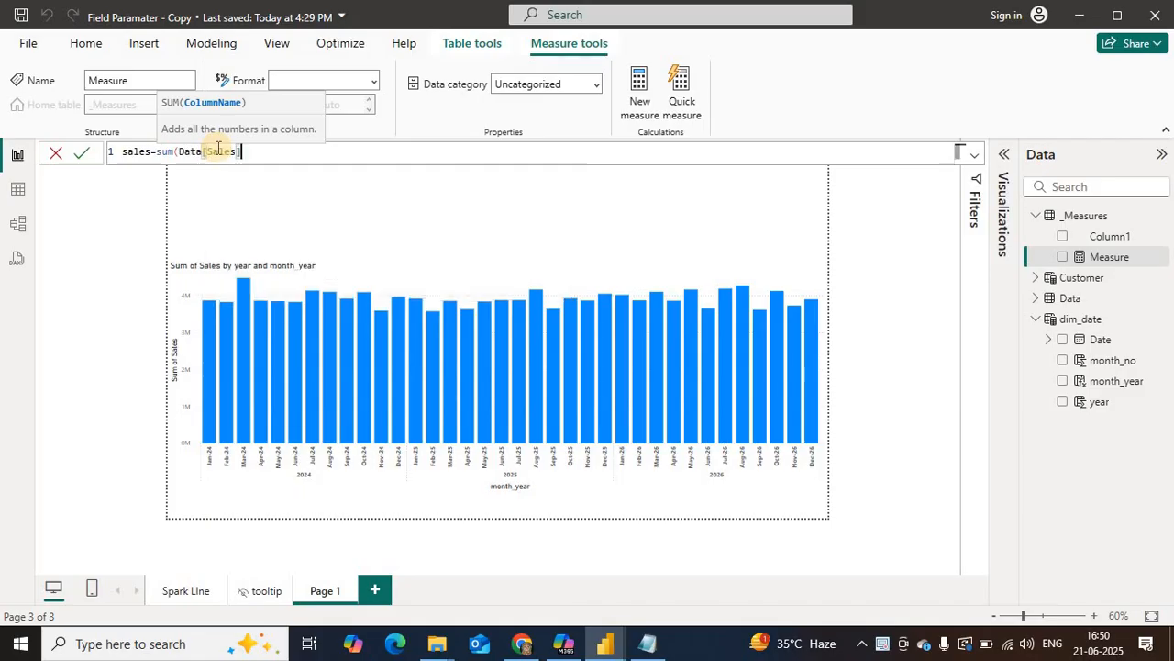
type(")")
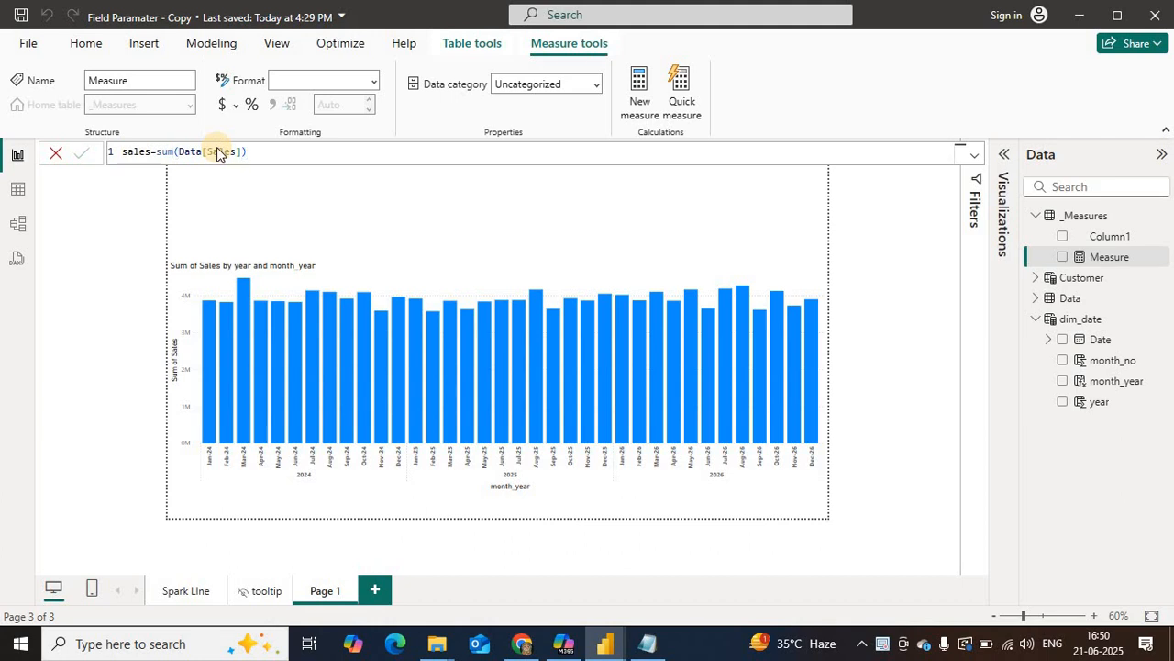
key("Return")
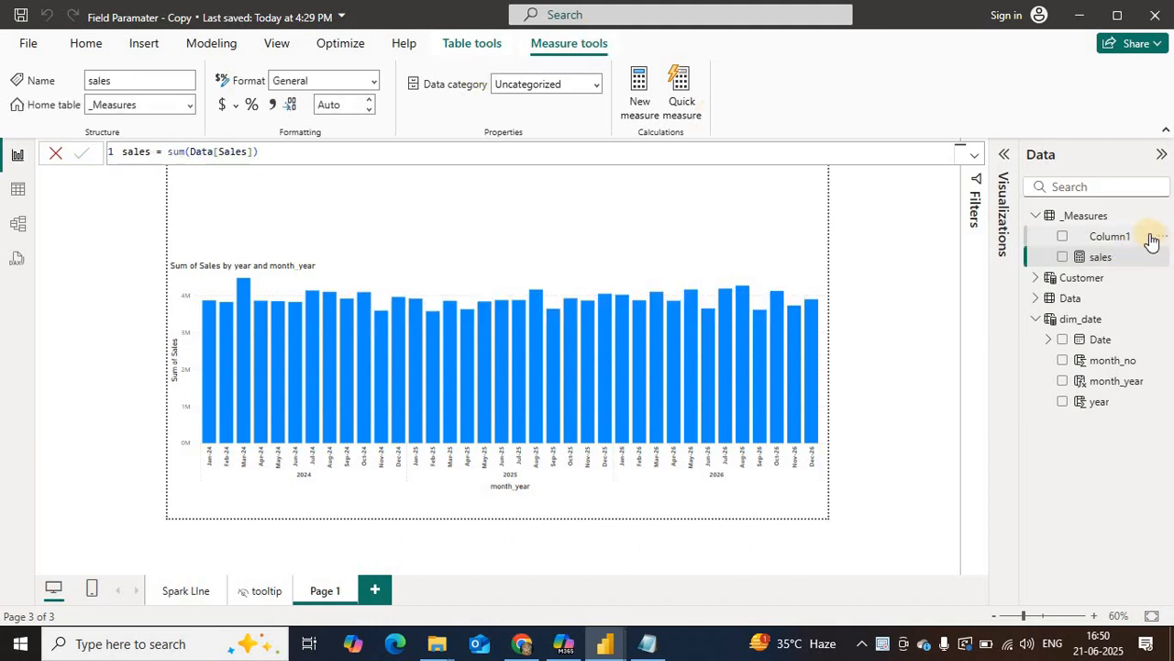
Step: Create a measure in the _Measures table named cost that sums Data[Cost]
right_click(1053, 303)
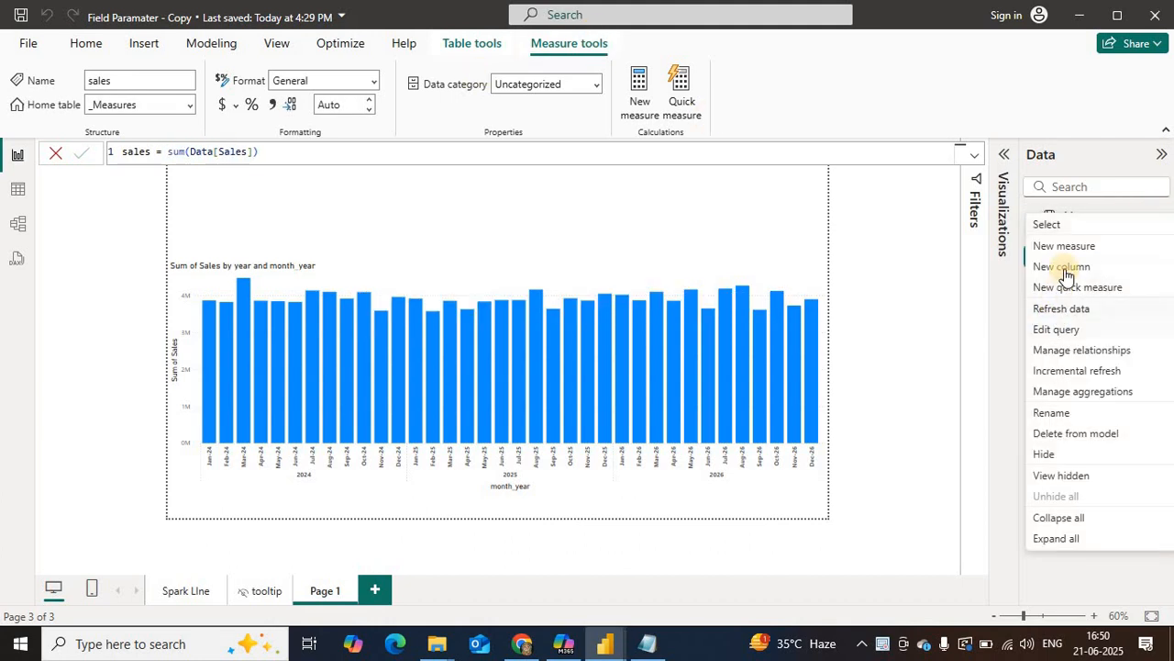
left_click(1068, 247)
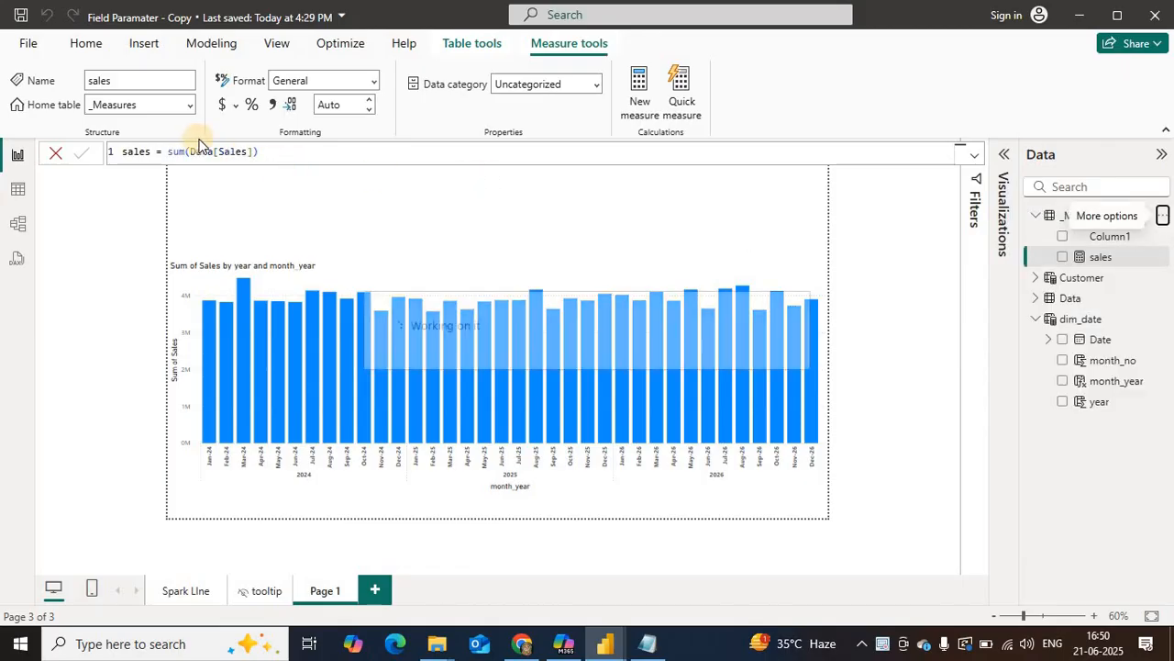
type("cost")
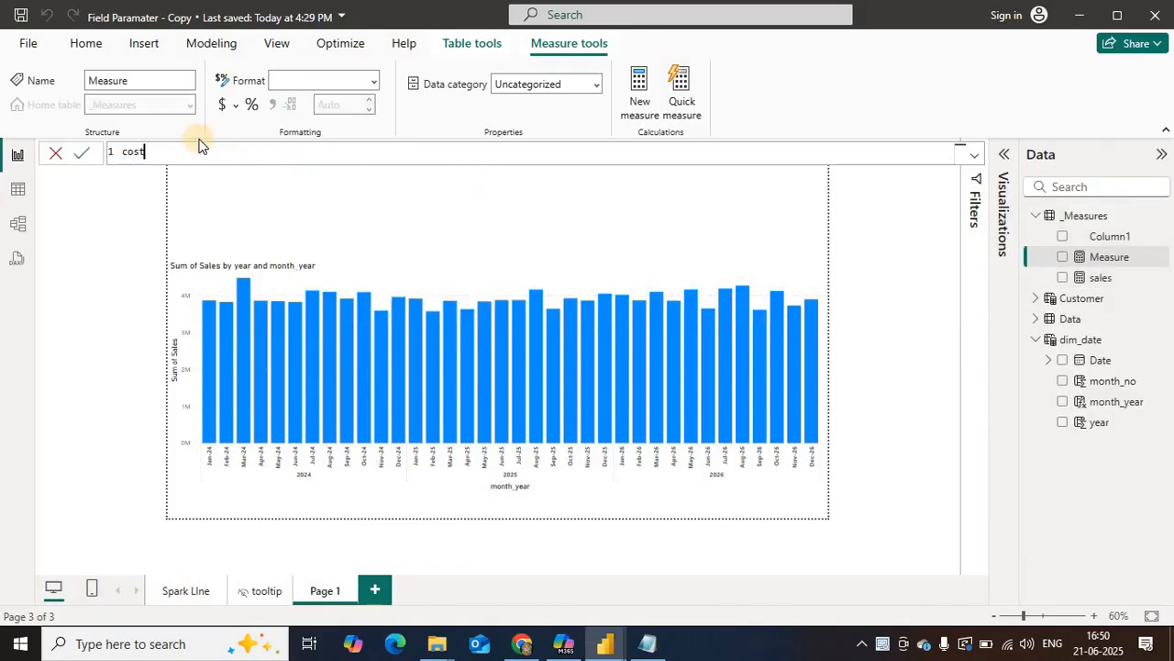
type("=sum")
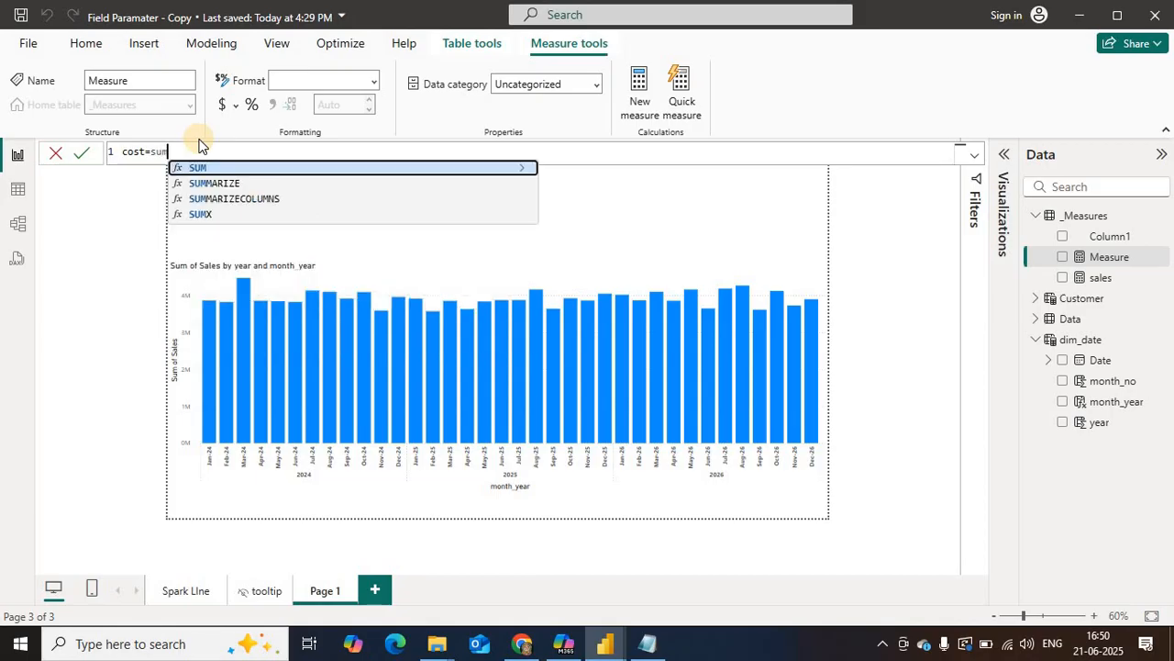
type("(Data[cos")
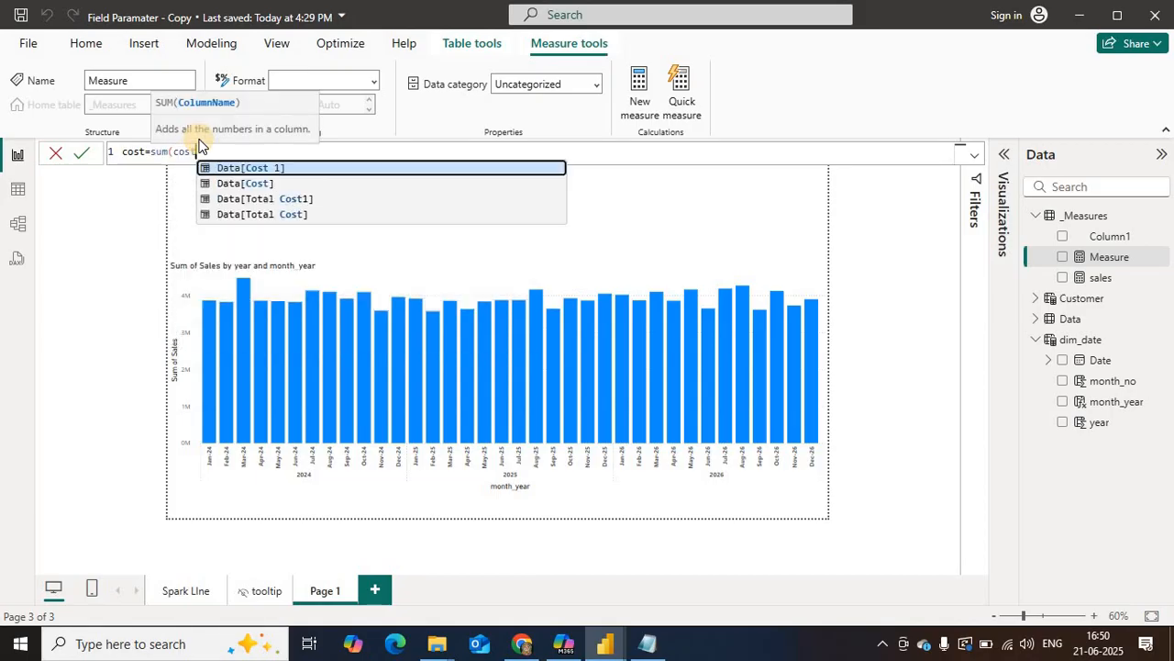
type("t")
key("Down")
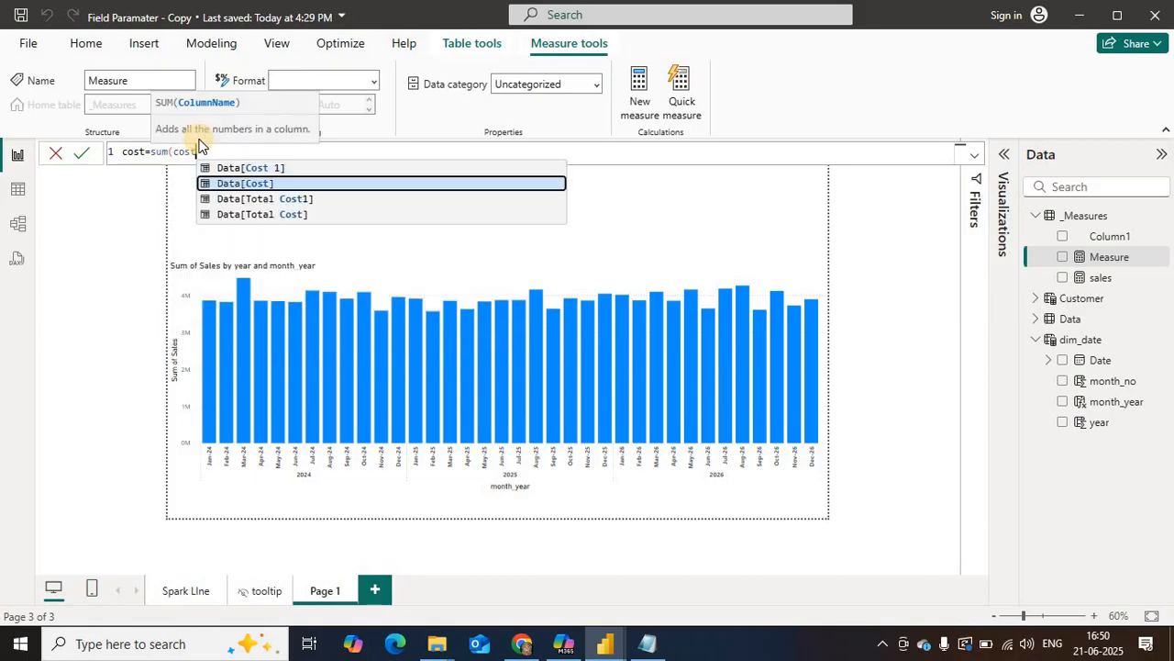
key("Tab")
type(")")
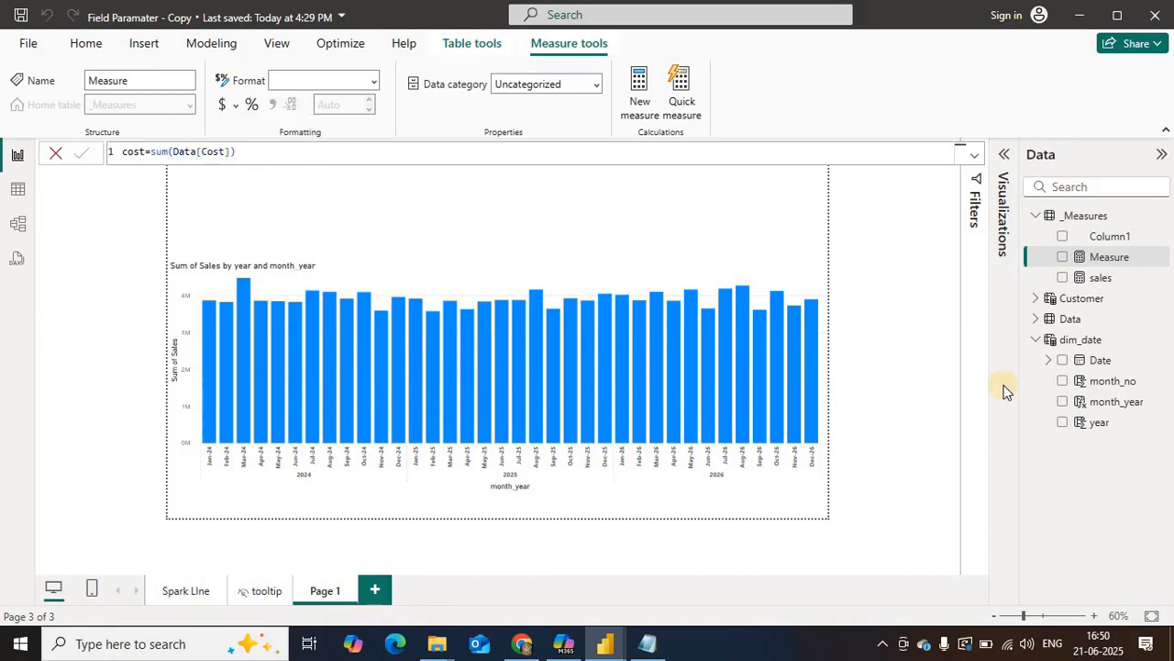
key("Return")
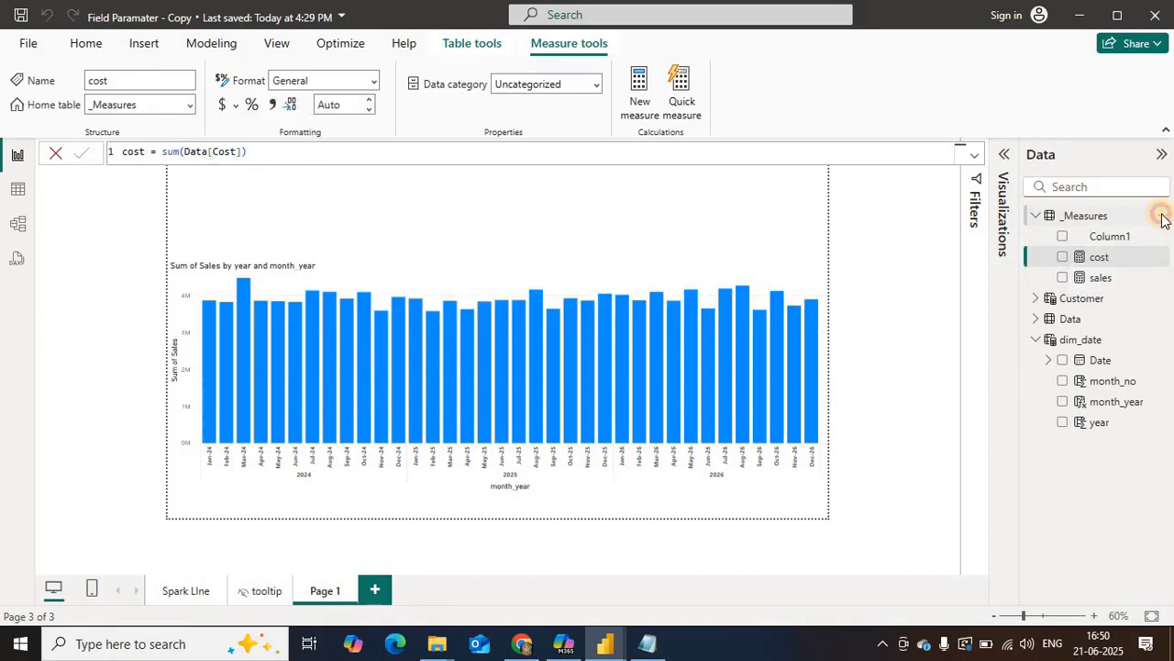
Step: Create a measure in the _Measures table named Profit that sums Data[Profit]
left_click(1160, 216)
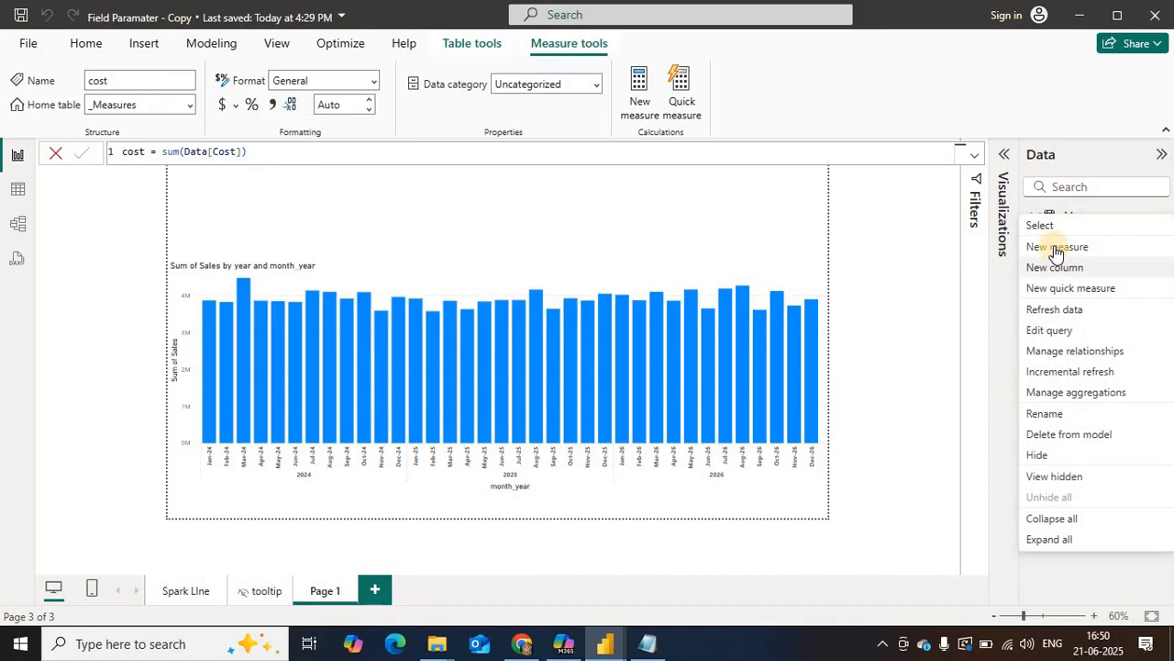
left_click(383, 162)
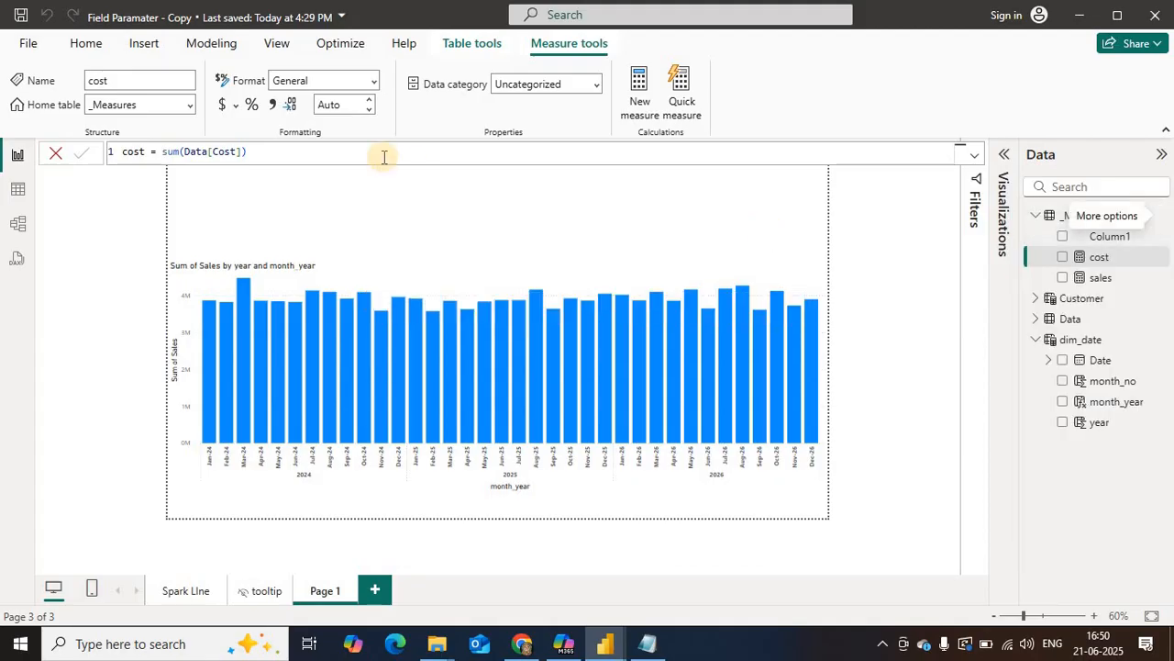
type("Pro")
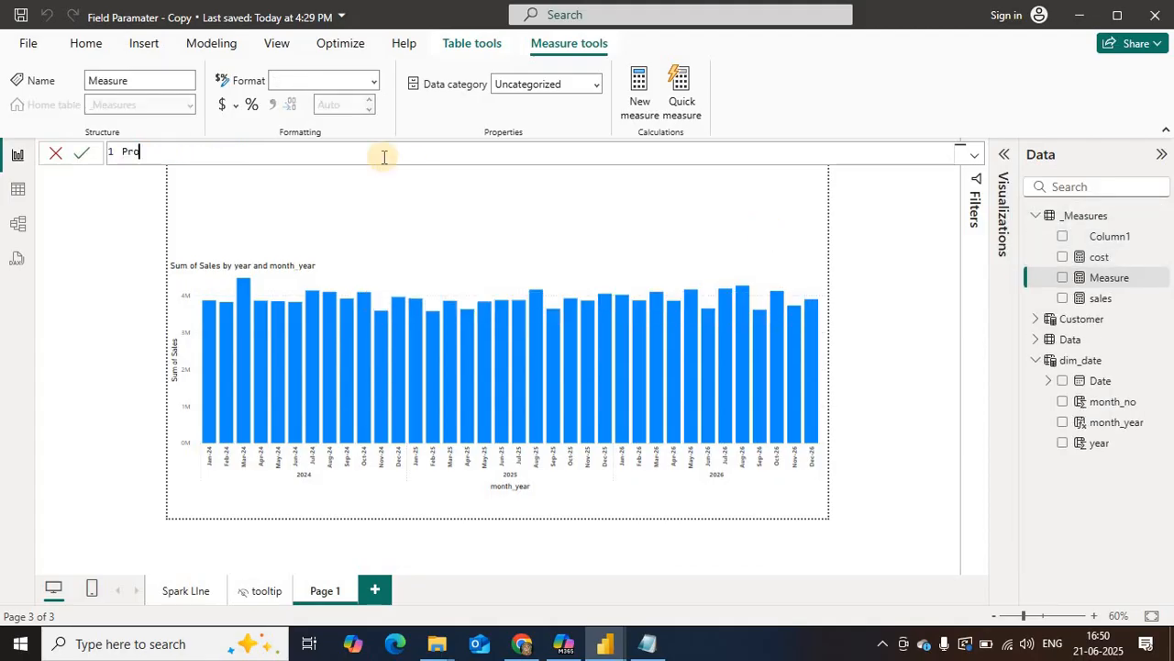
type("fit=sum(")
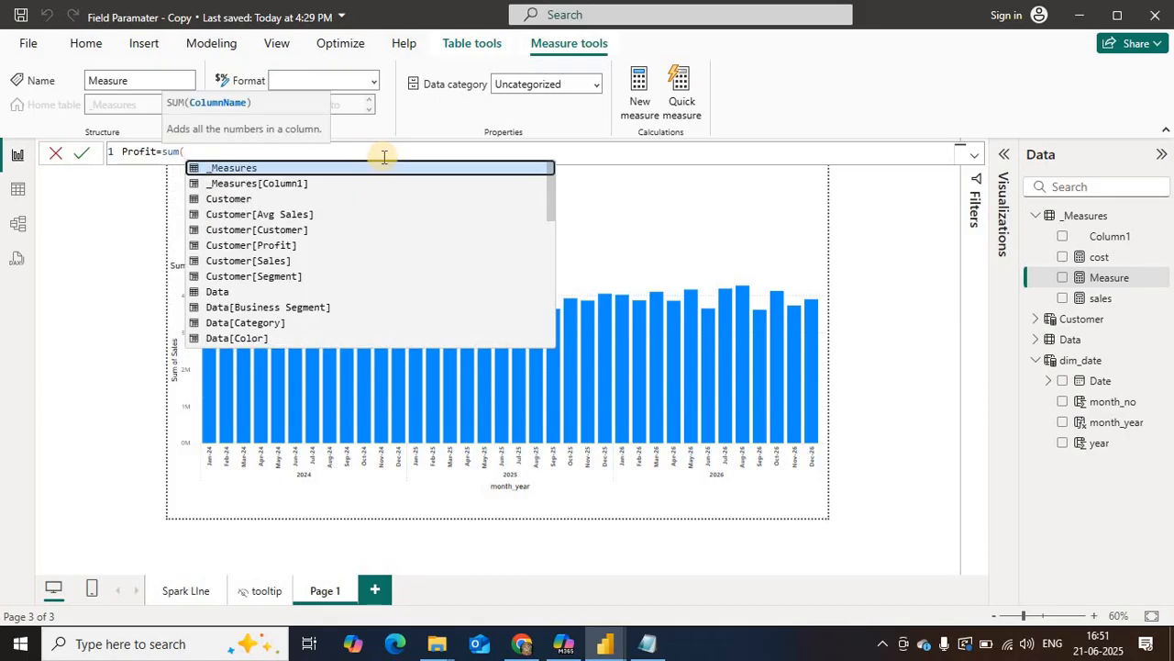
type("profi")
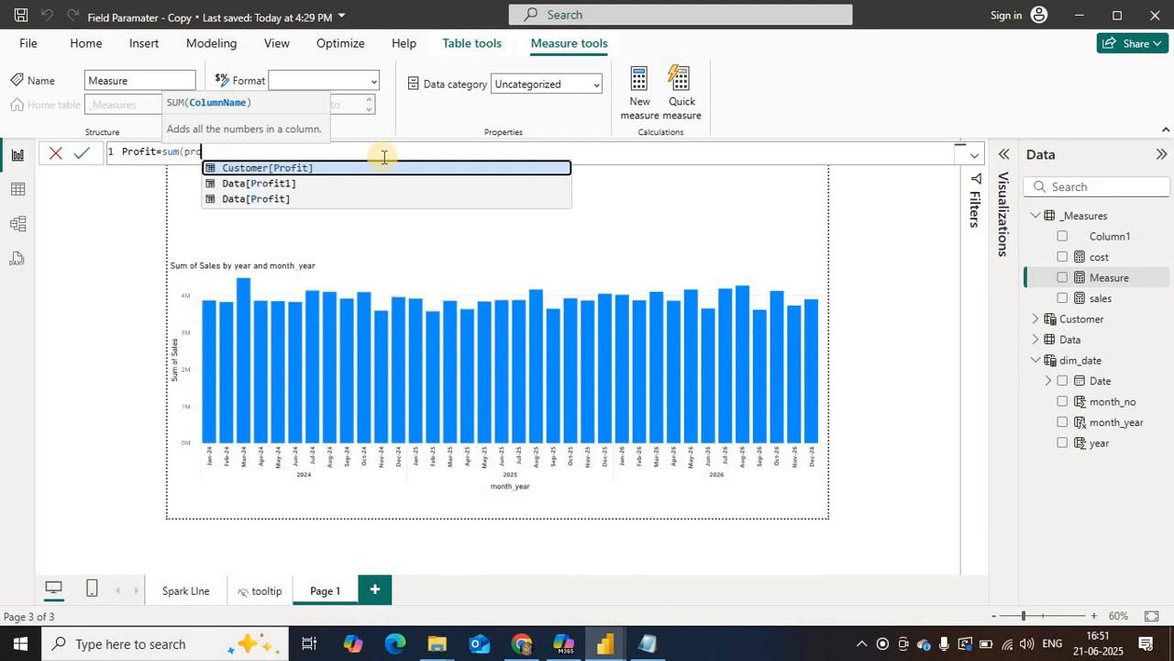
key("Down")
key("Down")
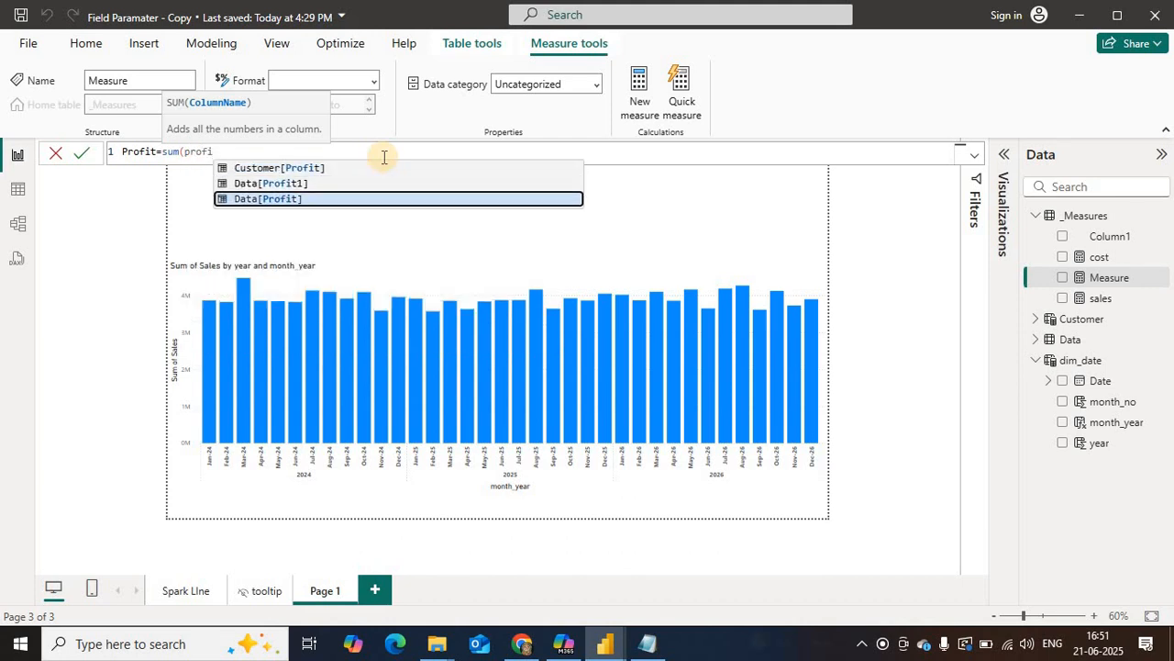
key("Tab")
type(")")
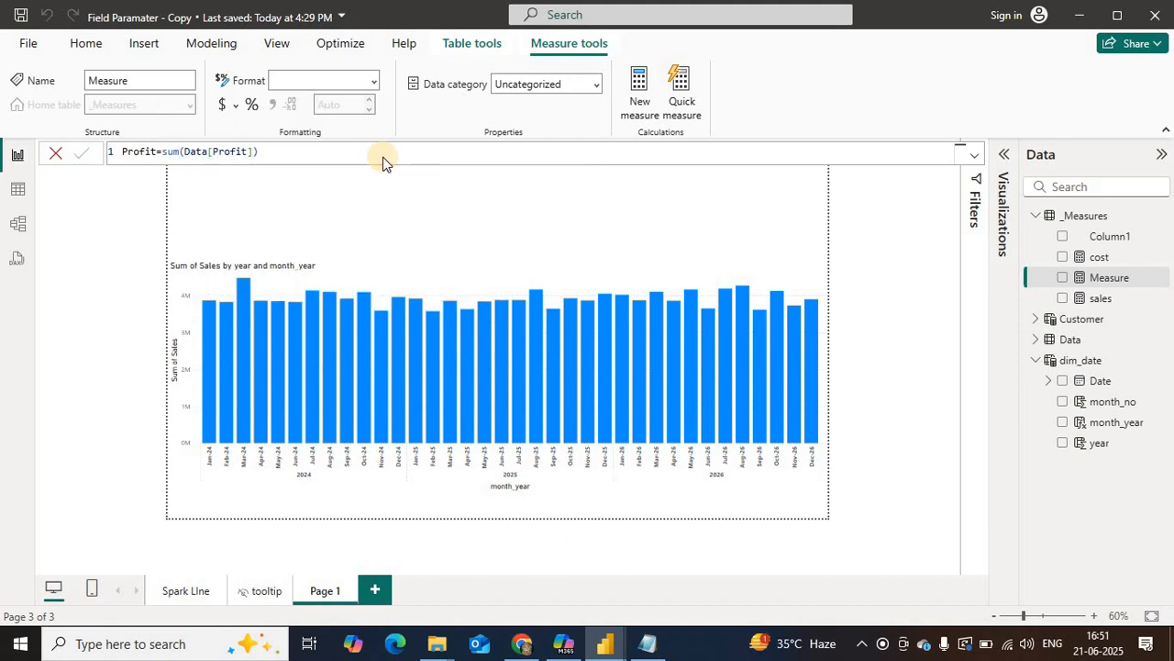
key("Return")
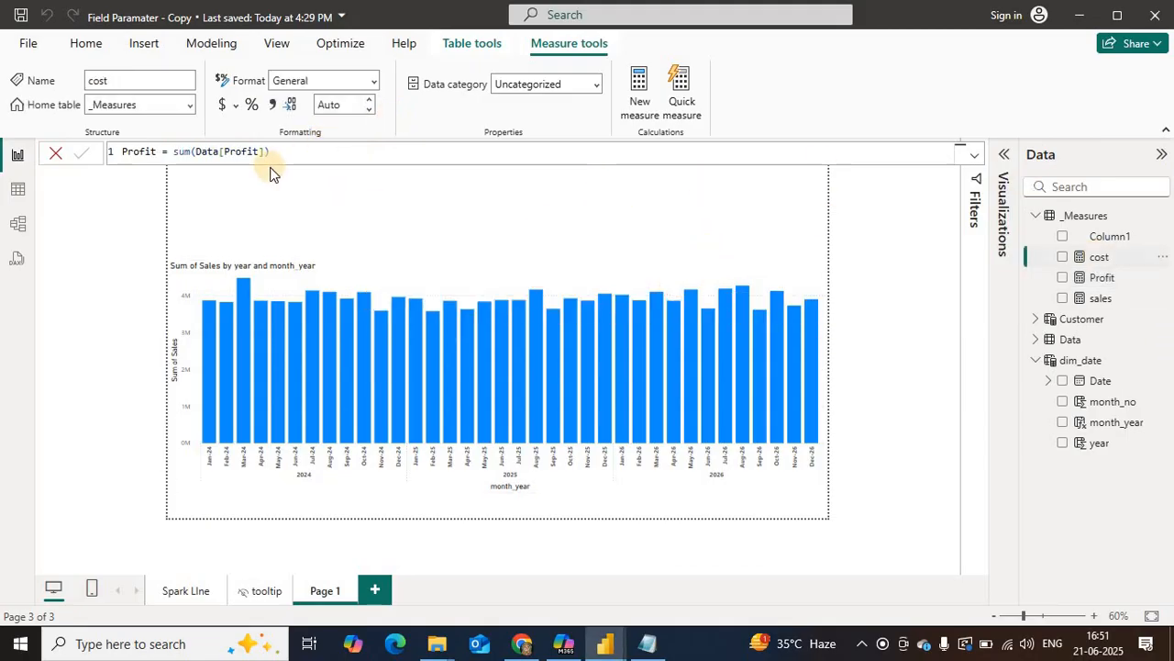
Step: Capitalize the names of the cost and sales measures to Cost and Sales in their formulas
double_click(127, 152)
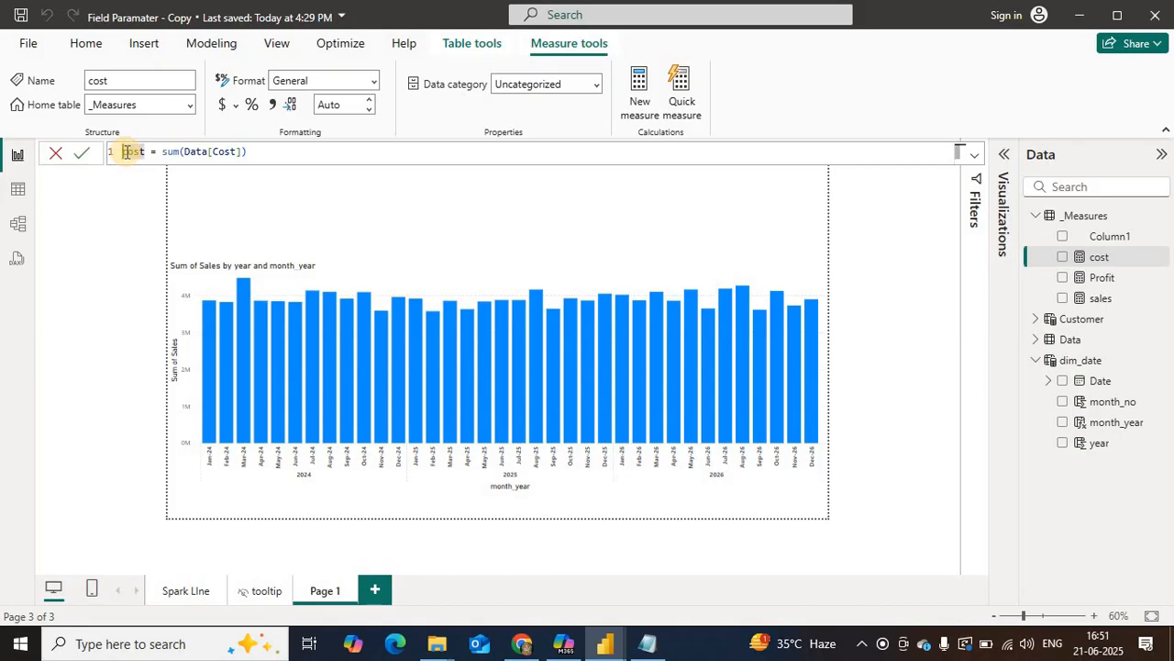
type("Cost")
key("Return")
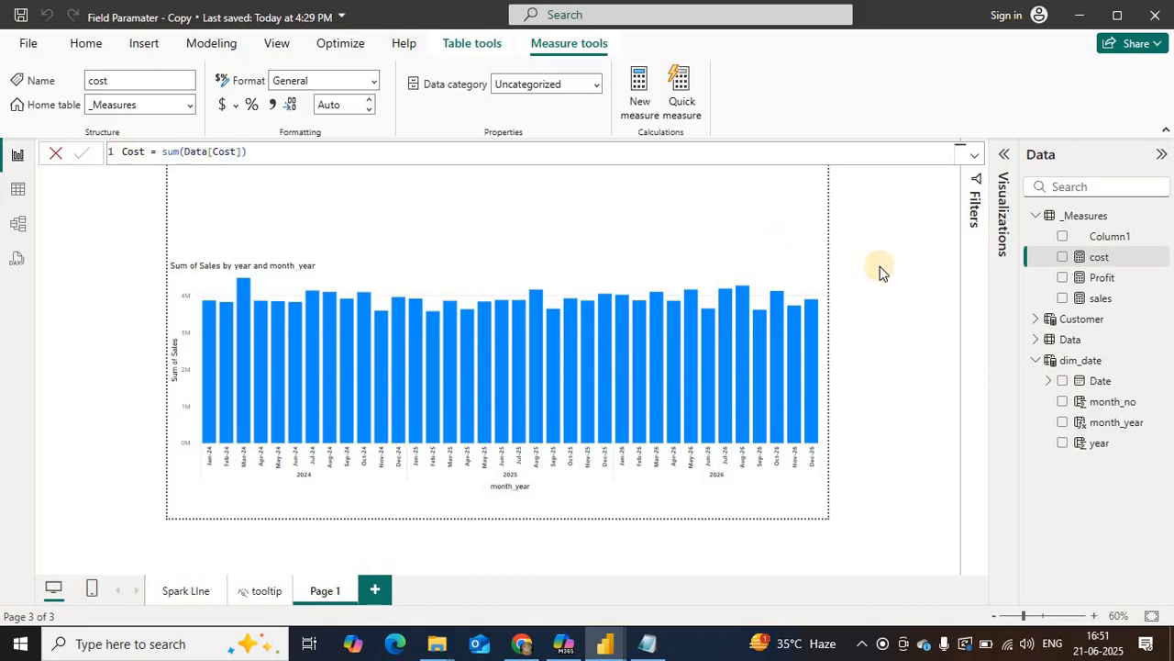
left_click(1100, 299)
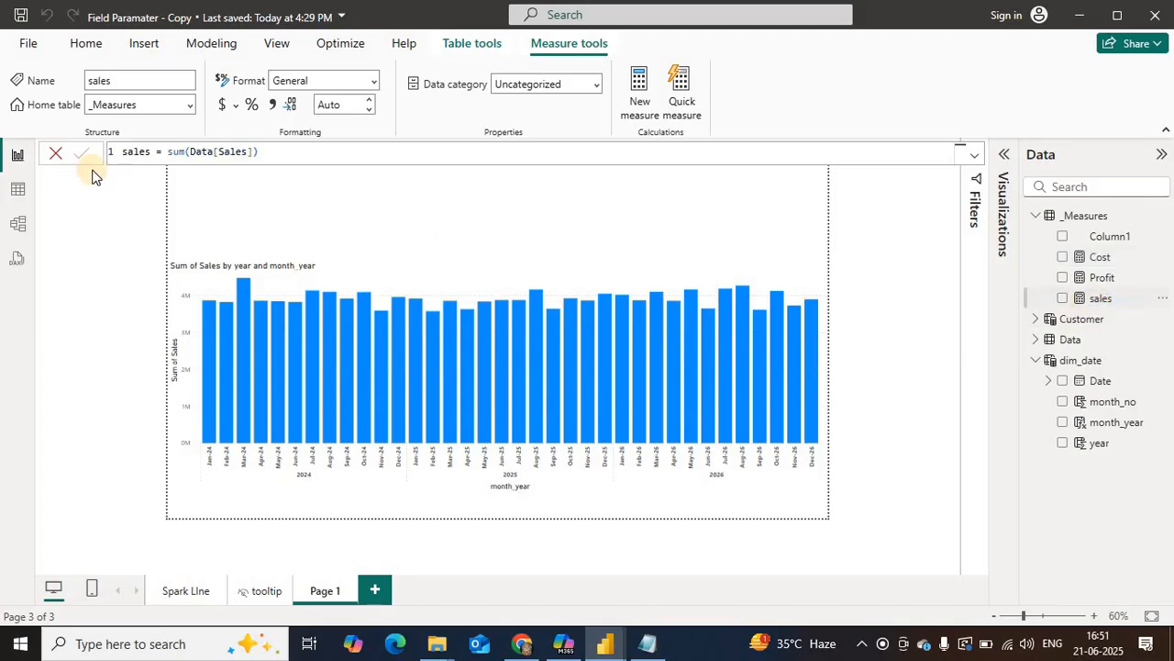
double_click(135, 151)
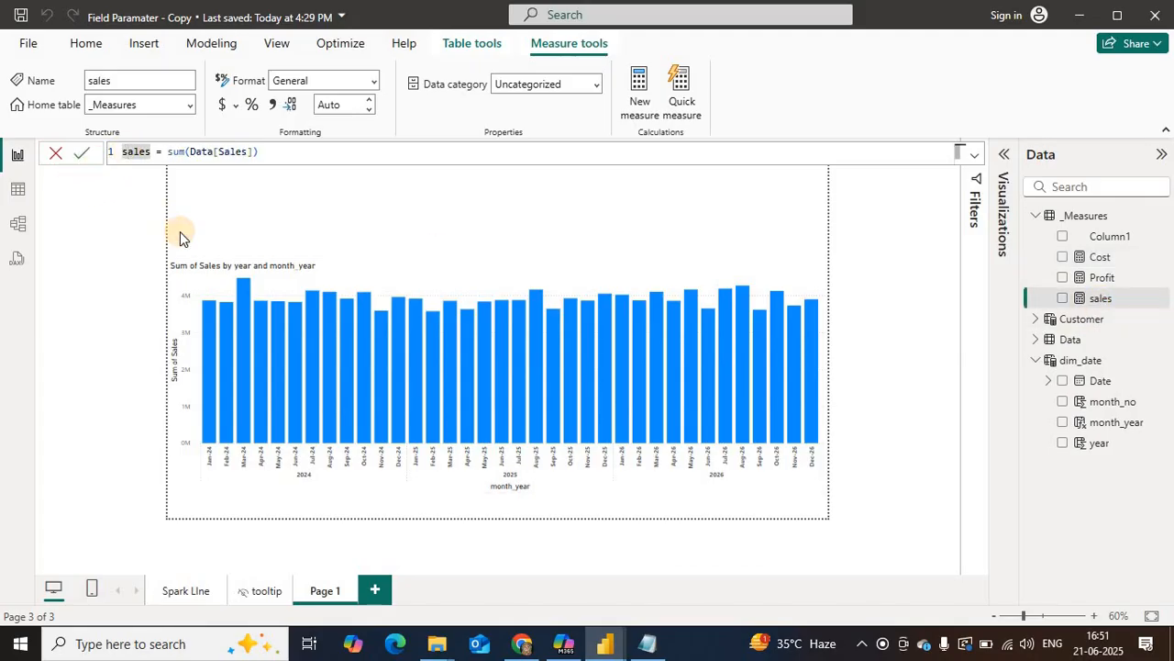
type("Sales")
key("Return")
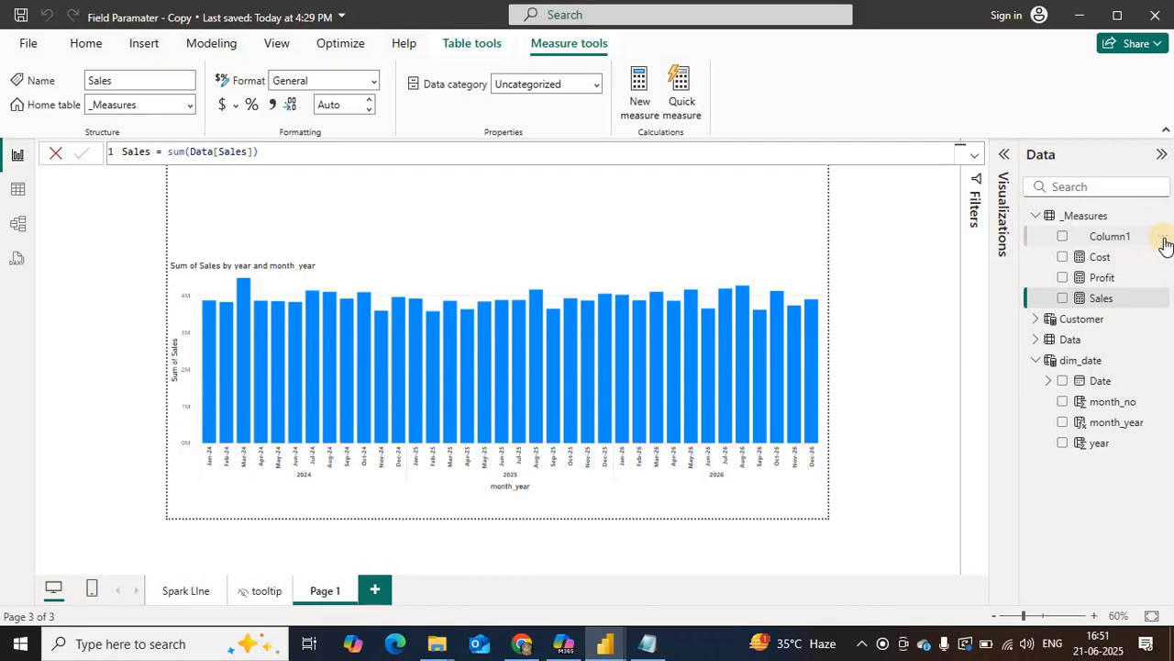
Step: Delete the placeholder Column1 from the _Measures table in the model
left_click(1165, 240)
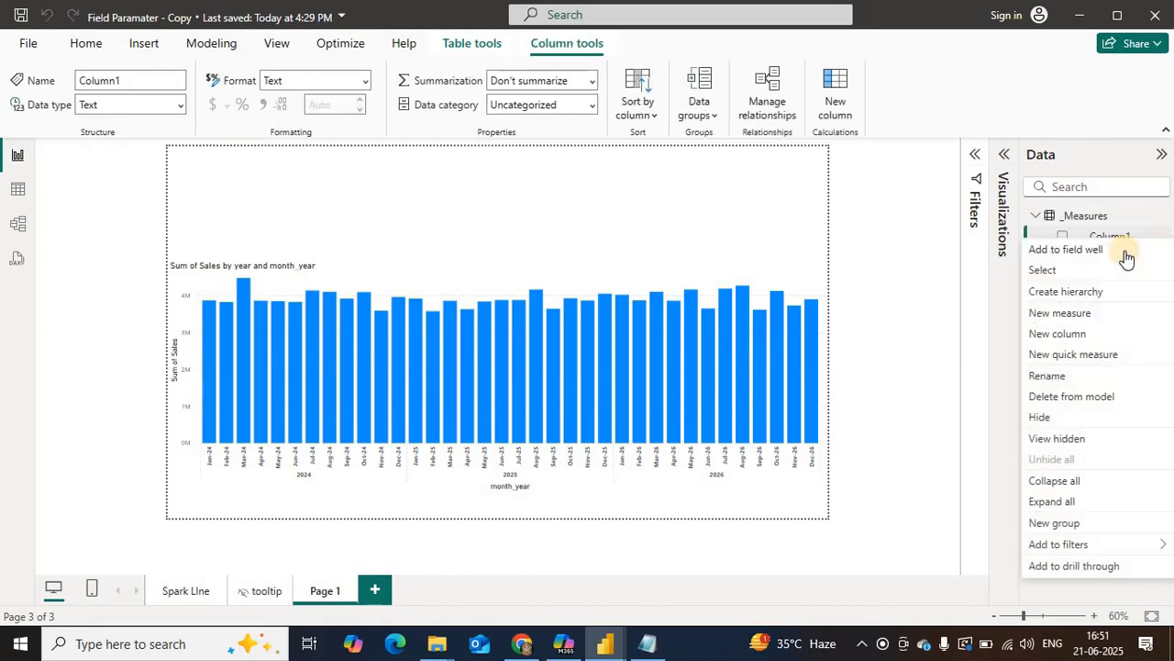
left_click(1068, 396)
left_click(685, 361)
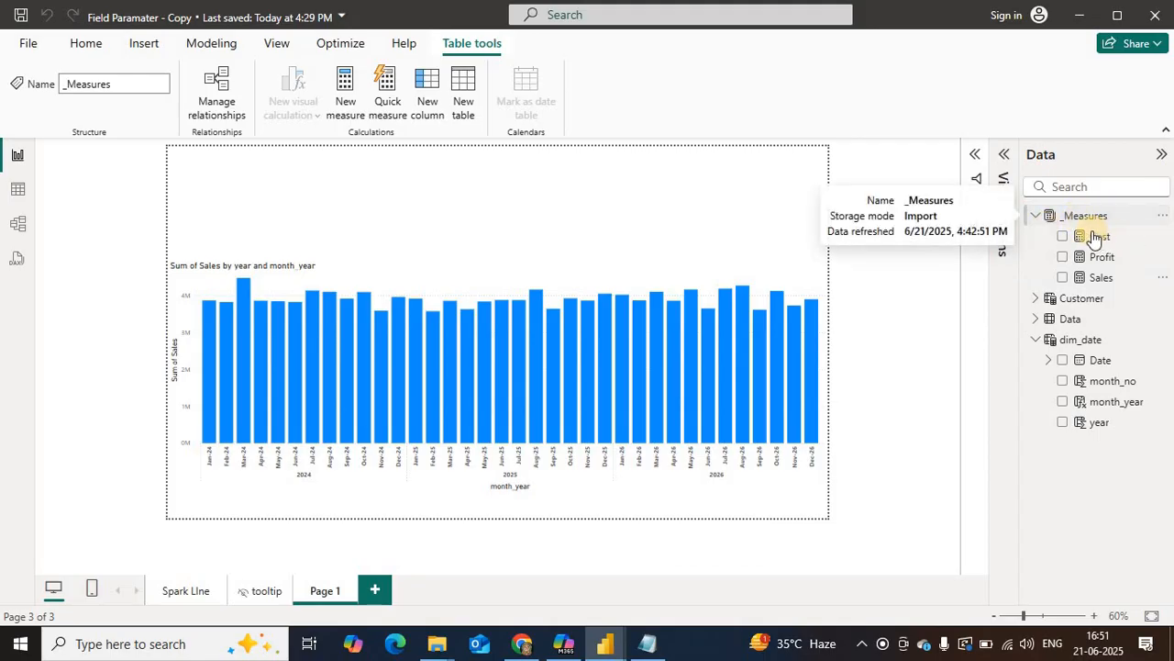
Step: Start a new measure in the _Measures table named sales to date, with blank lines below the name for its formula
left_click(1161, 223)
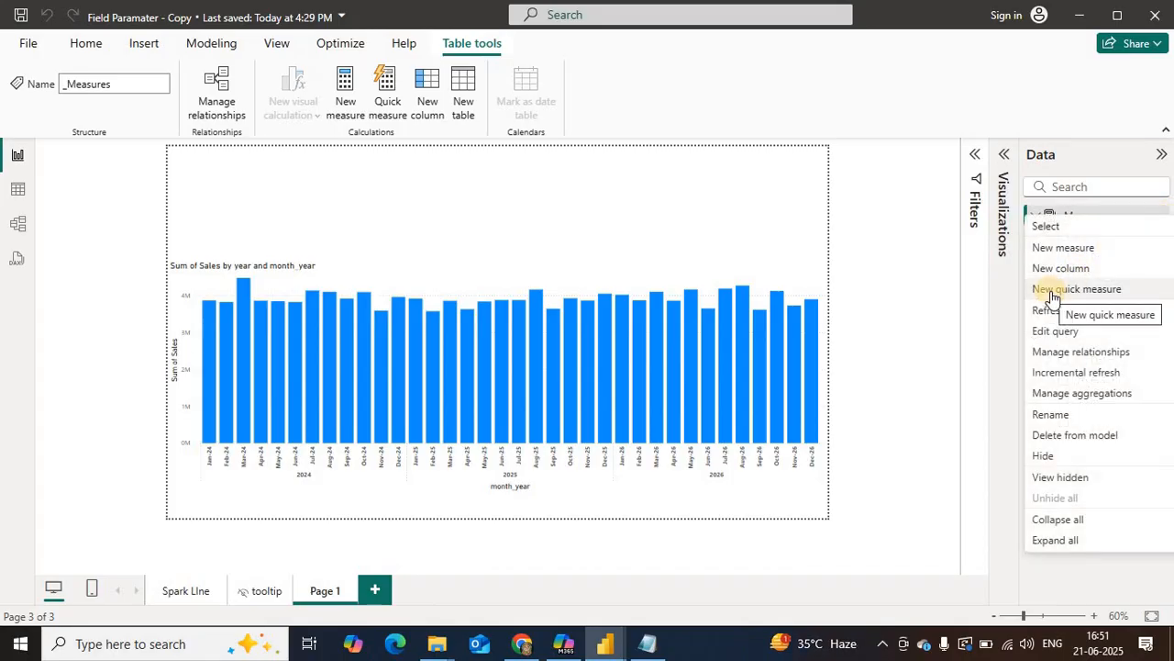
left_click(1055, 292)
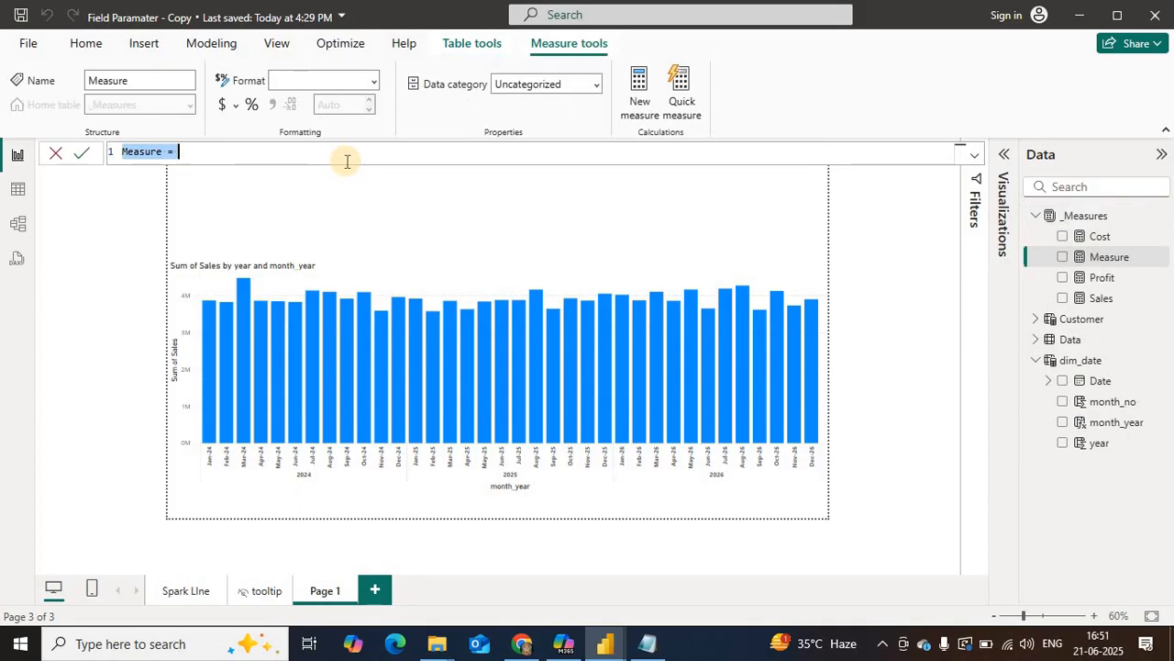
type("sales to")
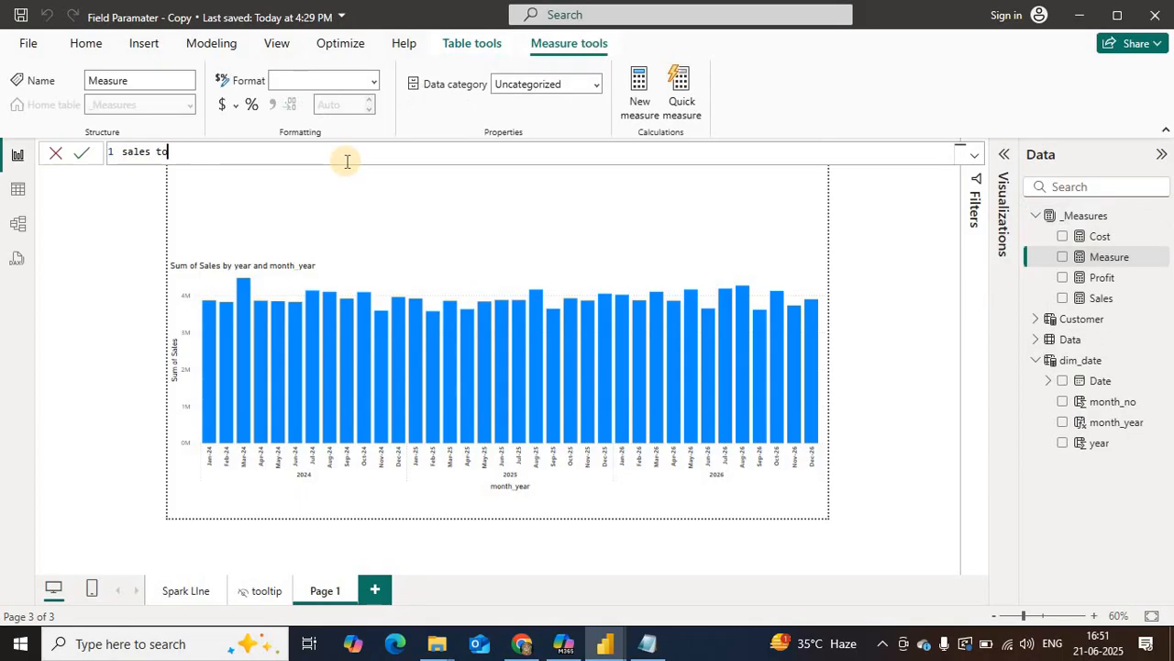
type(" date=")
key("shift+Return")
key("shift+Return")
key("shift+Return")
key("shift+Return")
key("shift+Return")
key("shift+Return")
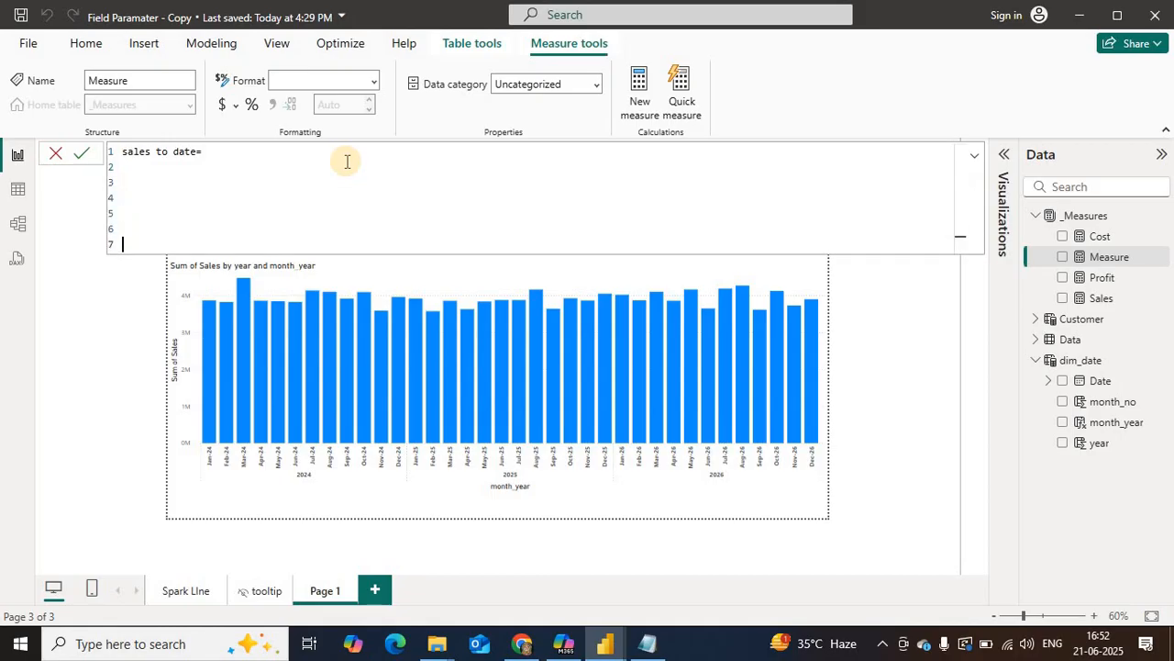
Step: Define a variable _salesmaxdate below the measure name as the maximum of dim_date[Date]
key("Up")
key("Up")
key("Up")
key("Up")
key("Up")
type("var")
type("_salesmaxdate=max")
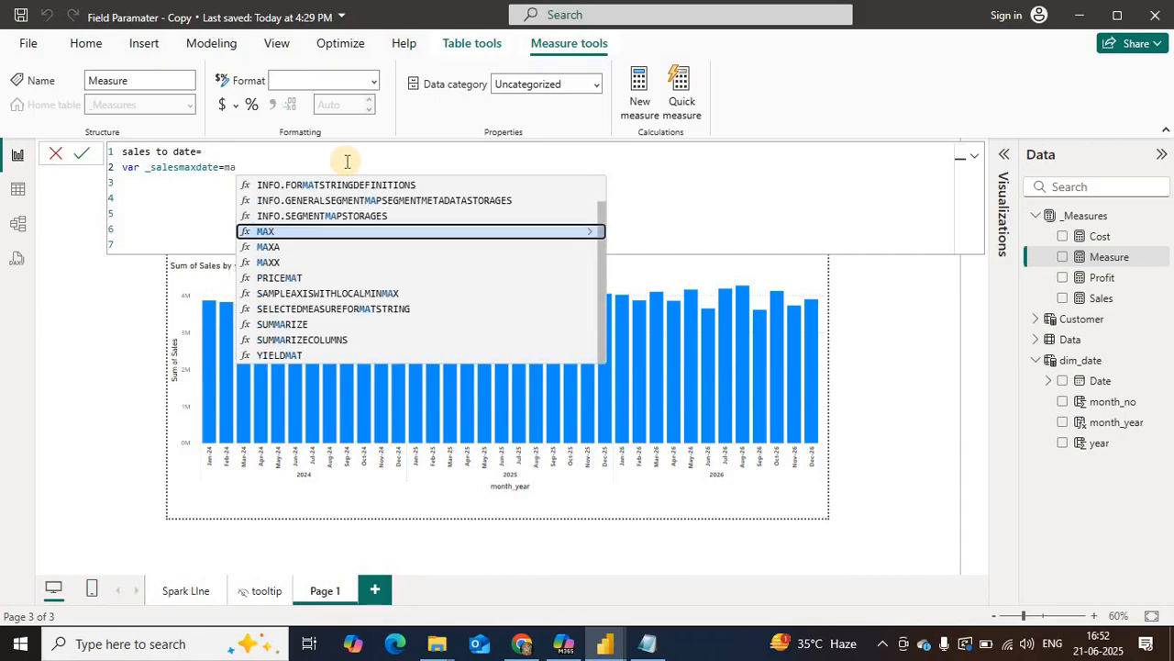
type("(")
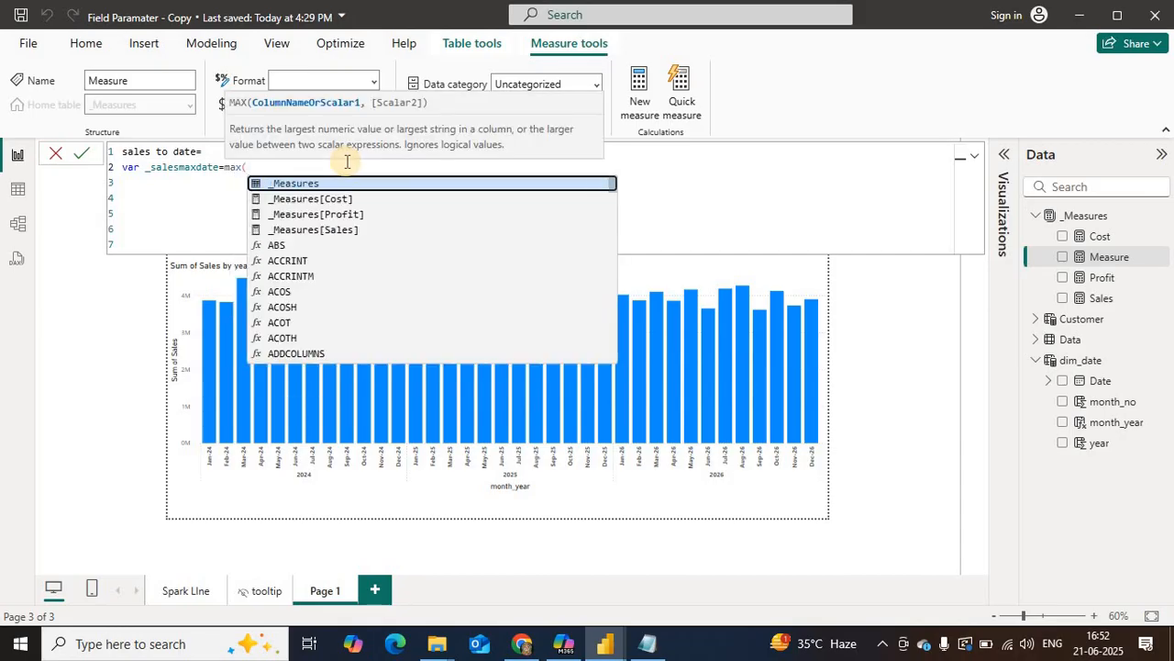
type("dim")
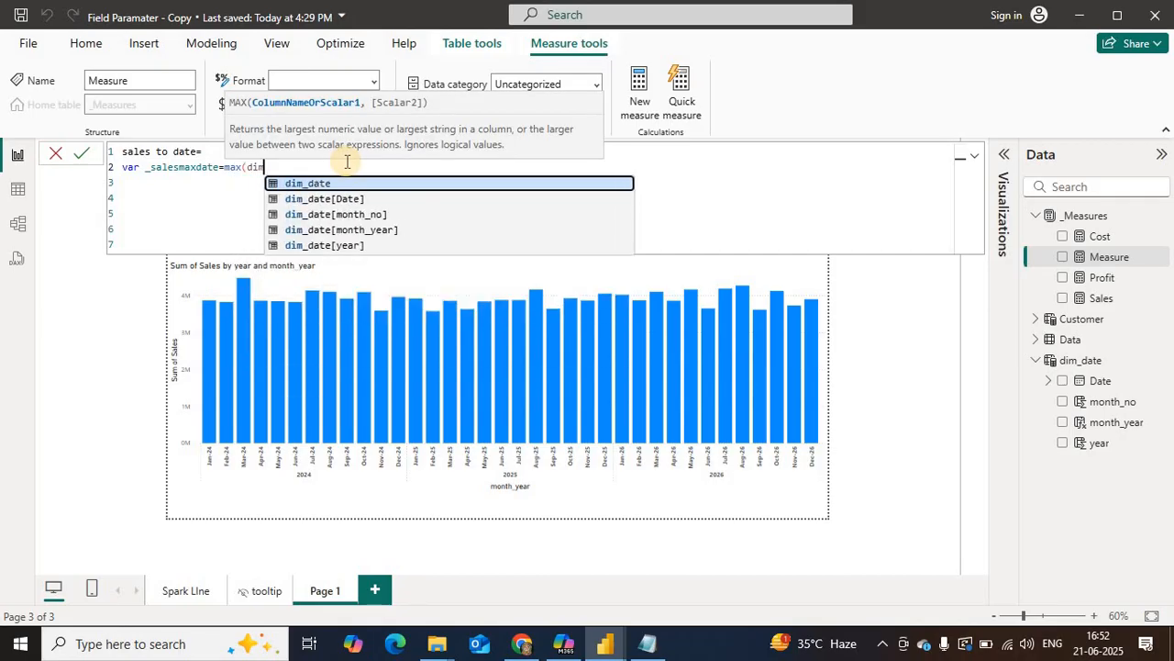
key("Down")
key("Tab")
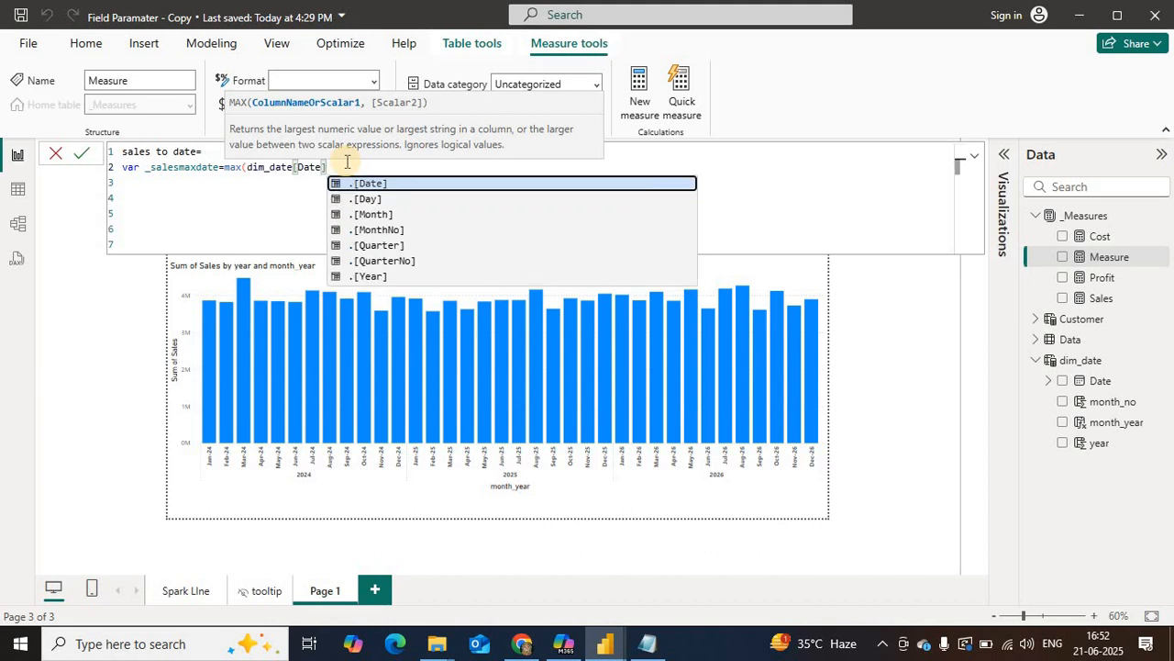
type(")")
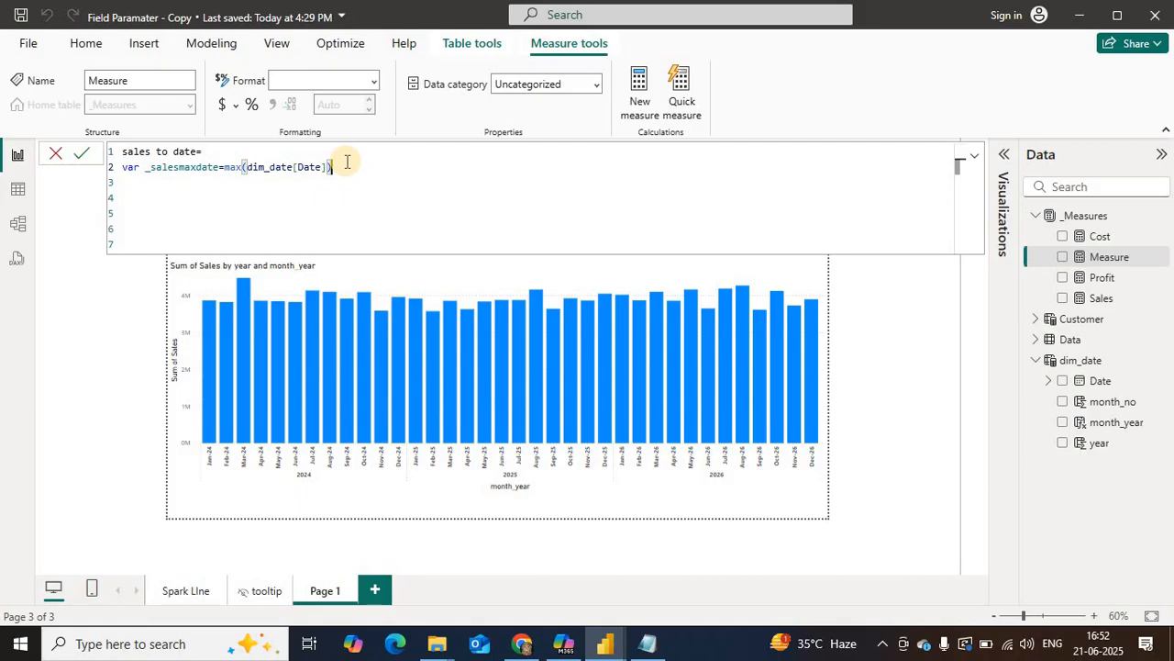
Step: Declare a second variable named _salesmindate on a new line below the max date variable
key("shift+Return")
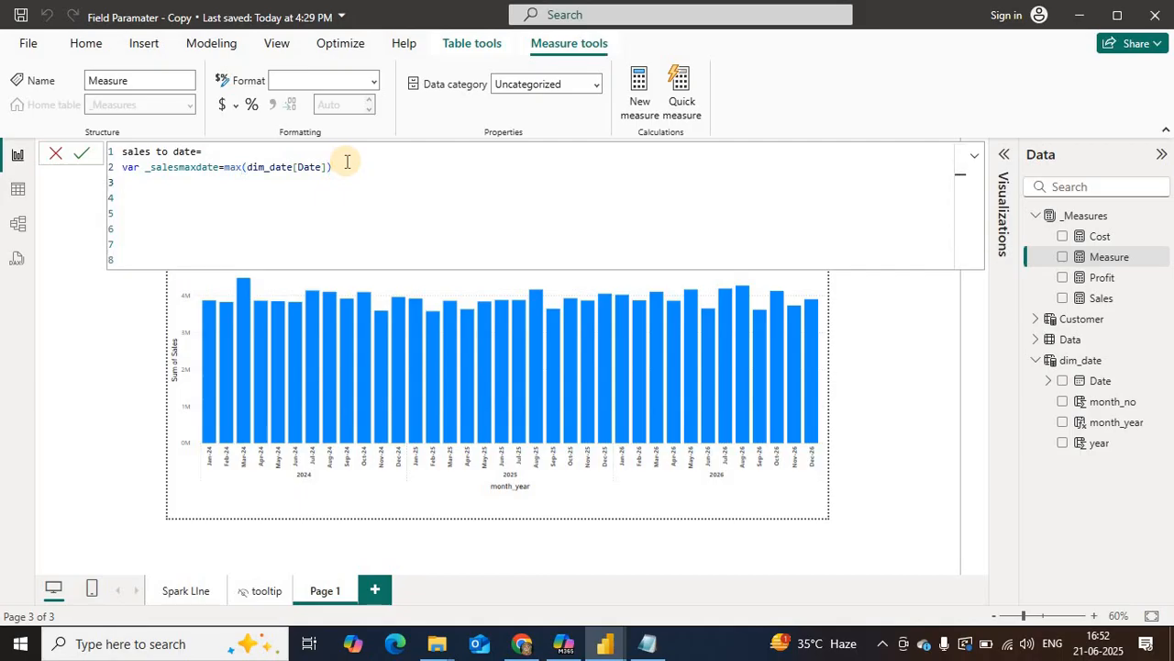
type("Vs")
key("BackSpace")
type("ar ")
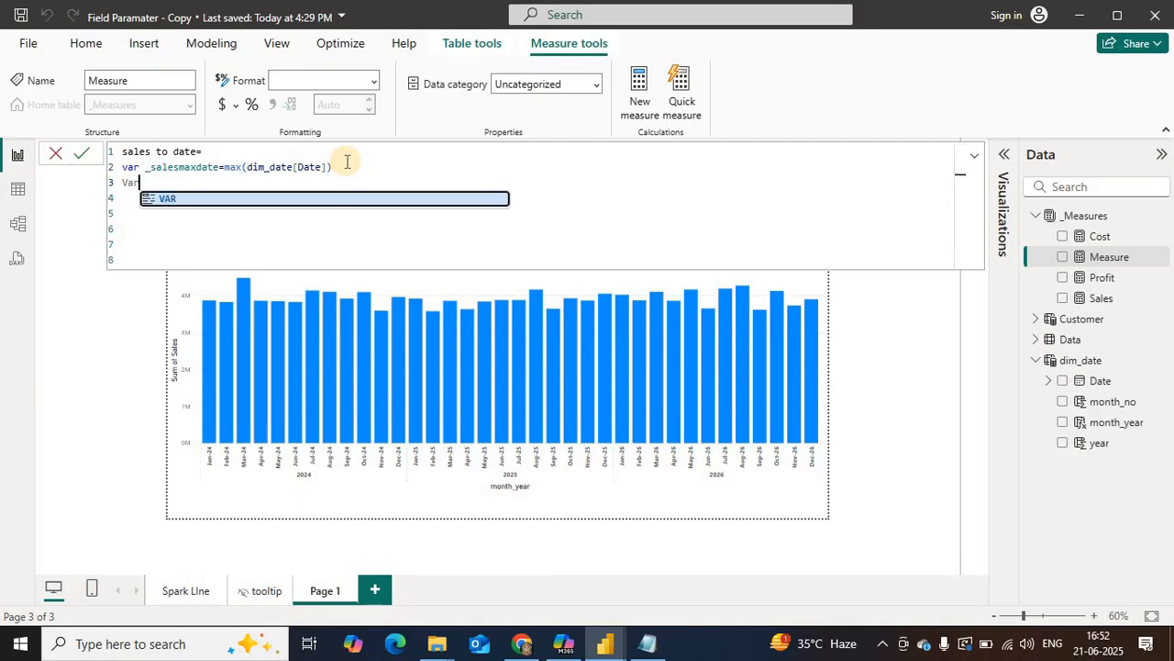
type("_")
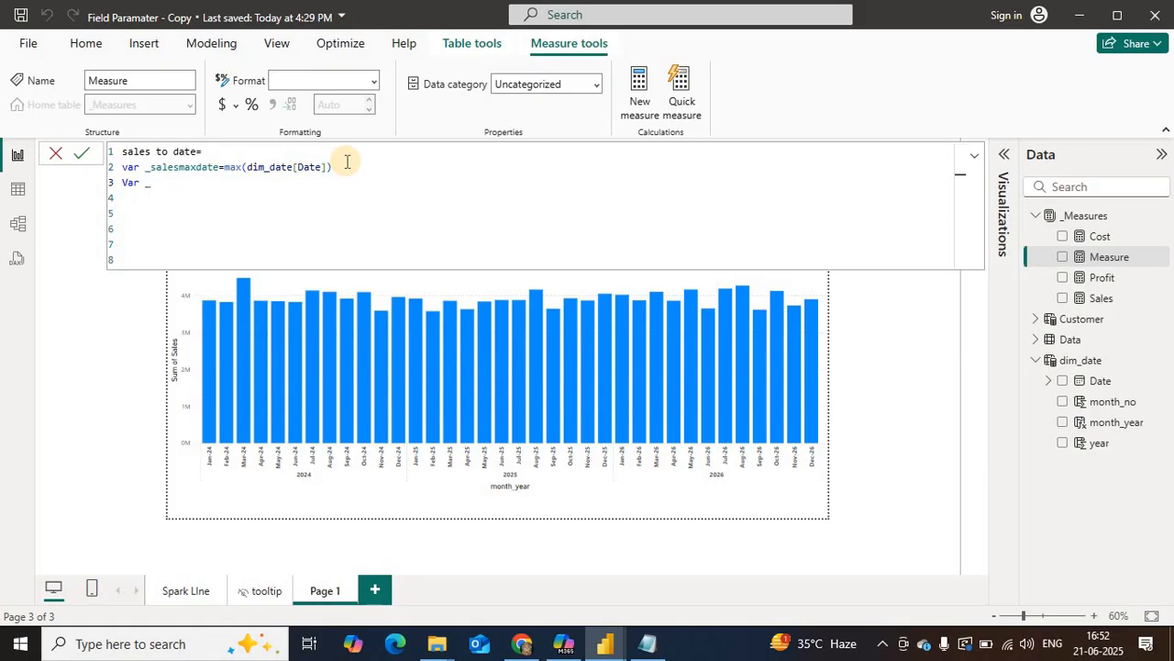
type("salesmindate")
Step: Shorten the two variable names to _maxdate and _mindate
left_click(178, 167)
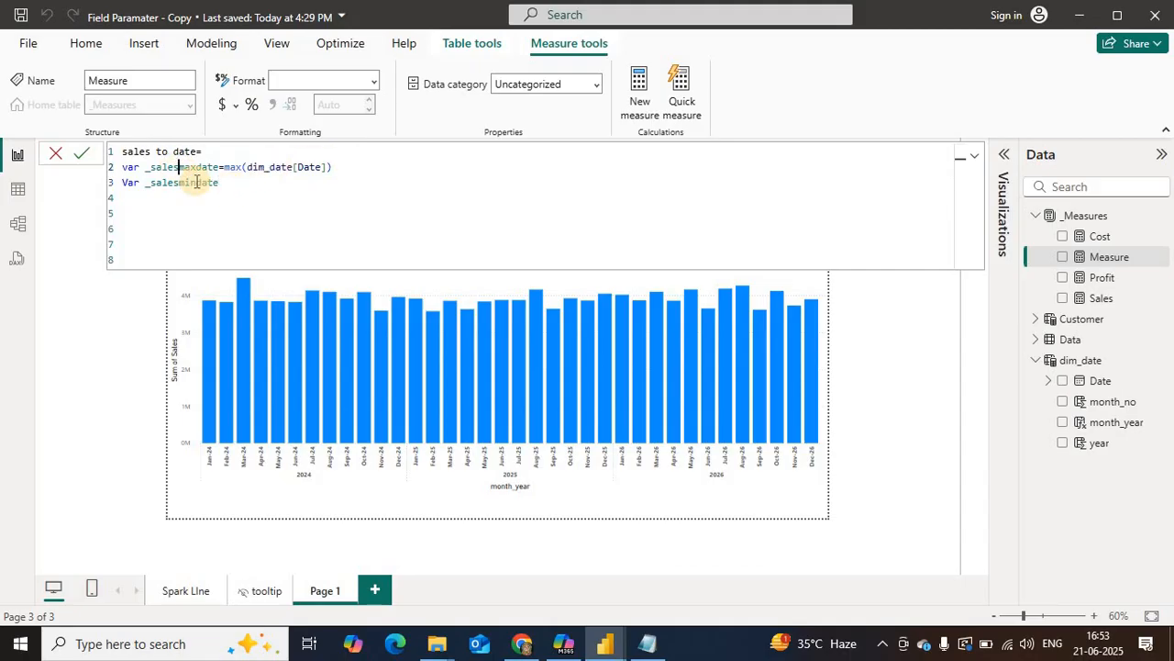
key("BackSpace")
key("BackSpace")
key("BackSpace")
key("BackSpace")
key("BackSpace")
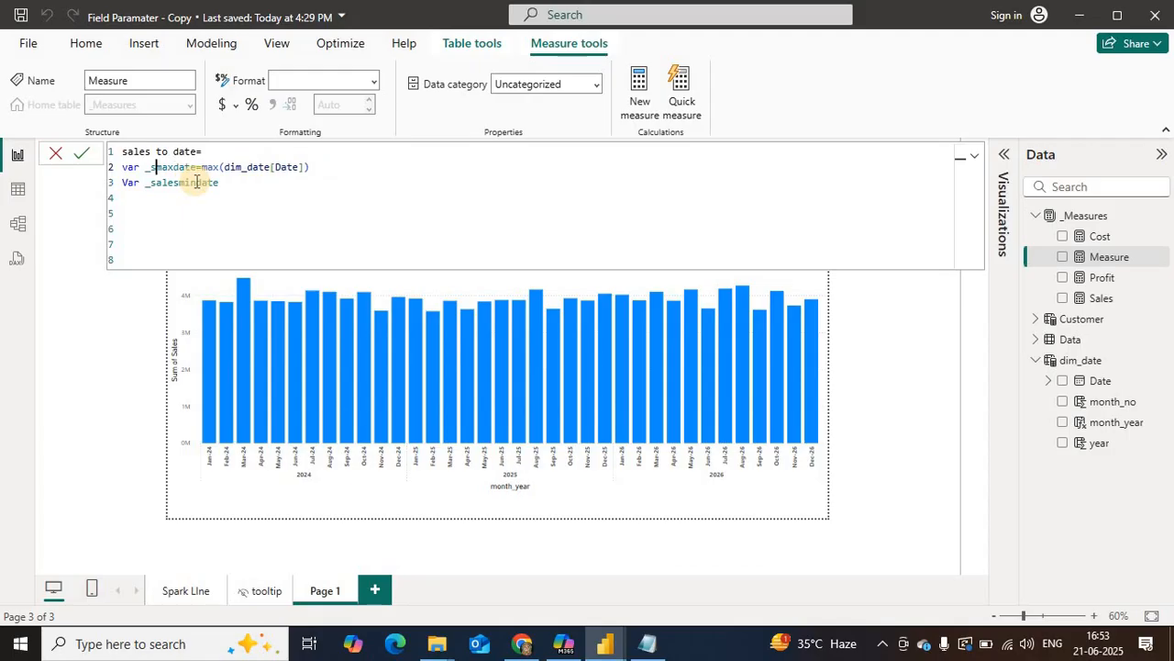
left_click(179, 182)
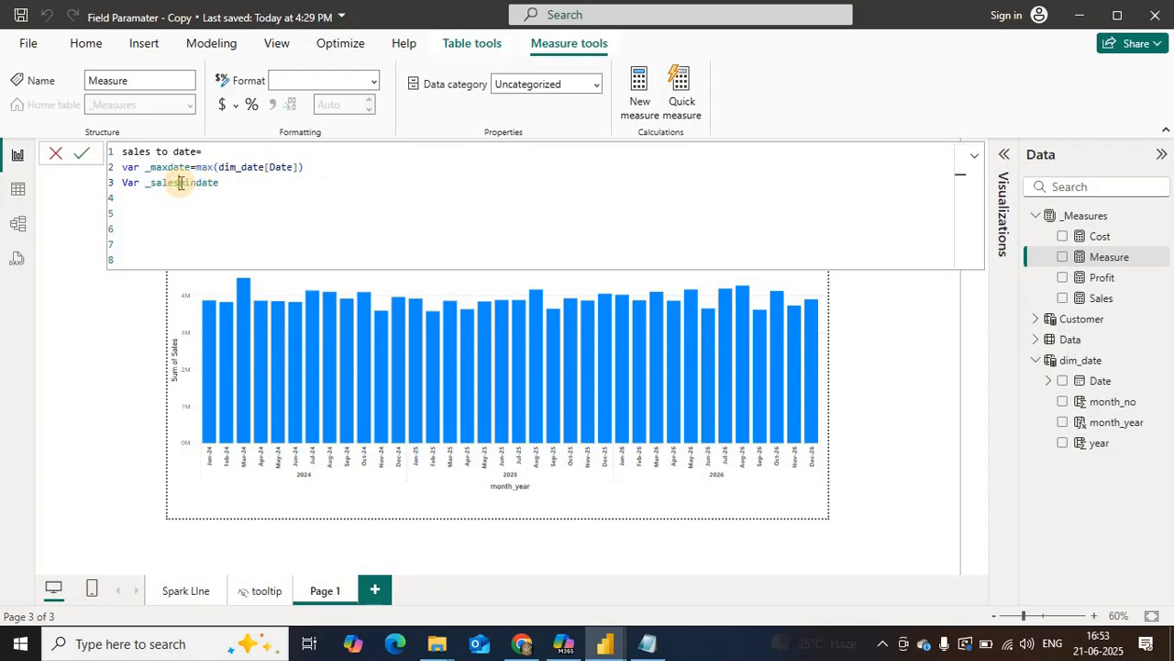
key("BackSpace")
key("BackSpace")
key("BackSpace")
key("BackSpace")
key("BackSpace")
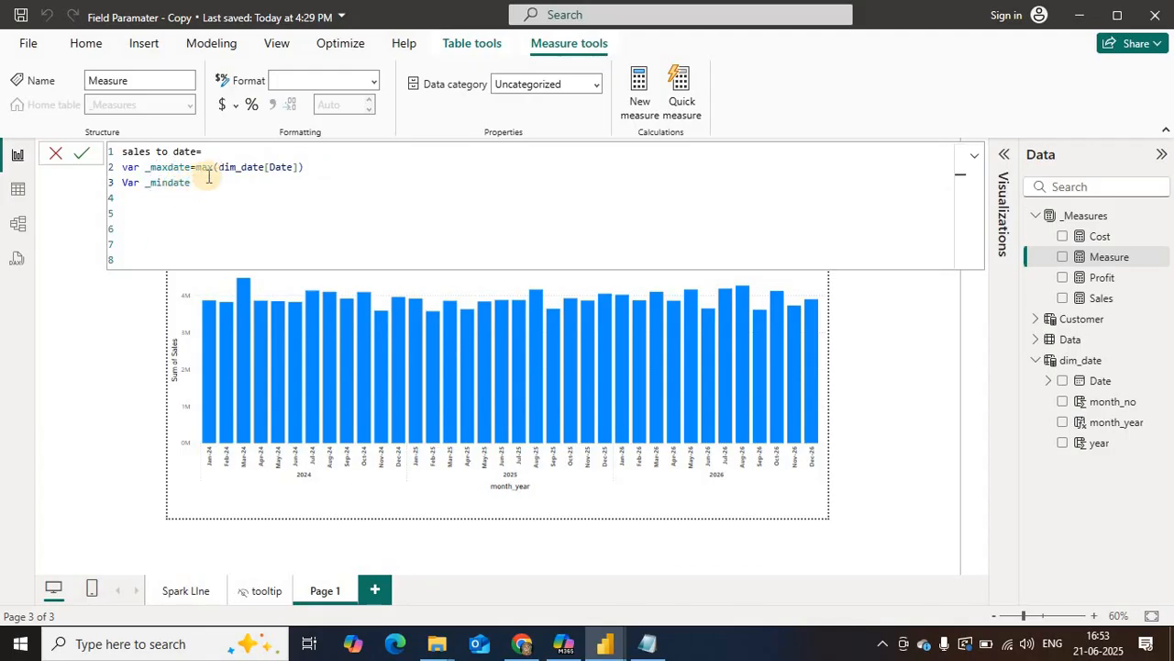
Step: Assign _mindate a CALCULATE expression whose first argument is the minimum of dim_date[Date]
left_click(210, 179)
type("=")
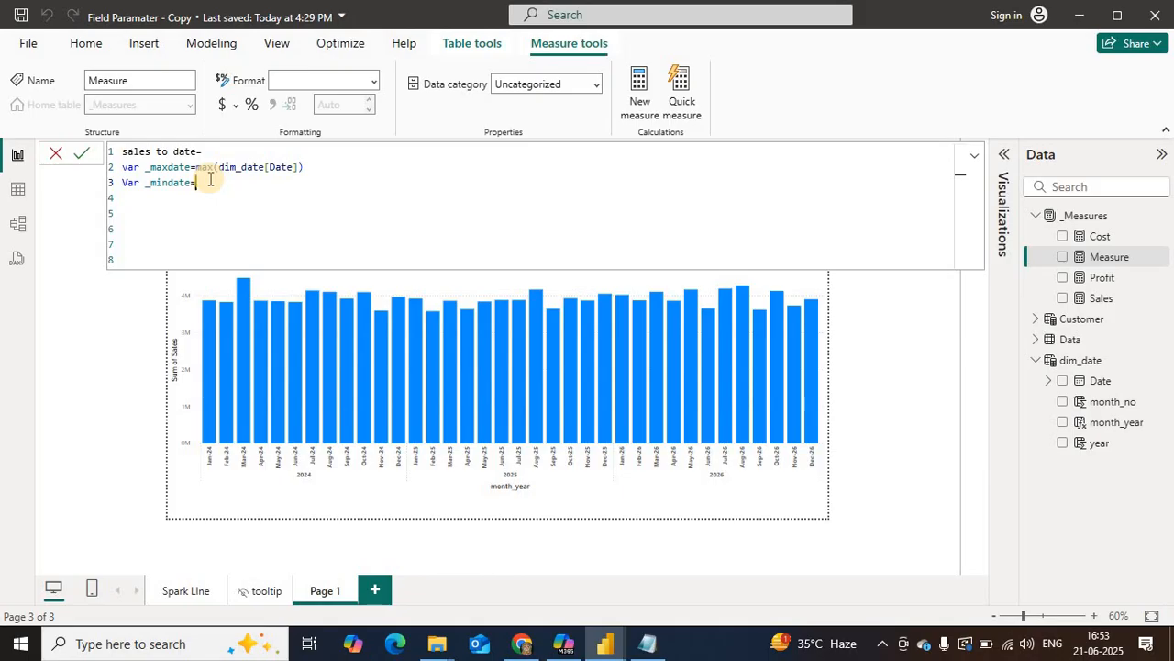
type("CALCULATE(")
type("min")
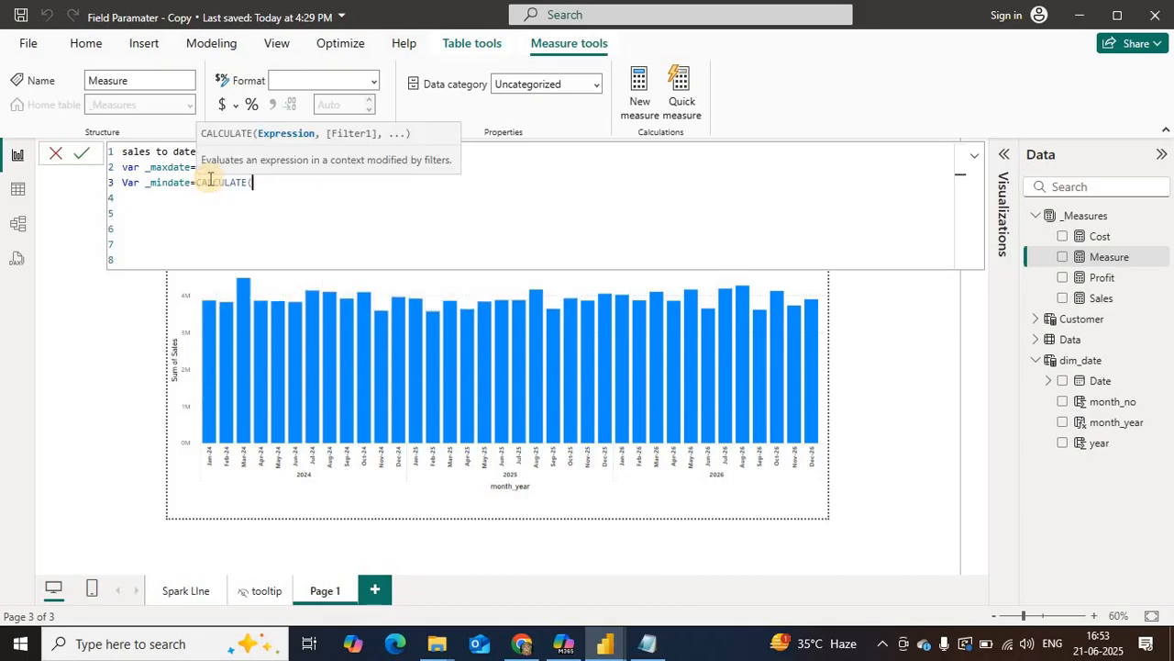
type("(da")
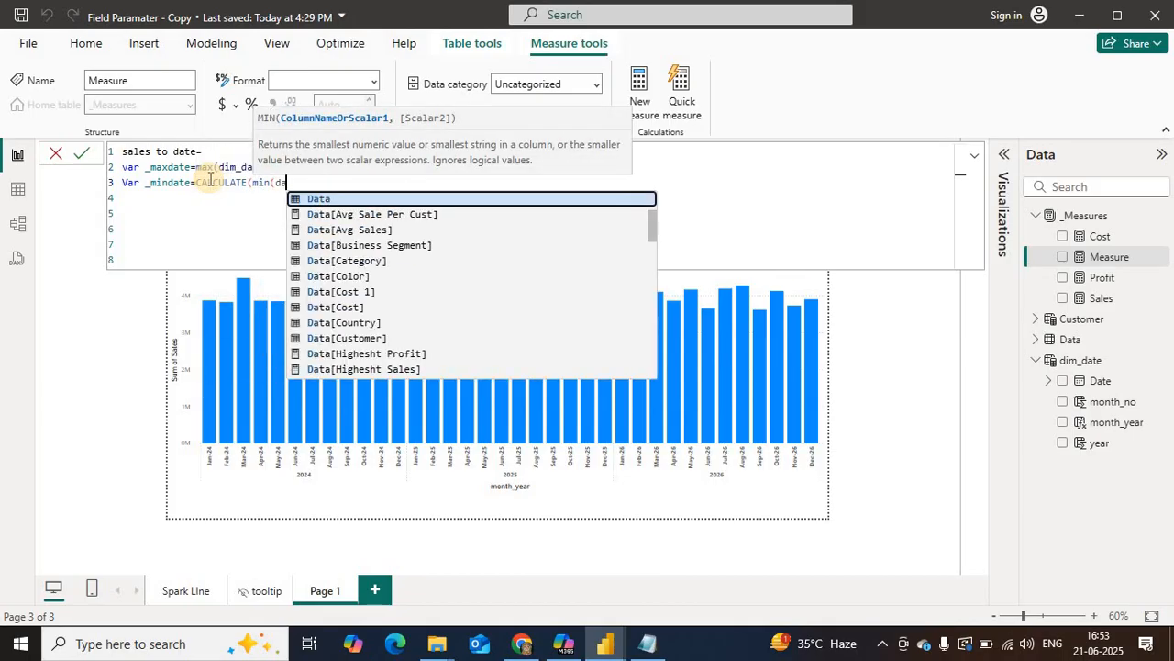
key("BackSpace")
key("BackSpace")
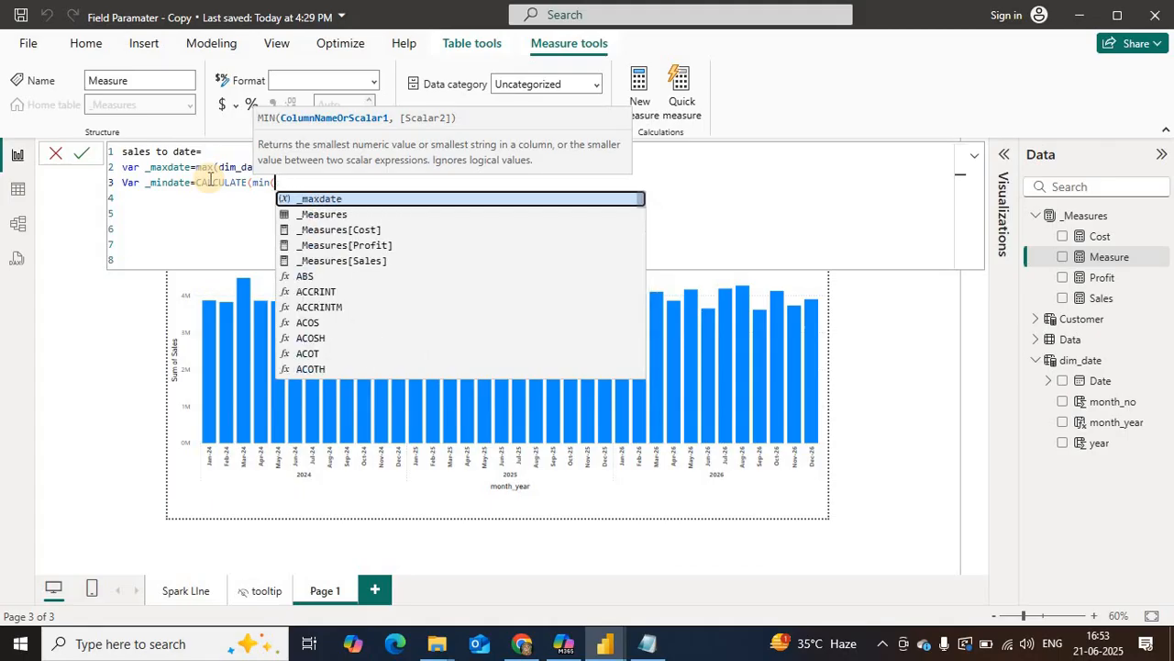
type("dim")
key("Down")
key("Down")
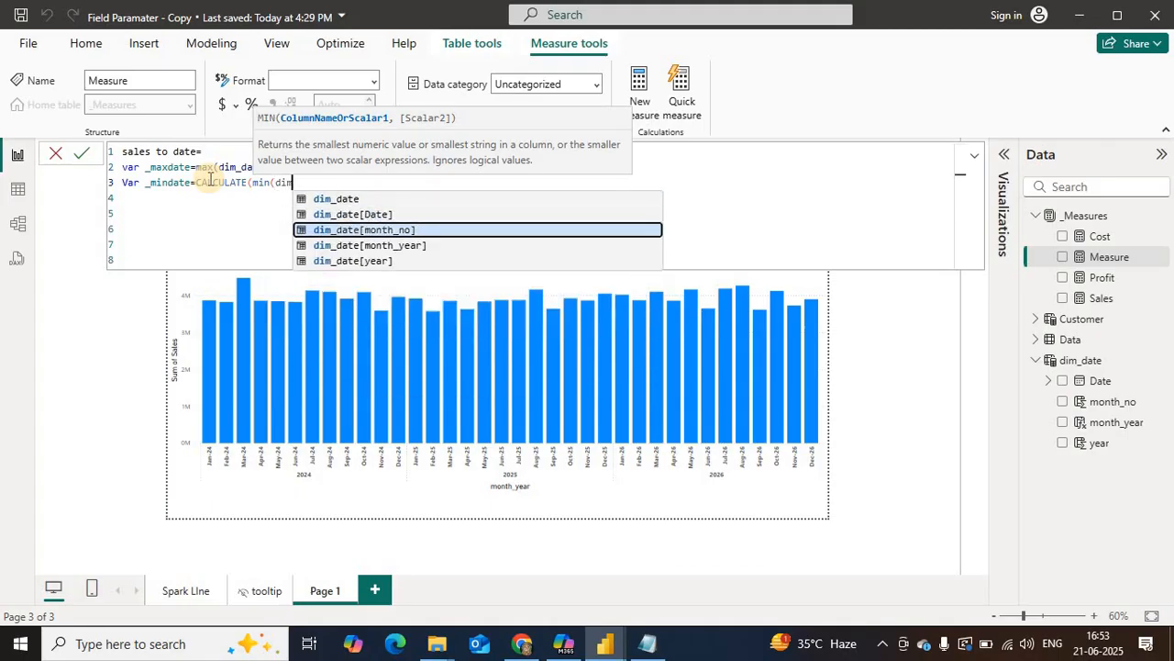
key("Up")
key("Tab")
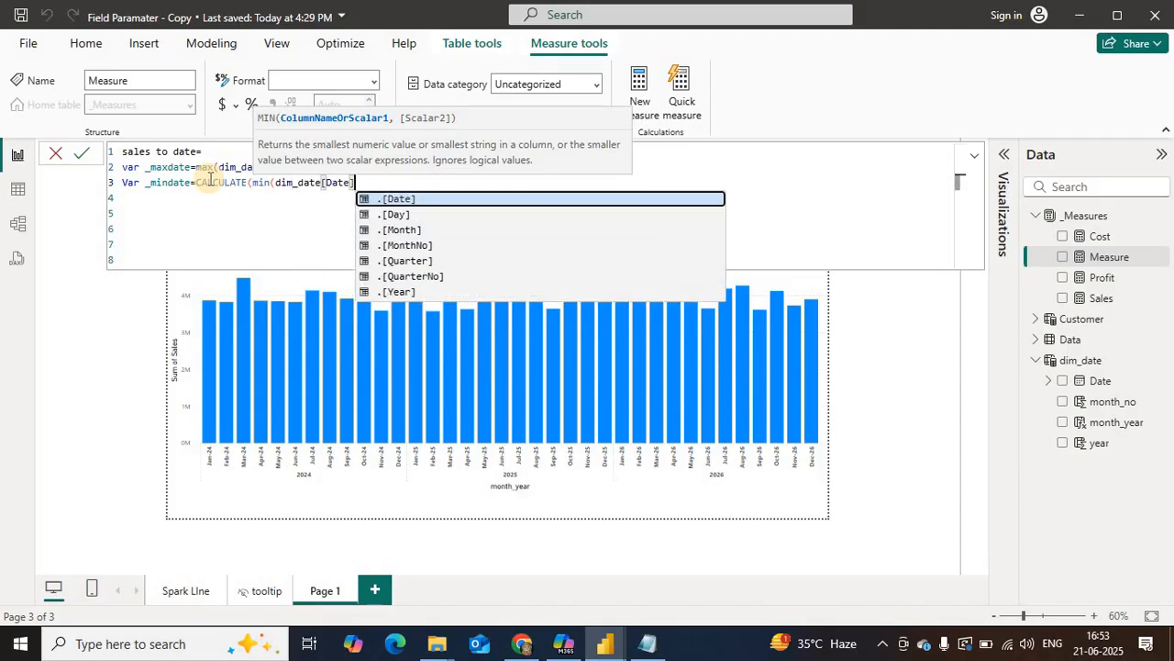
type(")")
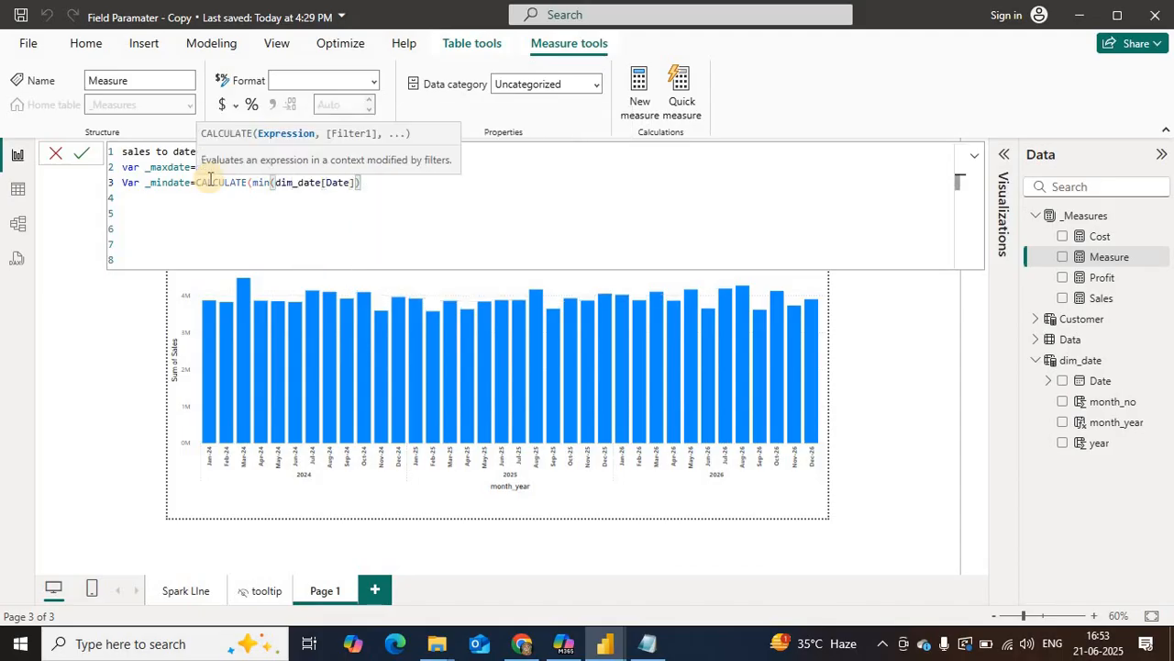
type(",")
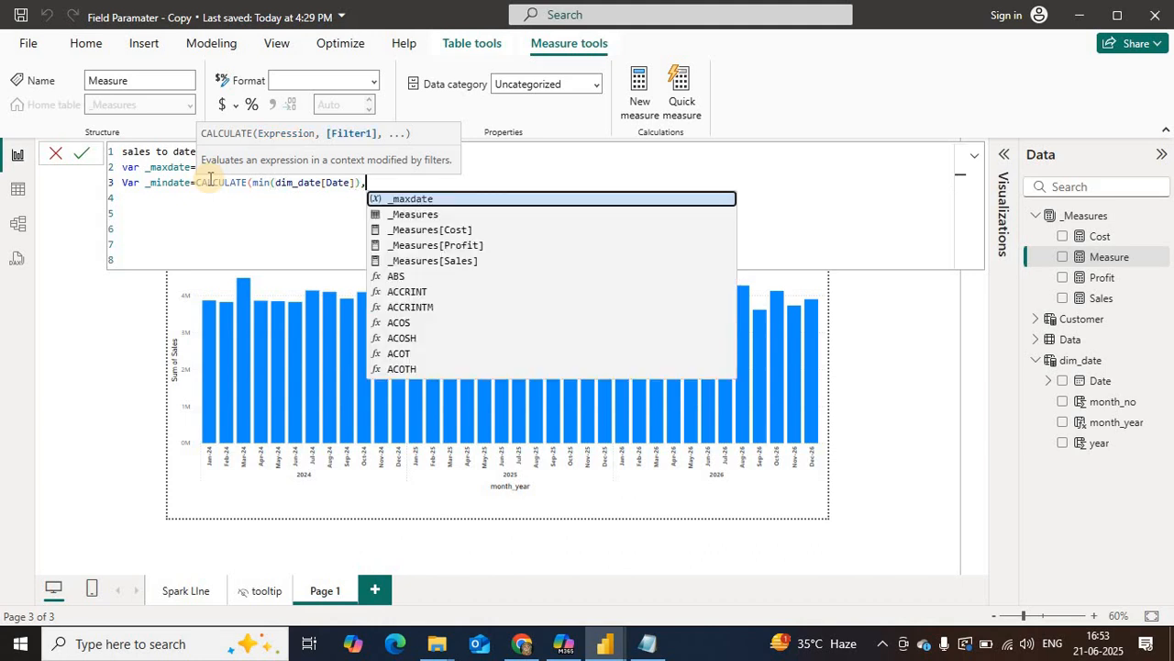
type("all")
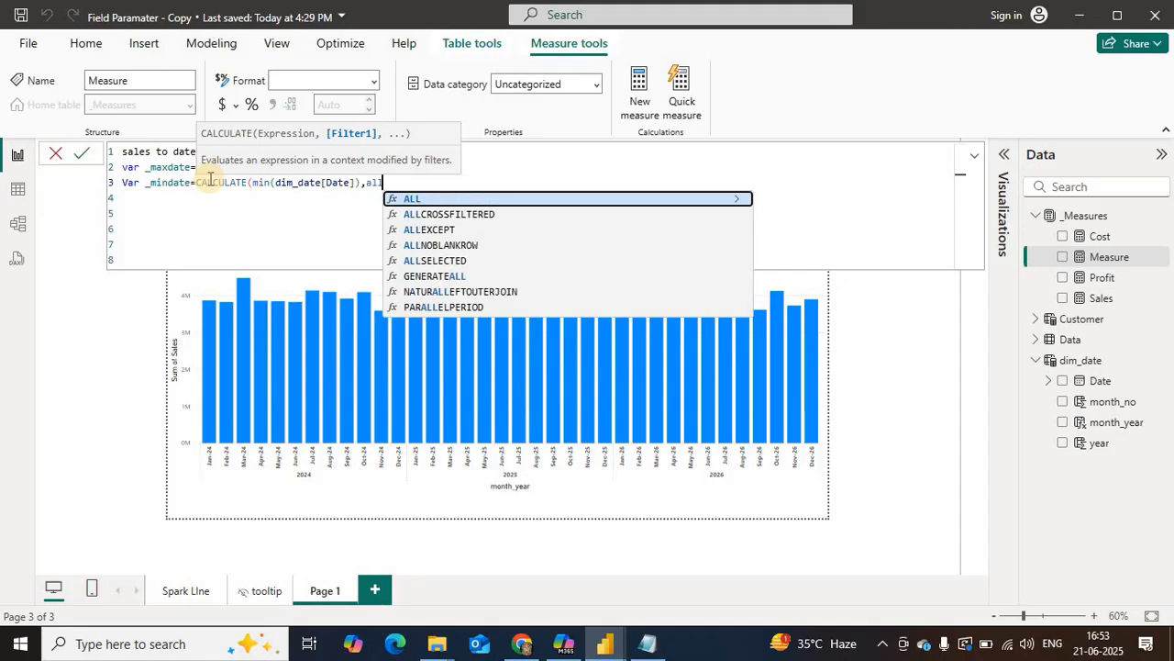
Step: Complete the _mindate CALCULATE with the filter ALLSELECTED(Data)
type("se")
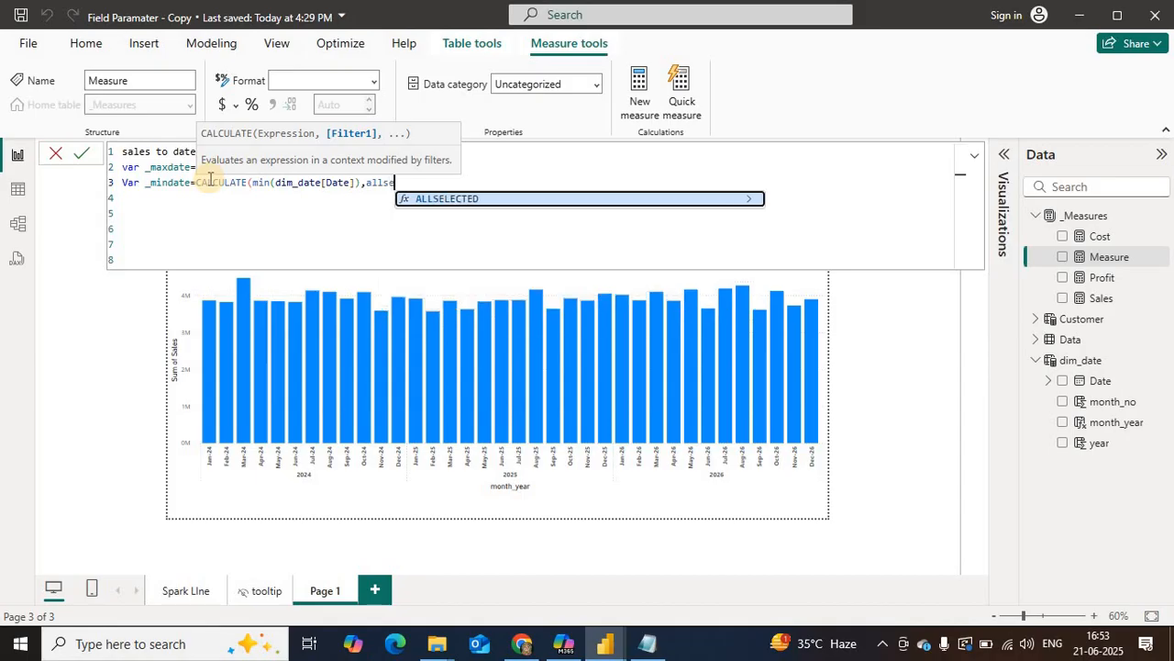
key("Tab")
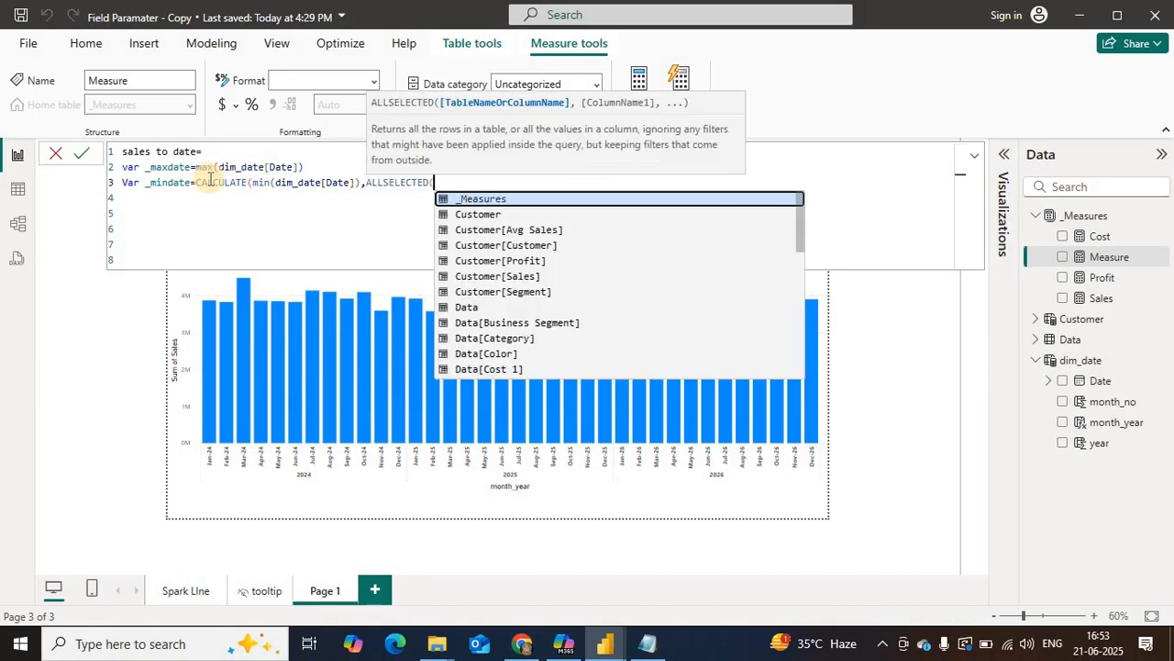
type("da")
key("Tab")
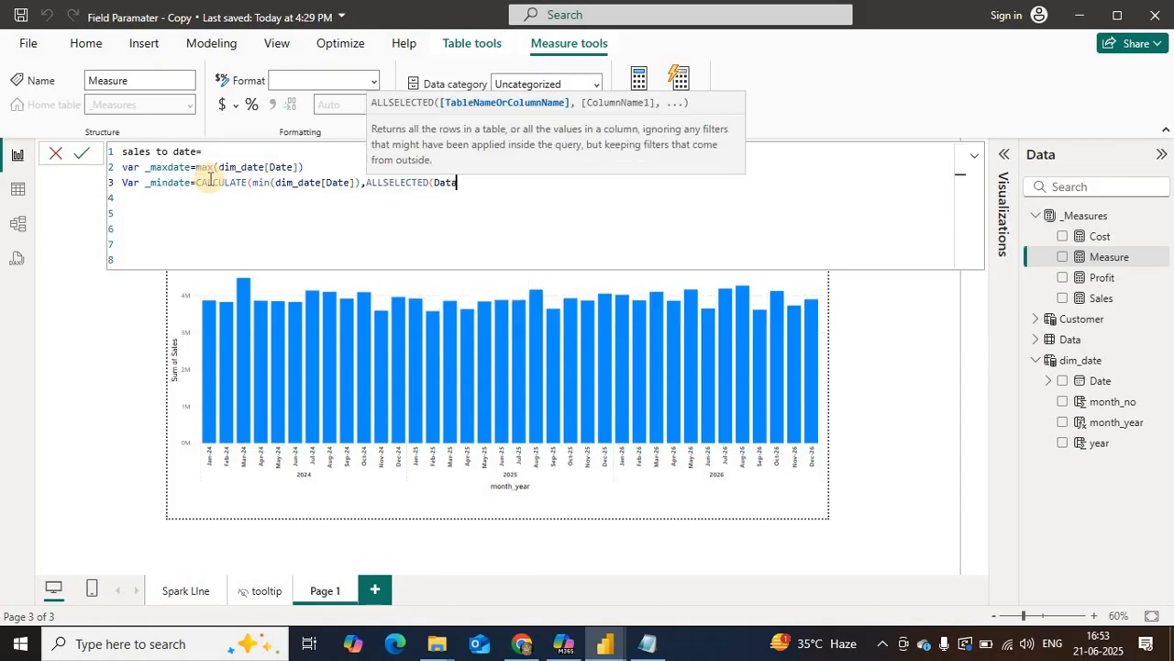
type("))")
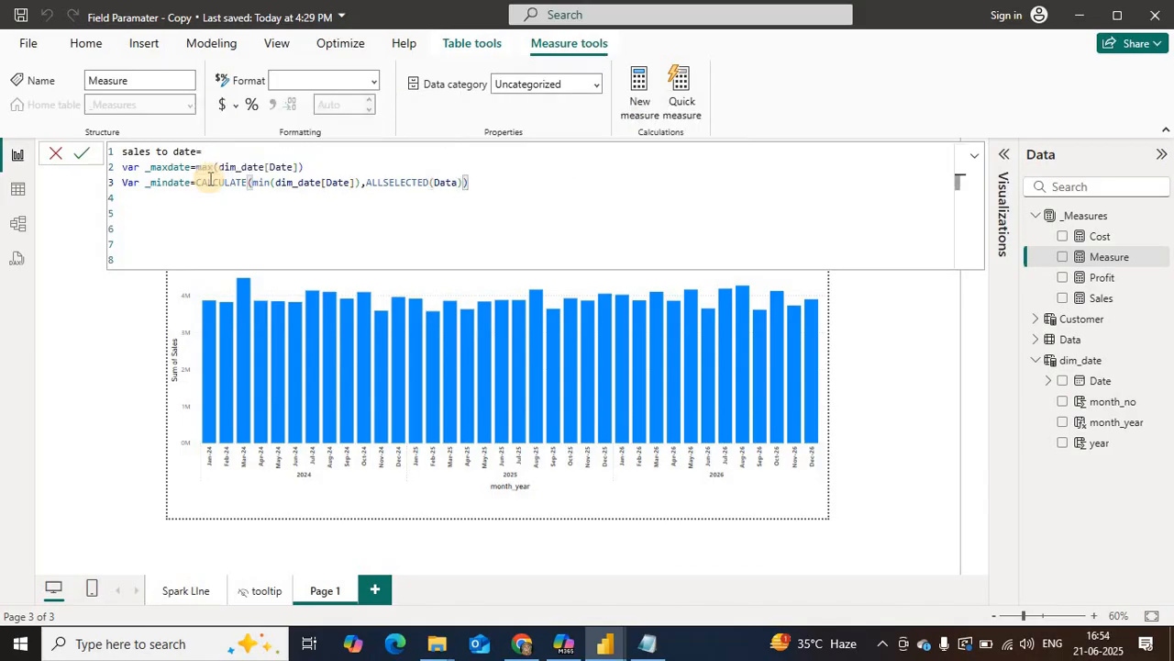
Step: Add a _result variable on a new line that starts a CALCULATE of the [Sales] measure
key("Return")
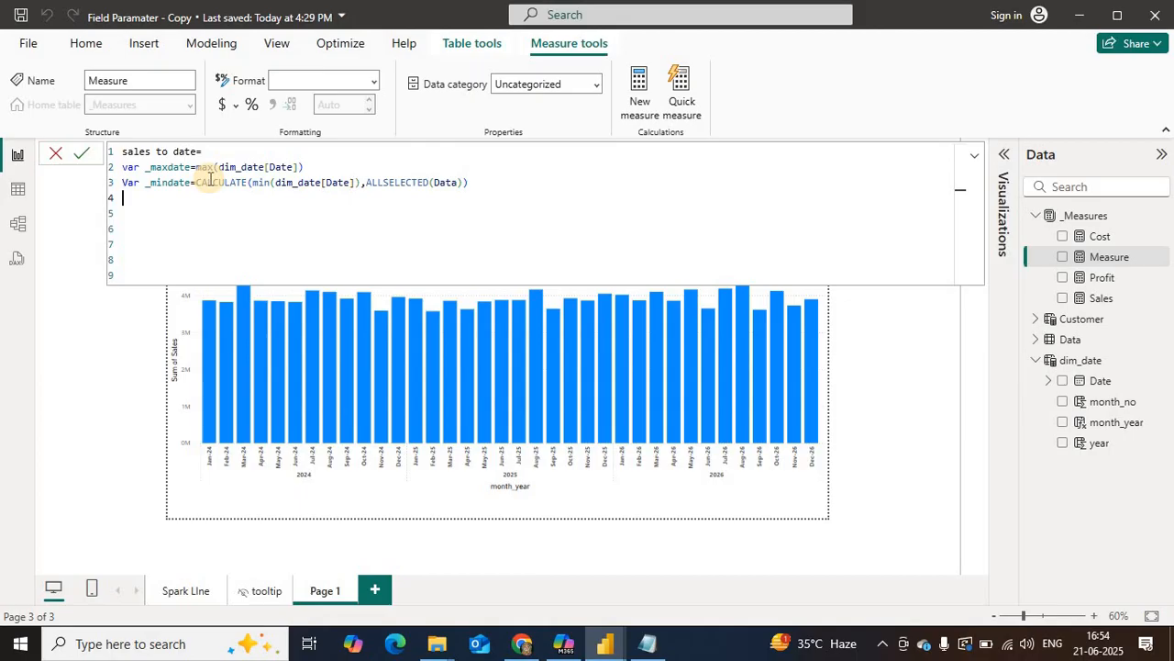
type("Var _result")
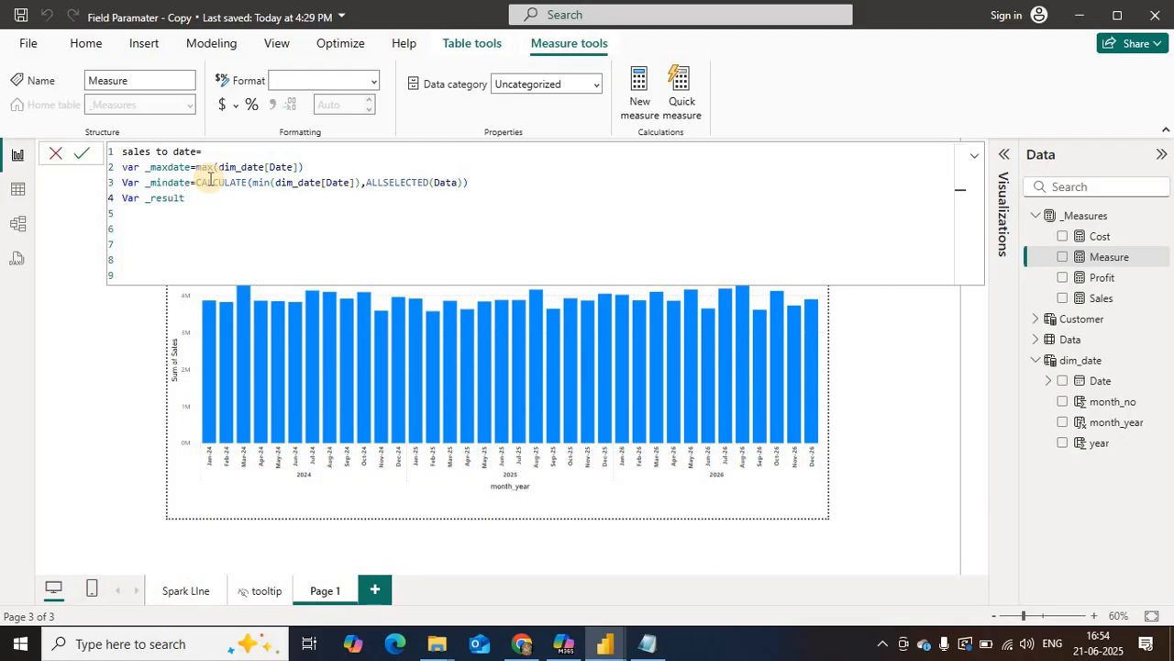
type("=c")
key("Tab")
type("(")
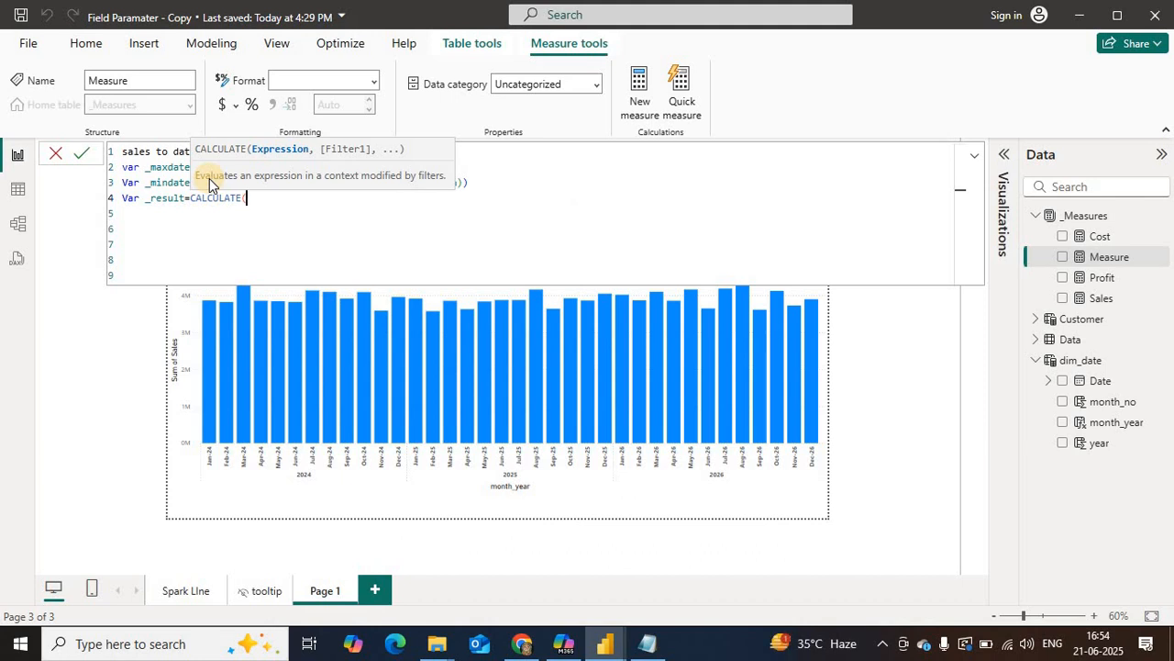
type("[")
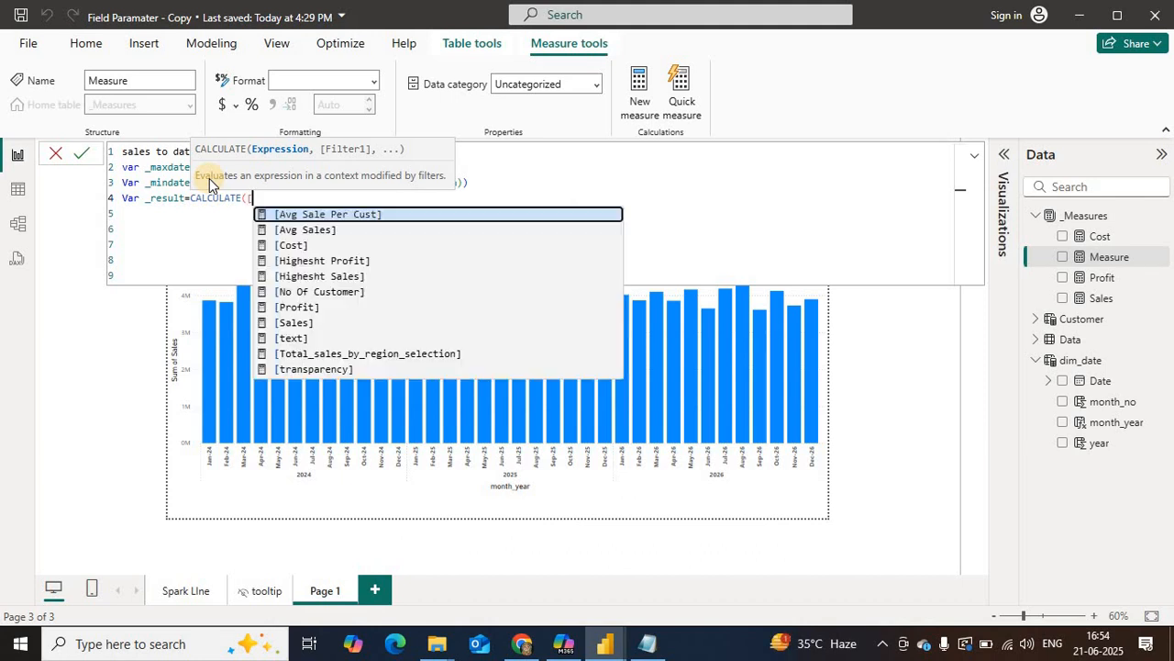
left_click(298, 322)
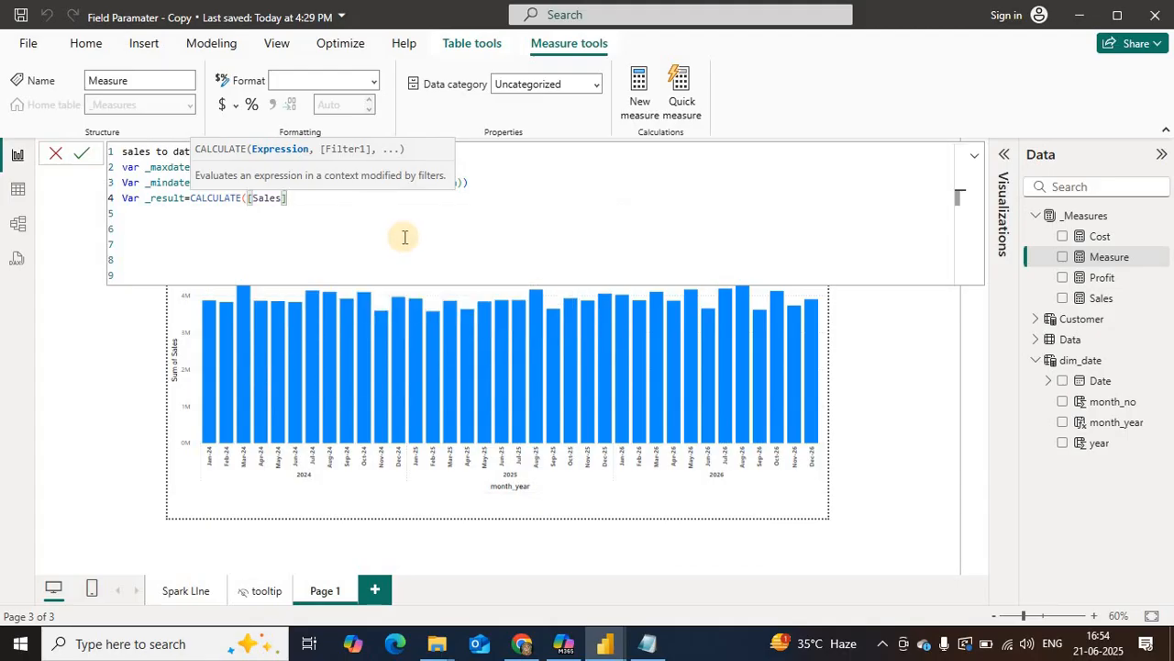
Step: Add REMOVEFILTERS(Data) as the first filter argument of the _result CALCULATE
type(",")
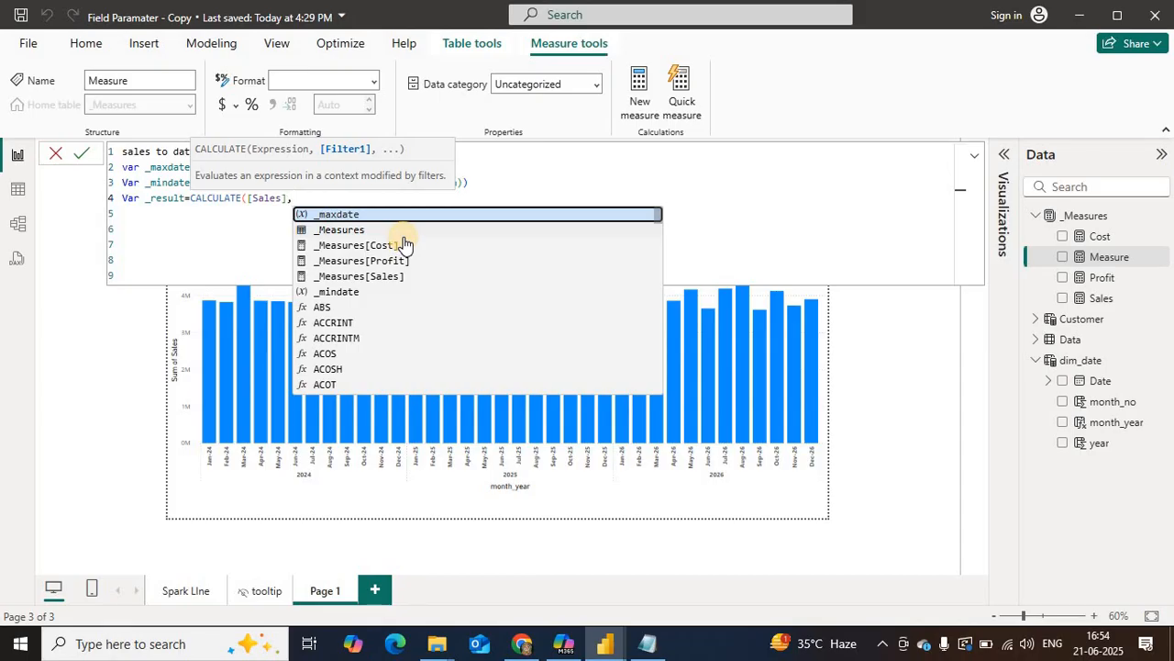
type("remov")
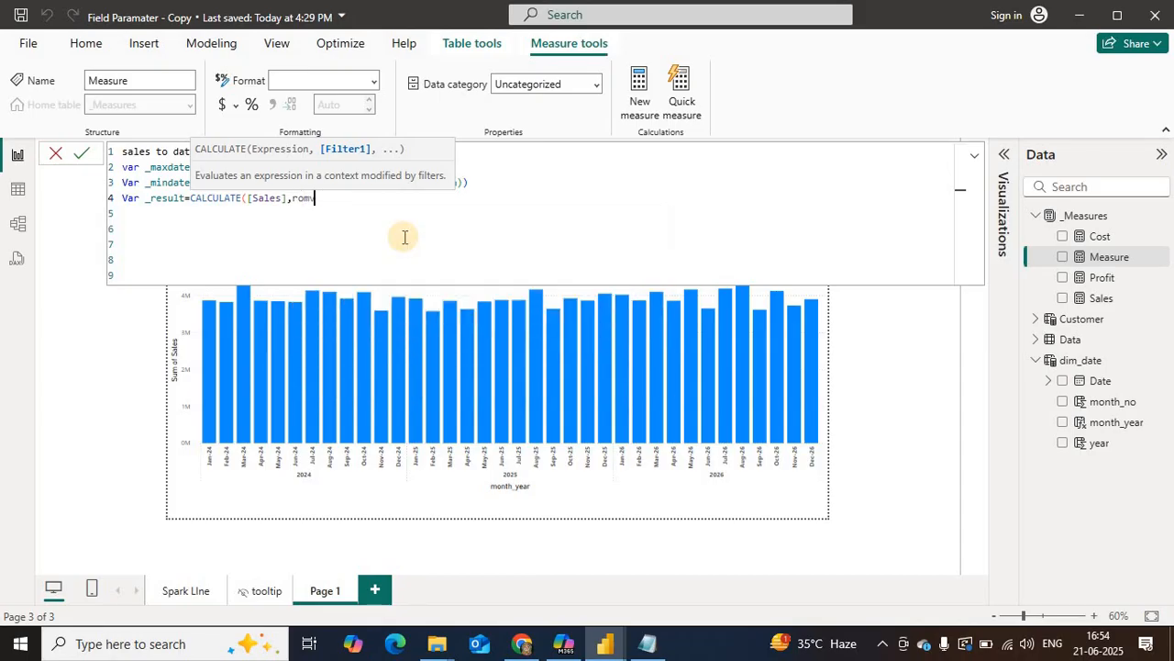
key("BackSpace")
key("BackSpace")
key("BackSpace")
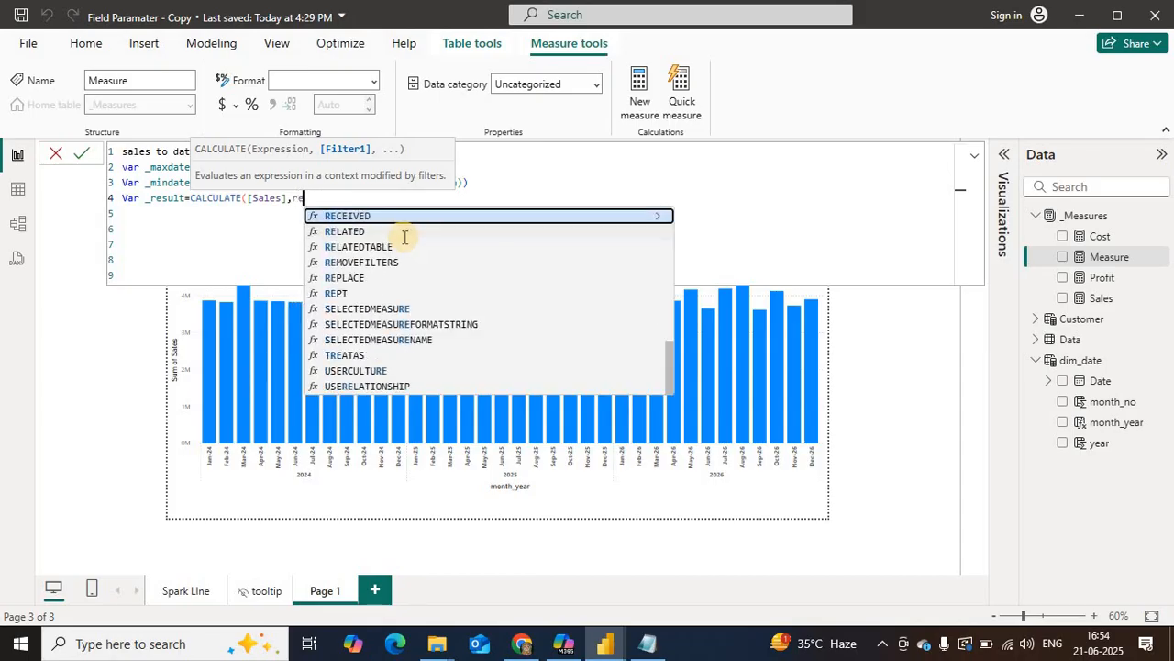
type("mov")
key("Tab")
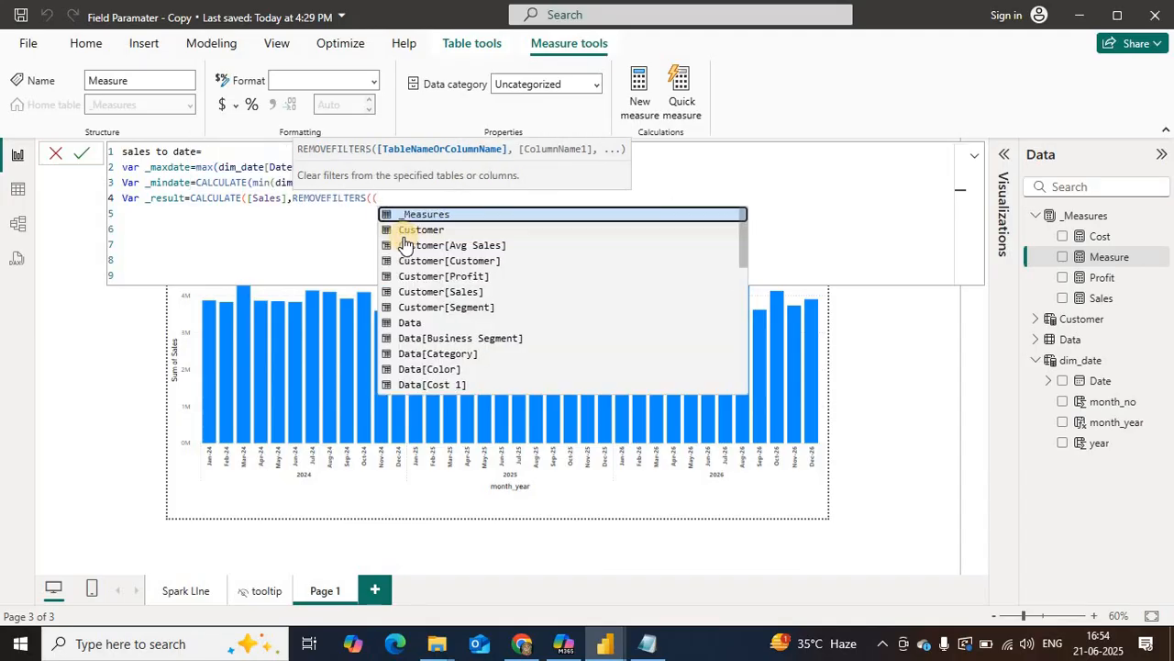
type("d")
key("Tab")
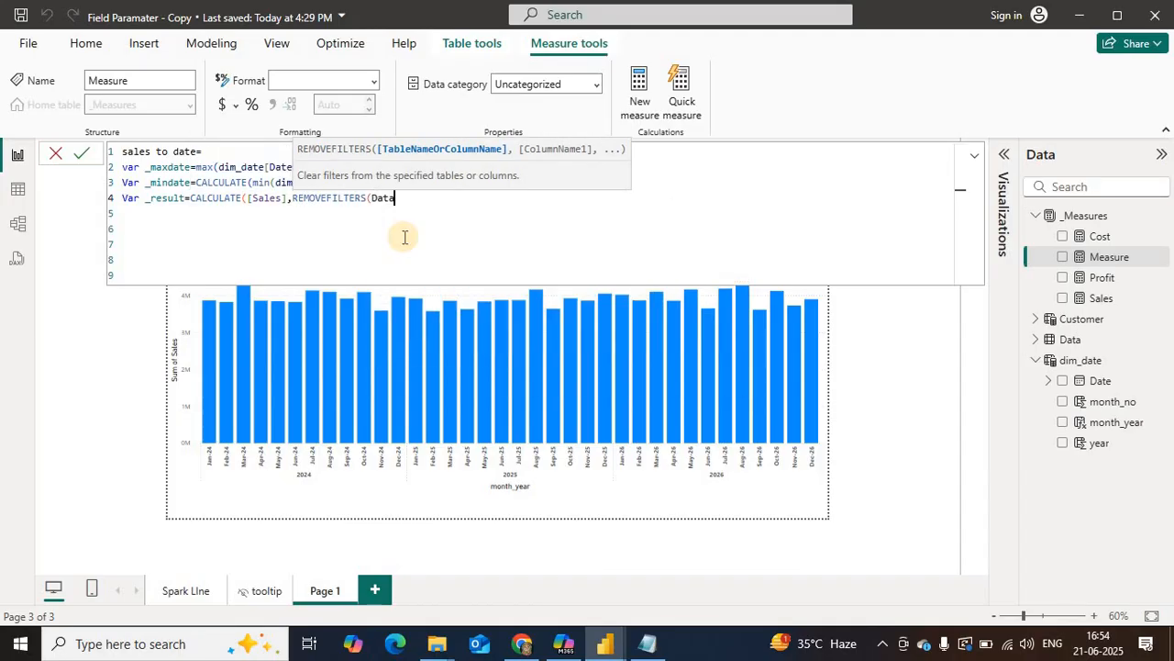
type(")")
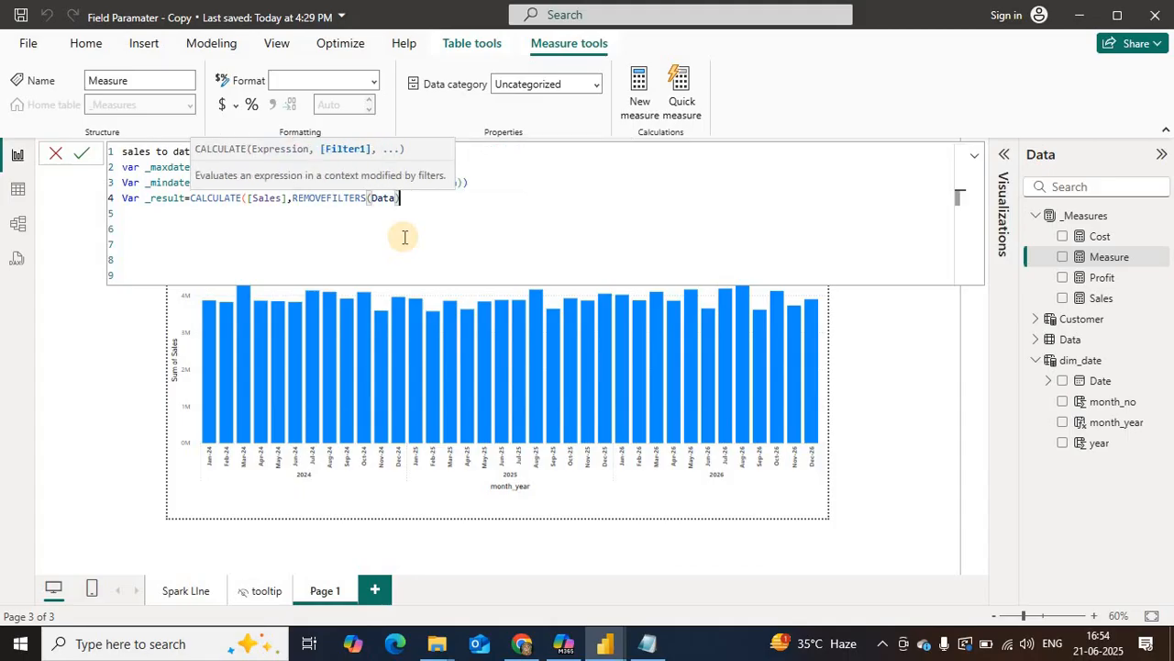
type(",")
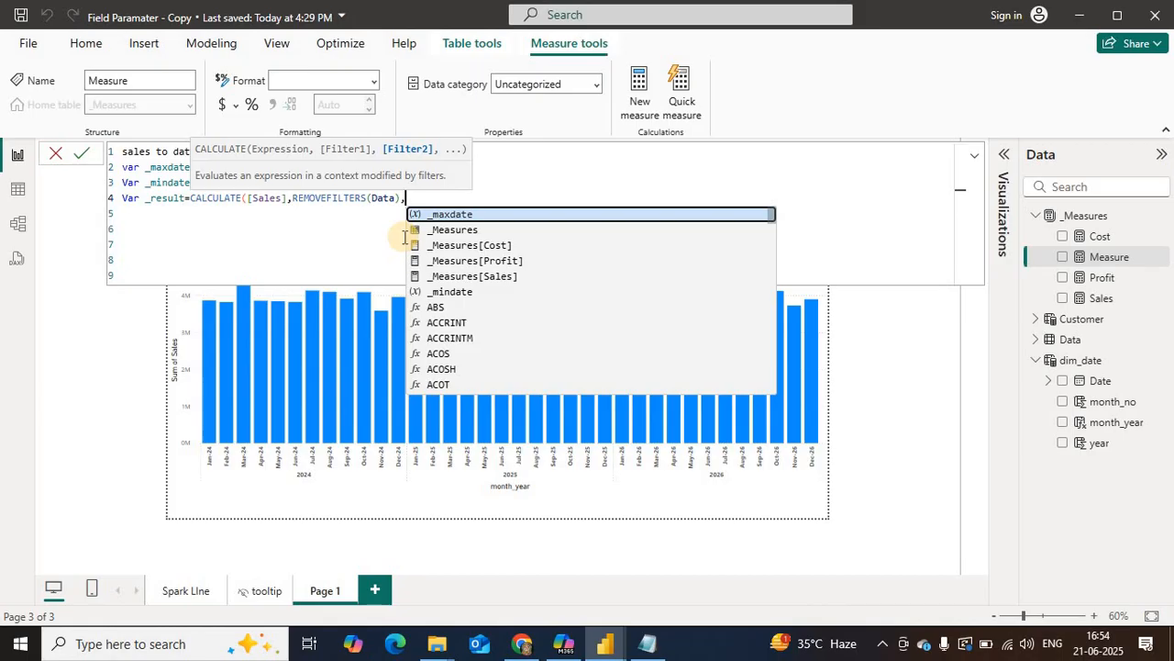
type("d")
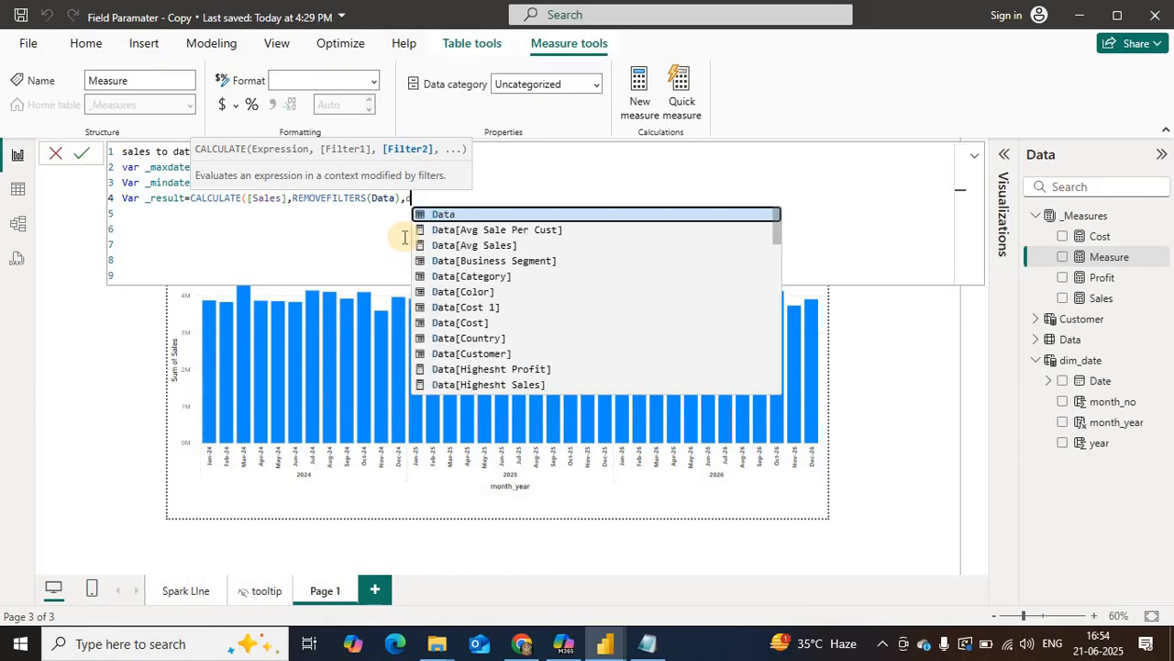
Step: Change the REMOVEFILTERS argument in the _result expression to the dim_date table
key("BackSpace")
key("BackSpace")
key("BackSpace")
key("BackSpace")
key("BackSpace")
key("BackSpace")
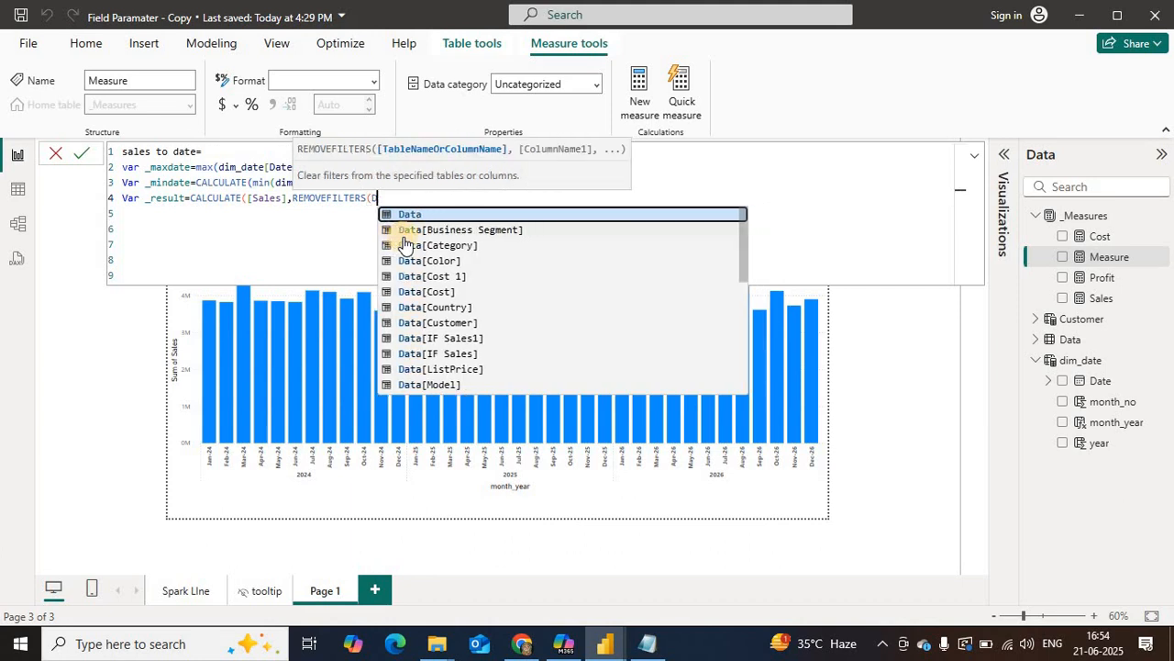
type("im")
key("Tab")
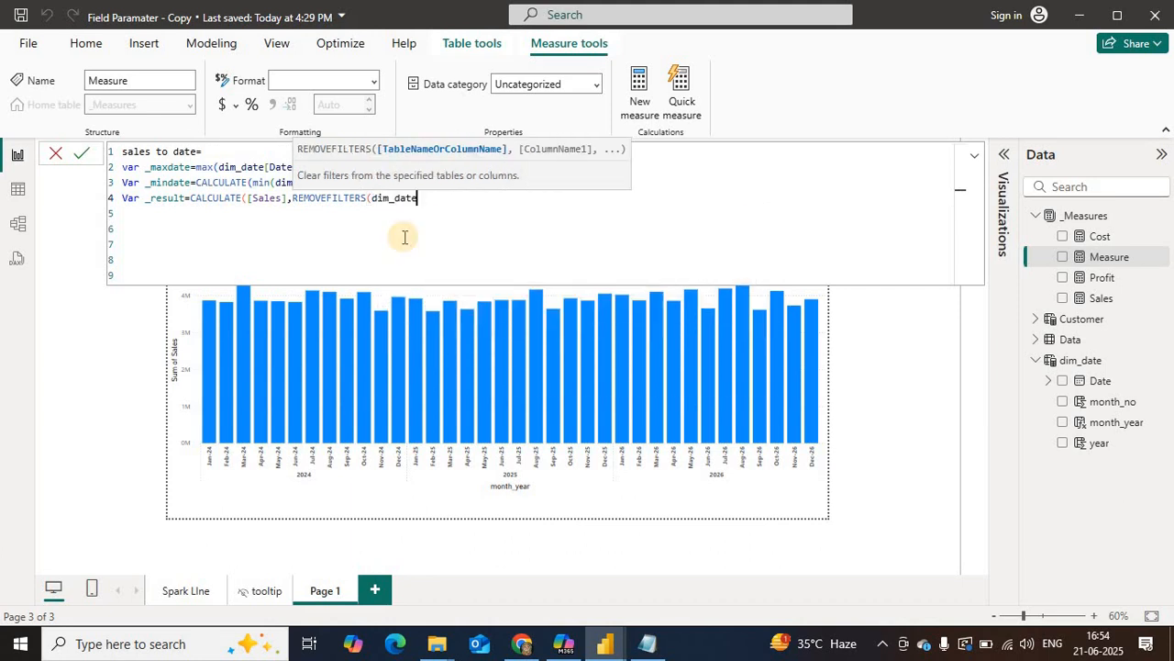
type(")")
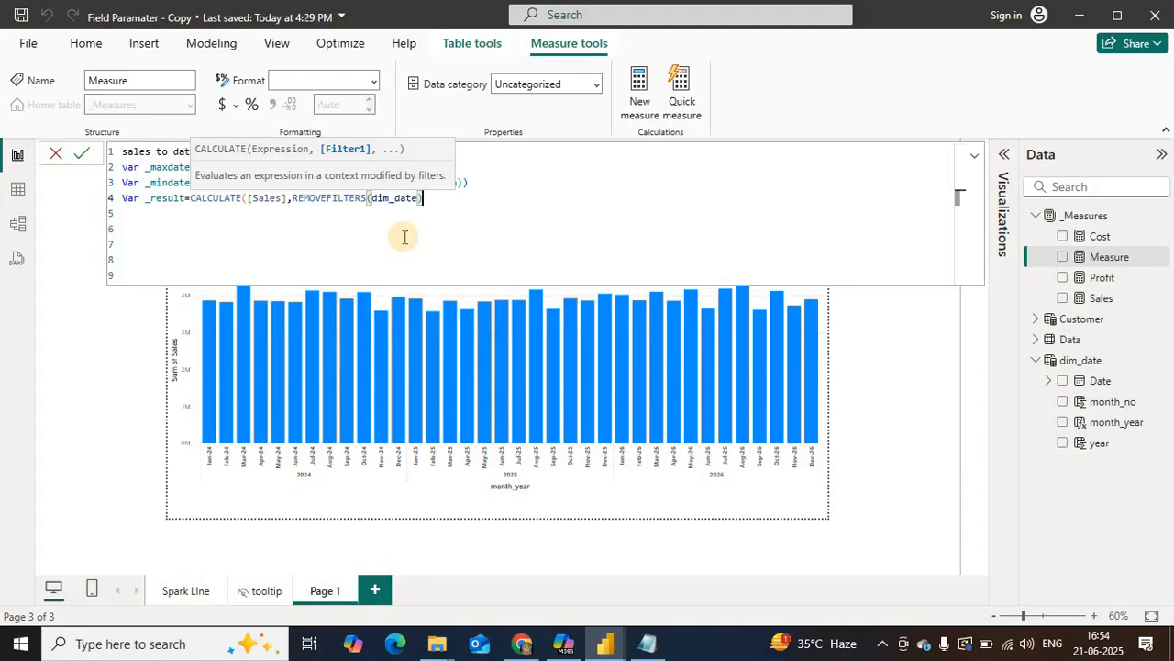
Step: Add the filter dim_date[Date]<=_maxdate to the _result CALCULATE
type(",")
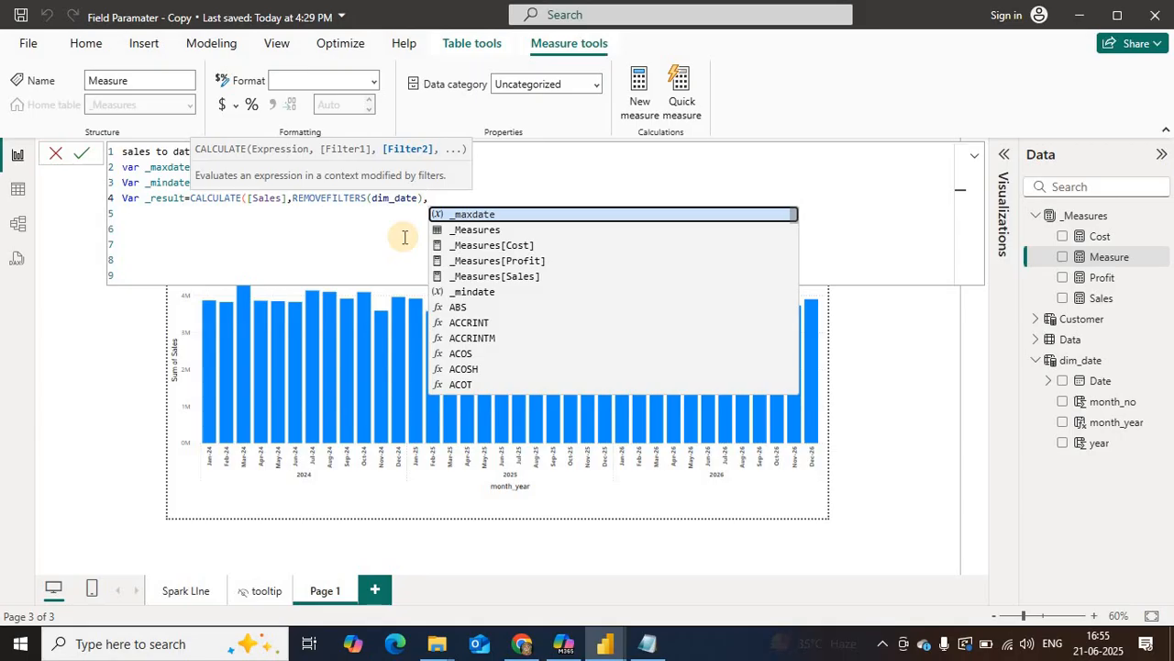
type("dim")
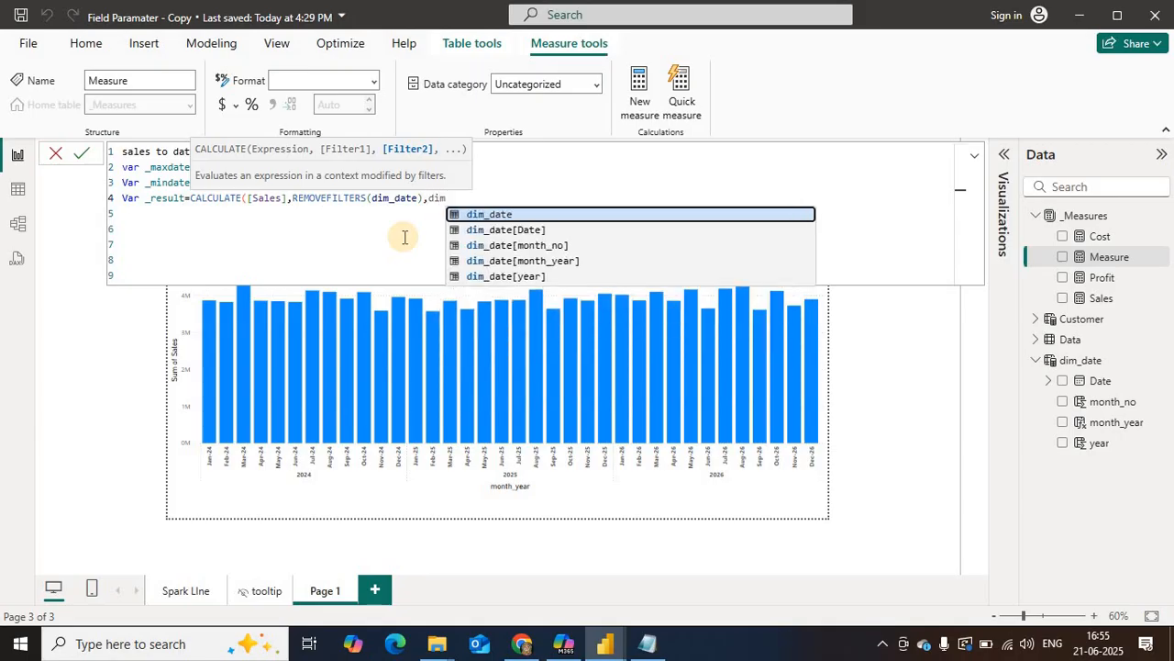
key("Down")
key("Down")
key("Up")
key("Tab")
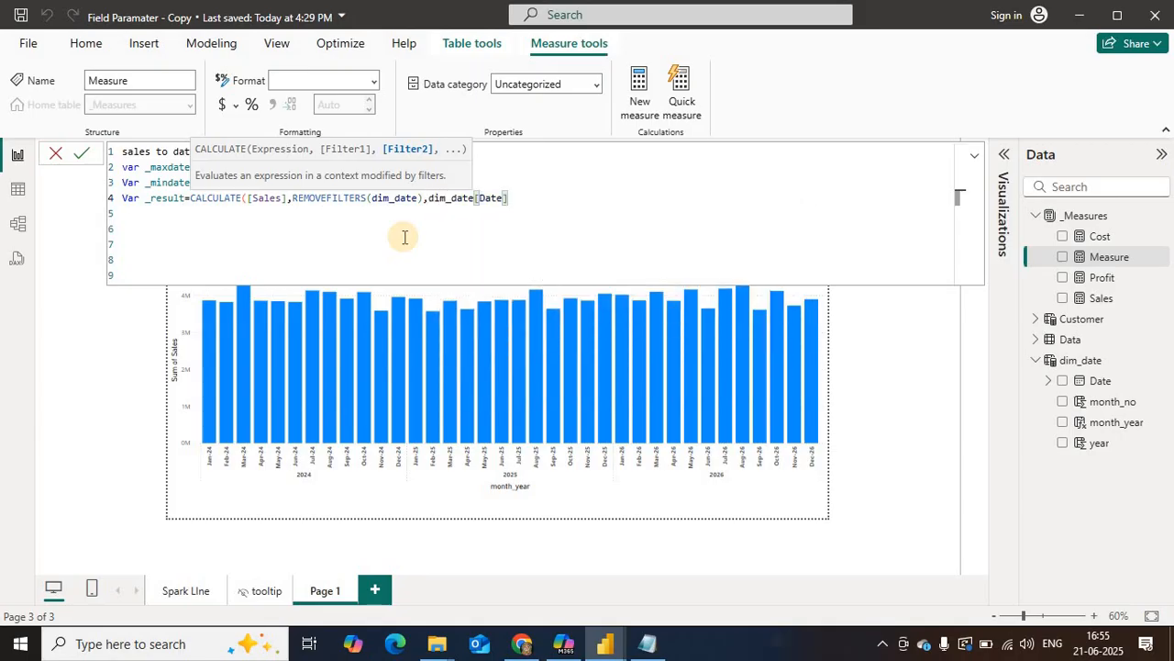
type("<=")
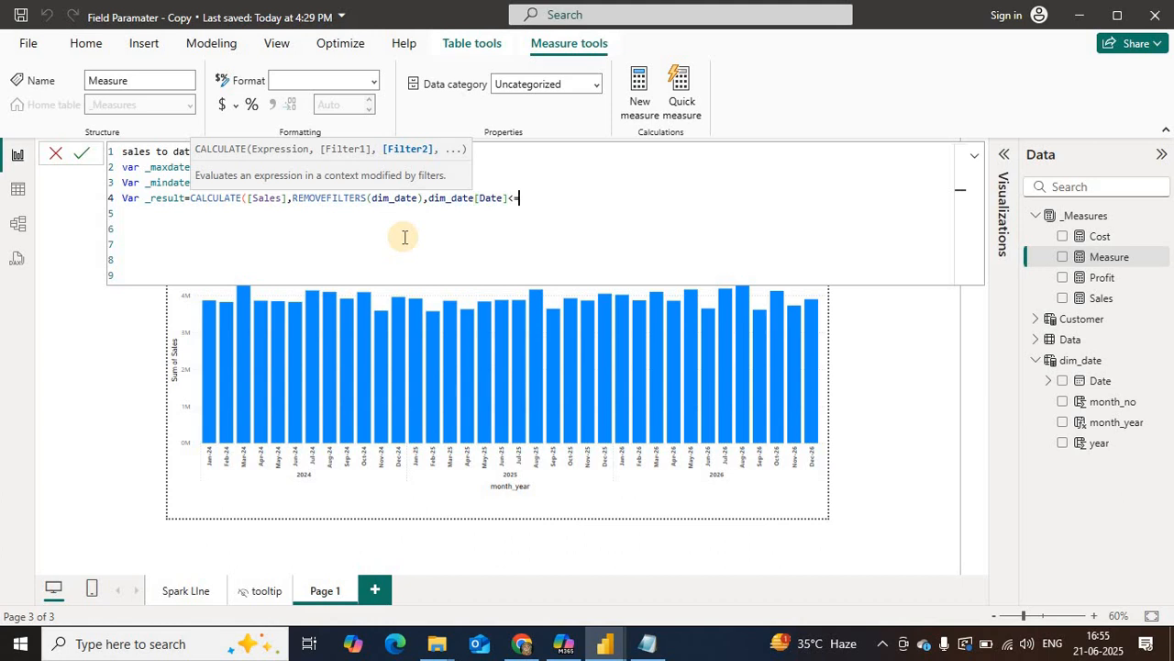
type("_max")
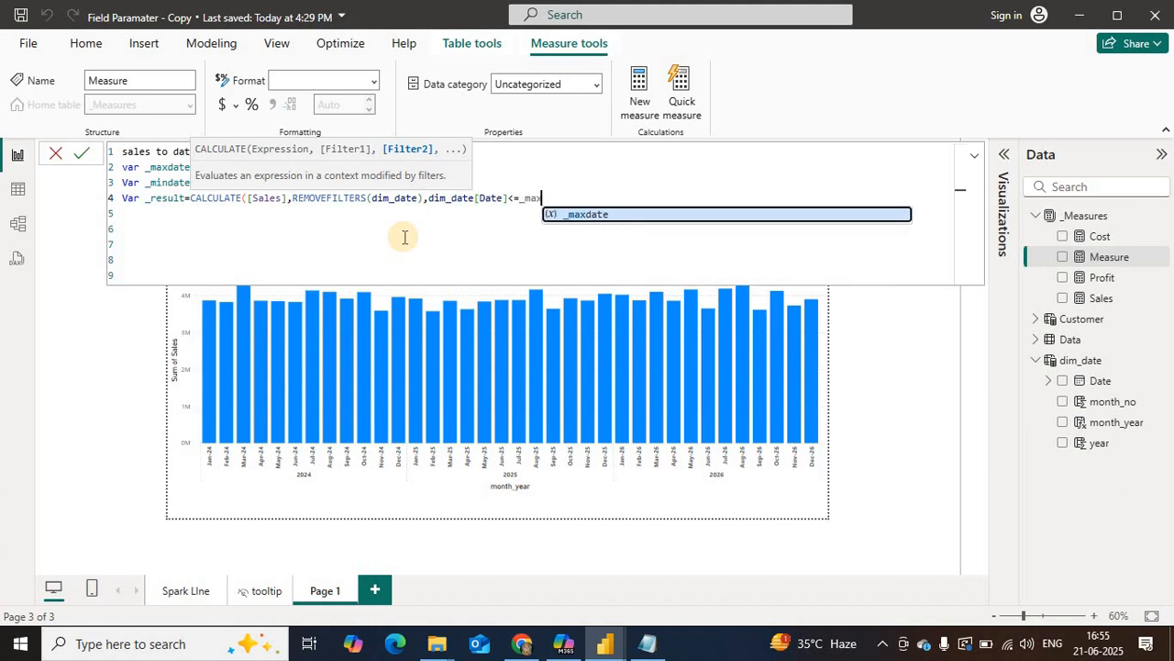
key("Tab")
Step: Add the filter dim_date[Date]>=_mindate and close the _result CALCULATE expression
type(",")
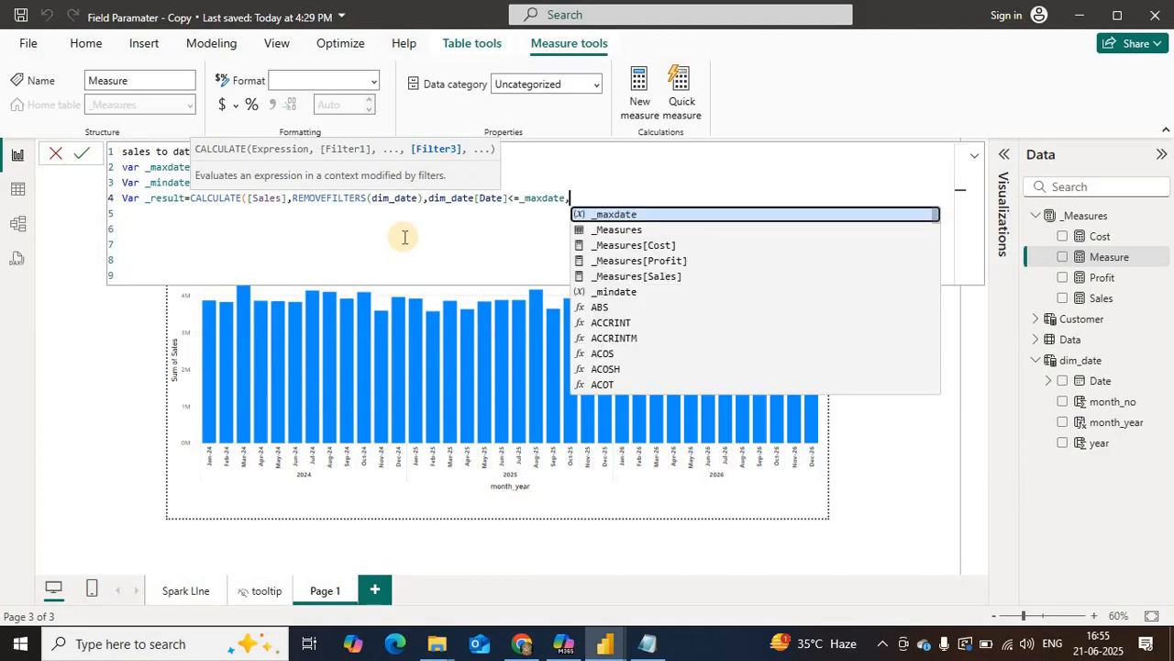
type("dim")
key("Down")
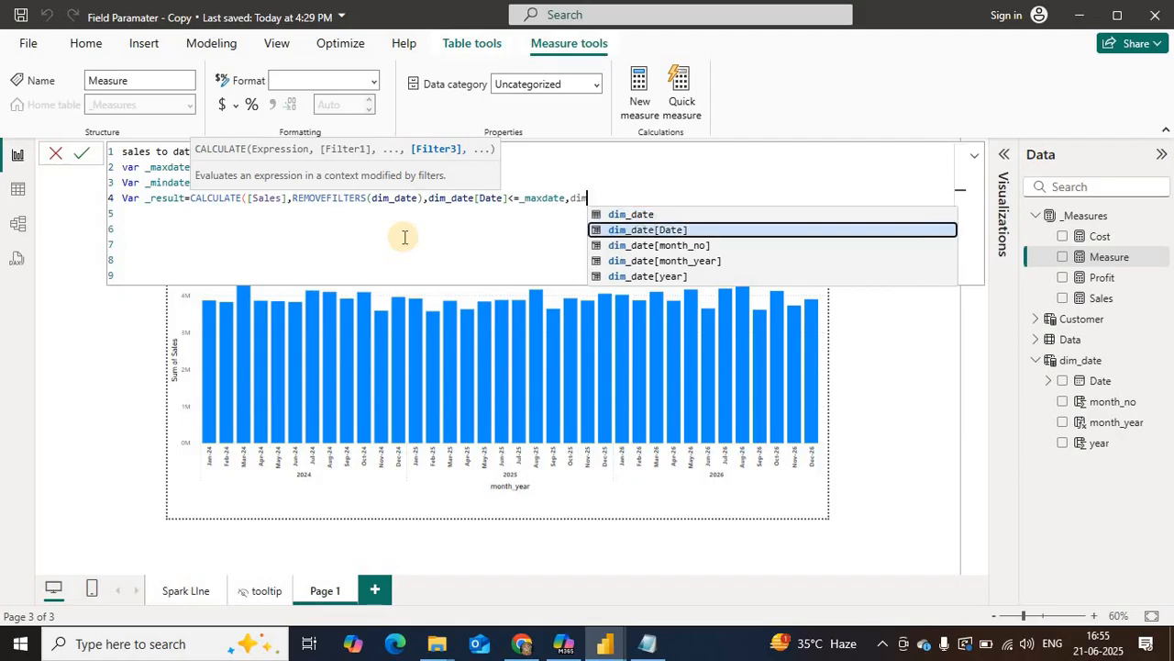
key("Tab")
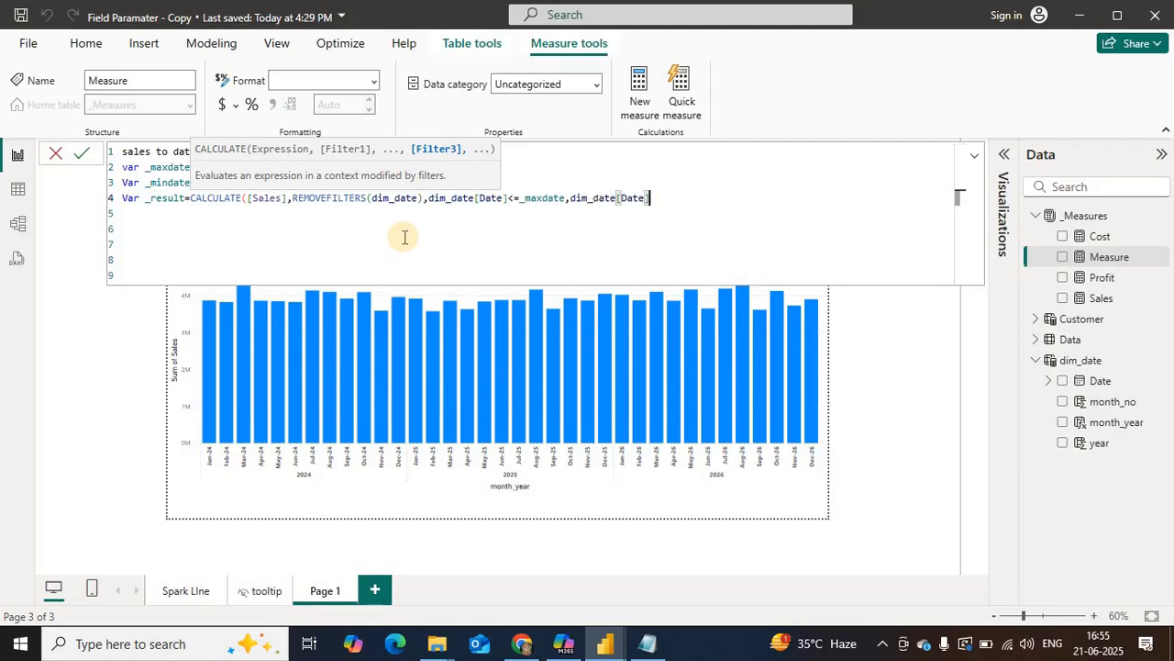
type(">=_")
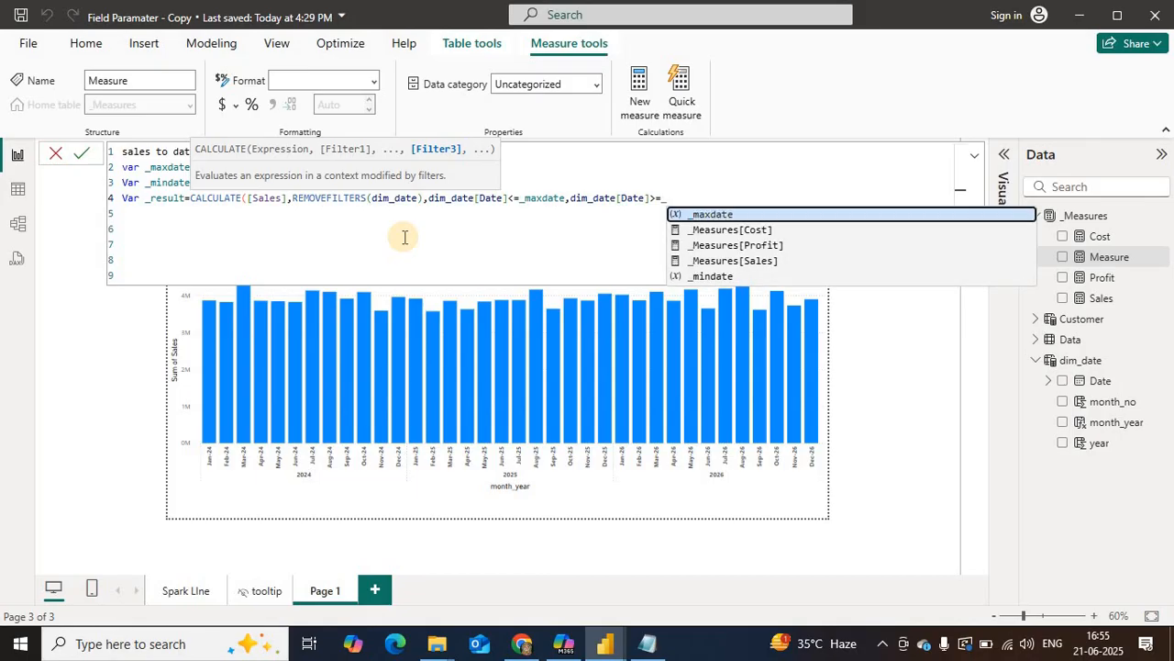
key("Down")
key("Down")
key("Down")
key("Down")
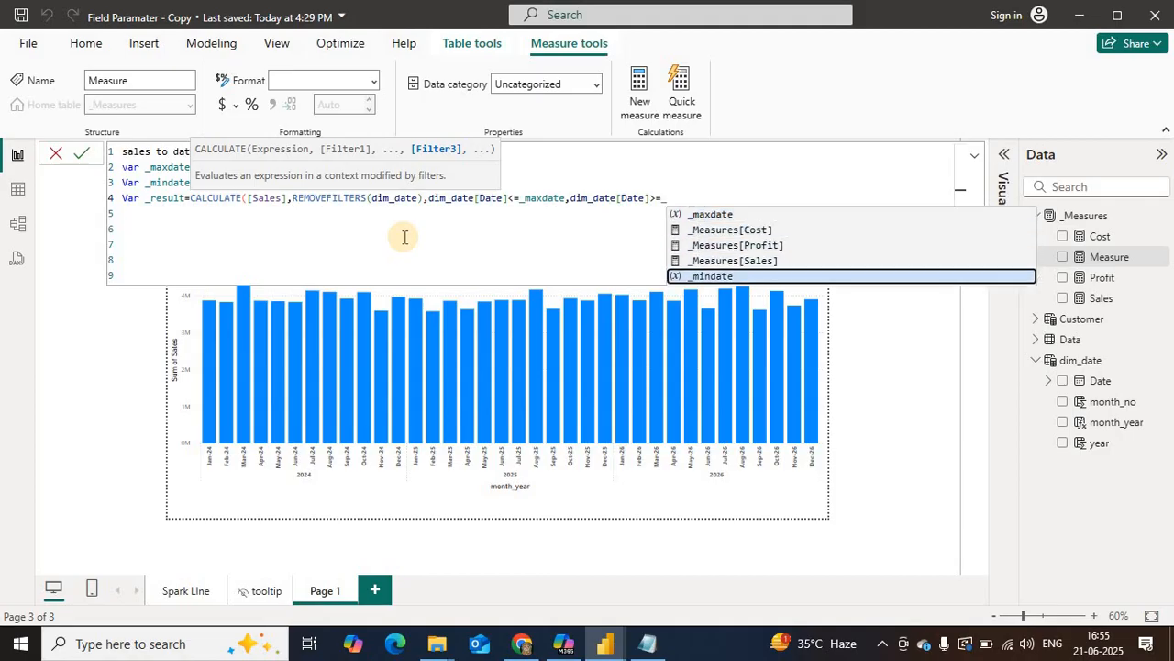
key("Tab")
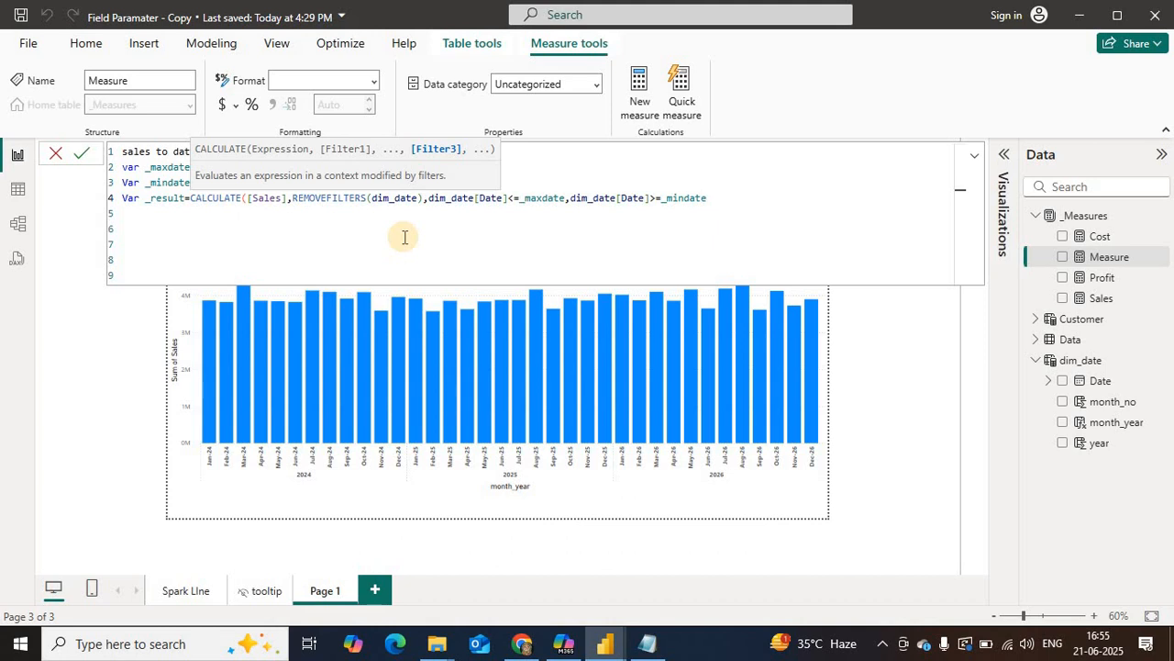
type(")")
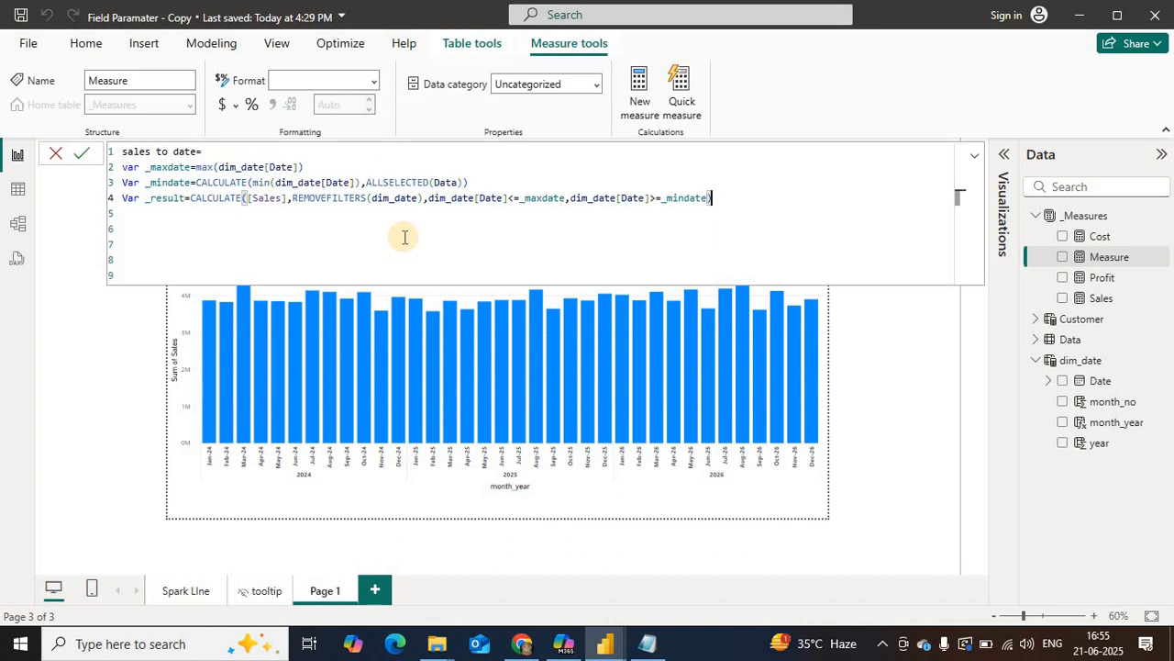
Step: Finish the formula with RETURN _result, commit the sales to date measure and collapse the formula editor
key("Return")
key("Return")
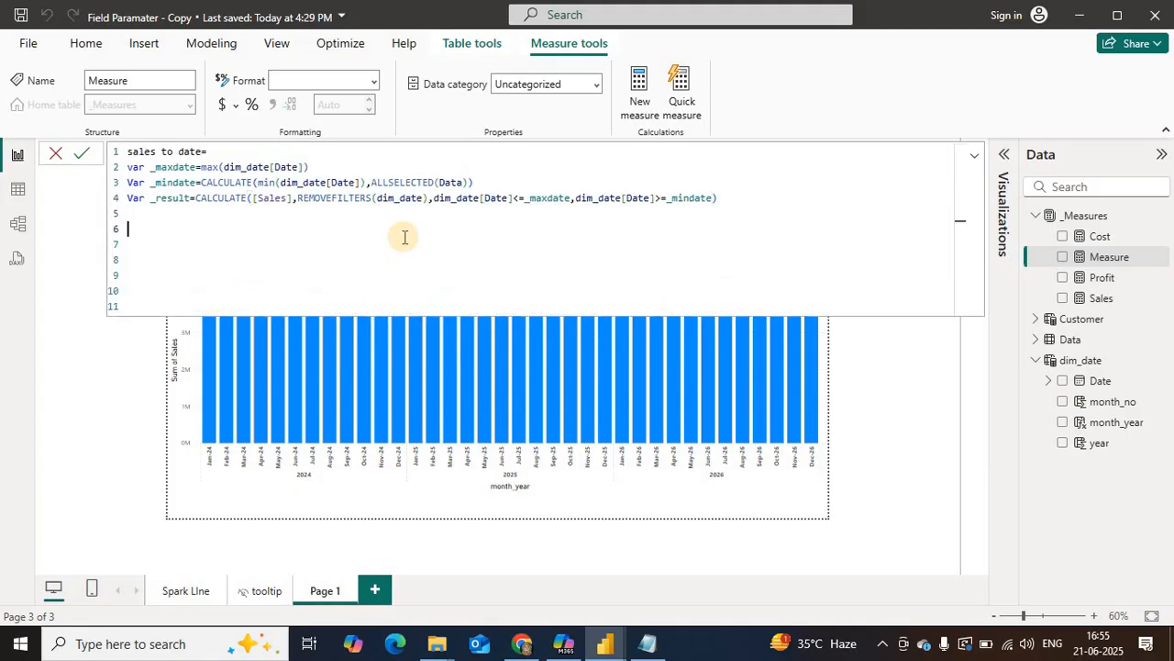
type("re")
key("Tab")
type("_re")
key("Tab")
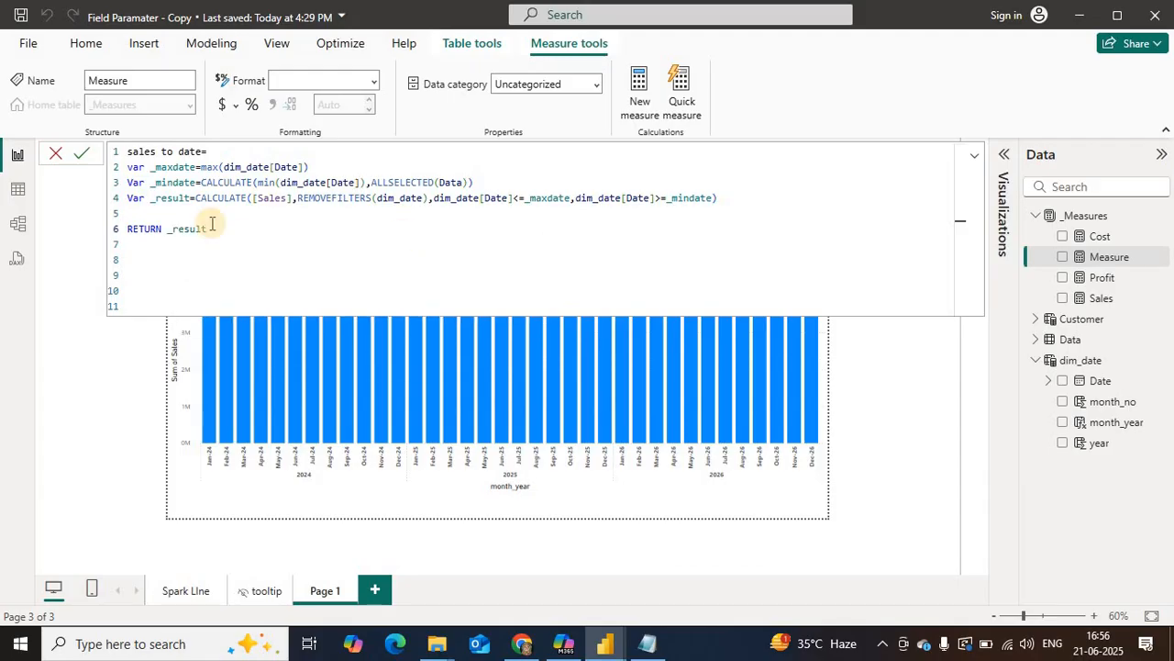
left_click(61, 208)
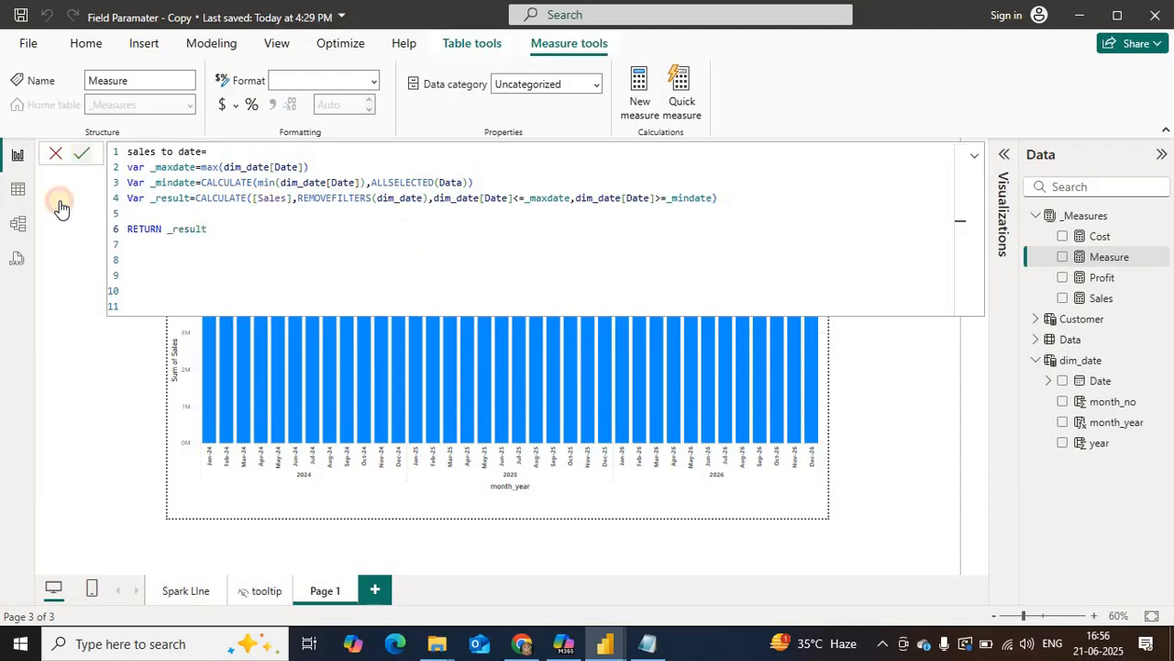
left_click(975, 165)
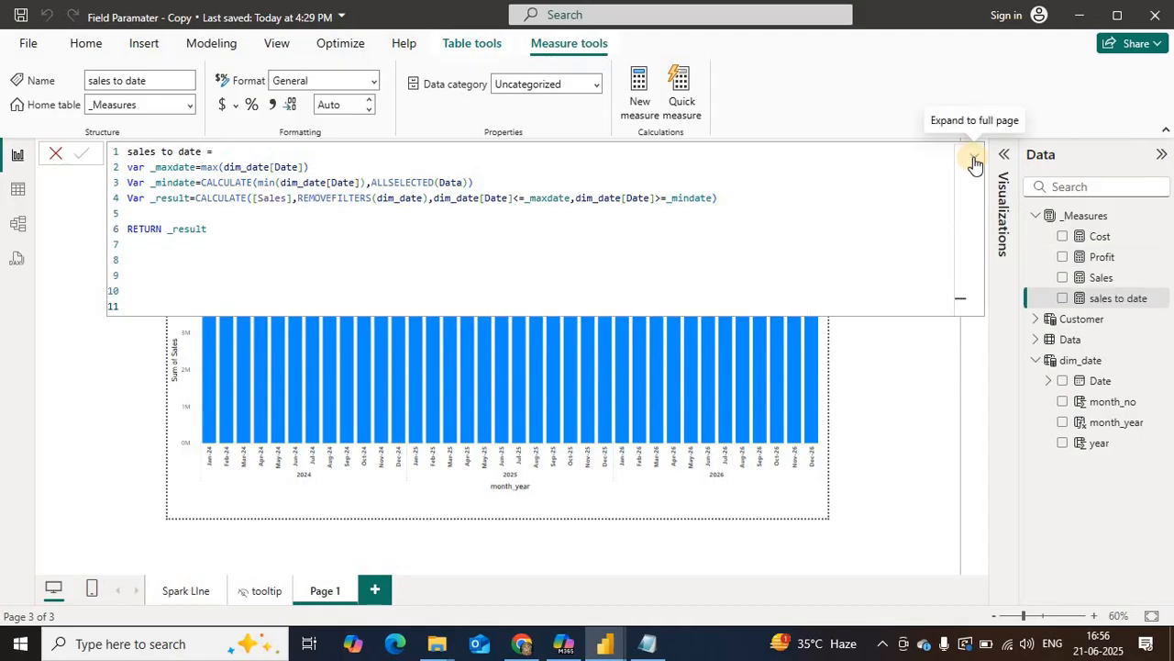
left_click(974, 164)
left_click(975, 163)
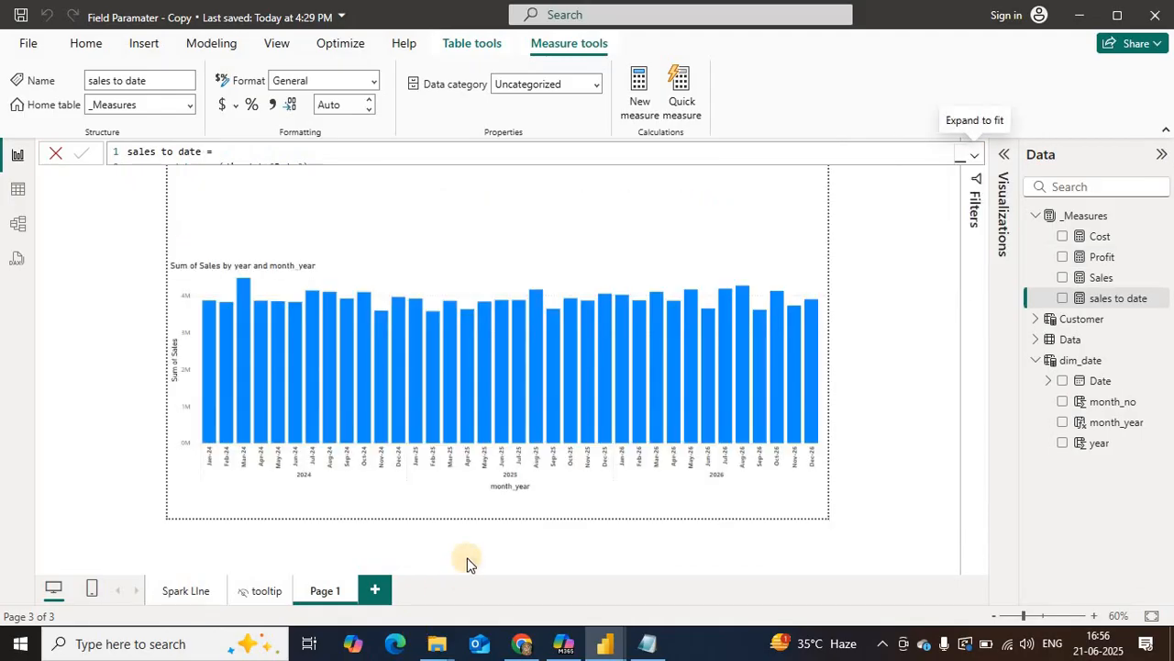
Step: Replace Sum of Sales with the Sales measure on the Y-axis of the monthly column chart
left_click(236, 388)
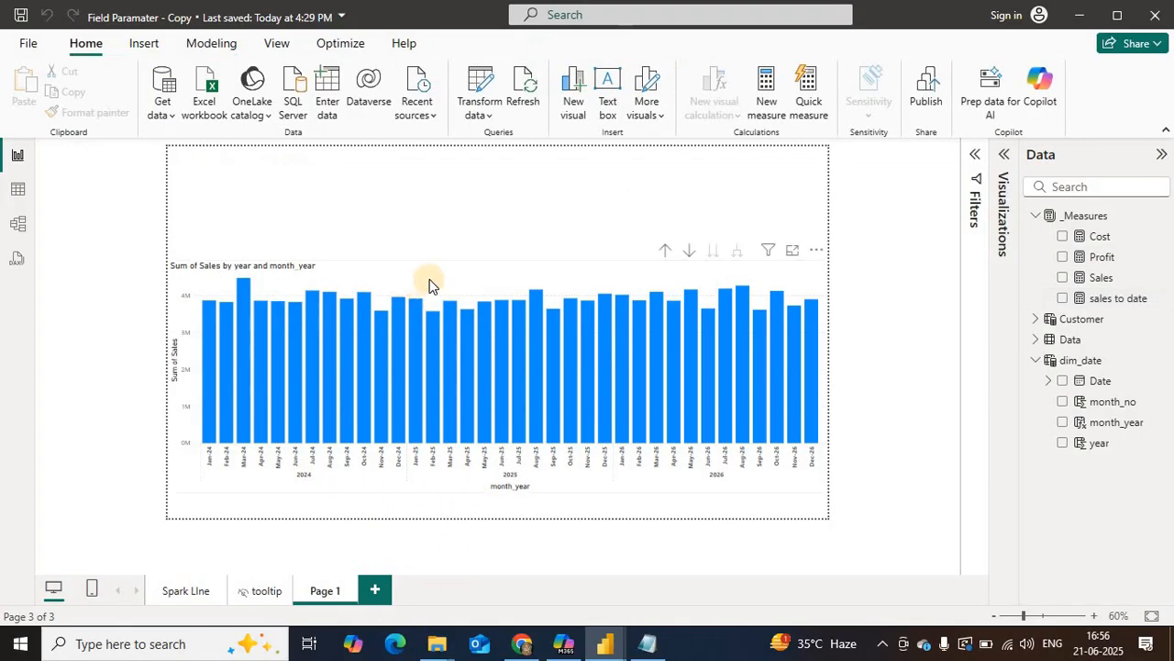
left_click(436, 272)
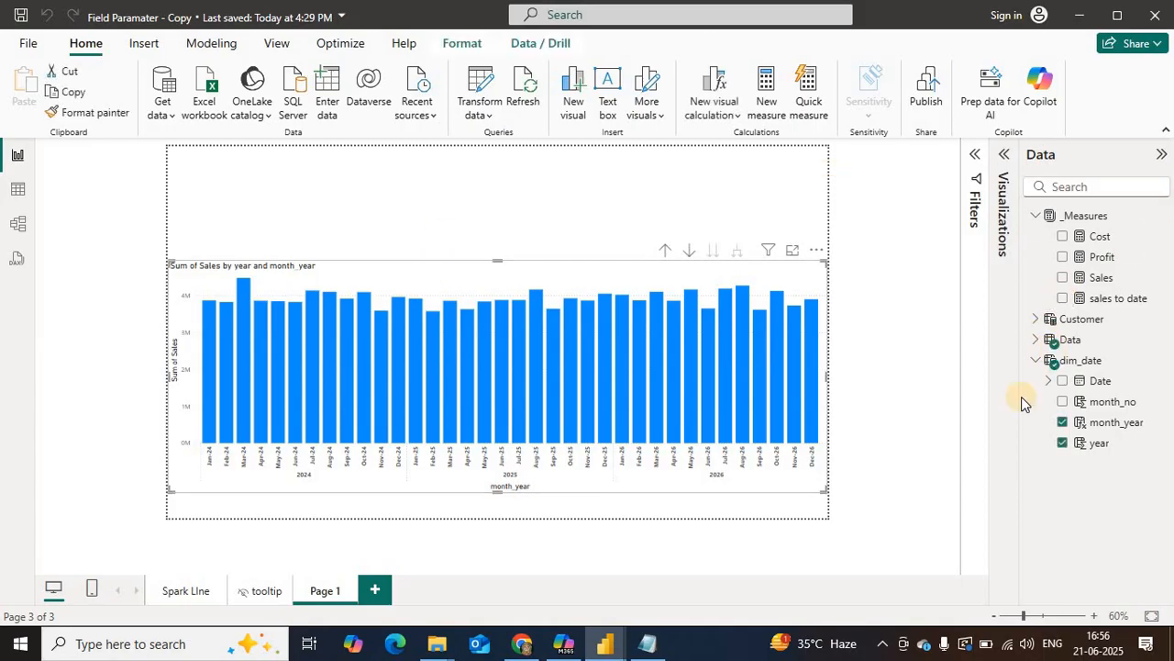
left_click(1003, 154)
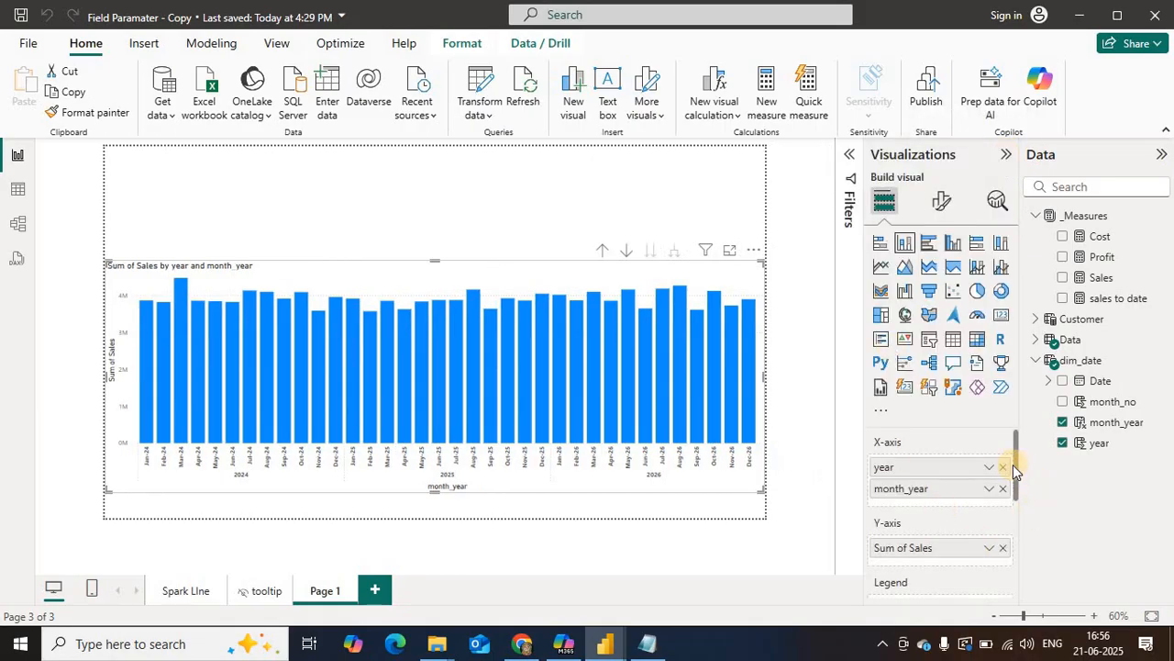
left_click(1003, 547)
left_click_drag(1101, 277, 929, 553)
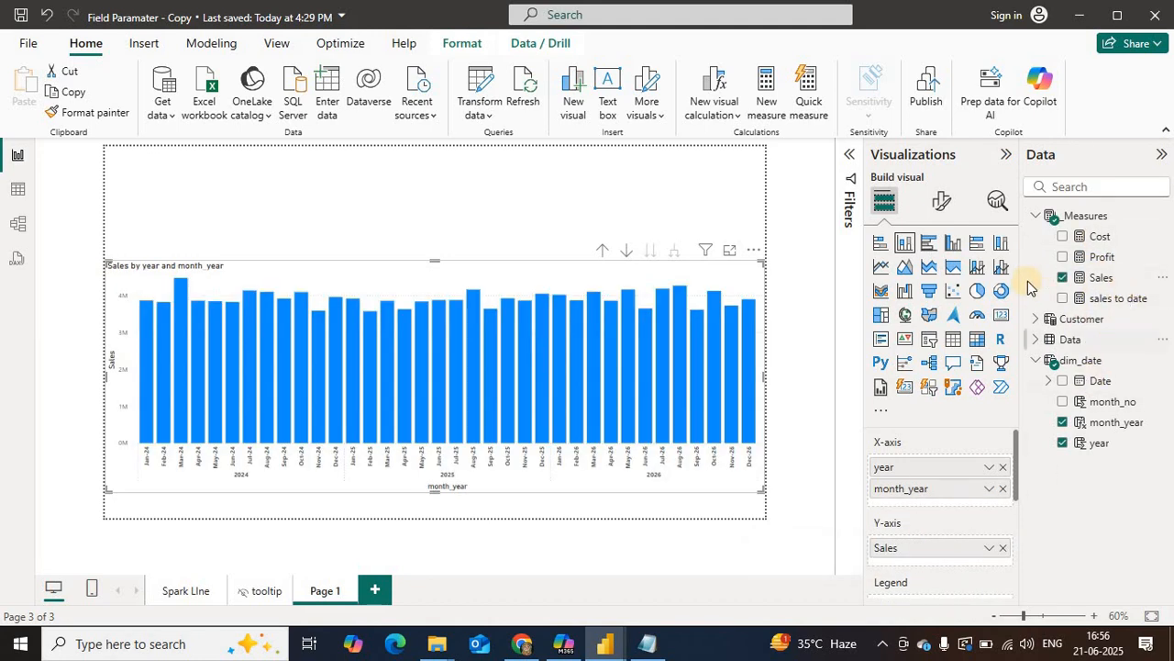
Step: Swap the Sales measure in the column chart for the sales to date measure
left_click(1063, 277)
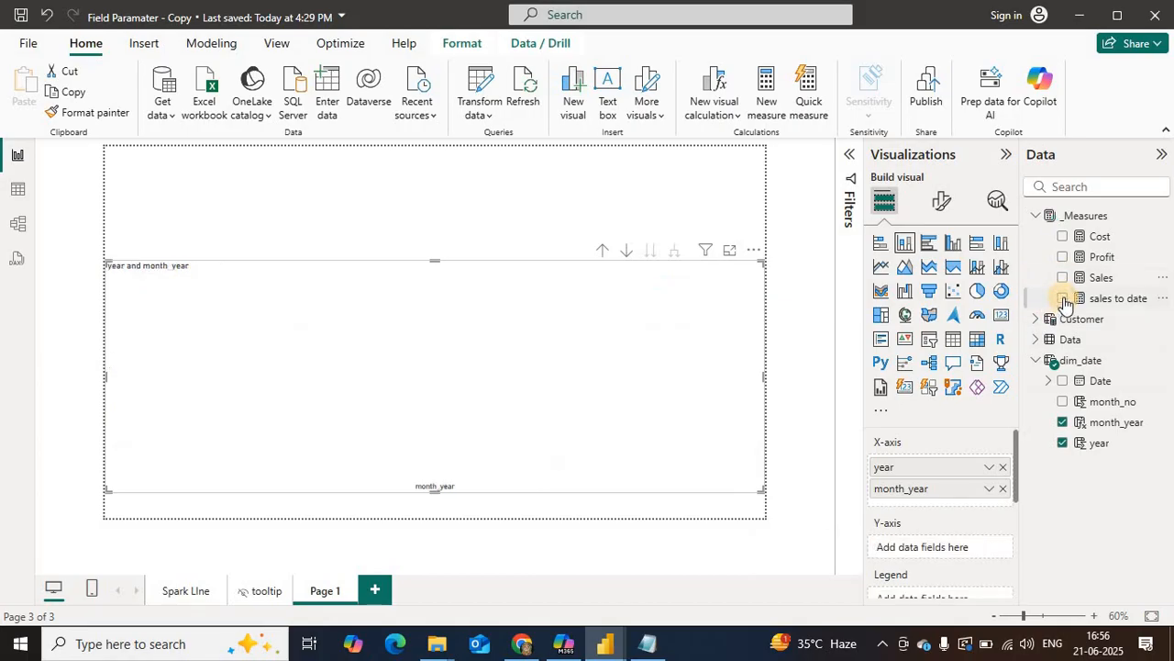
left_click(1063, 298)
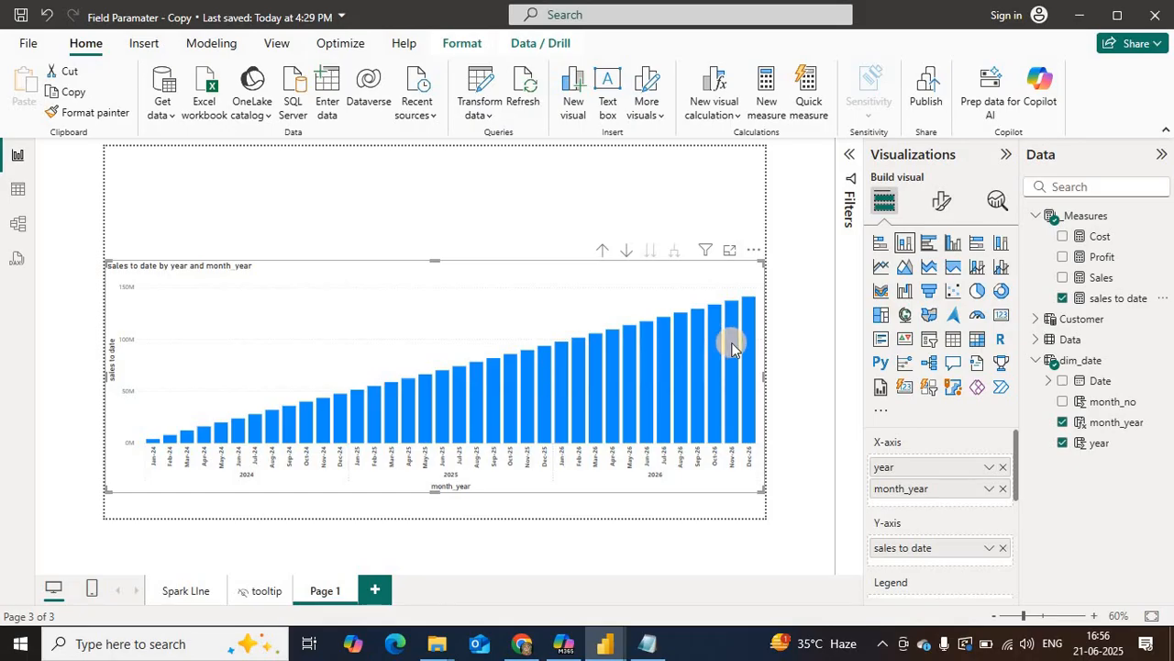
Step: Remove sales to date from the column chart and paste a copy of its formula into a new measure in the _Measures table
left_click(1062, 298)
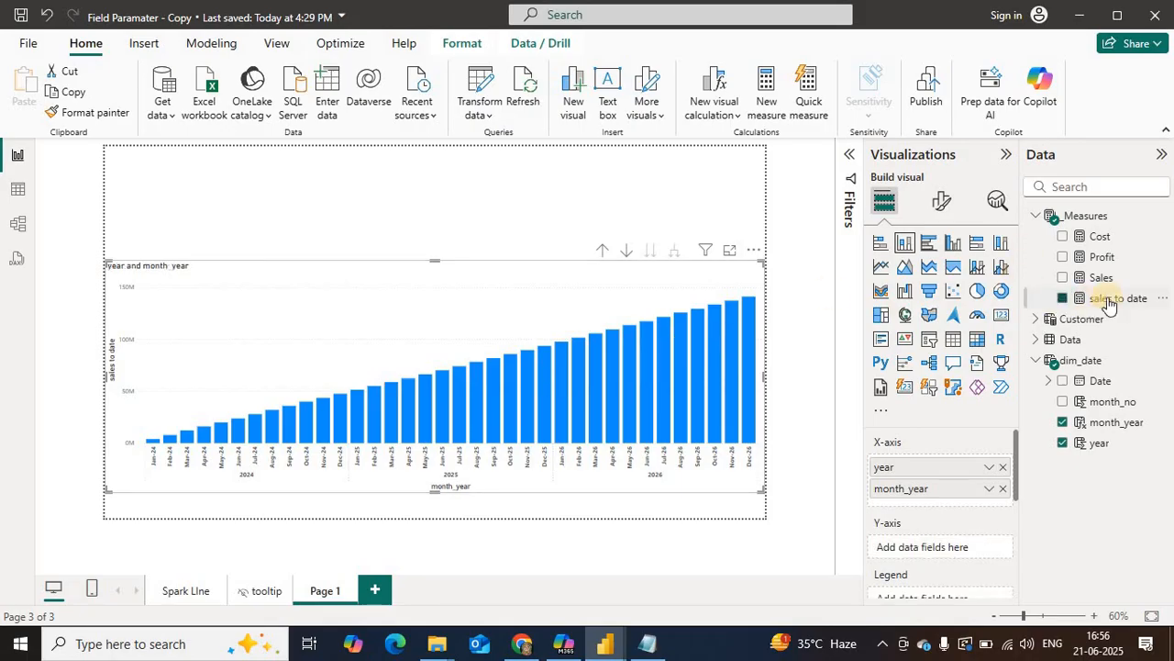
left_click(844, 154)
left_click_drag(237, 246, 115, 156)
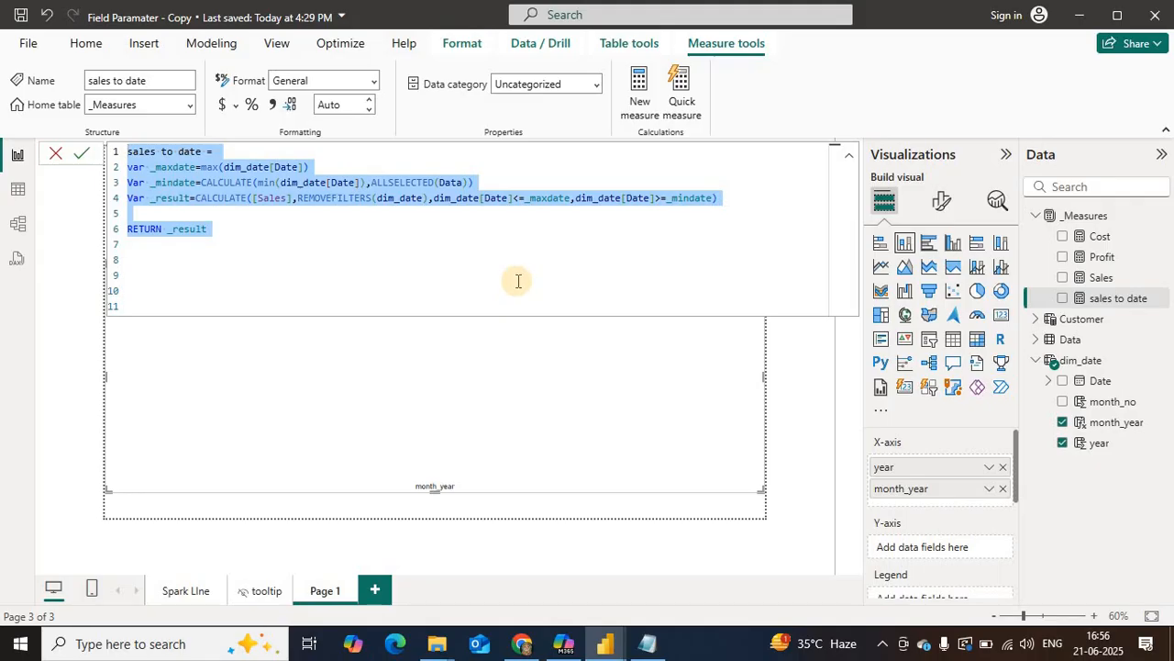
right_click(1104, 298)
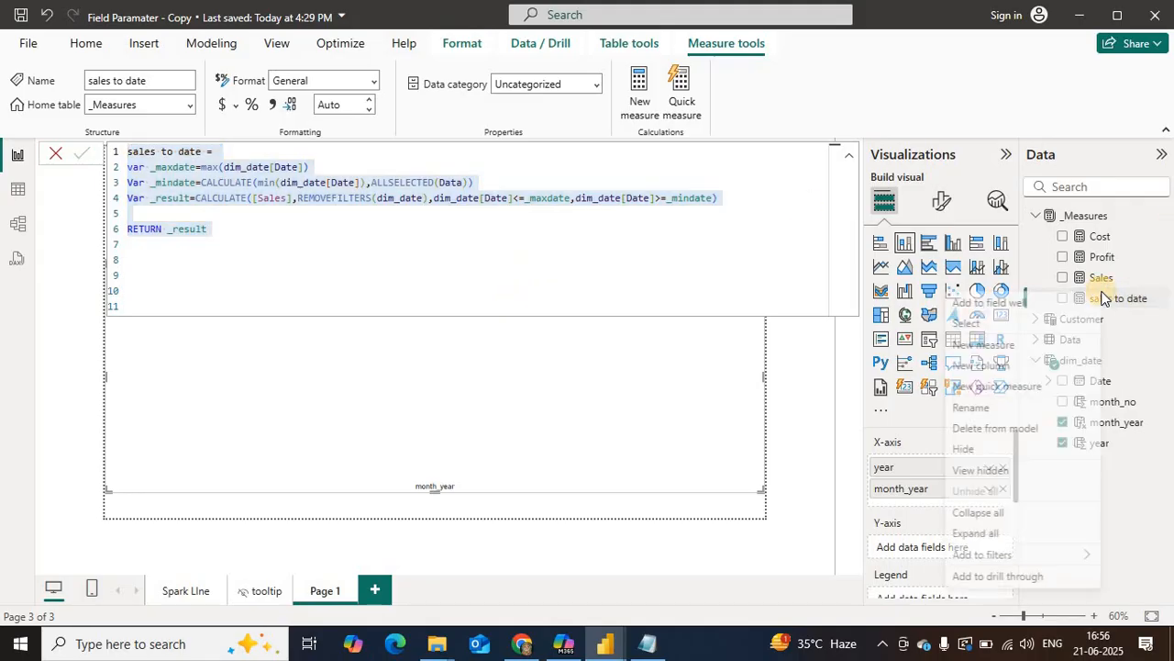
left_click(984, 348)
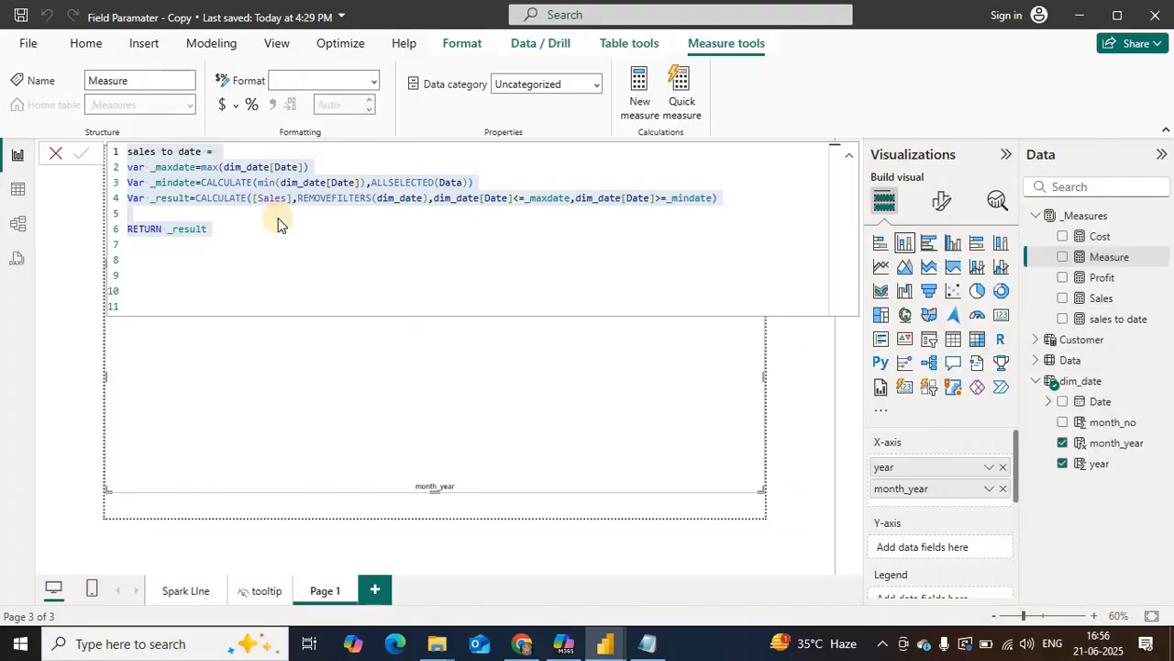
type("sales to date = Var _maxdate=max(dim_date[Date]) Var _mindate=CALCULATE(min(dim_date[Date]),ALLSELECTED(Data)) Var _result=CALCULATE([Sales],REMOVEFILTERS(dim_date),dim_date[Date]<=_maxdate,dim_date[Date]>=_mindate)  RETURN _result")
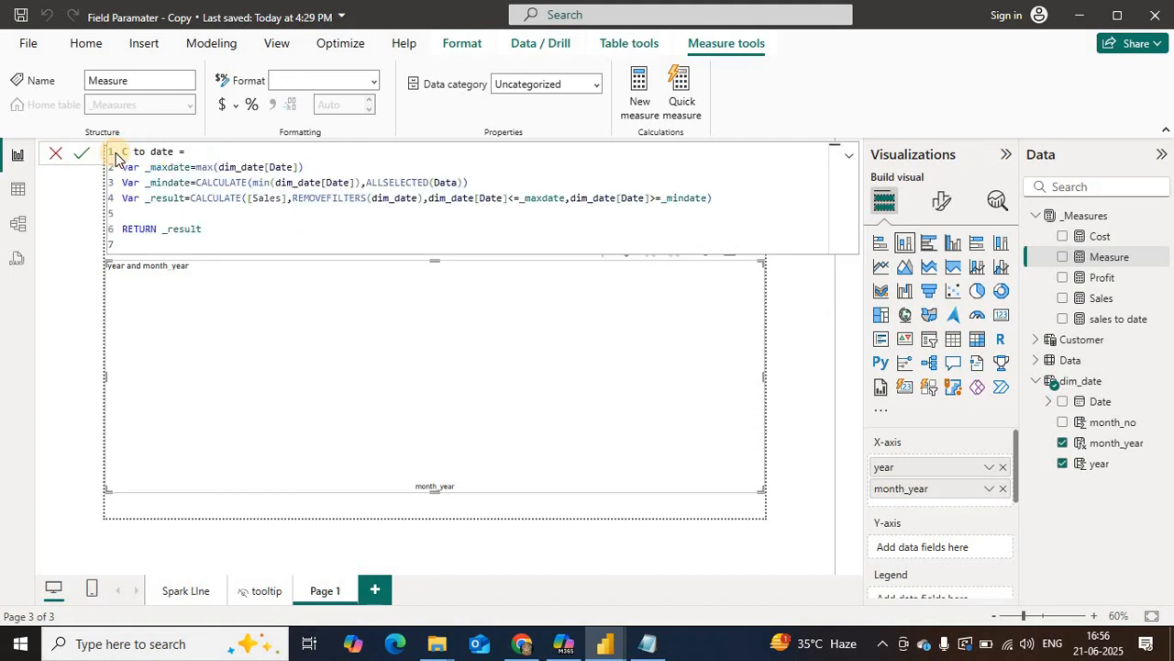
Step: Name the copied measure Cost to date, replace [Sales] with [Cost], commit it and plot it on the chart's Y-axis
type("t")
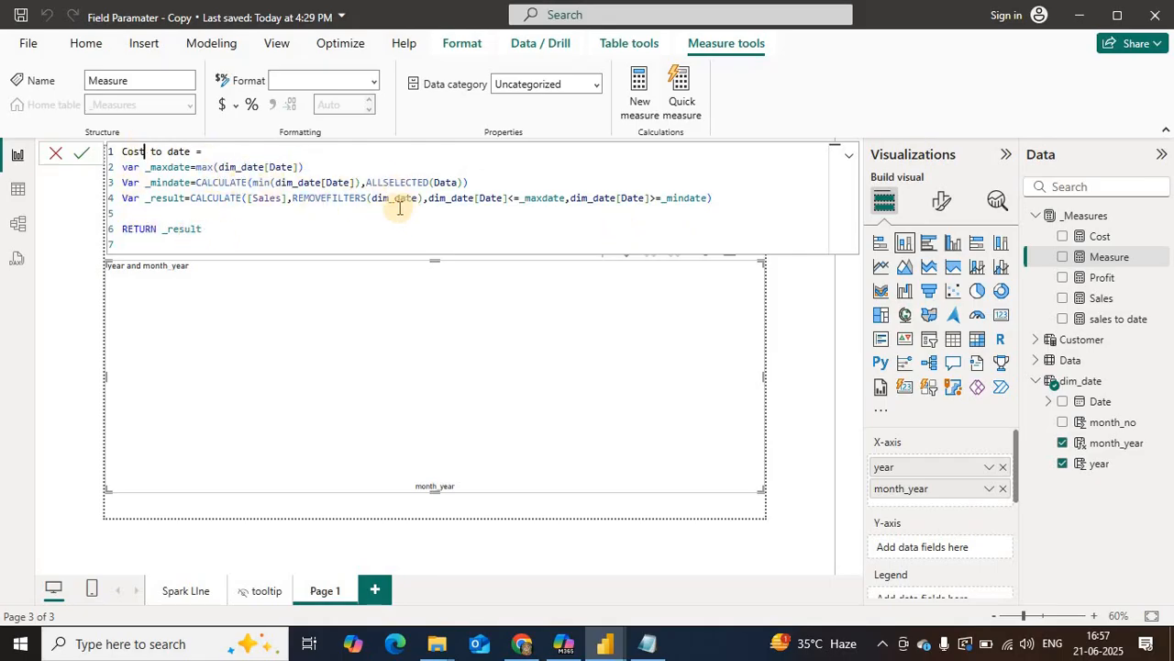
double_click(272, 197)
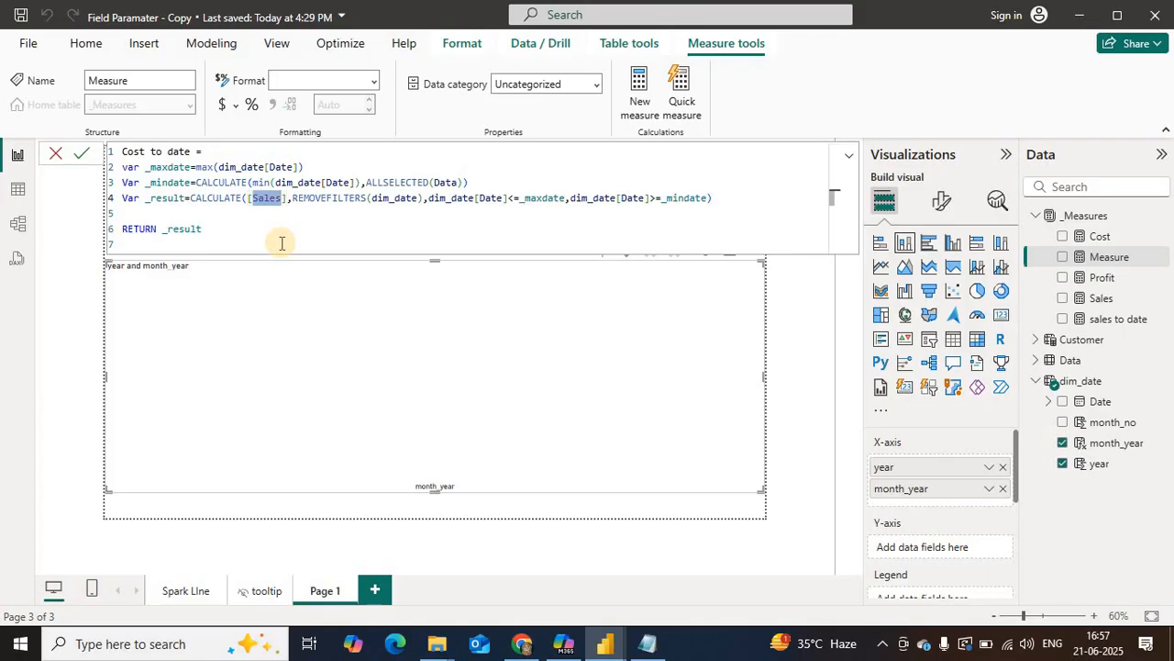
type("Cost")
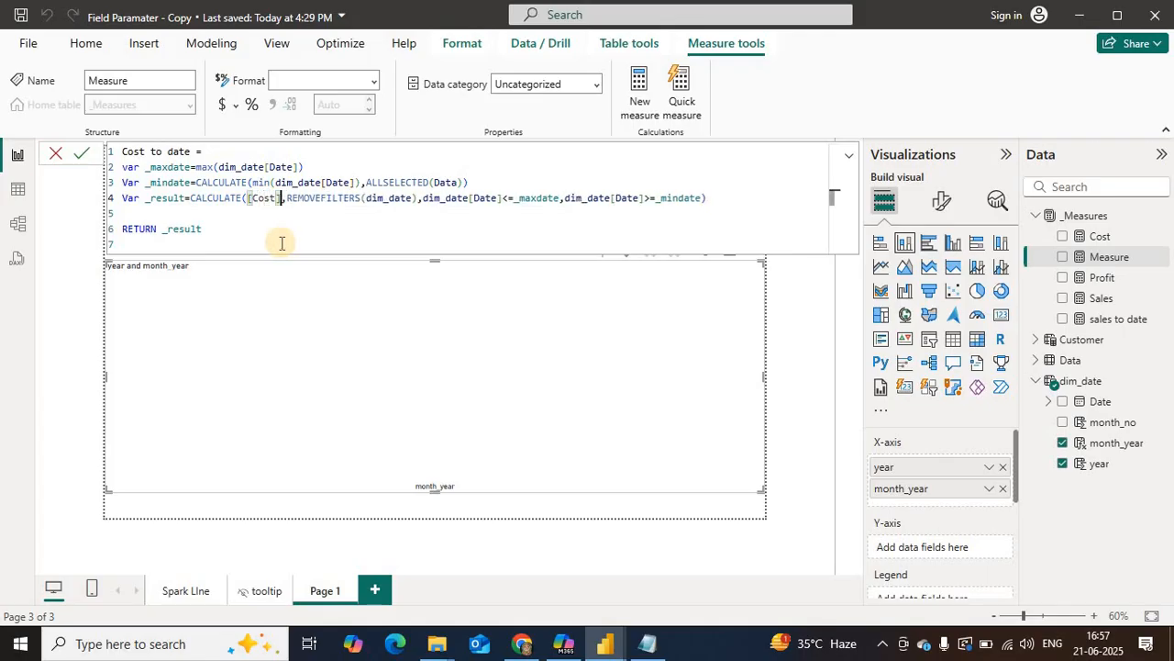
left_click(80, 154)
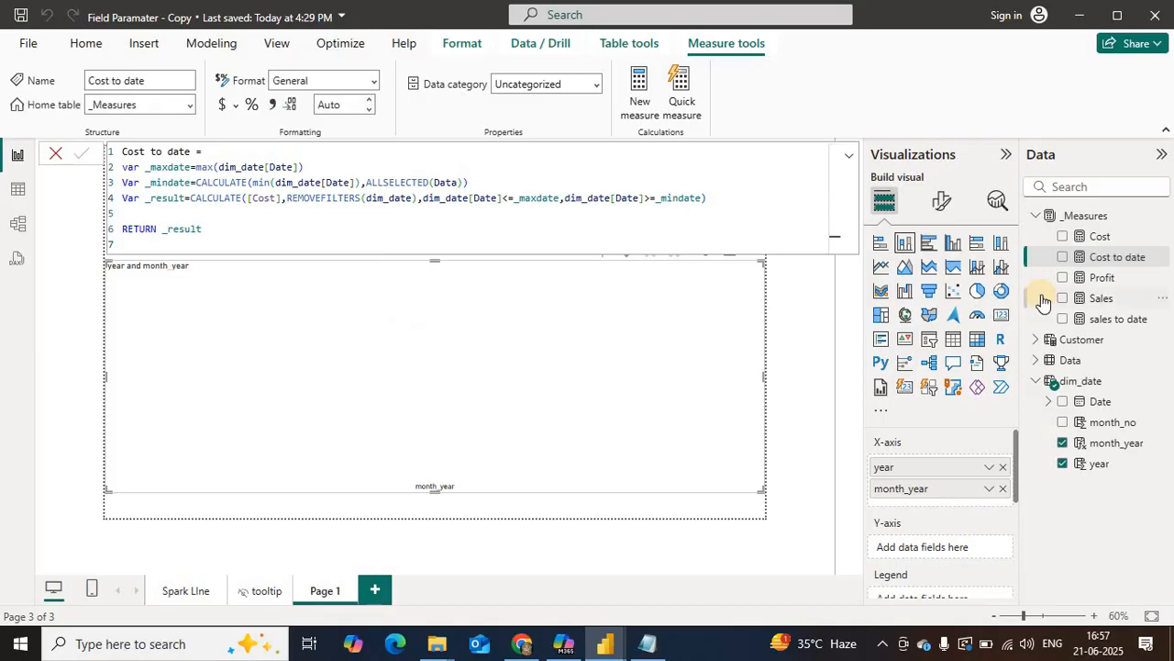
left_click_drag(1109, 262, 938, 547)
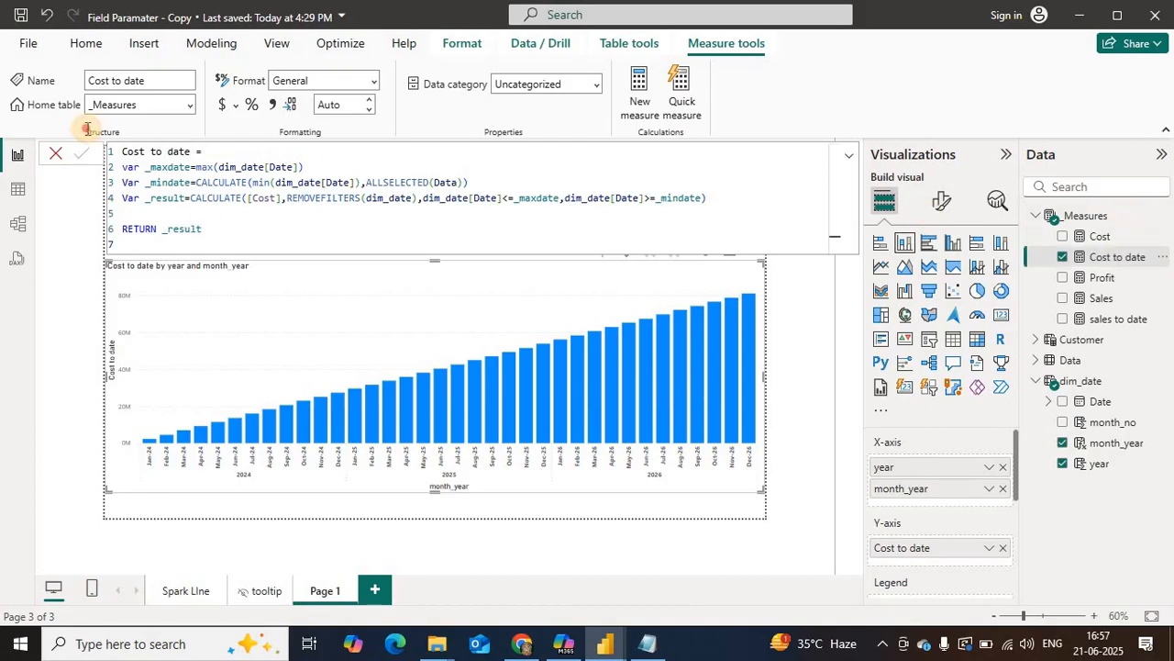
Step: Create a Profit to date measure from a copy of the Cost to date formula, replacing [Cost] with [Profit], and commit it
key("ctrl+a")
key("ctrl+c")
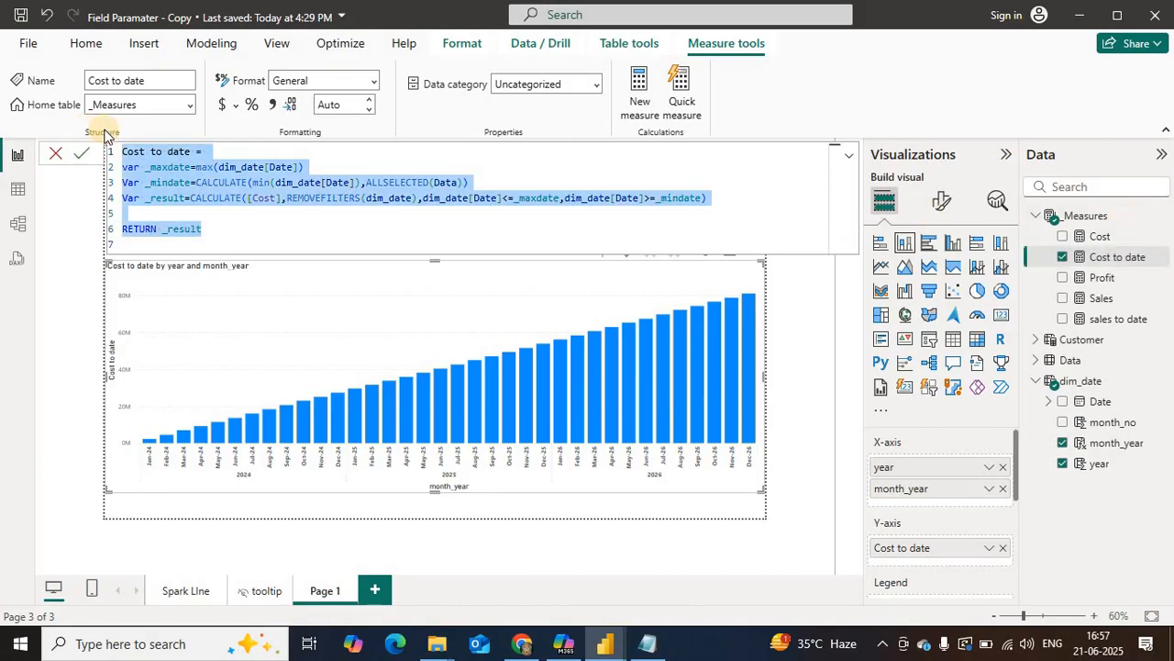
right_click(1091, 260)
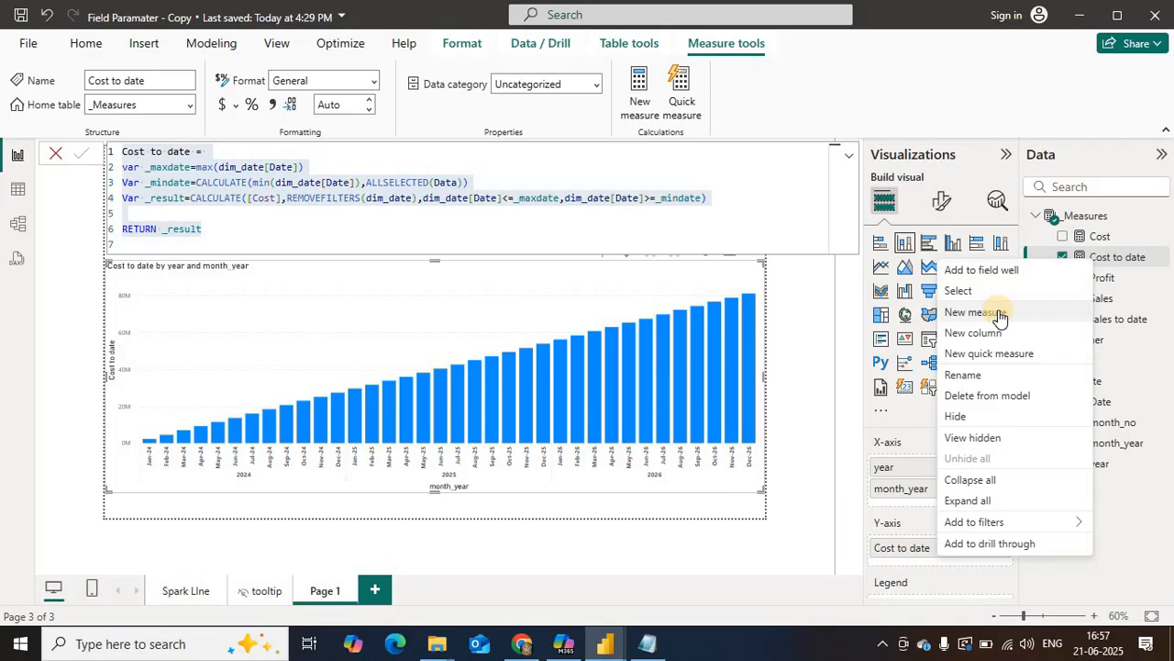
left_click(196, 174)
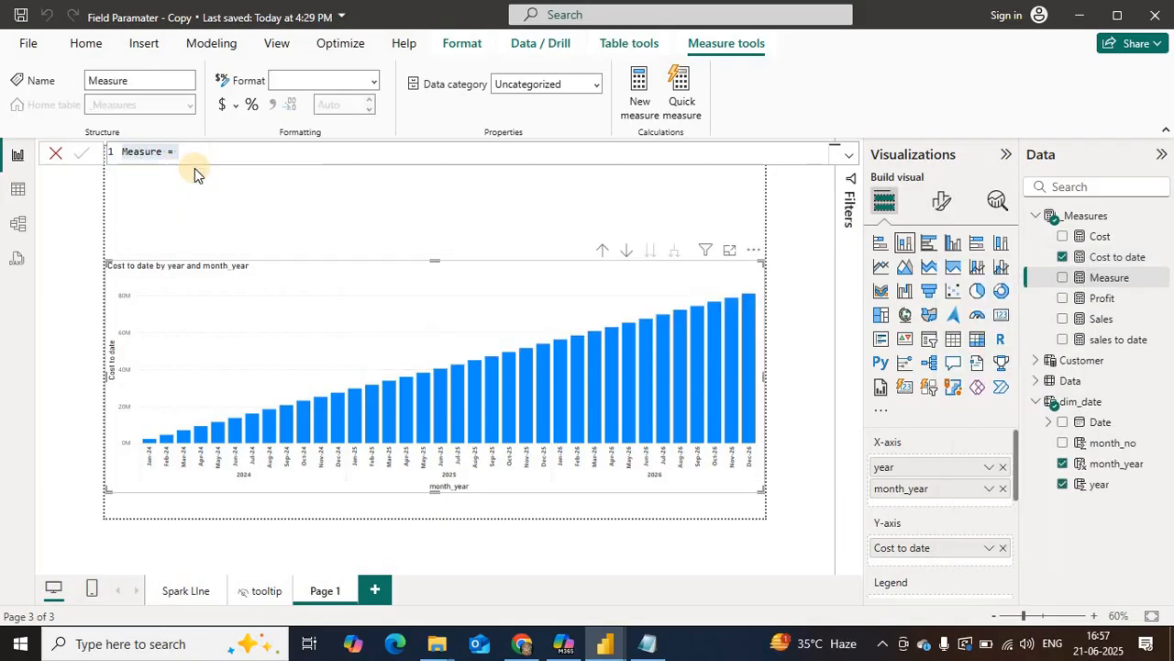
key("ctrl+v")
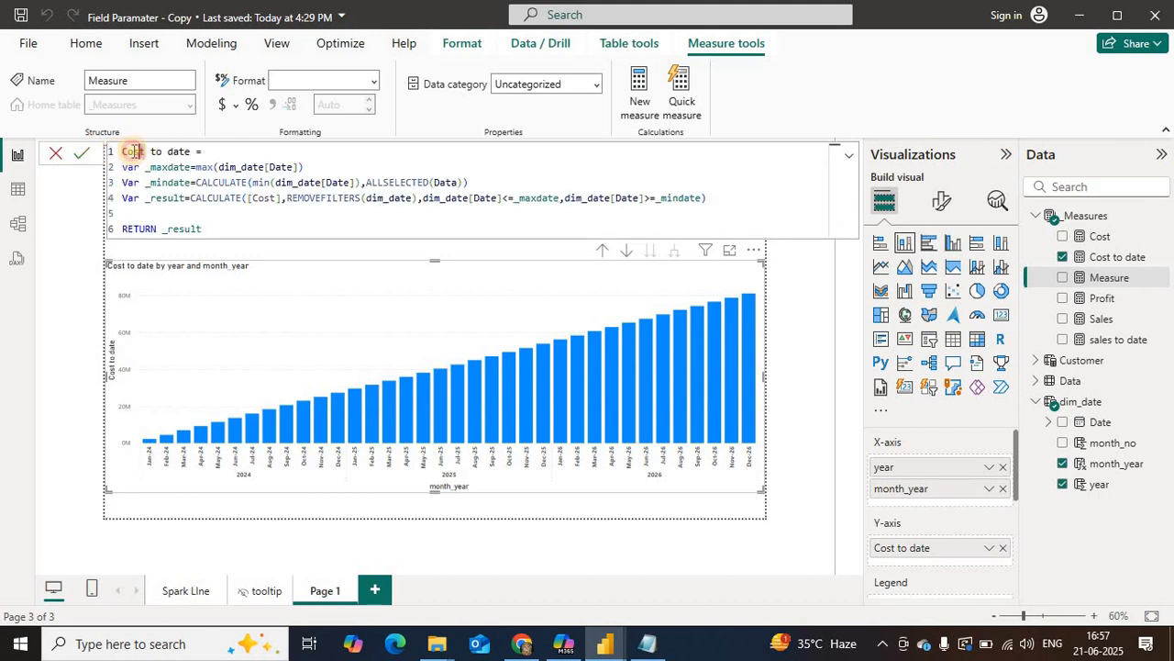
type("Profi")
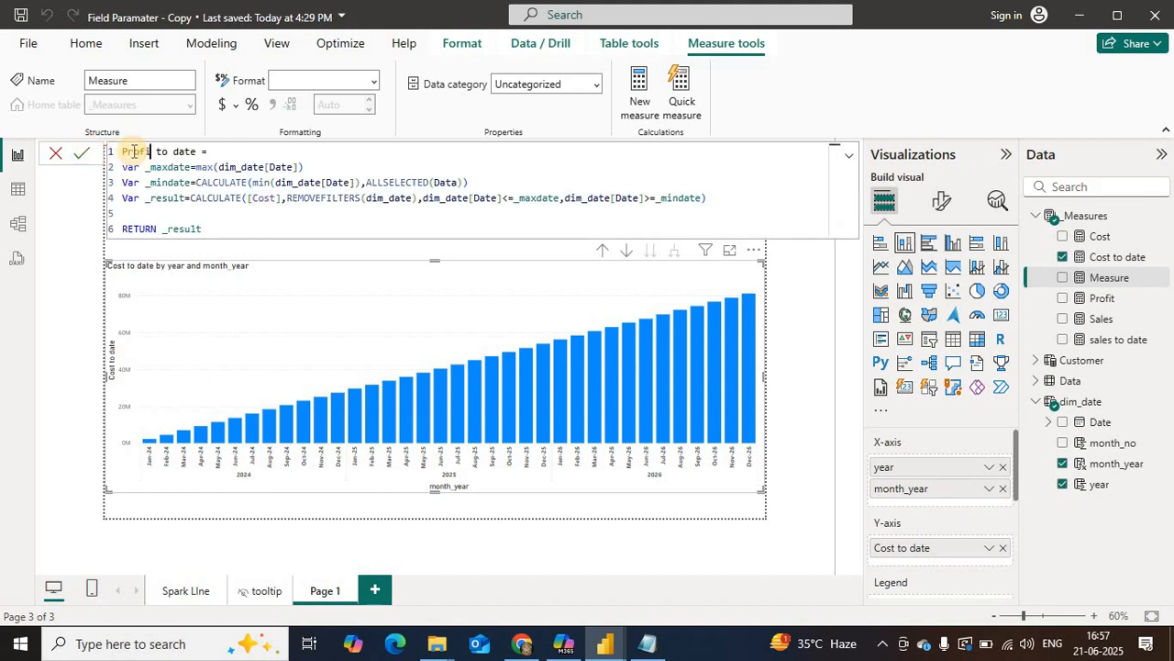
type("t")
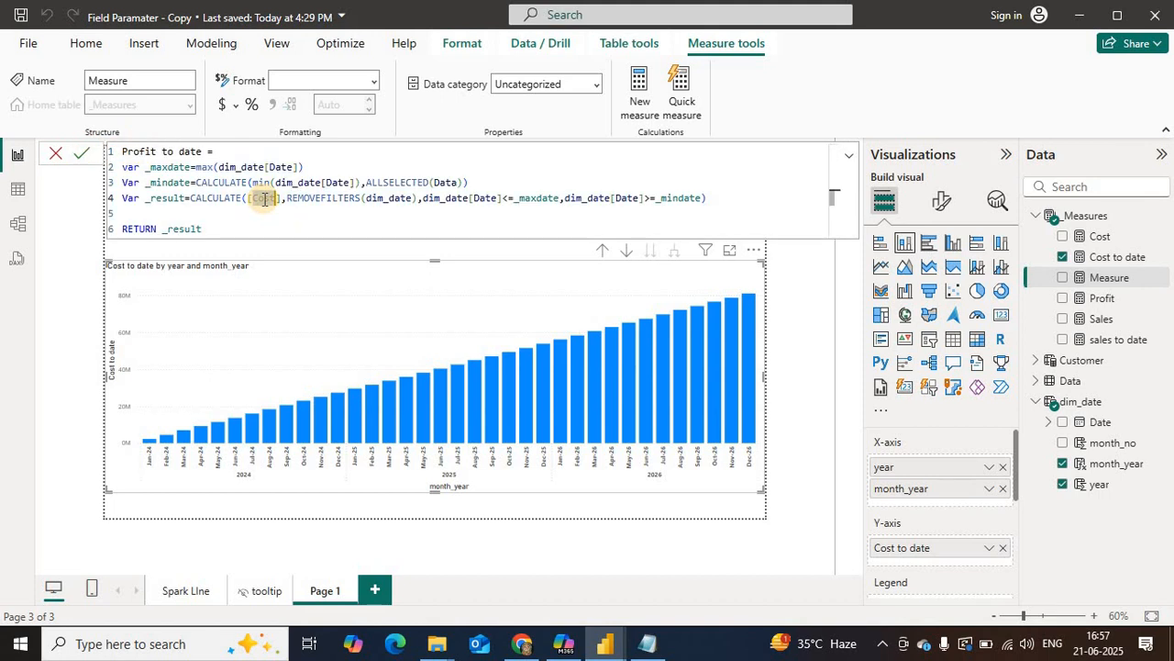
type("[Profit]")
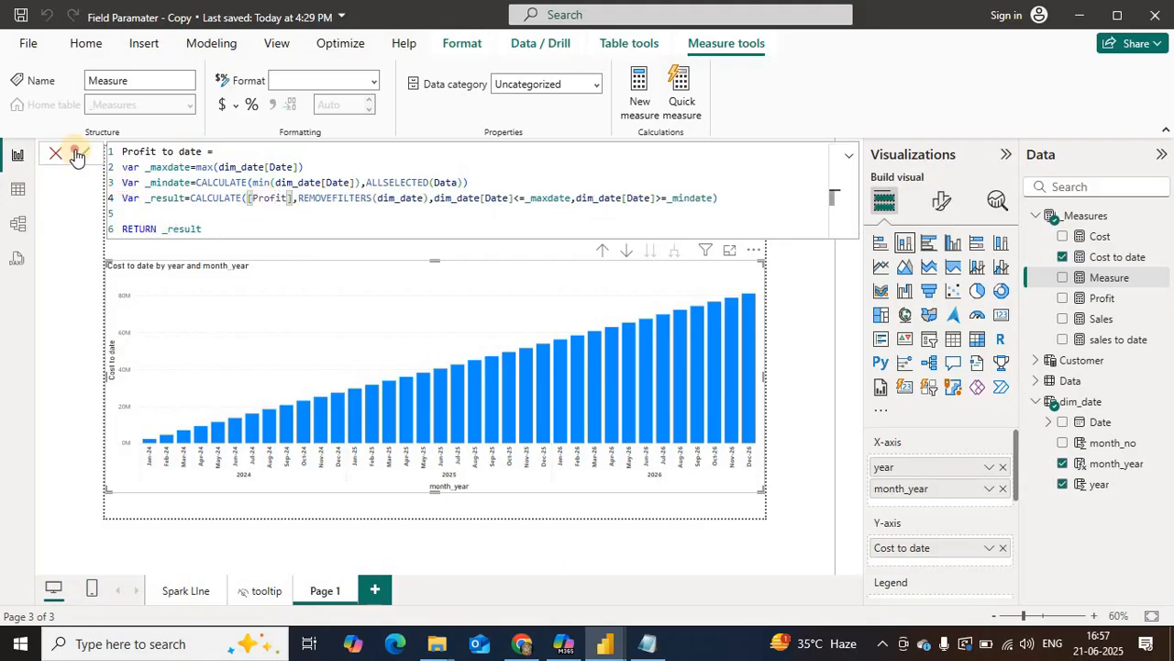
key("Return")
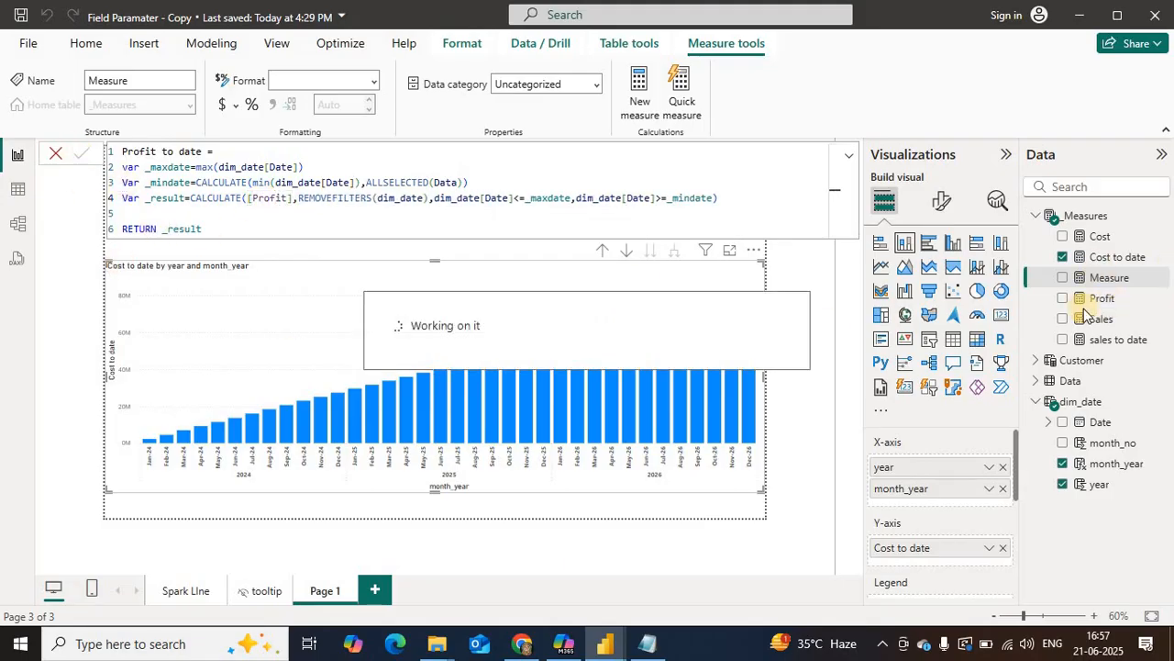
Step: Replace Cost to date with Profit to date on the chart's Y-axis and lower the chart's upper edge to free space above it
left_click_drag(1099, 299, 945, 549)
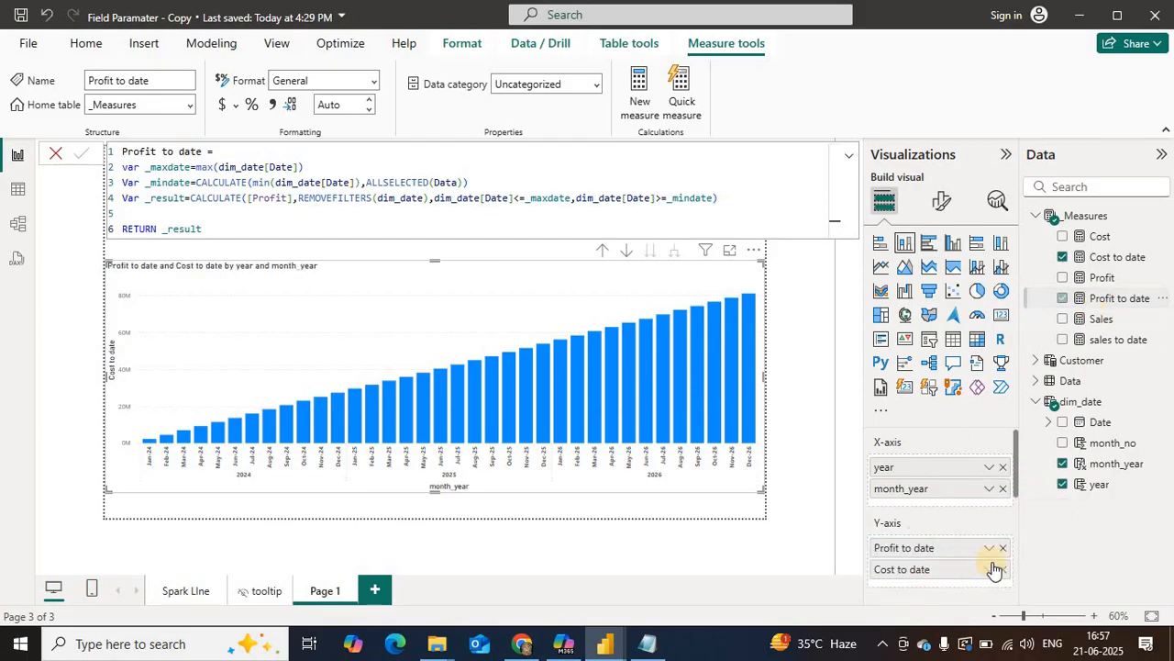
left_click(1003, 569)
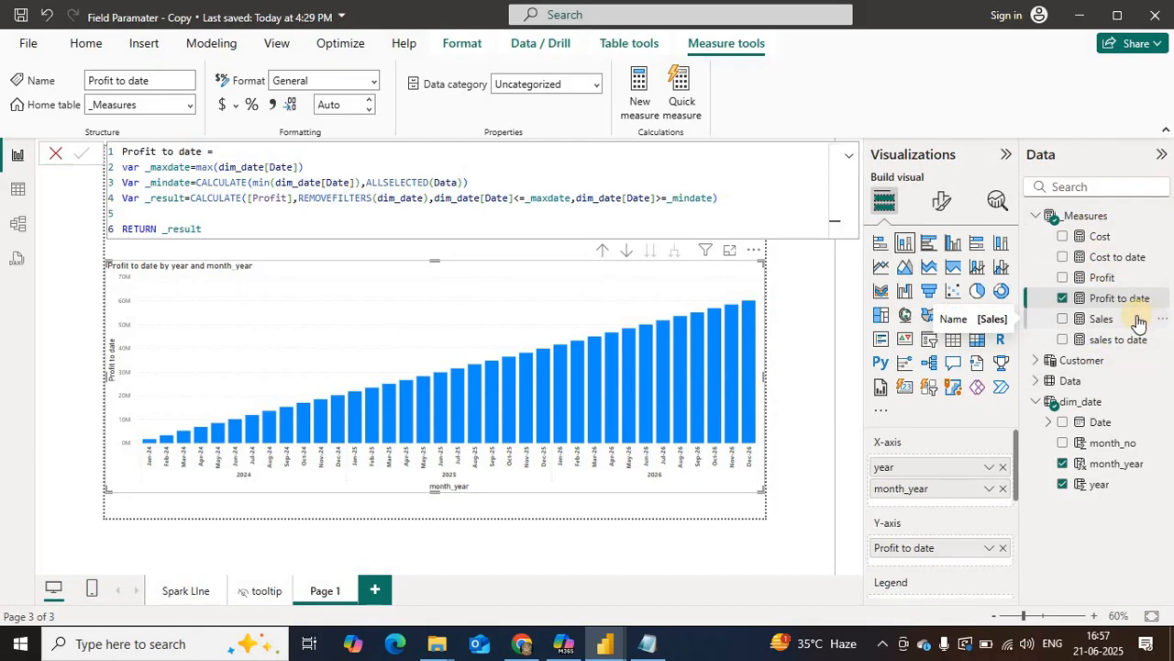
left_click(1117, 257)
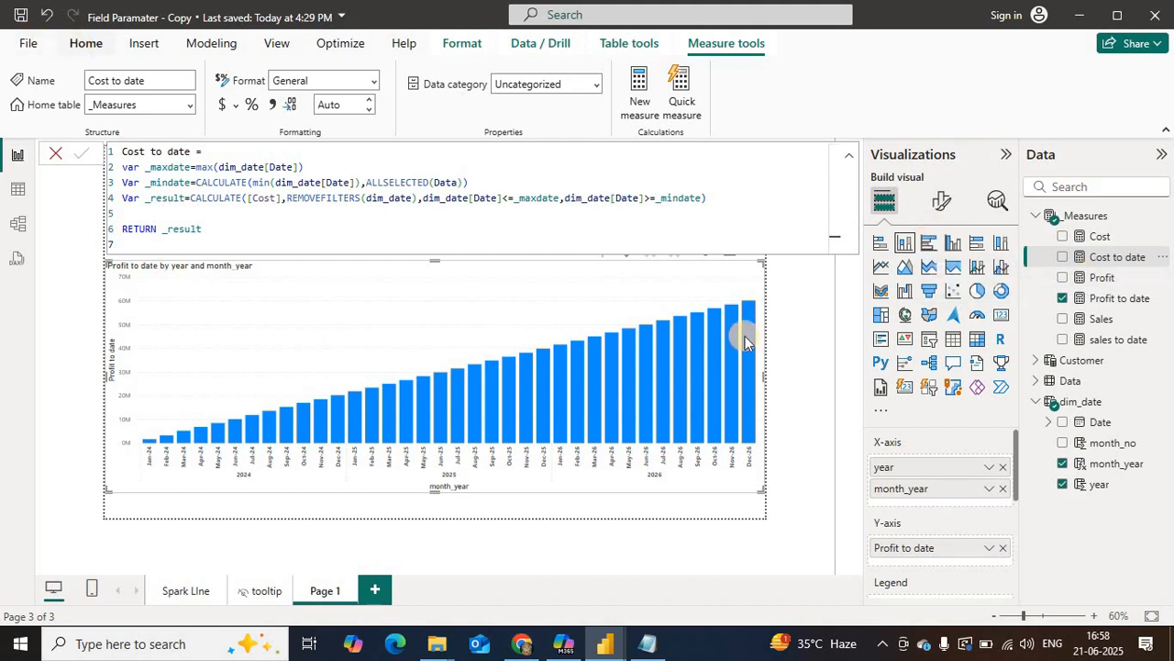
left_click(846, 160)
left_click_drag(760, 263, 756, 290)
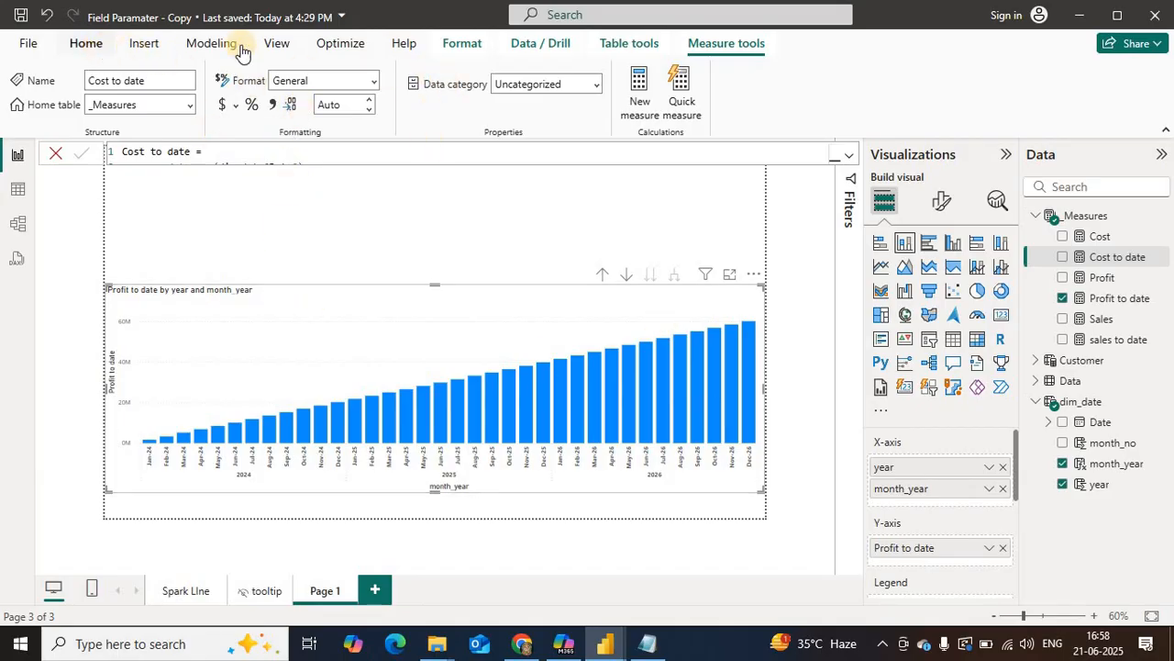
Step: Start a new Fields parameter and add Sales, Cost, Profit, sales to date and Cost to date to it in that order
left_click(187, 53)
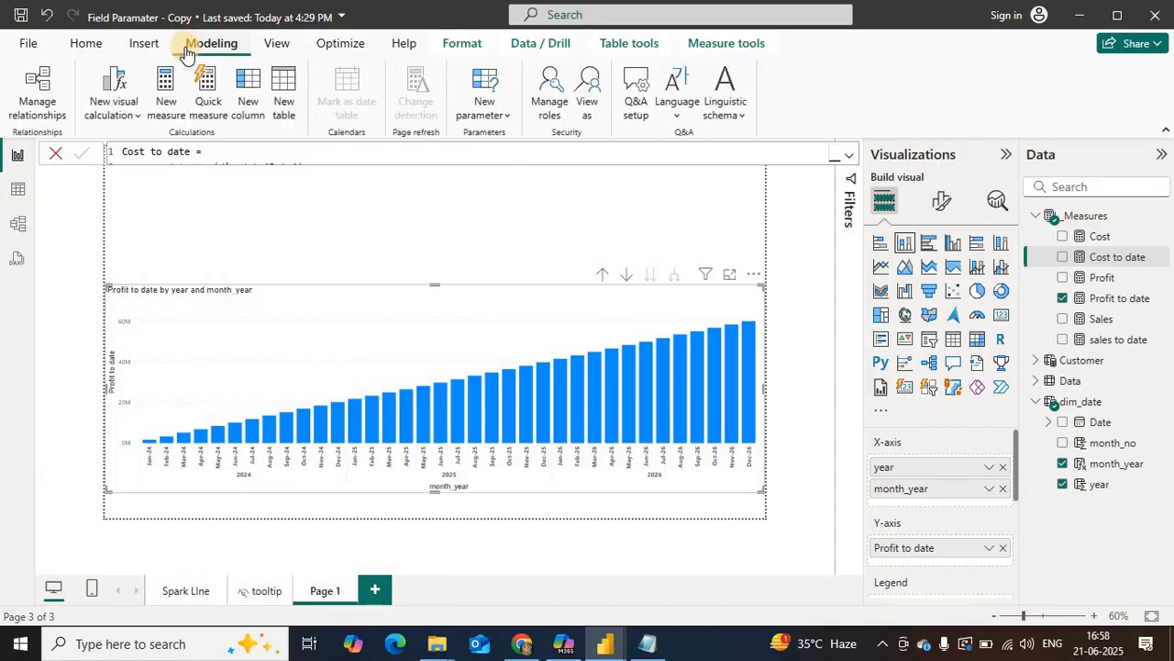
left_click(501, 120)
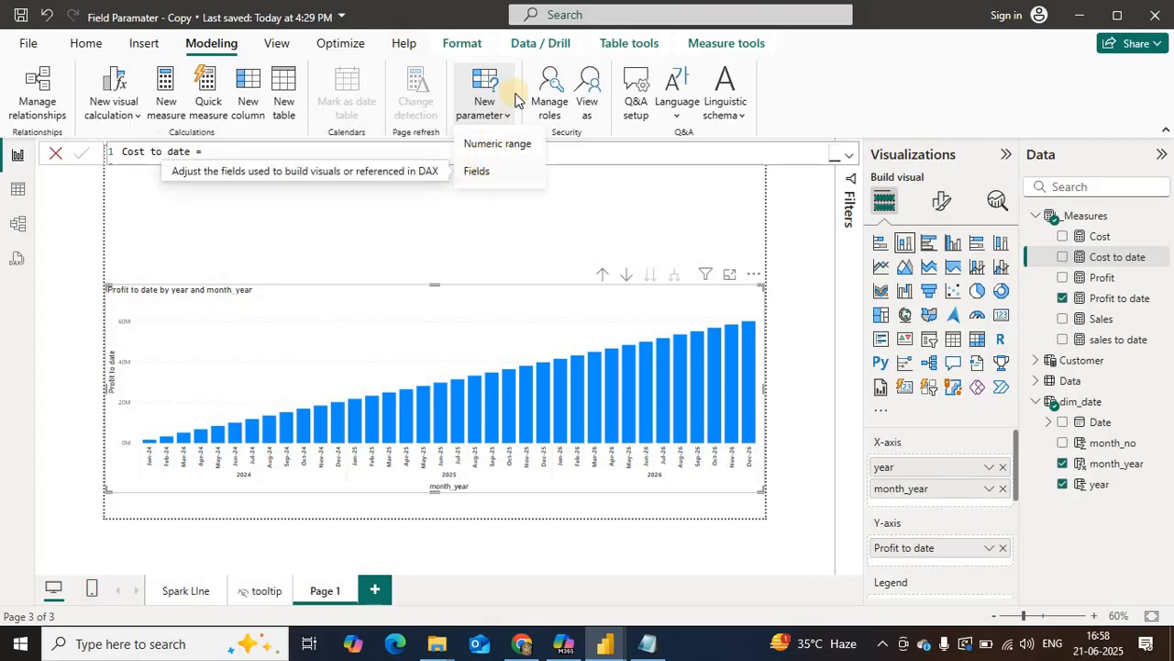
left_click(486, 176)
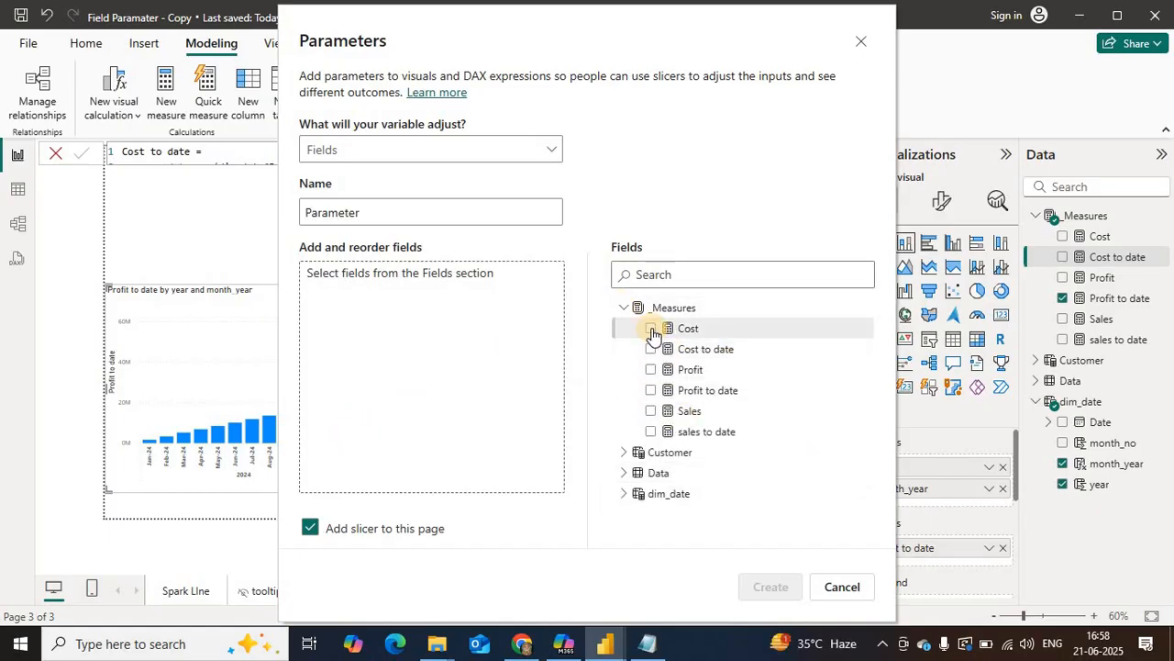
left_click(651, 410)
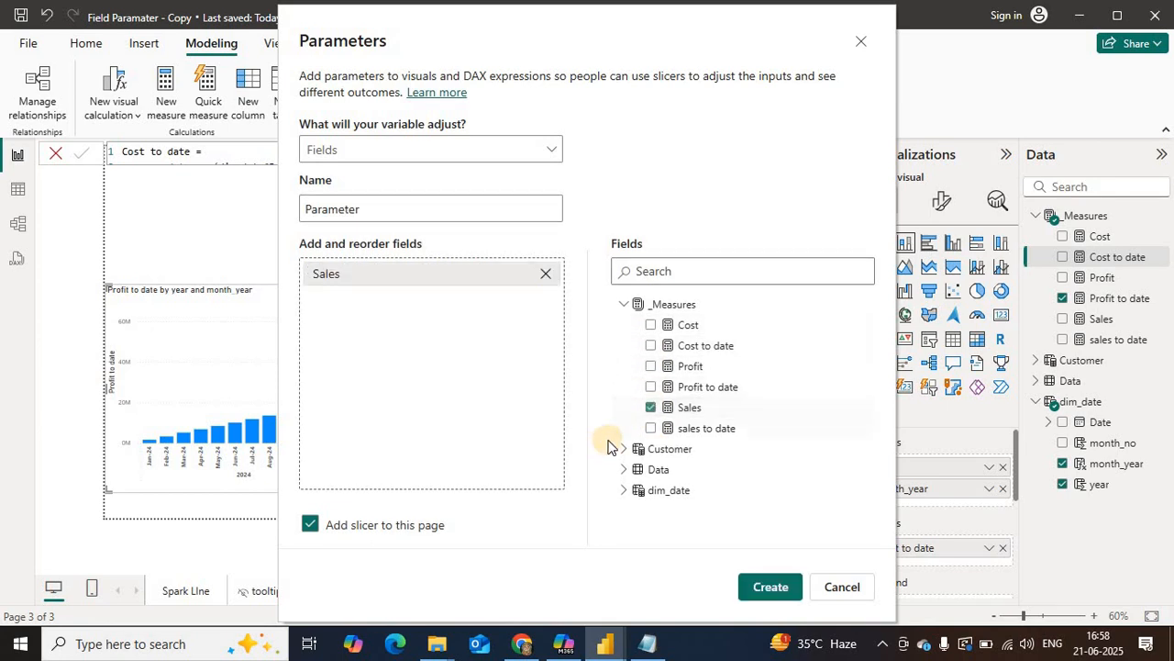
left_click(651, 325)
left_click(650, 366)
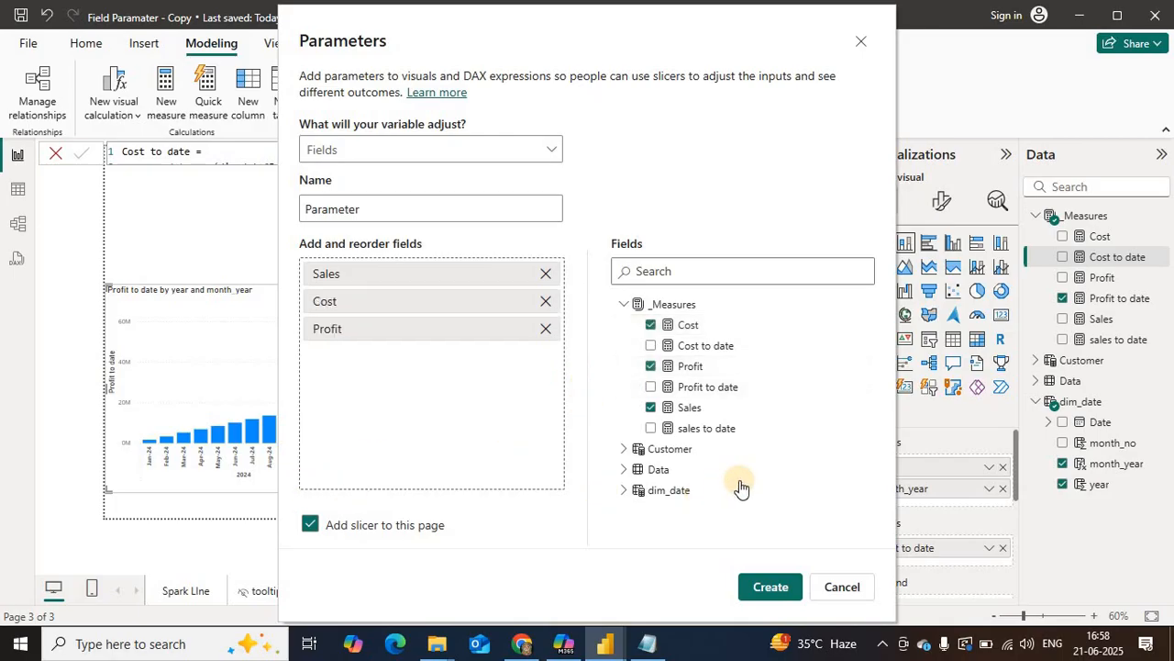
left_click(650, 428)
left_click(651, 346)
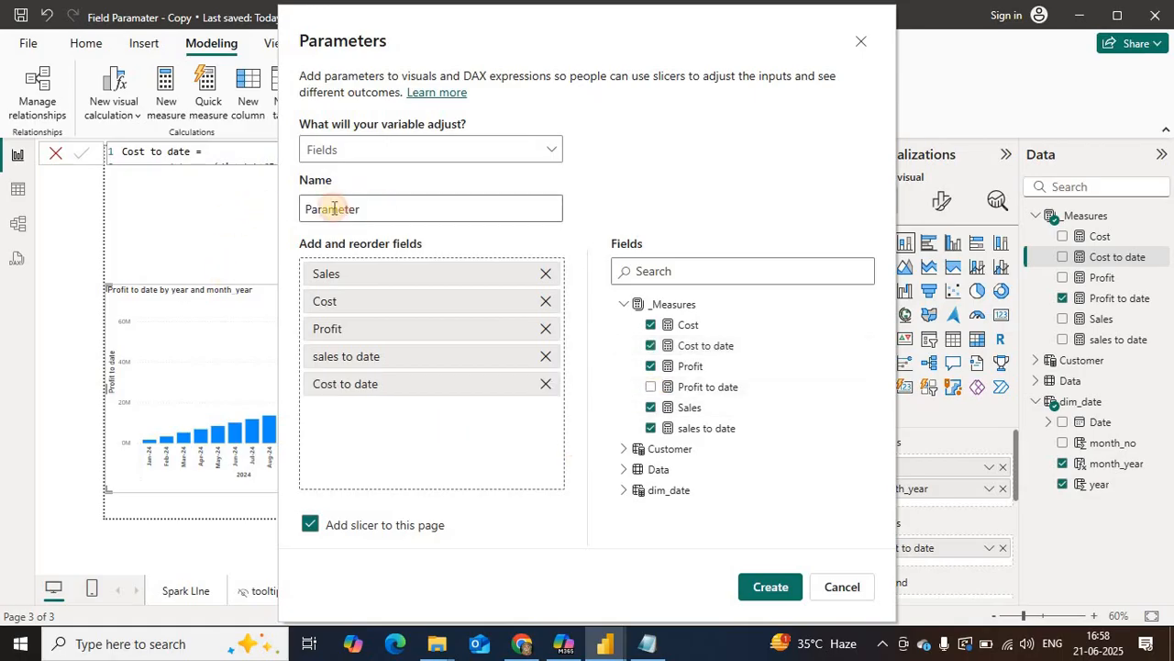
Step: Name the field parameter Prm_slection and create it with its slicer on the page
left_click_drag(334, 209, 303, 208)
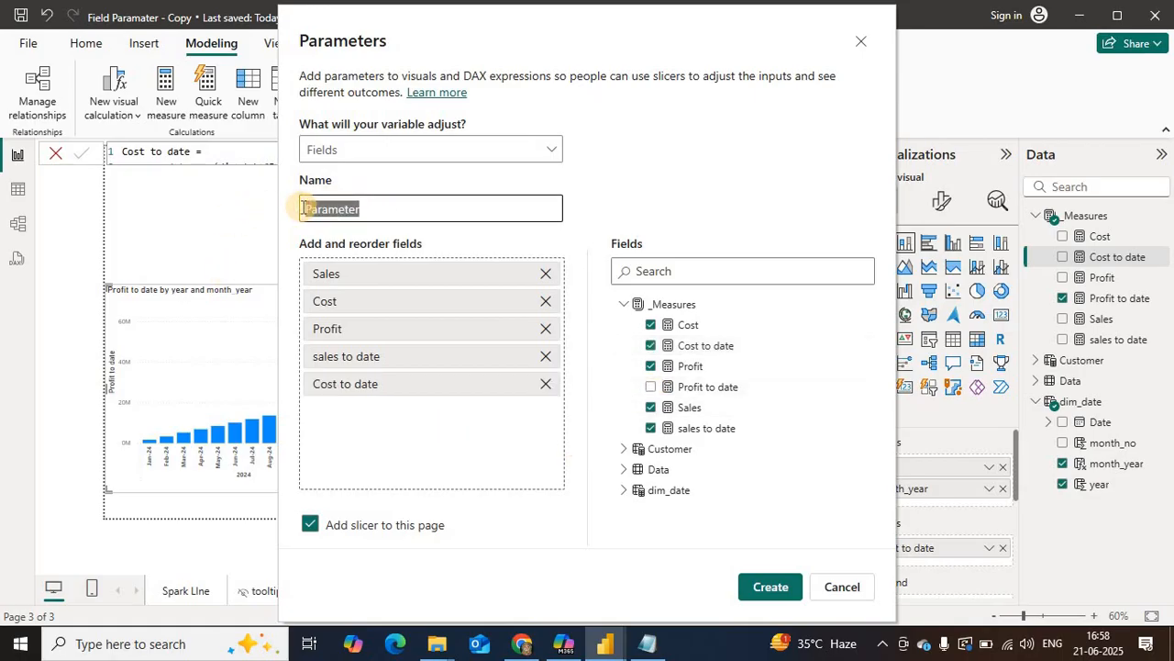
type("P")
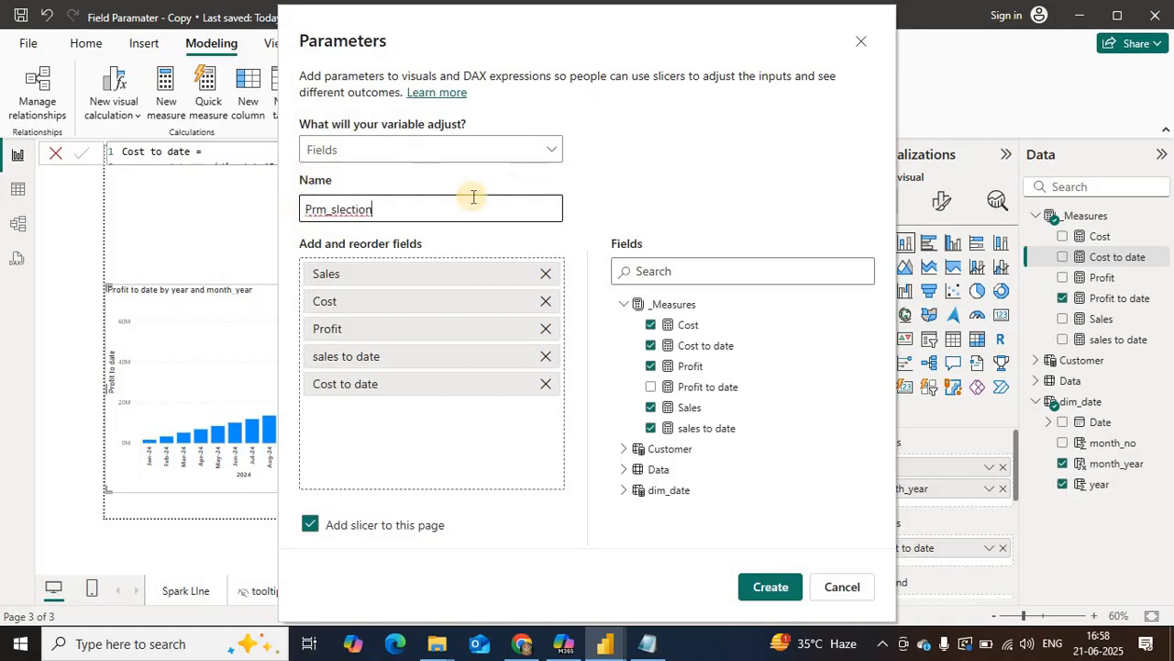
left_click(760, 585)
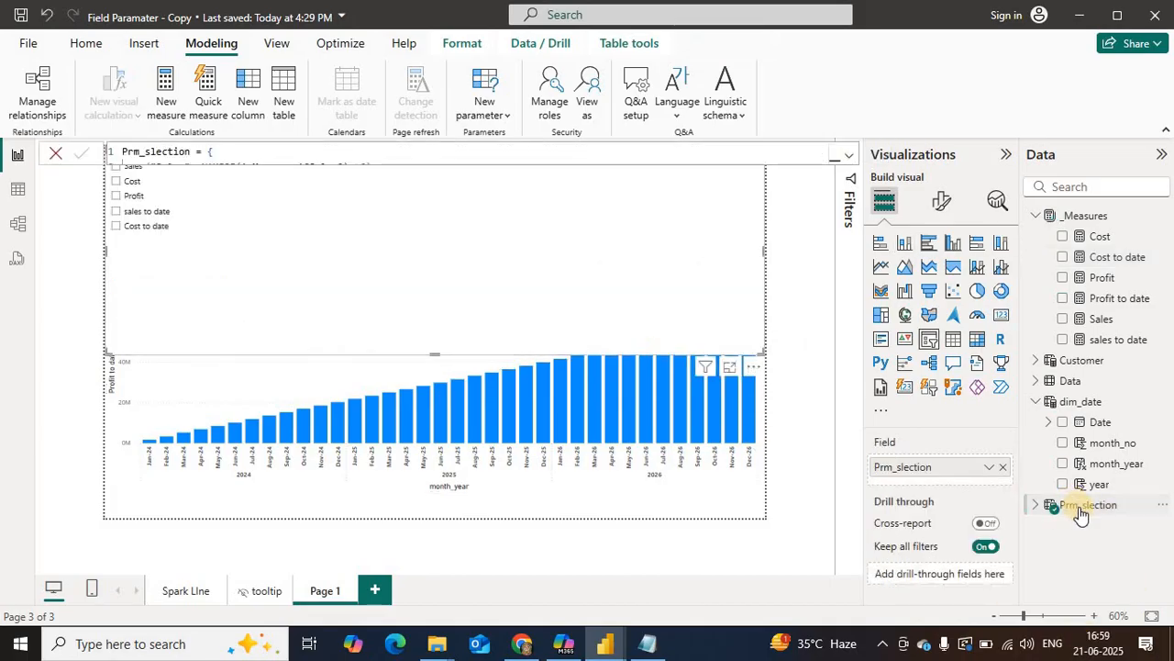
Step: Check the Prm_slection definition, close its formula and shorten the slicer so that it sits above the column chart
left_click(1090, 510)
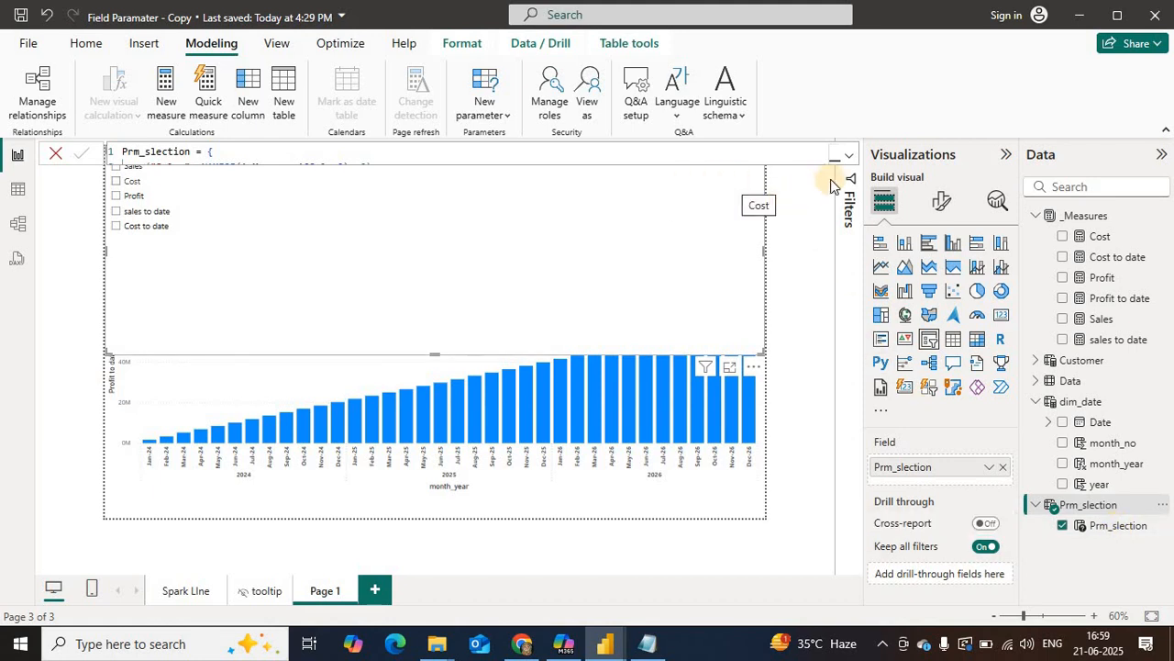
left_click(852, 158)
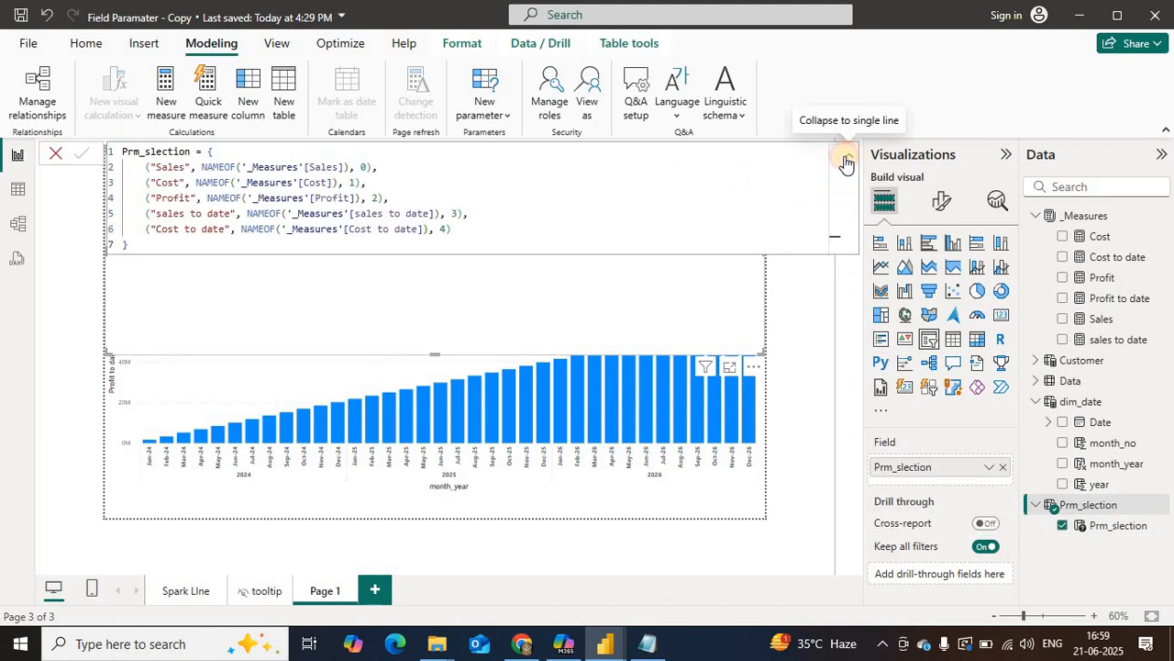
left_click(850, 156)
left_click(52, 156)
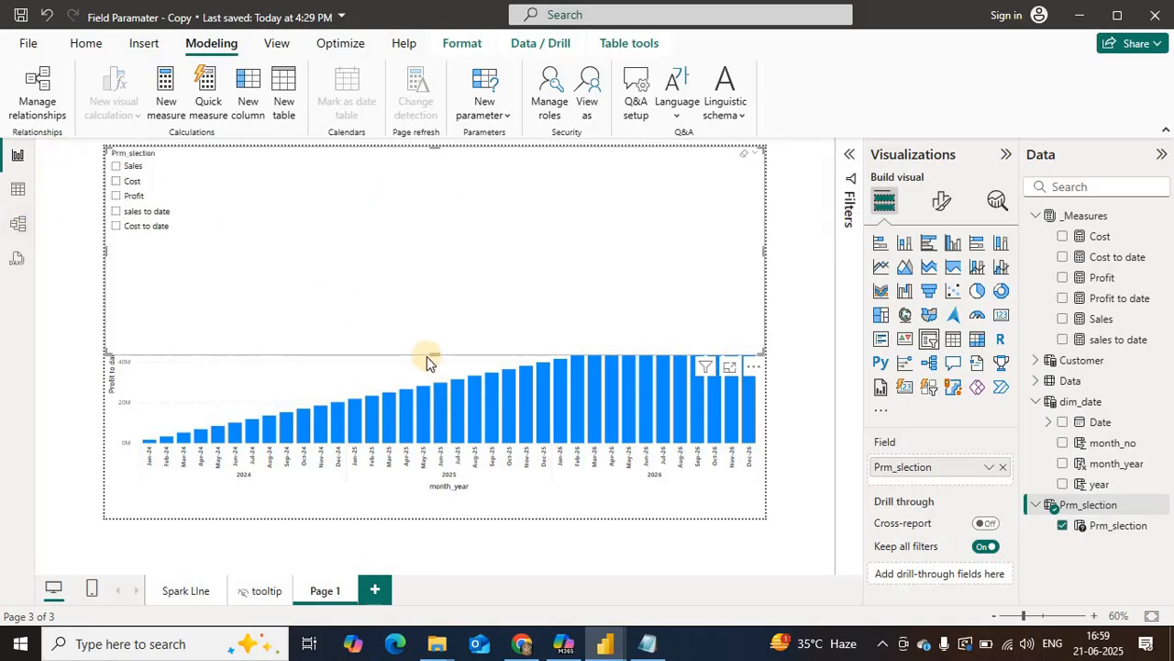
left_click_drag(435, 355, 380, 249)
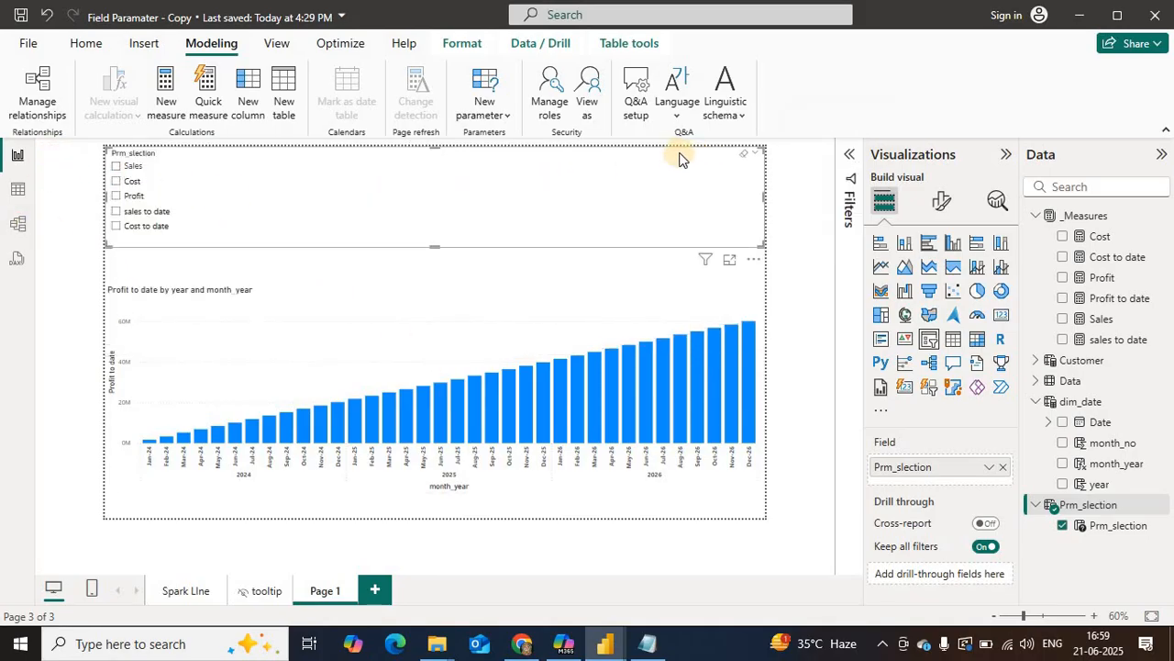
Step: Convert the Prm_slection slicer to a button slicer and resize it to span most of the page width above the column chart
left_click_drag(669, 154, 669, 173)
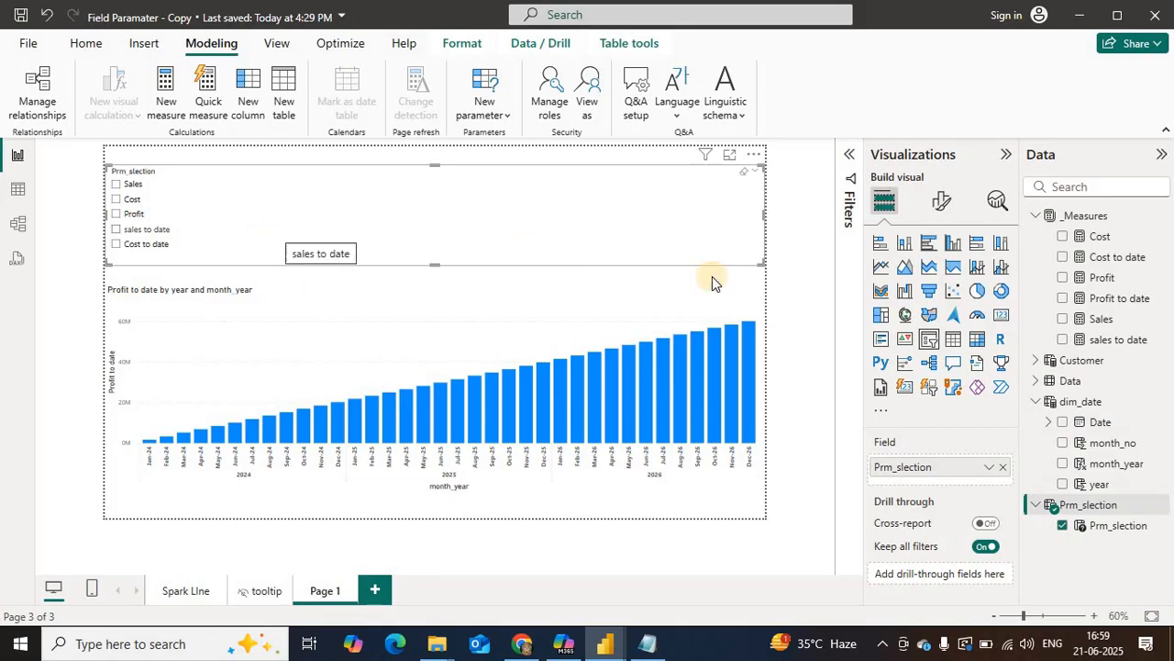
left_click_drag(362, 241, 326, 249)
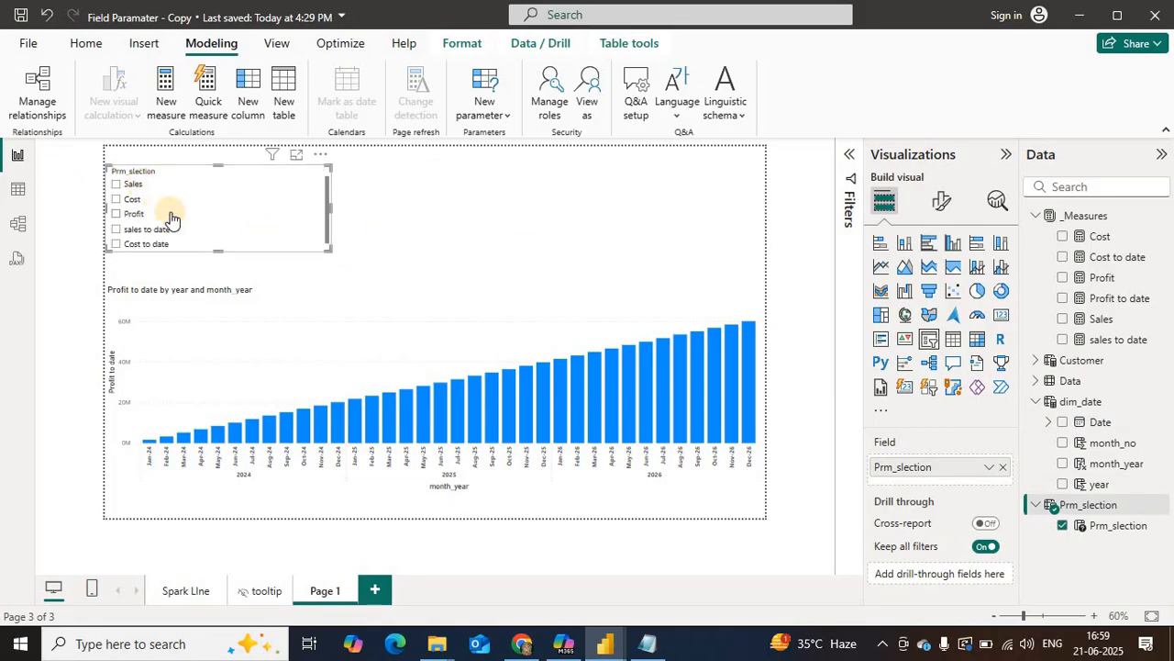
left_click(930, 389)
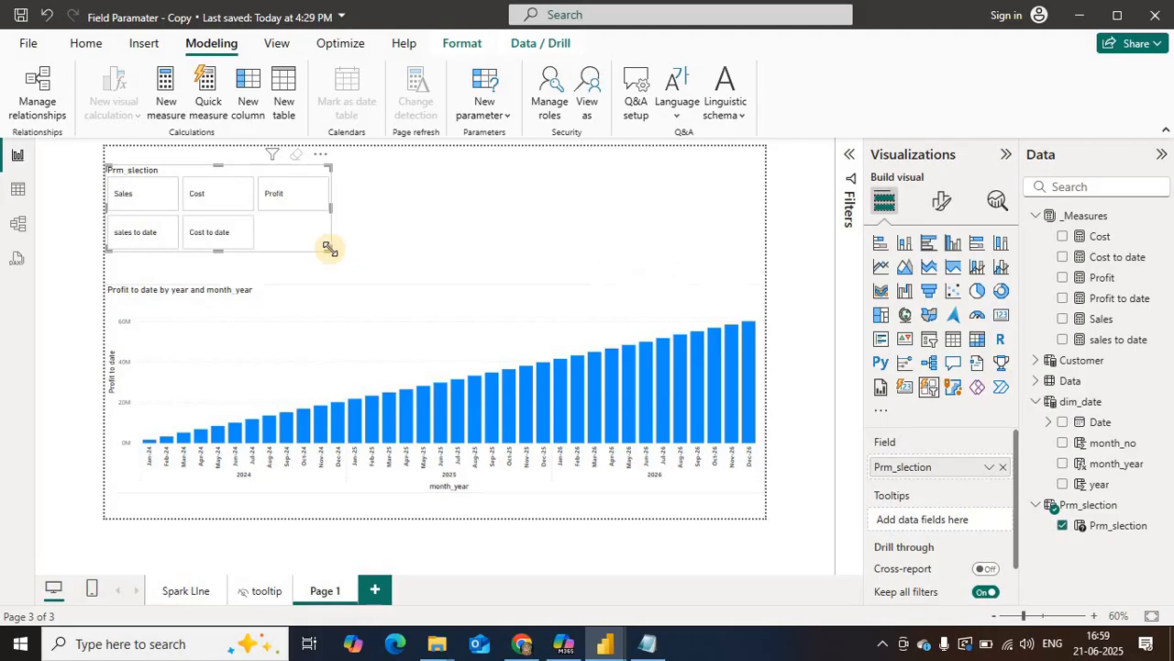
left_click_drag(330, 248, 596, 235)
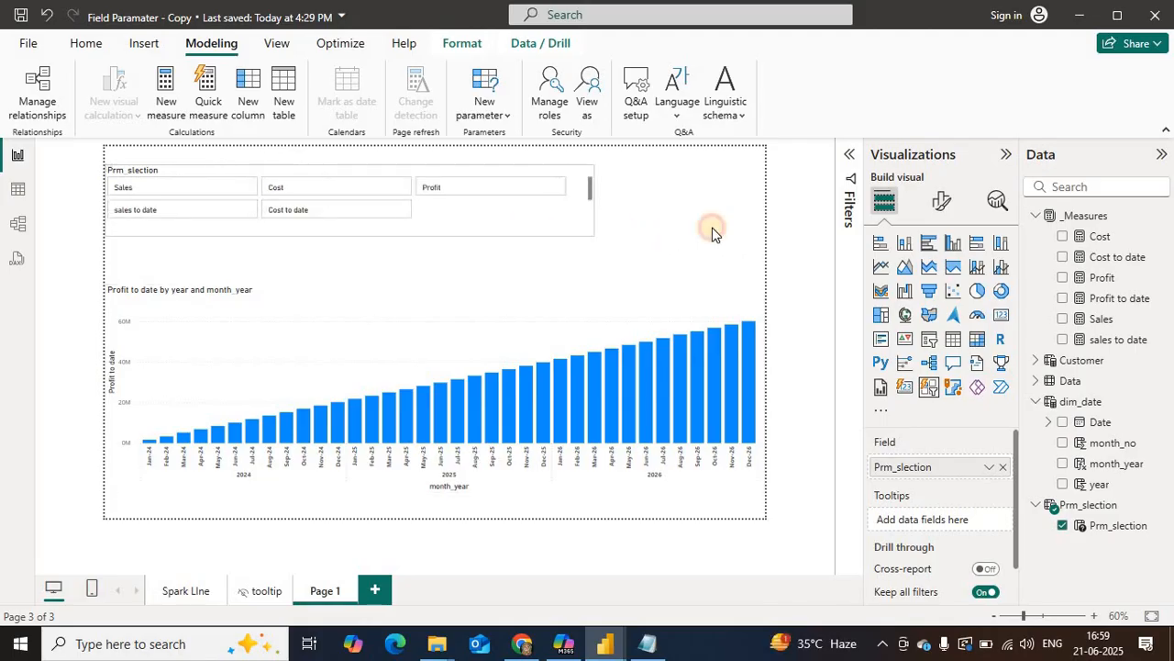
left_click_drag(712, 231, 720, 272)
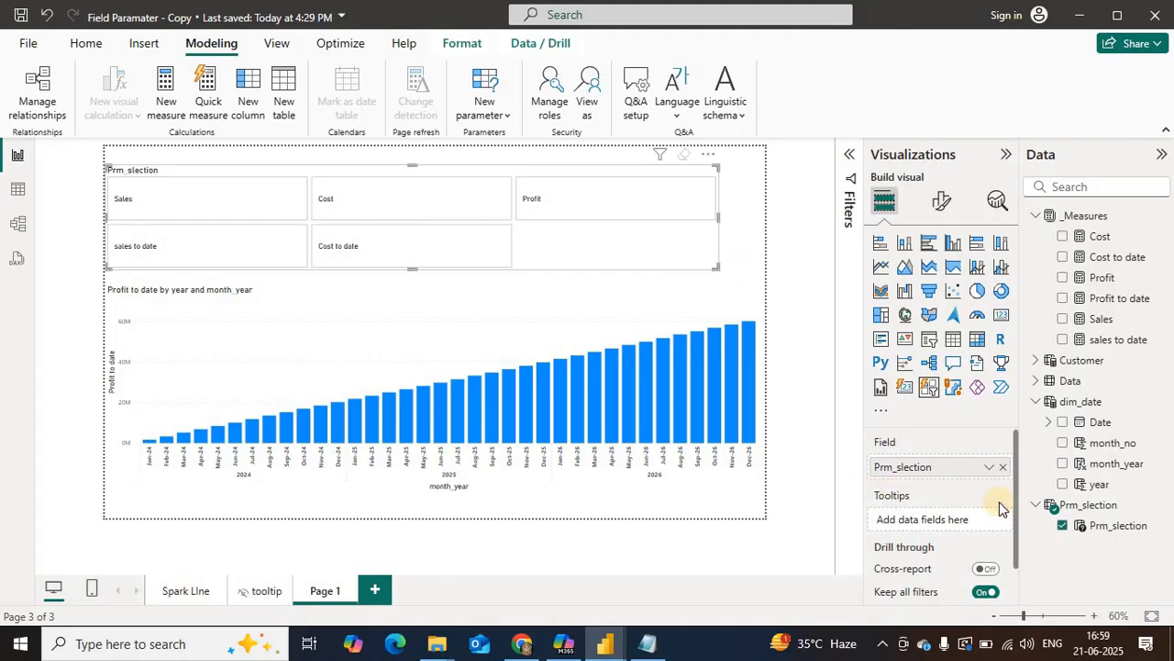
Step: Duplicate the Cost to date entry in the Prm_slection definition as a sixth entry and label the copy "Profit to date"
left_click(1085, 505)
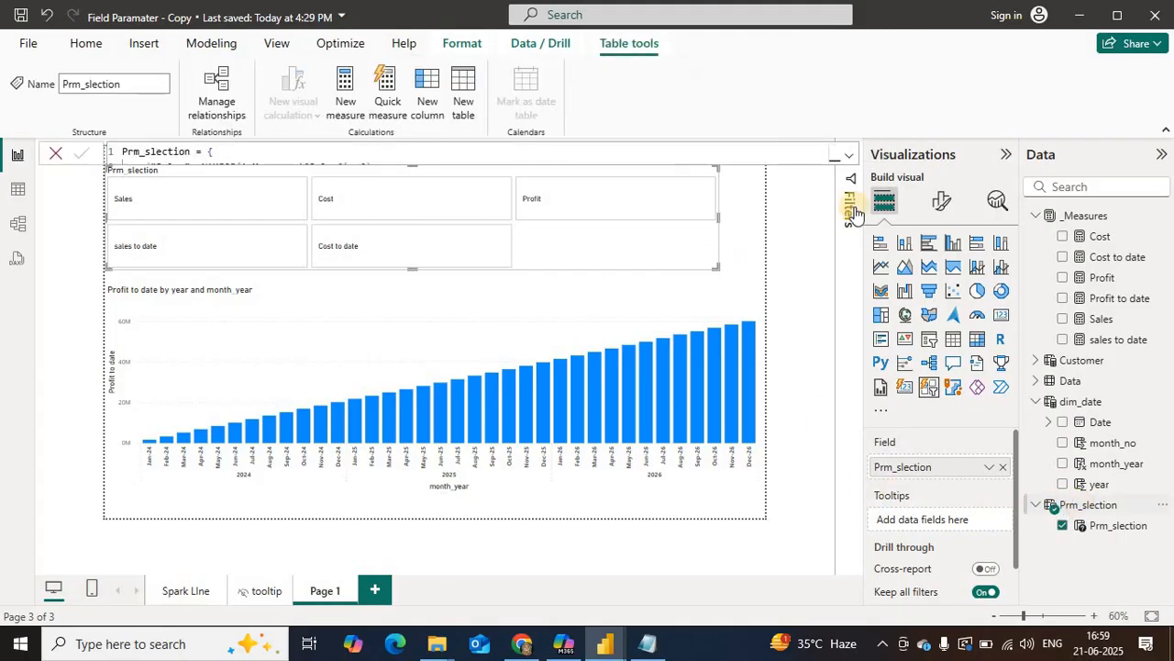
left_click(841, 161)
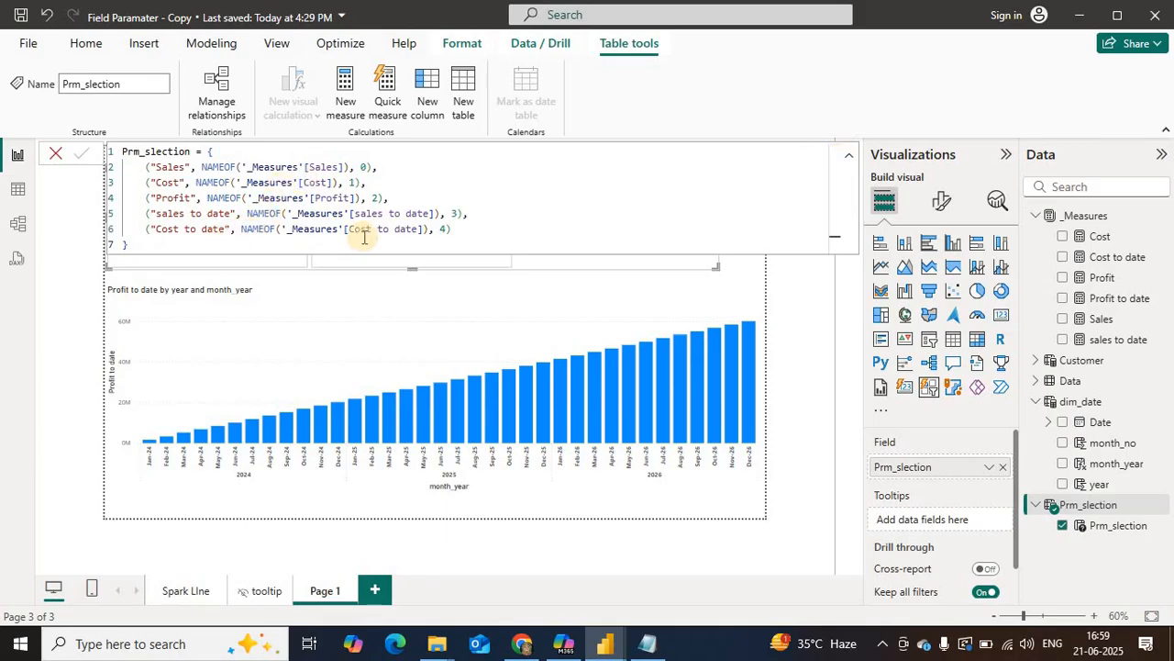
left_click_drag(456, 232, 145, 229)
key("ctrl+c")
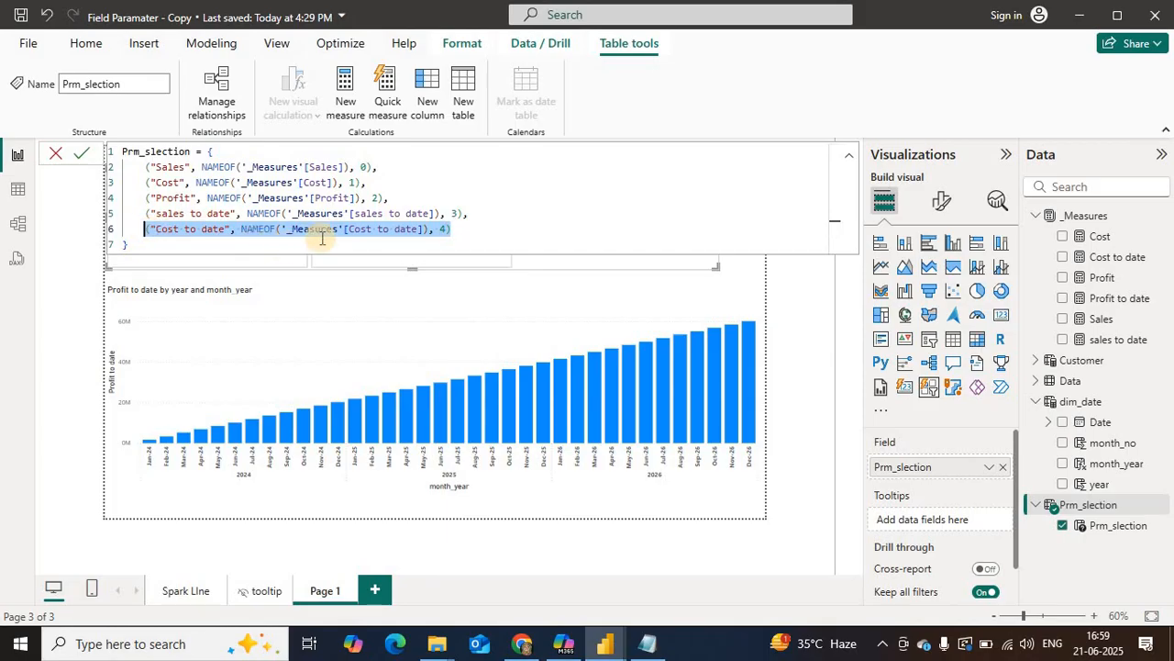
key("Down")
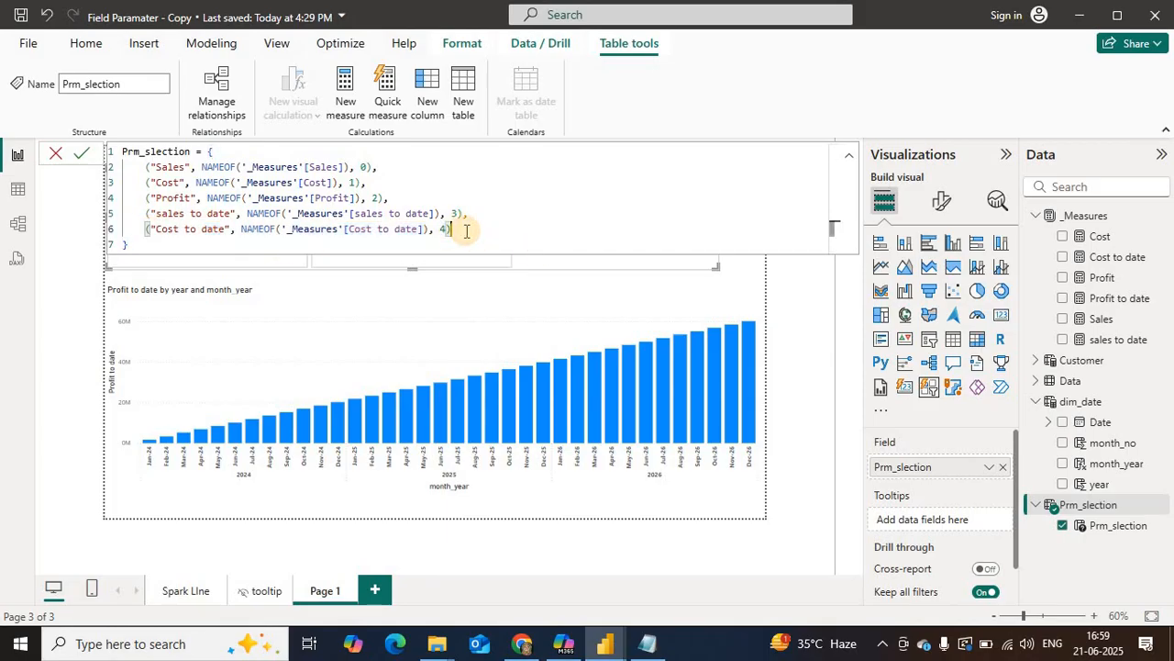
key("Return")
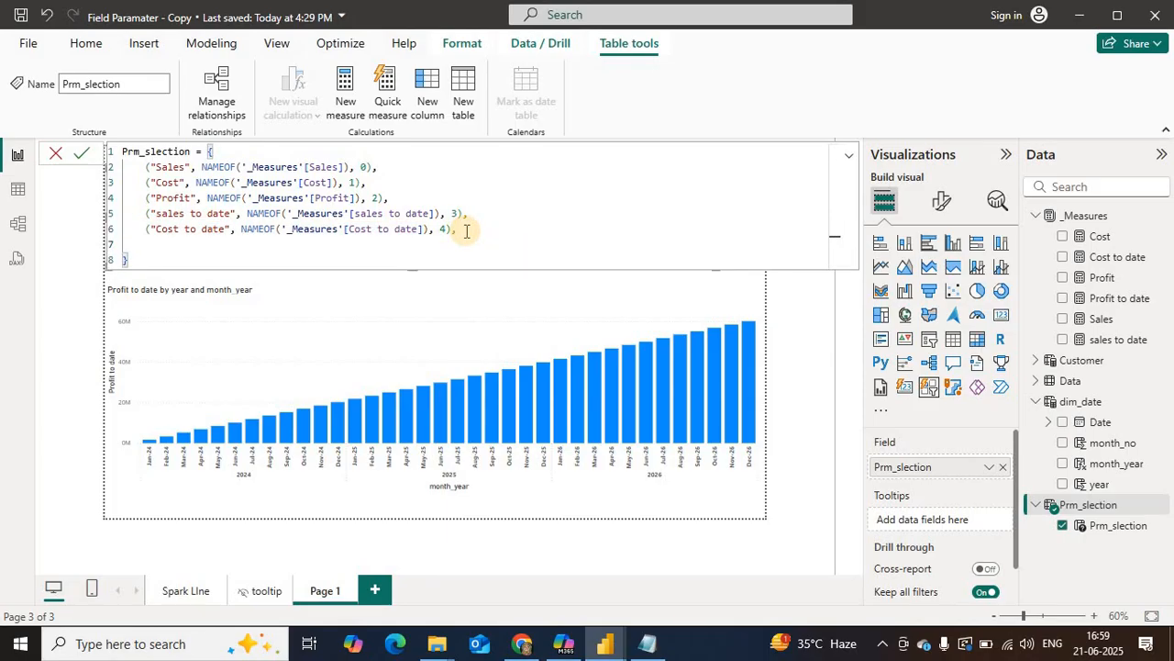
key("ctrl+v")
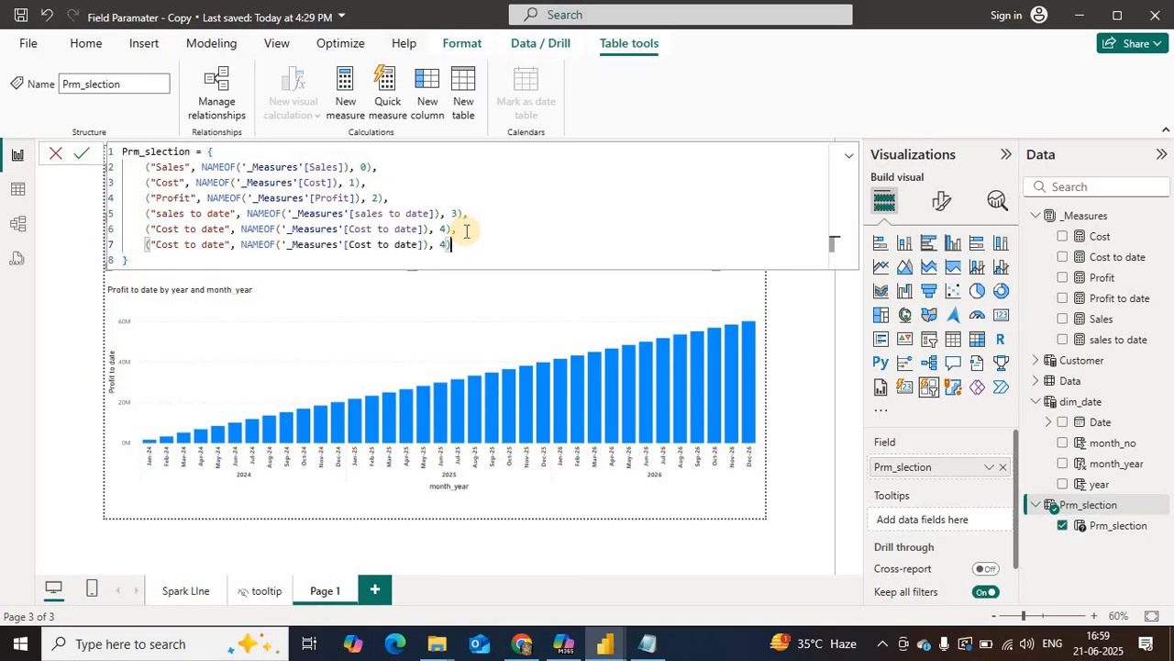
double_click(158, 244)
type("Profit")
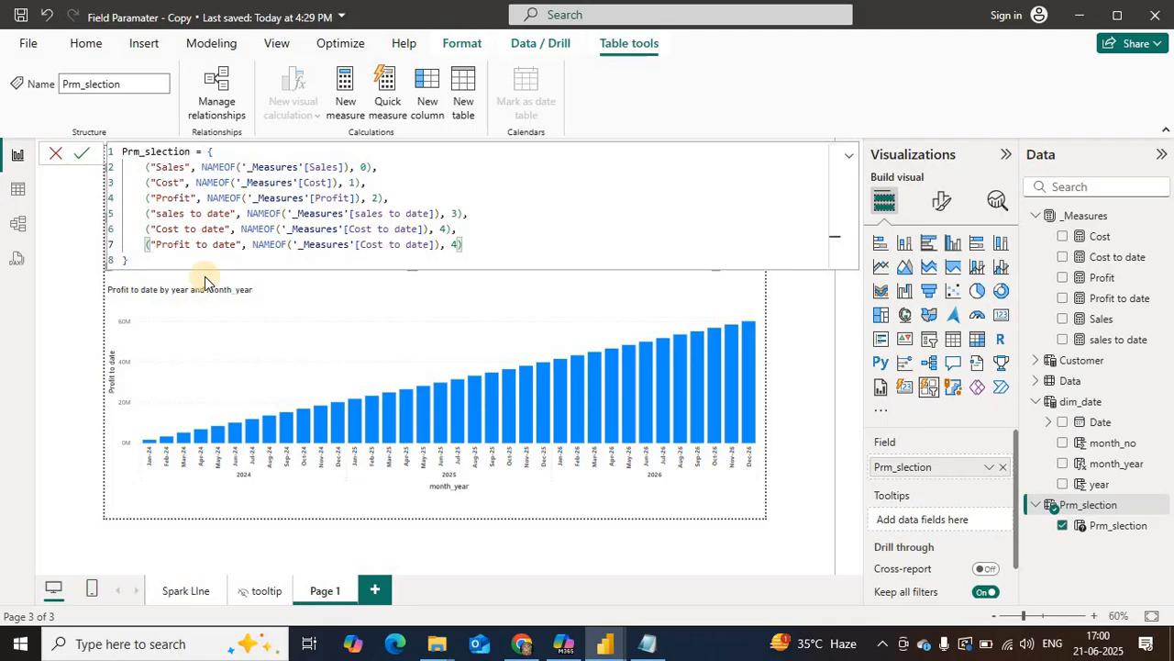
Step: Capitalise the label "Sales to date" and point the Profit to date entry to '_Measures'[Profit to date]
left_click(160, 213)
key("BackSpace")
type("S")
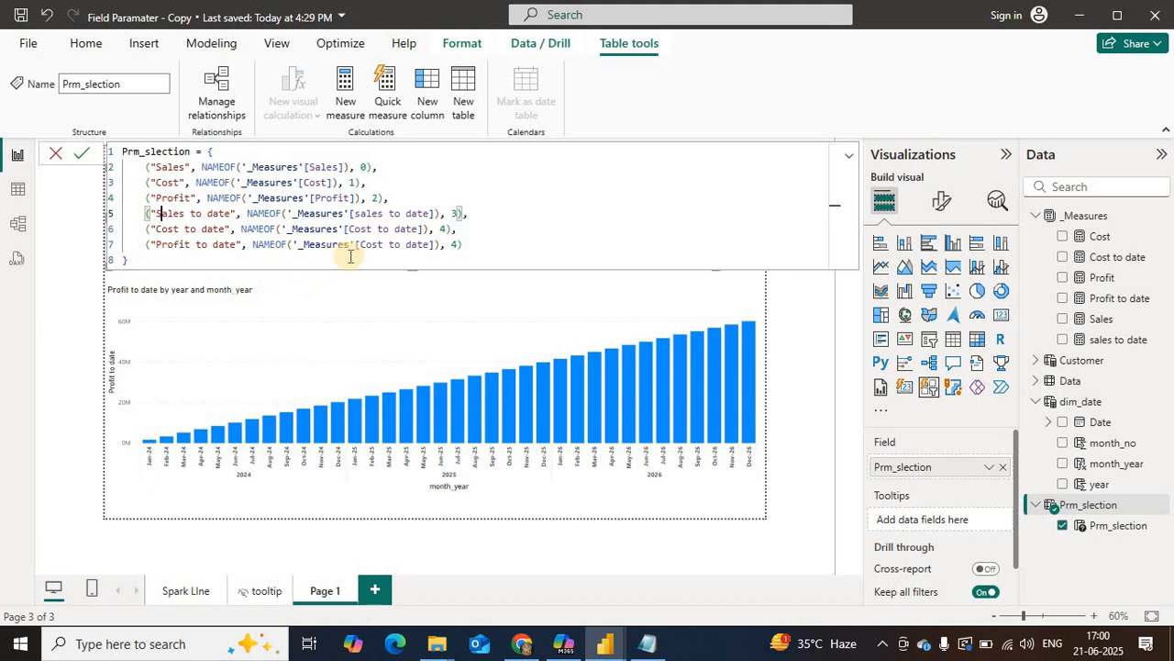
double_click(382, 243)
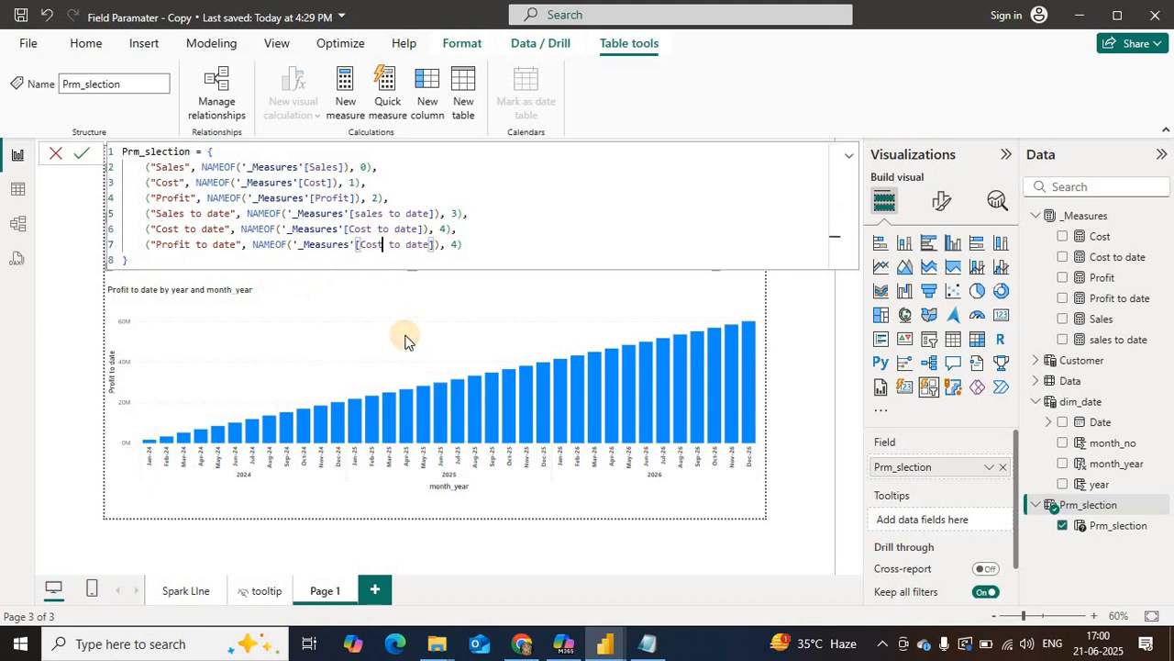
key("BackSpace")
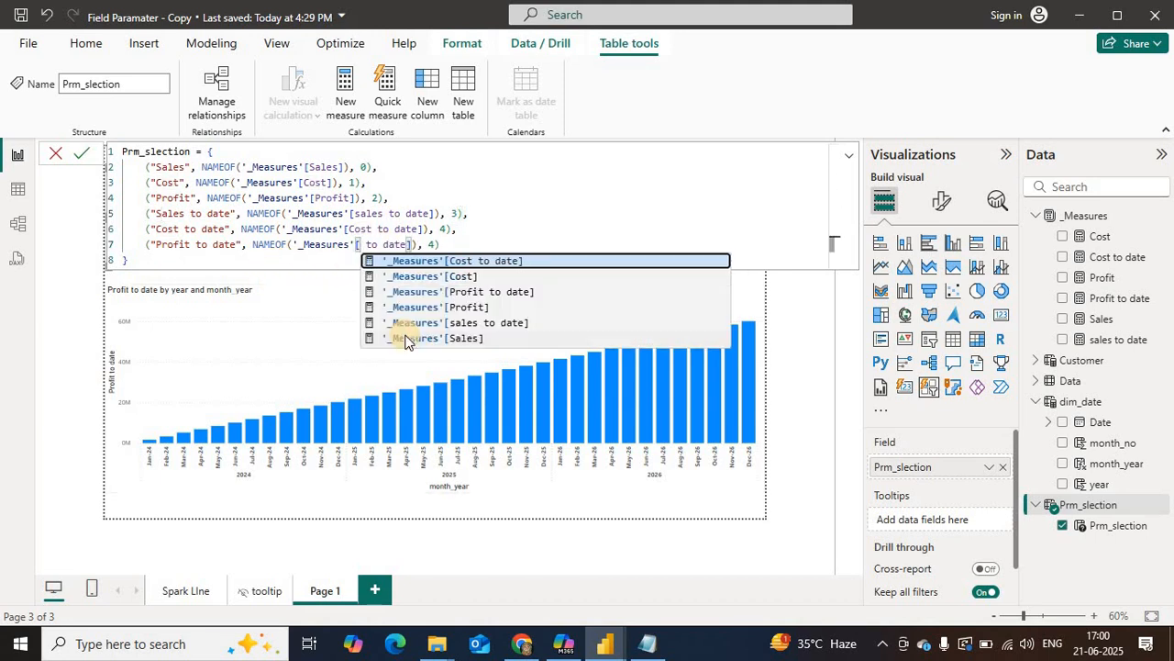
type("P")
key("Tab")
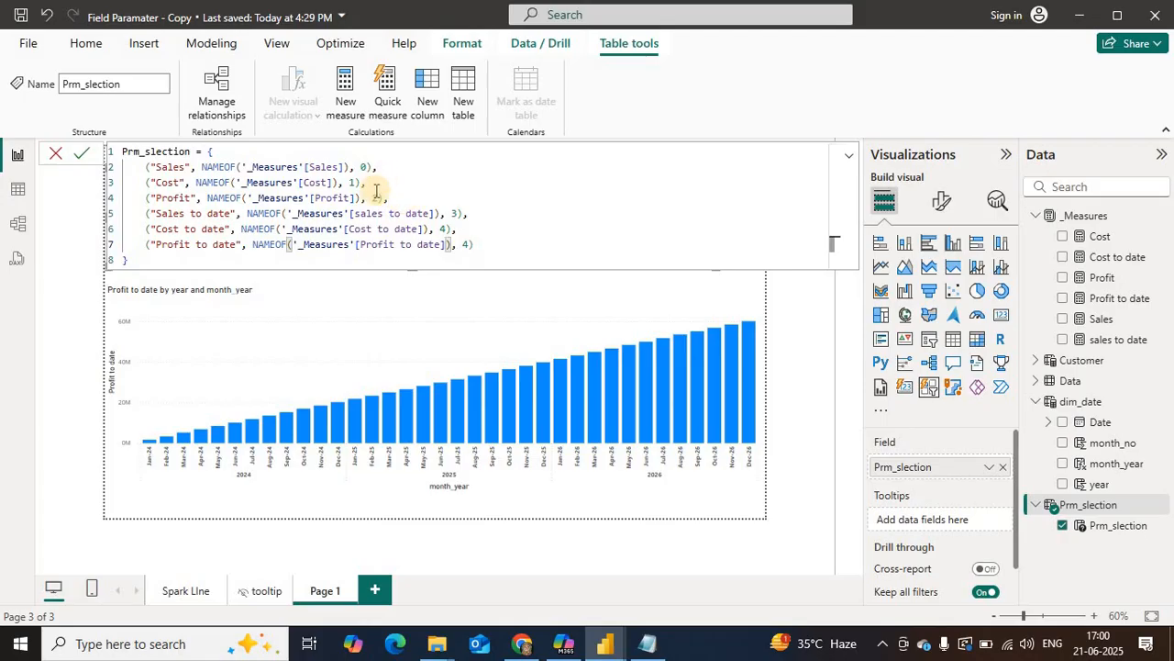
Step: Renumber the order values of the first three parameter entries: Sales 1, Cost 2 and Profit 3
left_click(362, 167)
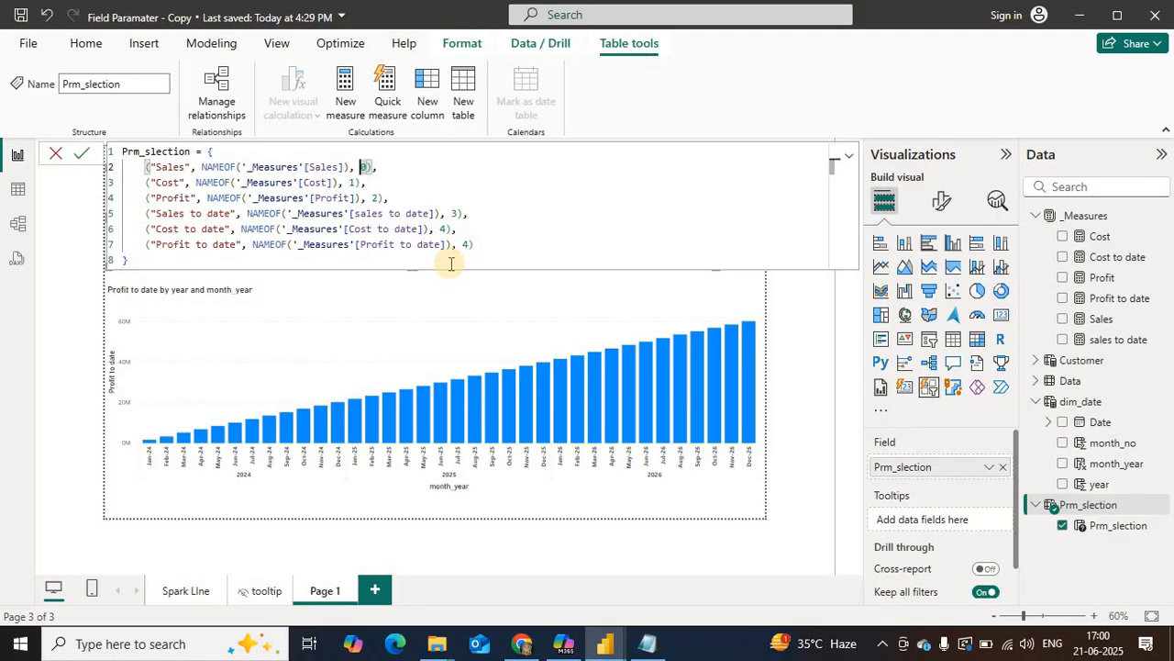
key("Delete")
type("1")
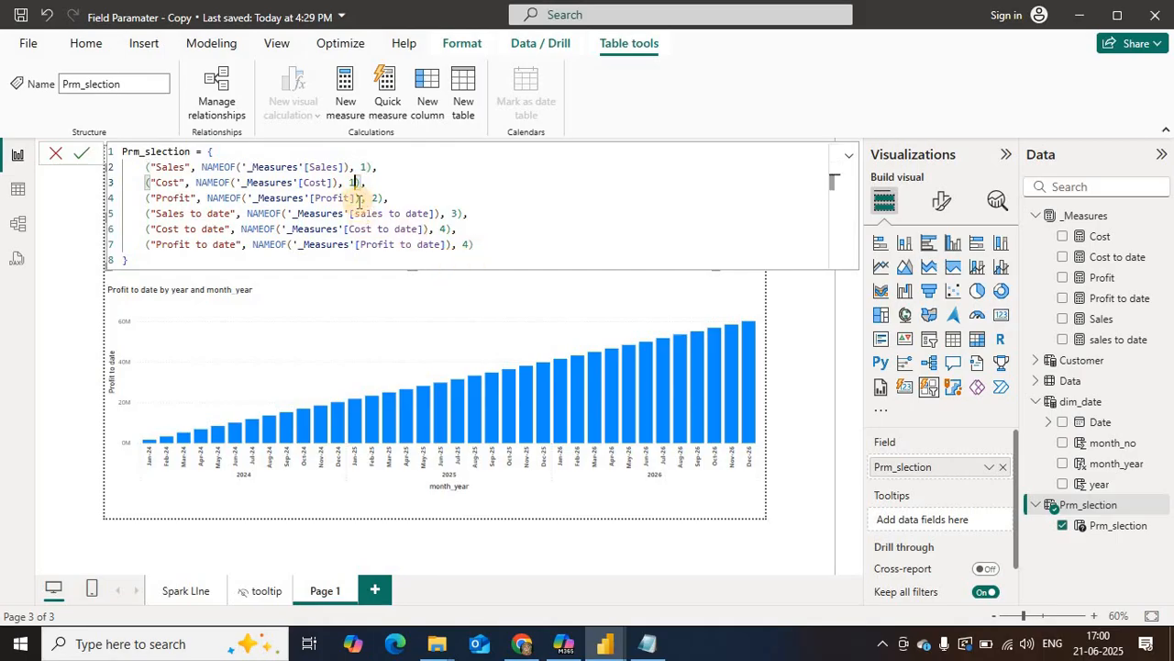
key("BackSpace")
type("2")
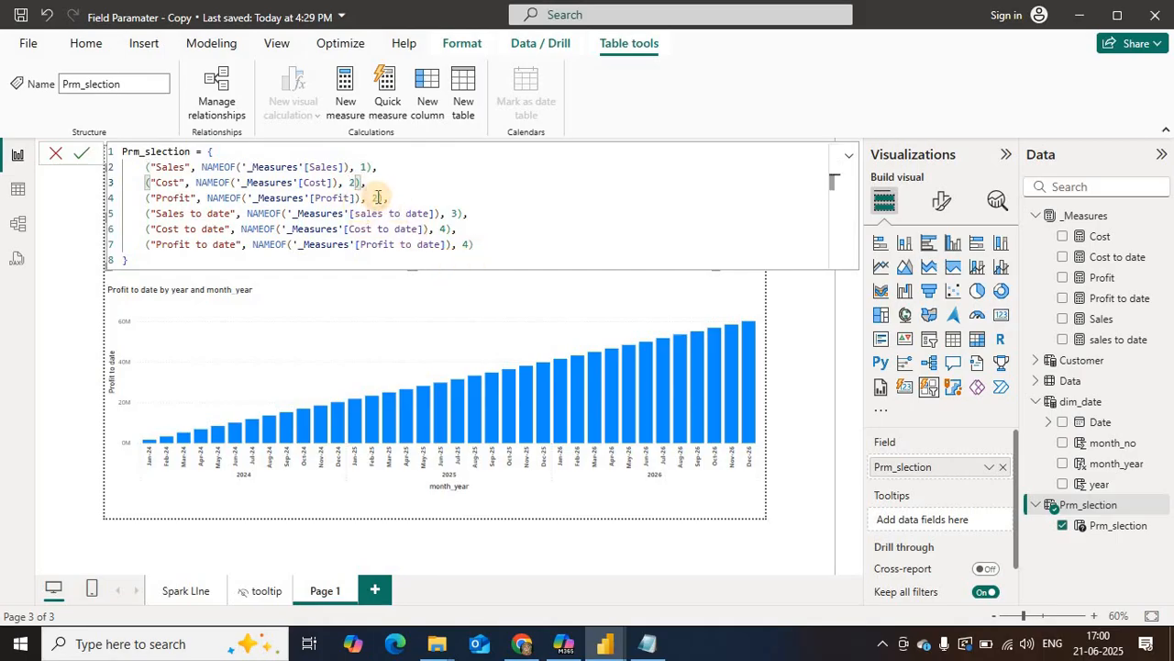
left_click(377, 197)
key("BackSpace")
type("3")
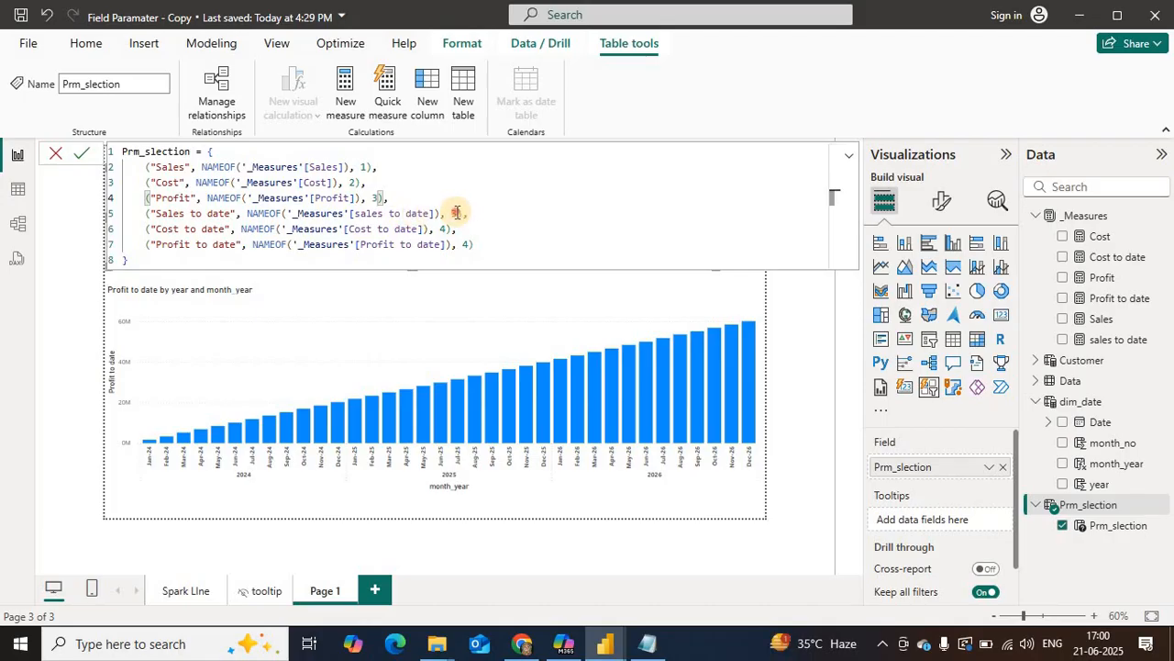
Step: Set the order values to 4 for Sales to date and 5 for both Cost to date and Profit to date, then commit the definition
left_click(458, 212)
key("BackSpace")
type("4")
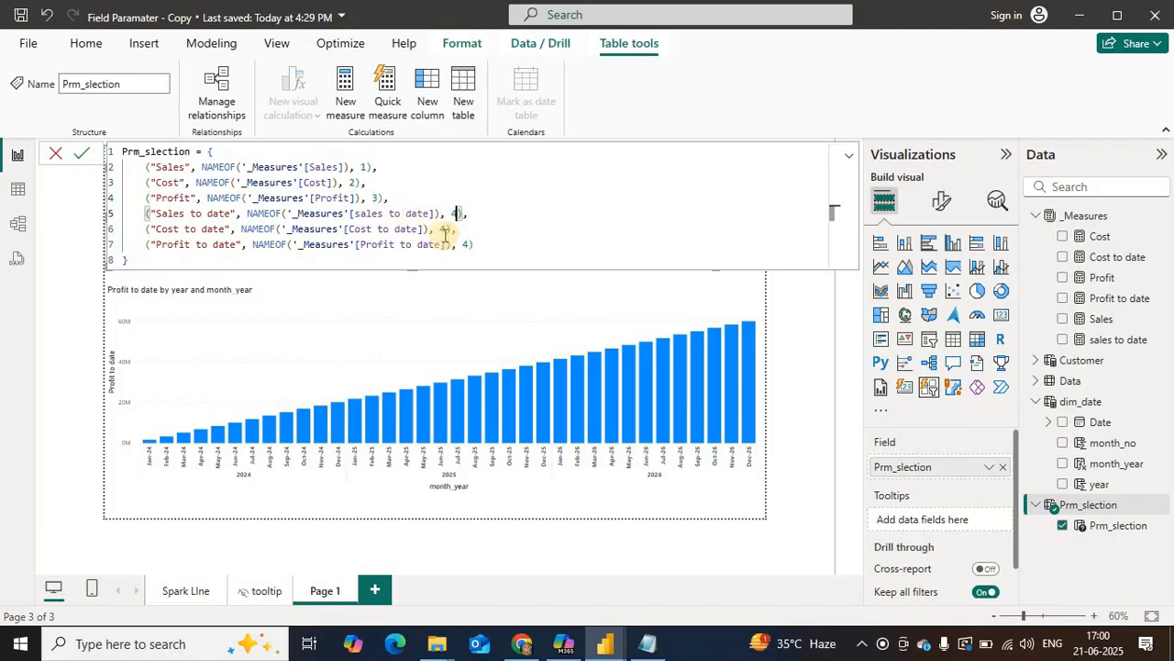
left_click(443, 229)
key("BackSpace")
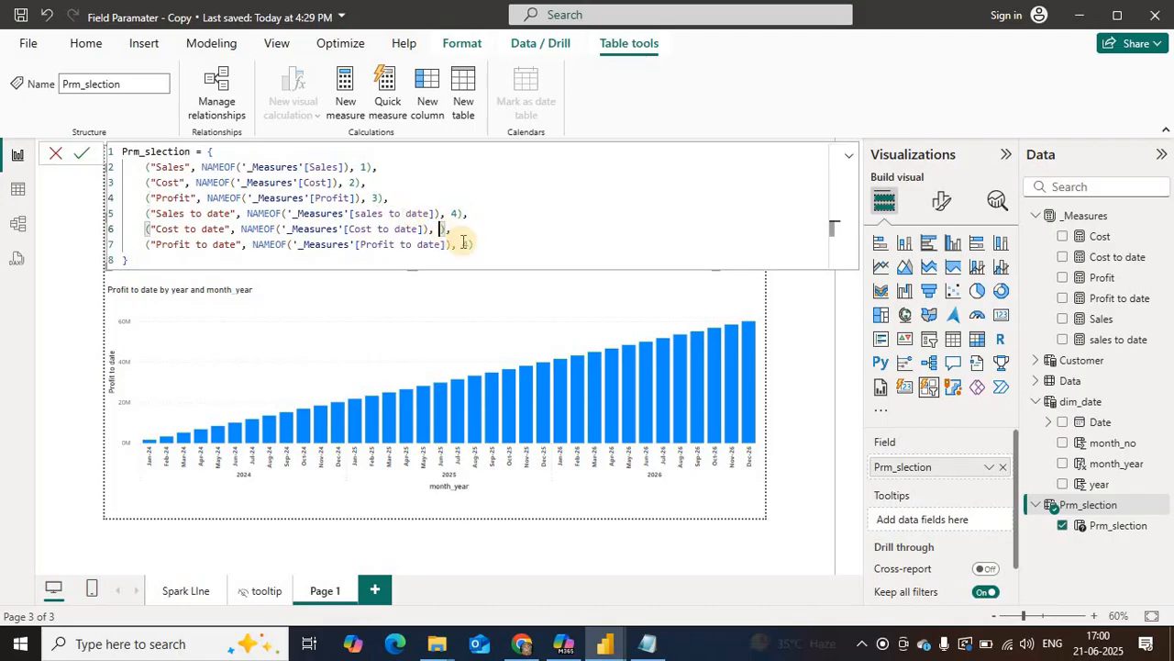
type("5")
left_click(468, 245)
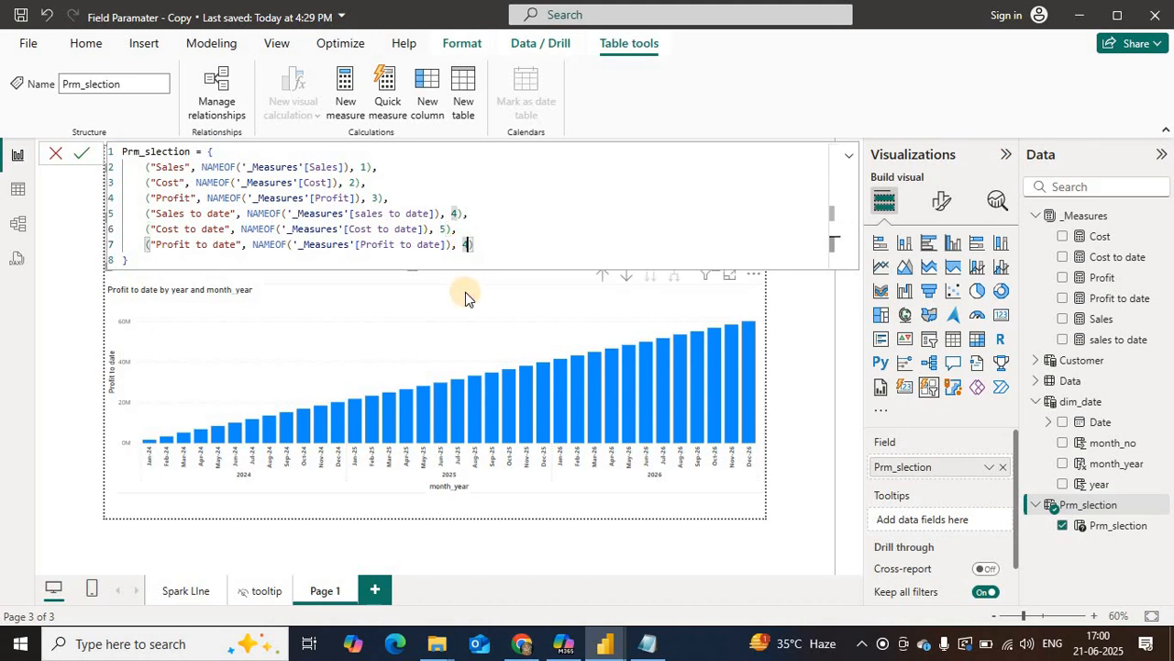
key("BackSpace")
type("5")
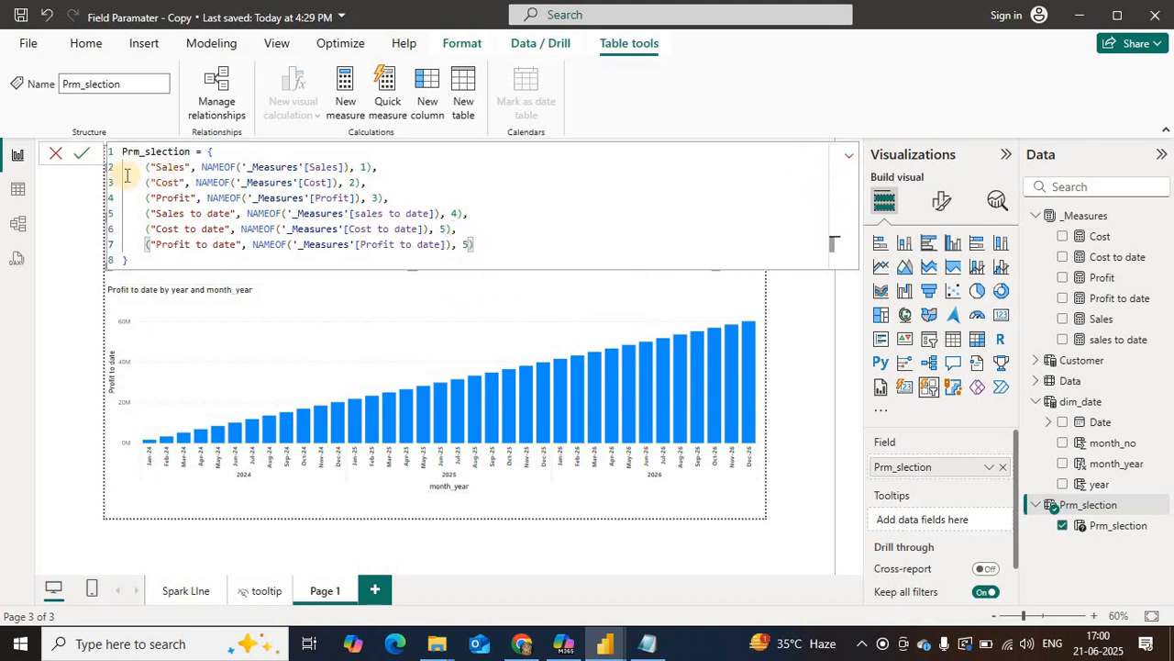
left_click(80, 153)
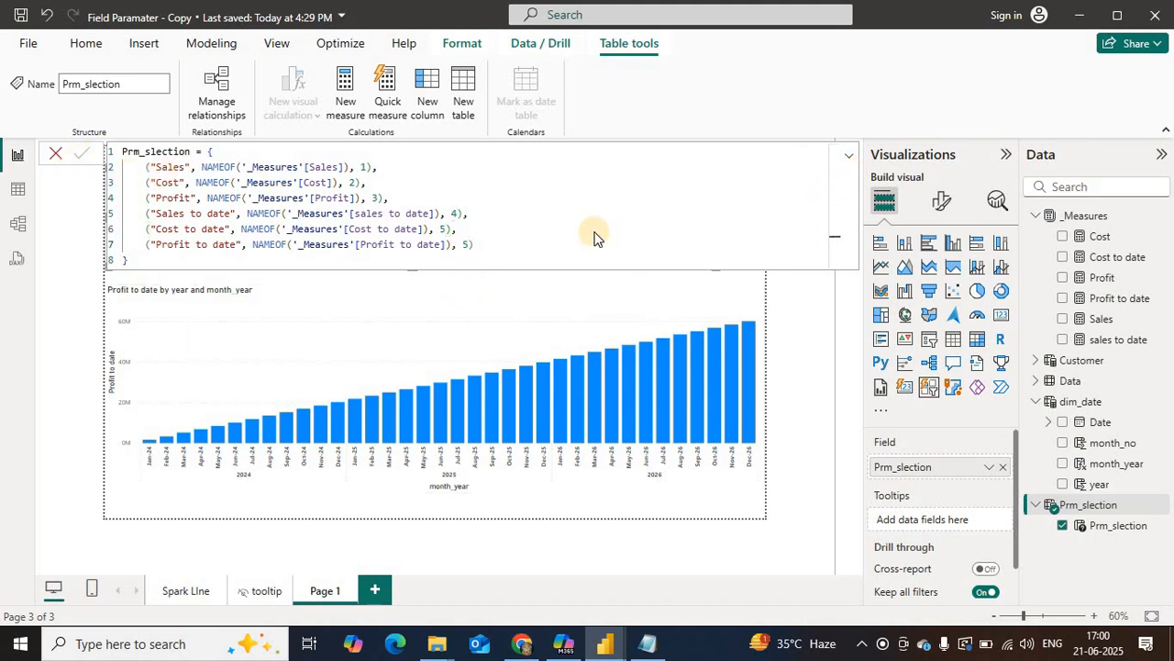
left_click(851, 156)
left_click(850, 157)
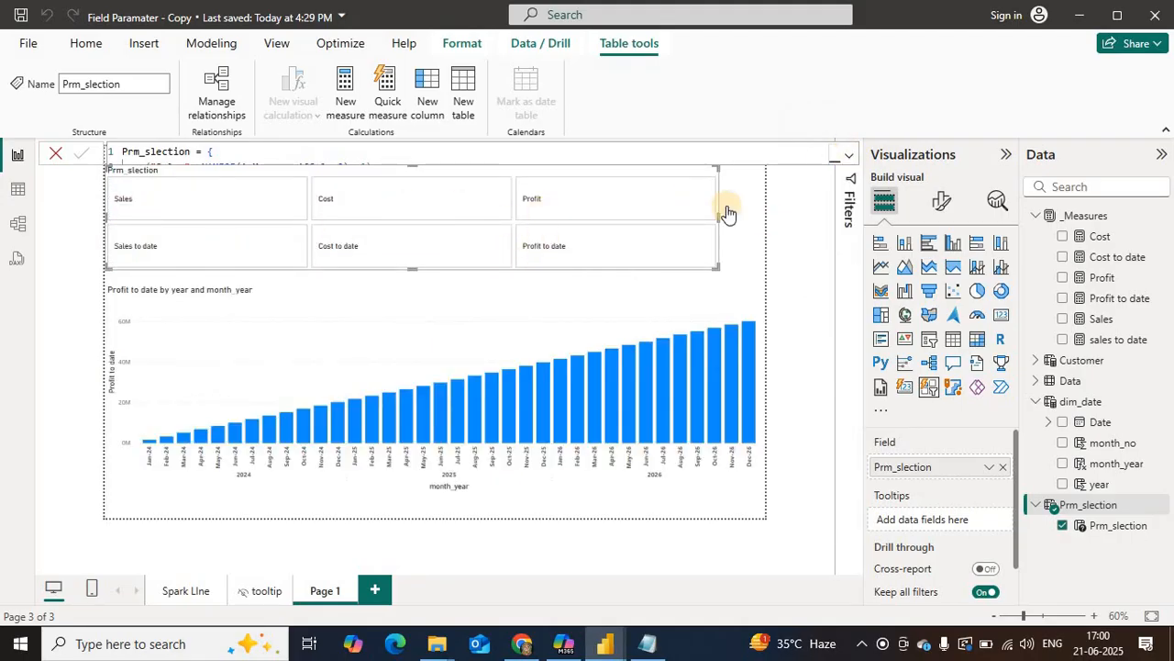
Step: Test the button slicer against the column chart by selecting Sales, Cost and Profit in turn, finishing on Sales
left_click(488, 486)
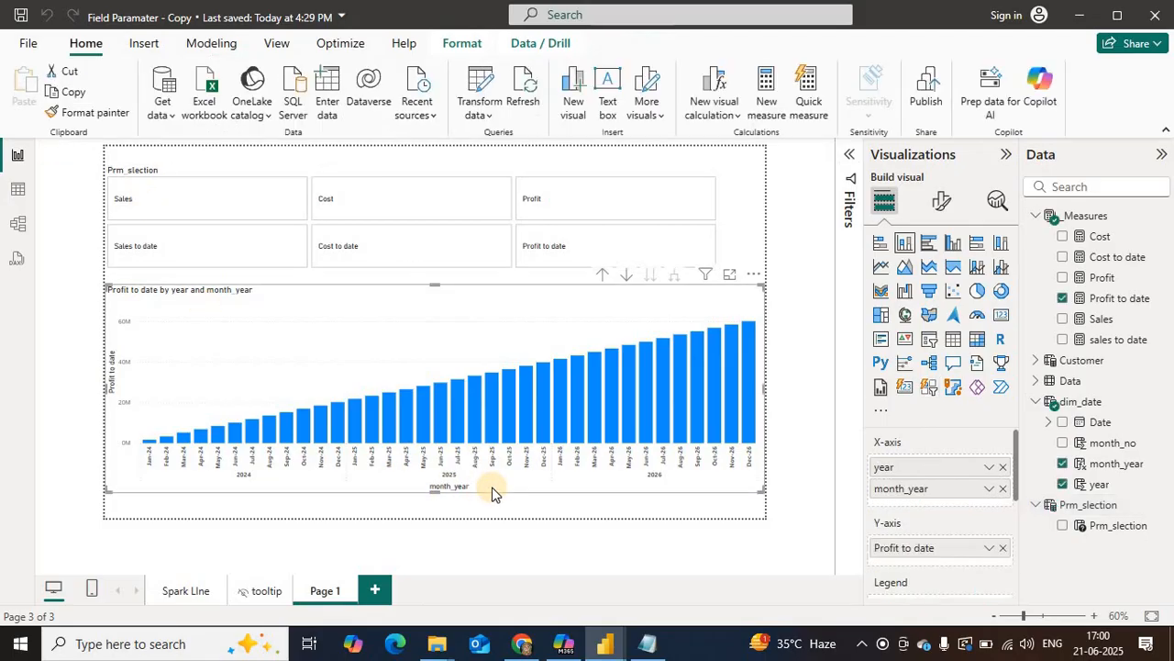
left_click(178, 209)
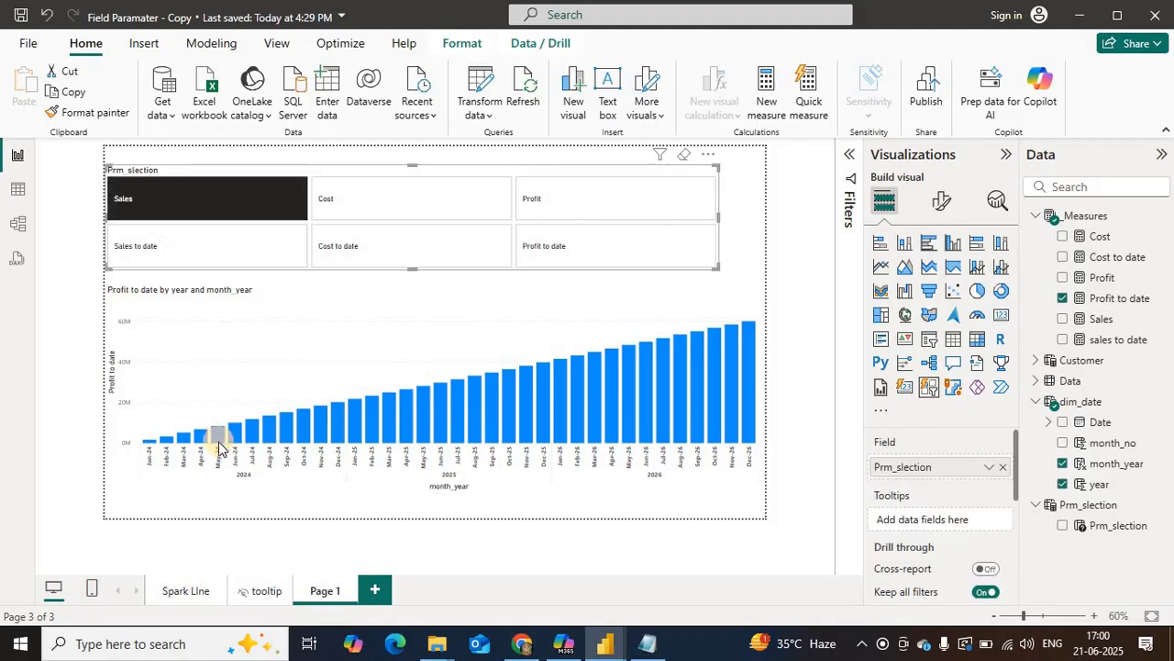
left_click(695, 493)
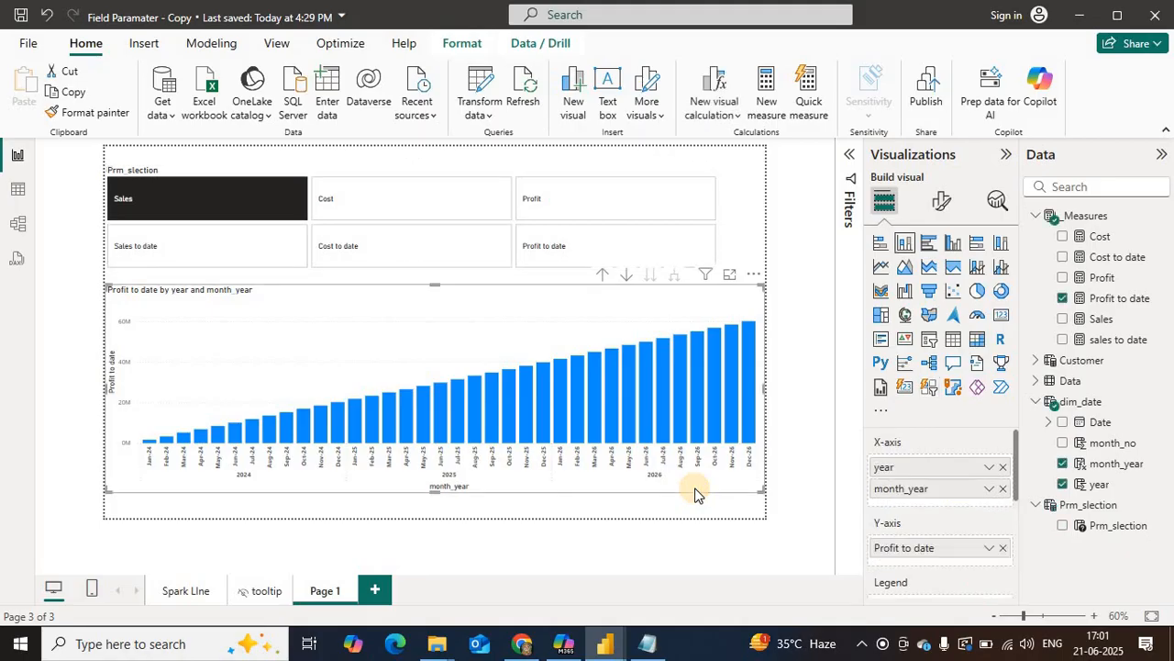
left_click(366, 209)
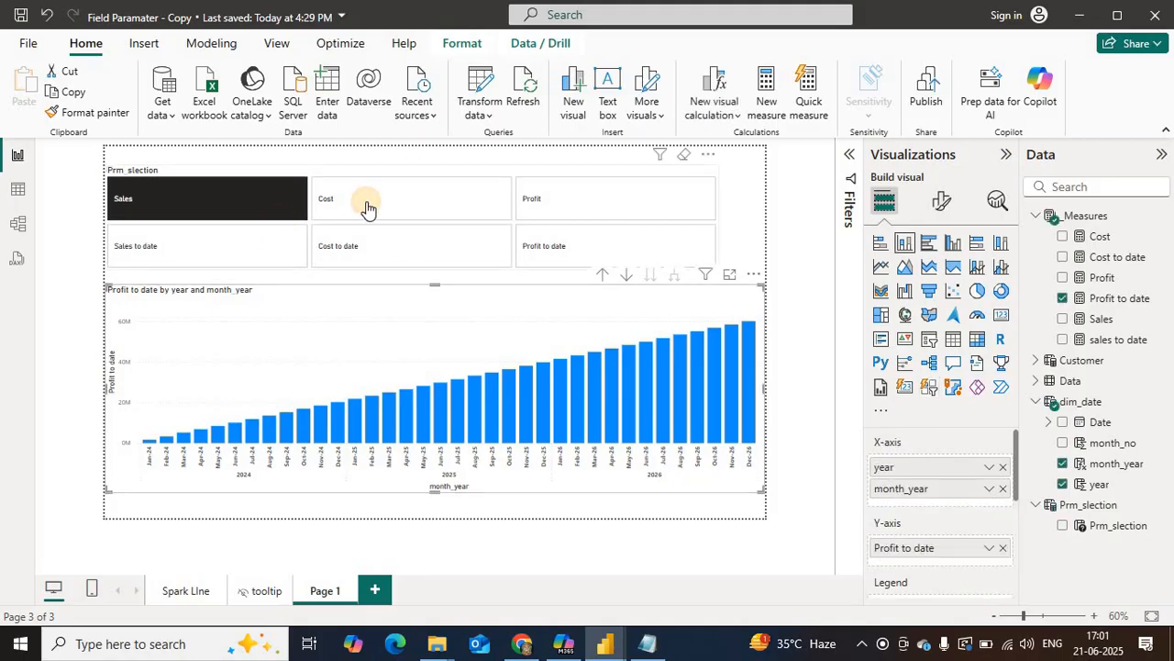
left_click(408, 500)
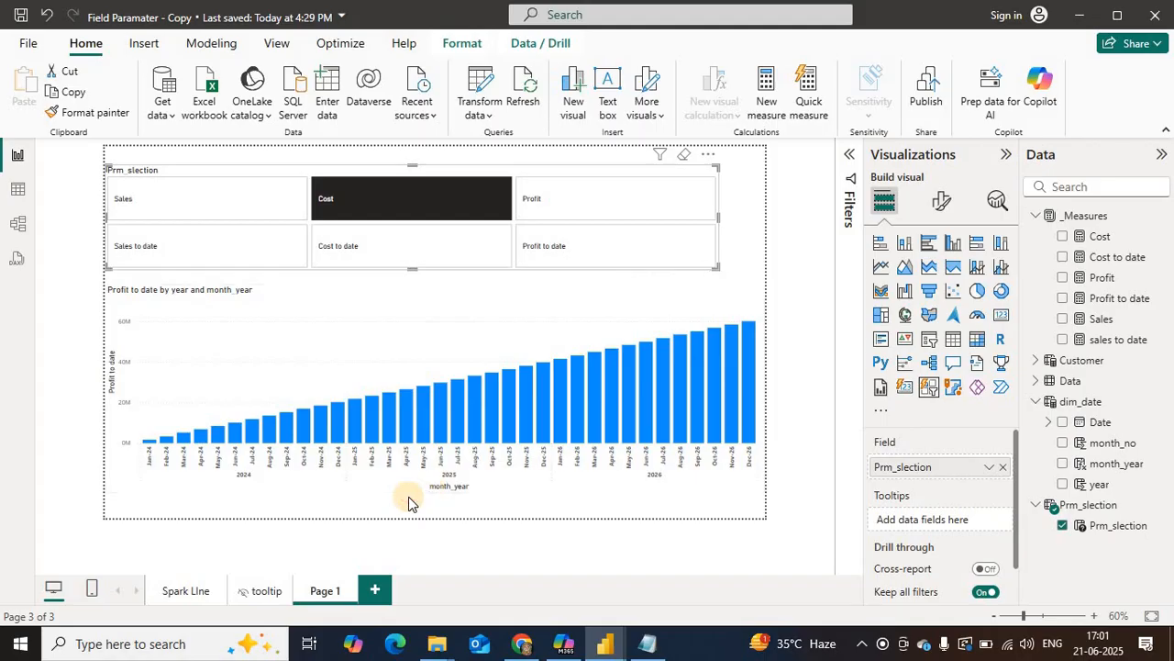
left_click(573, 212)
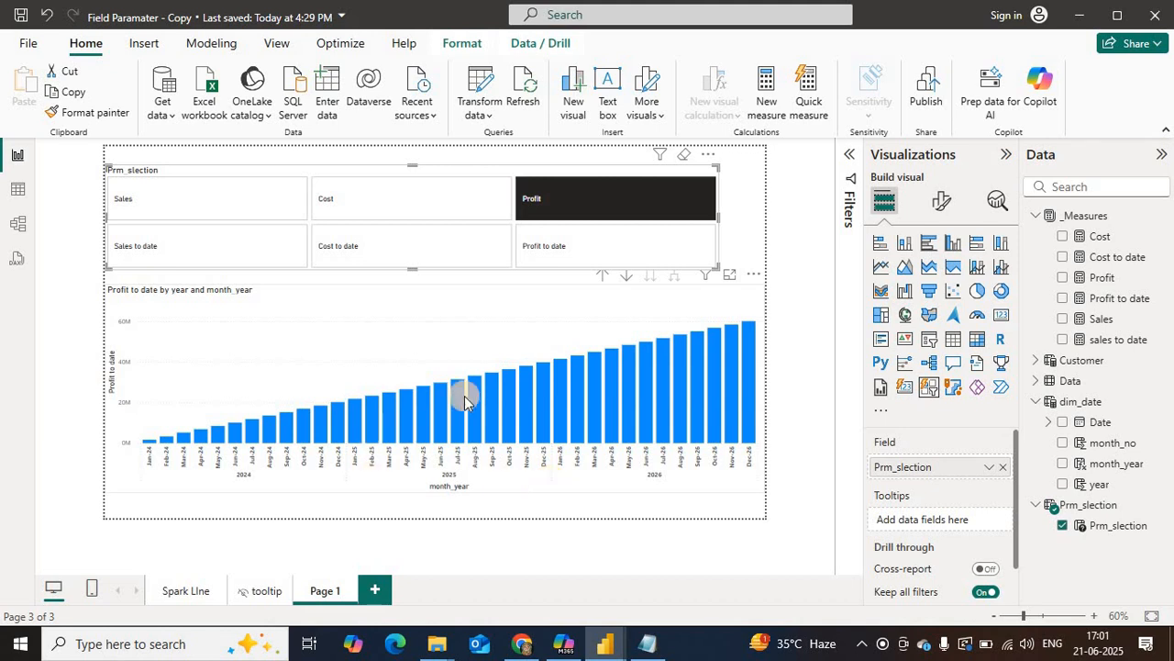
left_click(149, 199)
left_click(512, 215)
left_click(618, 210)
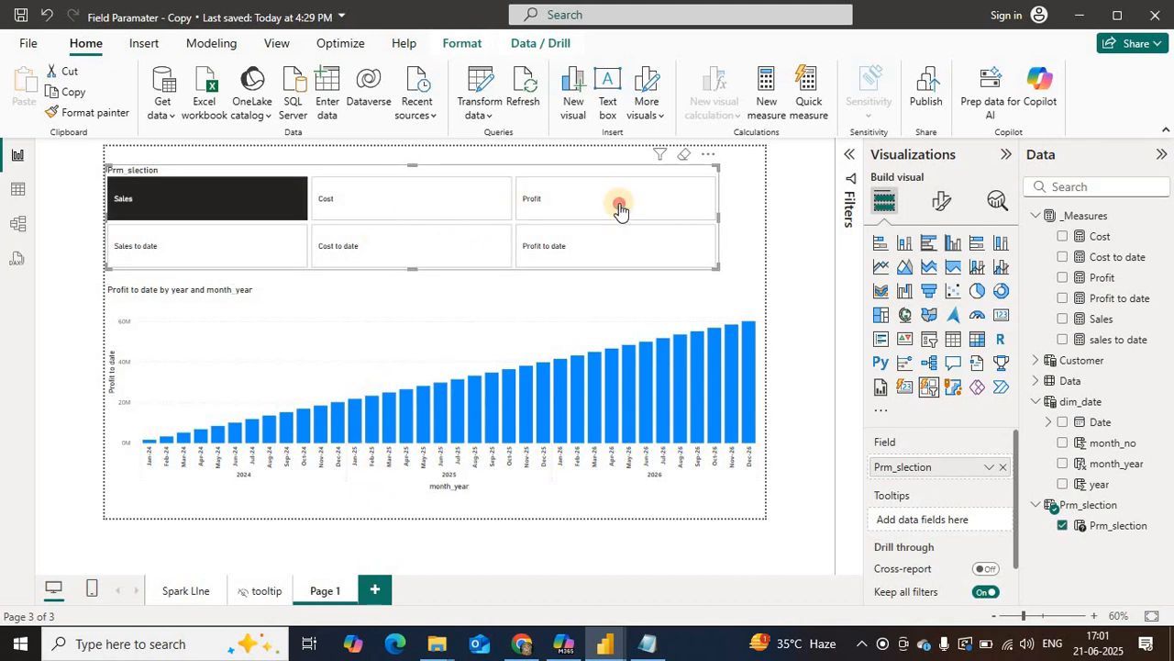
left_click(236, 199)
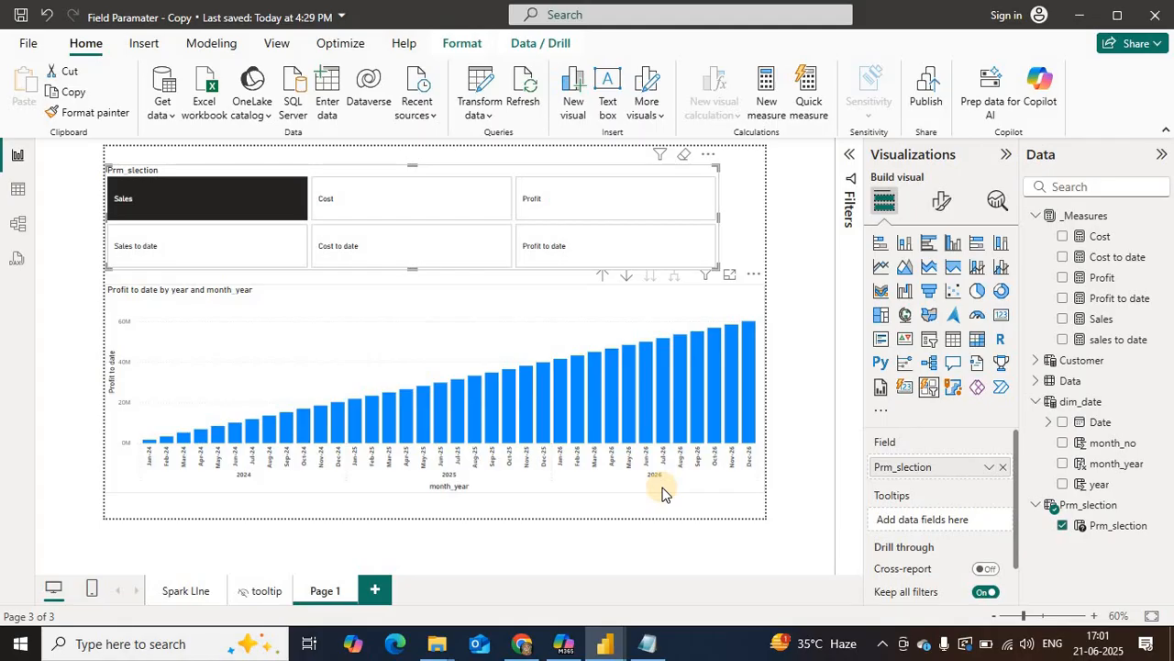
Step: Switch to the Field Paramater report and copy the SWITCH expression from the selected_value_formated measure
left_click(652, 645)
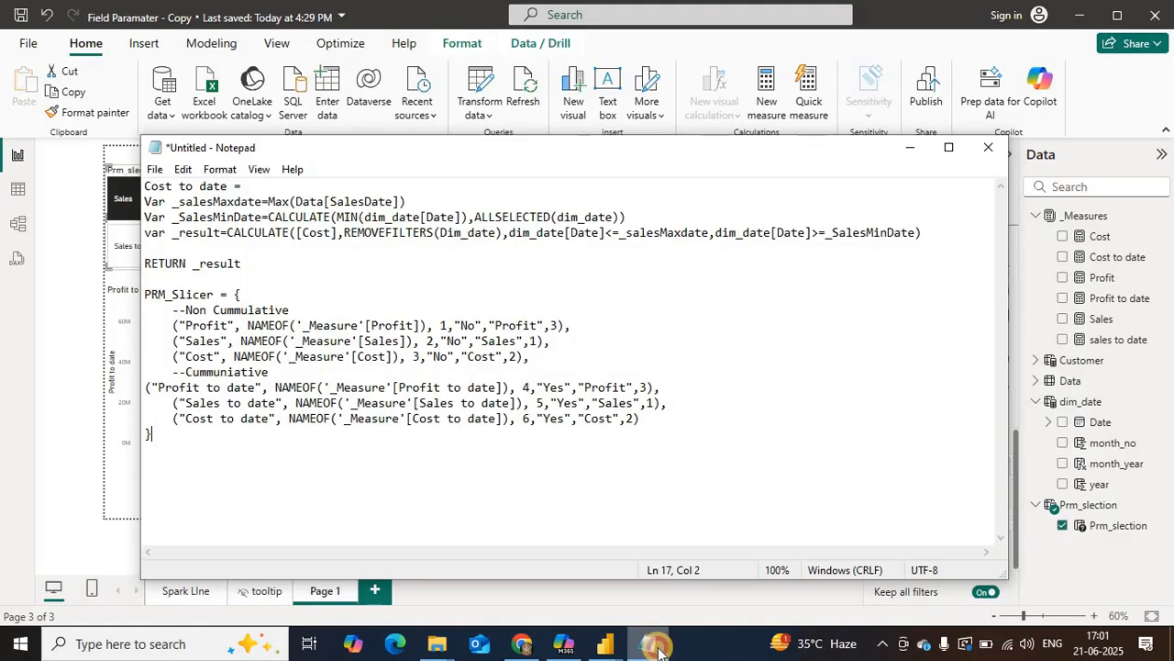
left_click(657, 648)
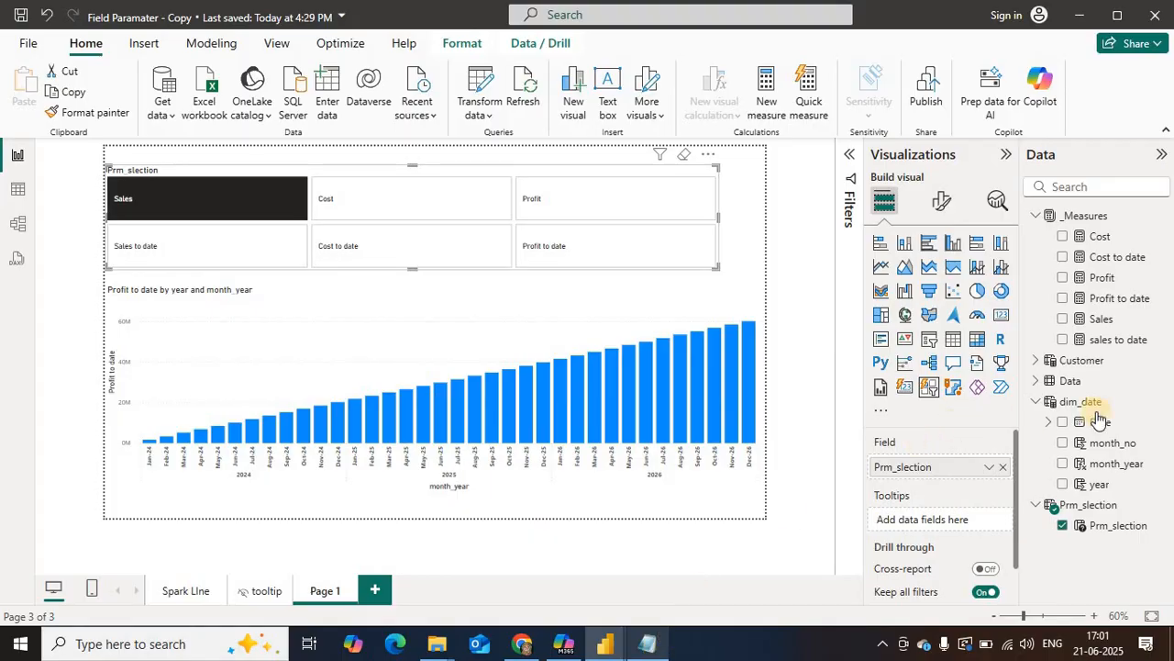
right_click(1116, 339)
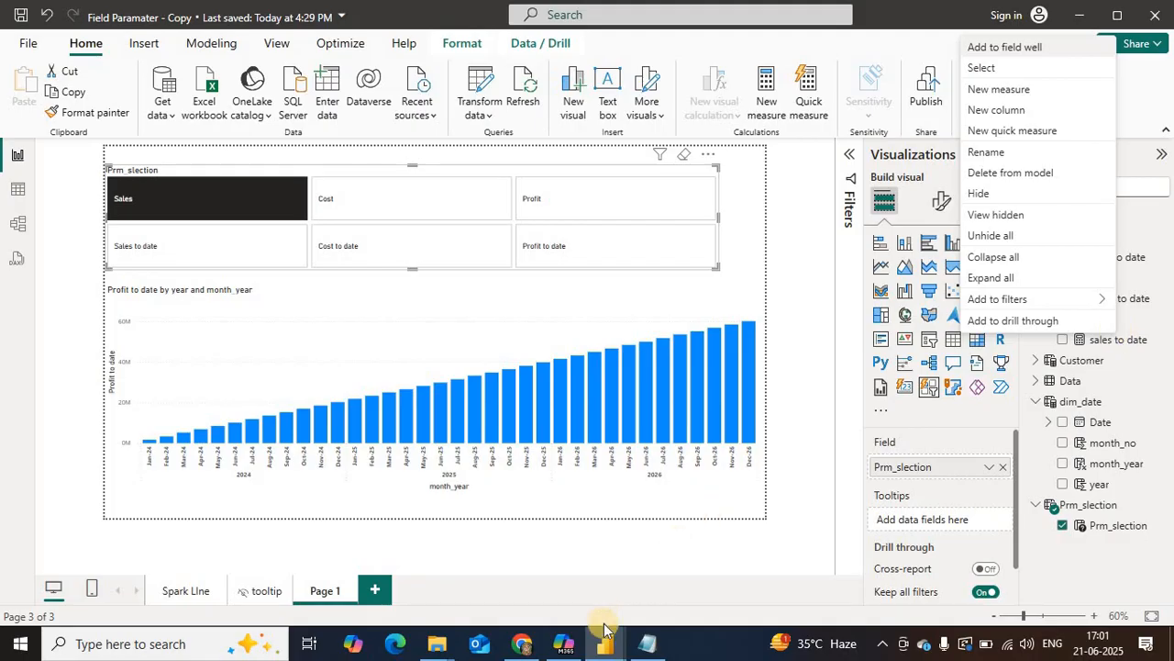
mouse_move(601, 643)
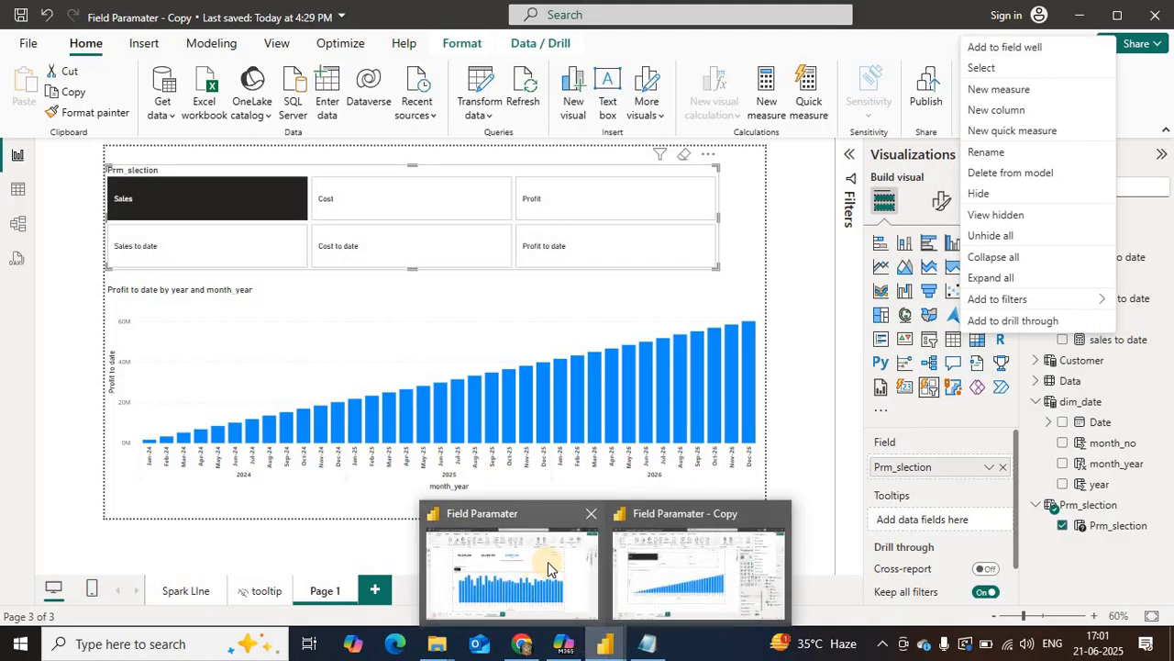
left_click(548, 568)
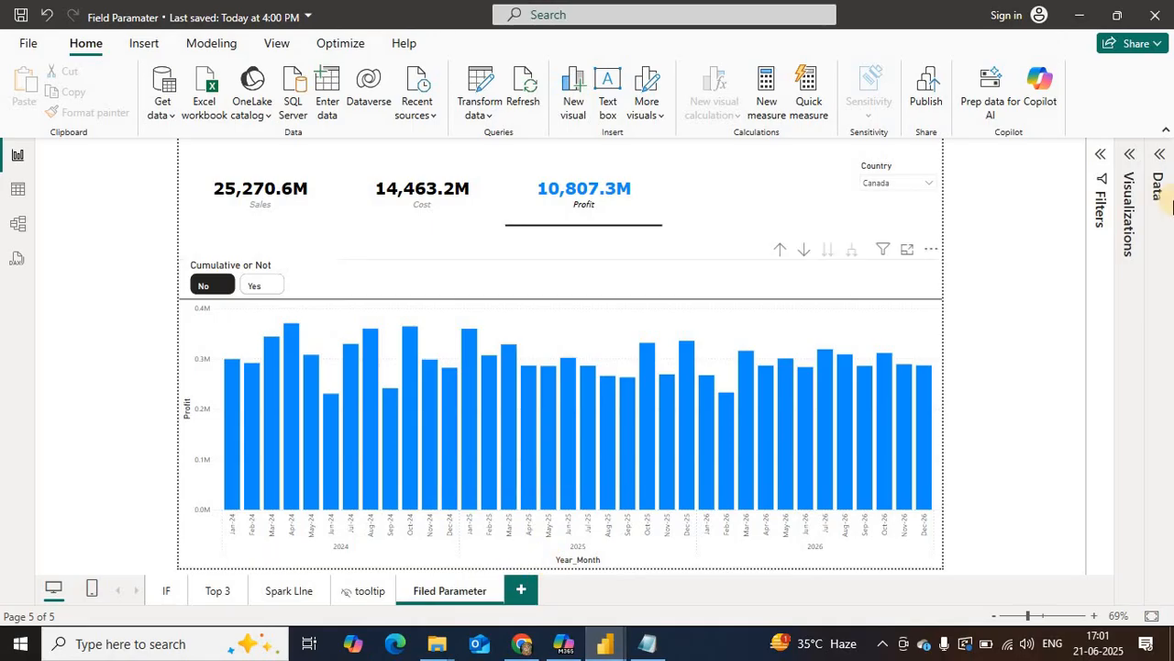
left_click(1156, 360)
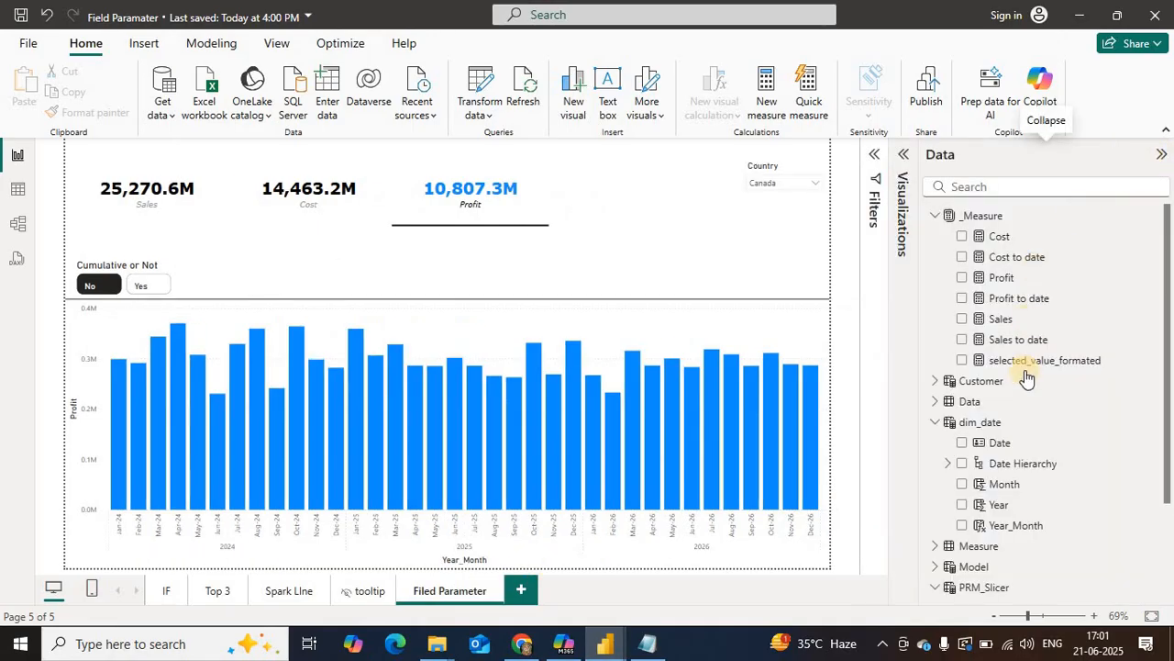
left_click(1030, 362)
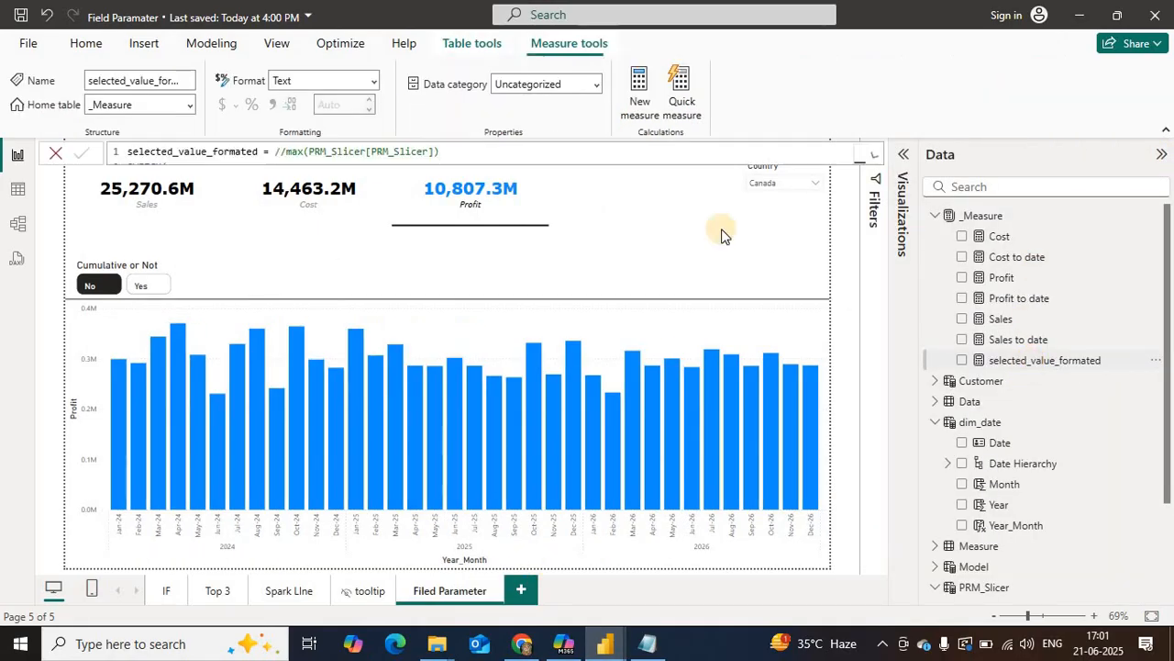
left_click(872, 159)
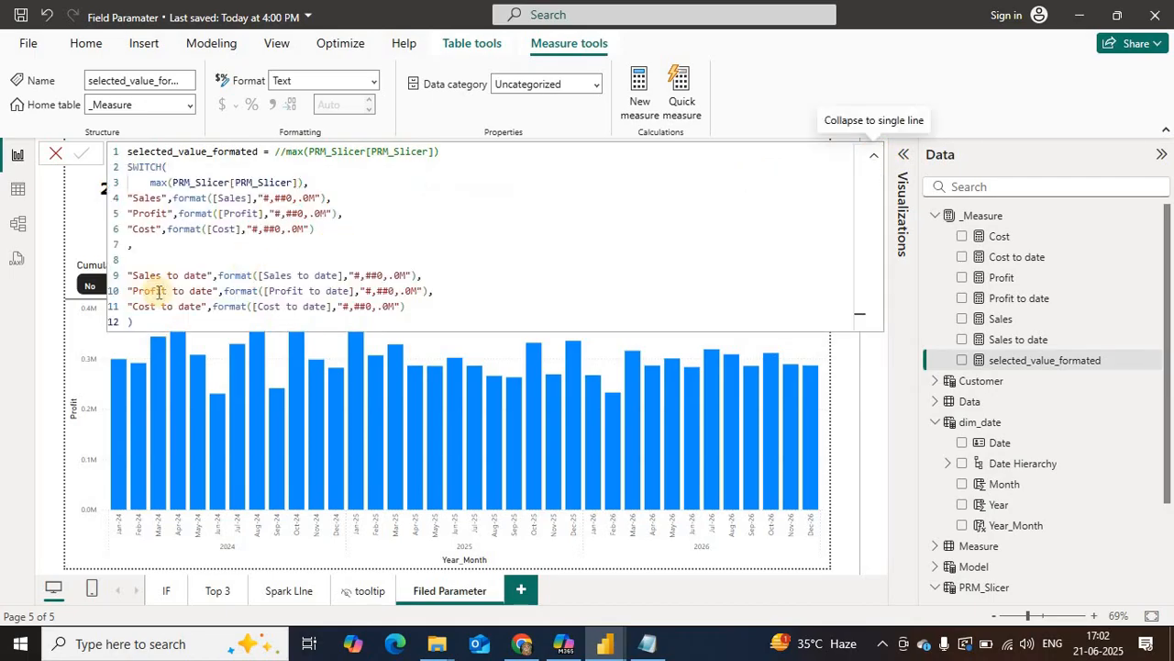
left_click_drag(116, 193, 115, 170)
key("ctrl+c")
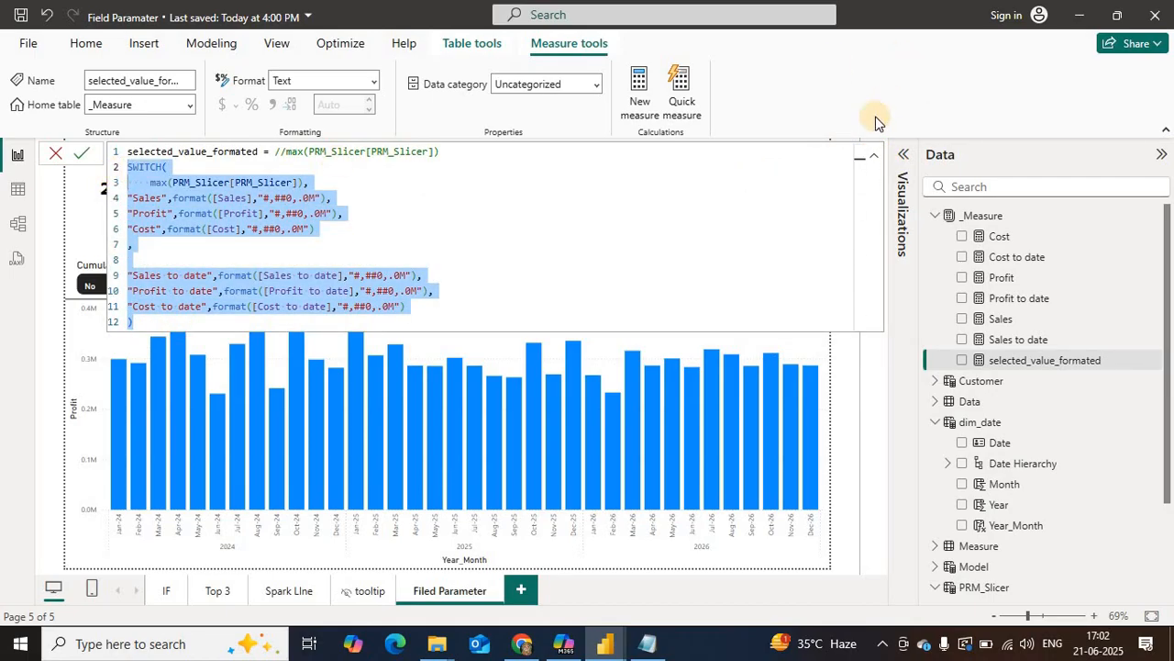
Step: Back in the Field Paramater - Copy report, create a measure named Selected_parameter in _Measures using the copied SWITCH expression
left_click(604, 643)
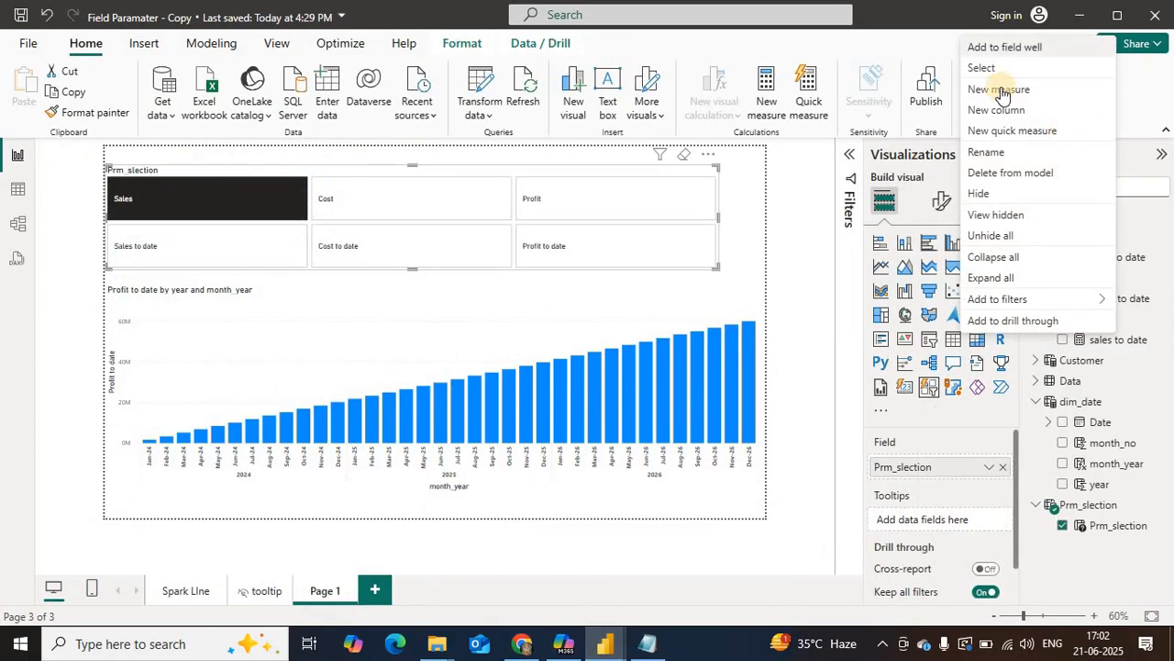
left_click(320, 131)
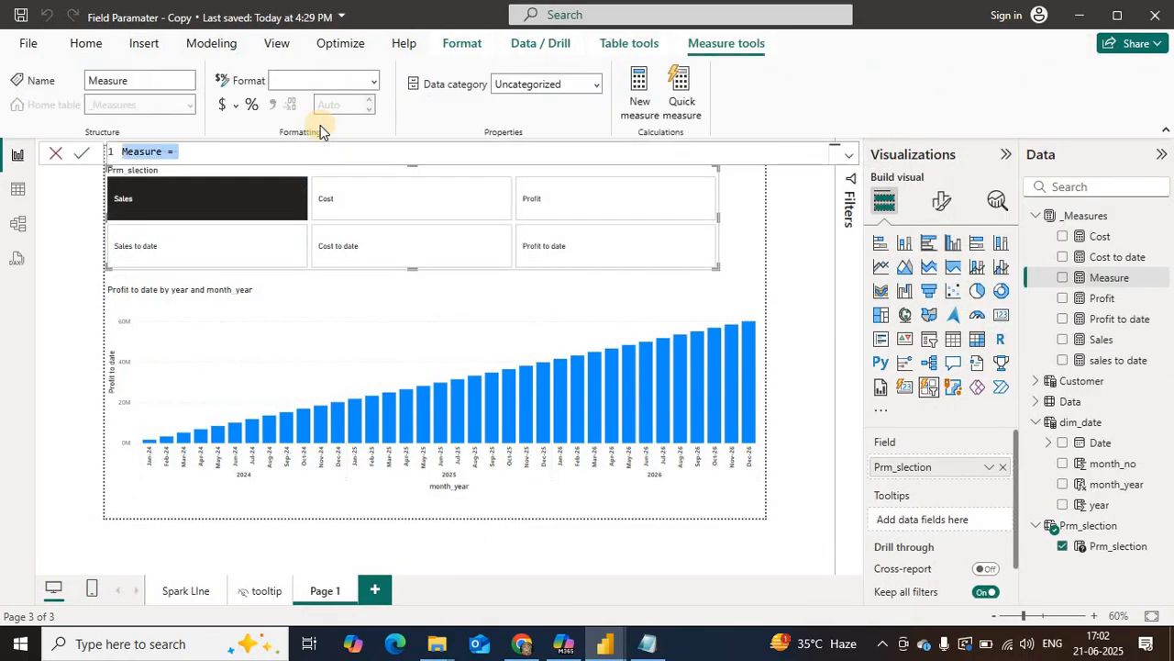
key("ctrl+v")
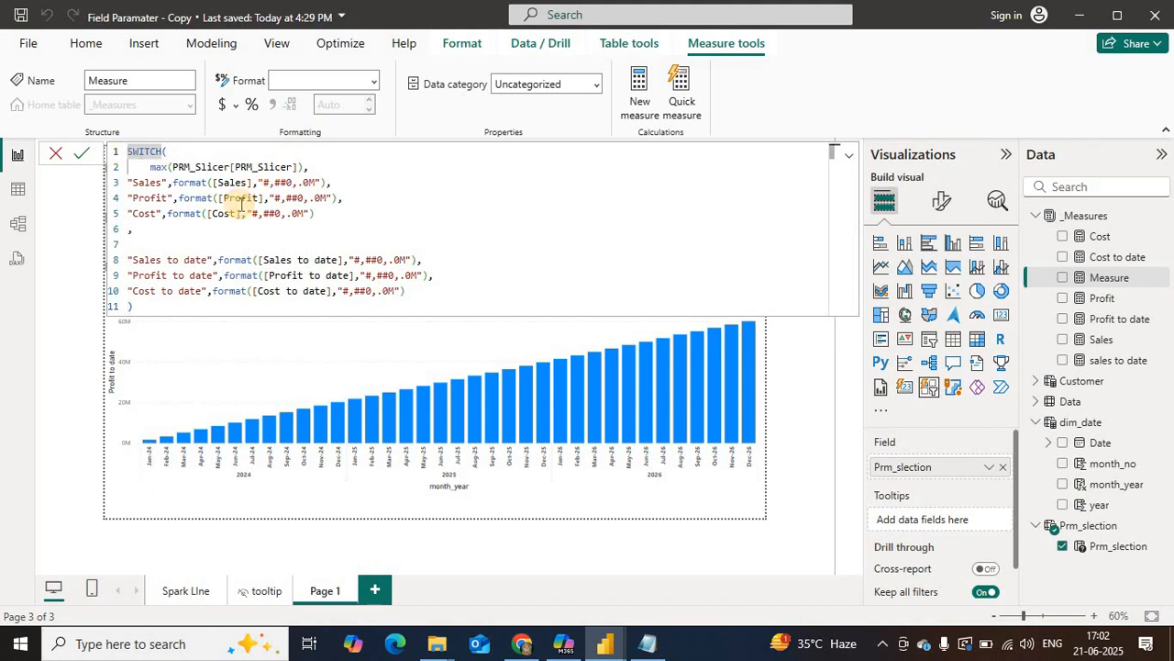
key("shift+Return")
key("shift+Return")
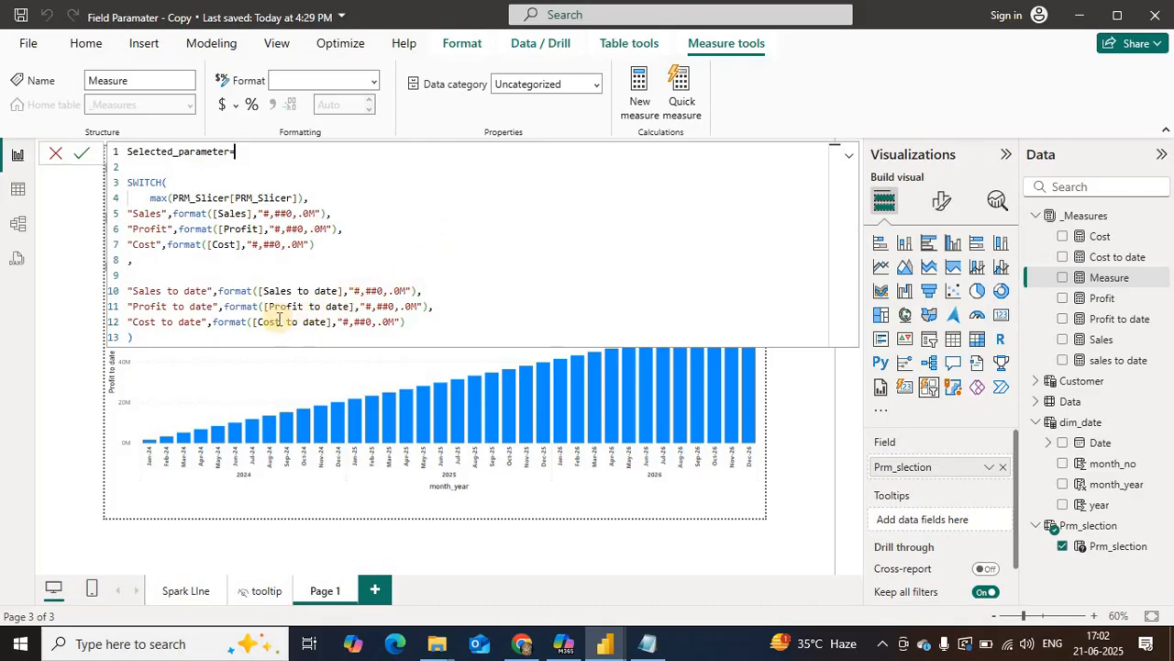
Step: Replace the column reference inside the SWITCH formula's max function with Prm_slection[Prm_slection]
left_click(514, 261)
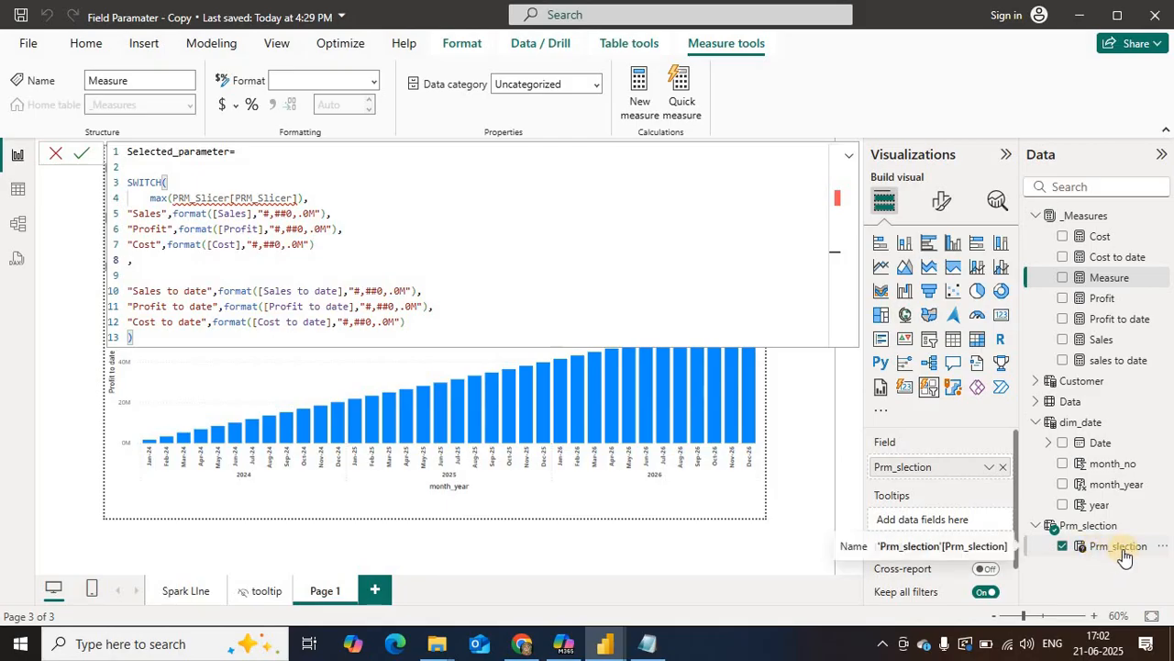
left_click(292, 198)
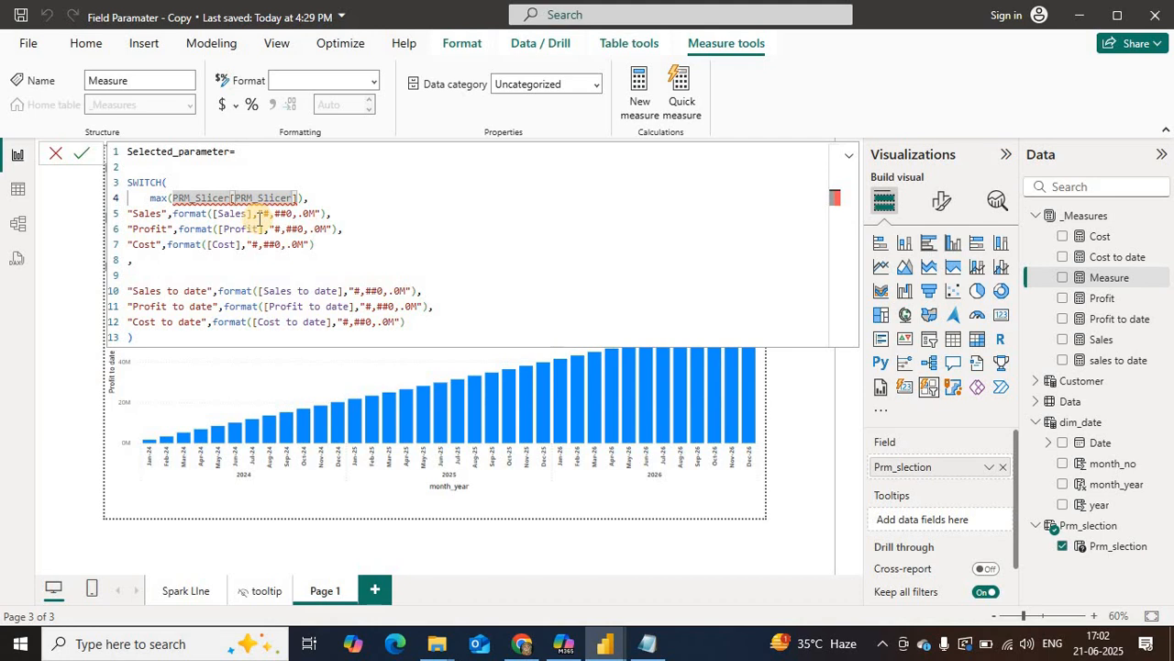
key("Delete")
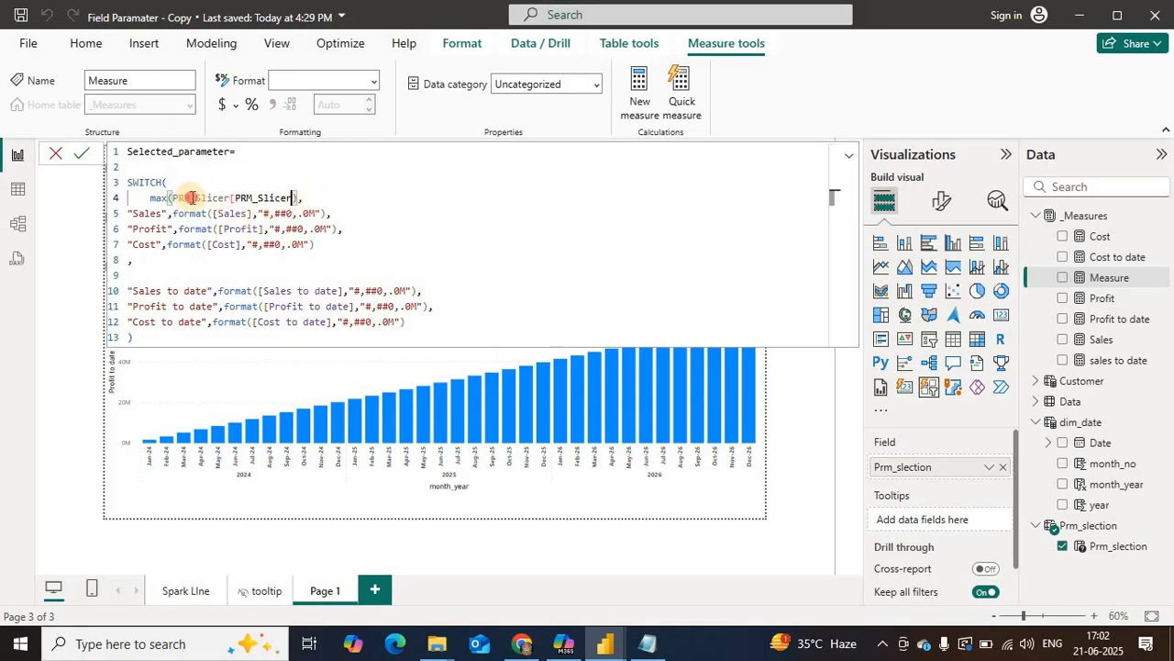
left_click_drag(192, 197, 174, 198)
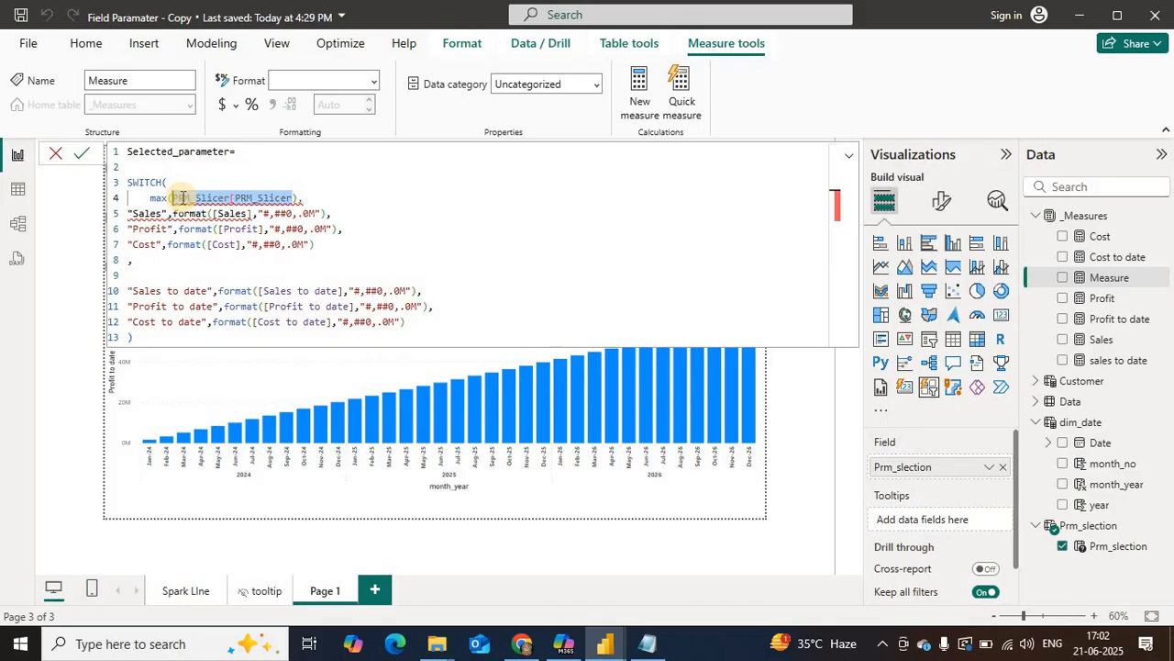
type("prm")
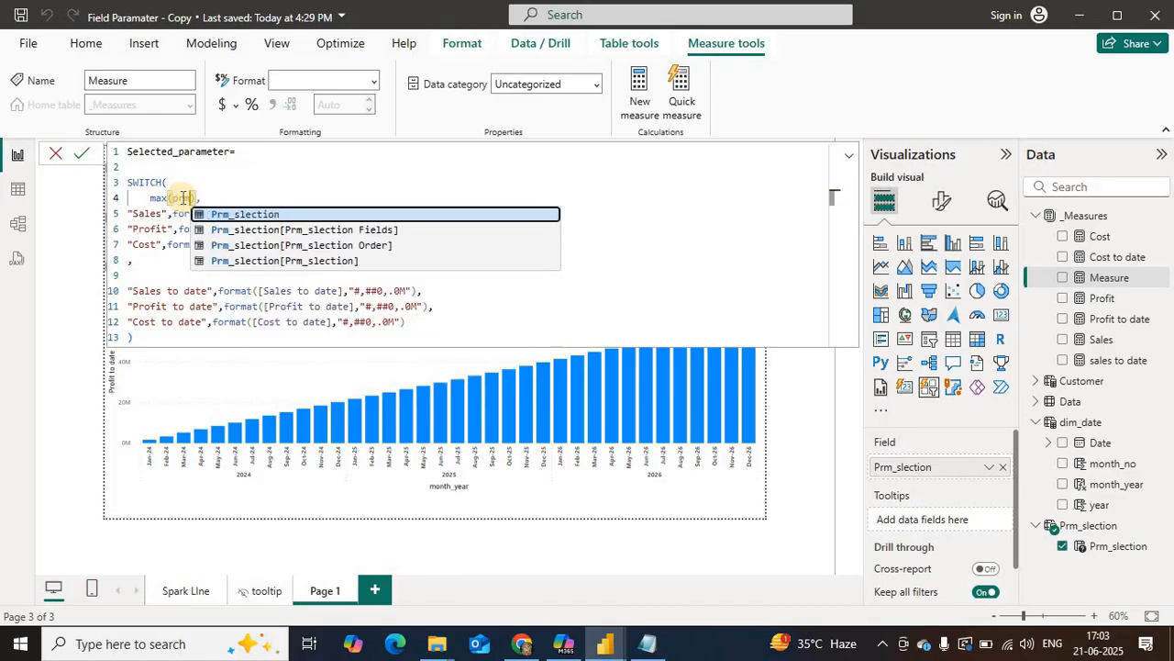
key("Down")
key("Down")
key("Down")
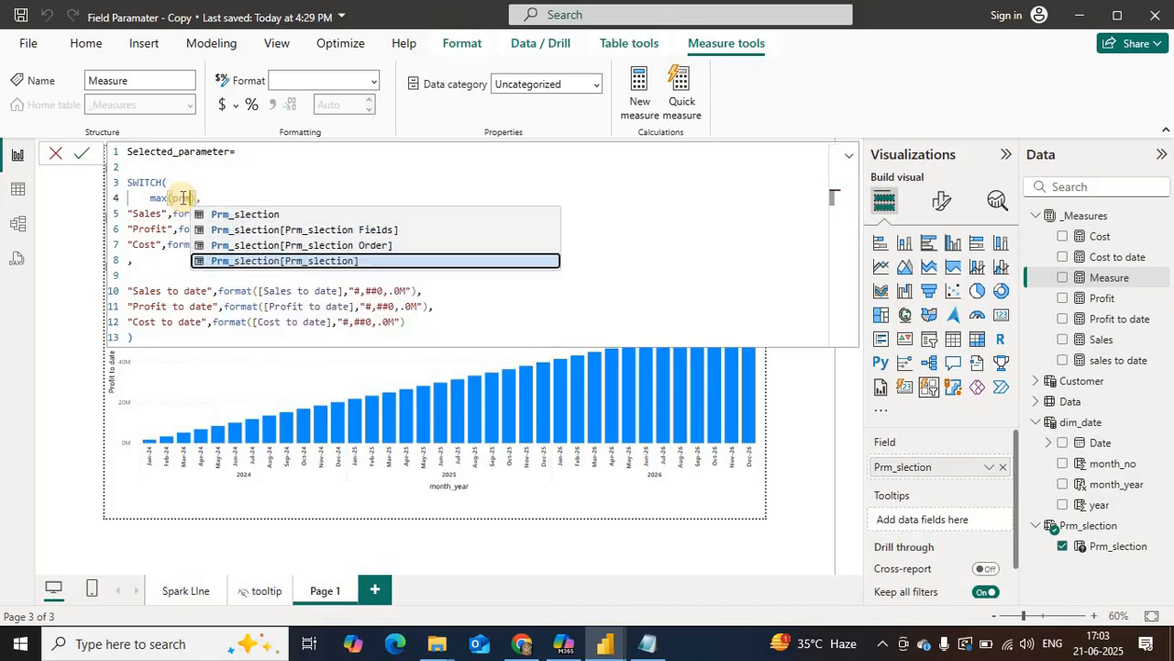
key("Tab")
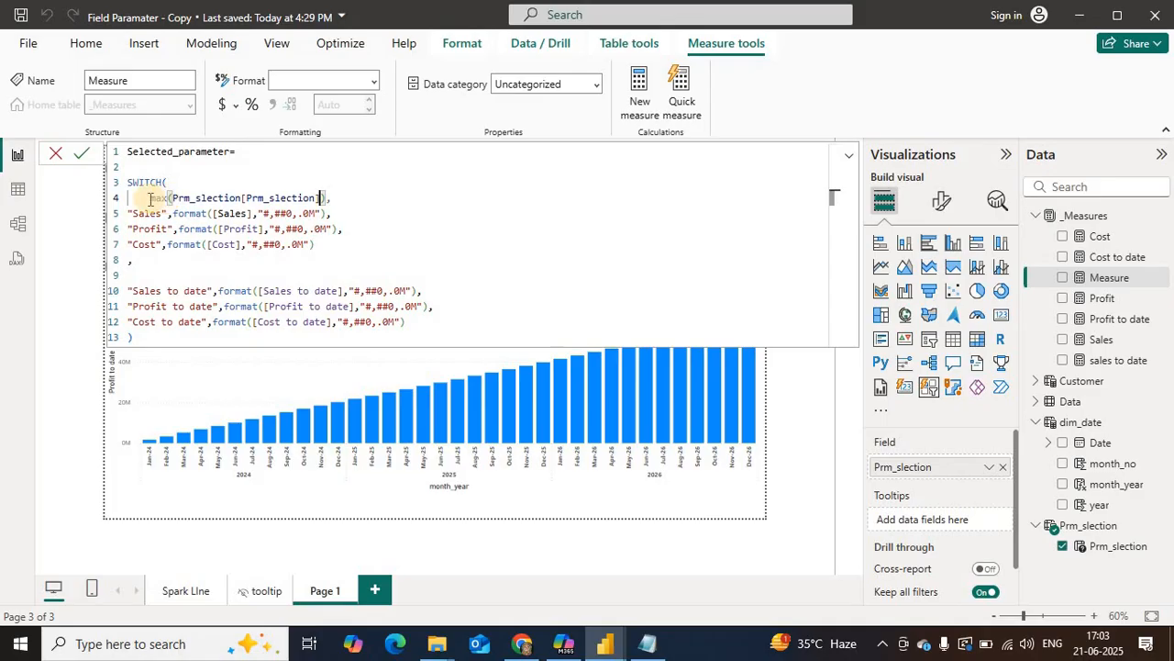
Step: Review how the SWITCH formula matches the selected parameter value to the Sales, Profit, Cost and to-date measures
left_click_drag(151, 198, 318, 198)
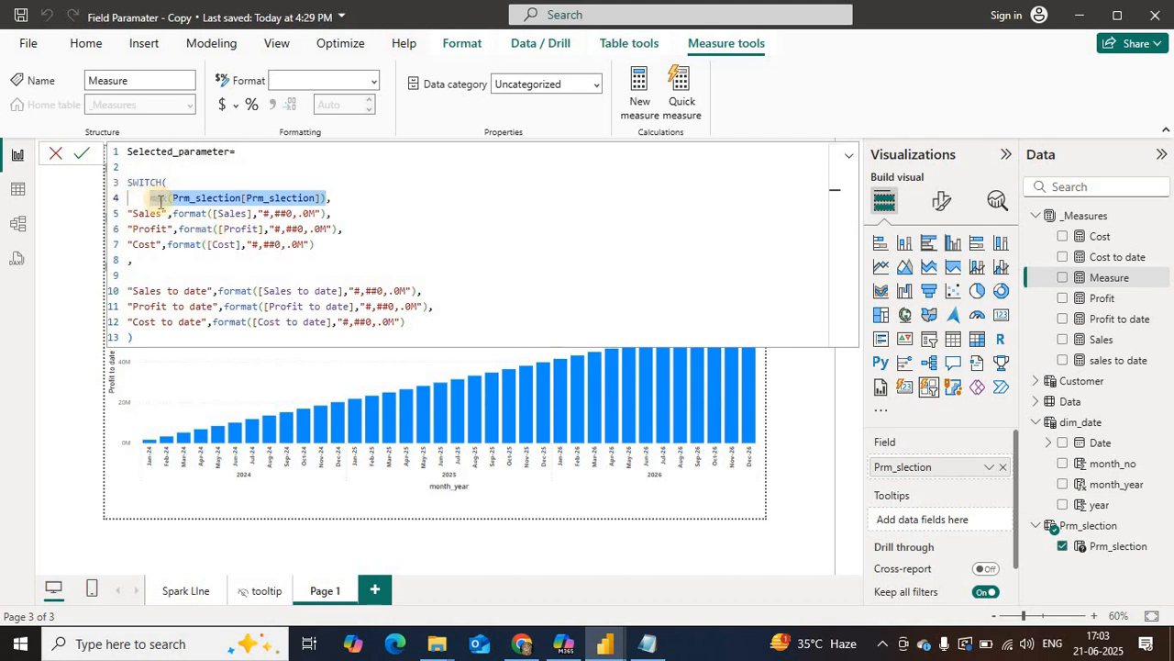
double_click(158, 197)
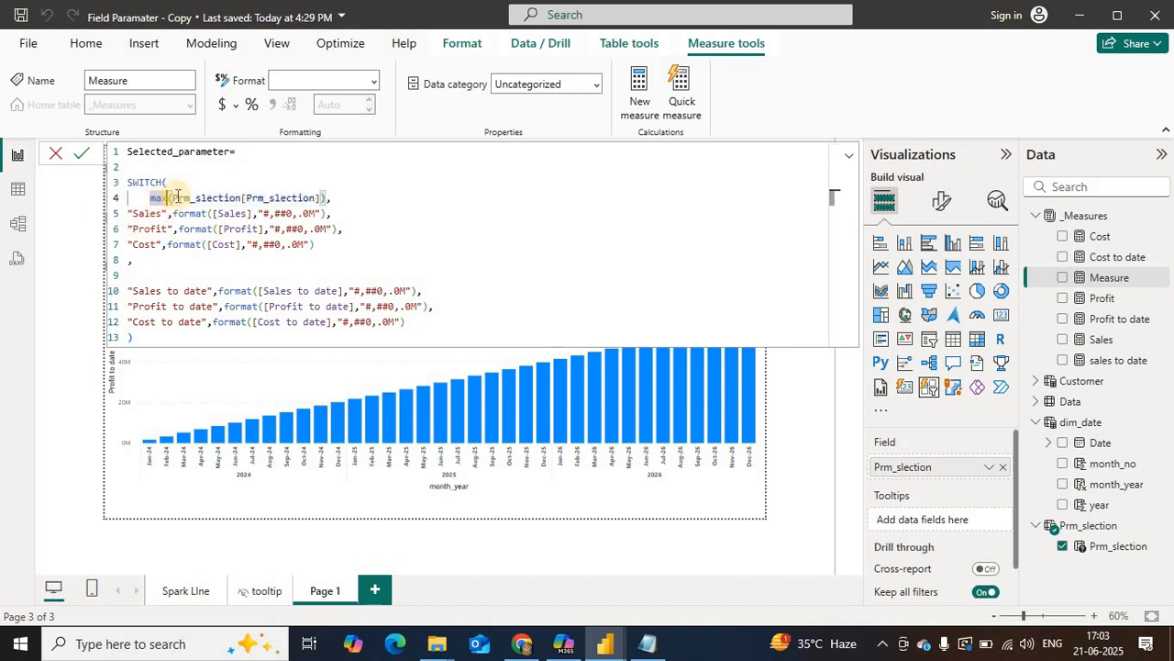
left_click(327, 196)
type(",")
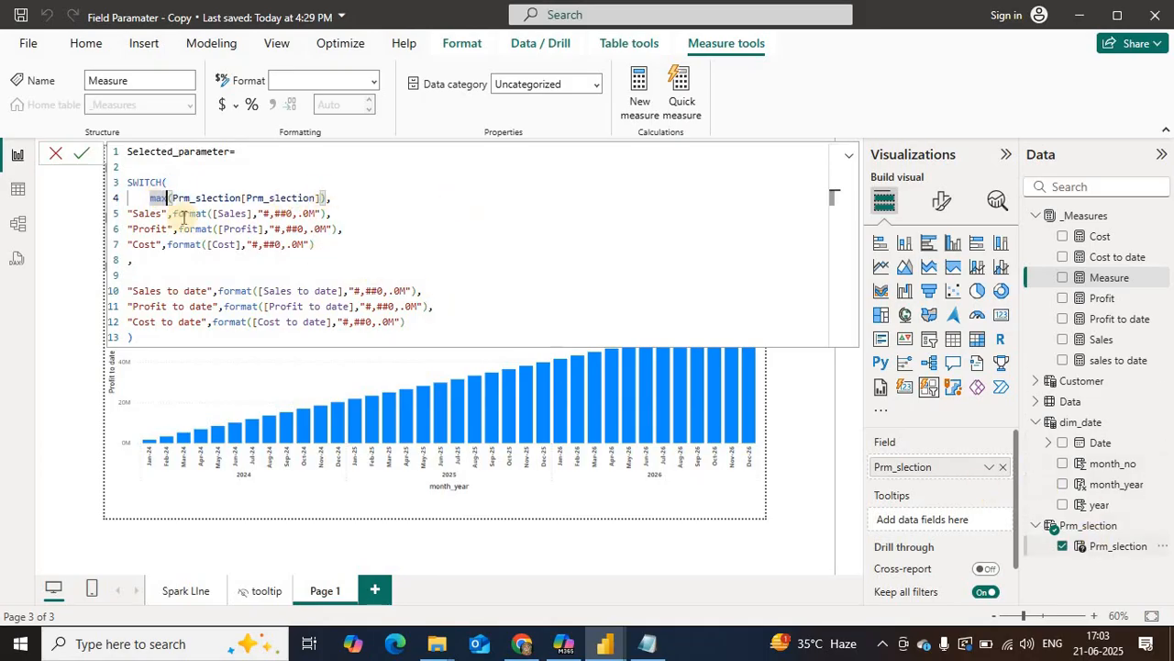
left_click(136, 211)
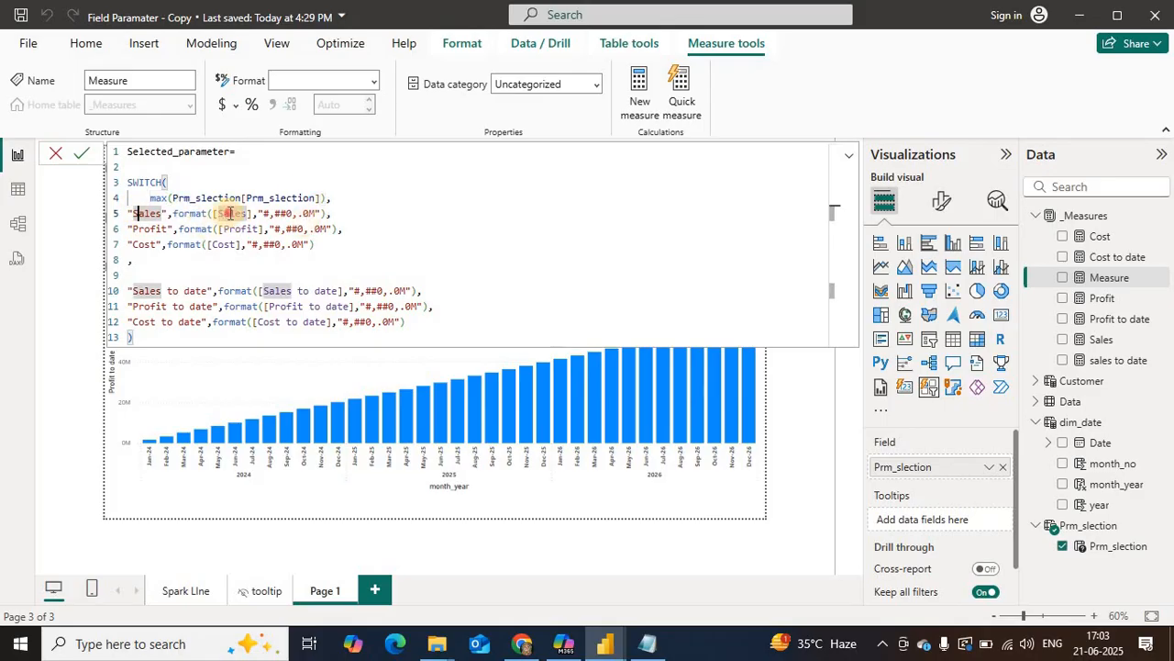
double_click(229, 213)
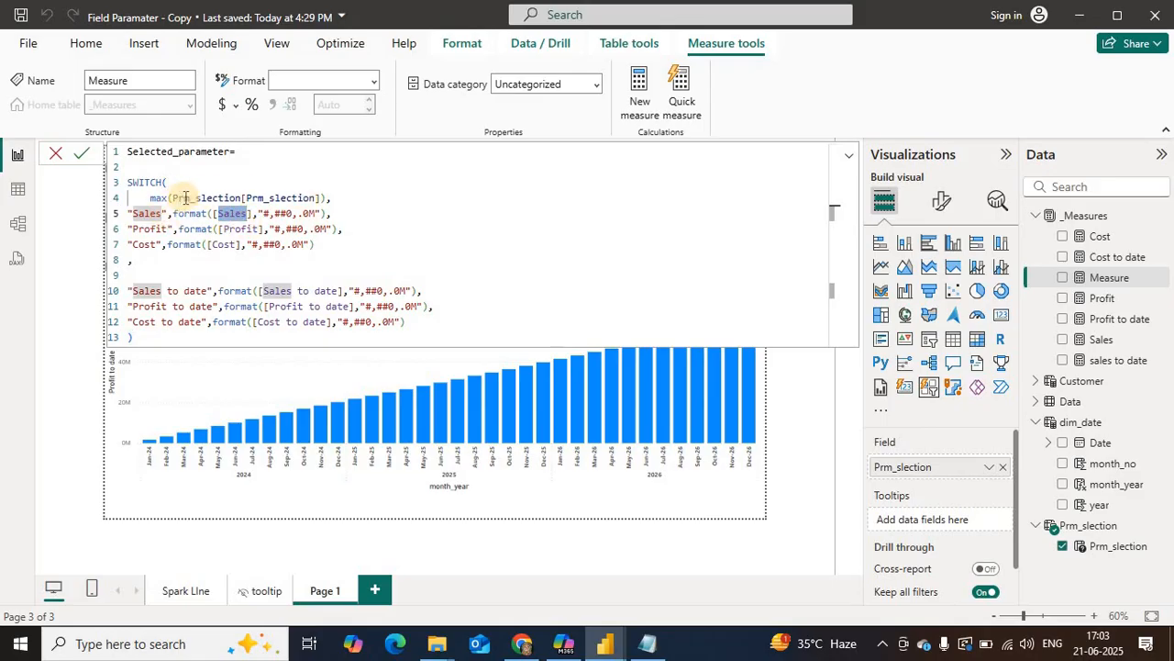
double_click(197, 197)
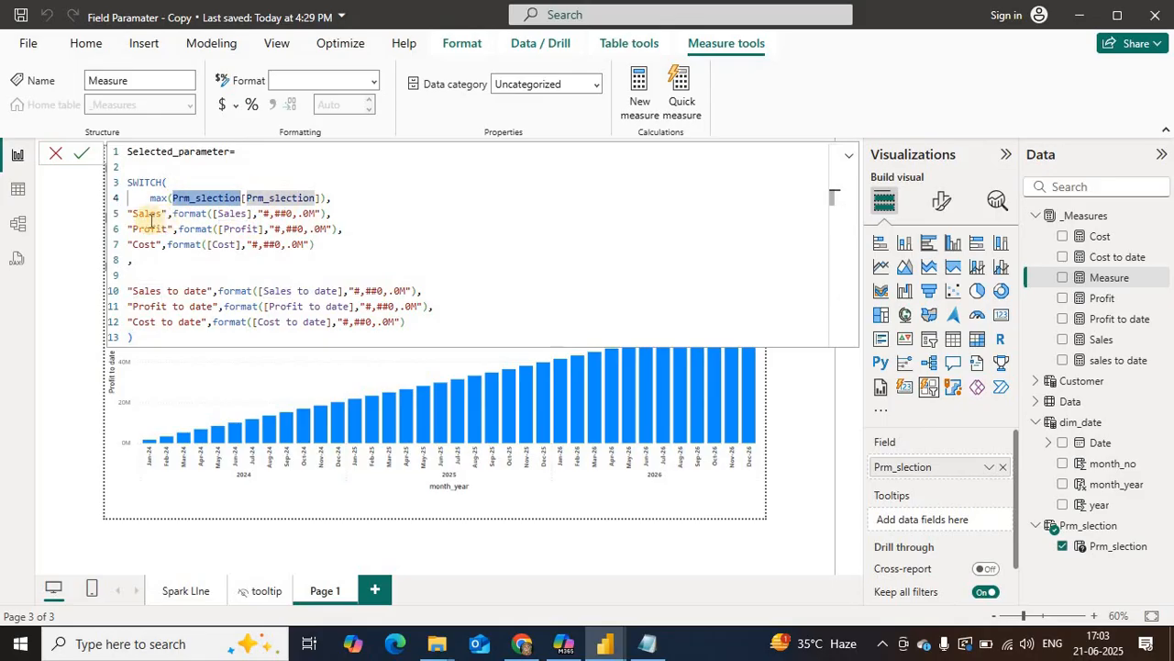
double_click(148, 213)
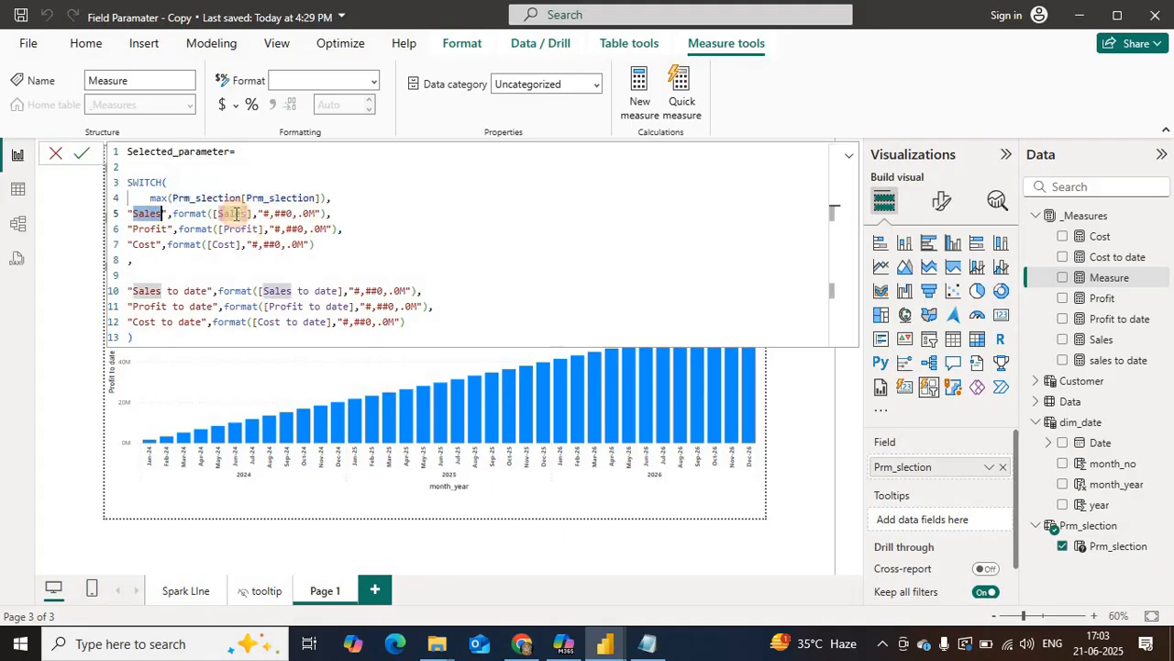
double_click(233, 214)
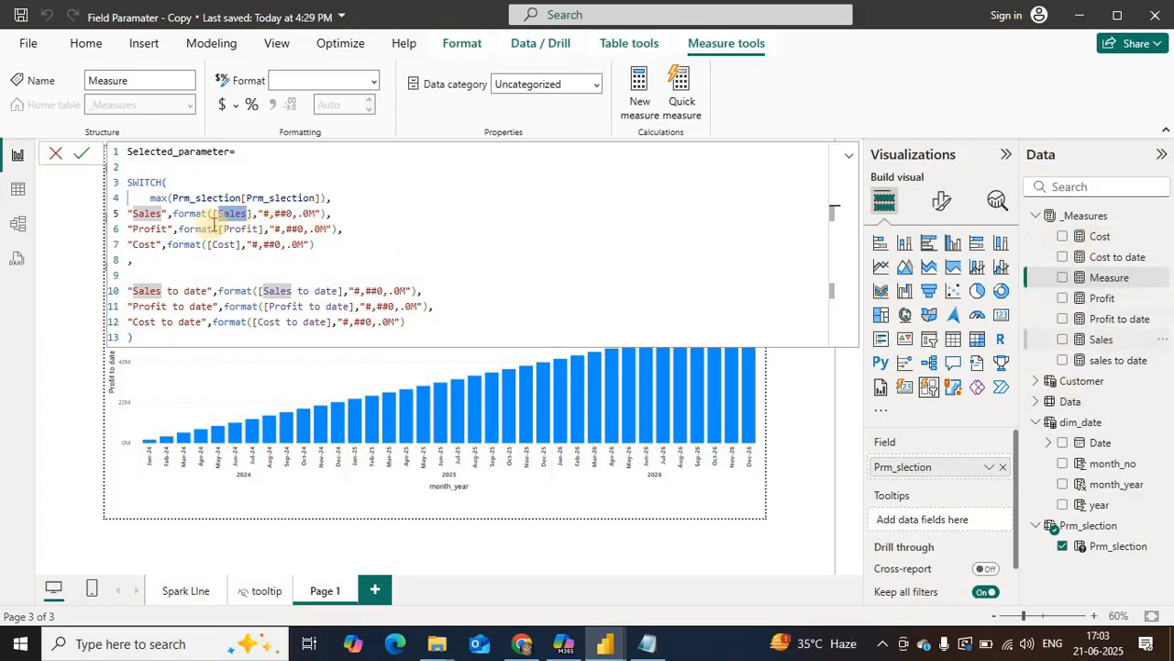
double_click(243, 228)
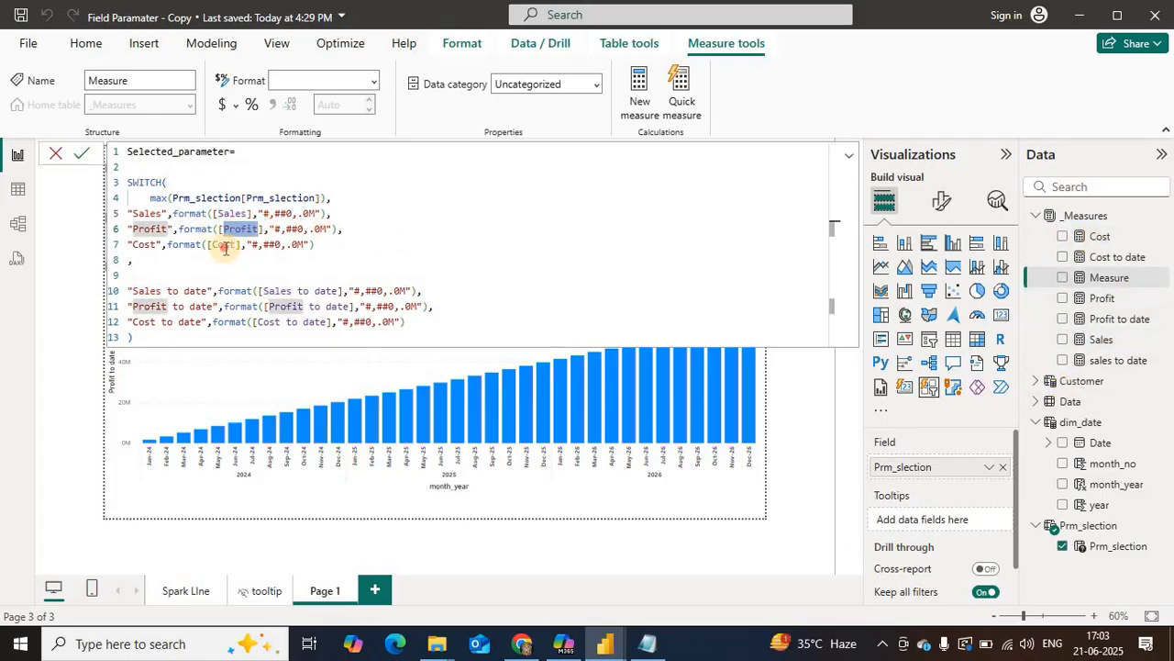
double_click(225, 245)
double_click(277, 291)
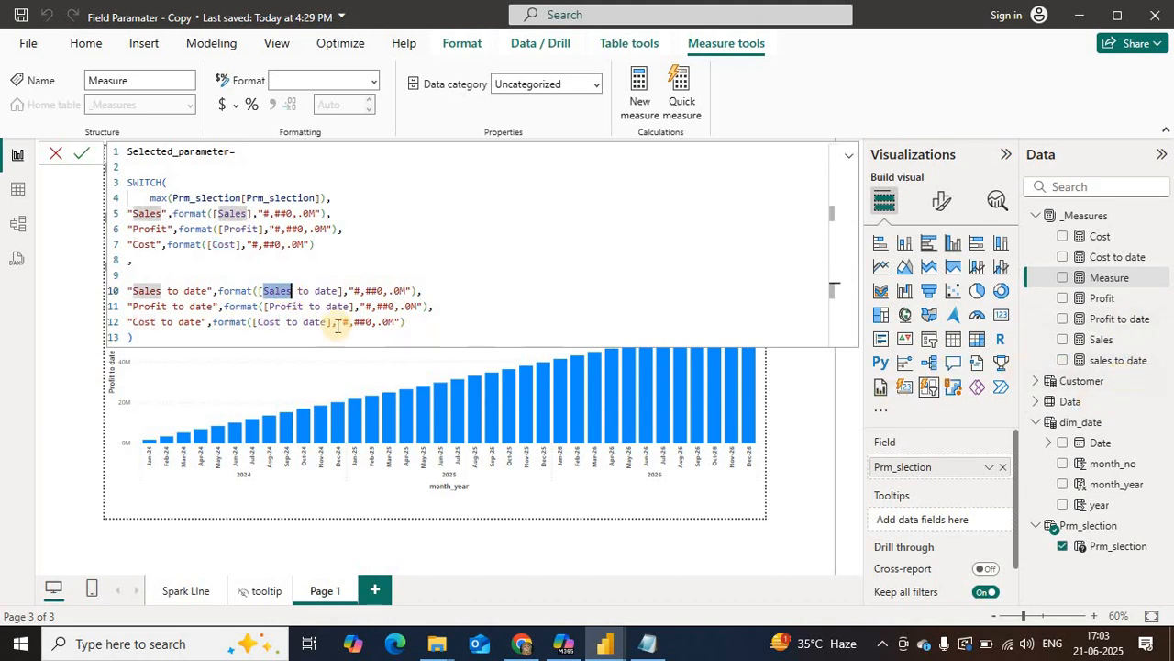
left_click(279, 306)
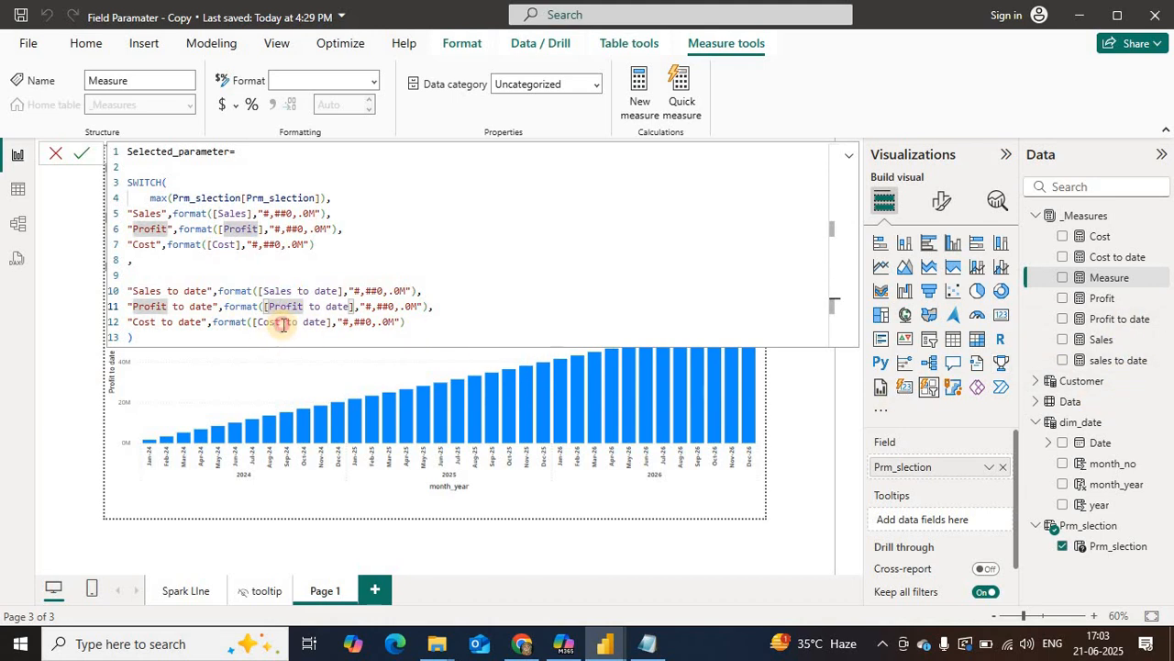
left_click(280, 322)
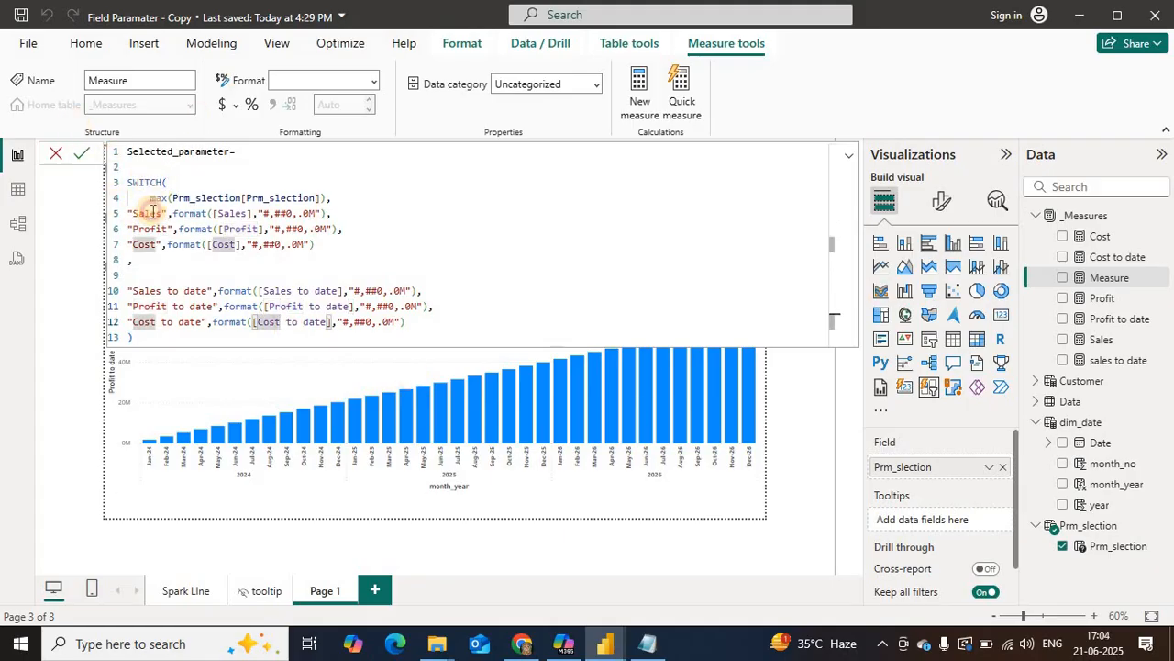
Step: Examine the format function on the Sales line, including its "#,##0,.0M" format string
left_click(152, 212)
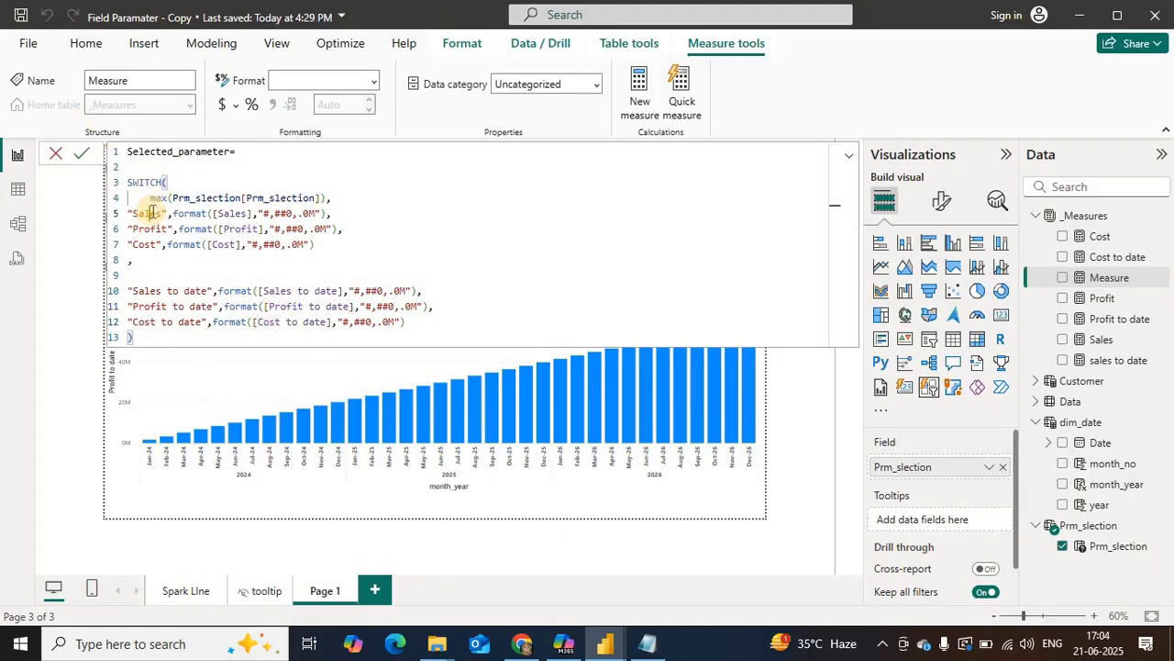
left_click(212, 213)
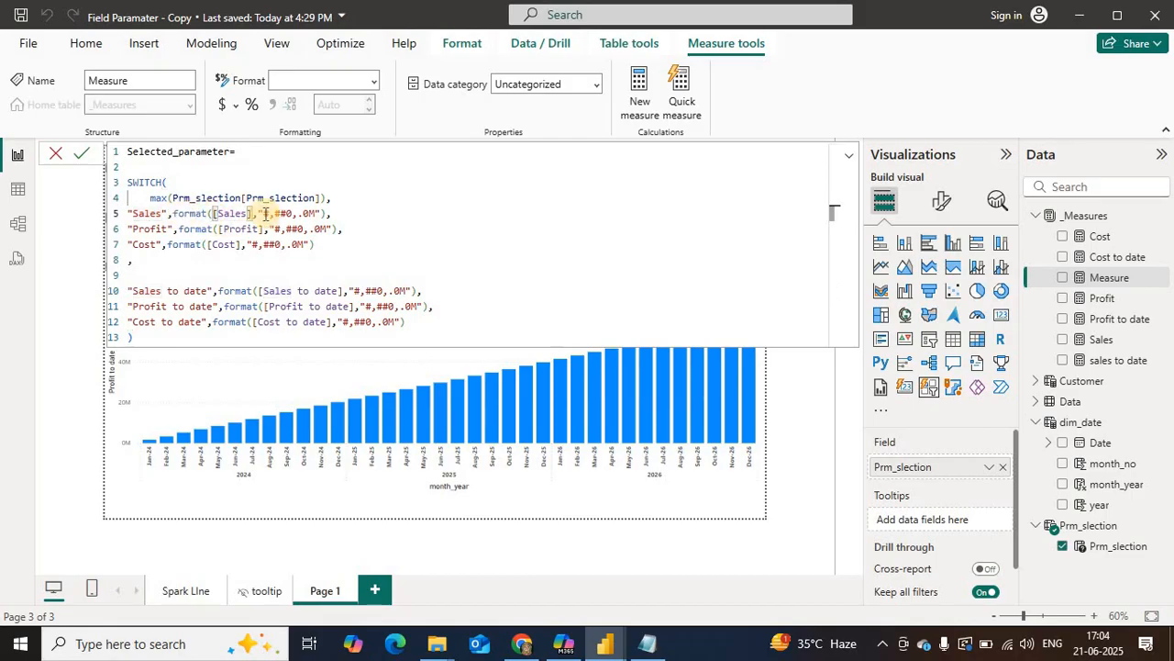
left_click_drag(262, 213, 321, 213)
left_click(276, 217)
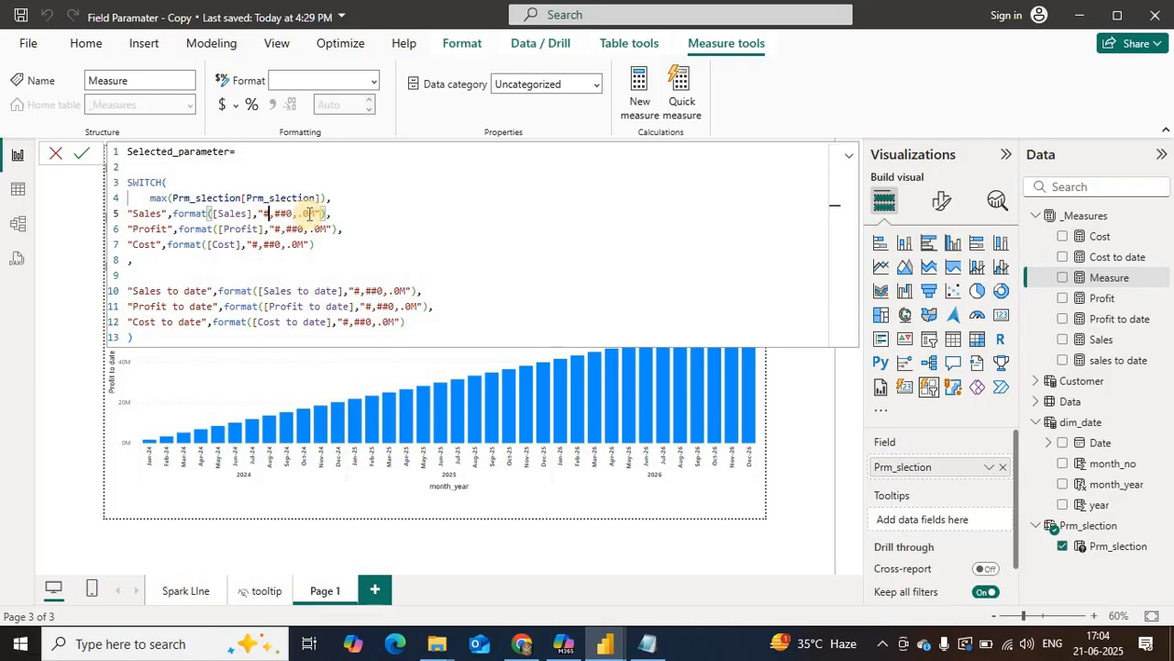
Step: Examine the "#,##0" digit part and the ".0M" suffix of the Sales format string separately
double_click(310, 213)
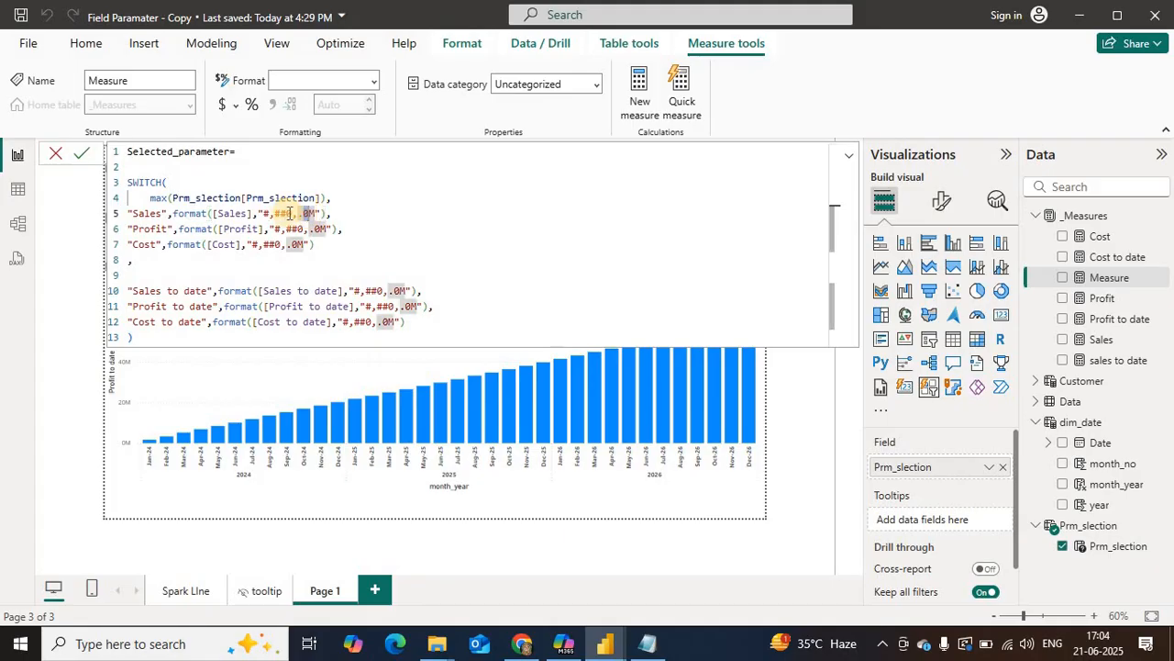
left_click_drag(264, 213, 292, 214)
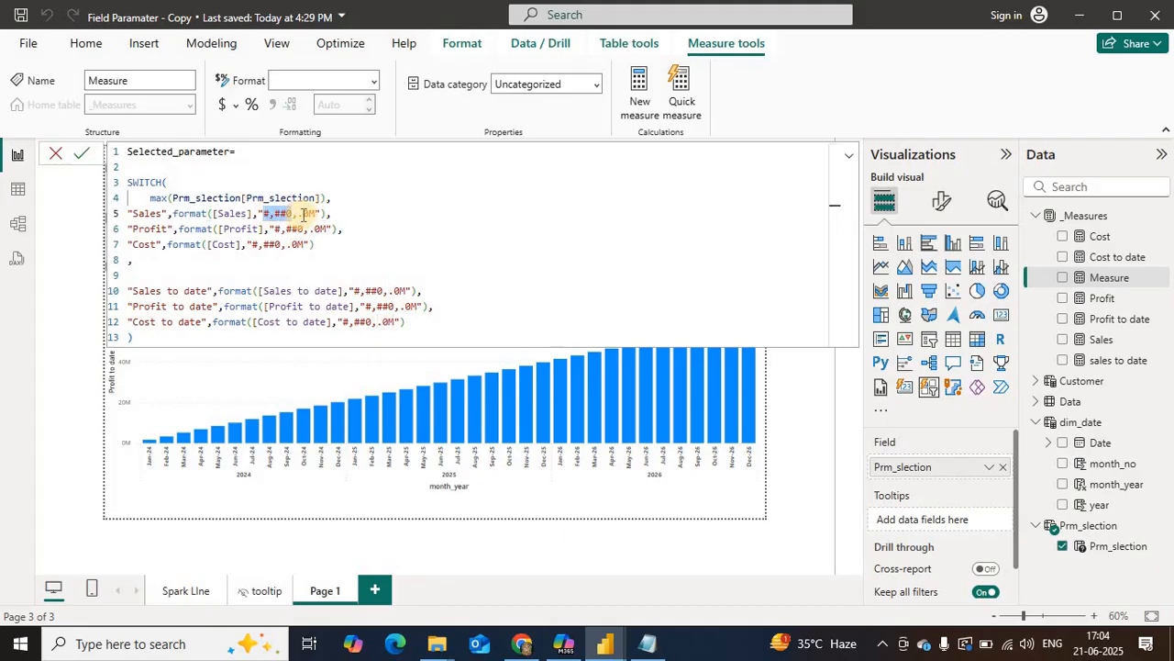
double_click(310, 213)
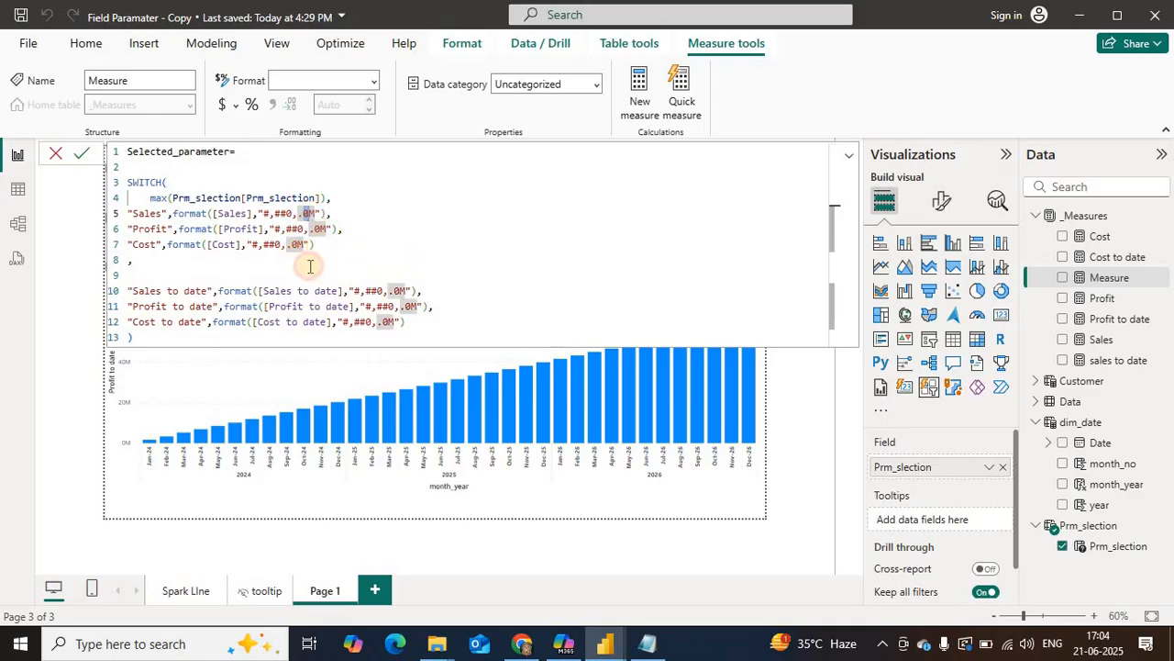
left_click(316, 245)
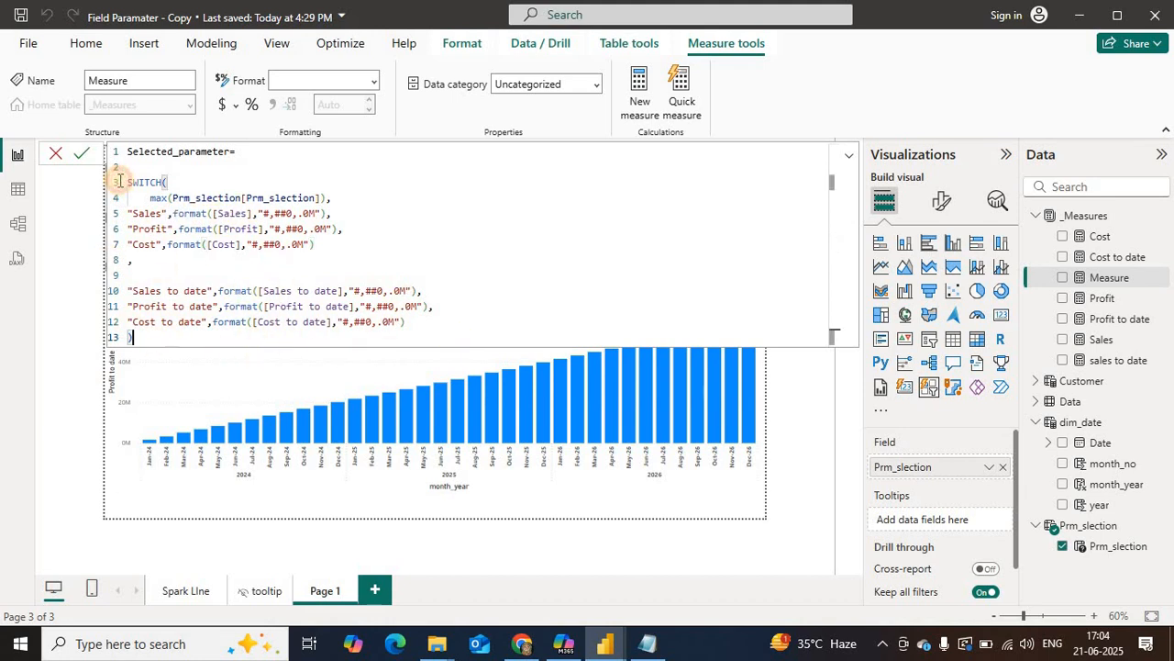
Step: Review the complete SWITCH expression, collapse the formula editor, and commit the Selected_parameter measure
left_click_drag(127, 181, 134, 337)
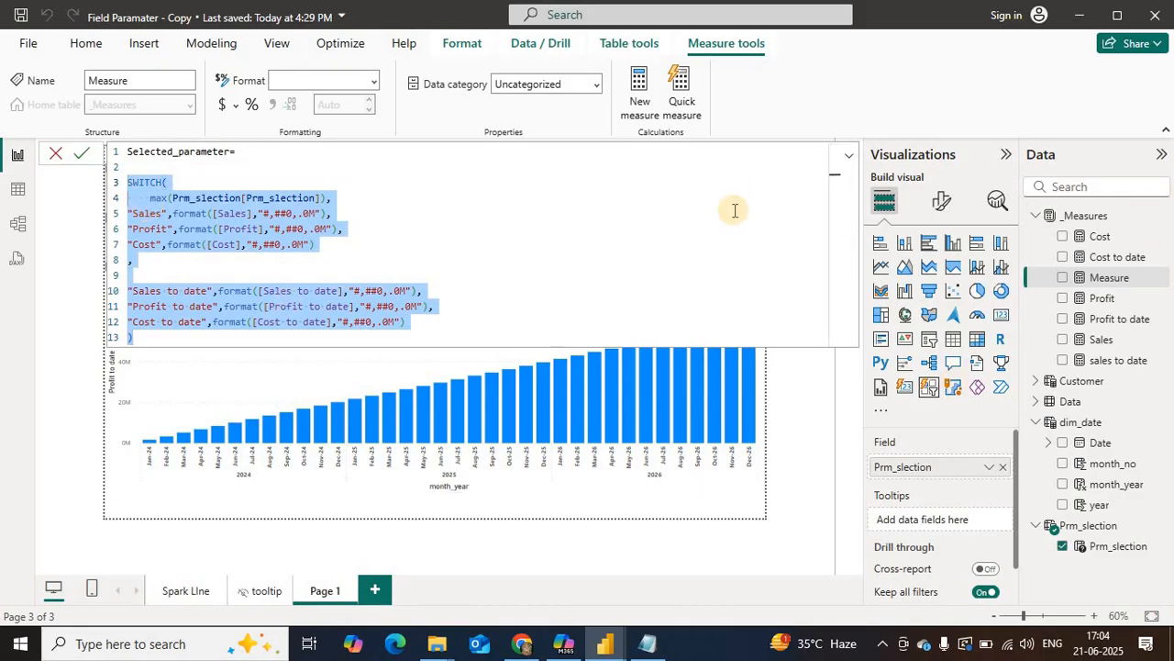
left_click(554, 226)
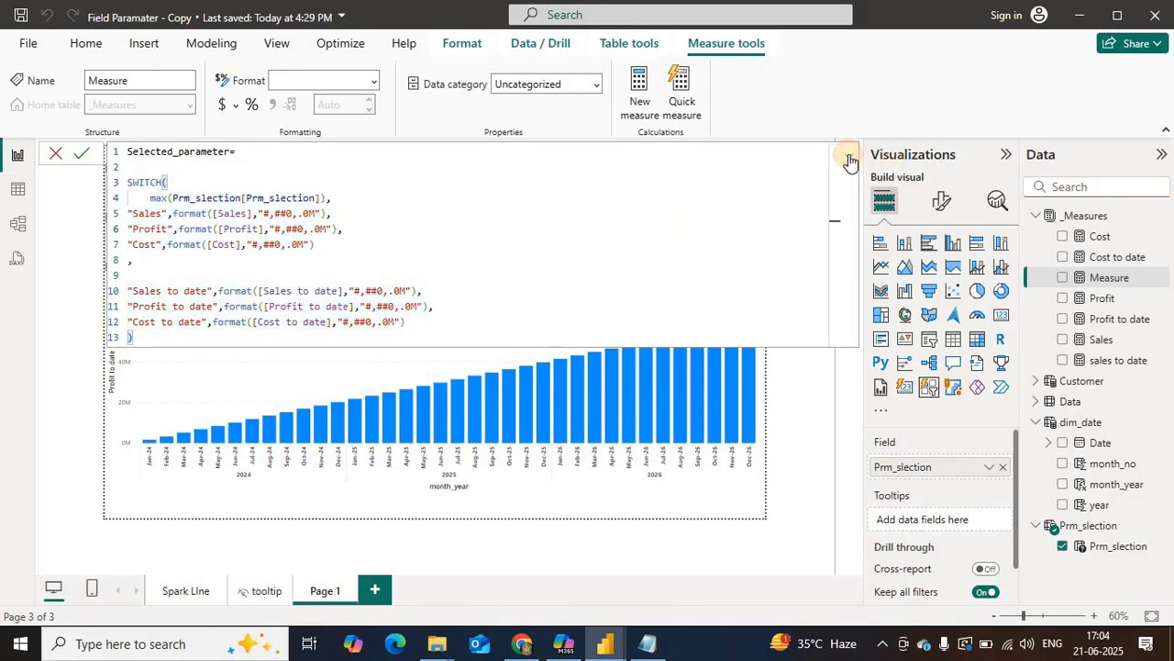
left_click(848, 156)
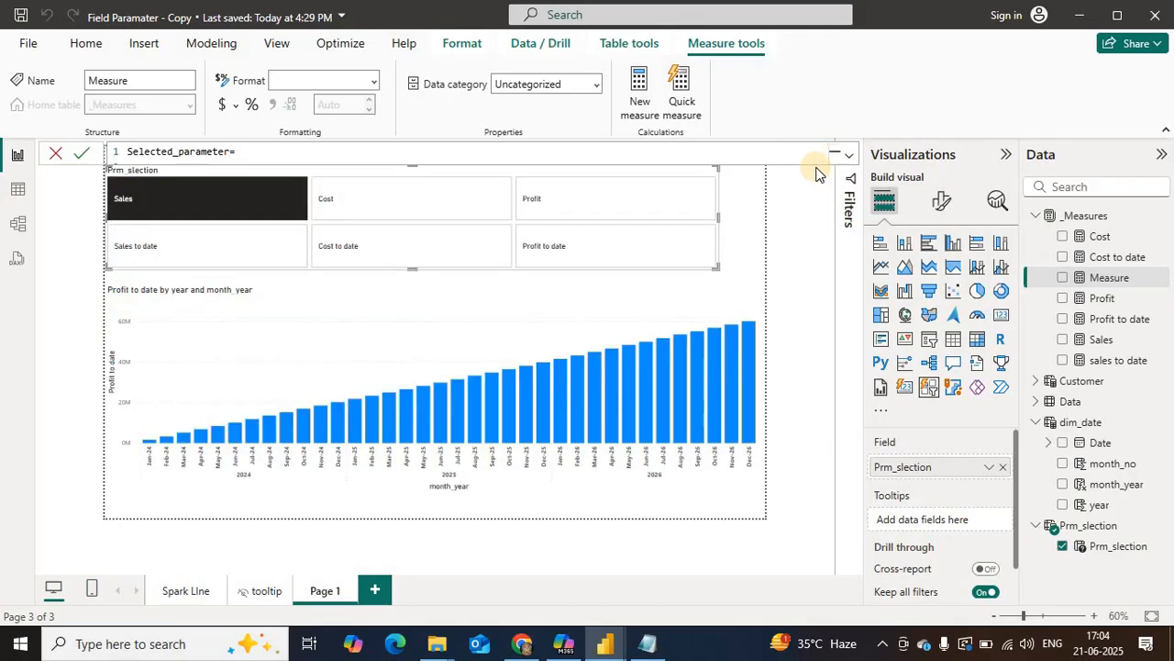
left_click(89, 155)
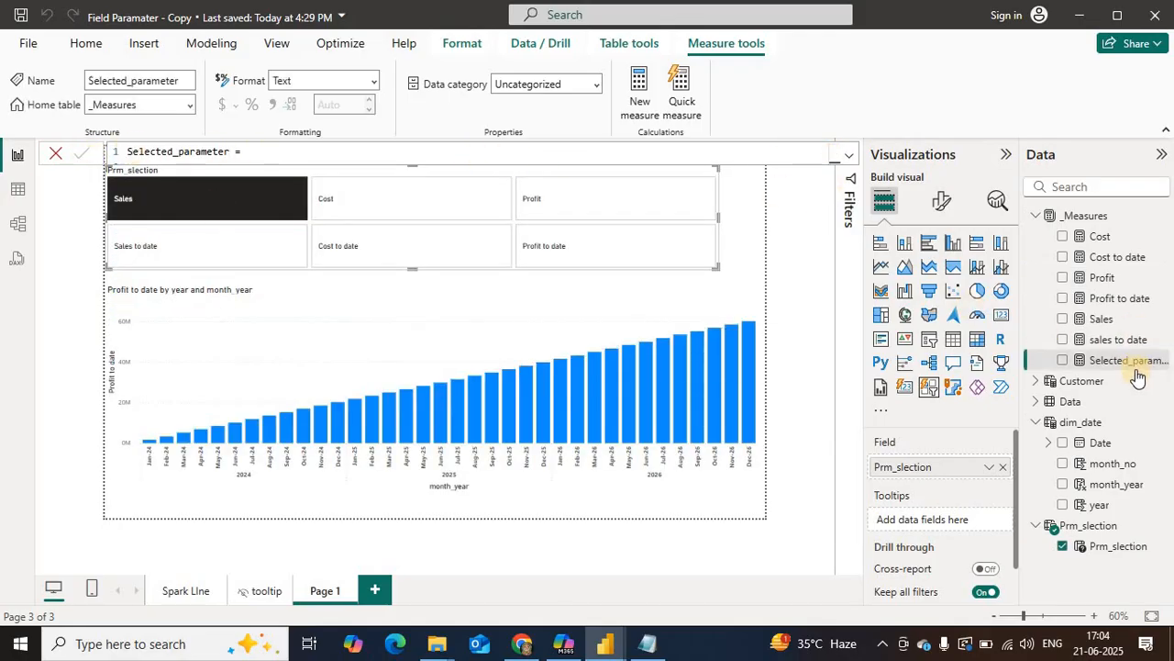
Step: Replace Profit to date on the column chart's Y-axis with the Prm_slection field parameter
left_click(736, 483)
left_click_drag(1119, 363, 1109, 373)
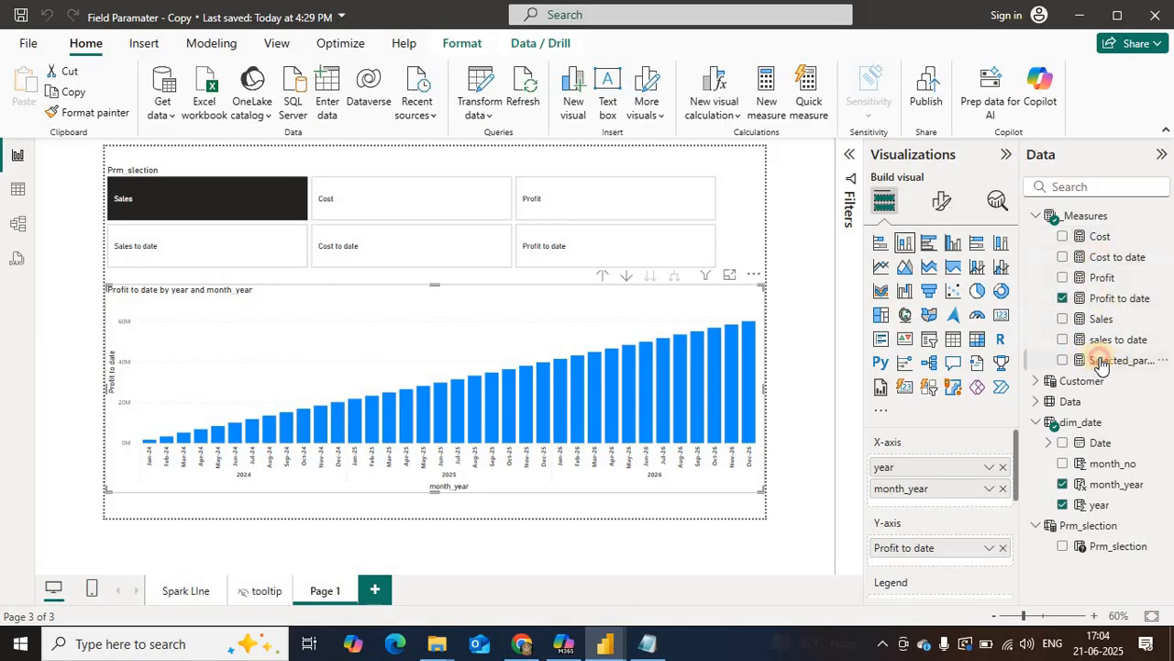
left_click_drag(1101, 364, 963, 573)
left_click(1003, 547)
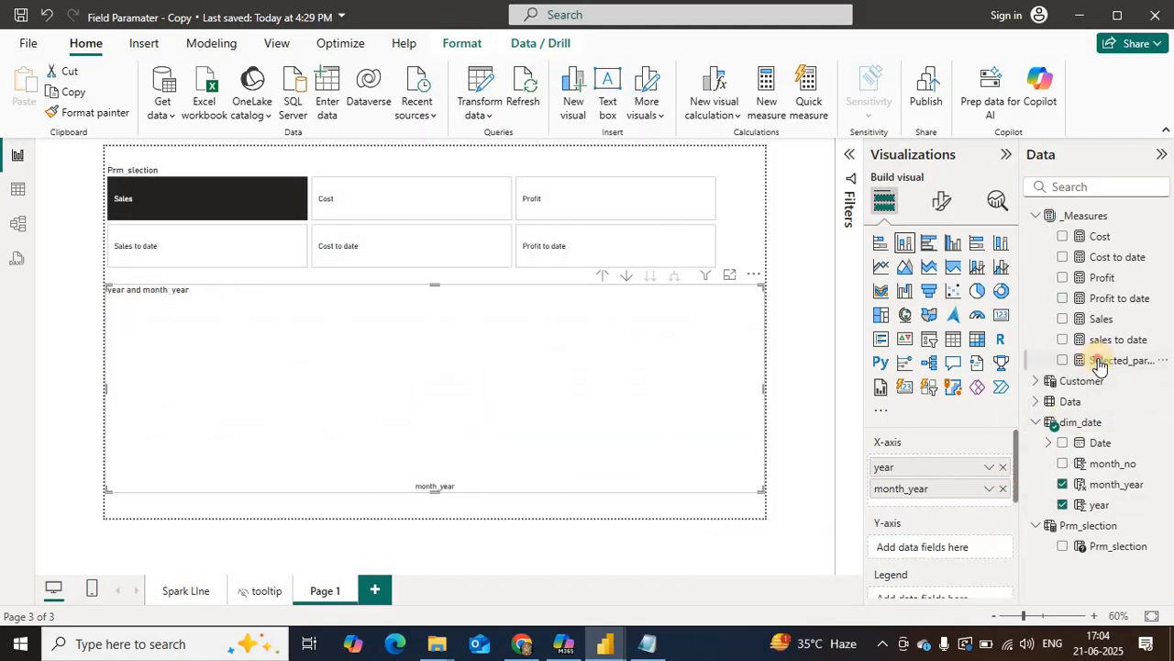
left_click_drag(1101, 365, 964, 536)
left_click(1101, 362)
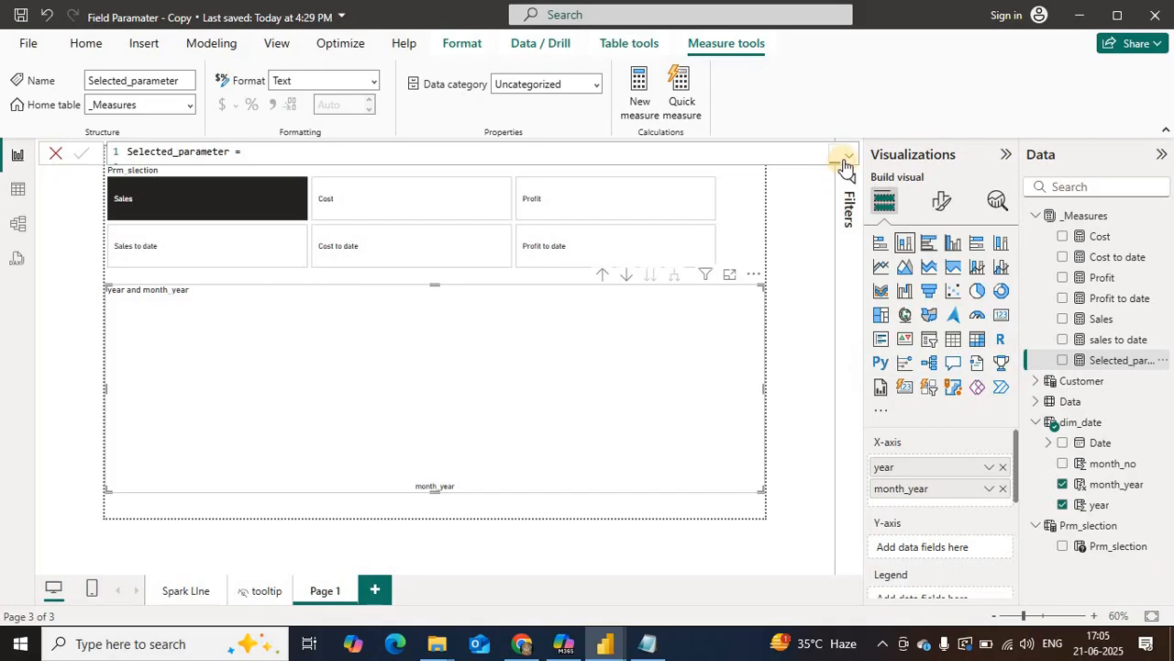
left_click_drag(1104, 550, 951, 553)
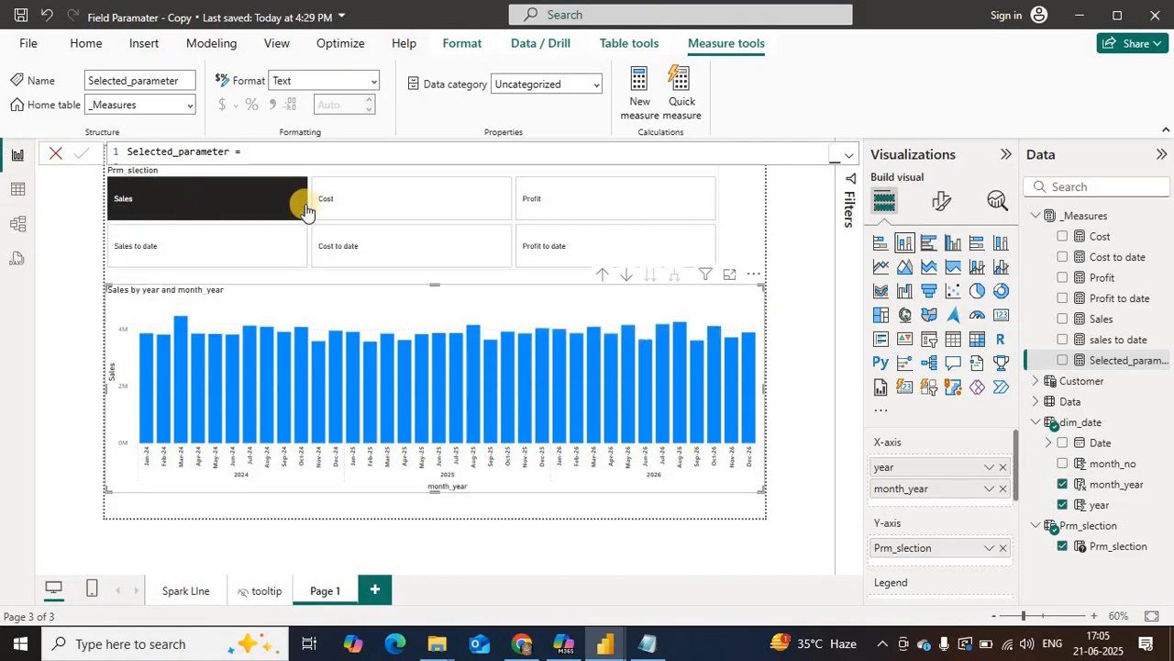
Step: Check the chart by switching the slicer through Cost, Profit, Sales to date, Cost to date and Profit to date
left_click(343, 197)
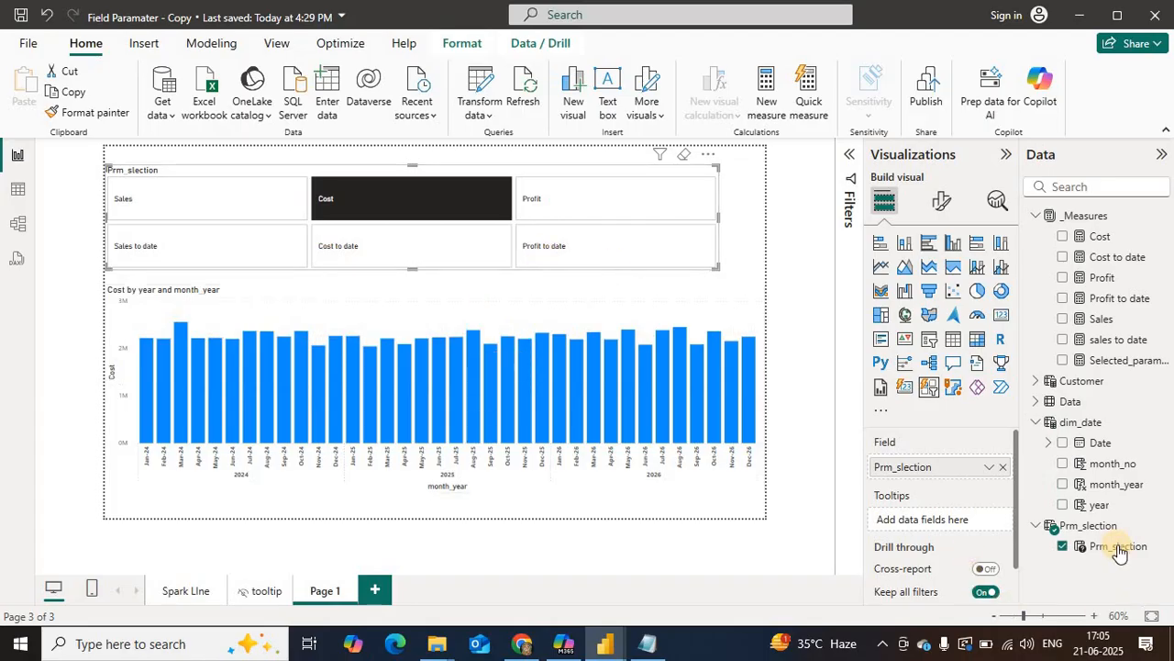
left_click(541, 201)
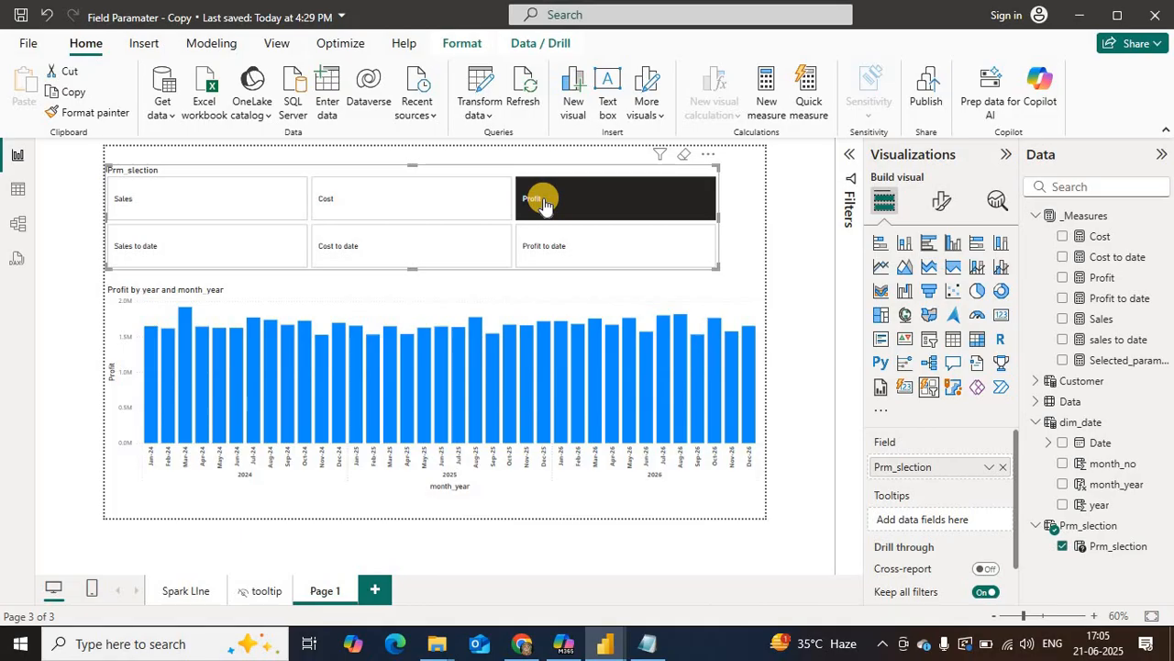
left_click(136, 249)
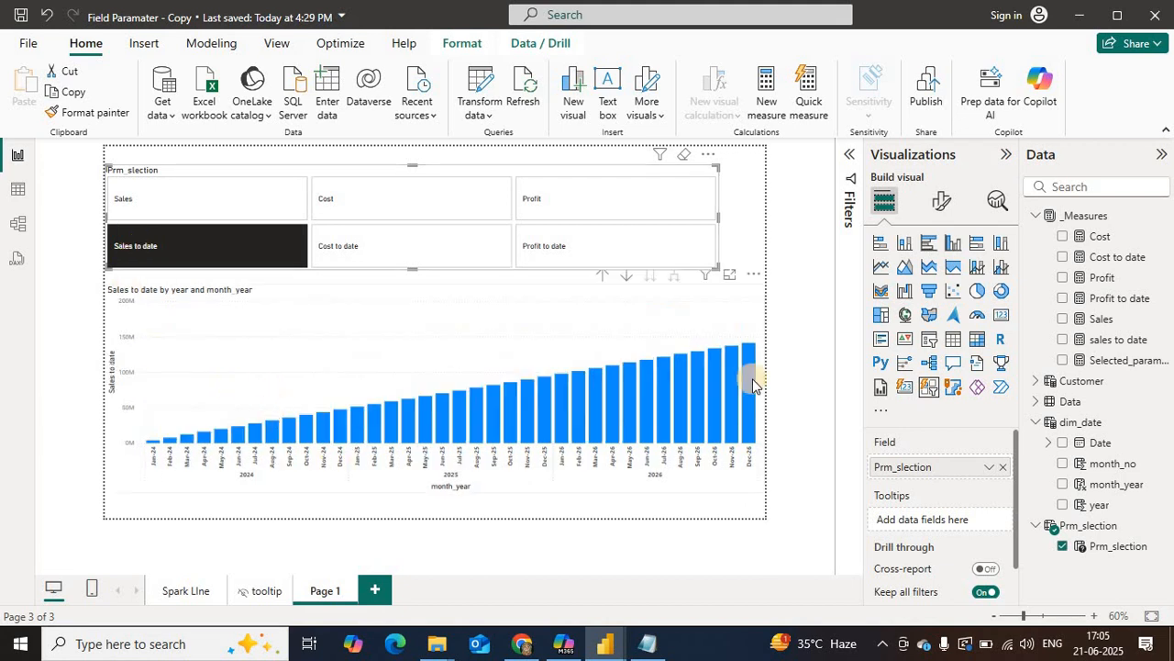
left_click(328, 242)
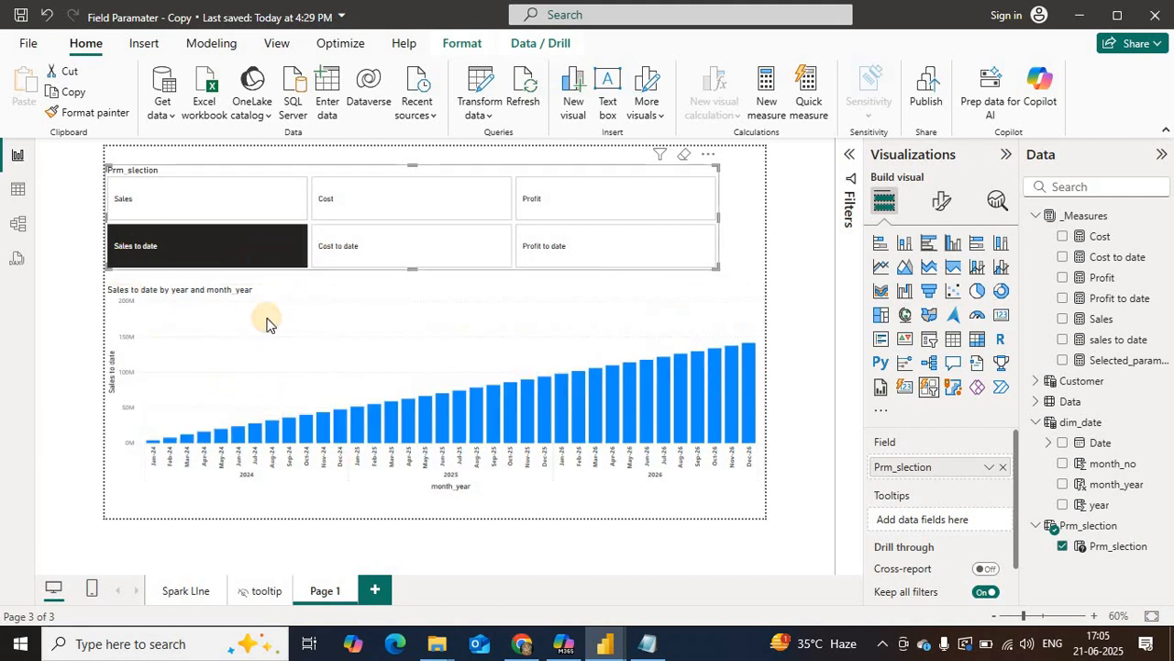
left_click(541, 240)
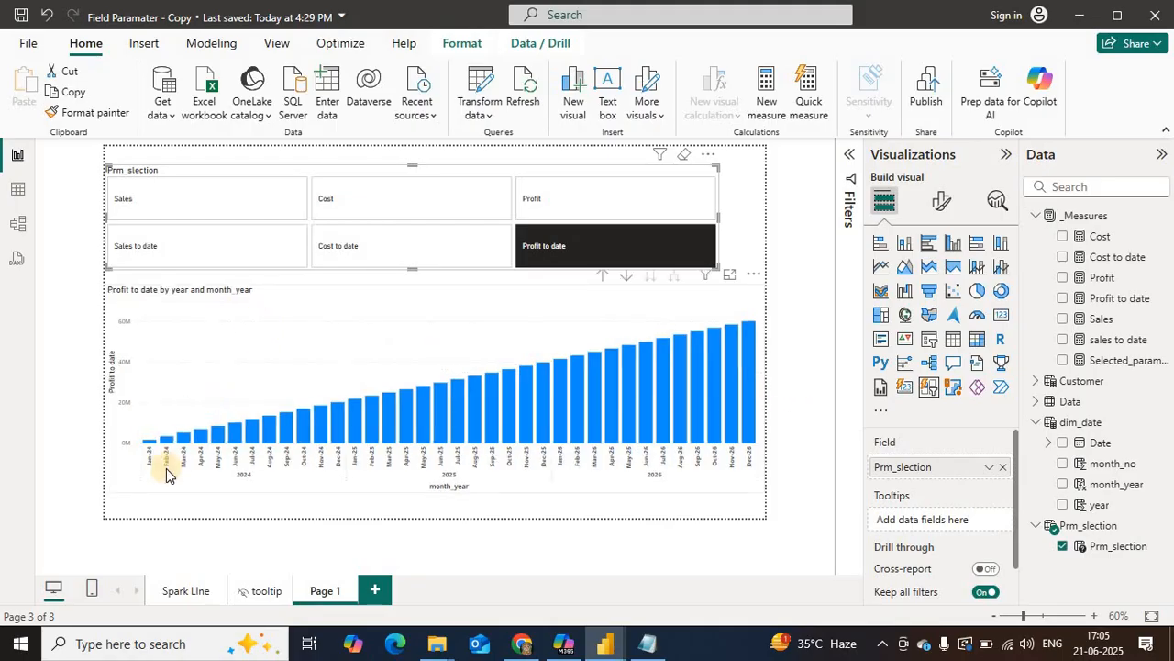
Step: Set the Prm_slection slicer's callout value state to Selected and turn on the label for it
left_click(138, 171)
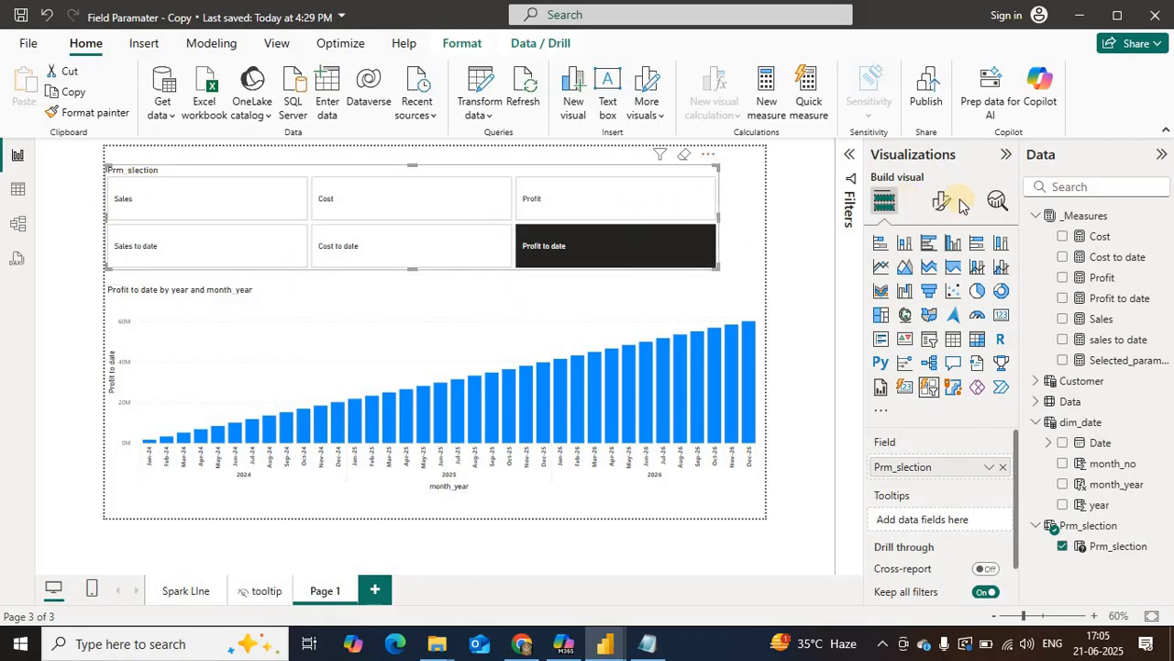
left_click(927, 209)
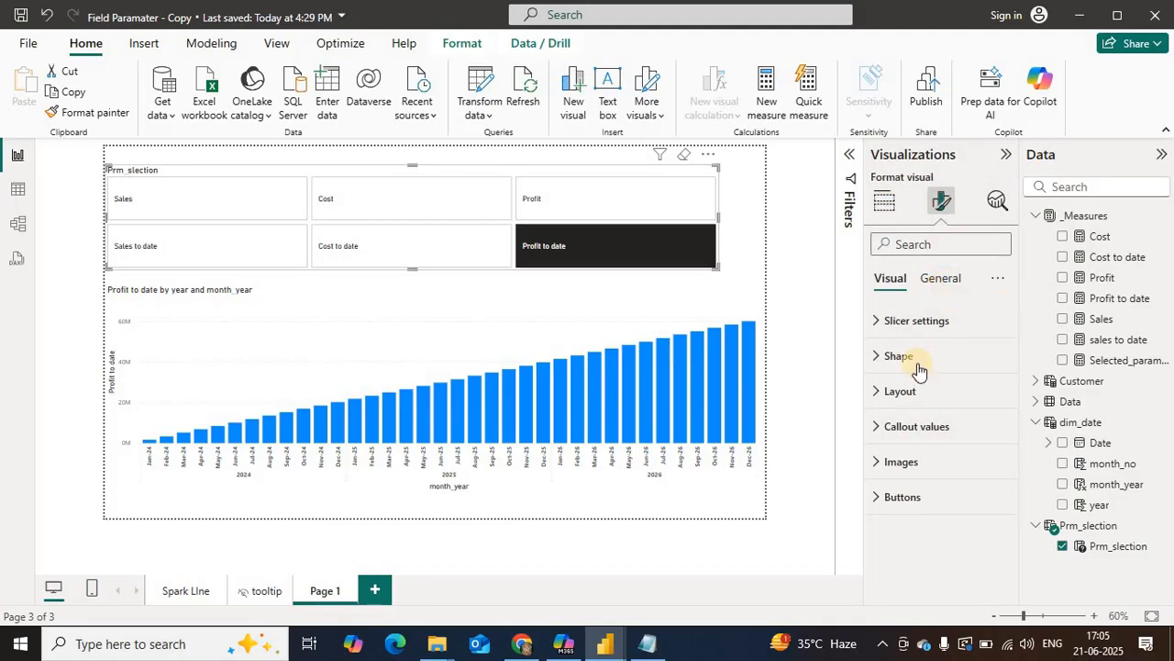
left_click(993, 427)
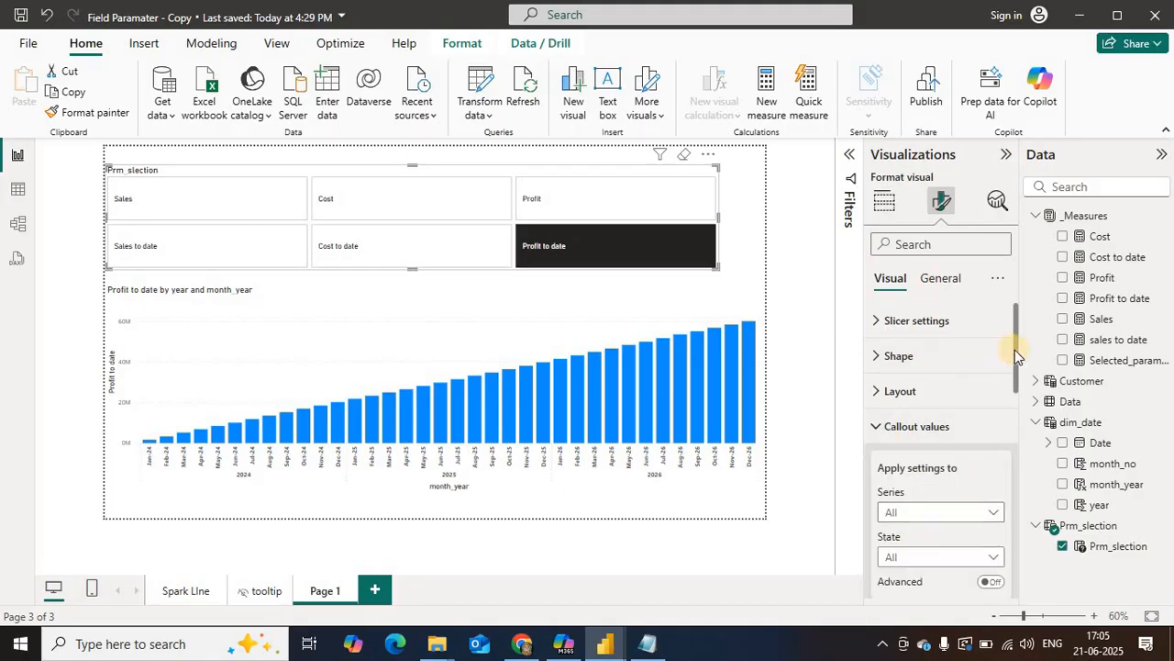
scroll(1013, 385, "down", 3)
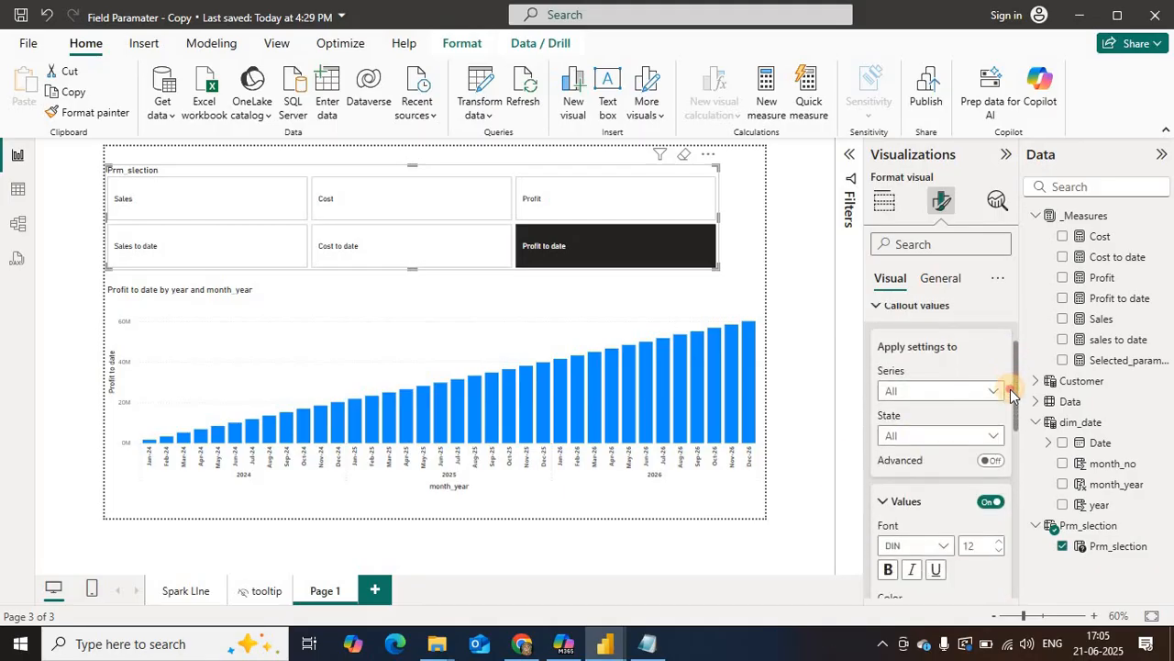
scroll(1010, 389, "down", 2)
left_click(929, 376)
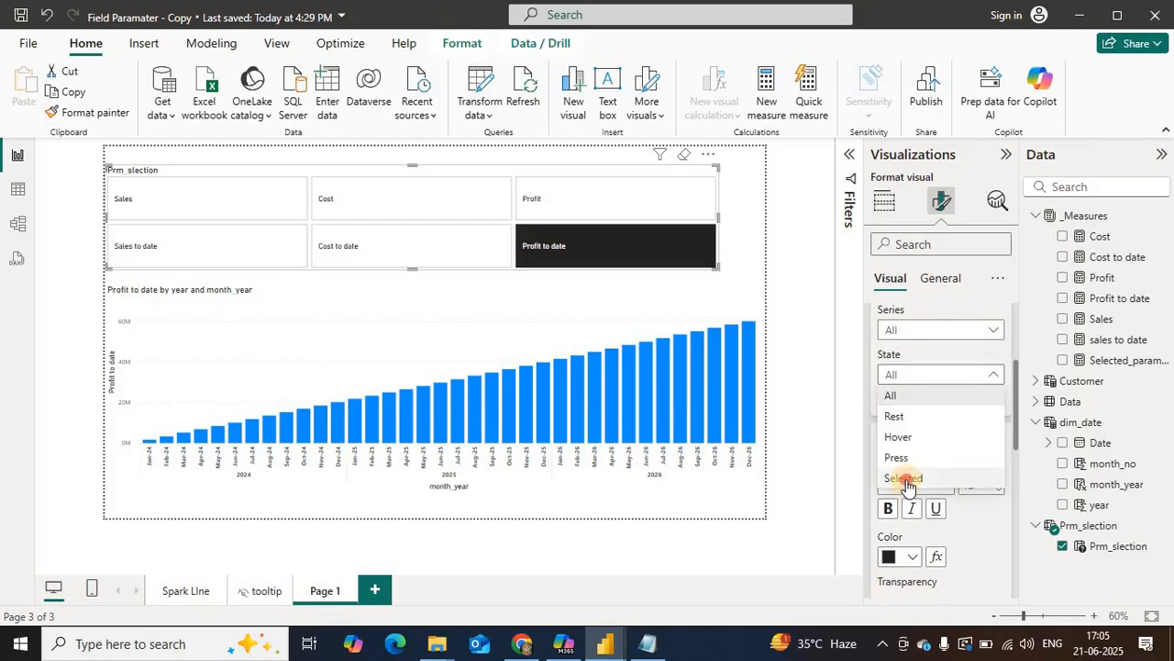
left_click(881, 497)
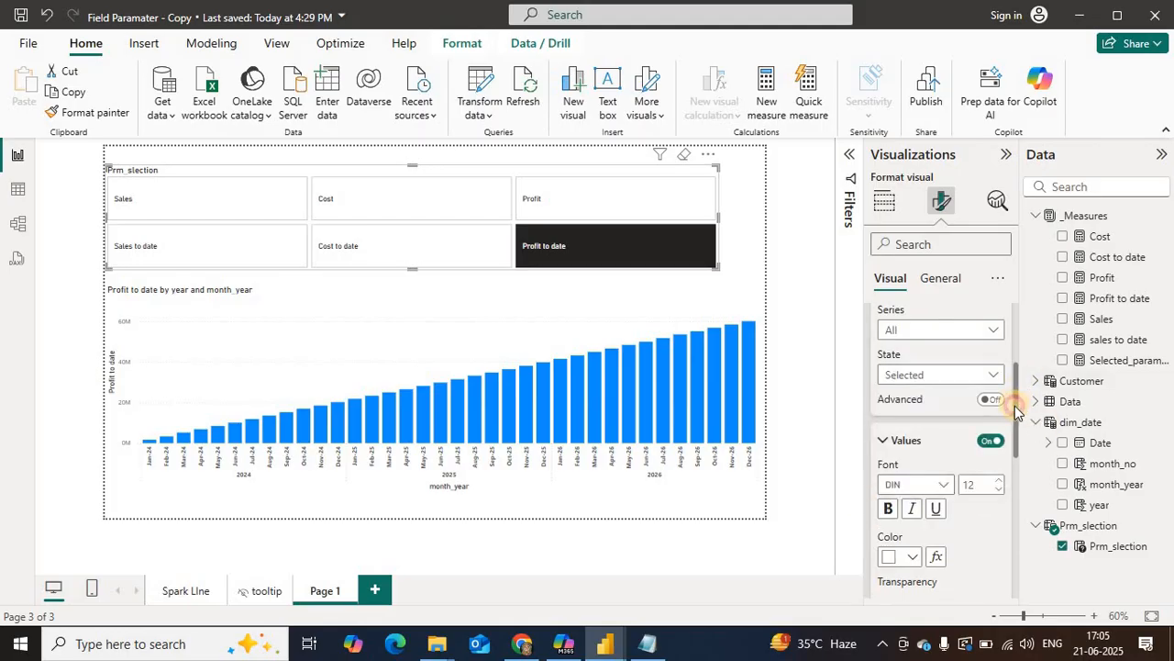
left_click_drag(1016, 410, 1017, 519)
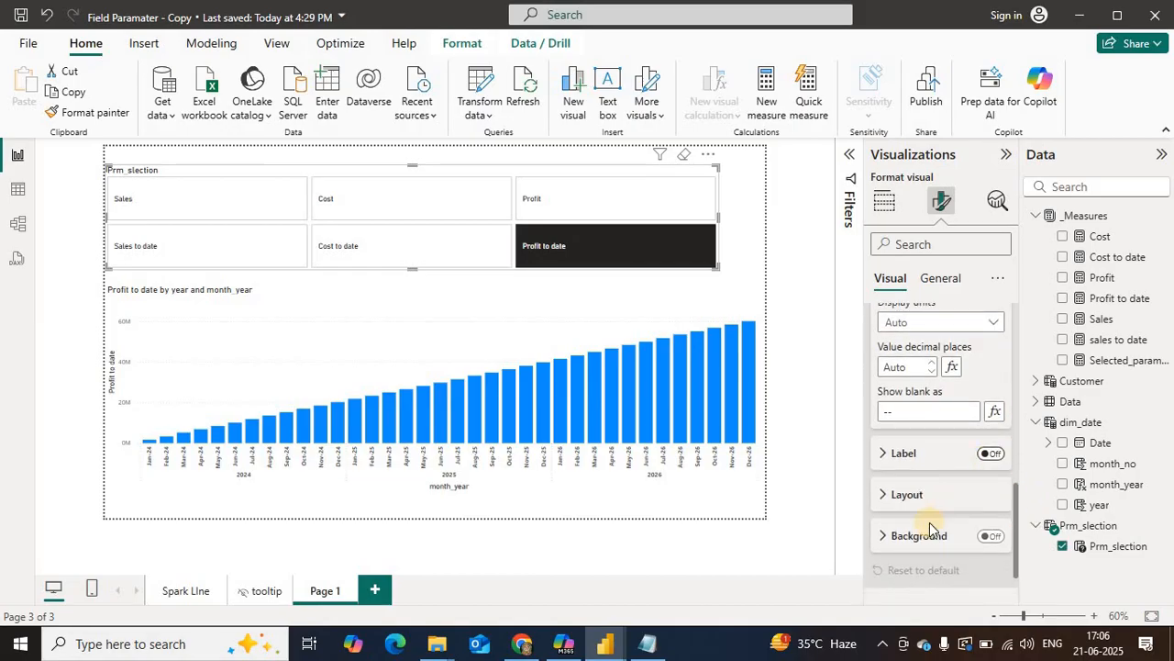
left_click(991, 453)
Step: Turn the slicer's callout values off and back on to check their effect on the buttons
left_click_drag(1018, 523, 1029, 428)
left_click(991, 351)
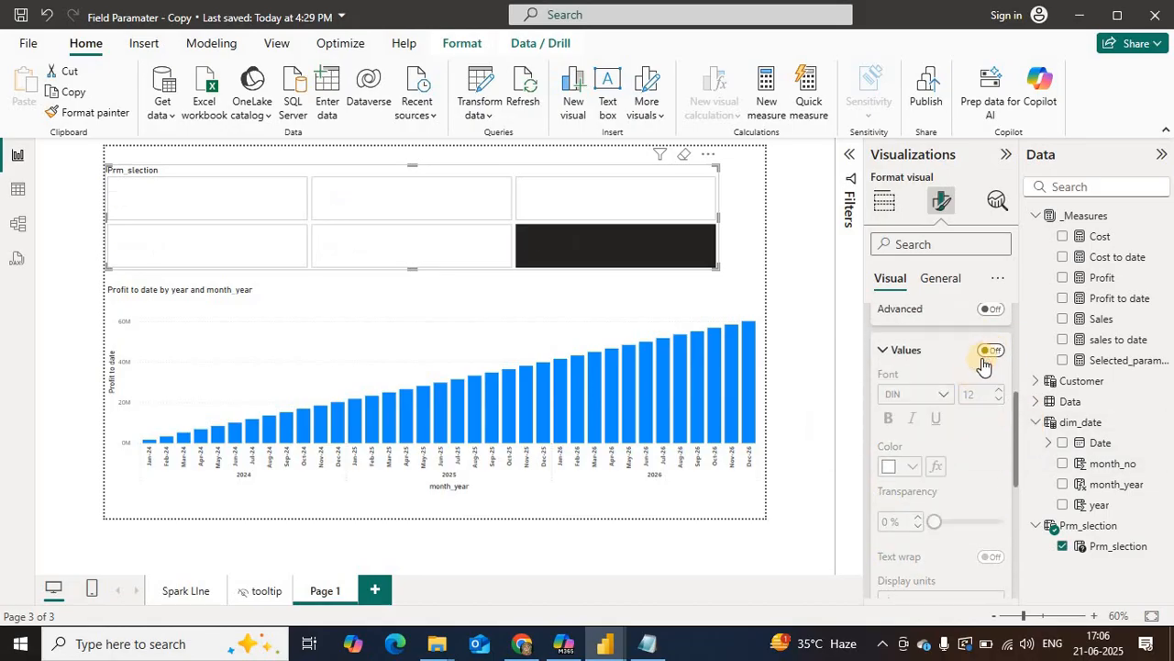
left_click(991, 351)
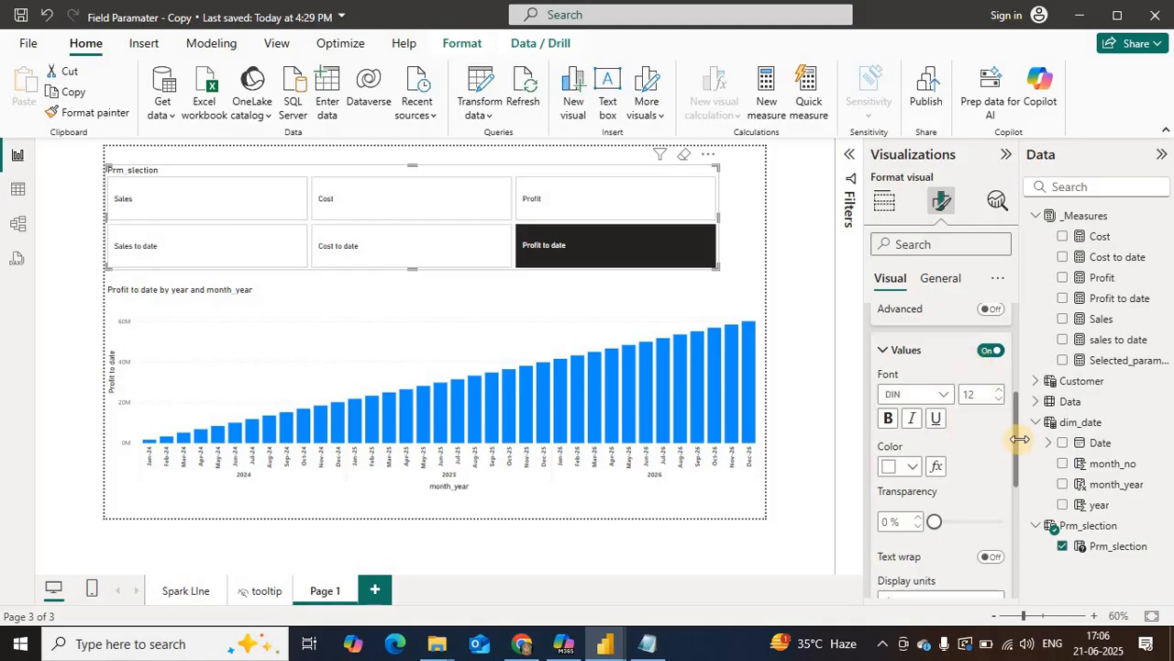
Step: Assign the Selected_parameter measure as the label field for the slicer's Selected state
left_click_drag(1018, 462, 1014, 556)
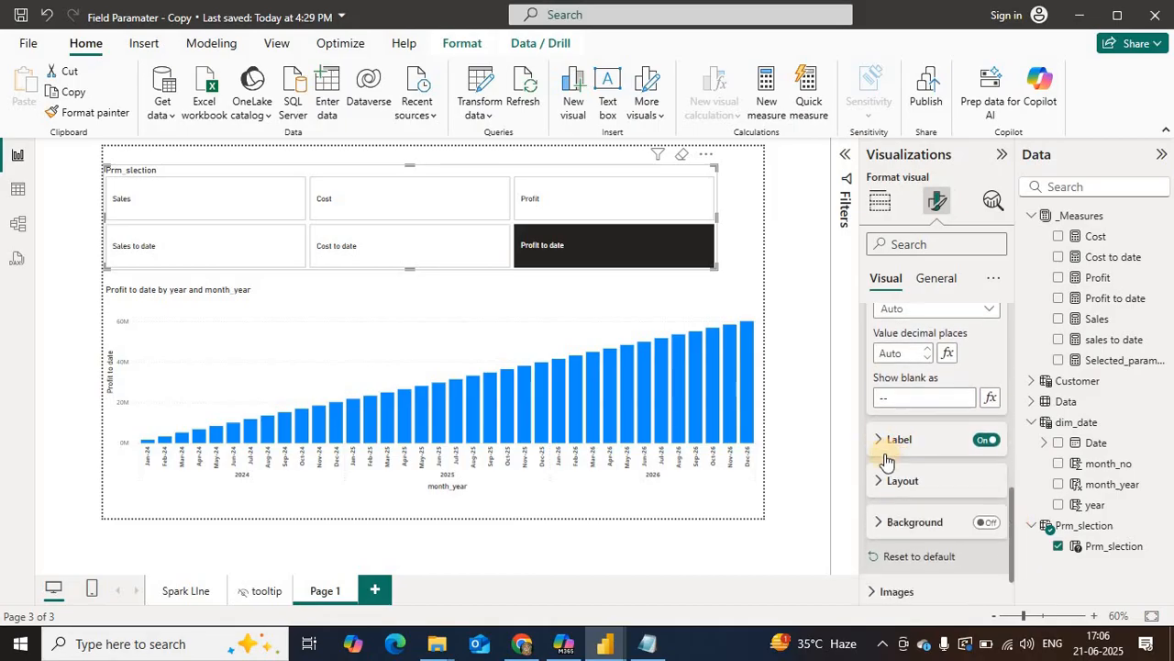
left_click(885, 448)
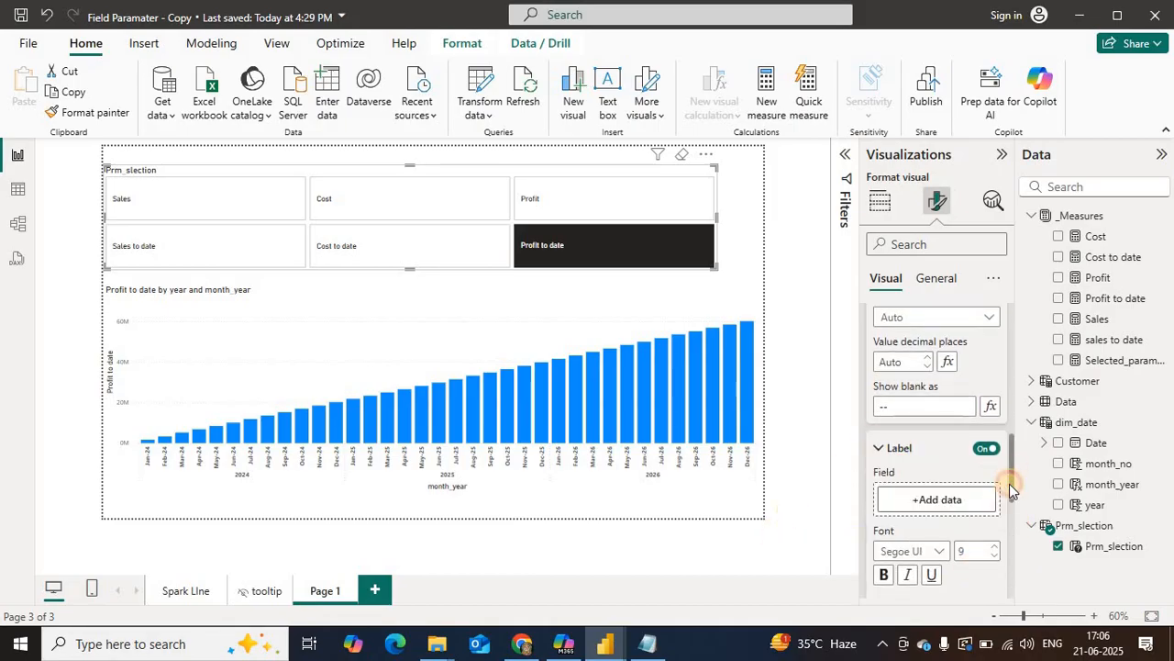
left_click_drag(1009, 484, 1008, 494)
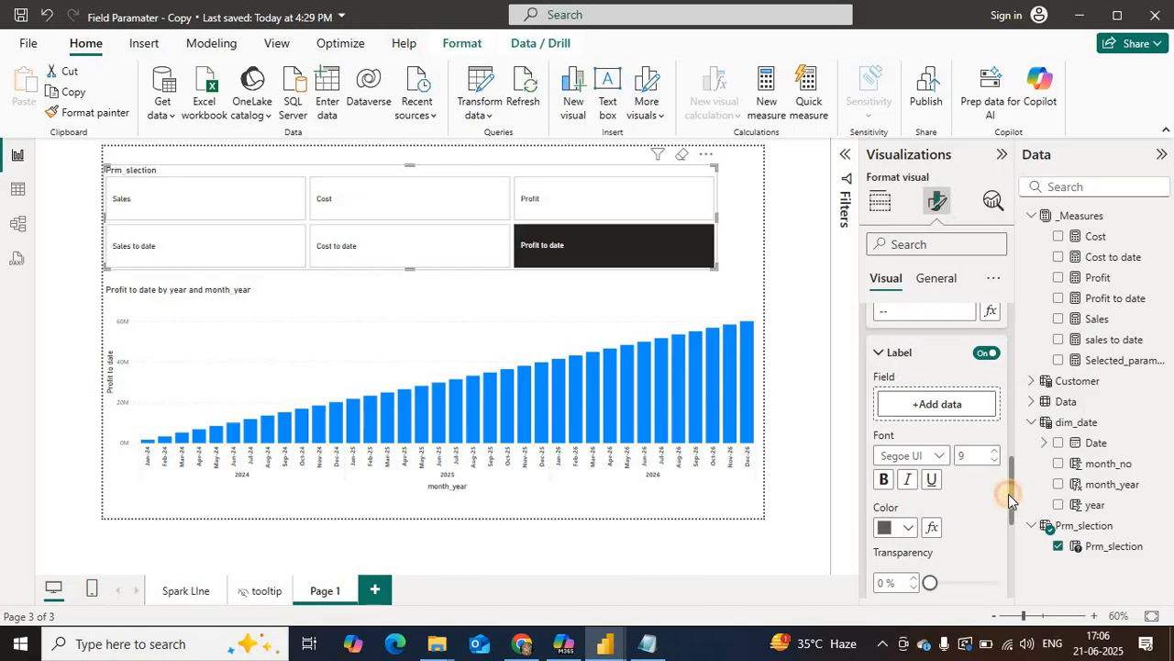
left_click_drag(1009, 492, 1010, 501)
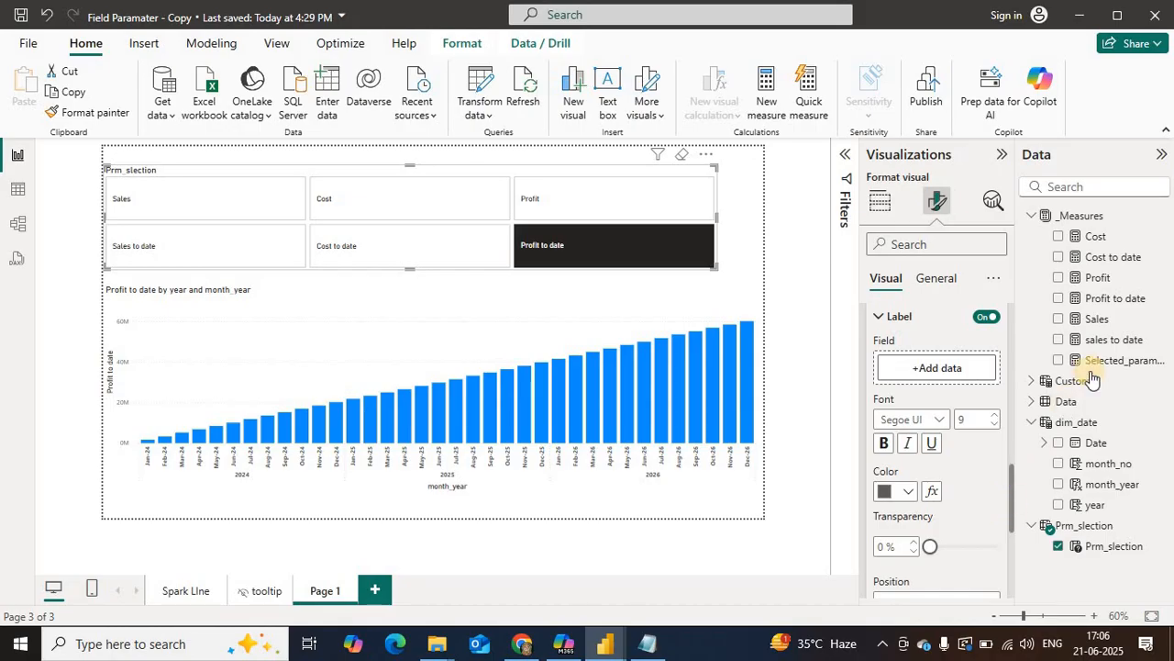
mouse_move(1099, 365)
left_mouse_down()
mouse_move(975, 369)
mouse_move(1088, 364)
left_mouse_up()
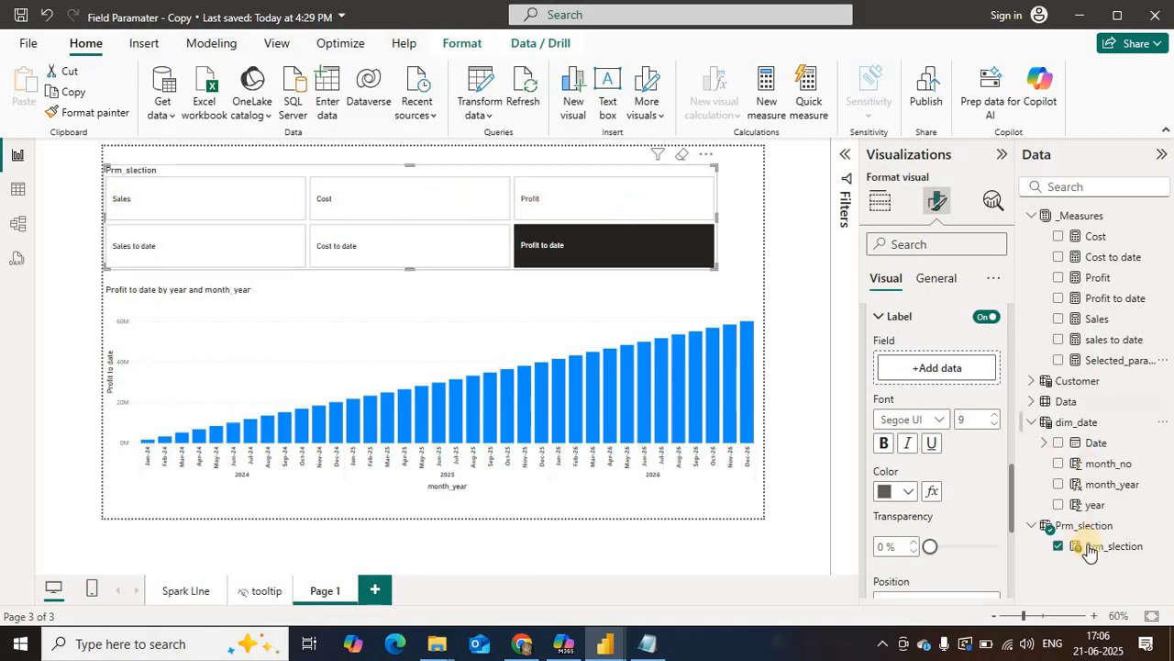
left_click_drag(1104, 365, 939, 377)
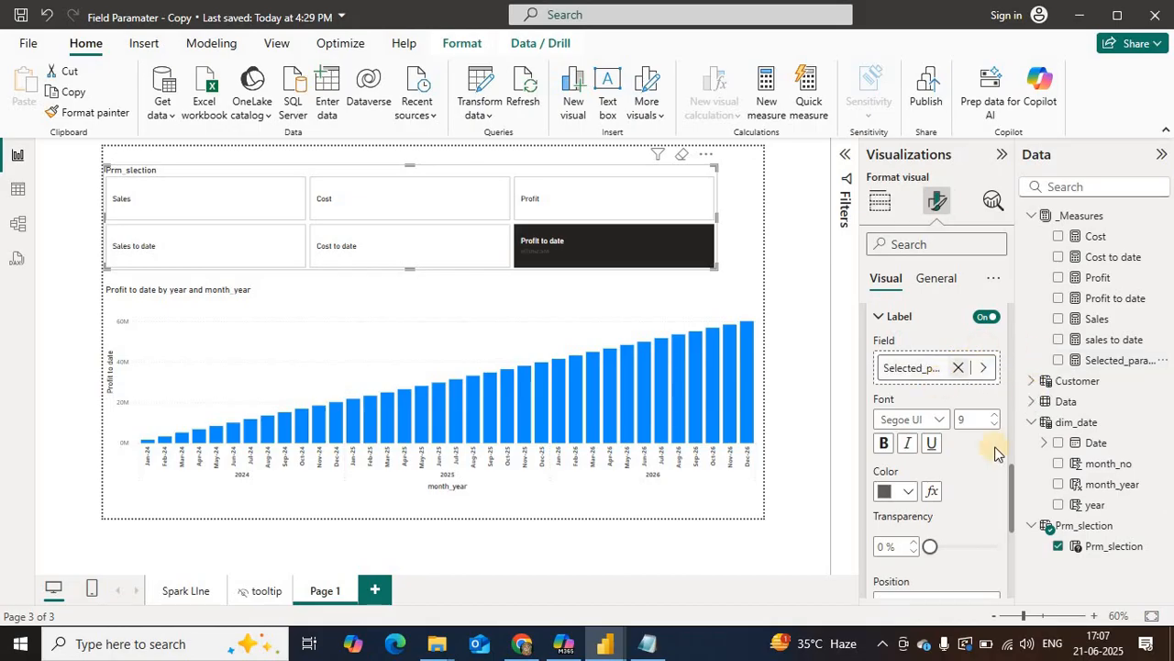
Step: Switch the slicer's callout value state to All, enable its label and assign the Selected_parameter measure as the label field
left_click_drag(1012, 480, 1020, 349)
left_click(899, 405)
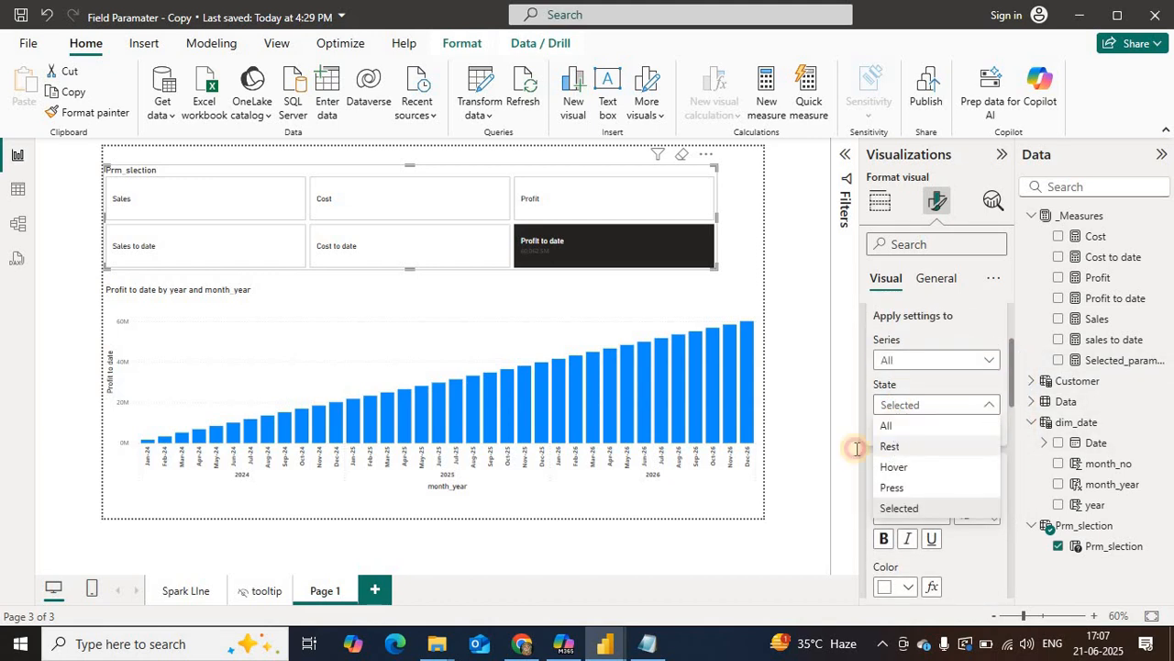
left_click(1010, 413)
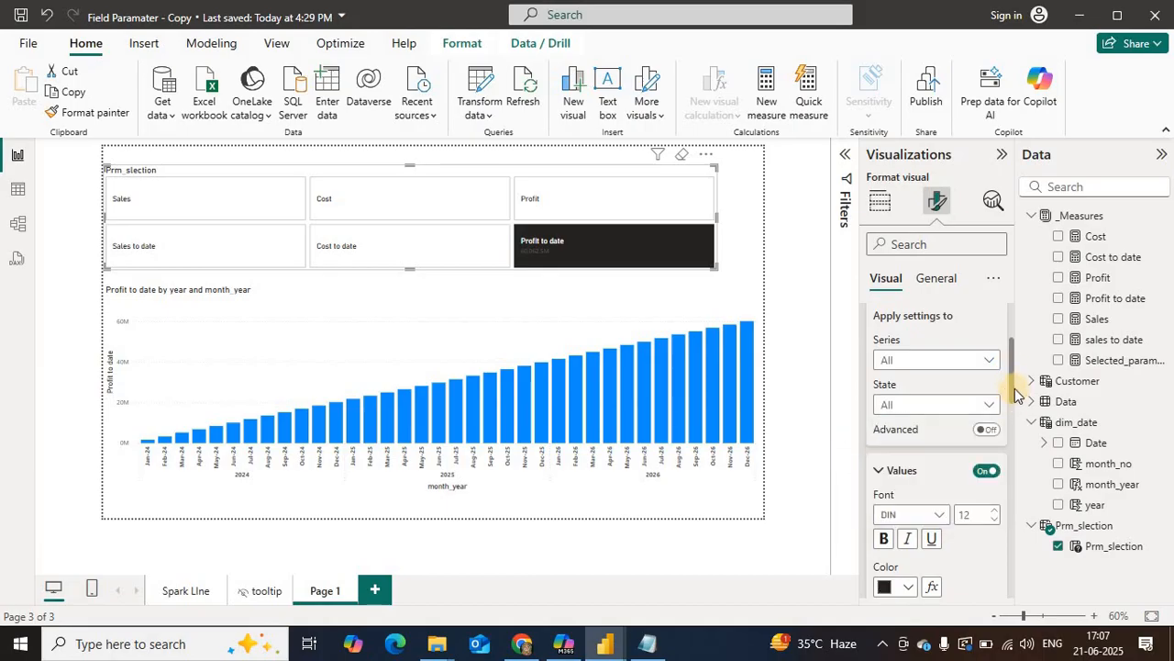
left_click_drag(1013, 395, 1009, 496)
left_click(989, 414)
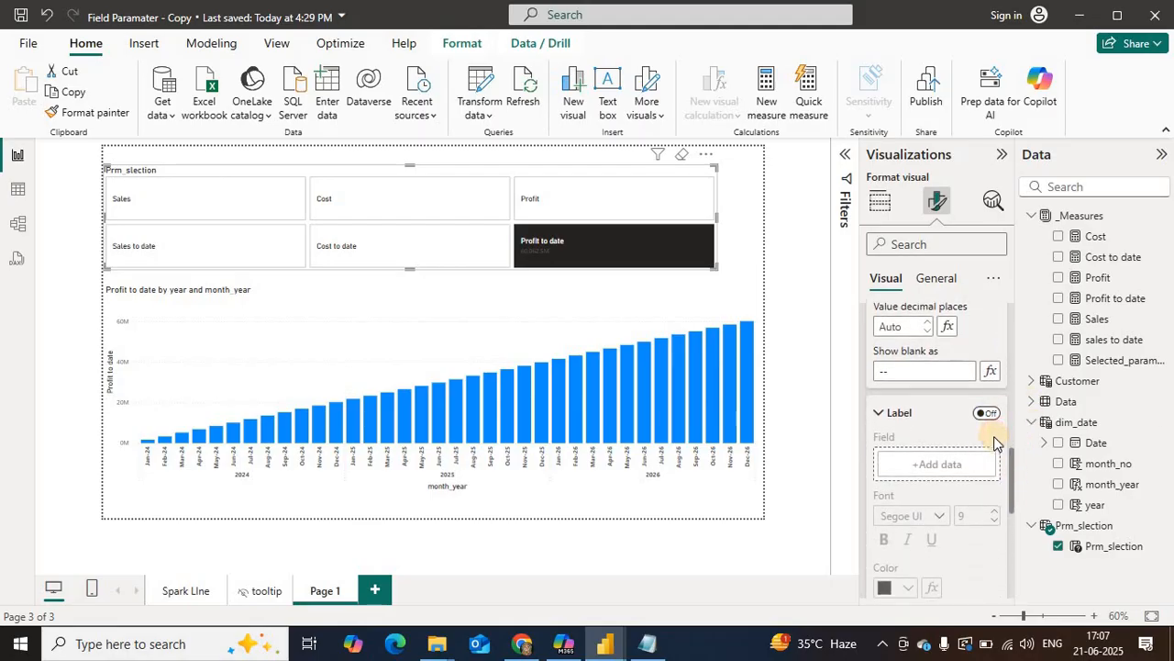
left_click_drag(1101, 360, 929, 477)
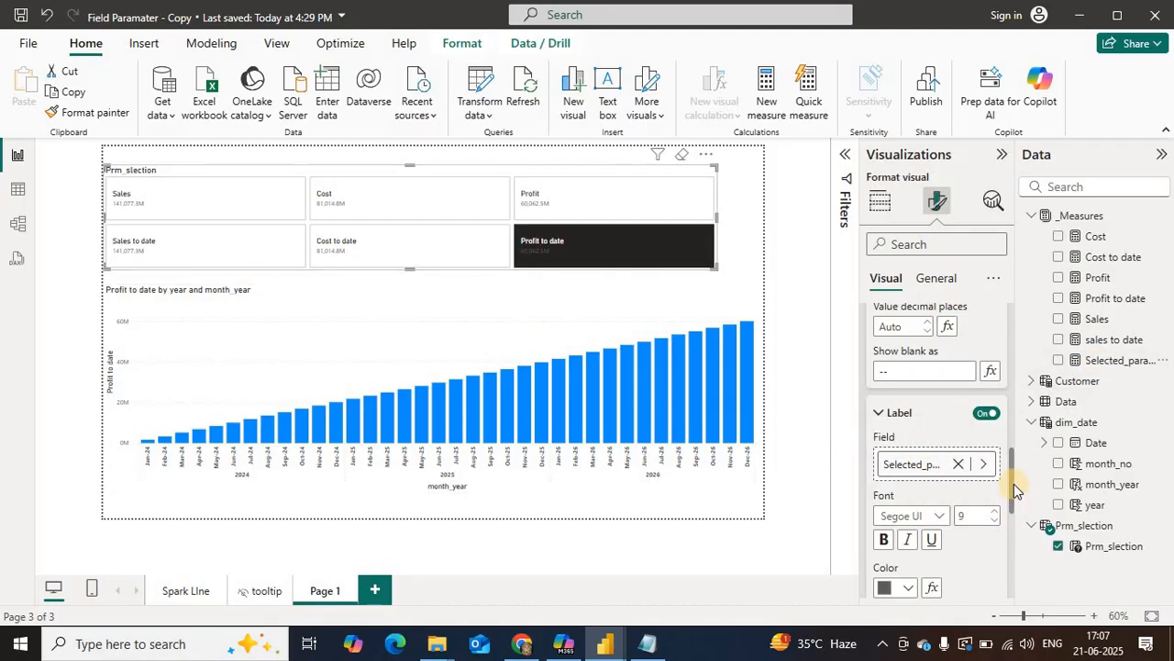
Step: Position the slicer label Above Value, set the space between label and value to 4 px, and turn on text wrap
left_click_drag(1014, 483, 1021, 535)
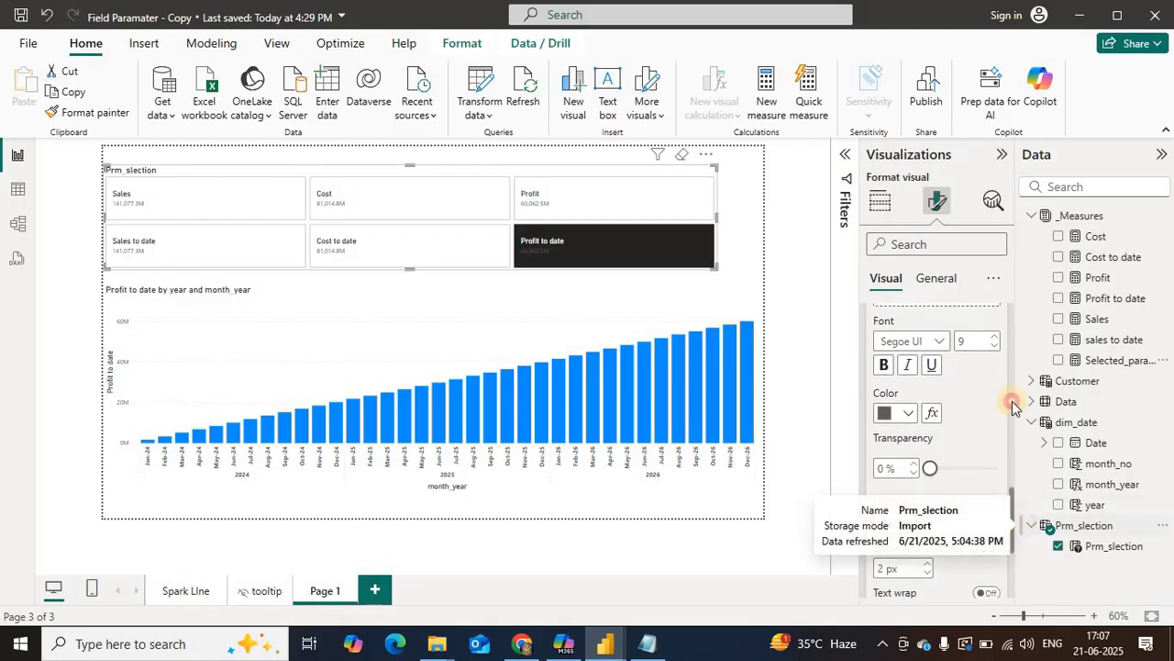
left_click(926, 523)
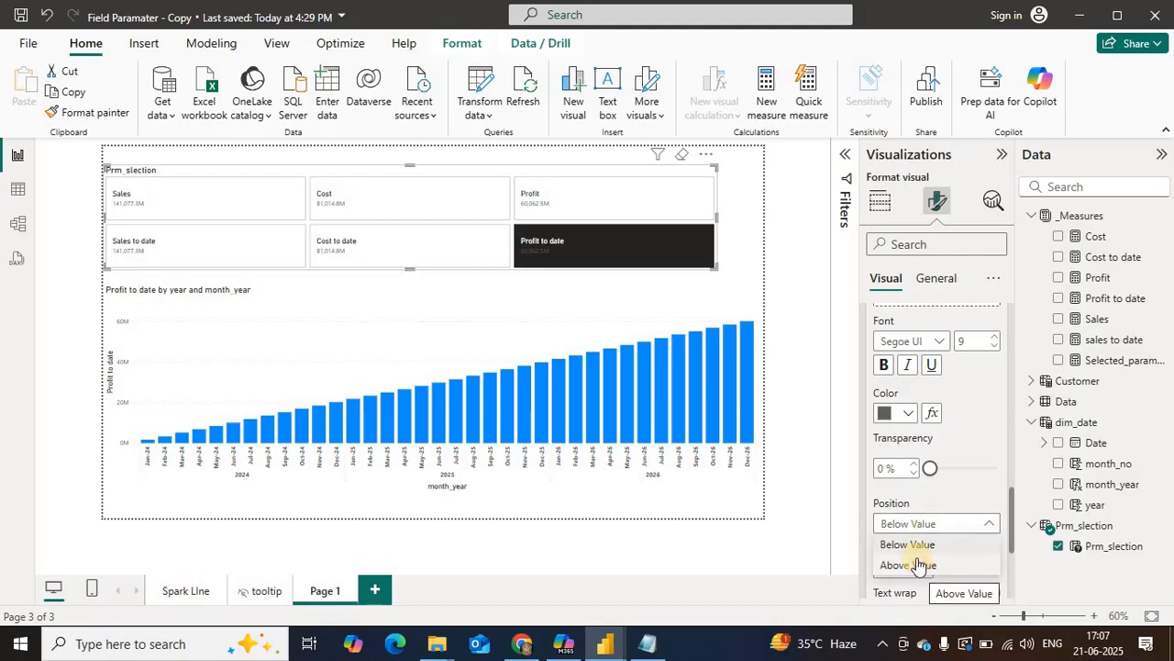
left_click(920, 566)
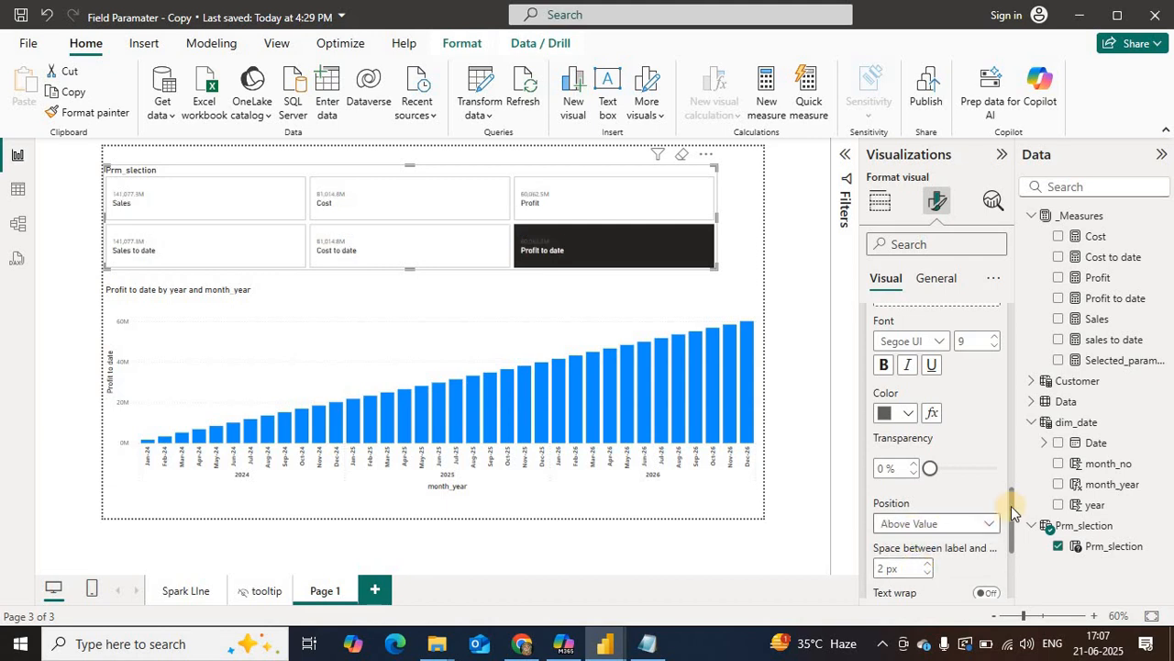
scroll(1014, 528, "down", 2)
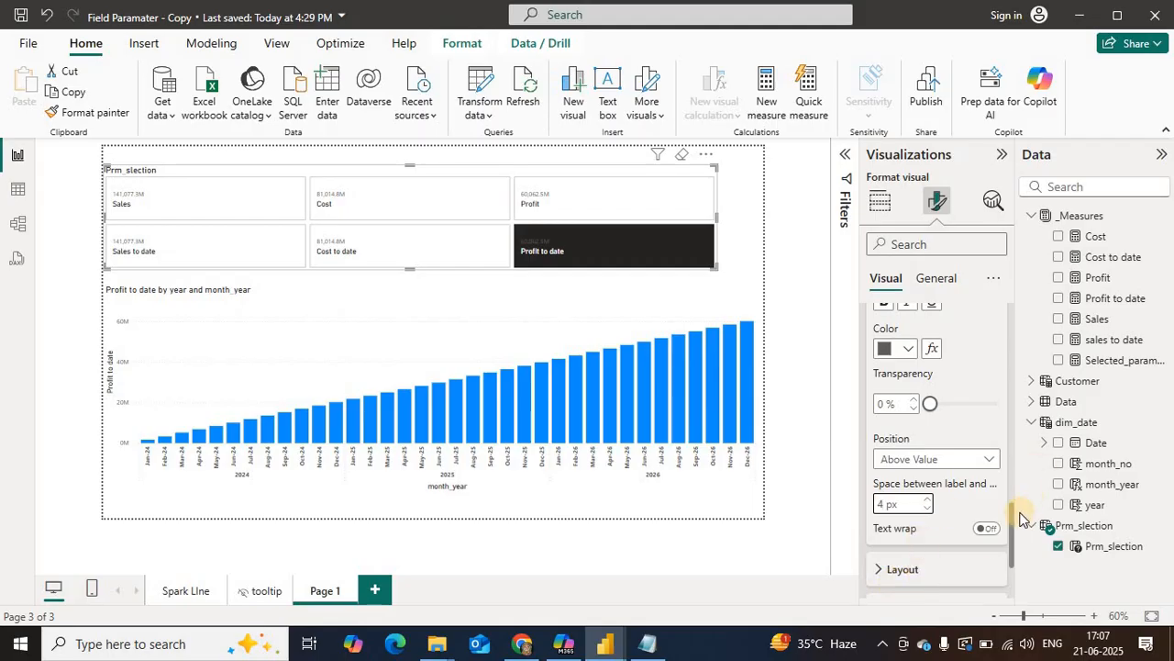
left_click(988, 529)
left_click_drag(1010, 535, 1016, 347)
left_click(886, 393)
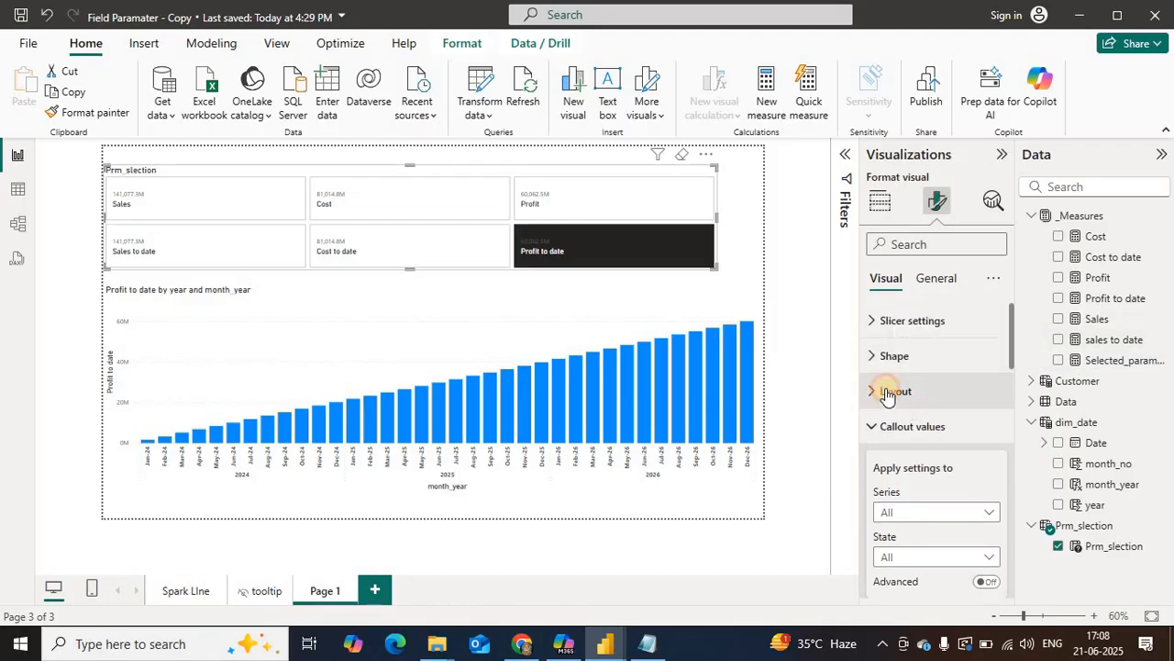
left_click(886, 392)
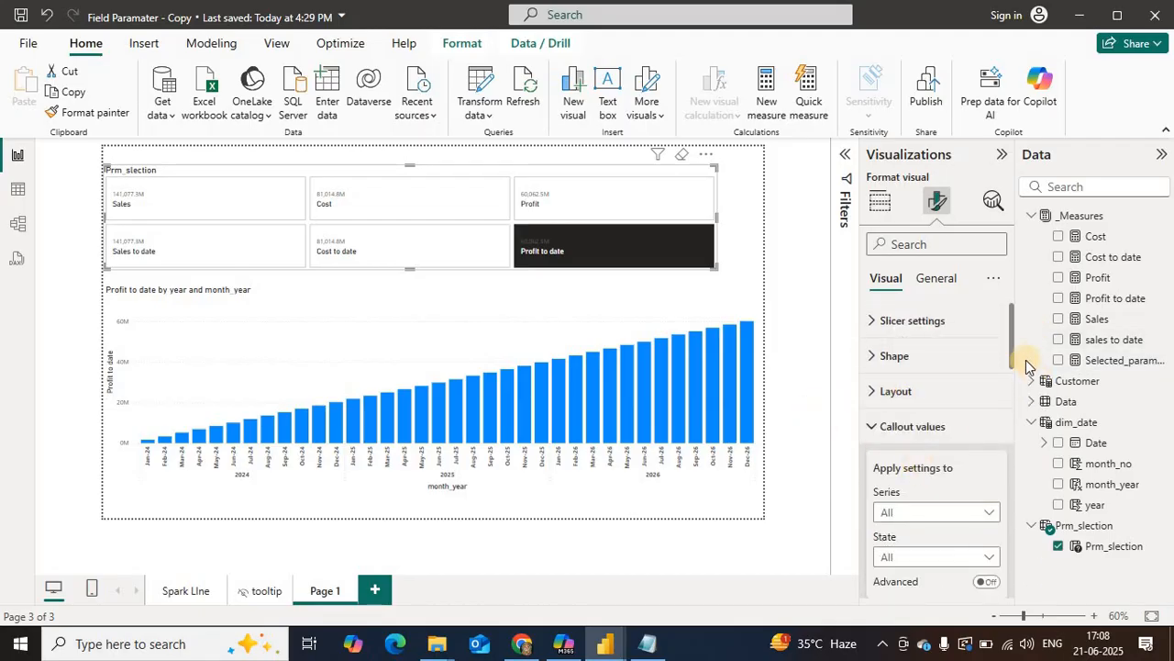
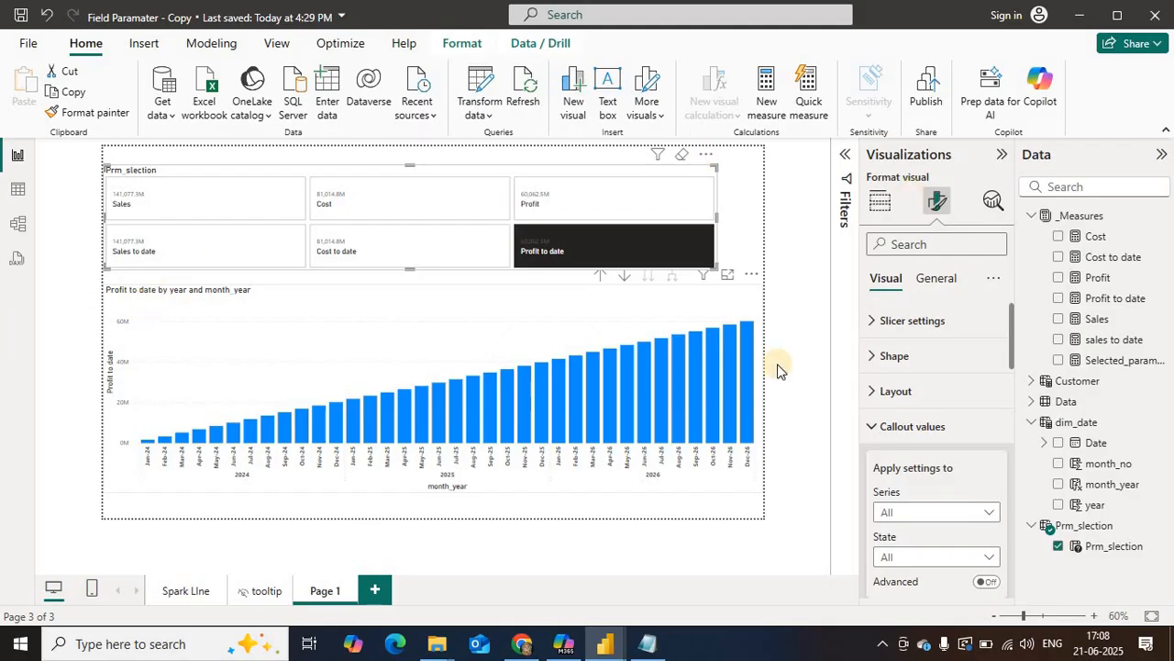
Step: Set the font of the slicer's callout values to Verdana, size 9
left_click_drag(1010, 340, 1025, 411)
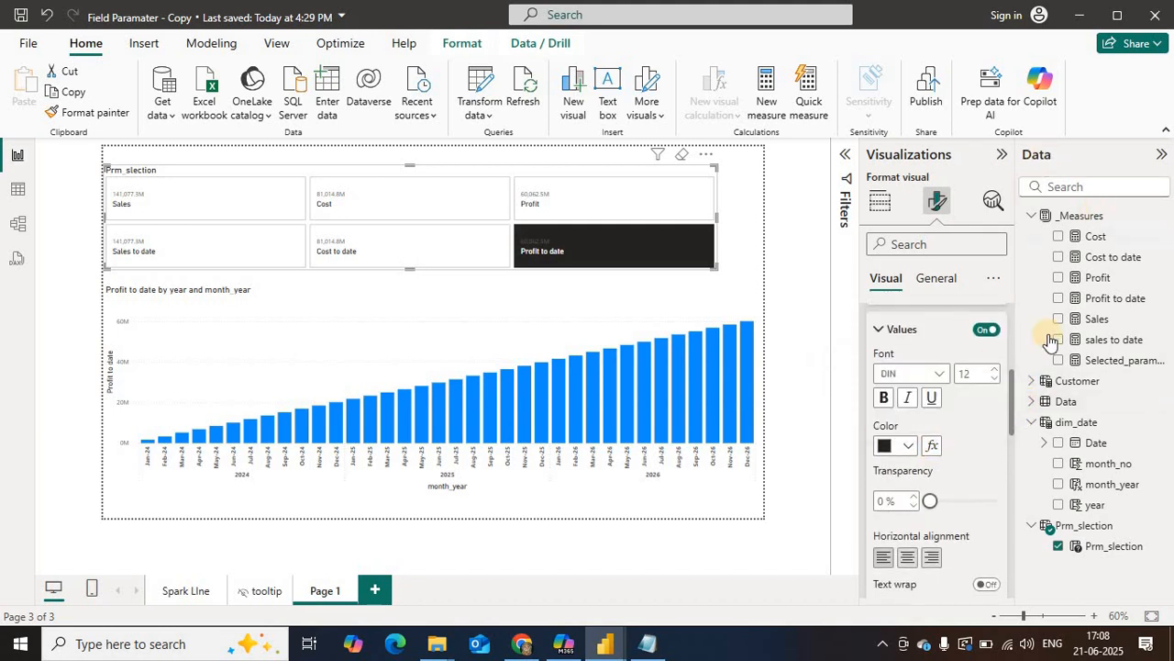
left_click(936, 374)
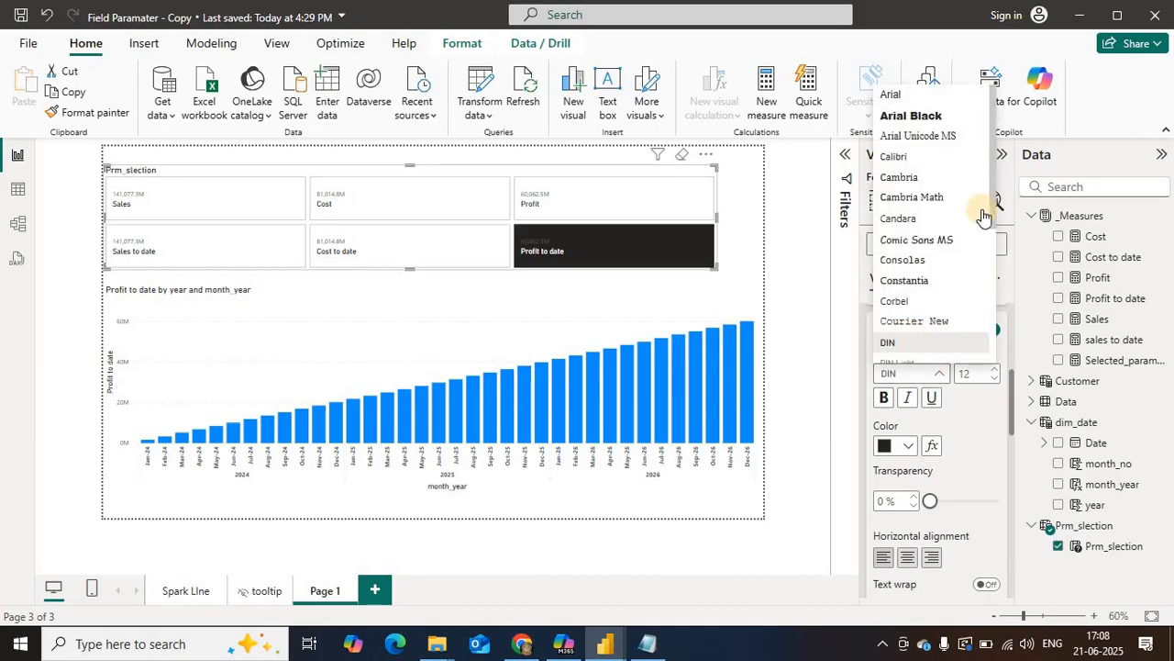
left_click_drag(992, 197, 947, 335)
left_click(903, 329)
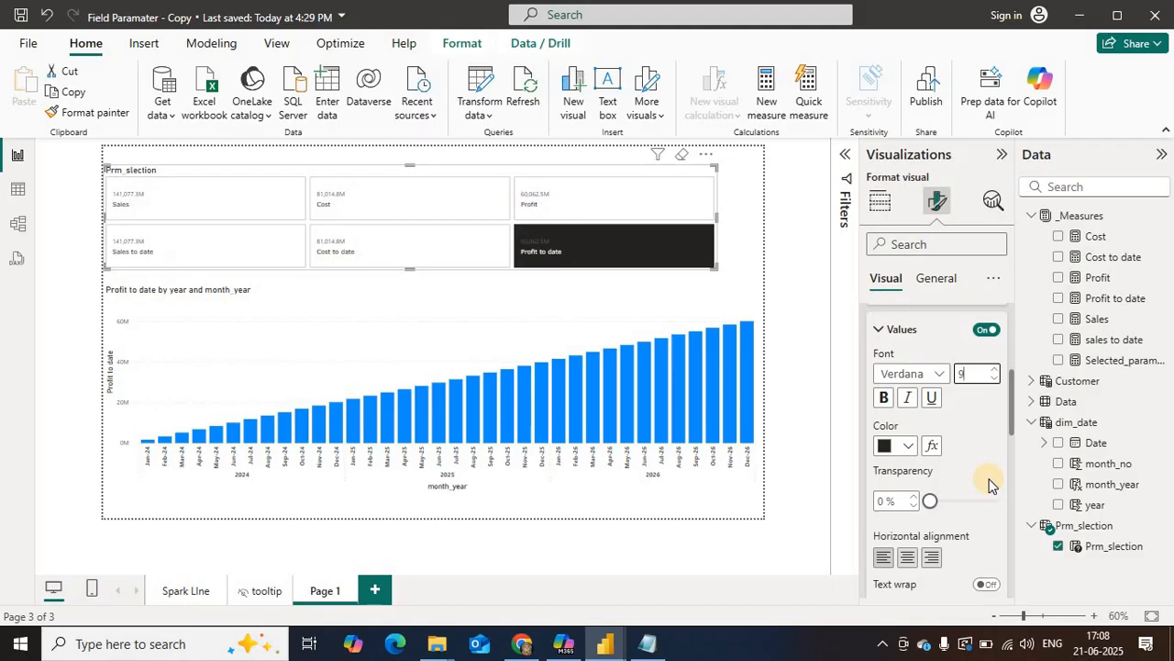
Step: Format the slicer's callout label in bold Verdana, size 20
left_click(1016, 426)
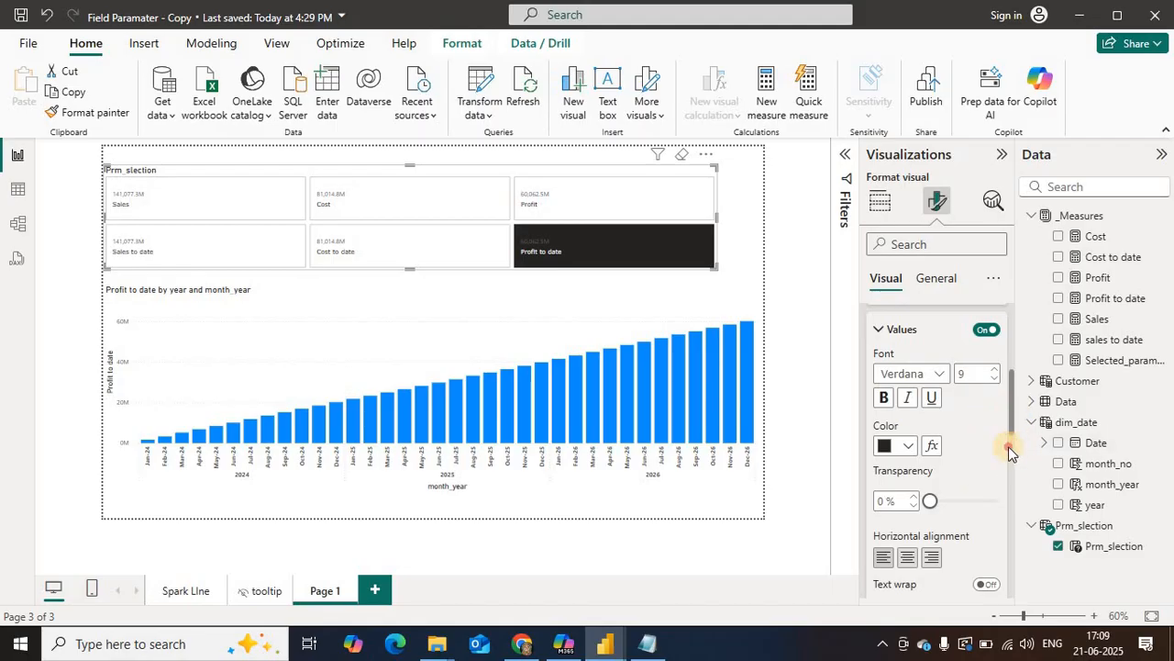
left_click_drag(1008, 446, 1010, 498)
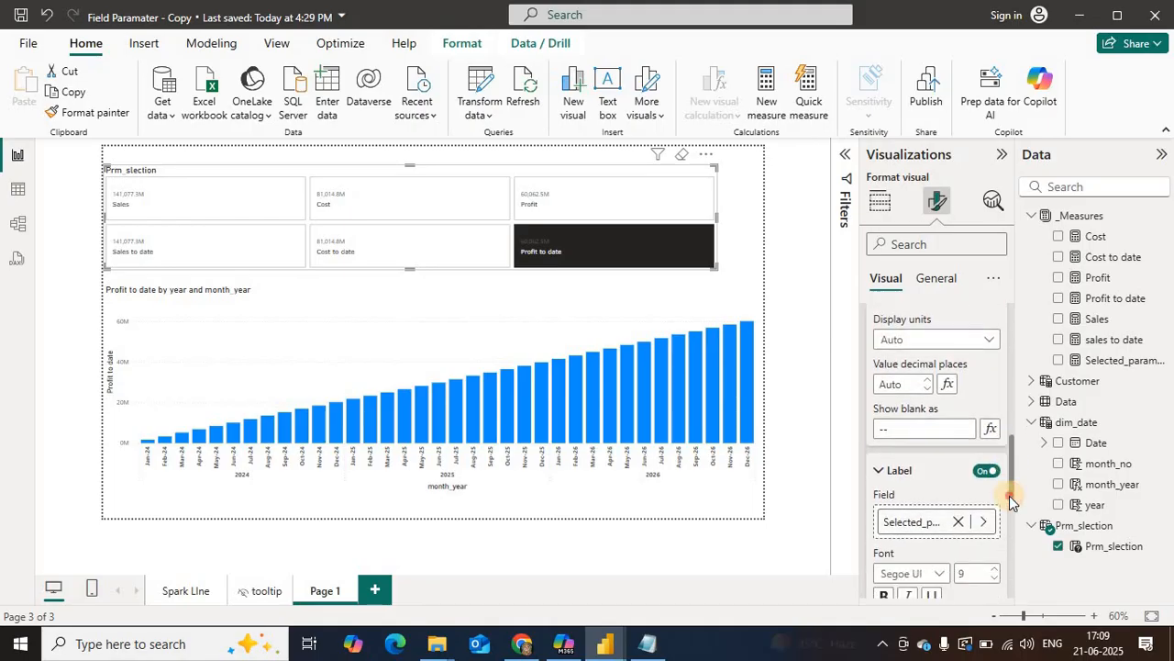
scroll(964, 472, "down", 3)
double_click(965, 451)
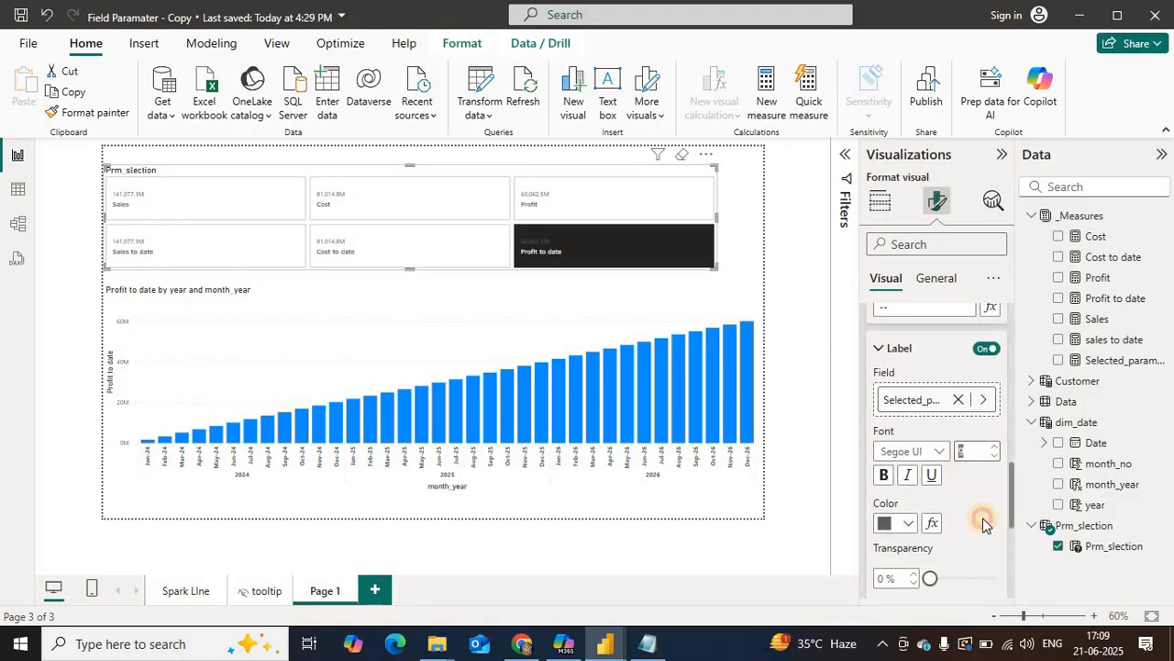
type("20")
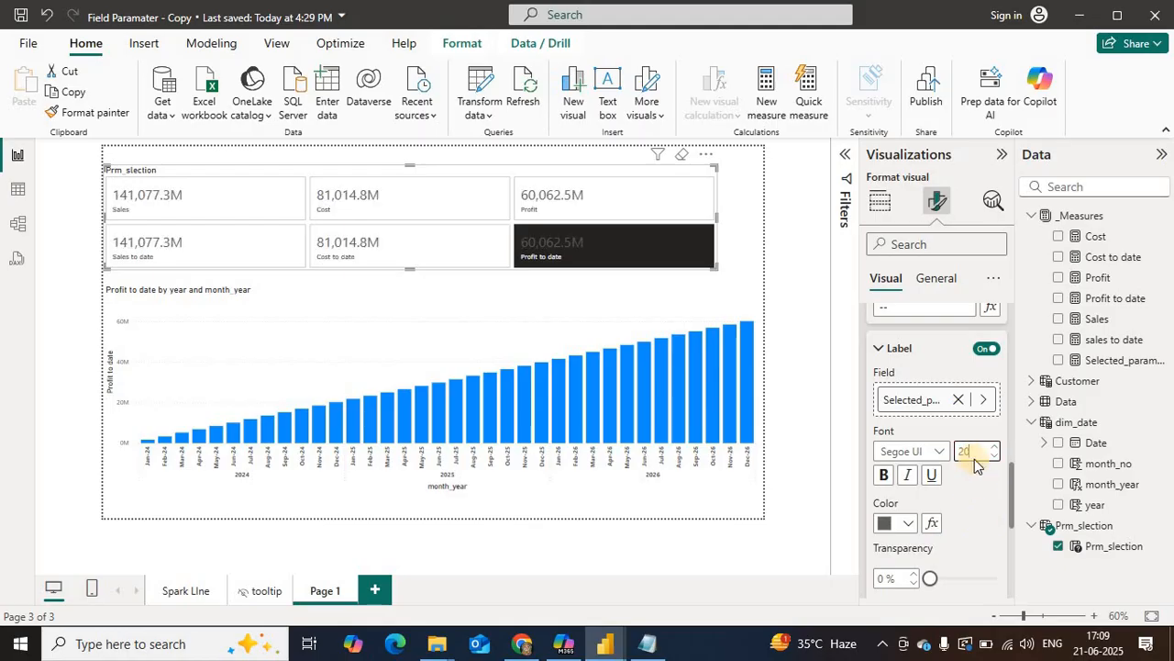
left_click(928, 450)
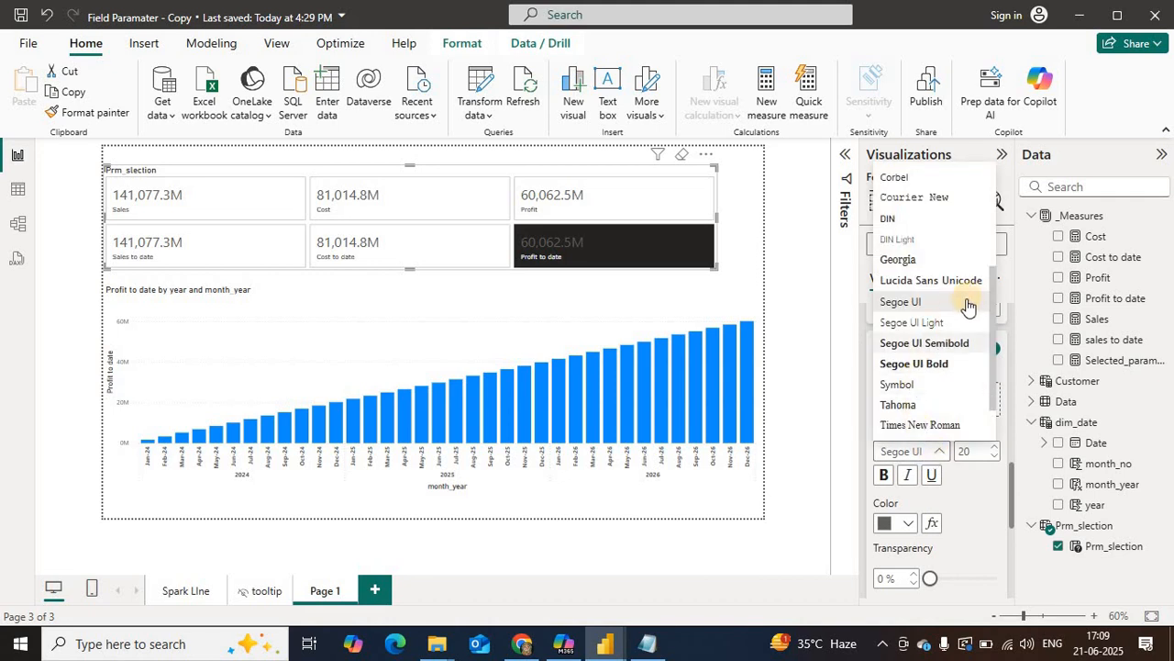
scroll(990, 354, "down", 2)
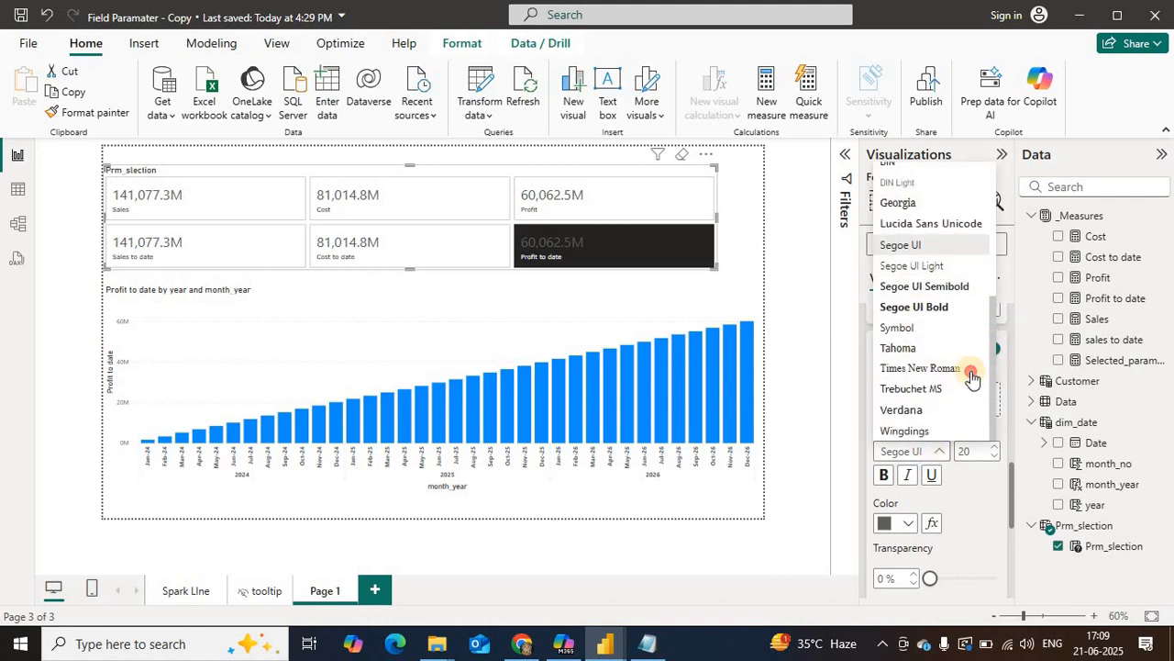
left_click(904, 409)
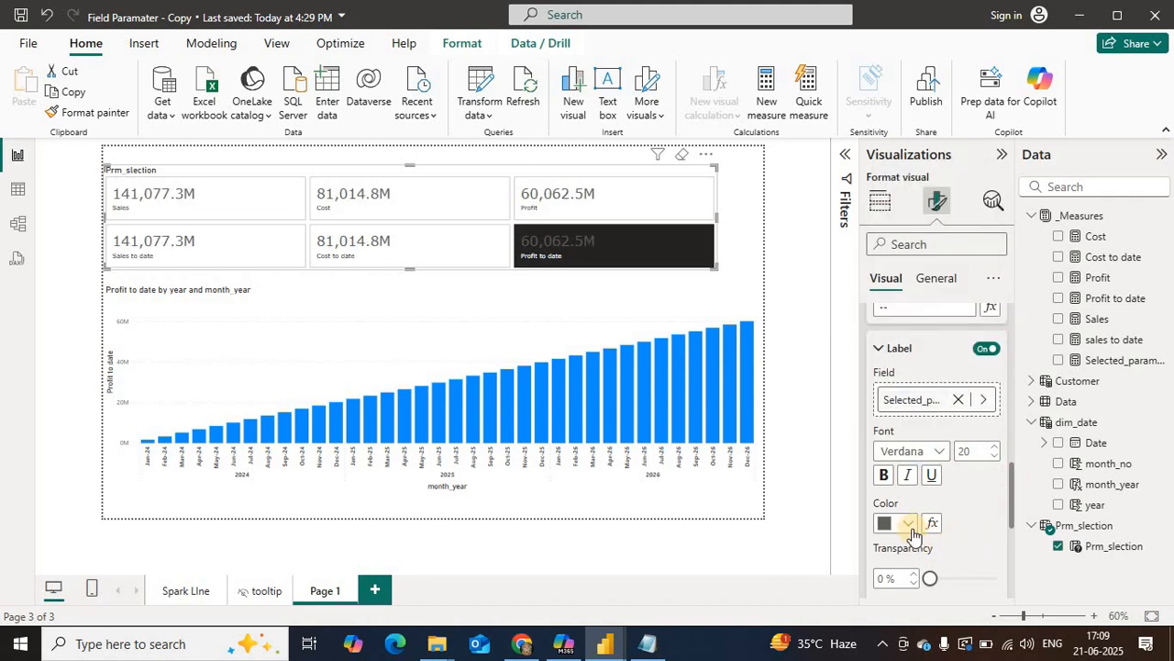
left_click(882, 475)
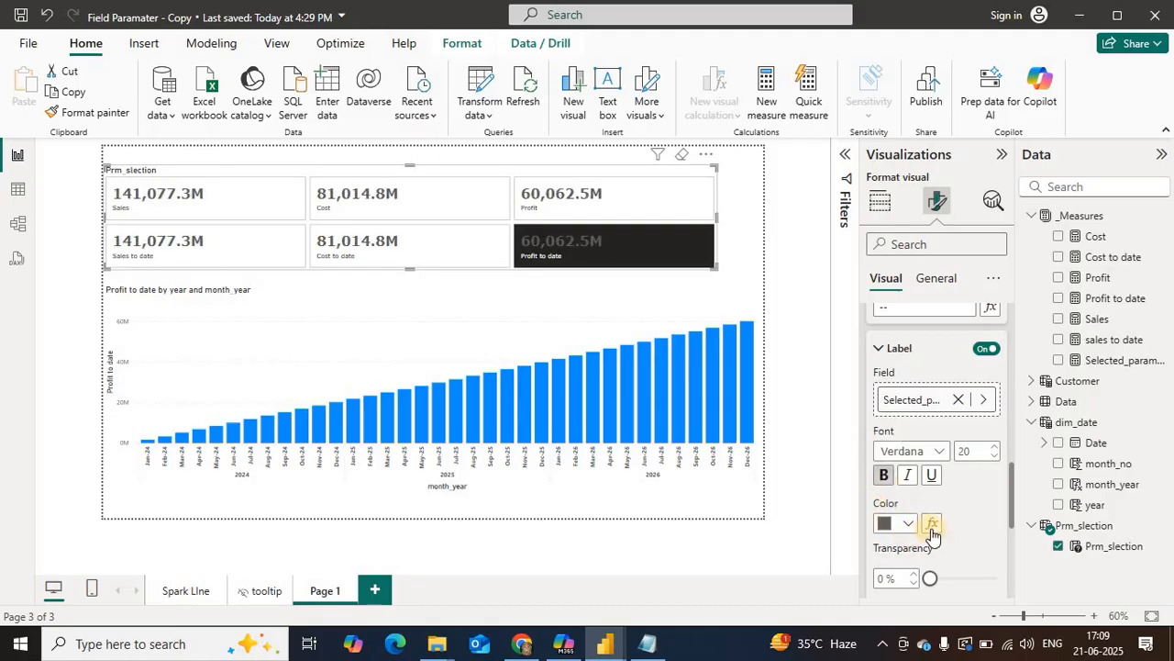
Step: Set the slicer label's color to black for all states
left_click(906, 524)
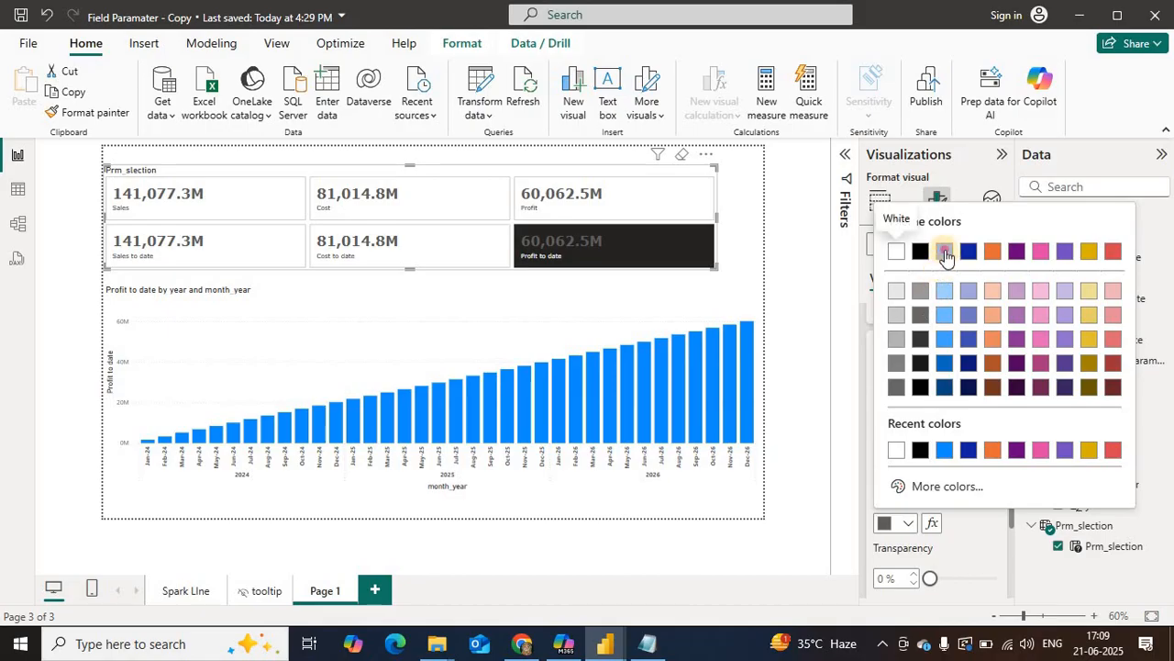
left_click(895, 523)
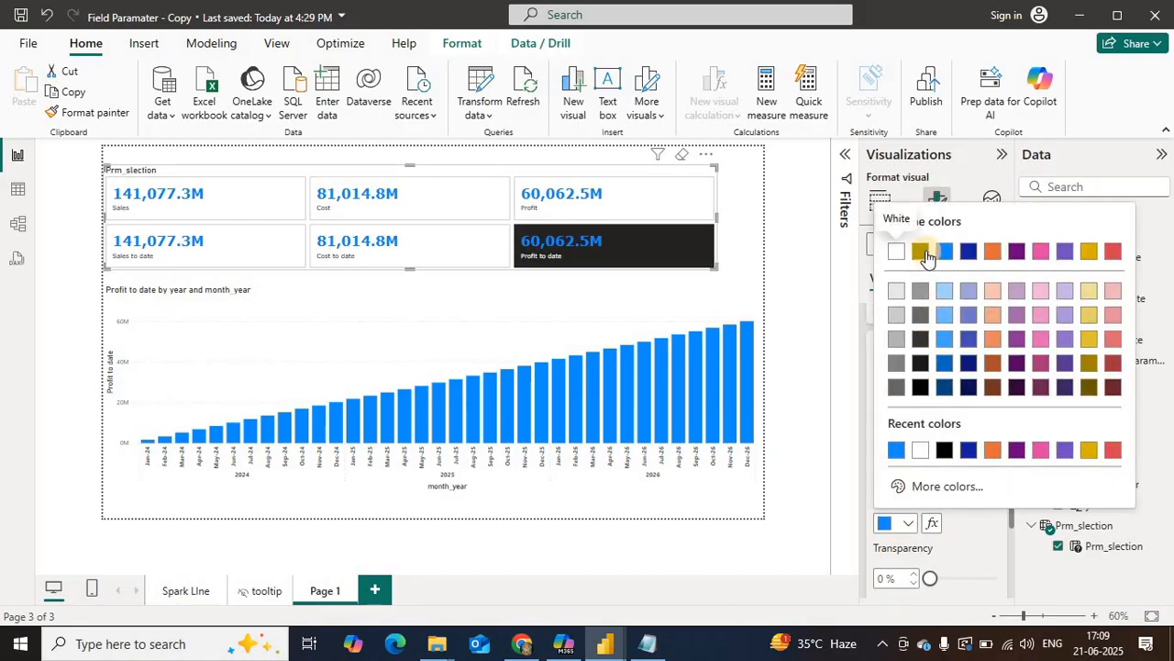
left_click(944, 449)
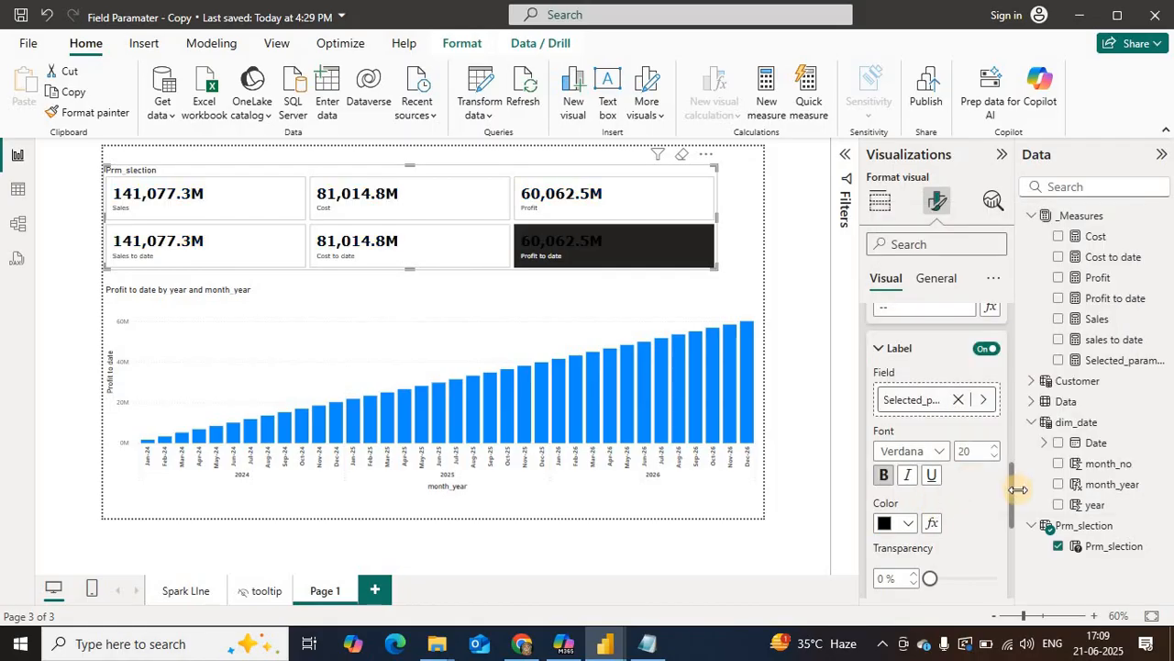
Step: Switch the callout value settings to the Selected state and set its label color to the blue theme color
left_click_drag(1009, 499, 1017, 358)
left_click(918, 427)
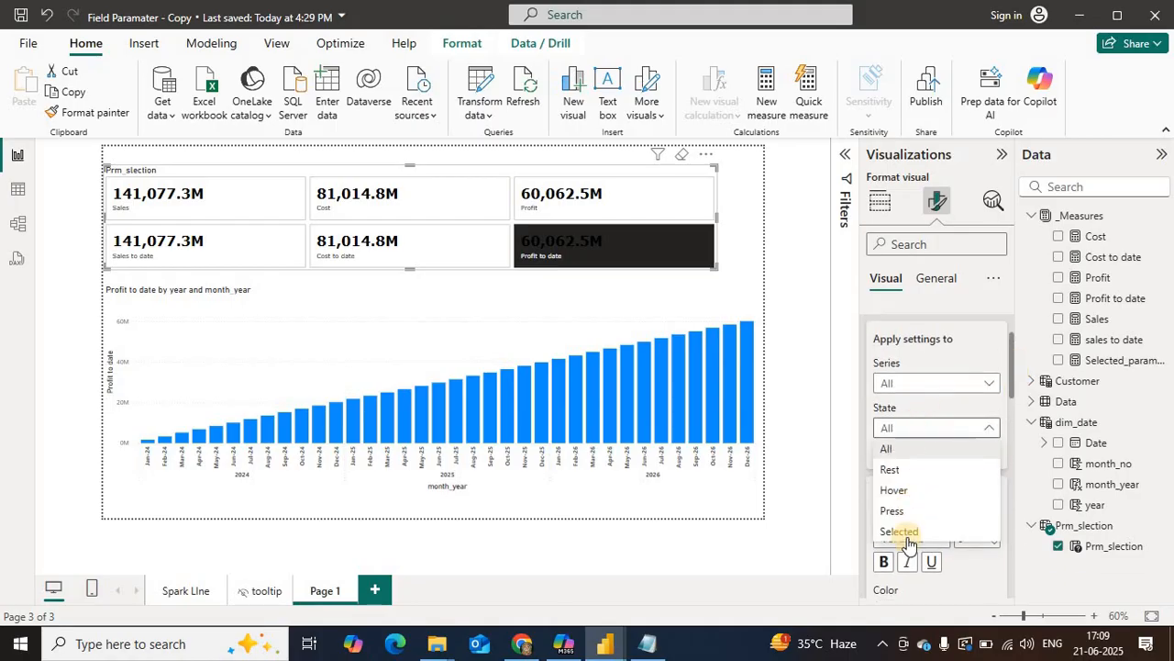
left_click(1016, 394)
left_click_drag(1014, 367, 1023, 470)
scroll(1020, 475, "down", 5)
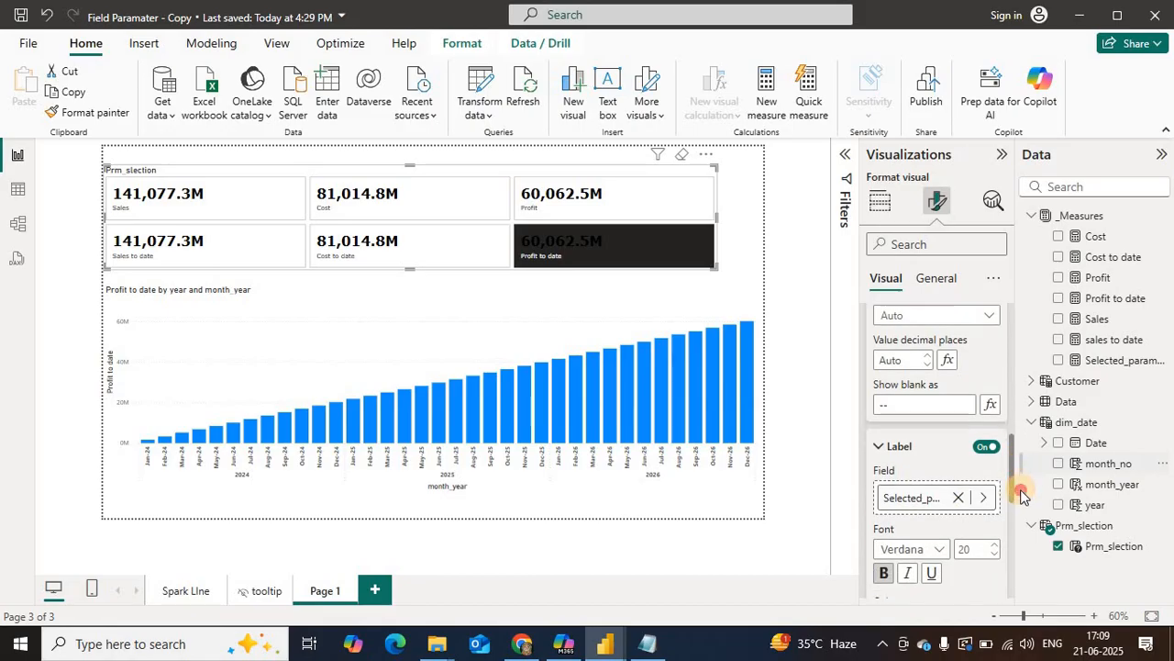
left_click(899, 509)
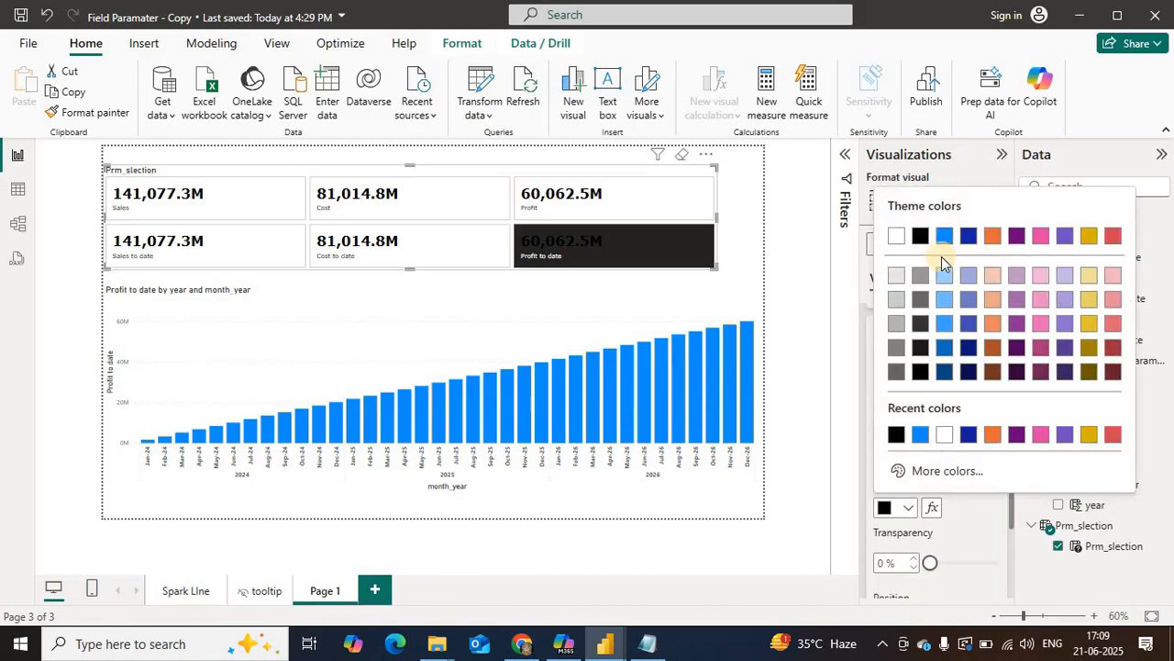
left_click(944, 237)
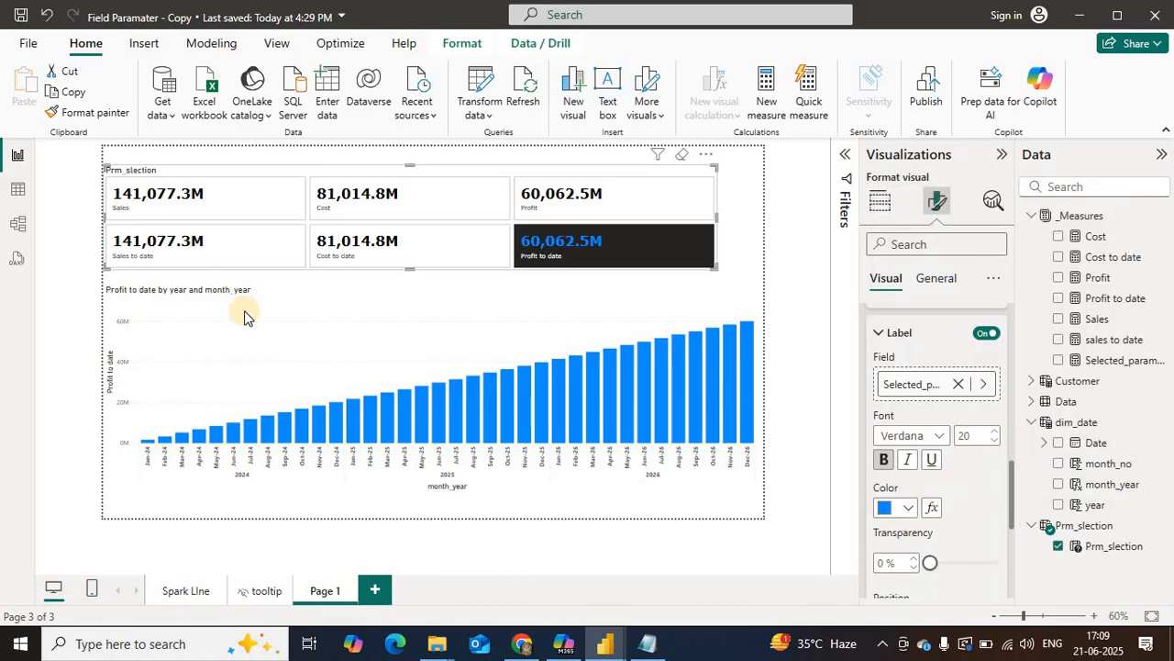
Step: Select Cost, Profit and Sales in turn in the slicer to check the selected label color and the chart
left_click(353, 211)
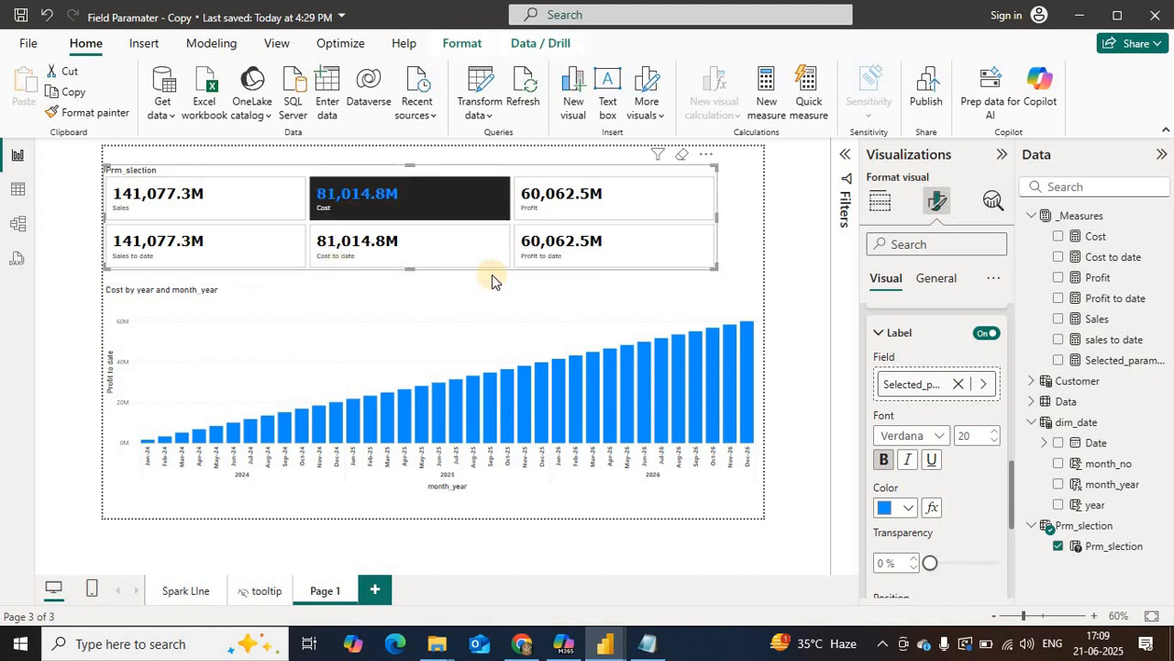
left_click(555, 197)
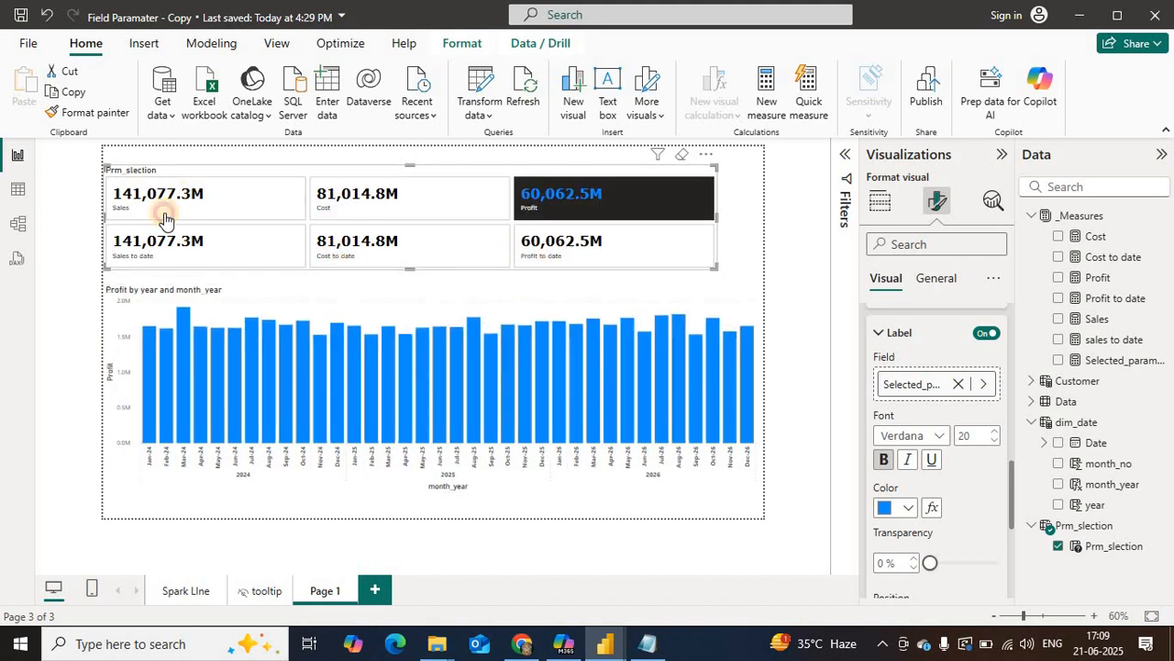
left_click(241, 203)
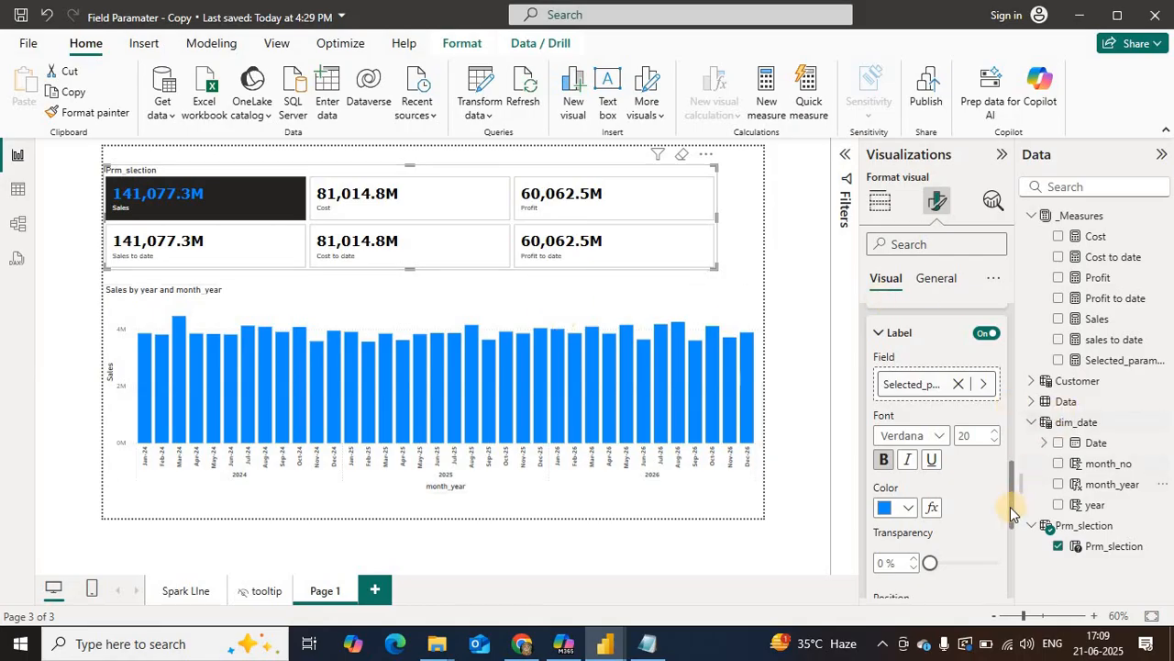
Step: Examine the remaining label and vertical alignment options of the callout values, and expand the slicer's overall layout settings
scroll(1014, 526, "down", 3)
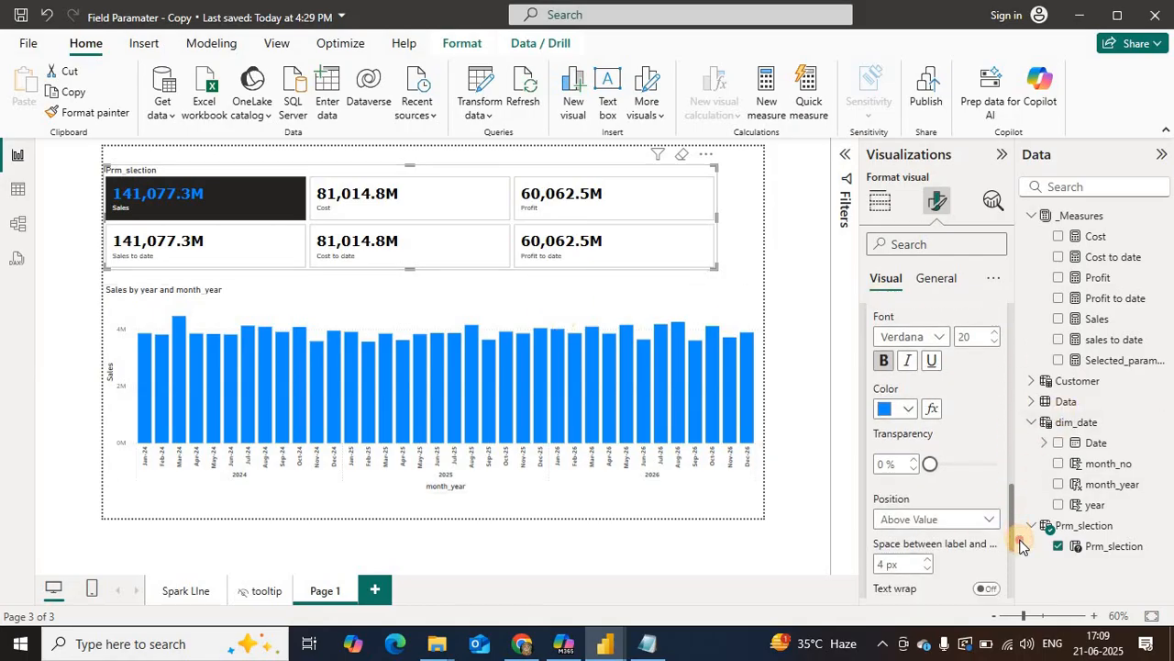
left_click_drag(1025, 547, 1031, 589)
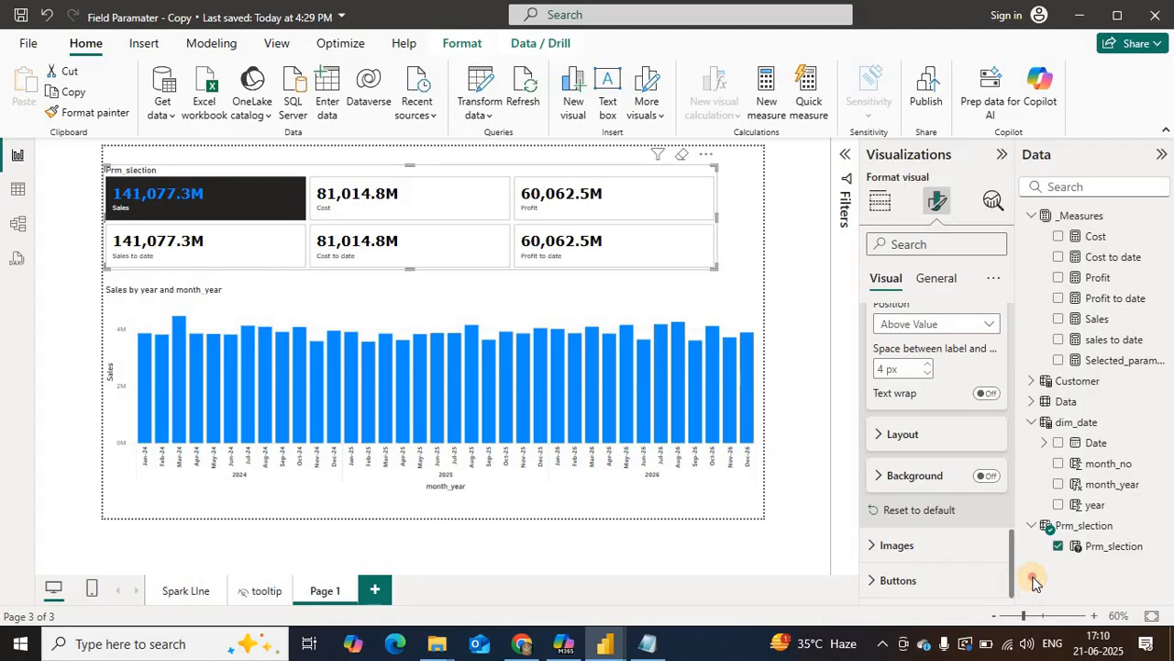
left_click(880, 434)
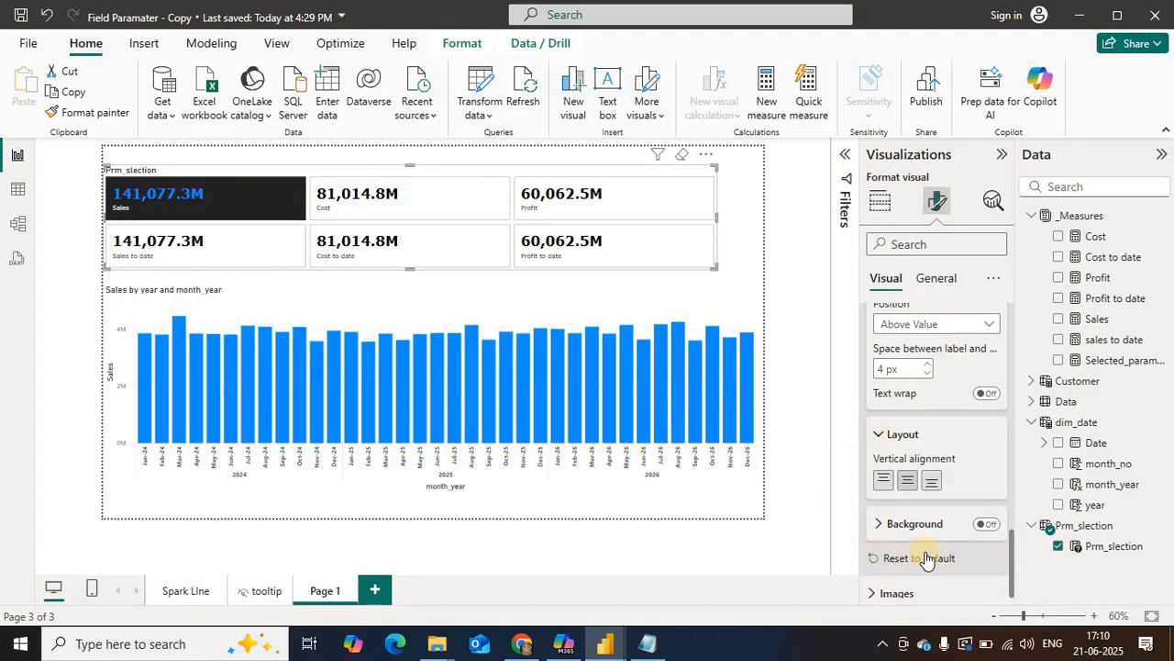
left_click(881, 437)
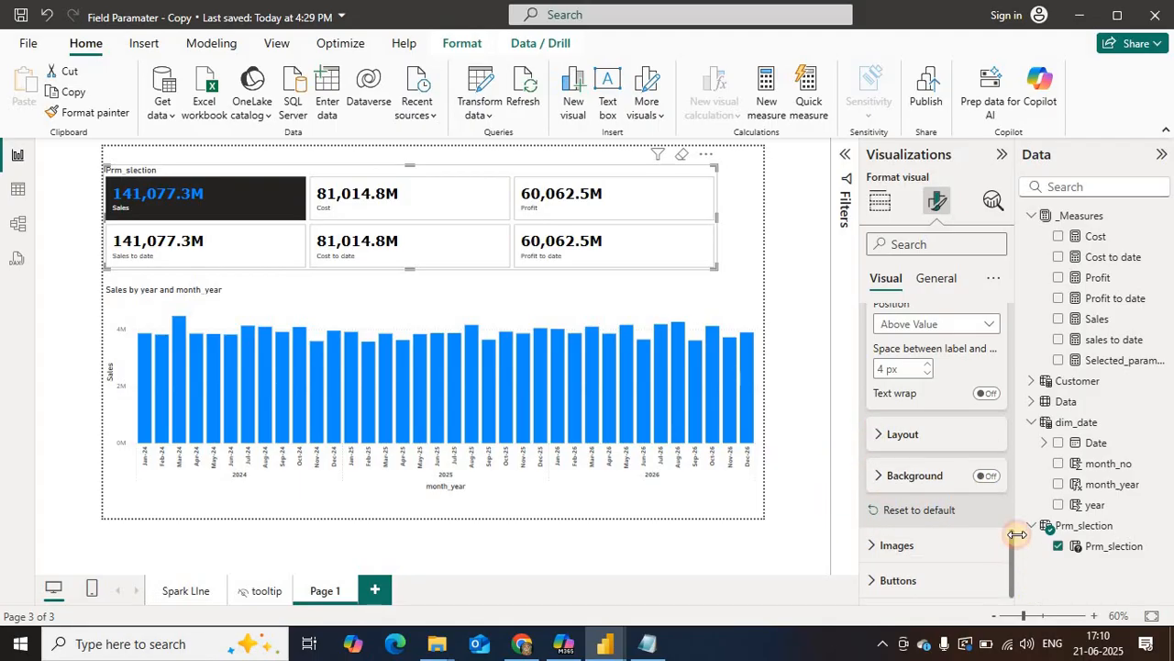
scroll(1016, 532, "up", 3)
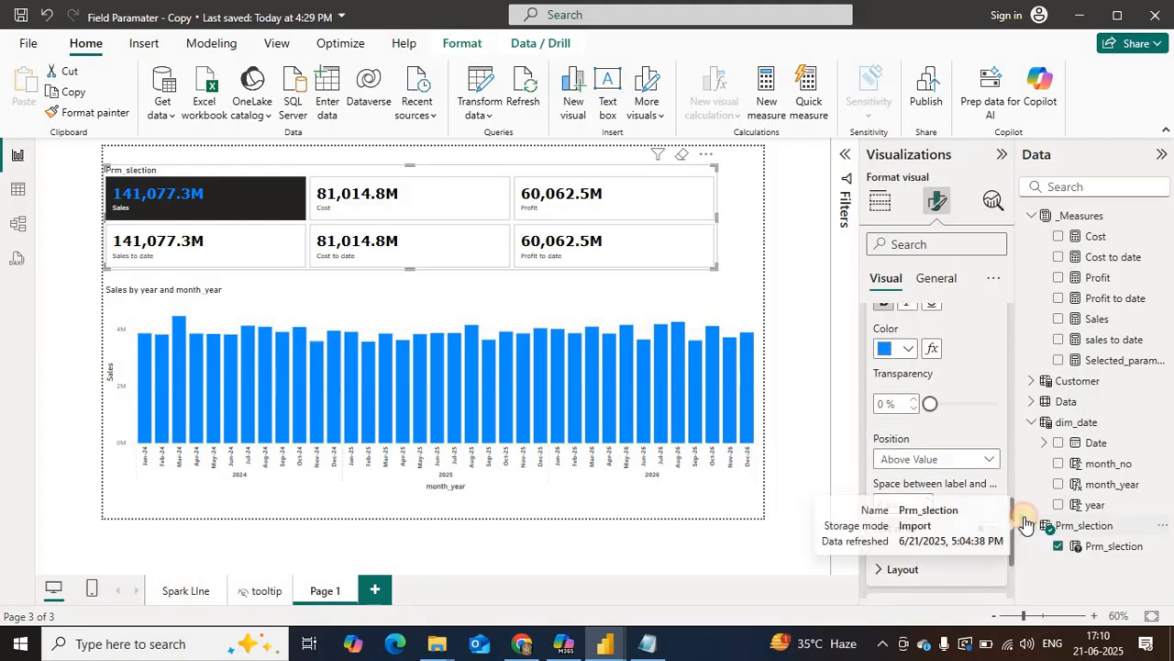
scroll(1022, 504, "up", 1)
scroll(1028, 490, "up", 2)
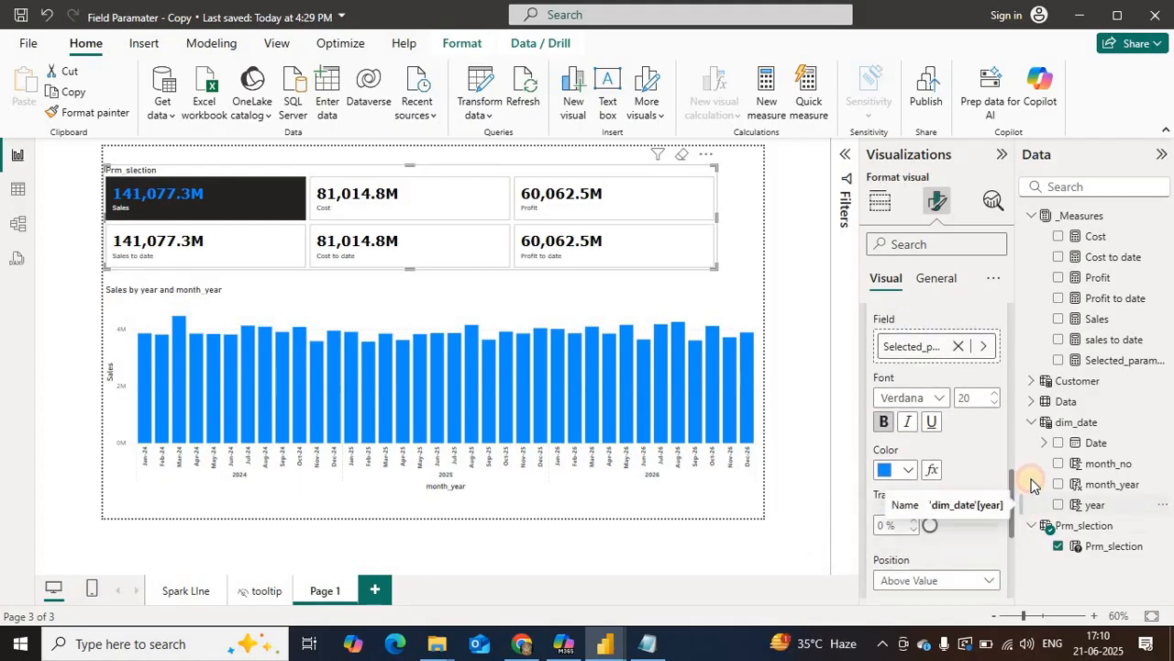
left_click_drag(1031, 484, 1033, 466)
left_click_drag(1034, 452, 1037, 429)
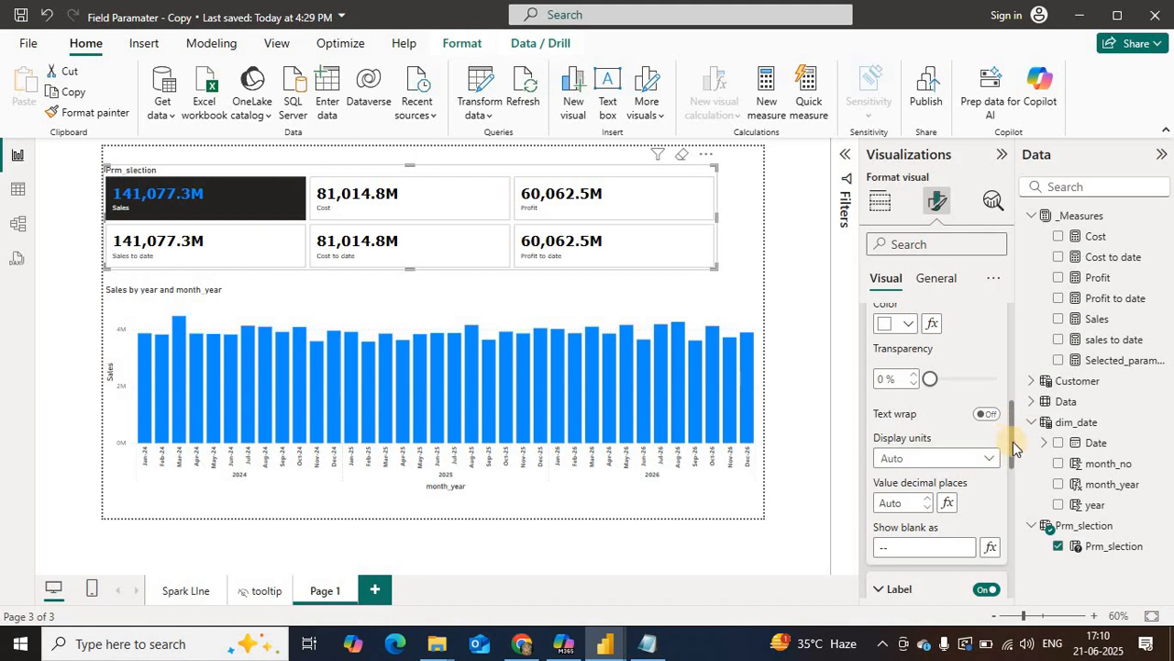
left_click_drag(1010, 445, 1020, 316)
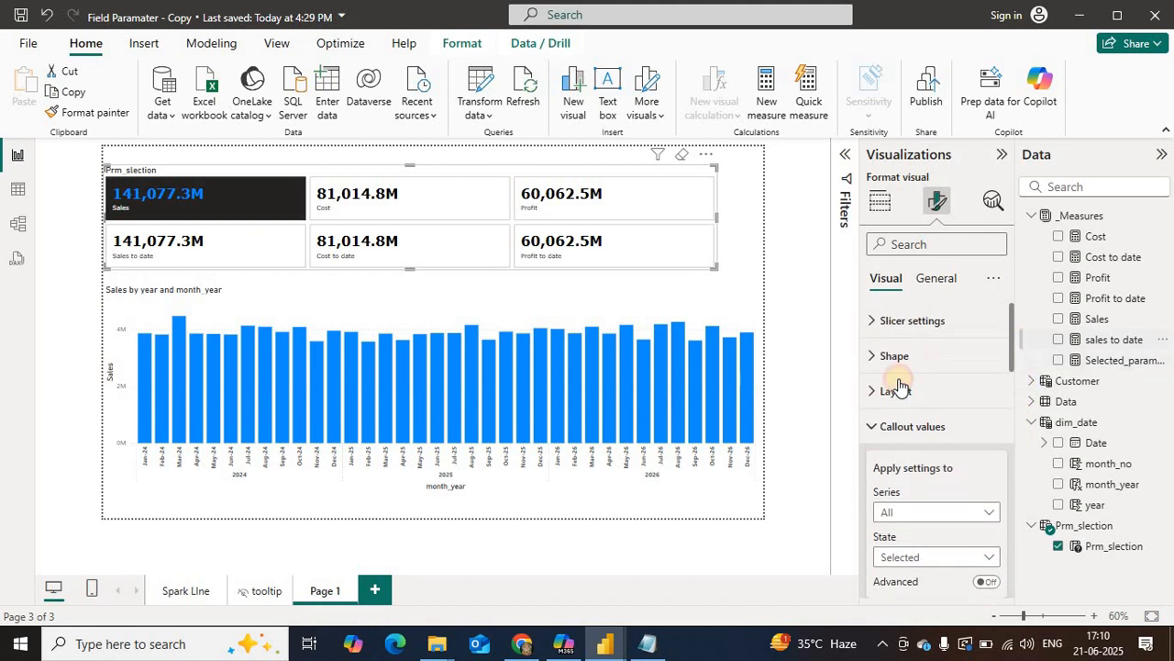
left_click(886, 391)
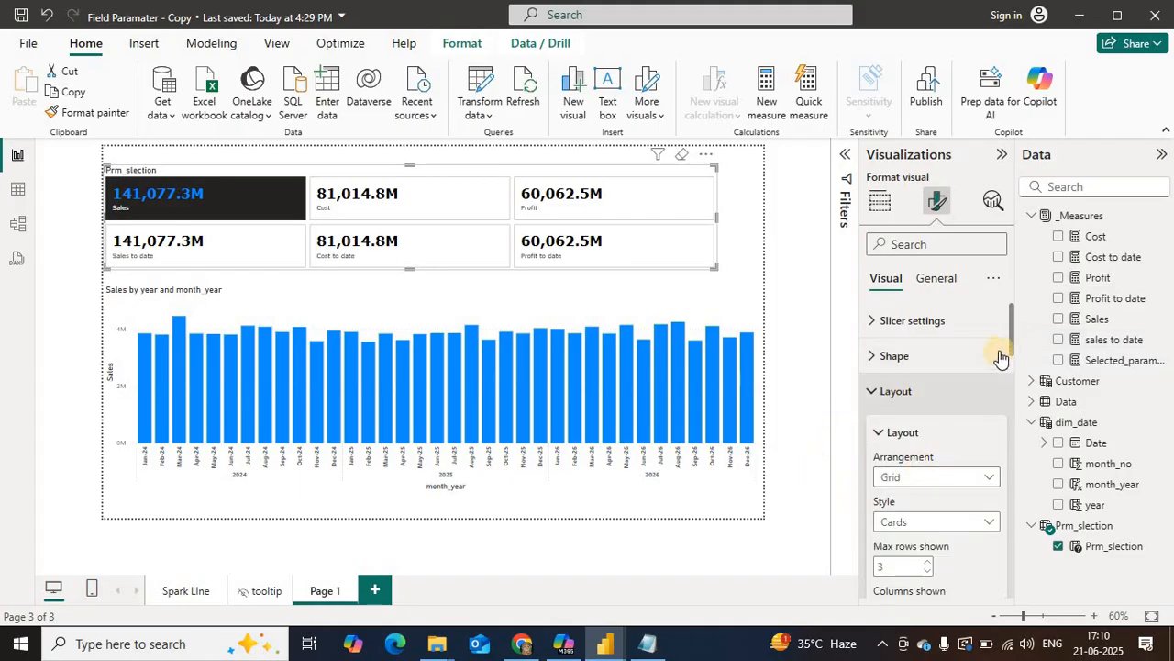
Step: Turn off the border and fill of the slicer buttons for all states
left_click_drag(1011, 328, 1021, 584)
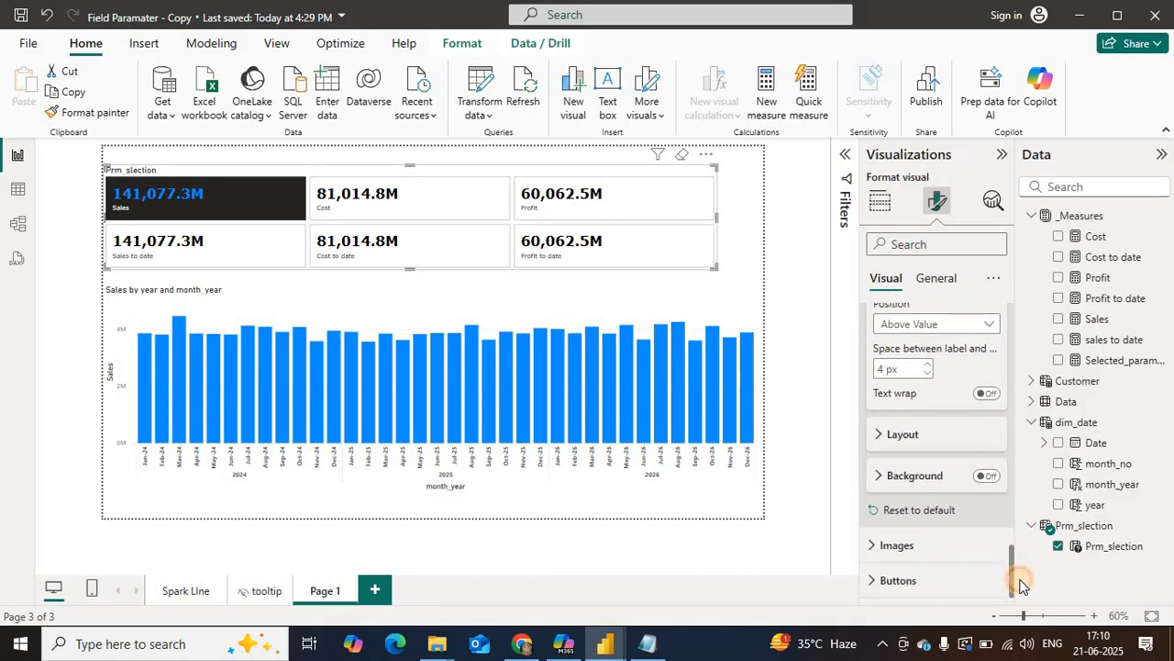
left_click(918, 580)
left_click_drag(1011, 498, 1032, 551)
scroll(991, 445, "down", 1)
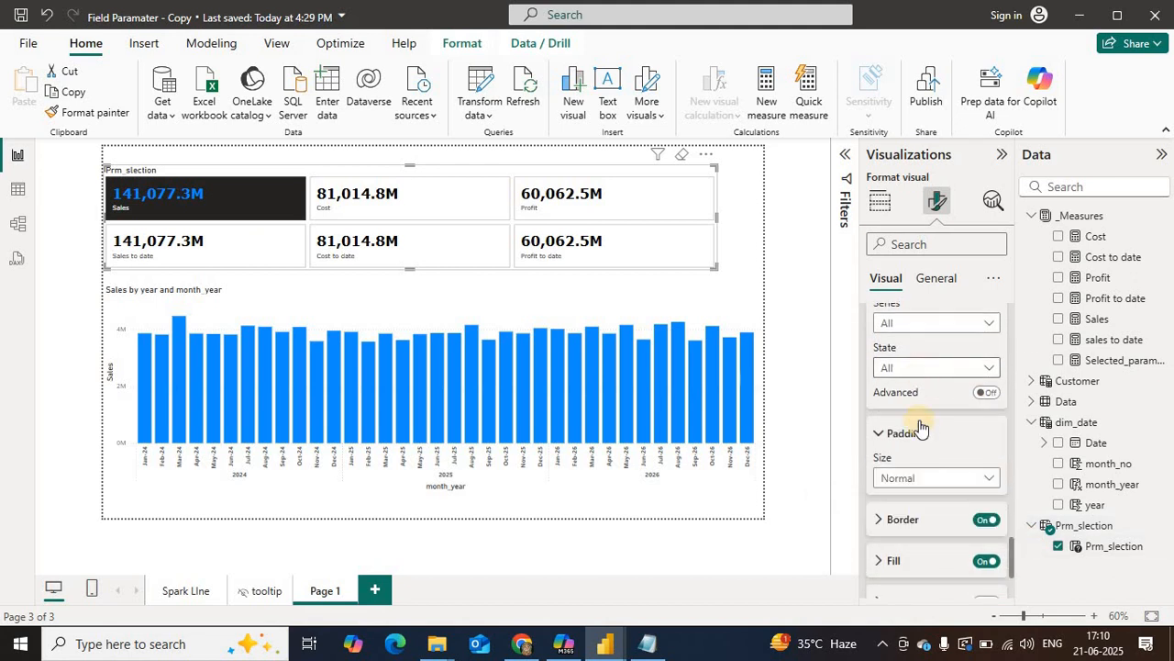
left_click(908, 369)
left_click(1004, 523)
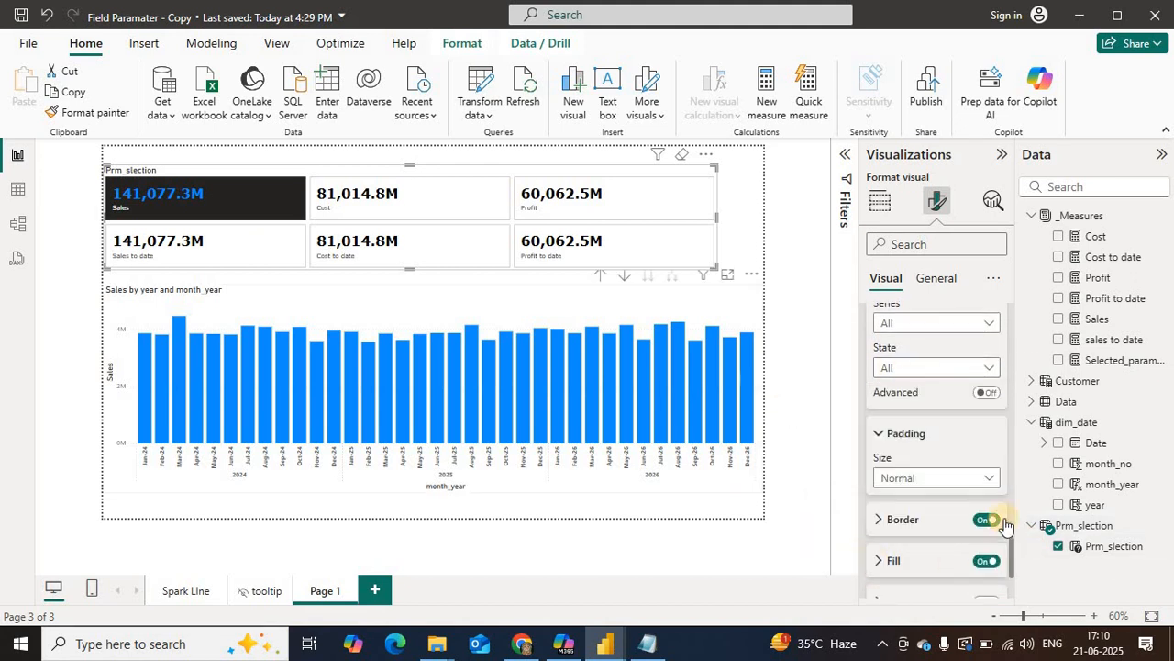
scroll(1009, 553, "down", 1)
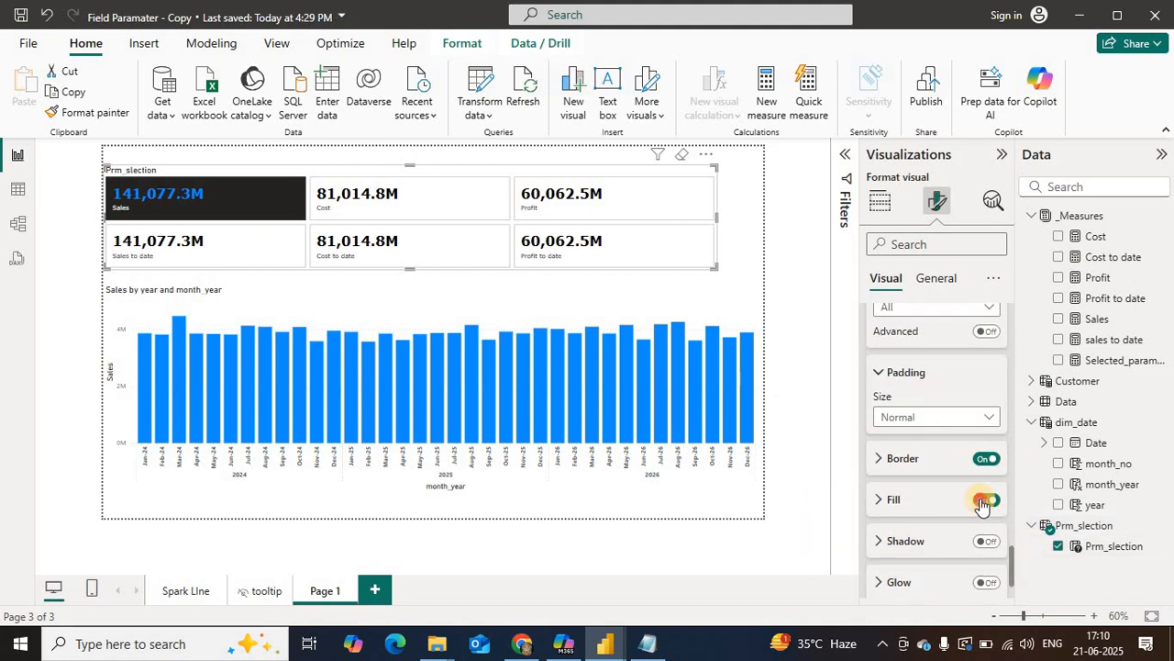
left_click(986, 459)
left_click(986, 500)
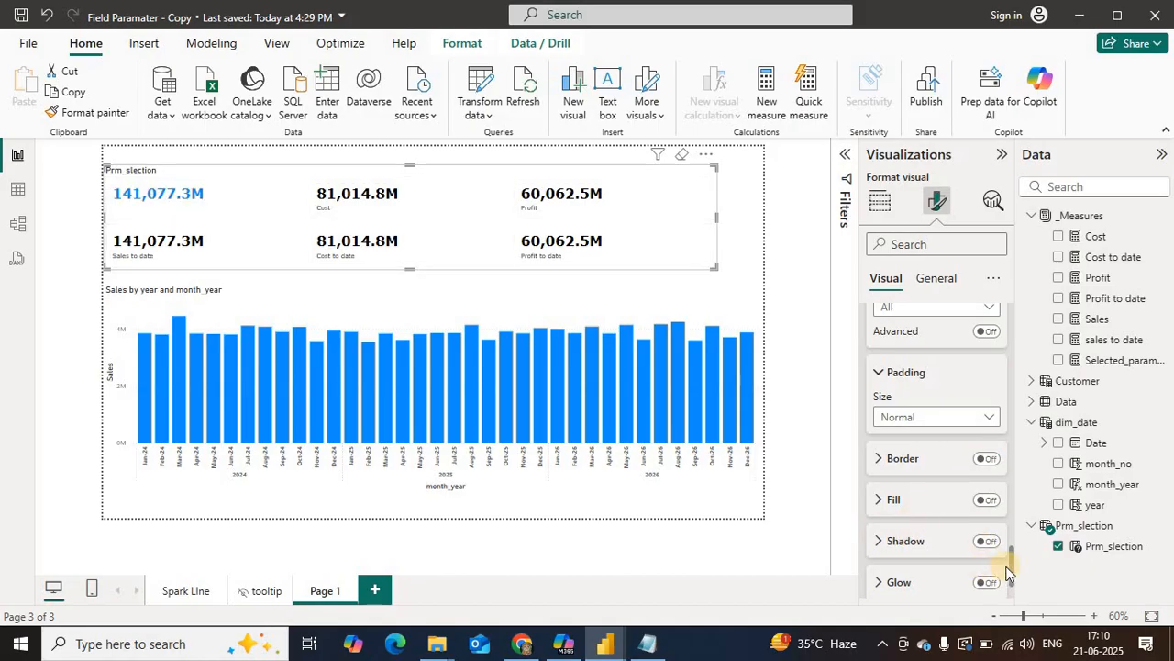
Step: Try showing an accent bar on the slicer buttons for all states
left_click_drag(1015, 567, 1015, 584)
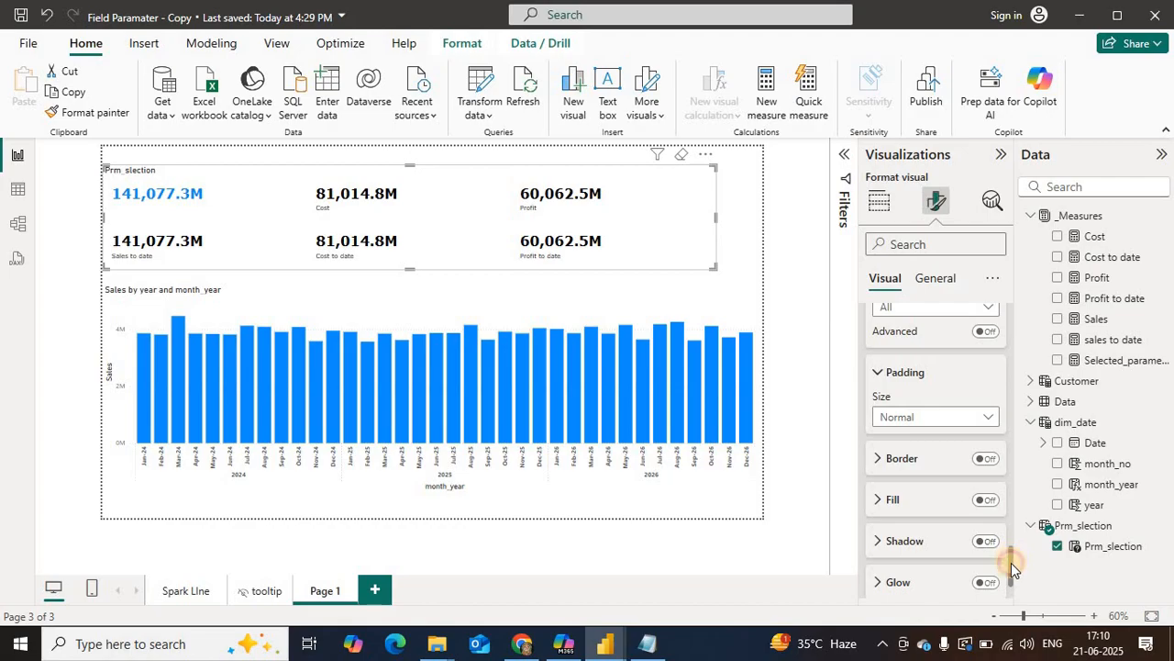
scroll(1011, 563, "down", 2)
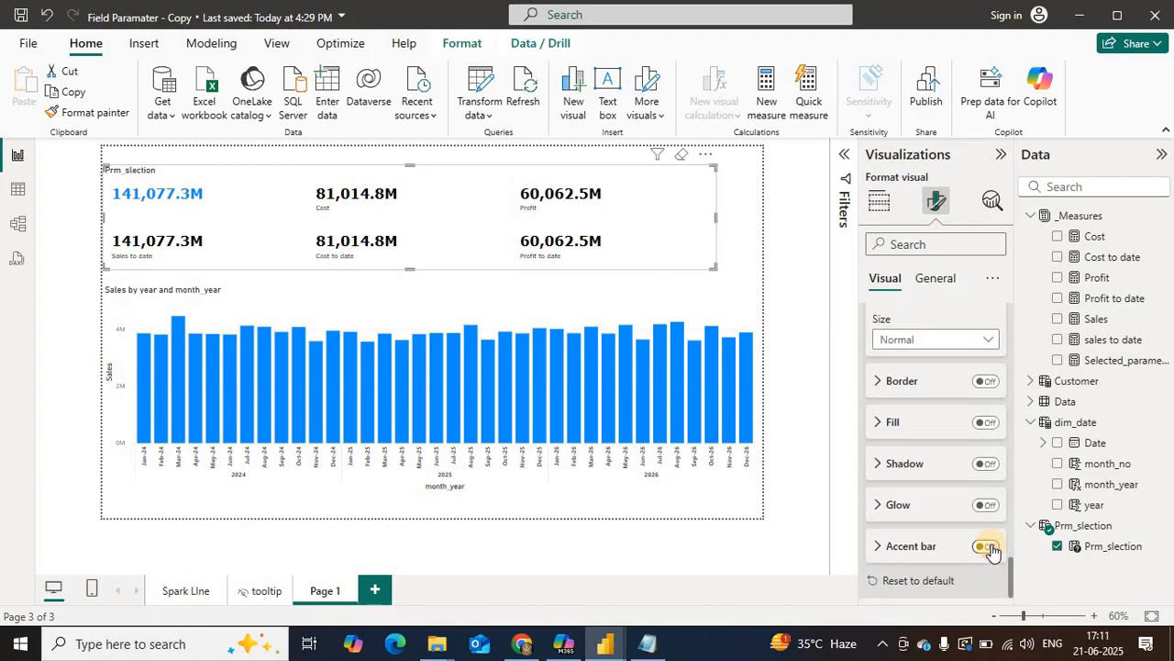
left_click(989, 547)
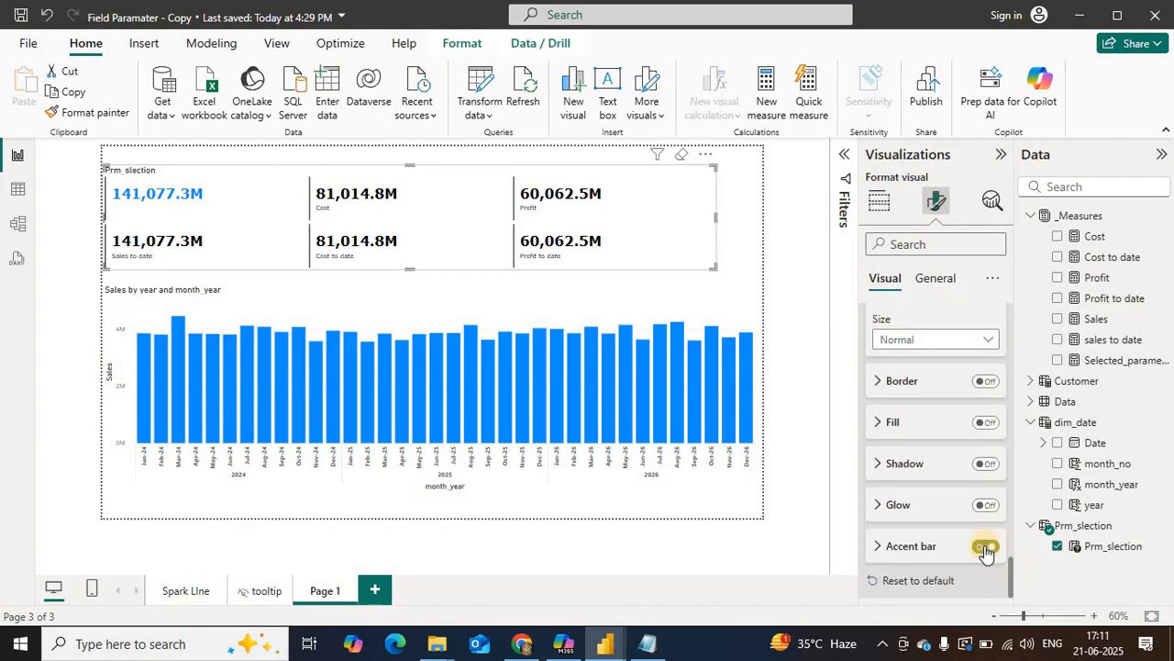
left_click(984, 549)
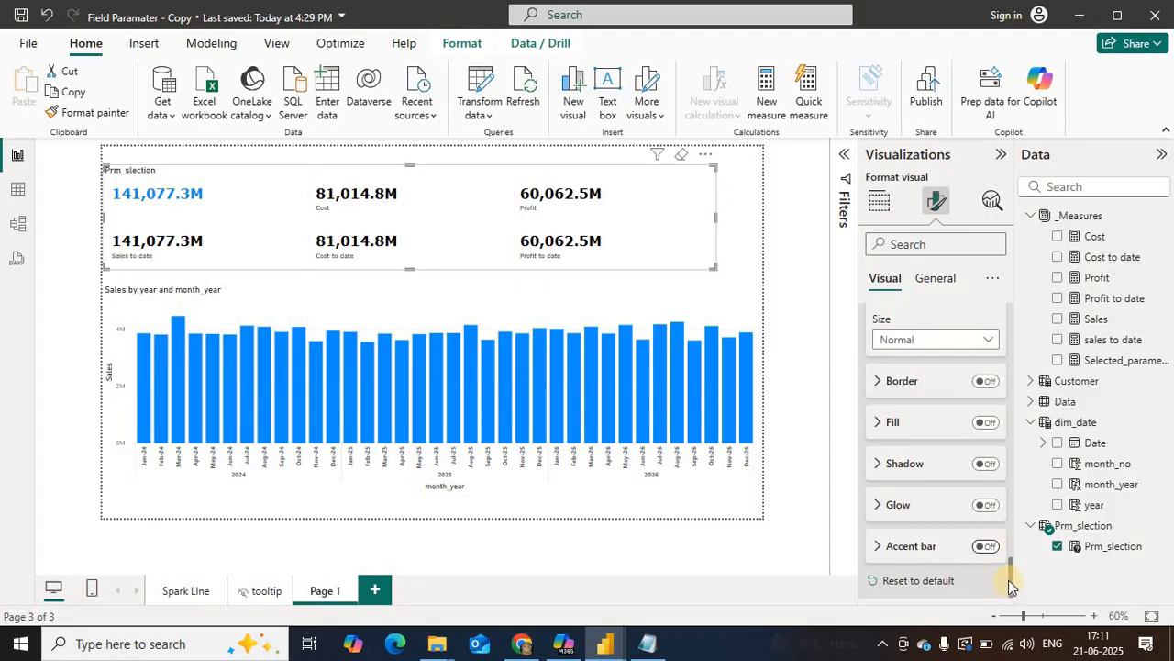
Step: Switch the slicer button settings to the Selected state and turn on the button fill
left_click_drag(1011, 567, 1010, 536)
left_click(939, 486)
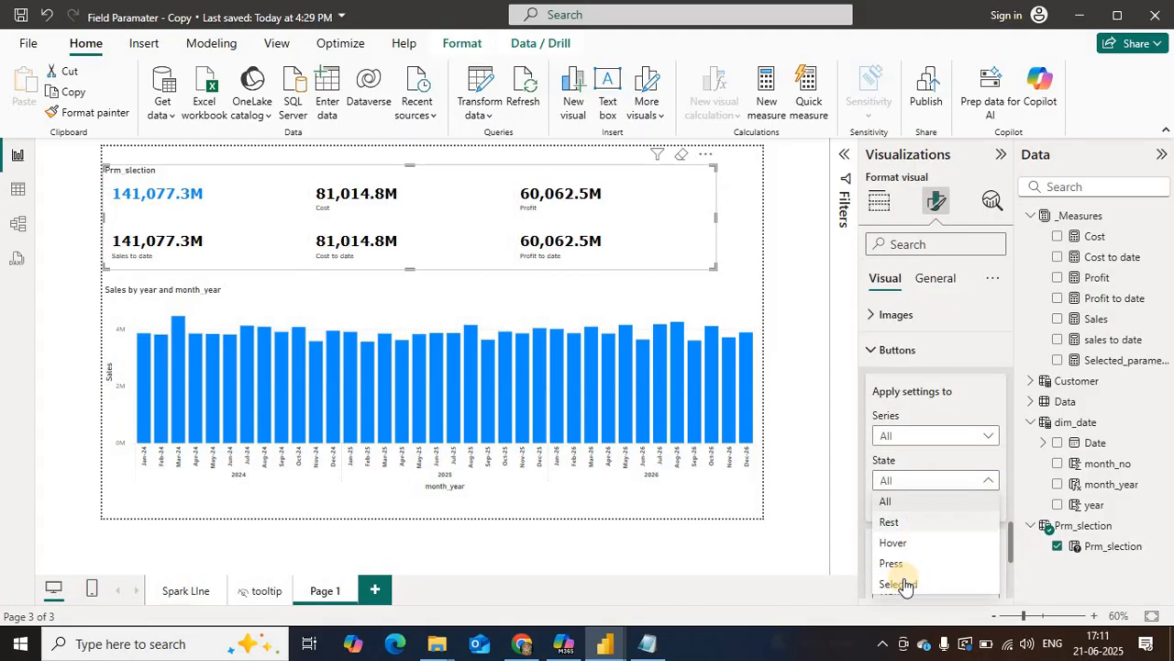
left_click(1008, 547)
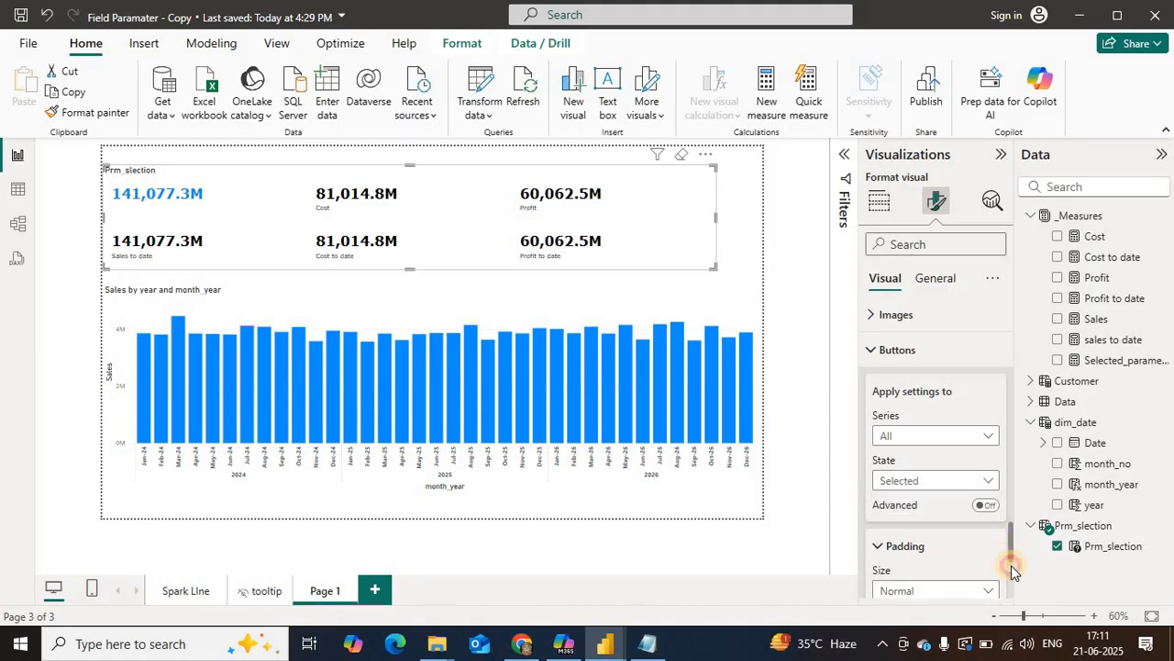
scroll(1011, 565, "down", 3)
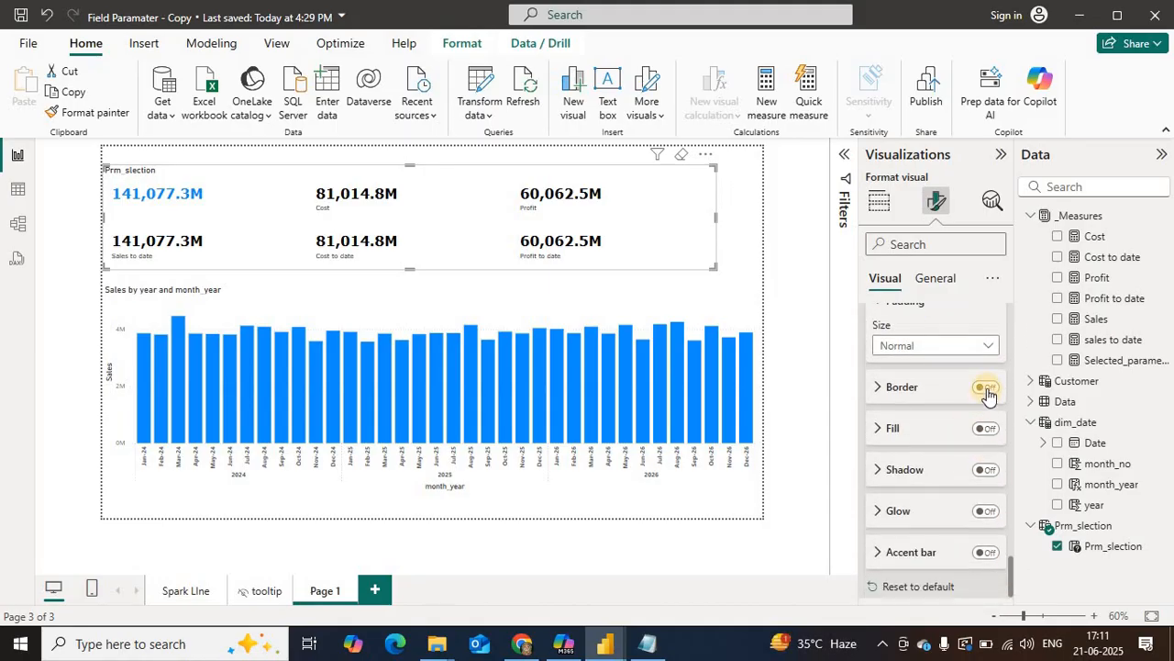
left_click(984, 429)
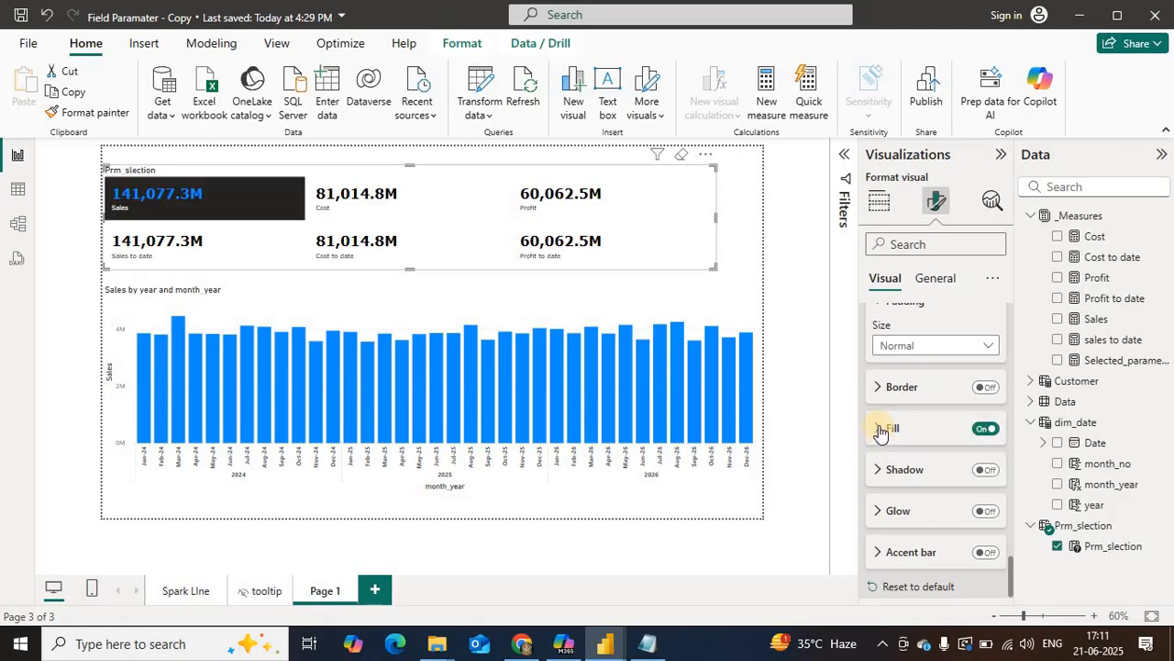
left_click(881, 428)
left_click(880, 429)
Step: Turn on the accent bar for the Selected state with its position set to Bottom, and select Cost in the slicer
left_click(877, 552)
scroll(1005, 571, "down", 4)
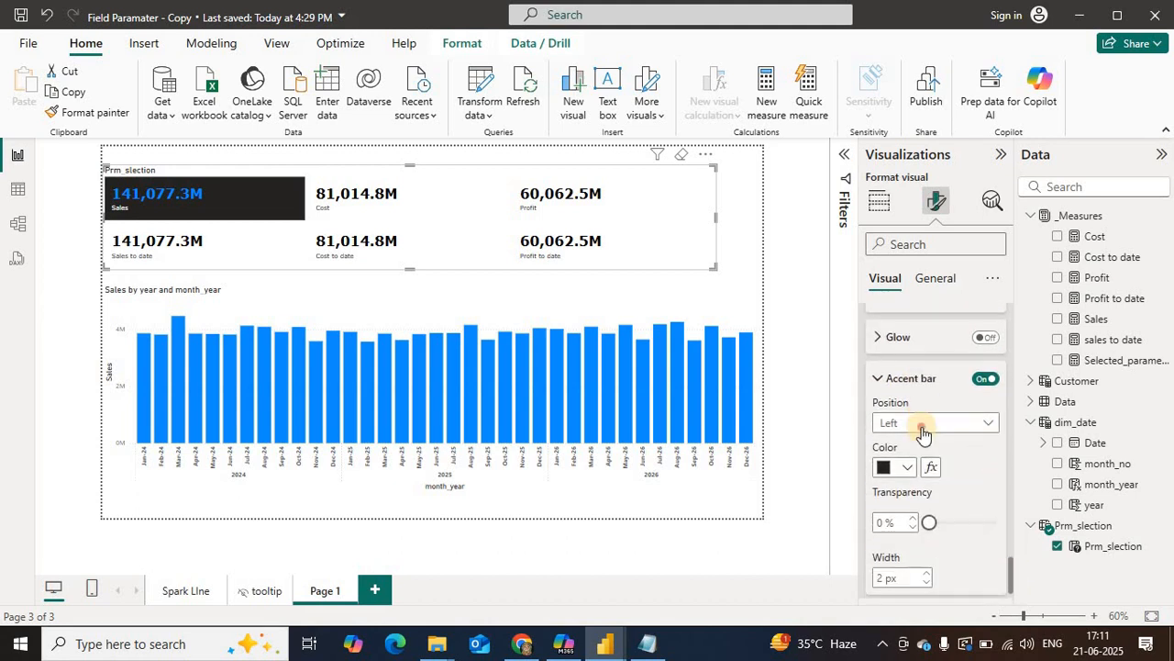
left_click(922, 422)
left_click(906, 486)
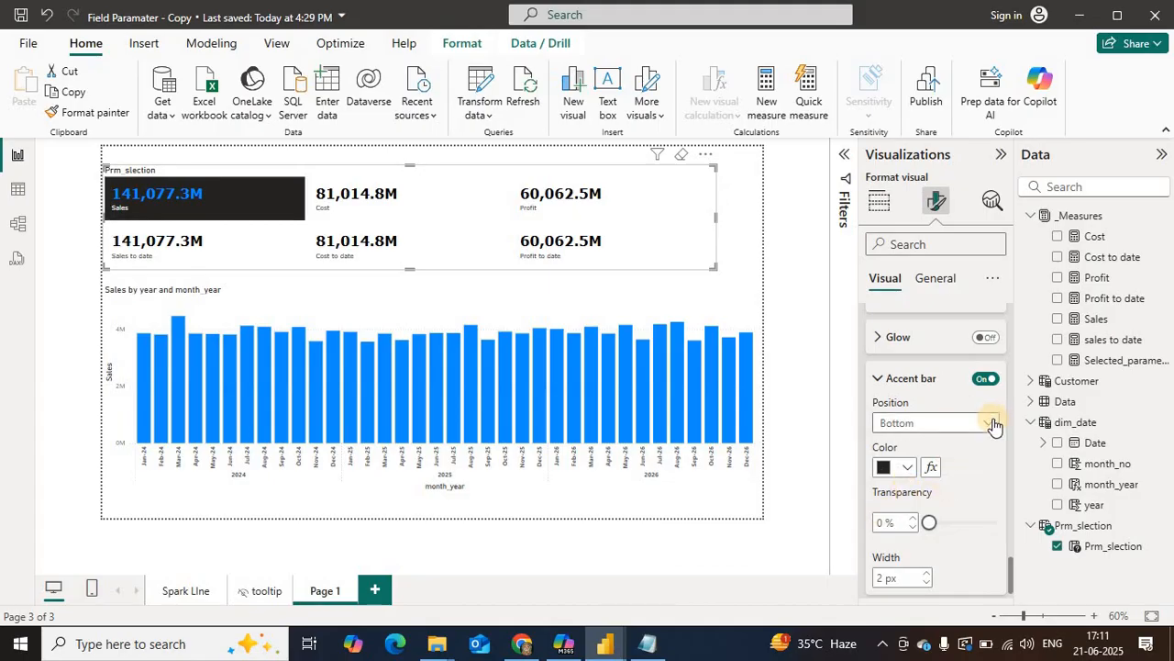
left_click(356, 200)
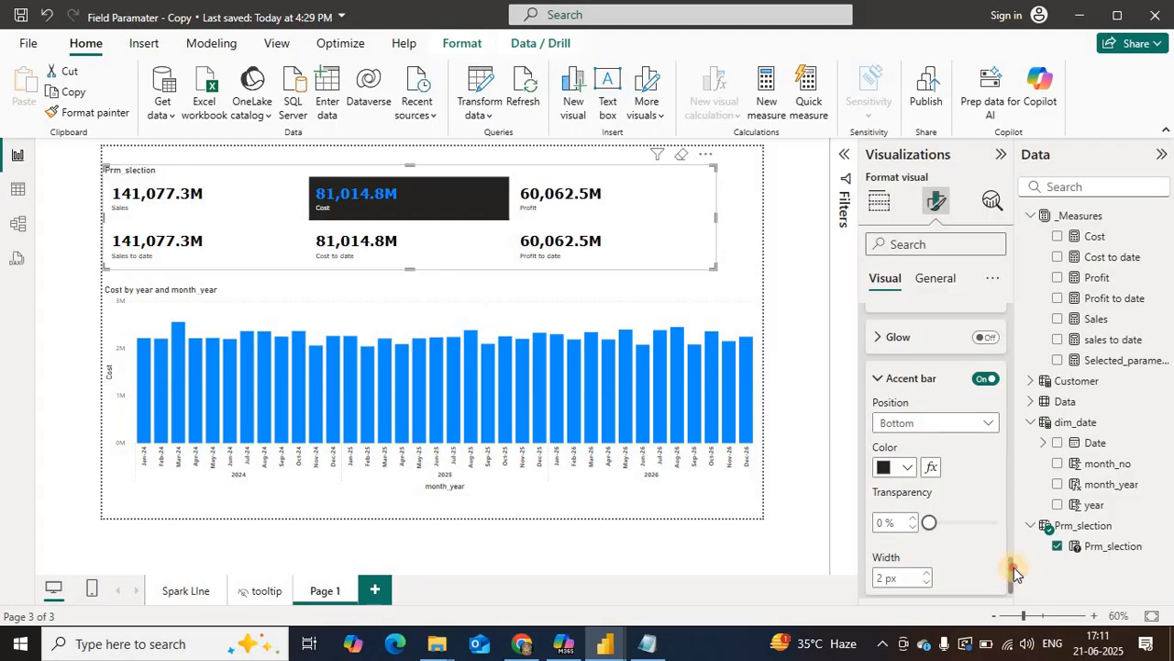
Step: Set the fill color of the Selected state buttons to White
scroll(1012, 569, "up", 3)
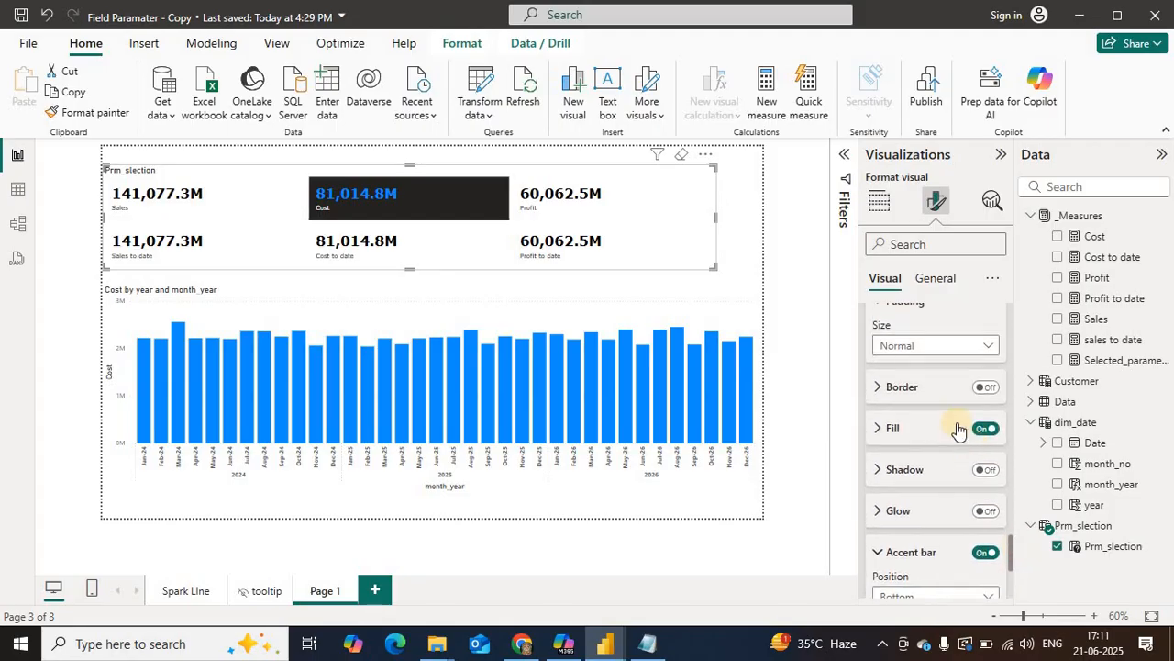
left_click(883, 428)
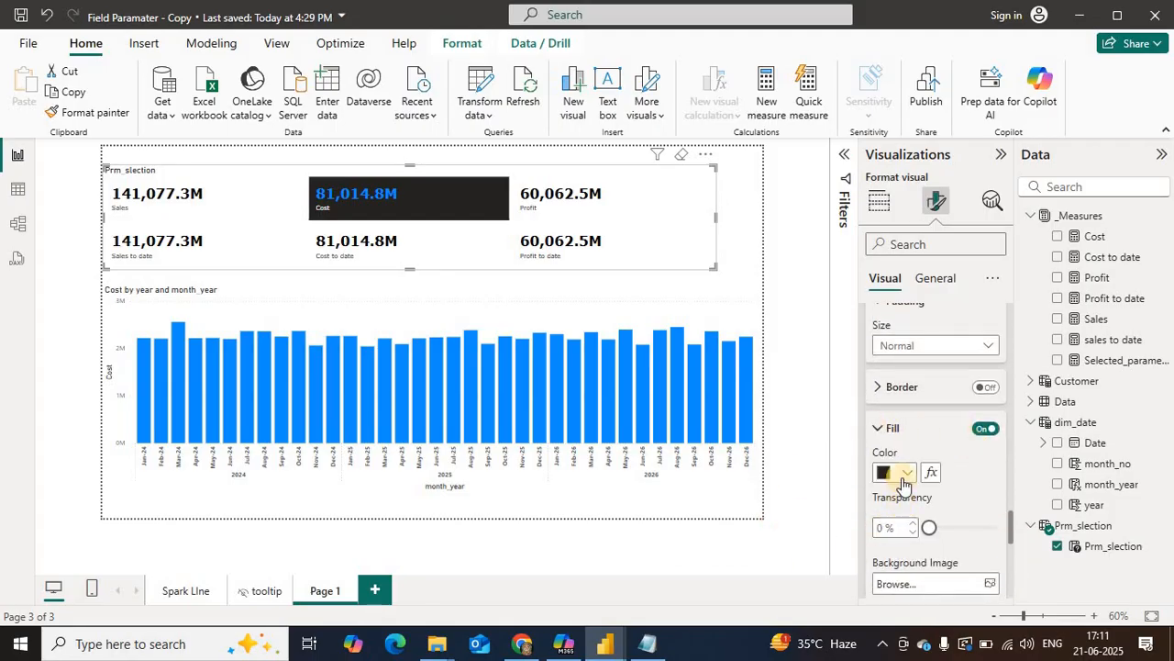
left_click(899, 473)
left_click(902, 202)
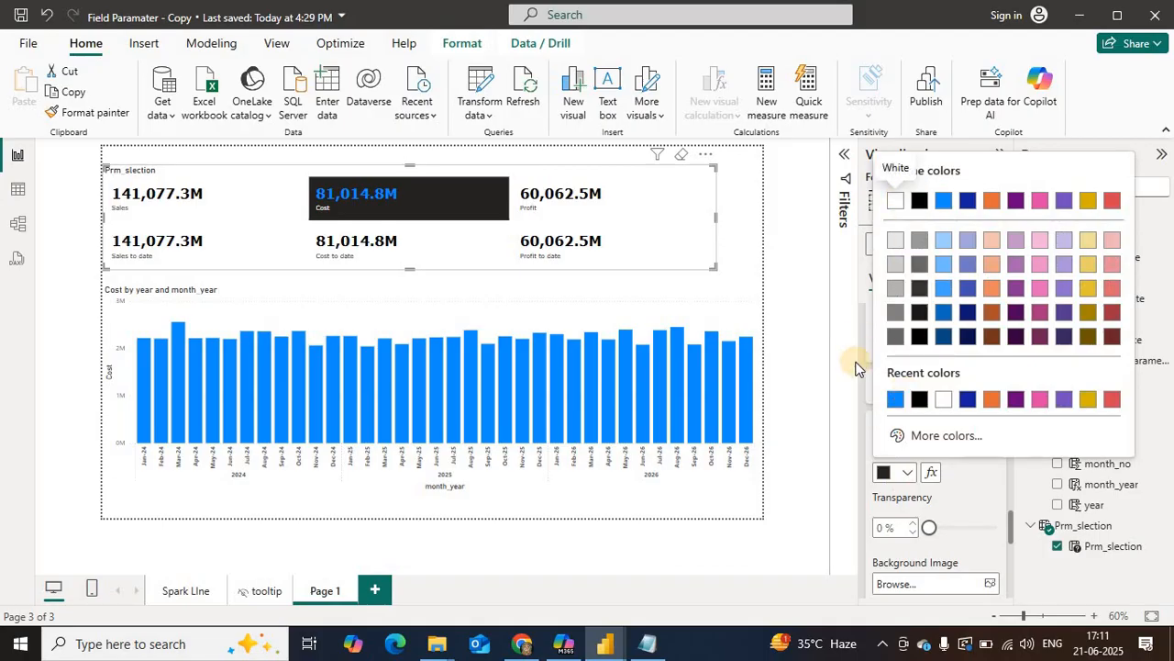
Step: Select Profit in the slicer to check the selected button style, and review the accent bar, fill and state settings
left_click(334, 197)
left_click(153, 196)
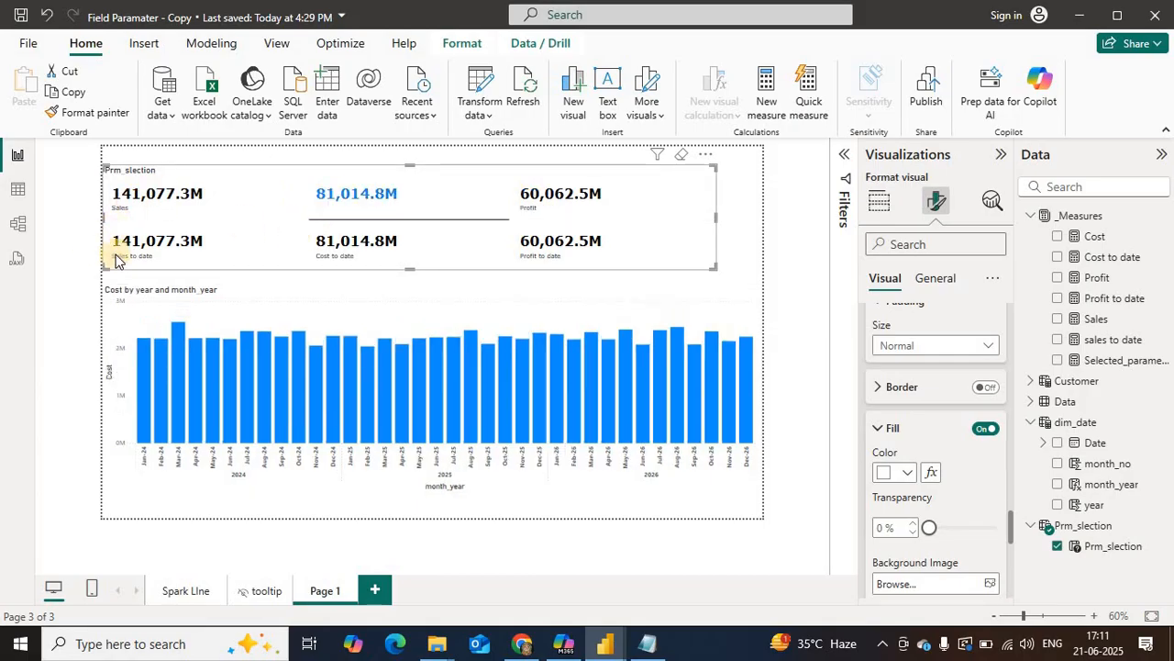
left_click(549, 204)
left_click(563, 247)
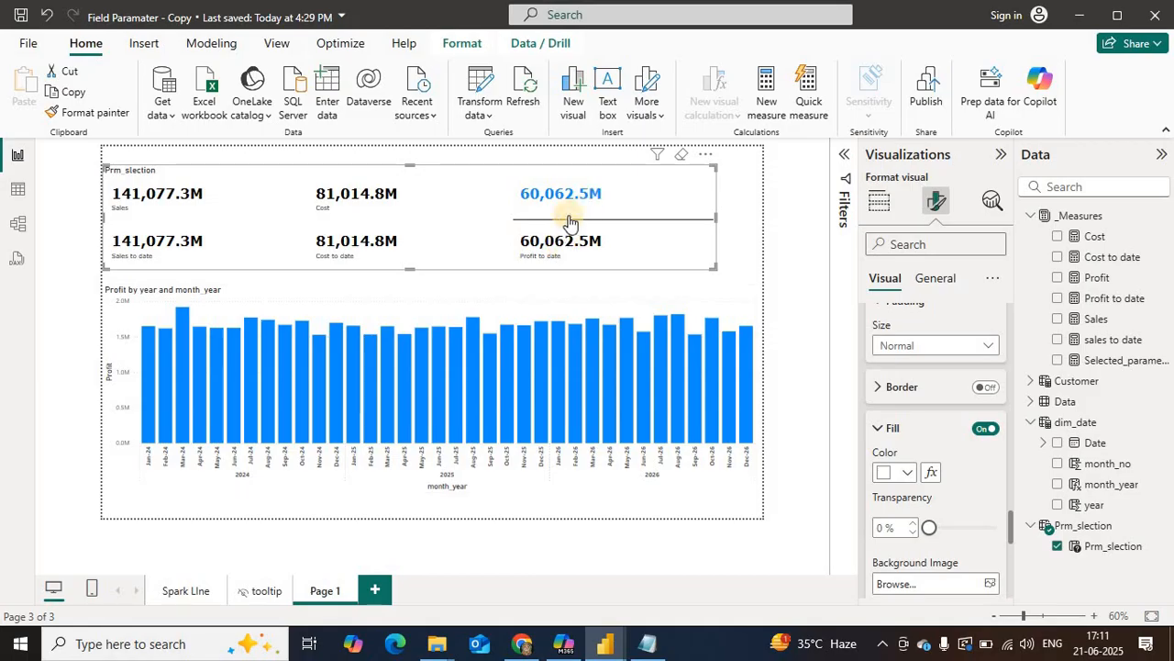
left_click_drag(1004, 537, 1012, 574)
scroll(1011, 576, "down", 5)
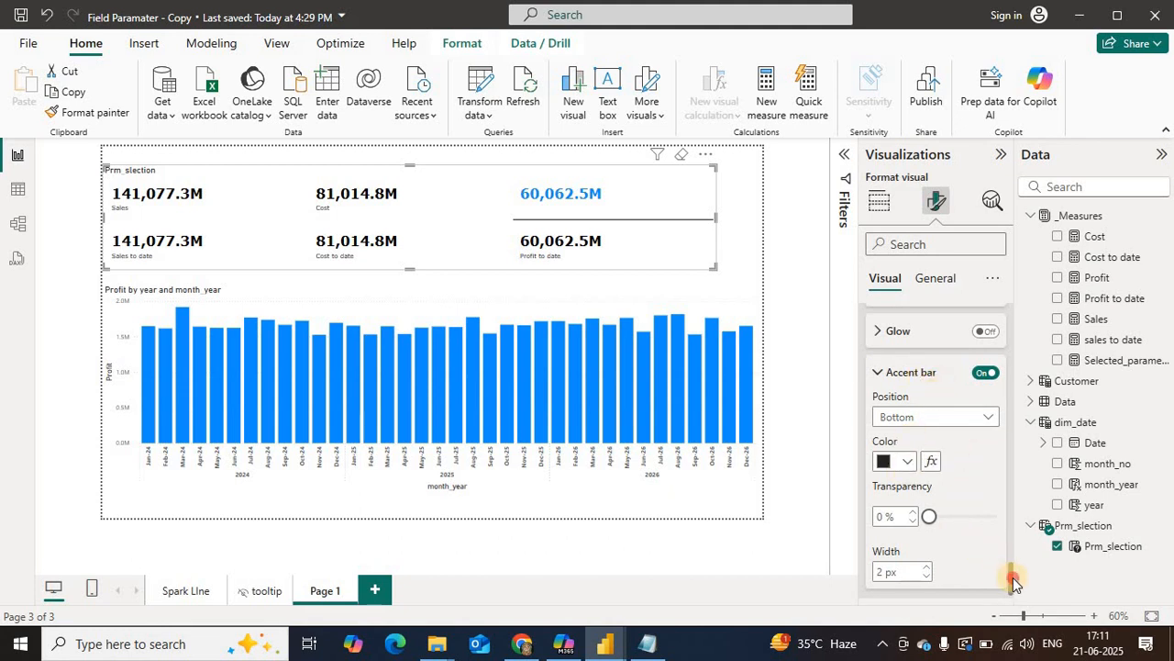
left_click_drag(1014, 569, 1013, 523)
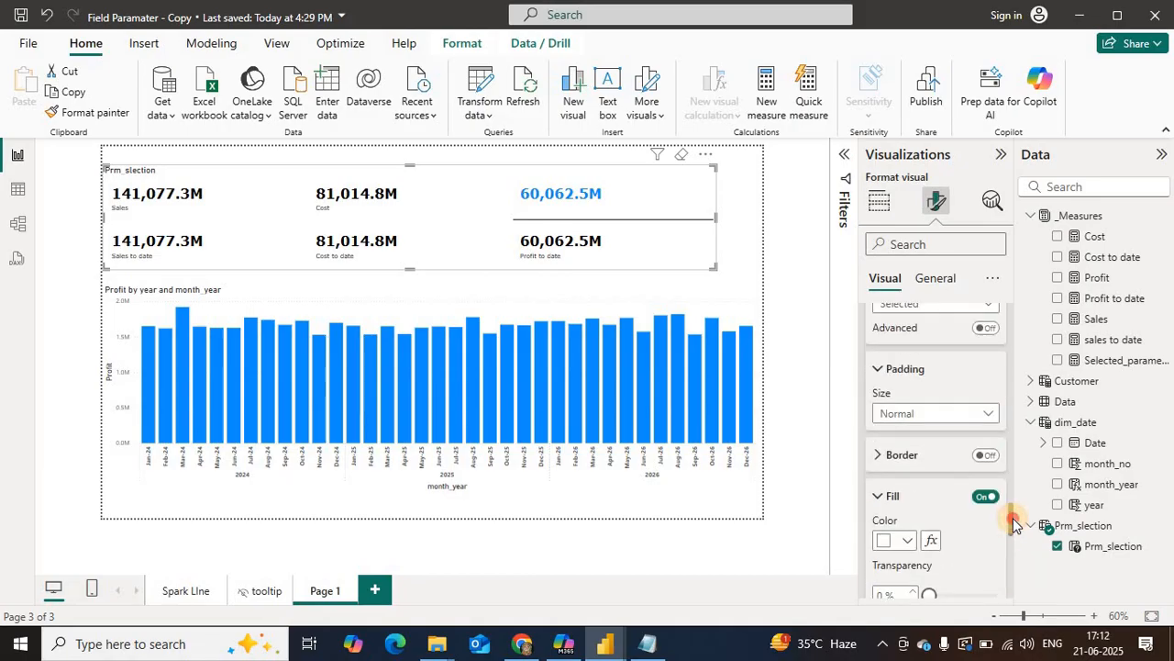
left_click_drag(1014, 523, 1009, 484)
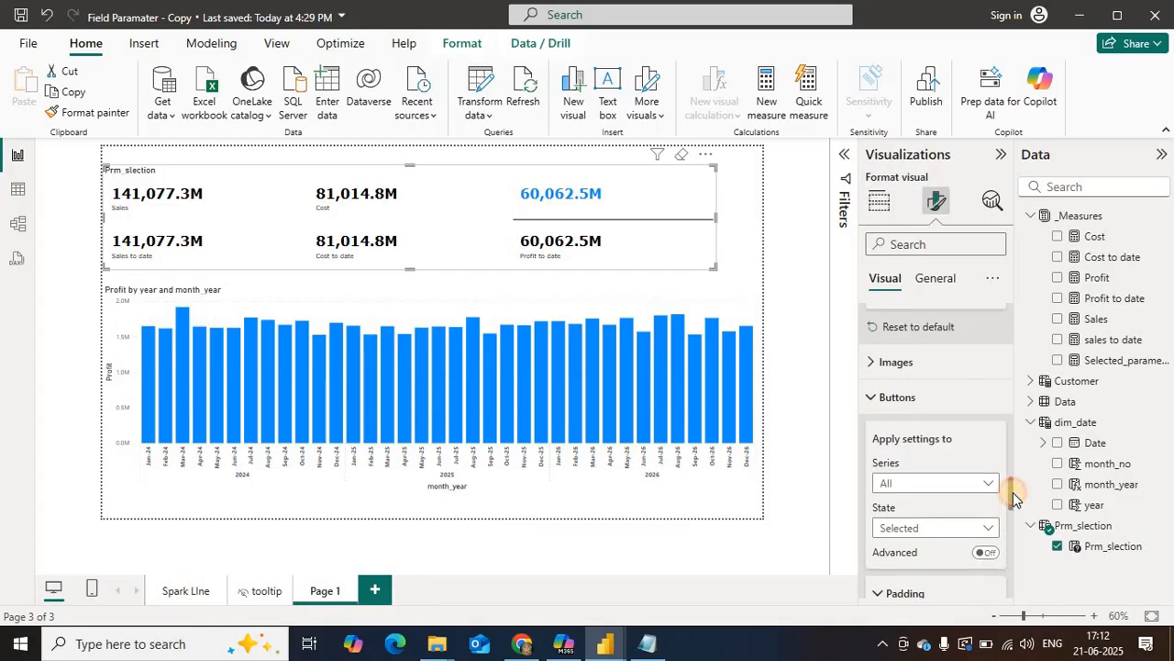
Step: Select Cost, Profit to date and Sales in the slicer to check the button styling and the chart
left_click(382, 210)
left_click(168, 197)
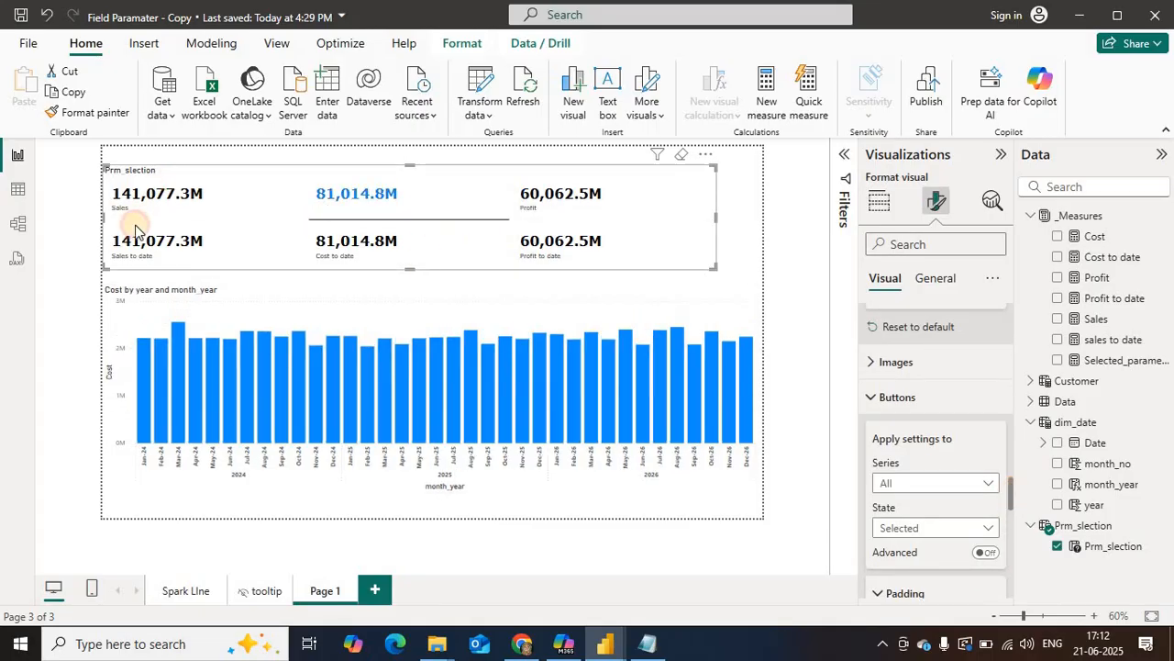
left_click(383, 196)
left_click(345, 245)
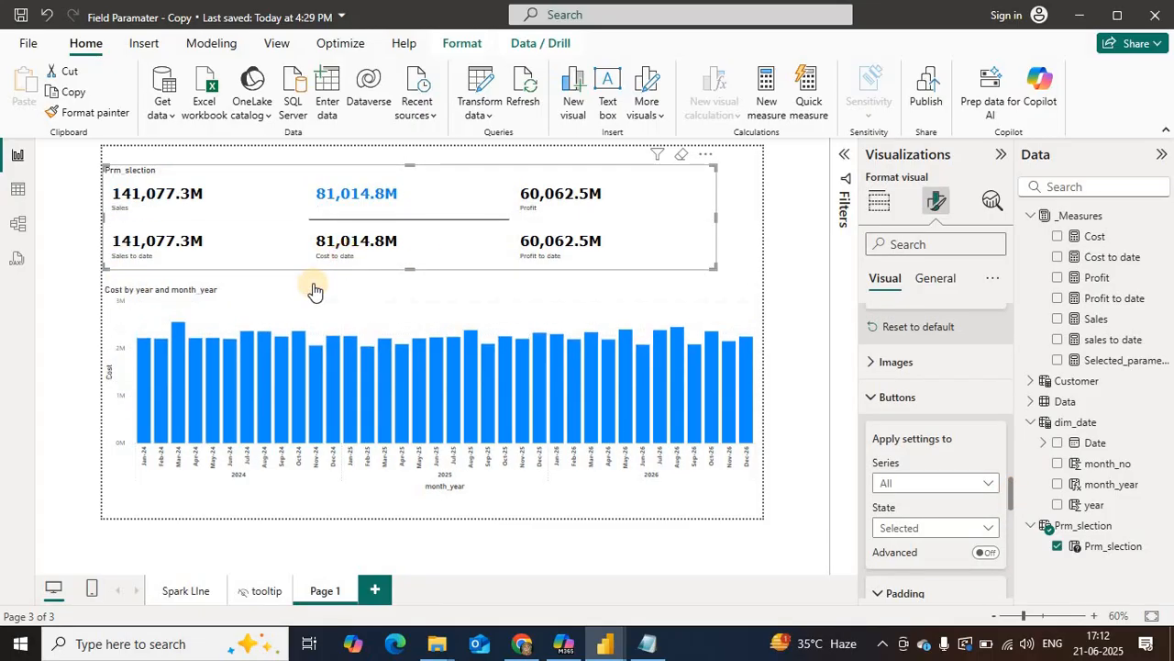
left_click(562, 262)
left_click(542, 196)
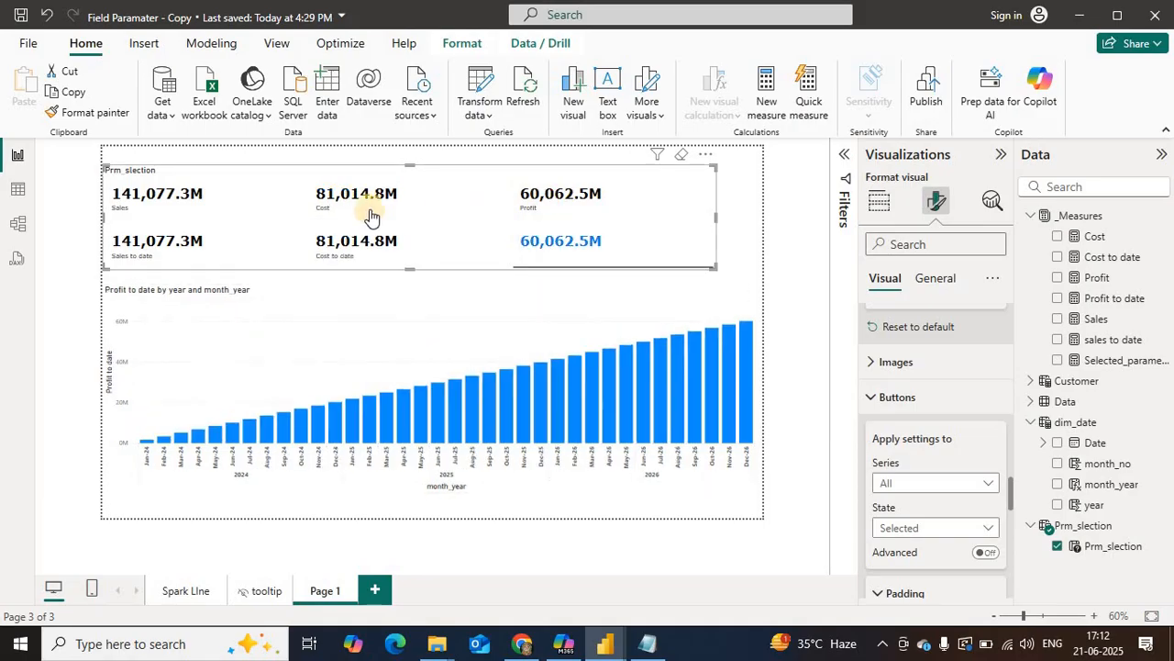
left_click(145, 207)
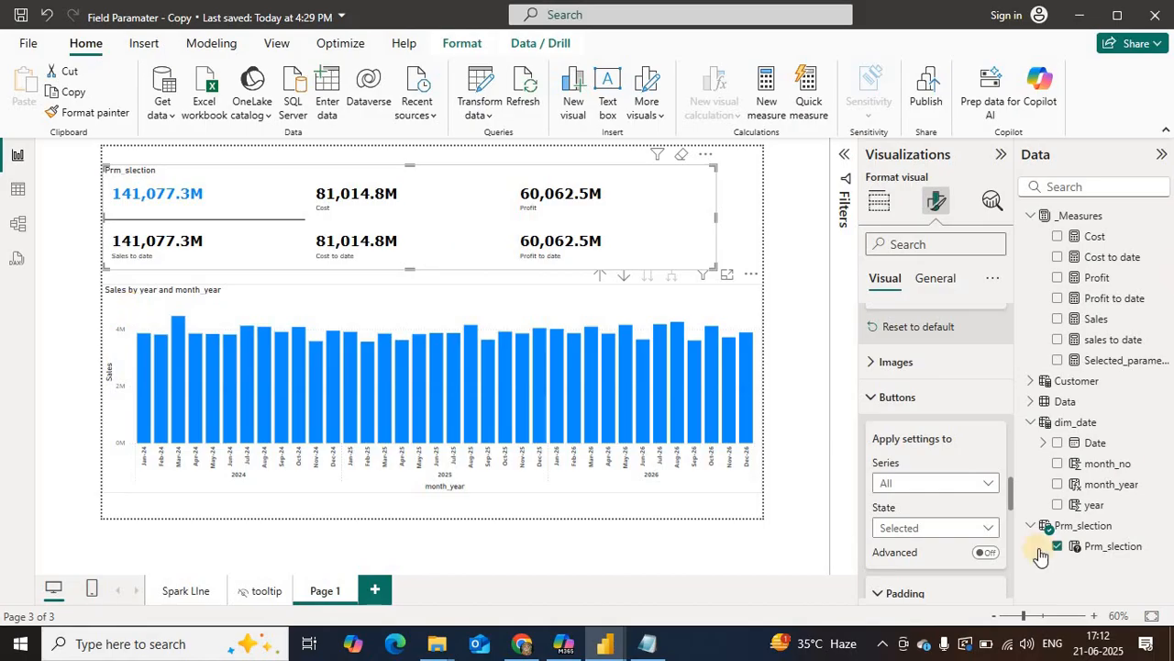
Step: Open the Prm_slection field parameter formula and add the value "Yes" to its Sales row, using the Notepad code as reference
left_click(1112, 546)
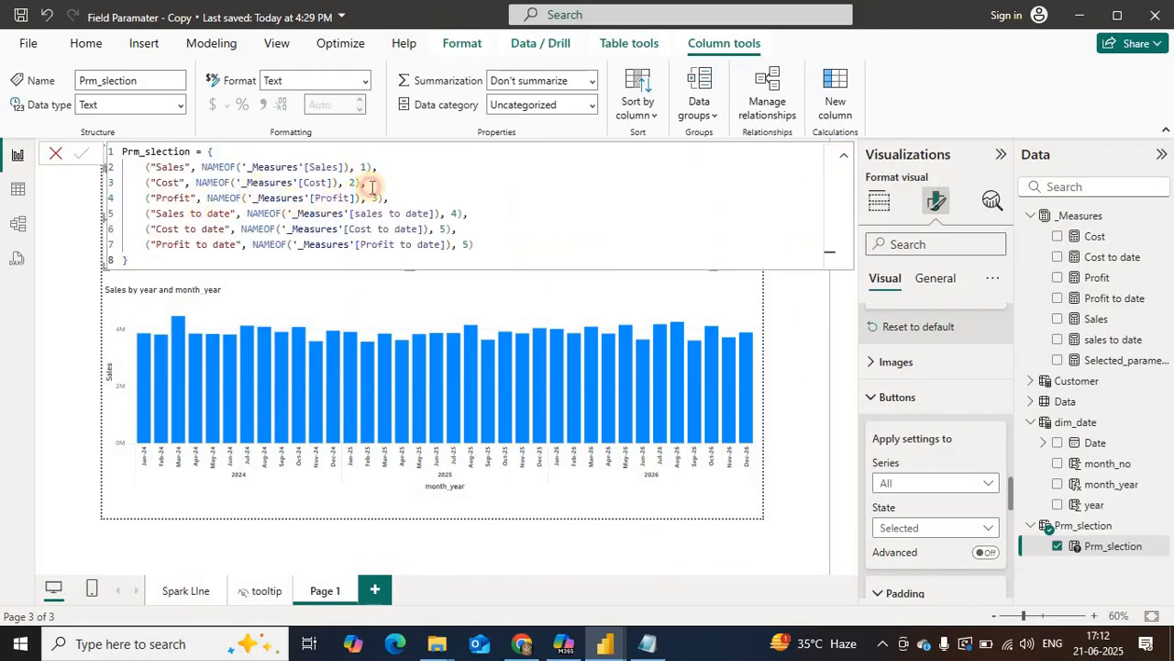
left_click(368, 168)
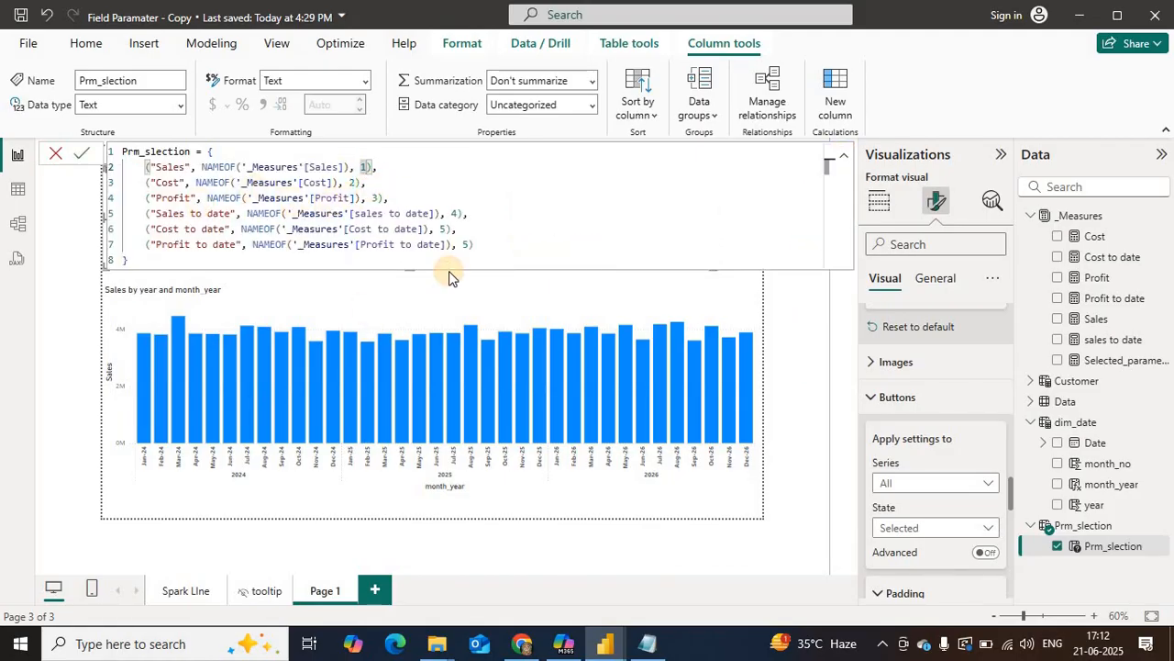
type(",\"")
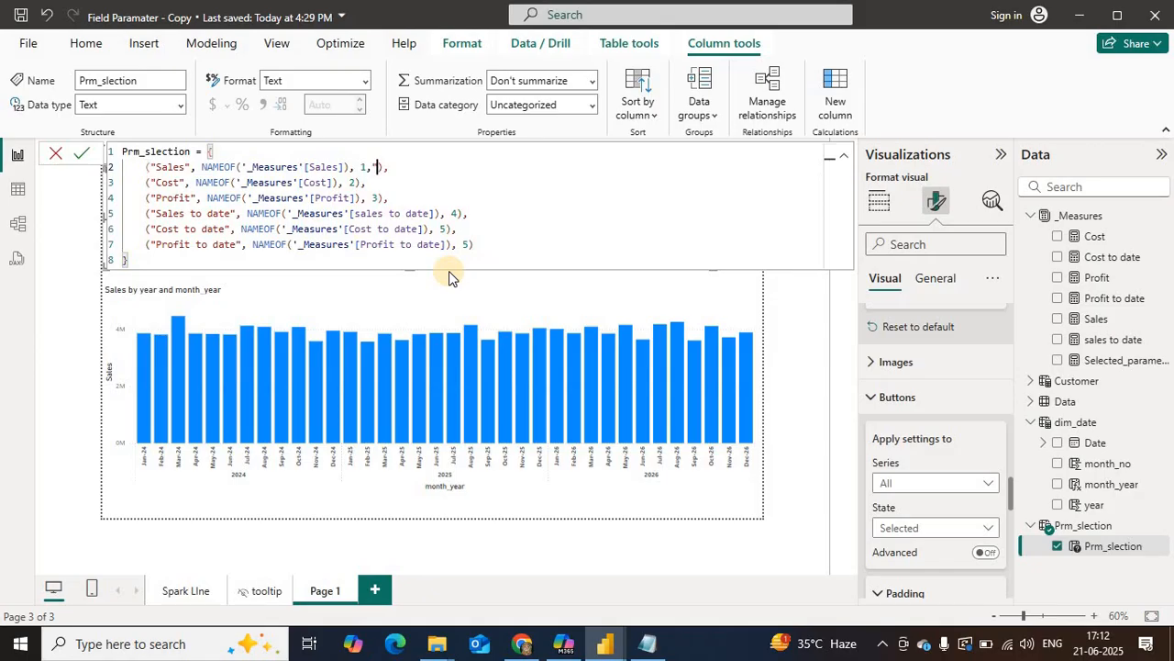
left_click(647, 643)
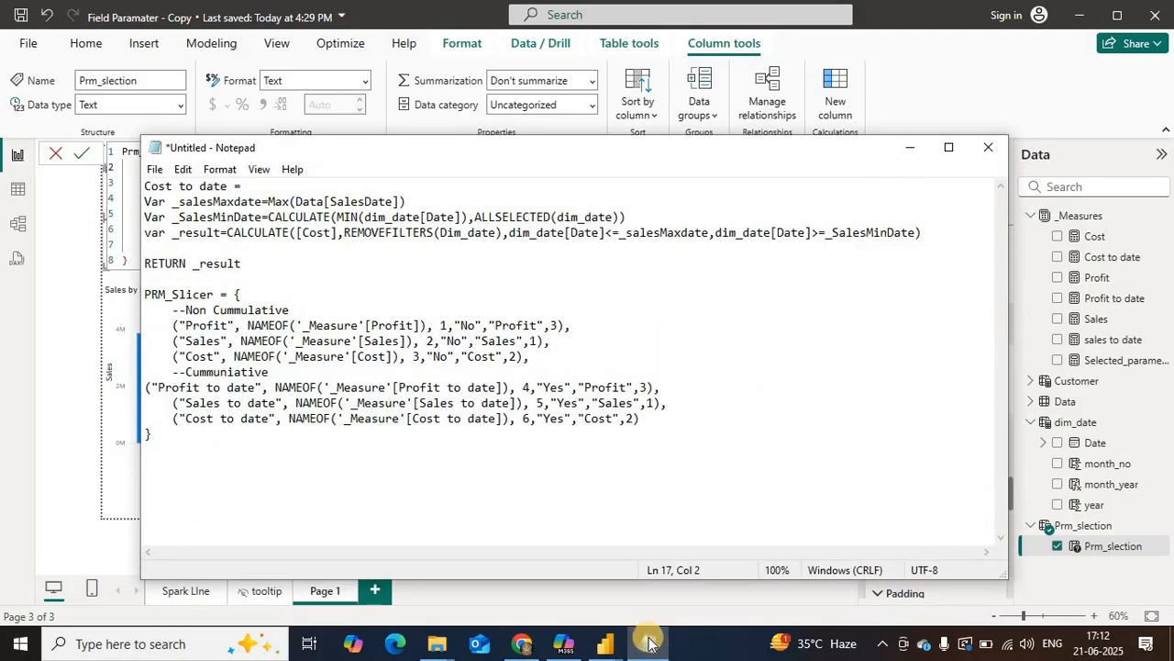
mouse_move(649, 643)
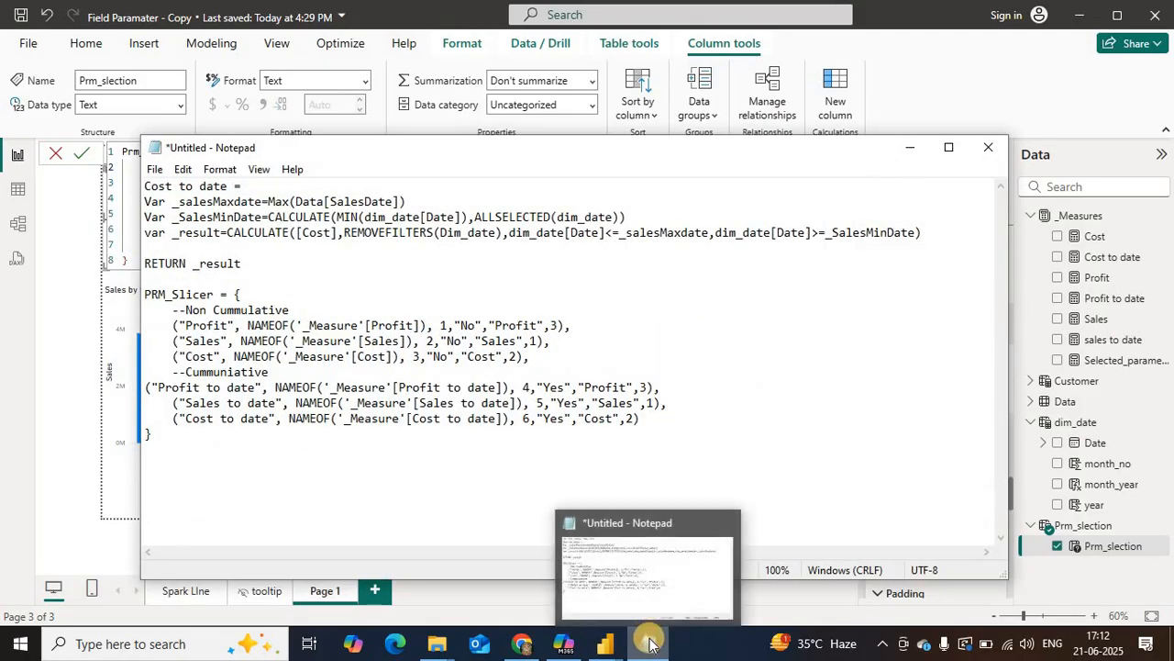
left_click(649, 643)
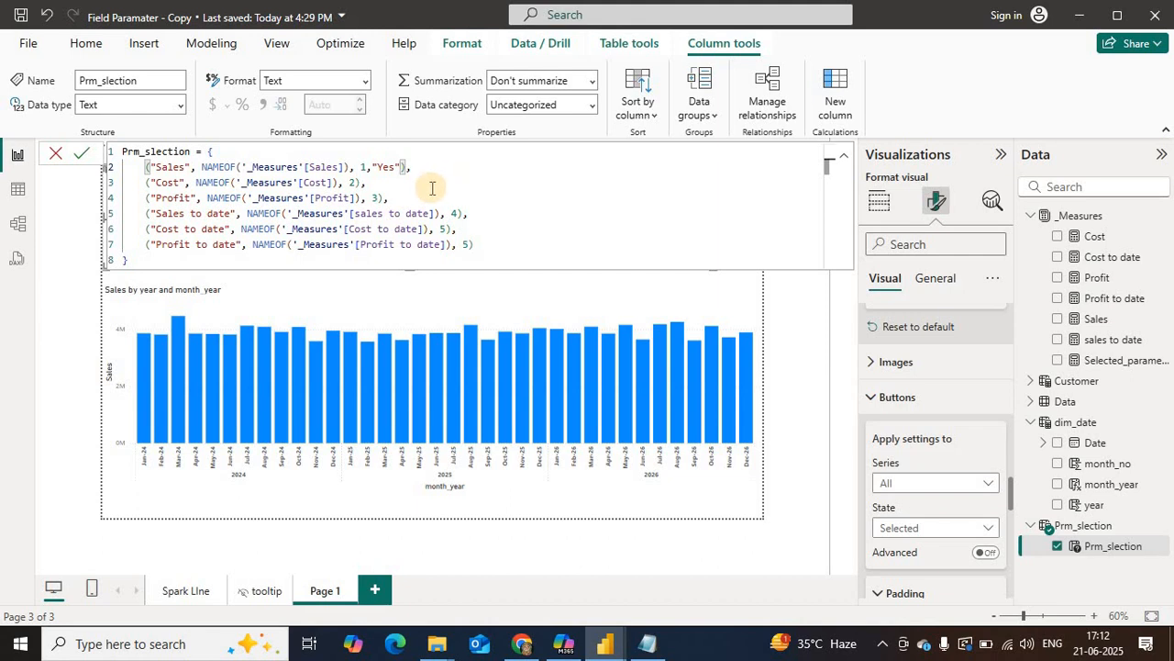
Step: Consult the Notepad code, and add the comment --Monthly above the formula's Sales row and --Cumulative above its Sales to date row
key("alt+Tab")
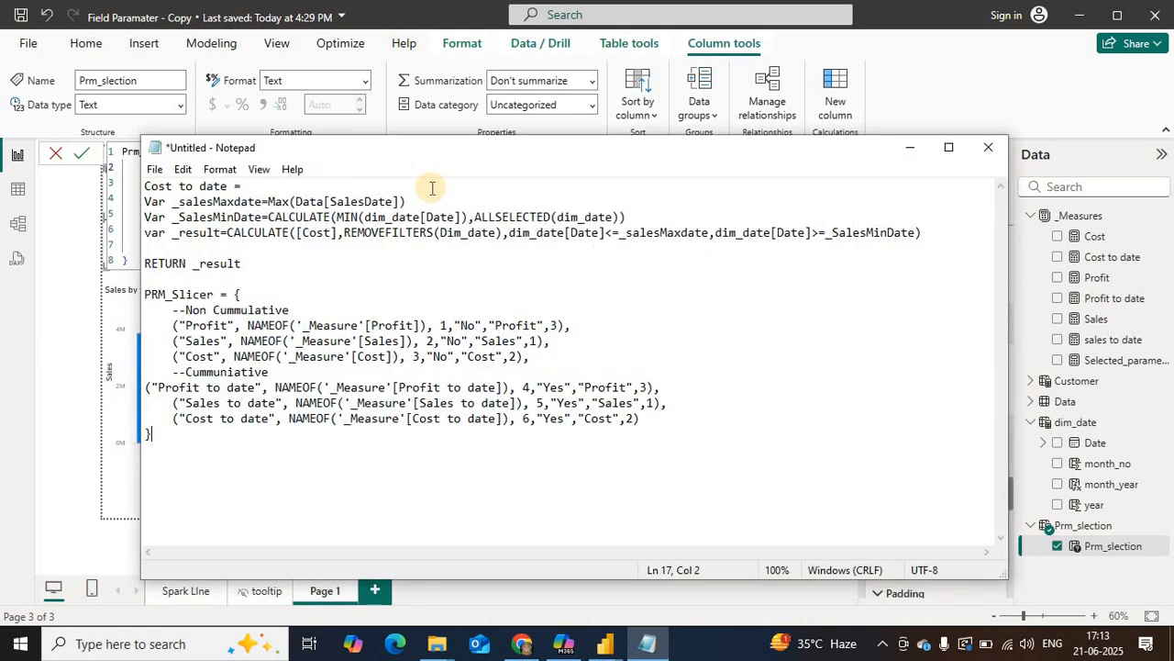
key("alt+Tab")
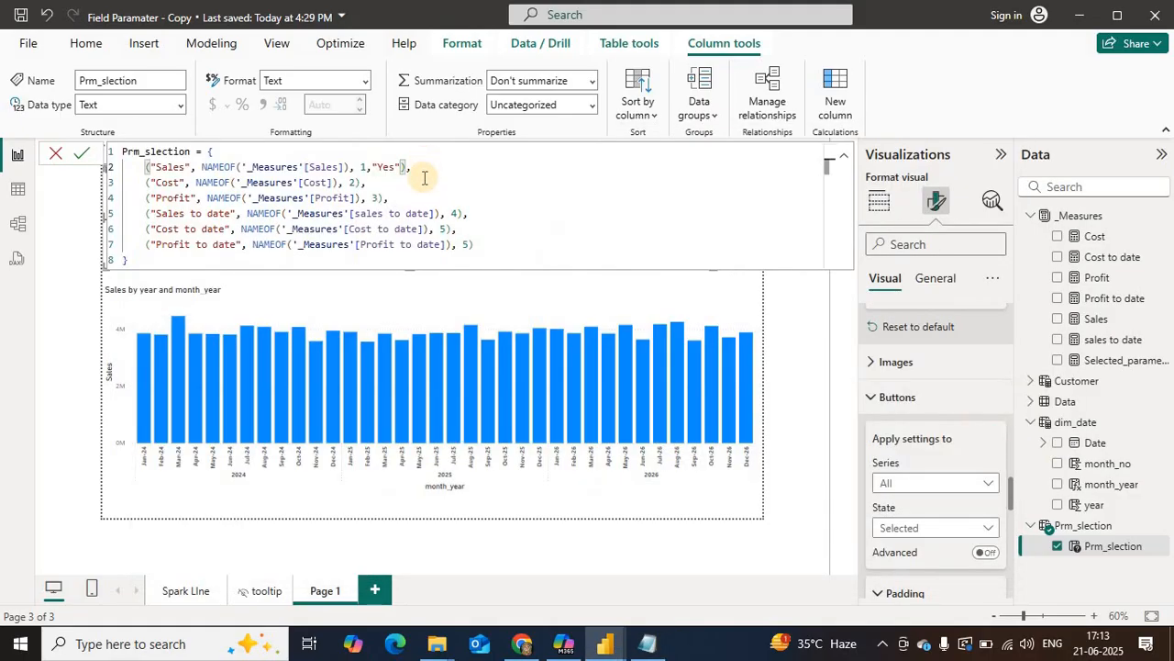
key("alt+Tab")
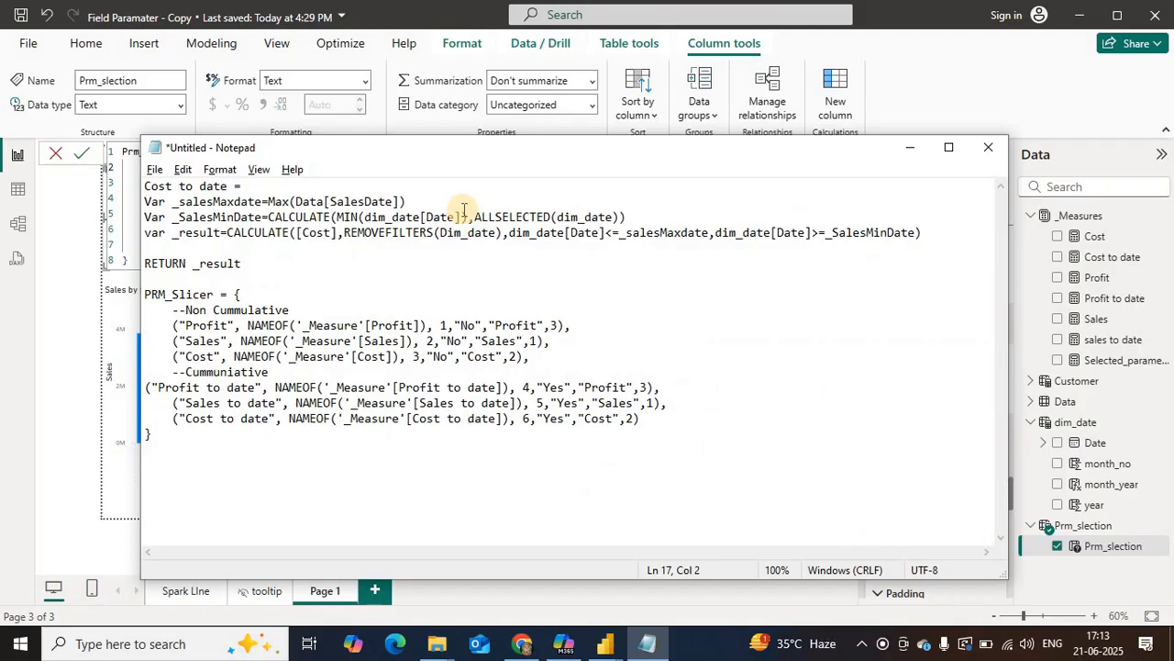
key("alt+Tab")
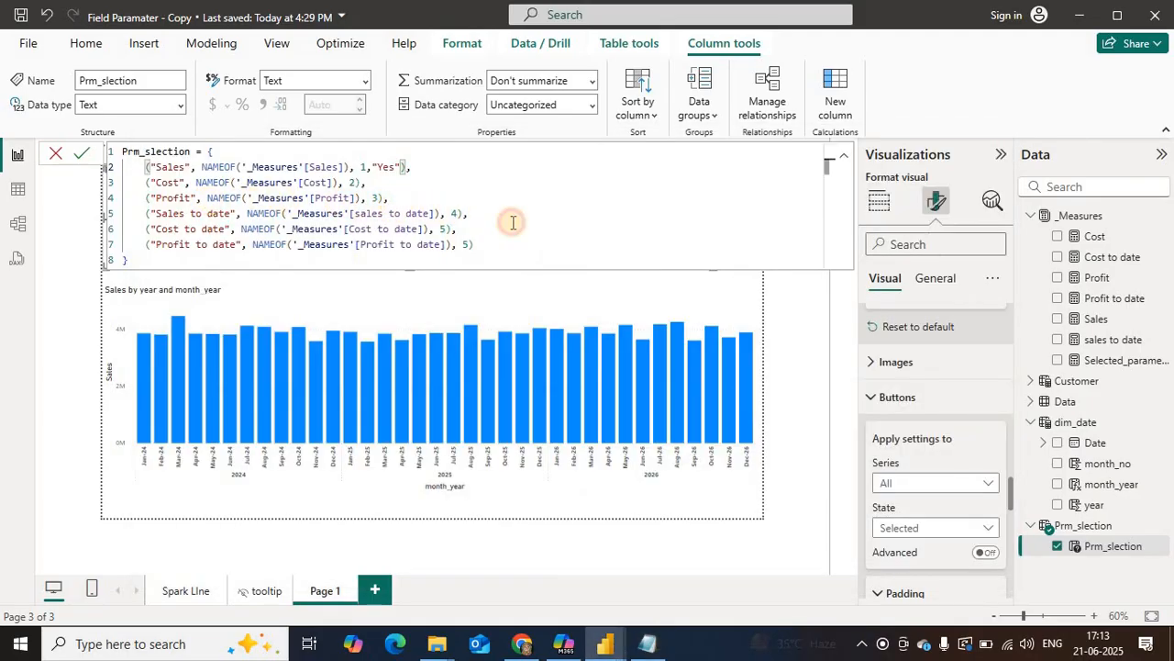
left_click(440, 200)
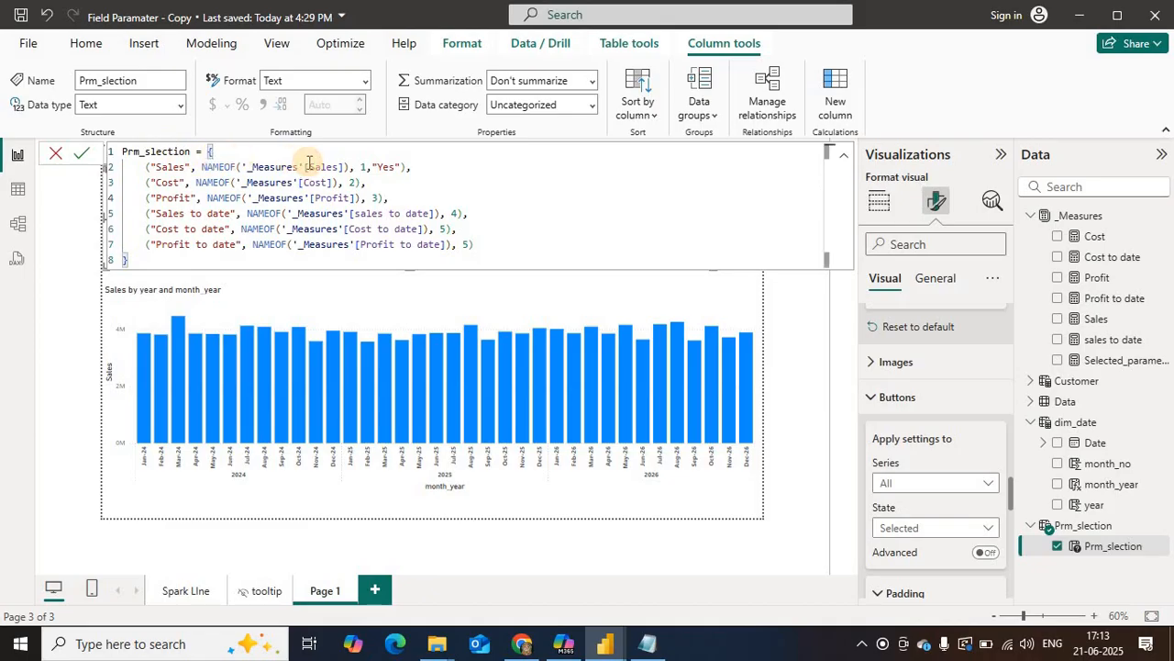
key("shift+Return")
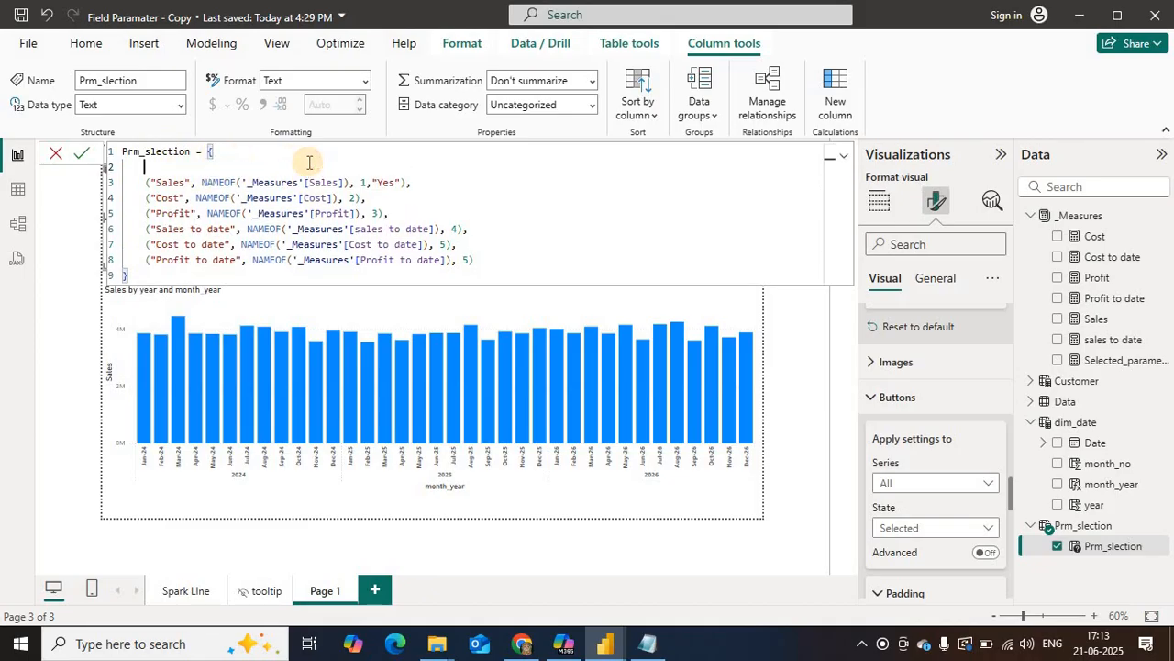
type("--")
type("Mor")
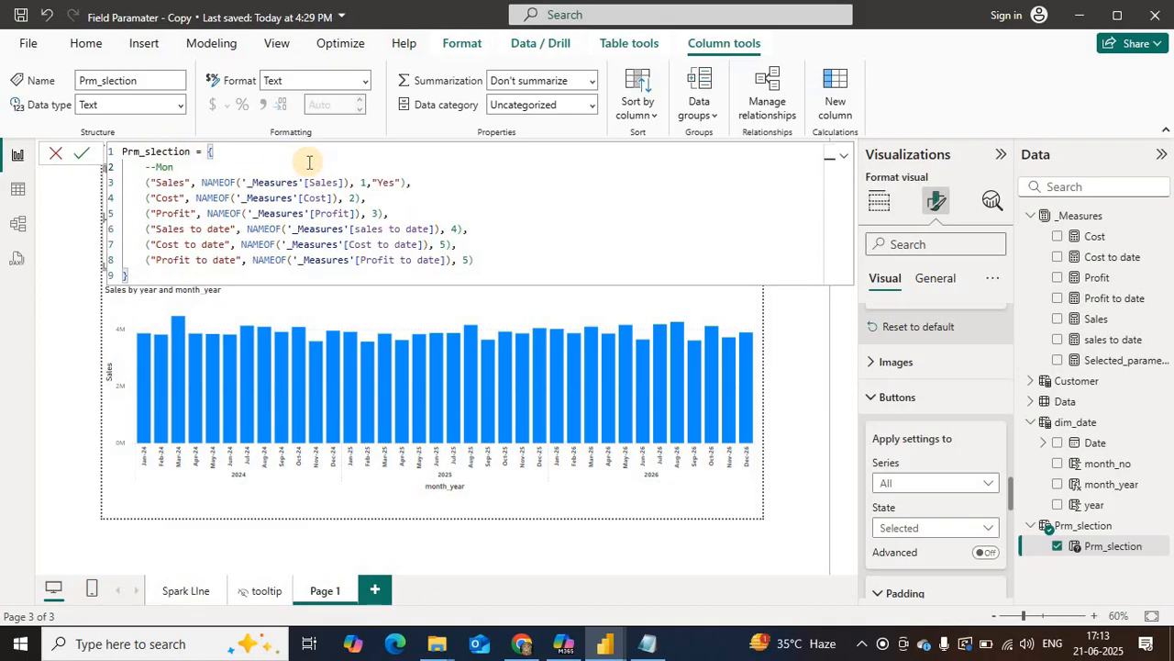
type("thly")
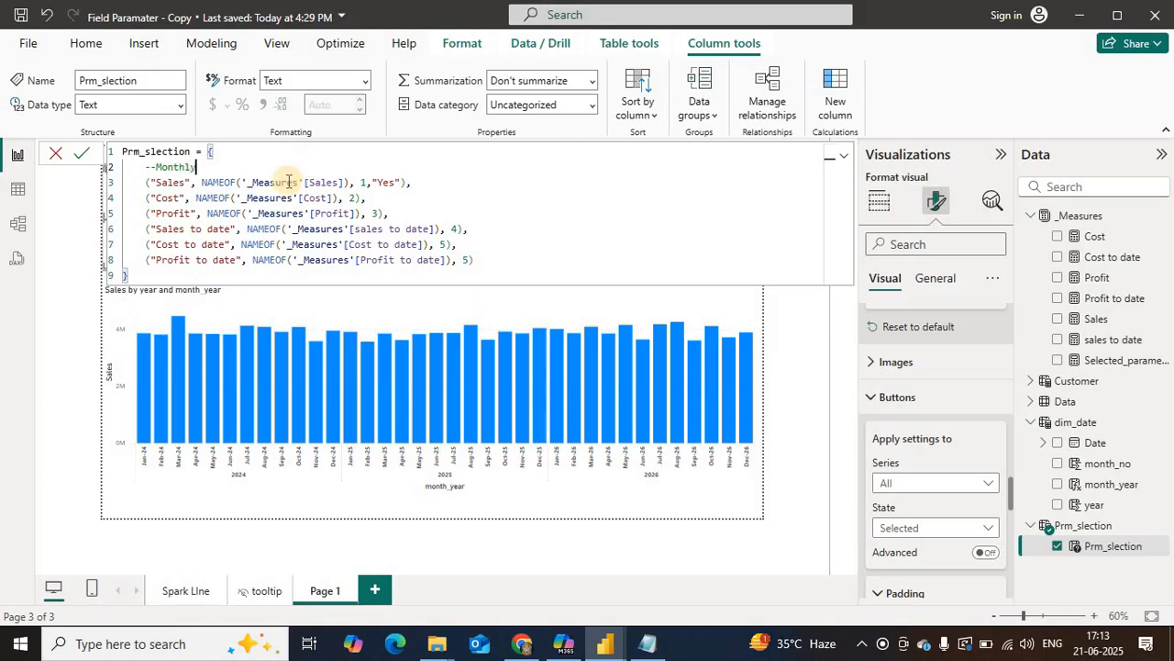
left_click(413, 211)
key("shift+Return")
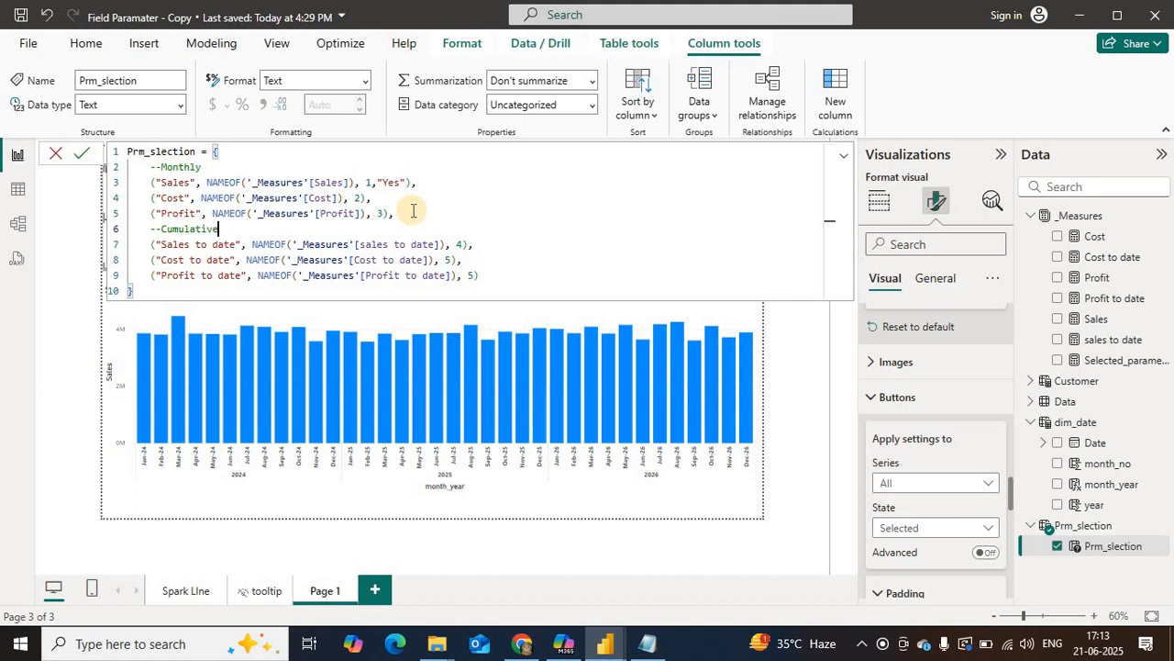
Step: Change the Sales row's extra value to "No" and add "No" to the Cost and Profit rows
double_click(393, 182)
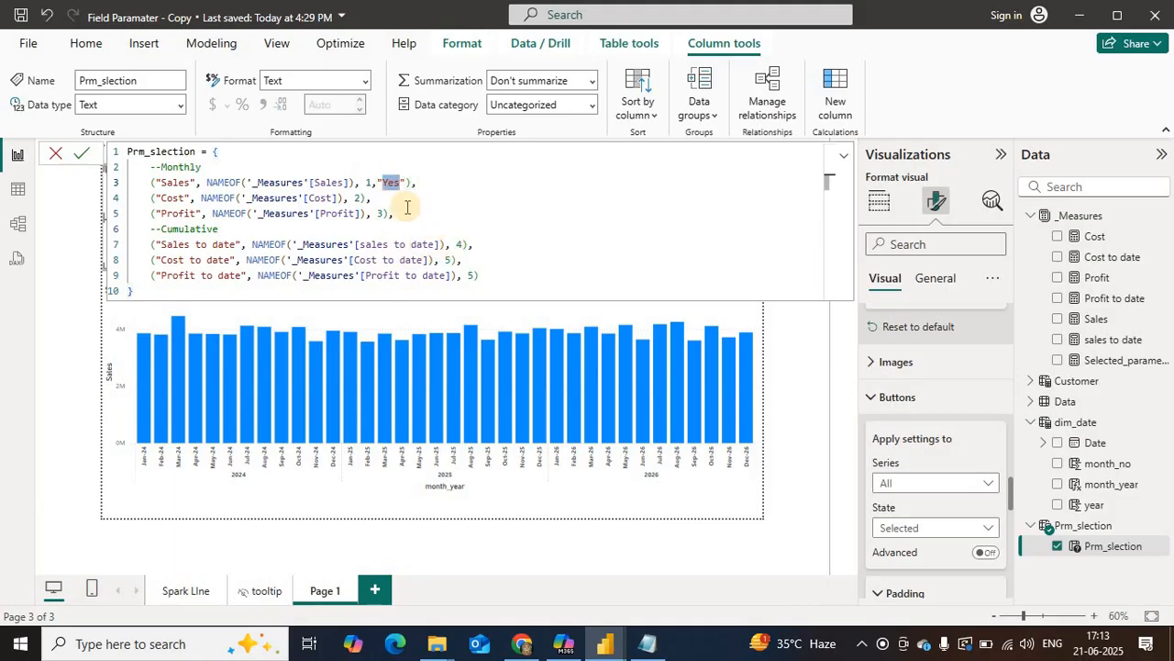
type("No")
left_click(367, 197)
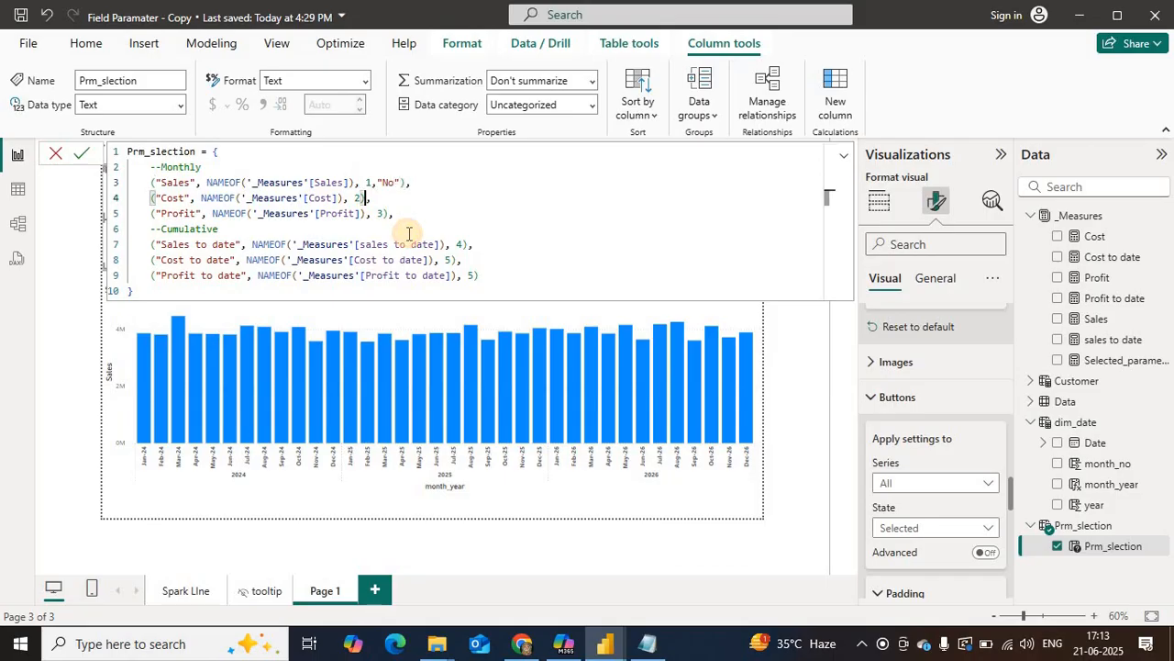
type(",\"No\",")
left_click(370, 213)
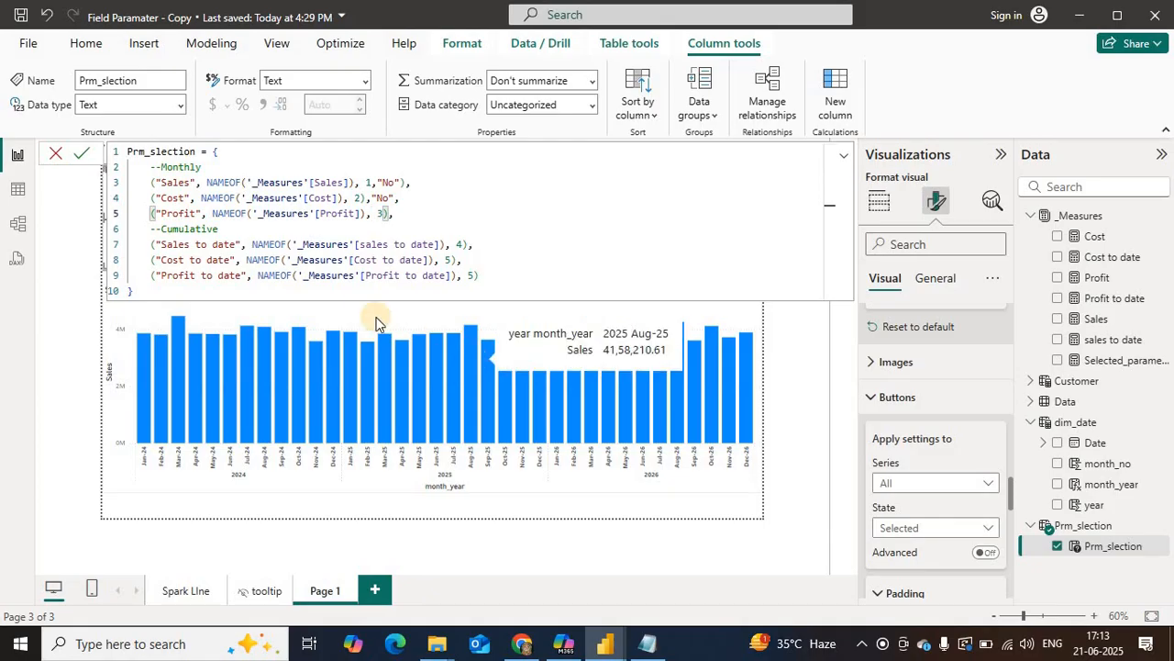
left_click(383, 211)
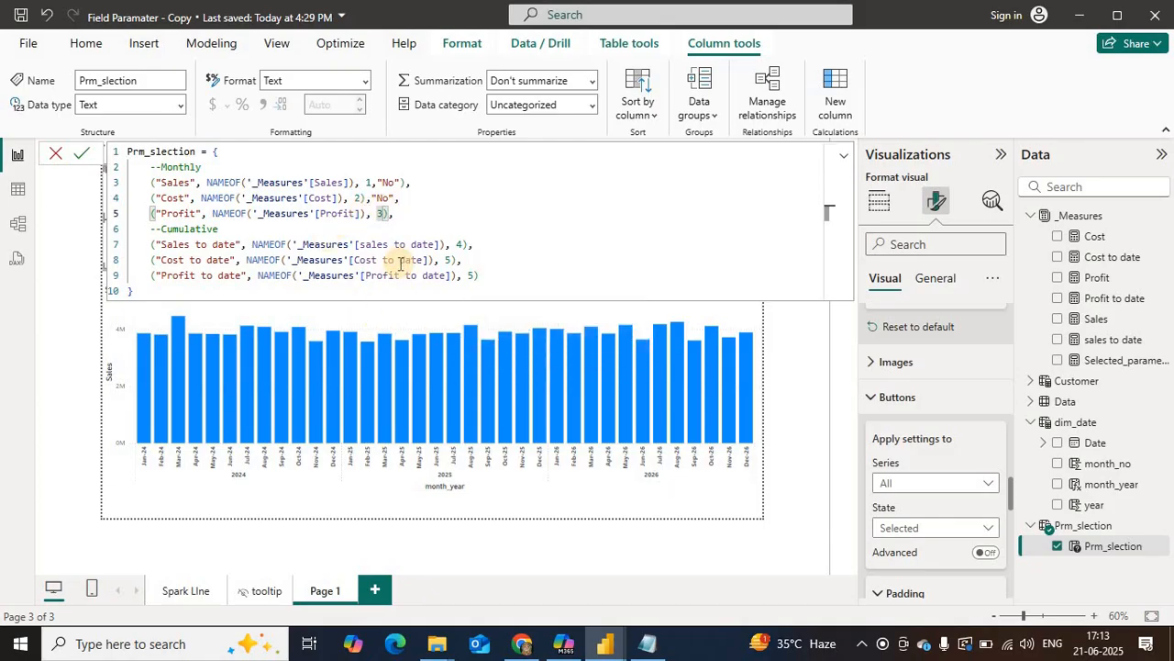
type(",\"No")
Step: Add the value "Yes" to the Sales to date and Cost to date rows of the formula
double_click(461, 244)
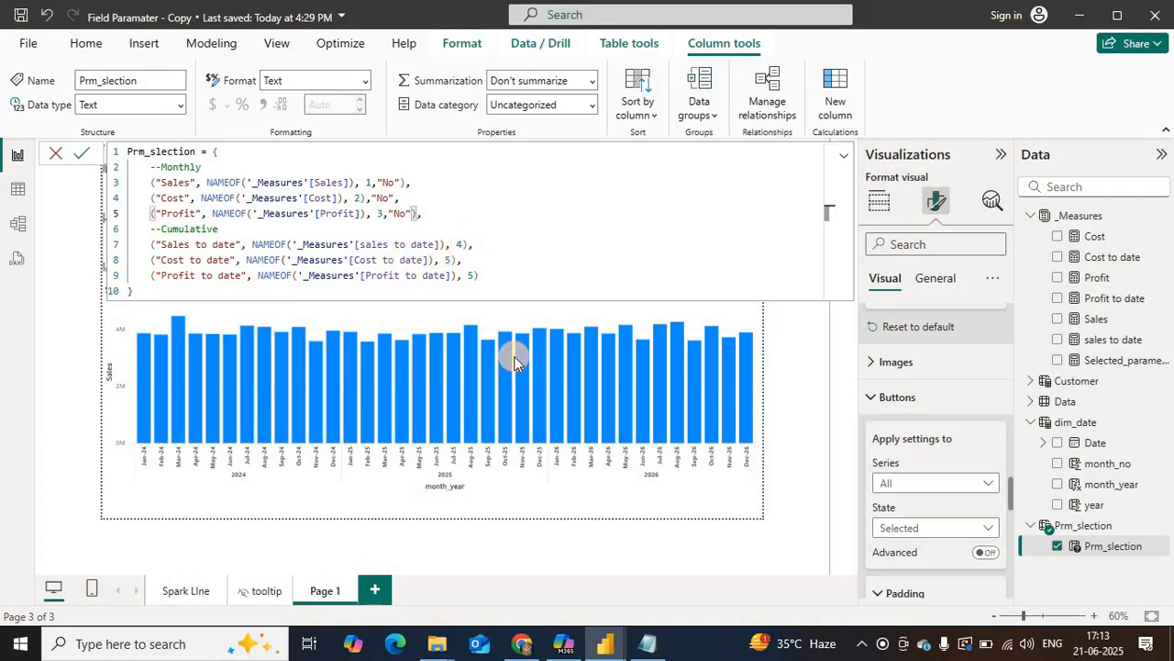
type(",\"")
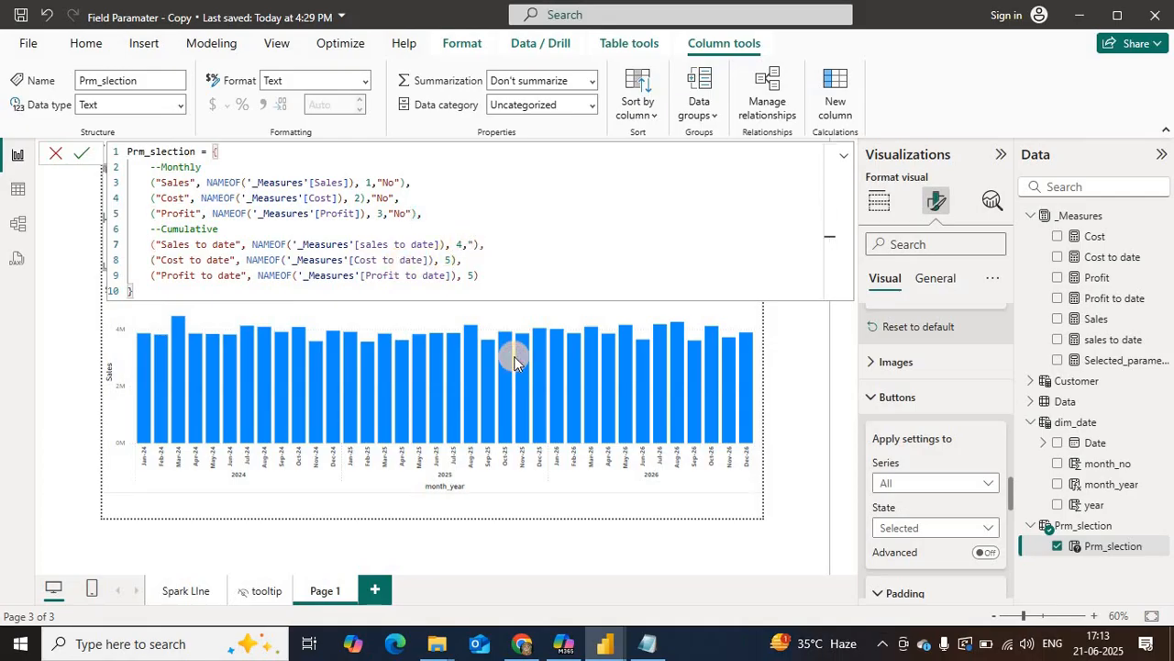
type("Yes\"")
left_click(453, 259)
type(",")
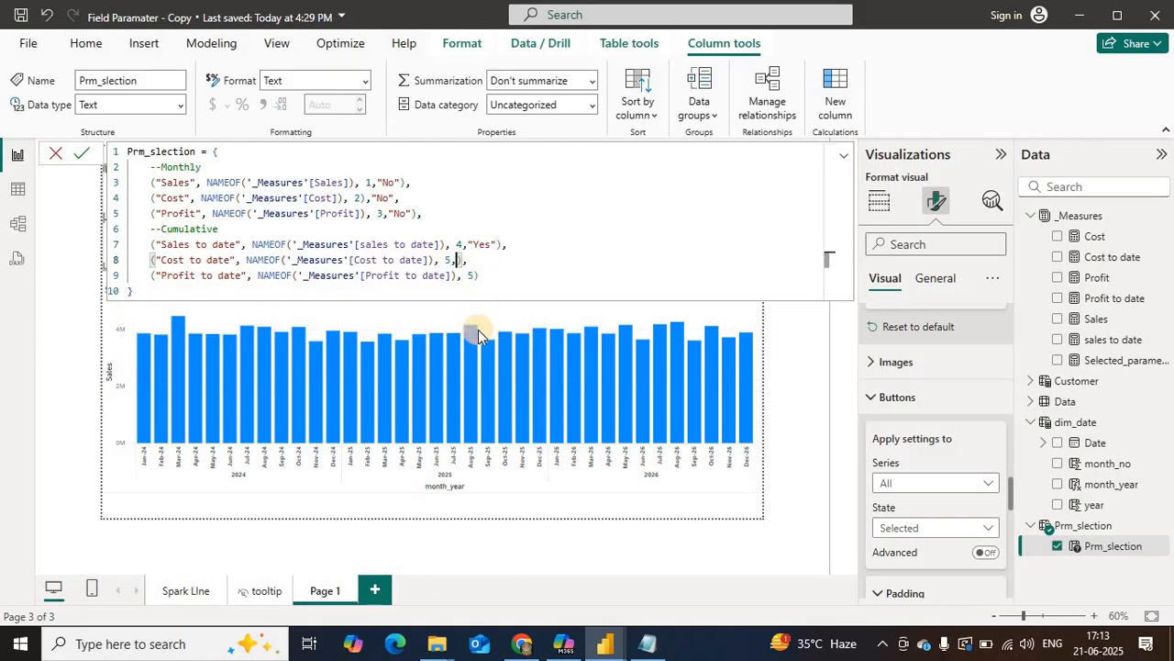
type("\"Yes\"")
Step: Set the Profit to date row's order number to 6 and add the value "Yes" to it
left_click(467, 276)
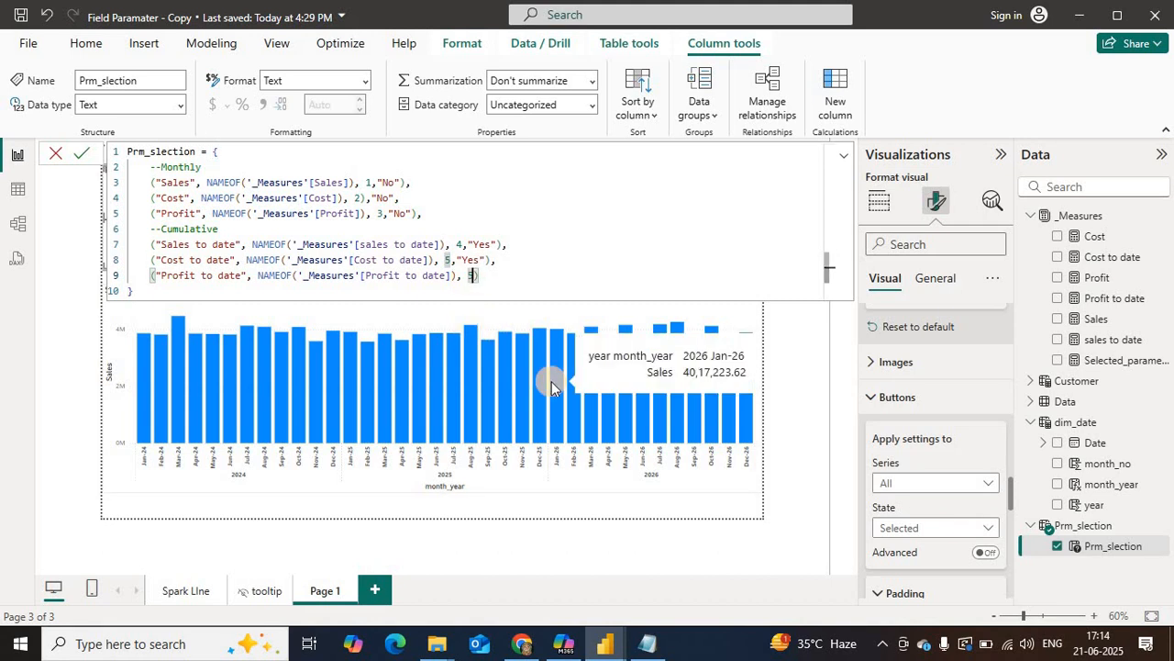
type(",")
left_click(475, 272)
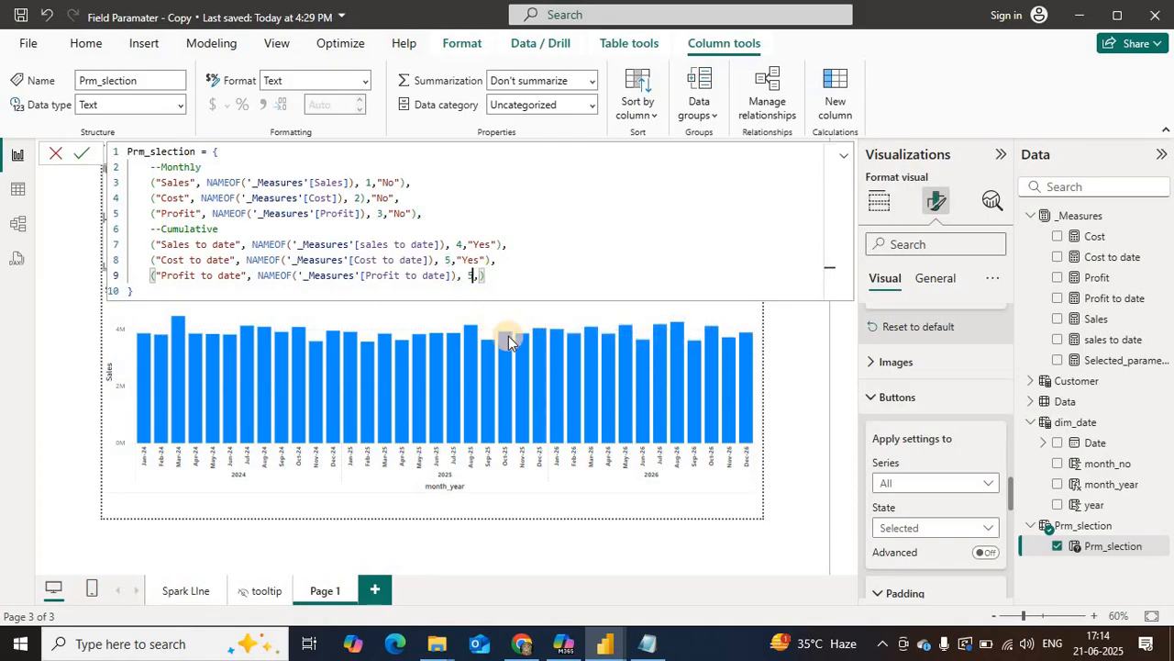
key("BackSpace")
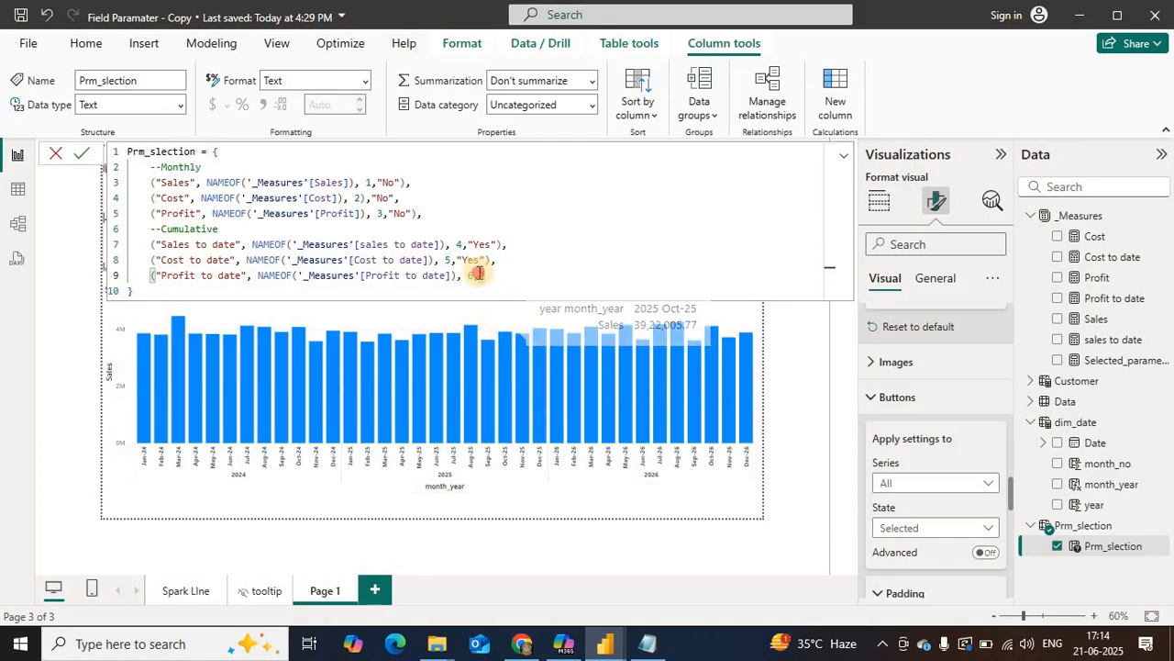
type("6,")
type("\"Yes")
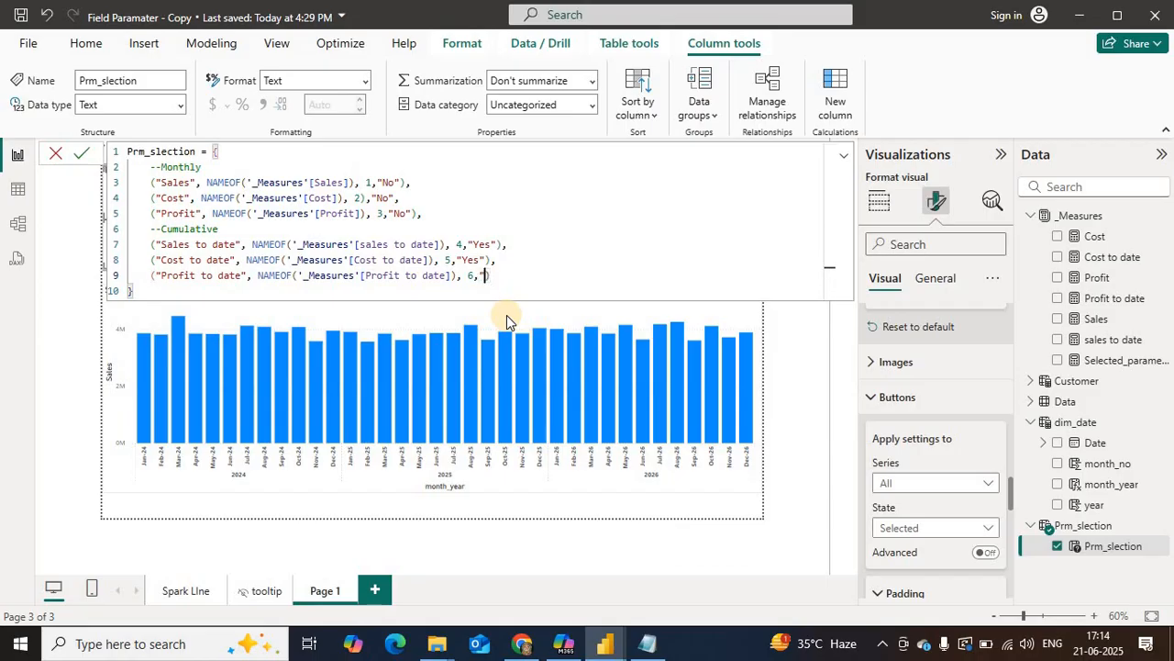
type("\"")
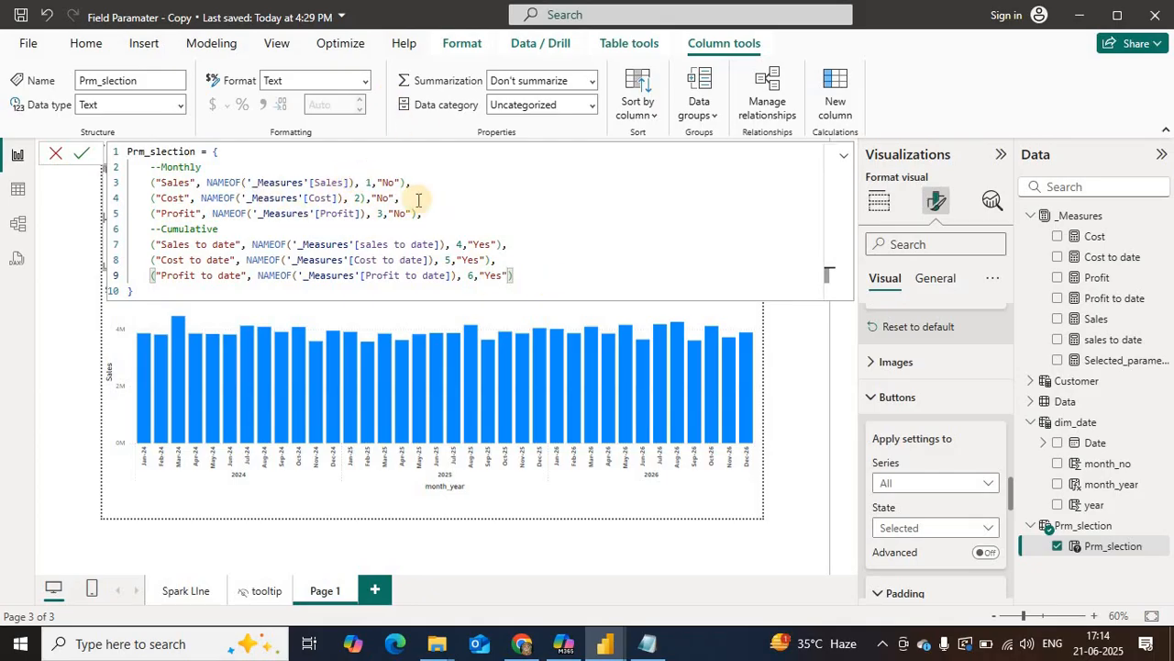
Step: Replace the grouping value in the Sales, Cost and Profit rows with "Monthly"
left_click(395, 182)
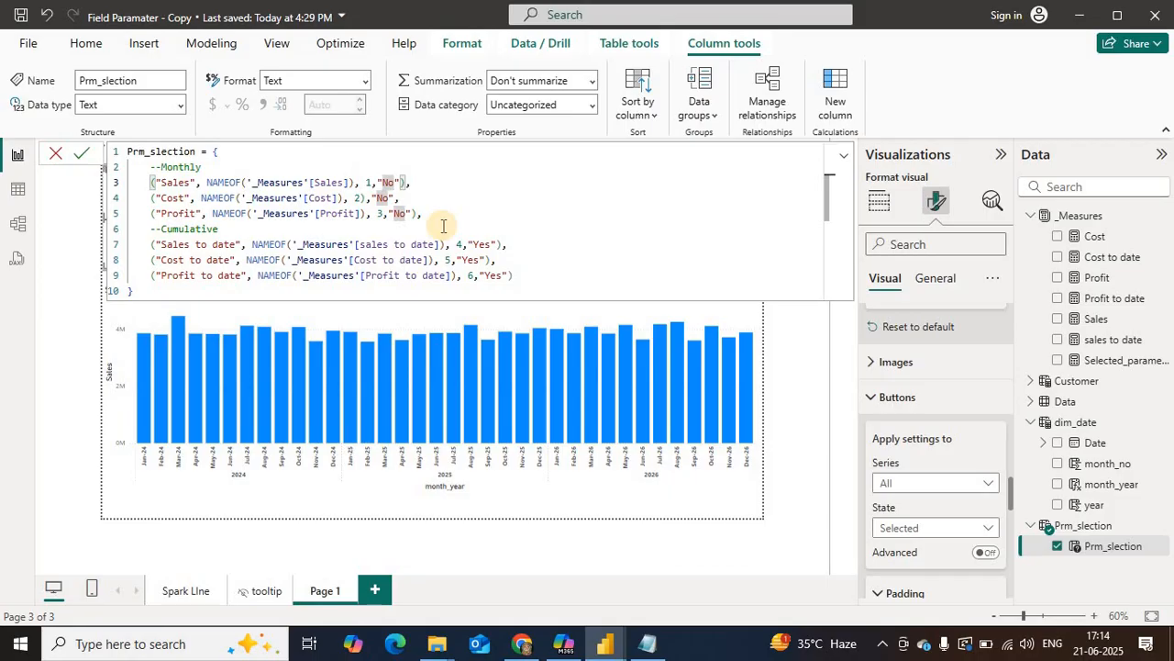
key("BackSpace")
key("BackSpace")
type("Monthly")
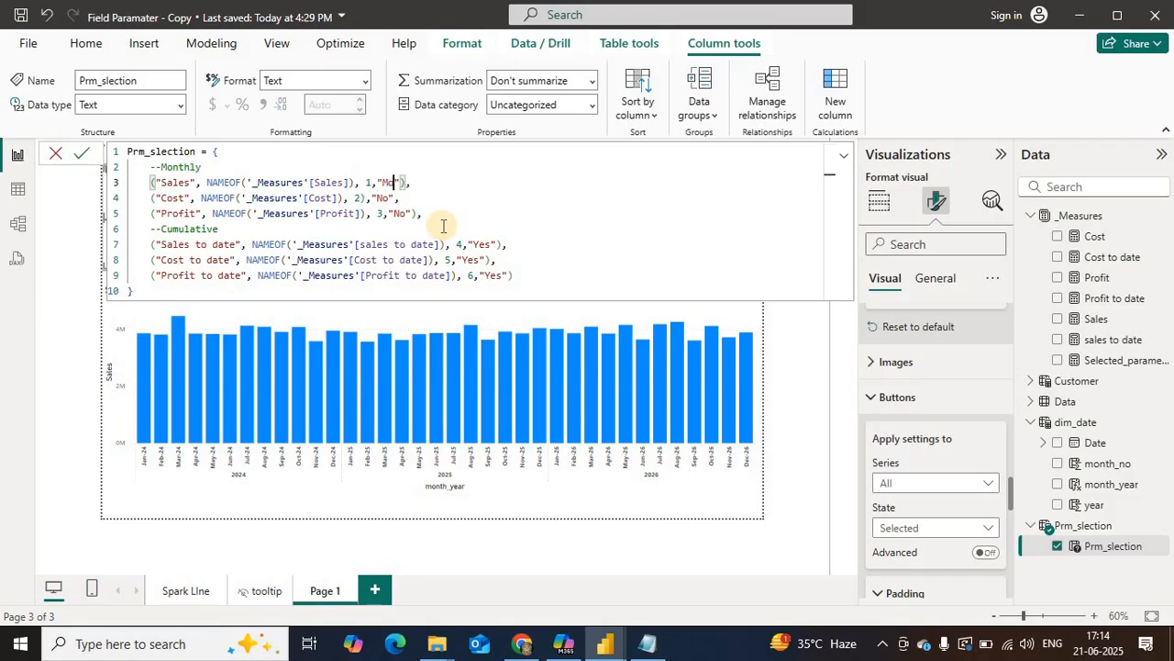
left_click(389, 198)
key("BackSpace")
key("BackSpace")
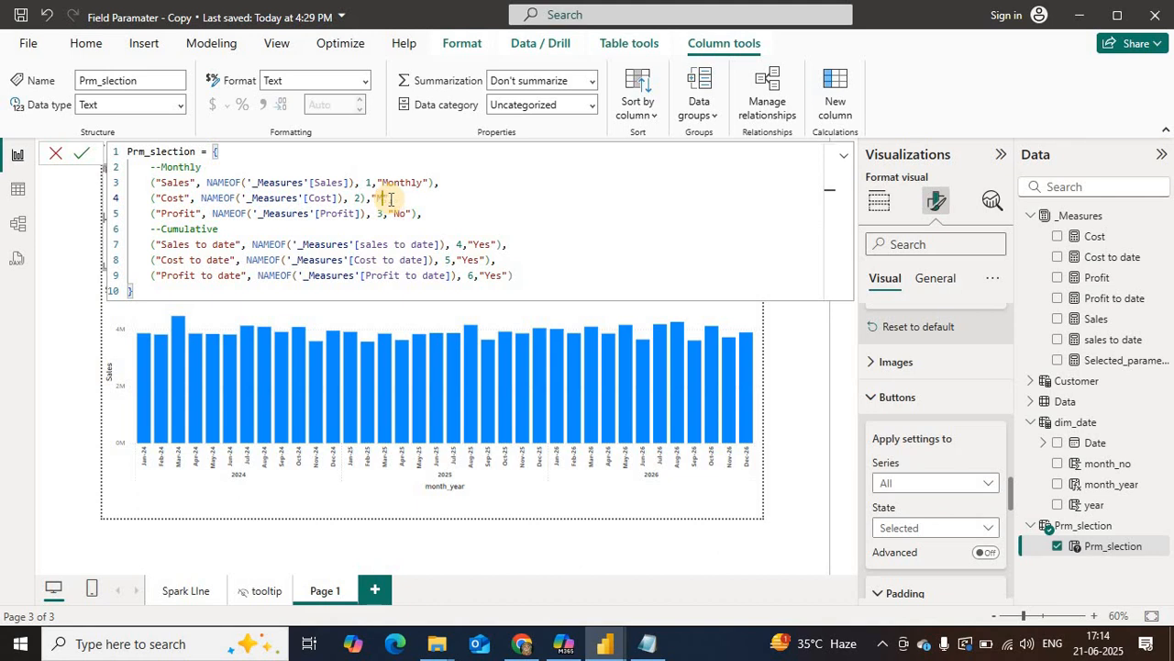
type("Monthly")
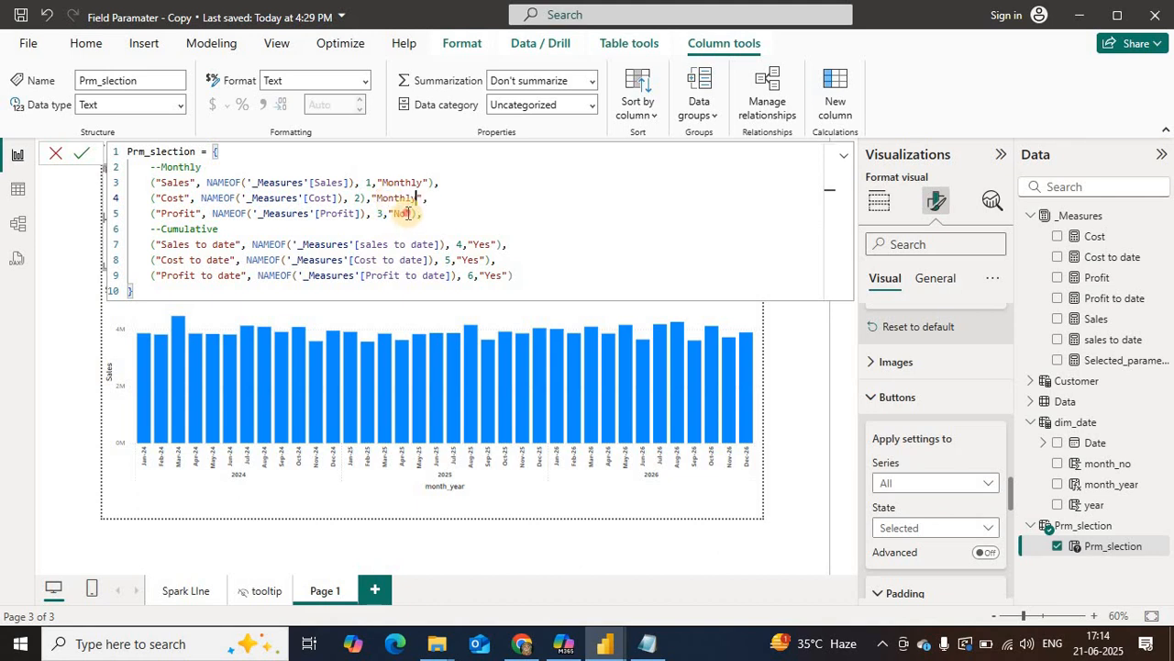
key("Down")
key("Left")
key("Left")
key("BackSpace")
key("BackSpace")
type("Monthl")
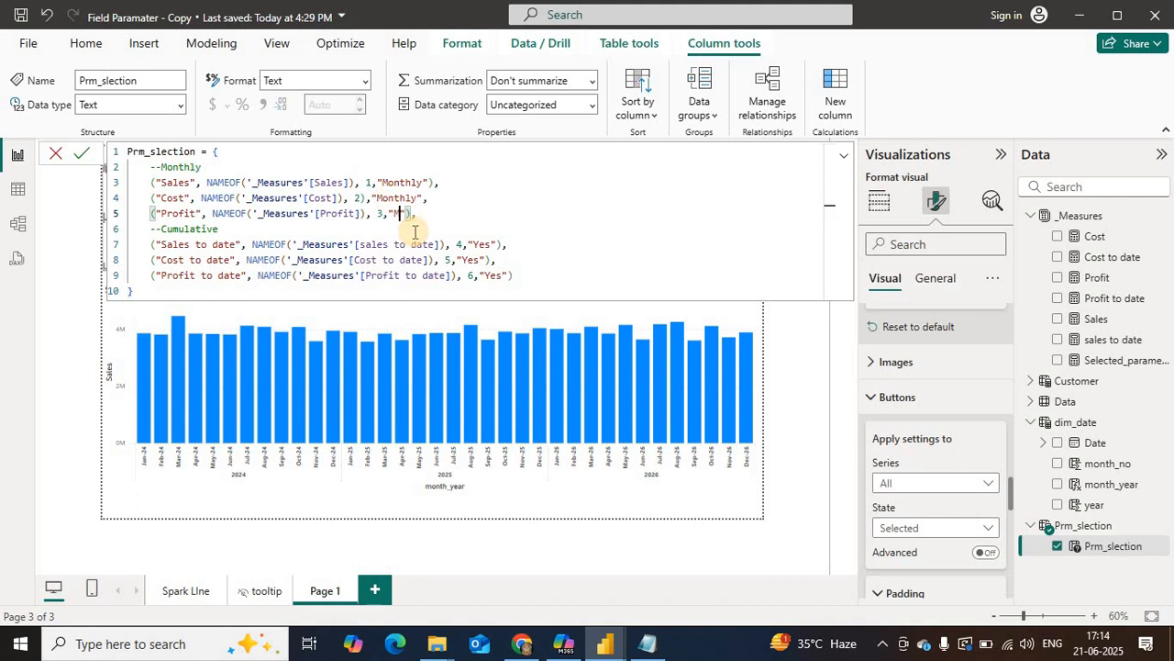
type("y")
Step: Replace the grouping value in the Sales to date, Cost to date and Profit to date rows with "Cumulative"
left_click(490, 244)
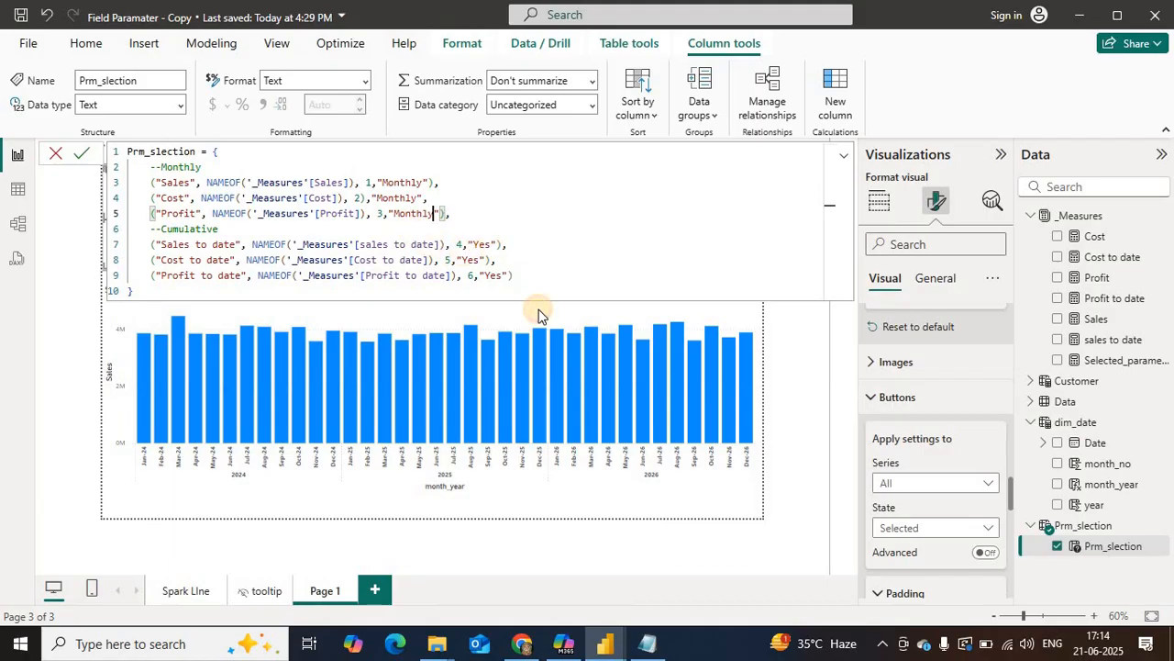
key("BackSpace")
key("BackSpace")
type("C")
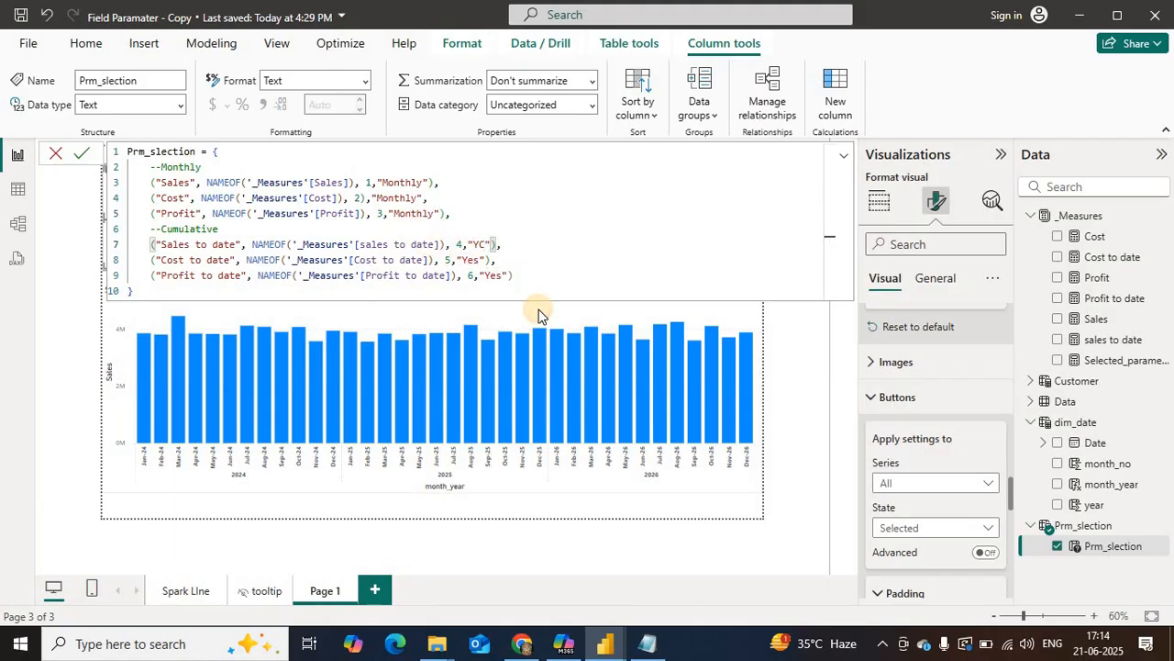
key("BackSpace")
key("BackSpace")
type("Cumulative")
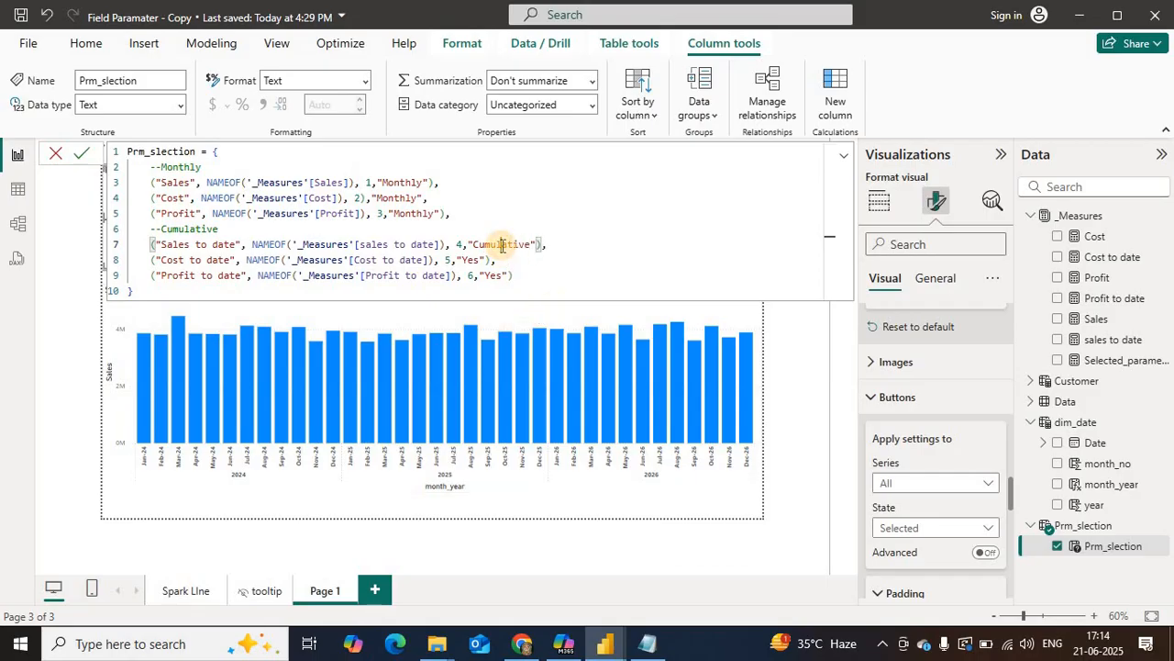
double_click(502, 244)
key("ctrl+c")
double_click(477, 260)
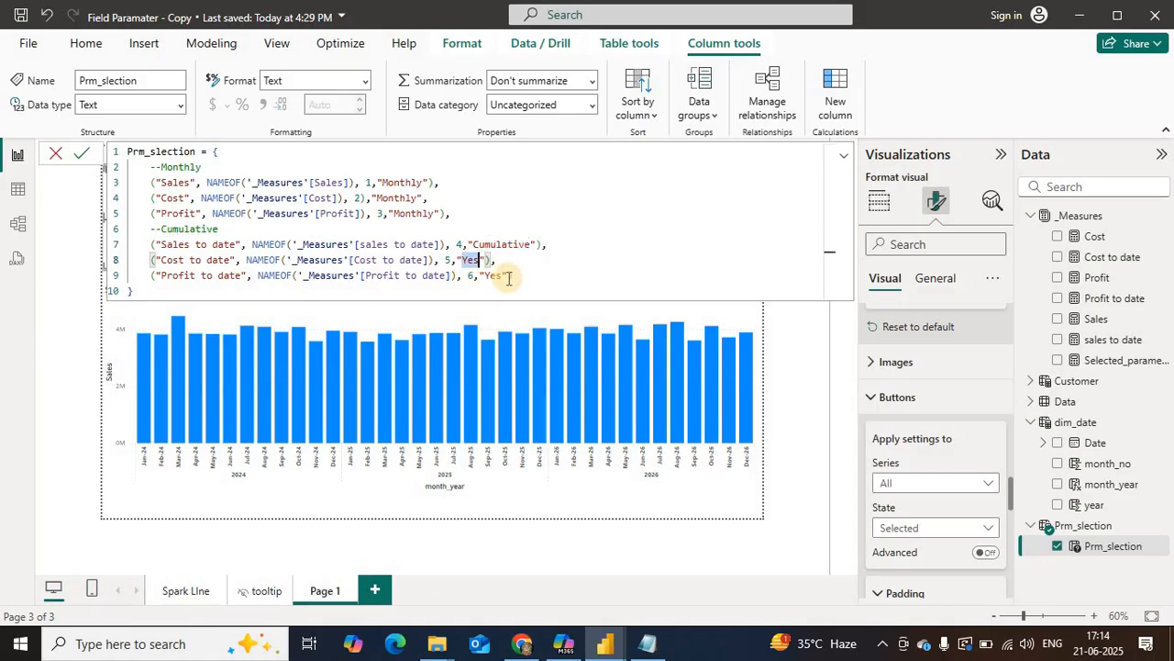
key("ctrl+v")
key("ctrl+v")
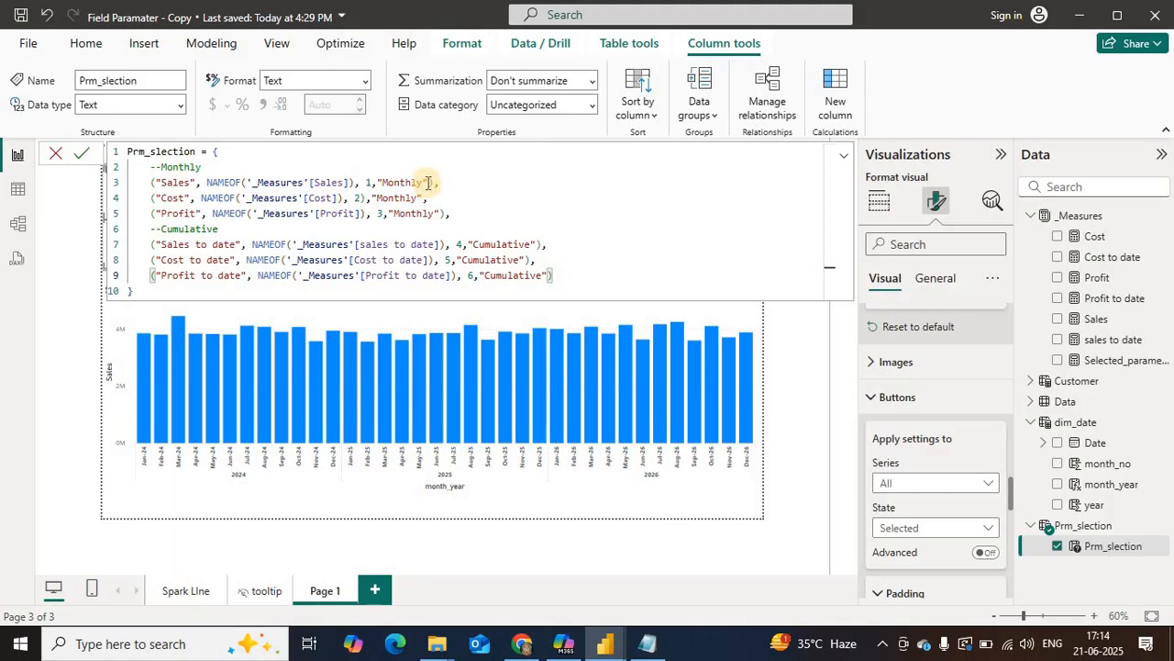
Step: Add a second grouping value "Sales" after "Monthly" in the Sales row, using the Notepad code as reference
key("alt+Tab")
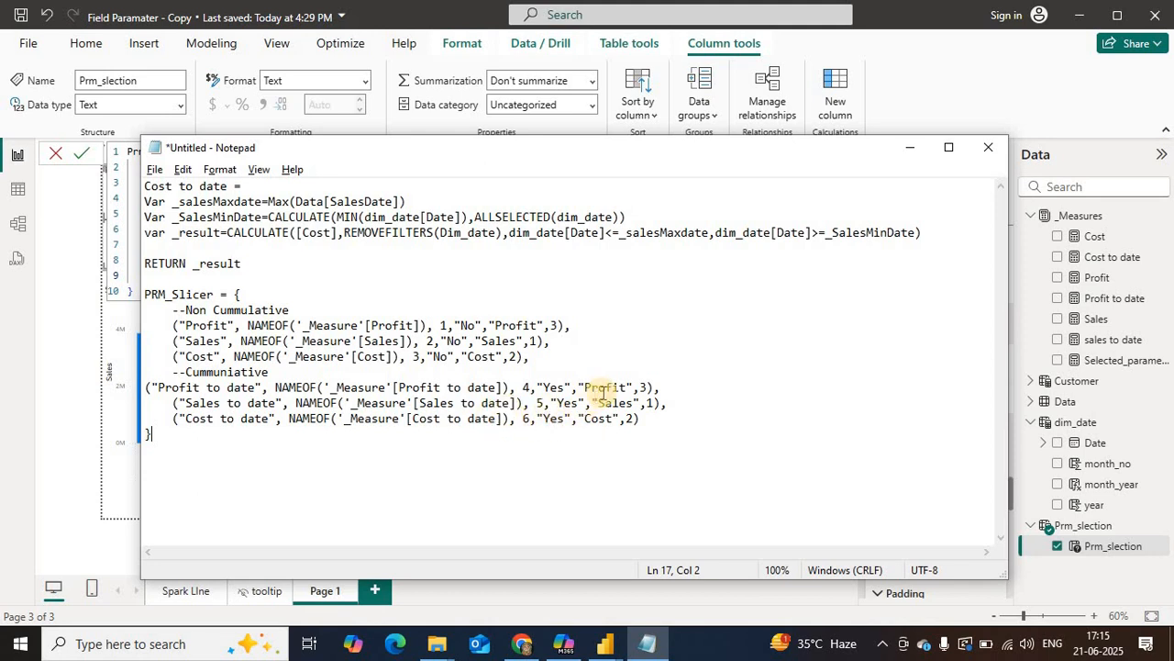
key("alt+Tab")
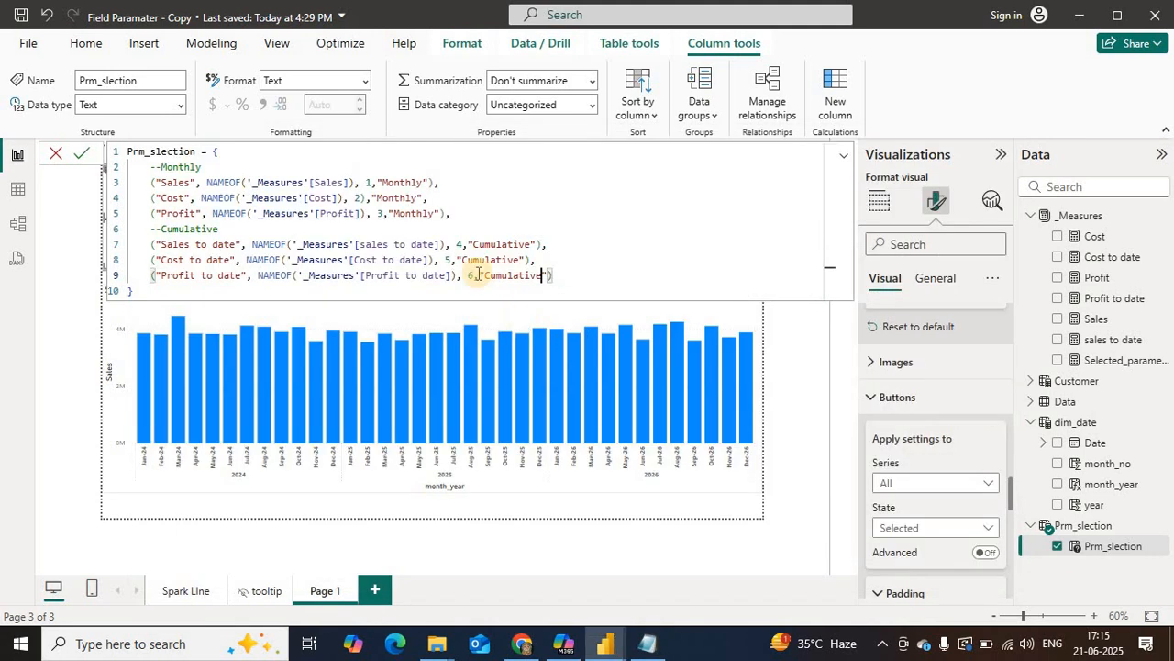
left_click(428, 182)
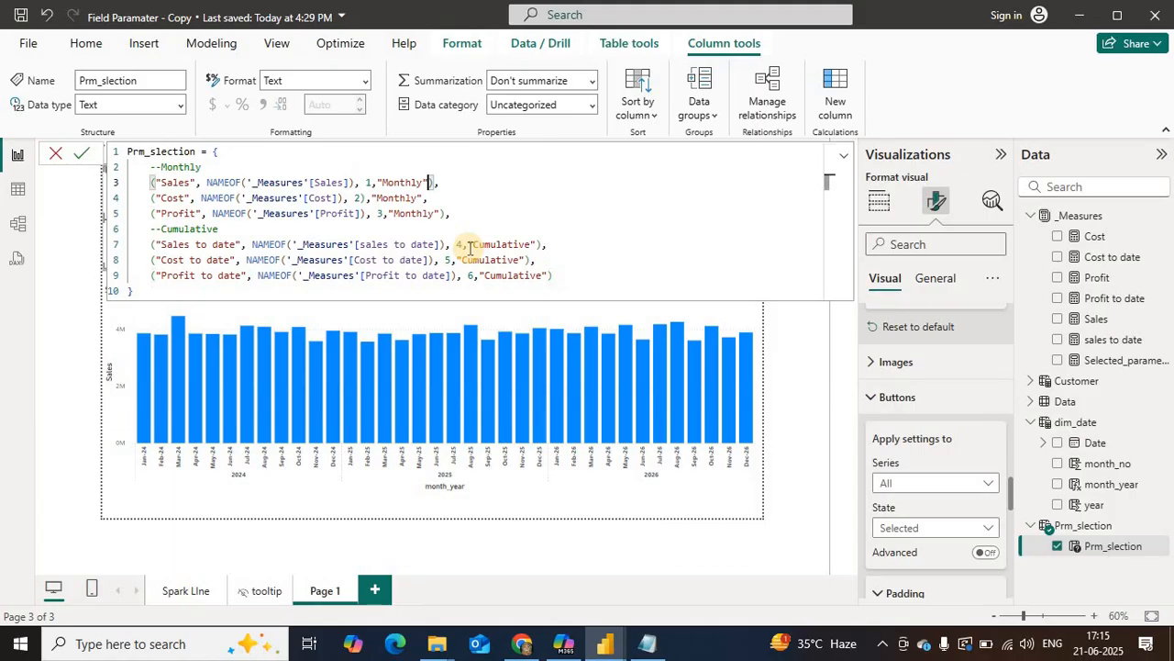
type(",\"Sales\"")
Step: Add a second grouping value "Cost" after "Monthly" in the Cost row of the parameter formula
left_click(422, 198)
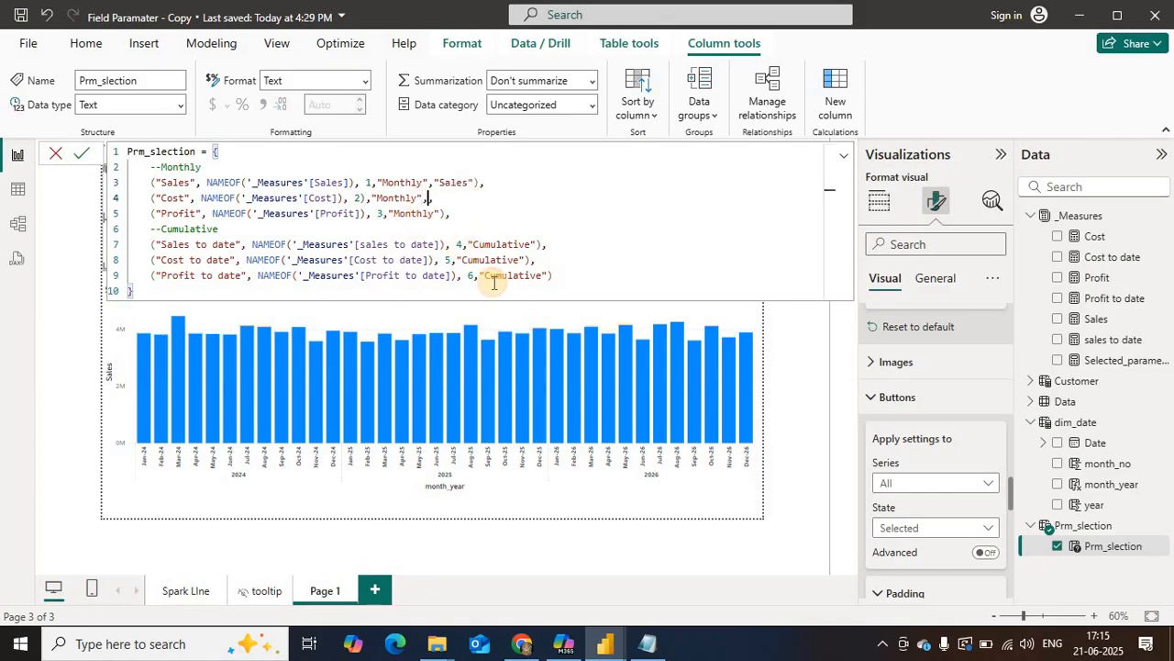
type("\"Sale")
key("BackSpace")
key("BackSpace")
key("BackSpace")
key("BackSpace")
type("C")
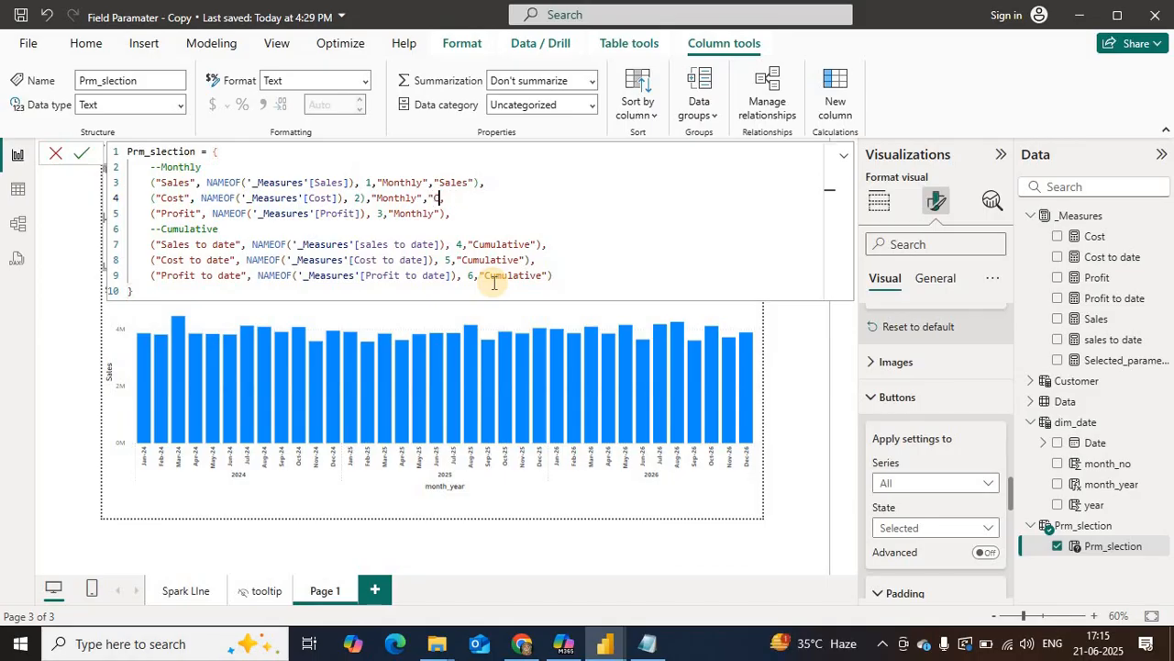
type("ost\",")
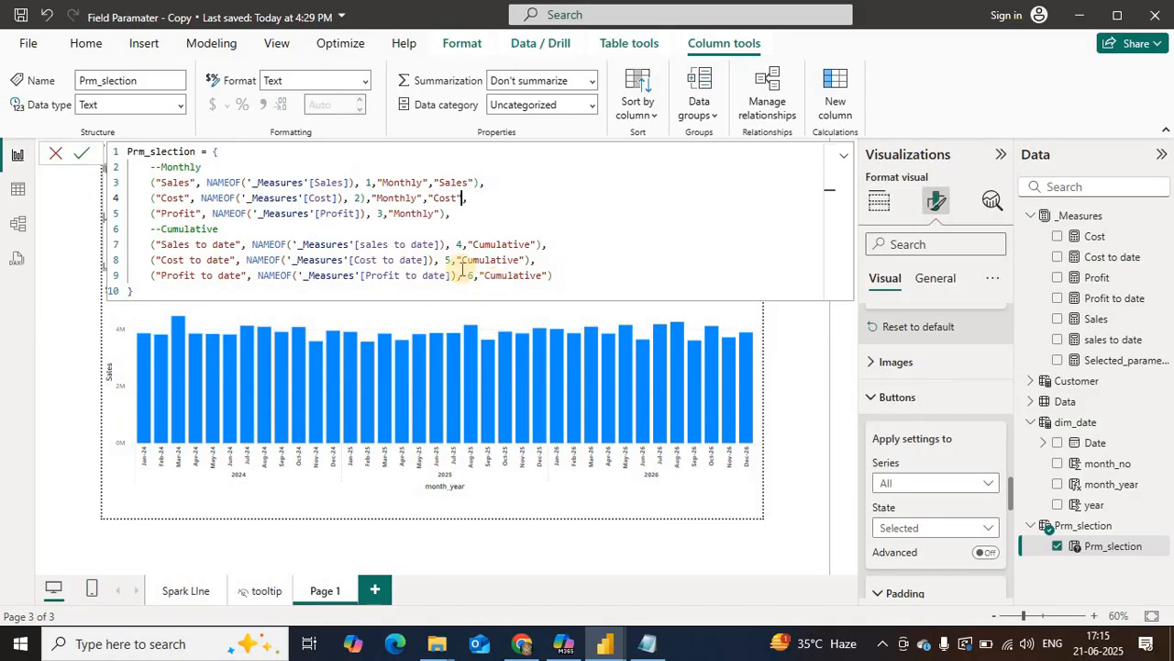
Step: Add a second grouping value "Profit" after "Monthly" in the Profit row
left_click(440, 218)
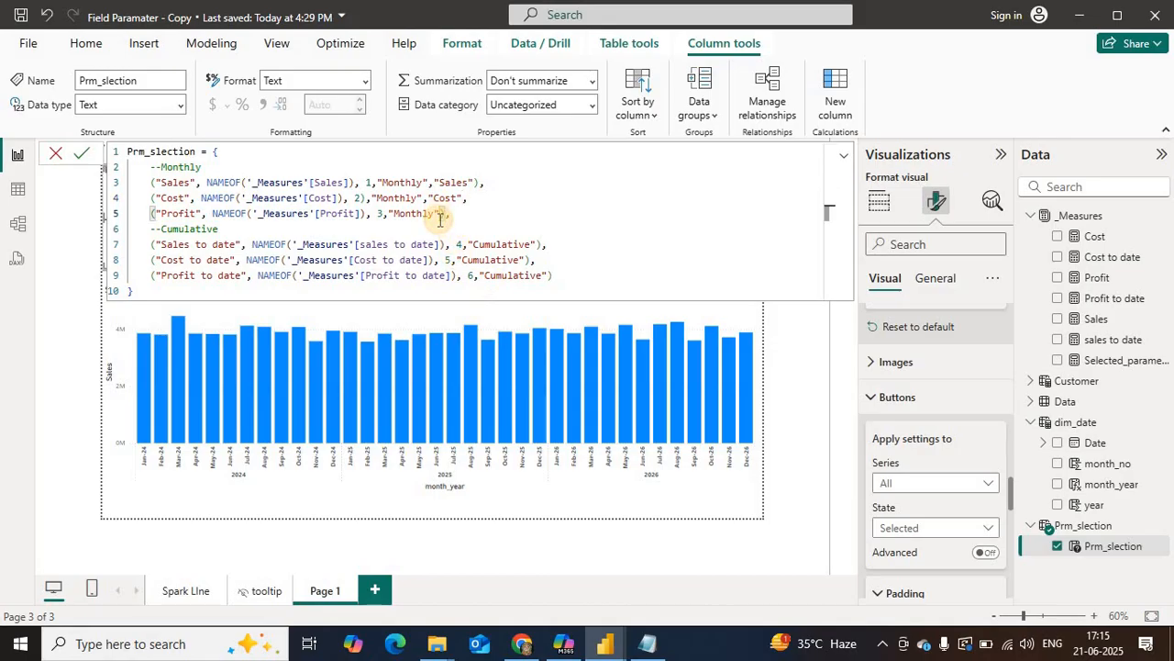
type(",\"Profit\"")
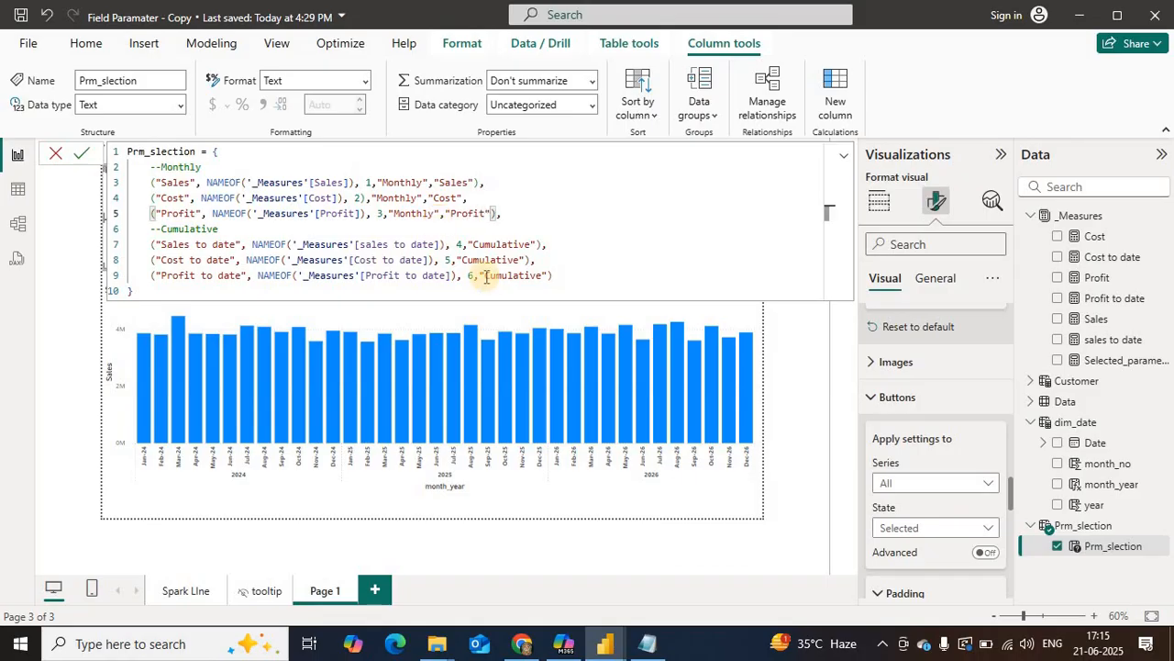
Step: Add a second grouping value after "Cumulative": "Sales" in the Sales to date row and "Profit" in the Cost to date row
left_click(538, 244)
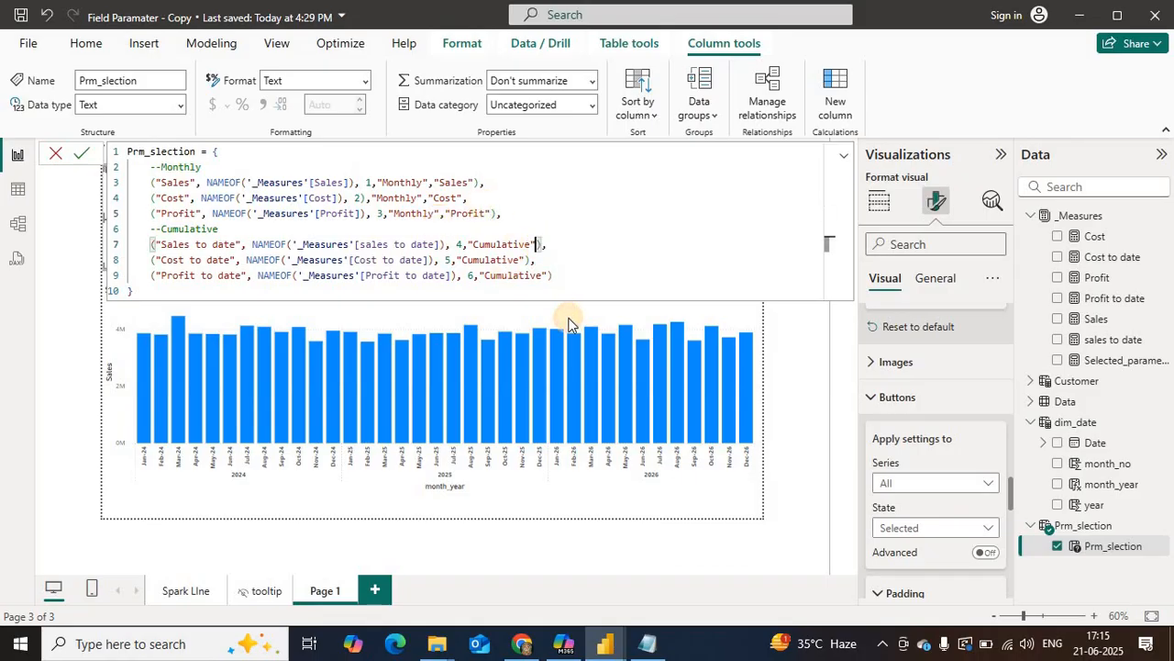
type(",")
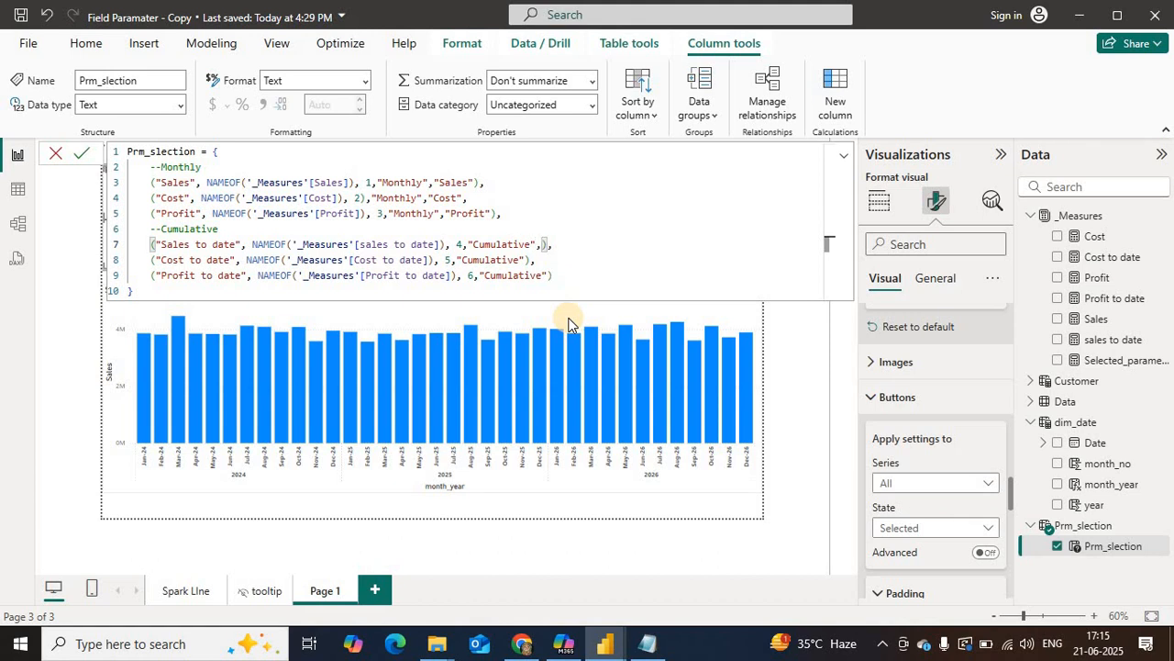
type("\"Sales\"")
left_click(523, 259)
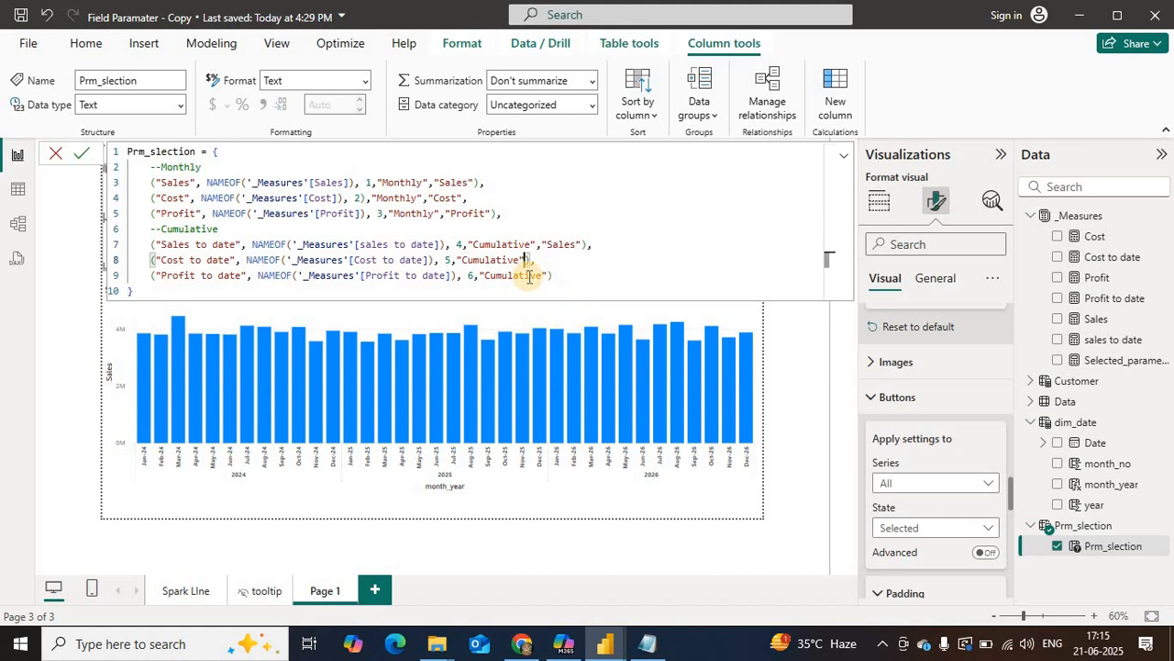
type(",\"Profit\"")
Step: Add the quoted second grouping value "Profit" after "Cumulative" in the Profit to date row
left_click(546, 275)
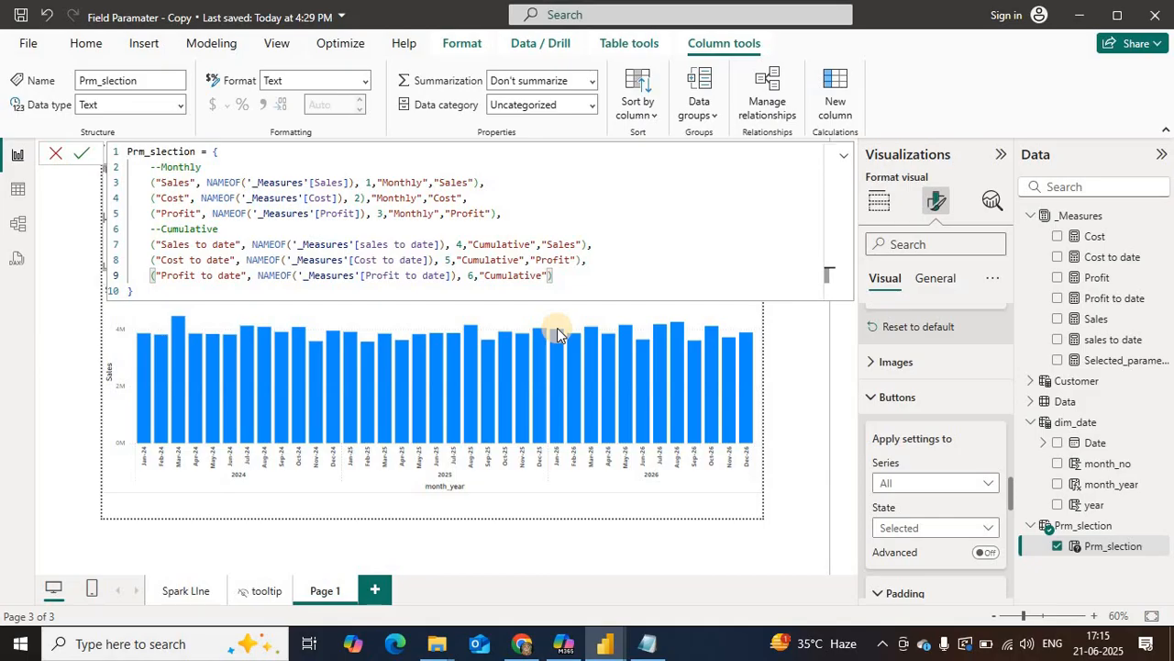
type(",\"Profit")
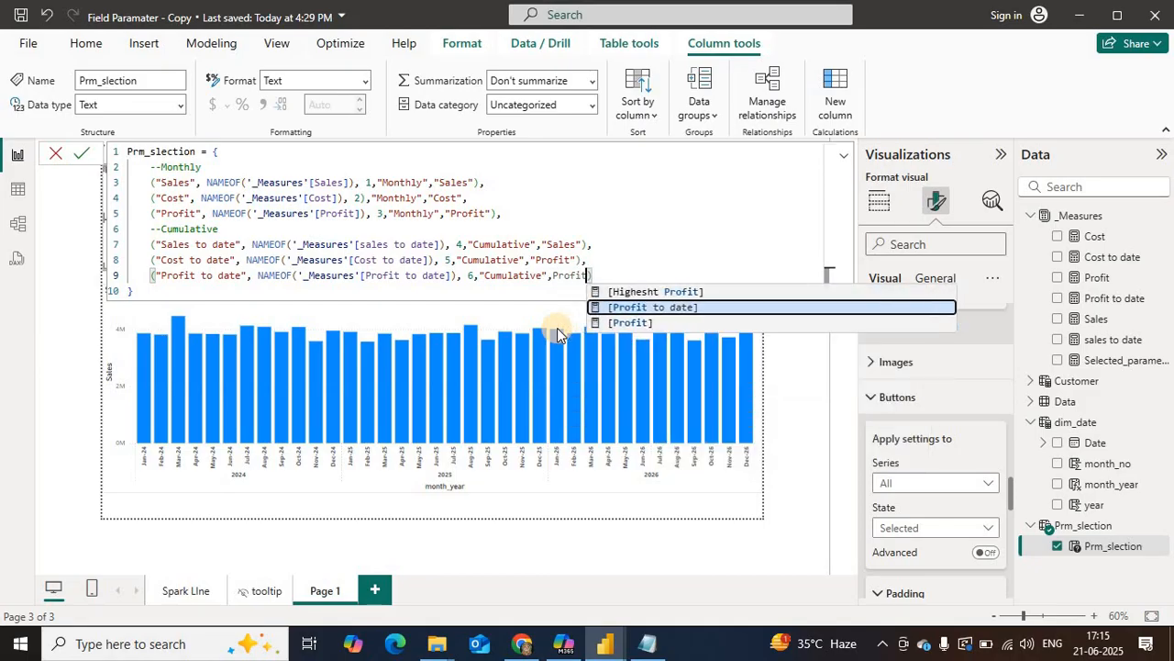
type("\"")
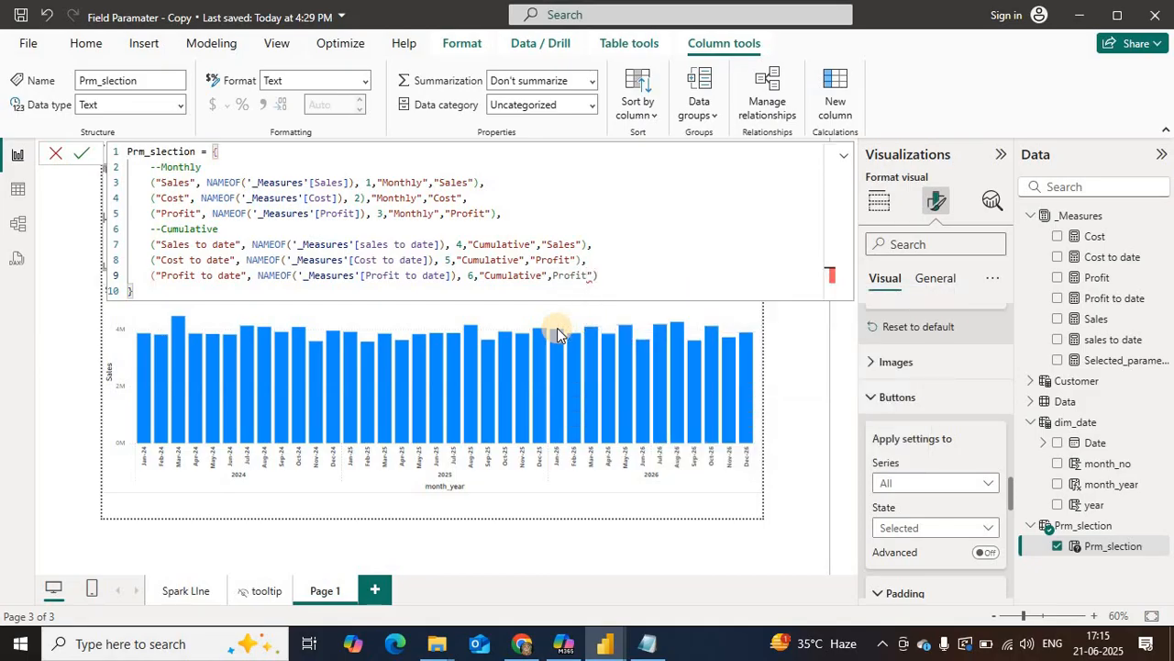
left_click(556, 277)
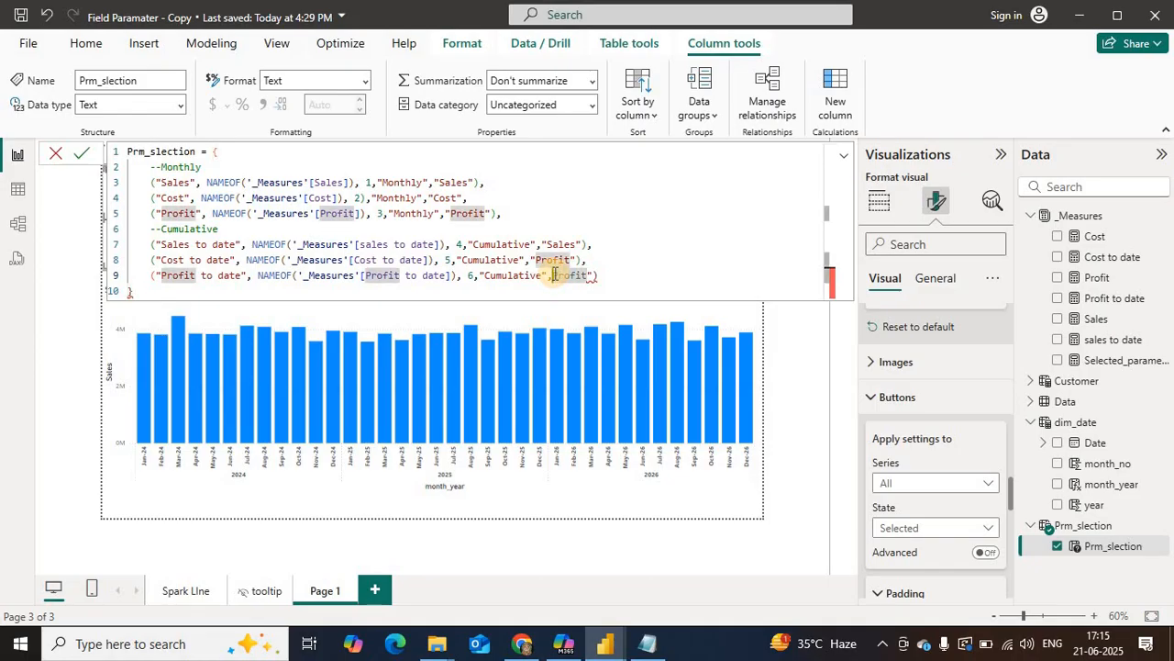
type("\"")
Step: Replace the second grouping value in the Cost to date row with "Cost" and check the measure groupings of the other rows
double_click(553, 260)
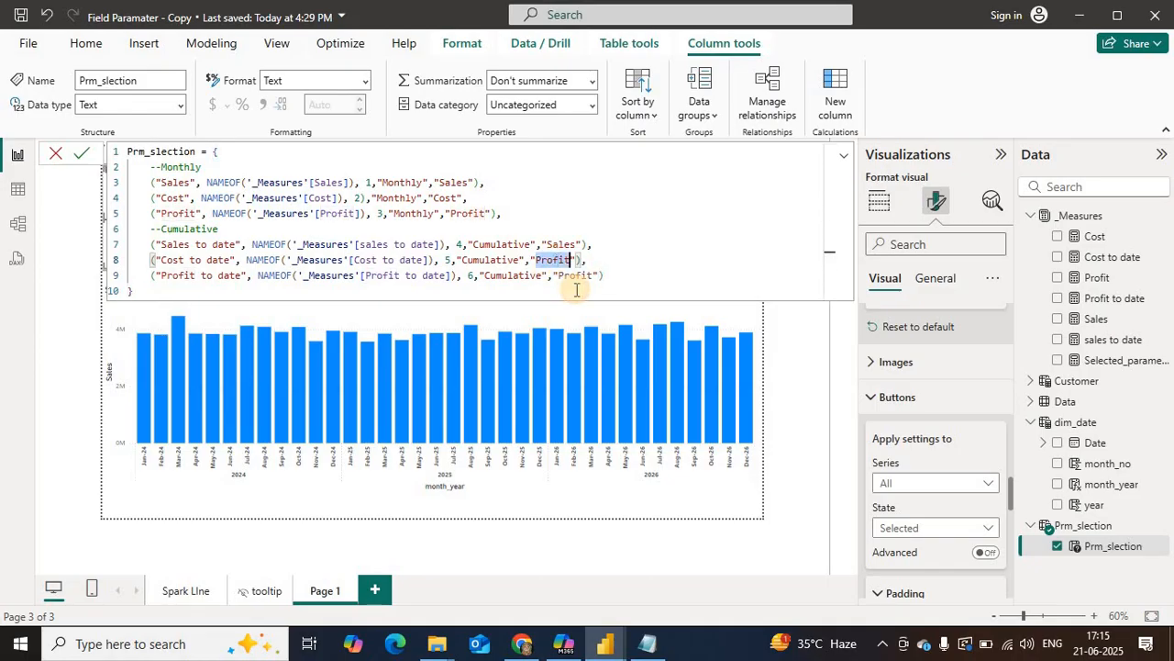
type("Cost")
left_click_drag(173, 258, 200, 258)
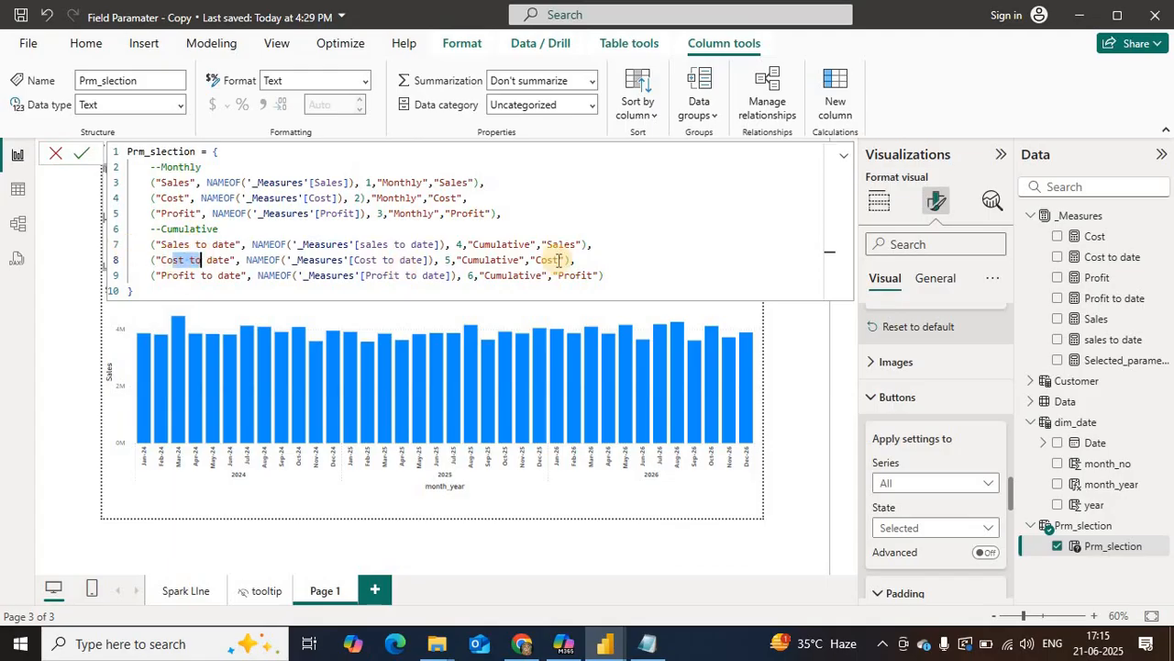
left_click(567, 276)
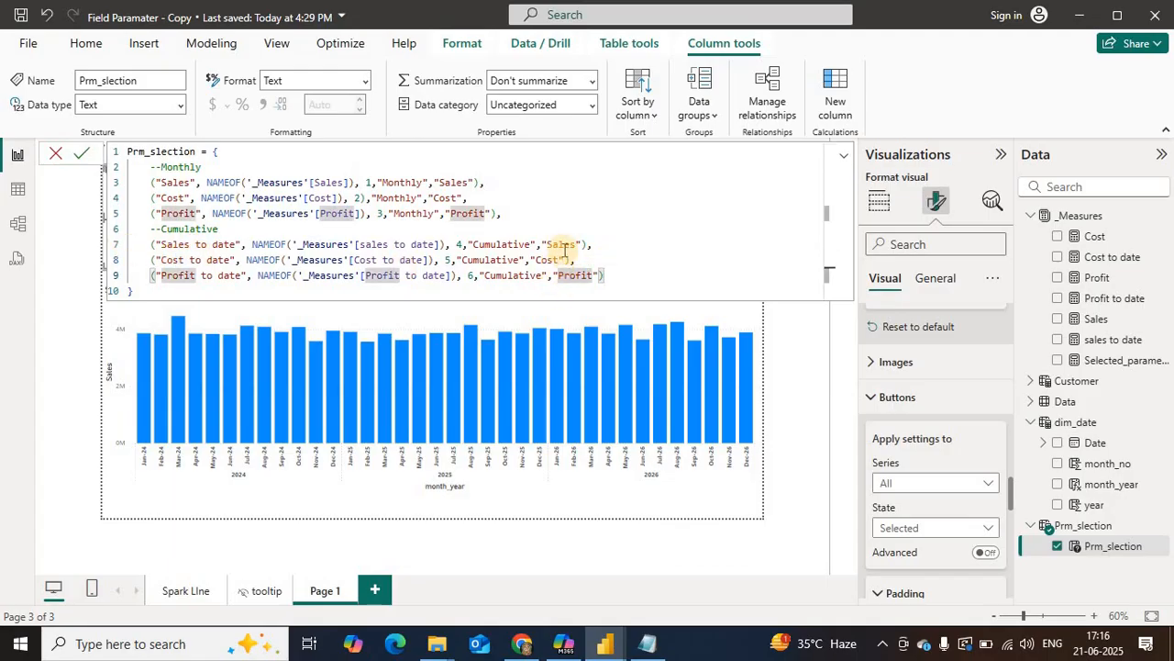
key("Up")
key("Up")
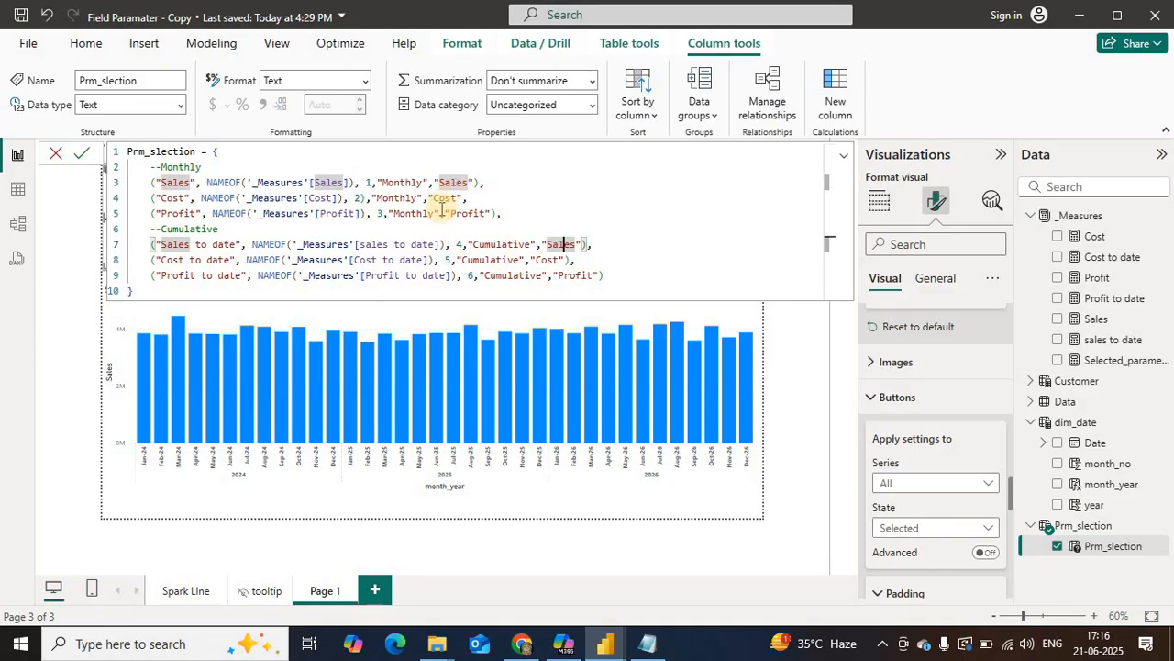
left_click(440, 199)
left_click(461, 215)
Step: Append a group order number to the monthly rows: 1 after "Sales" and 2 after "Cost"
left_click(479, 181)
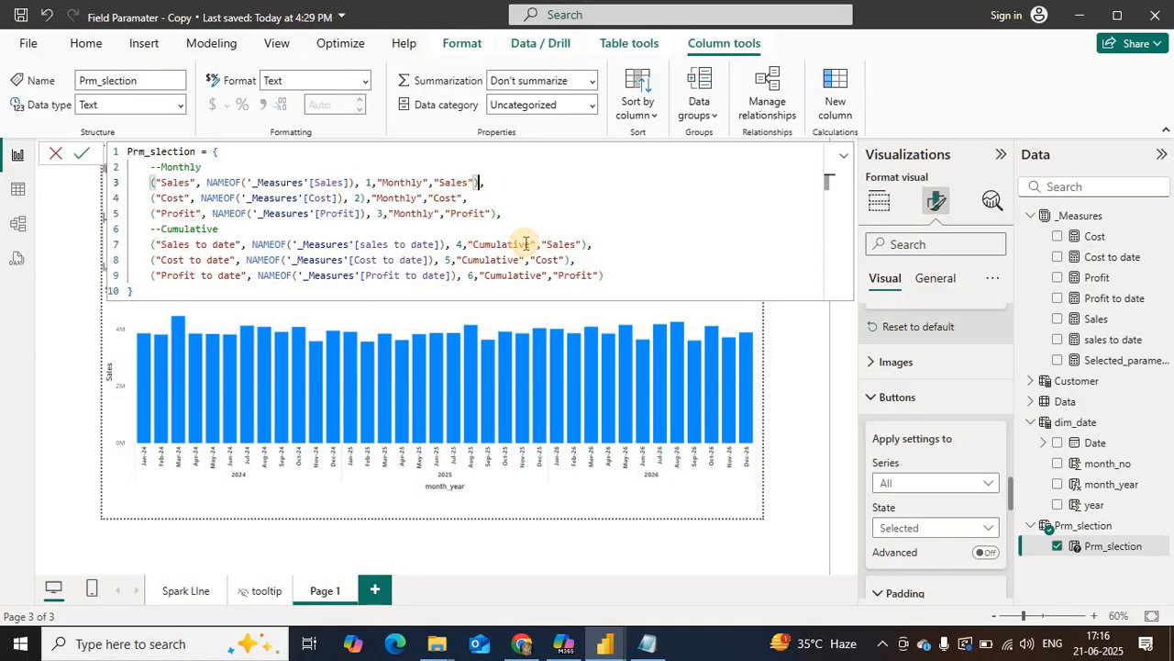
type(",1")
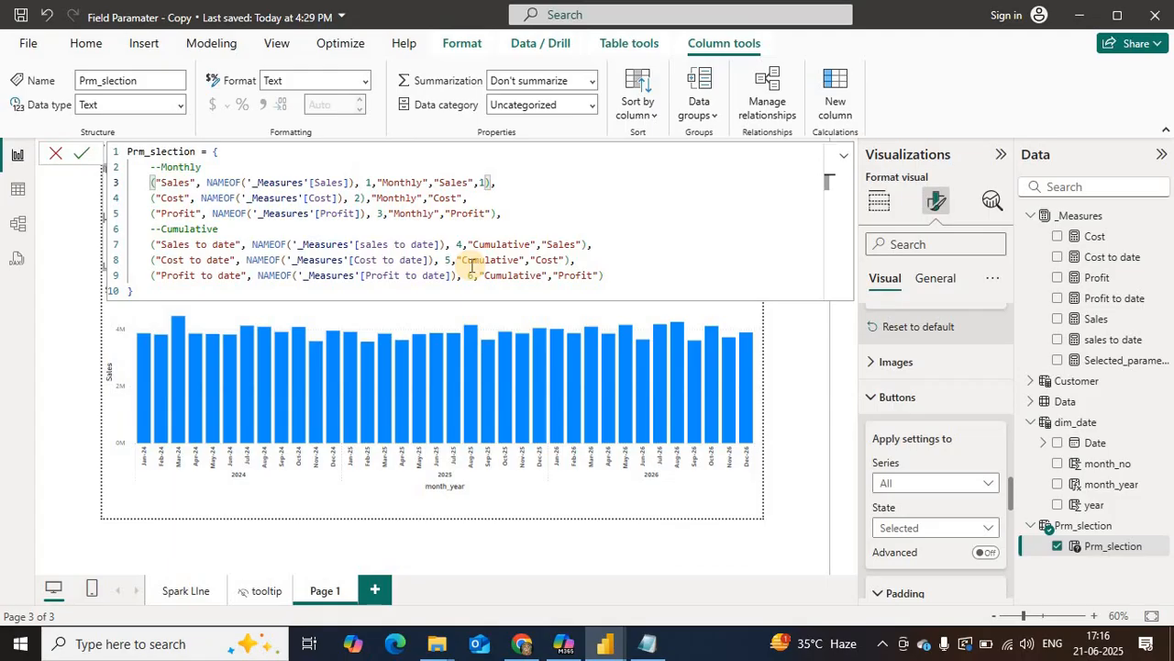
left_click(467, 197)
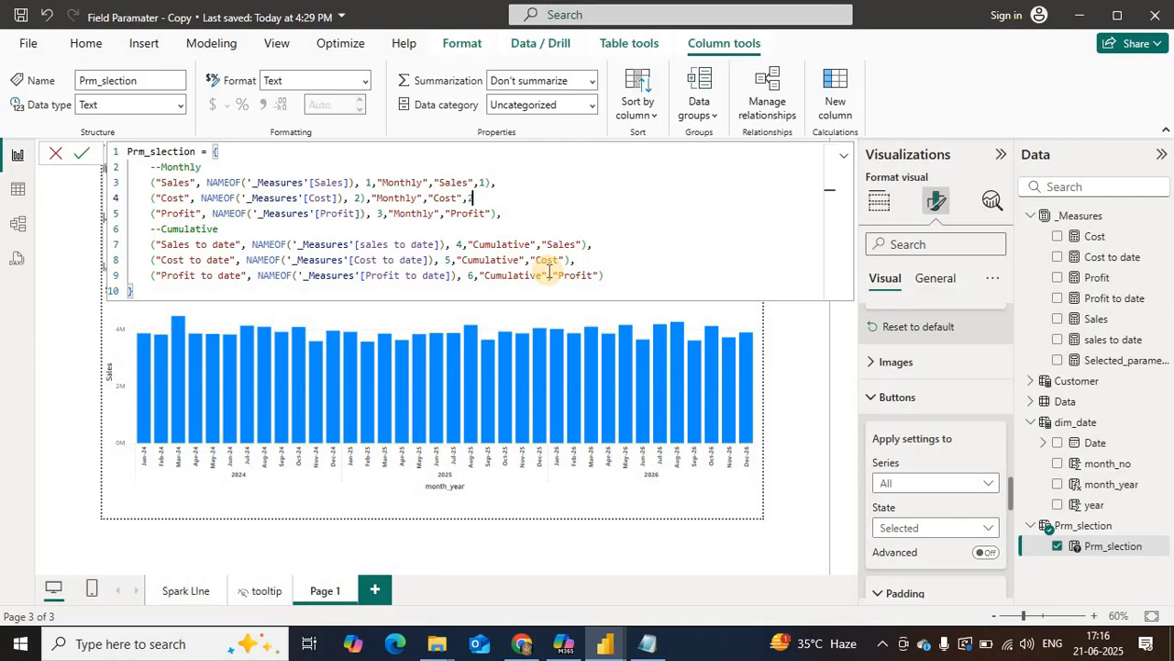
type("2,")
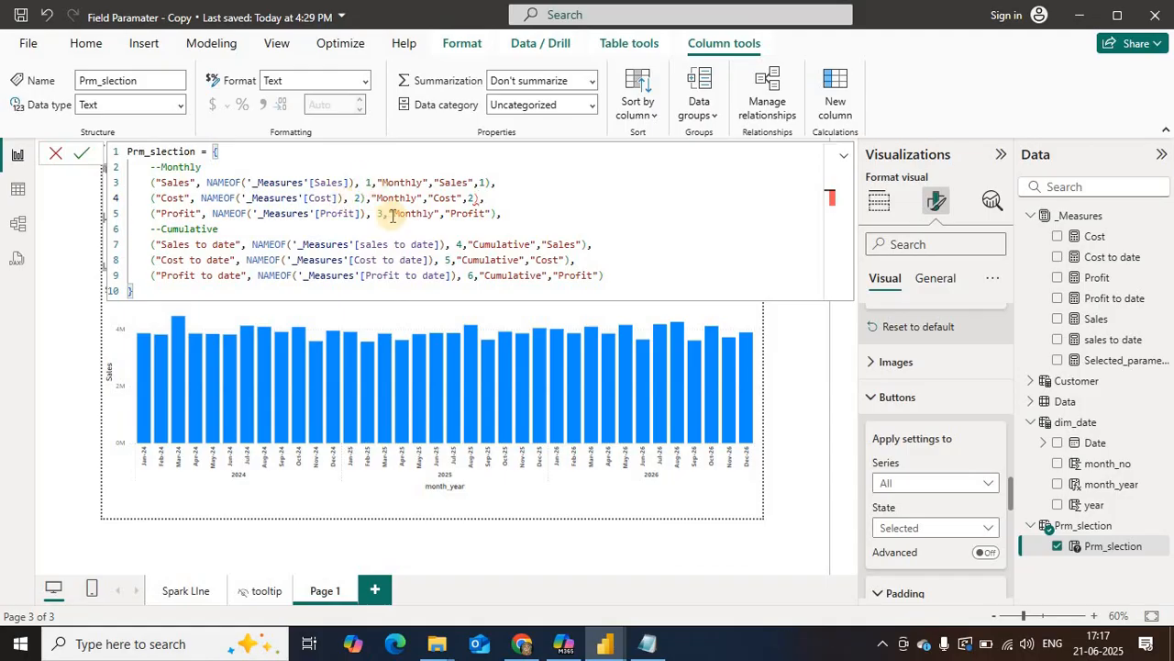
Step: Delete the closing parenthesis after order number 2 in the Cost row and the one after [Profit] in the Profit row
left_click(365, 199)
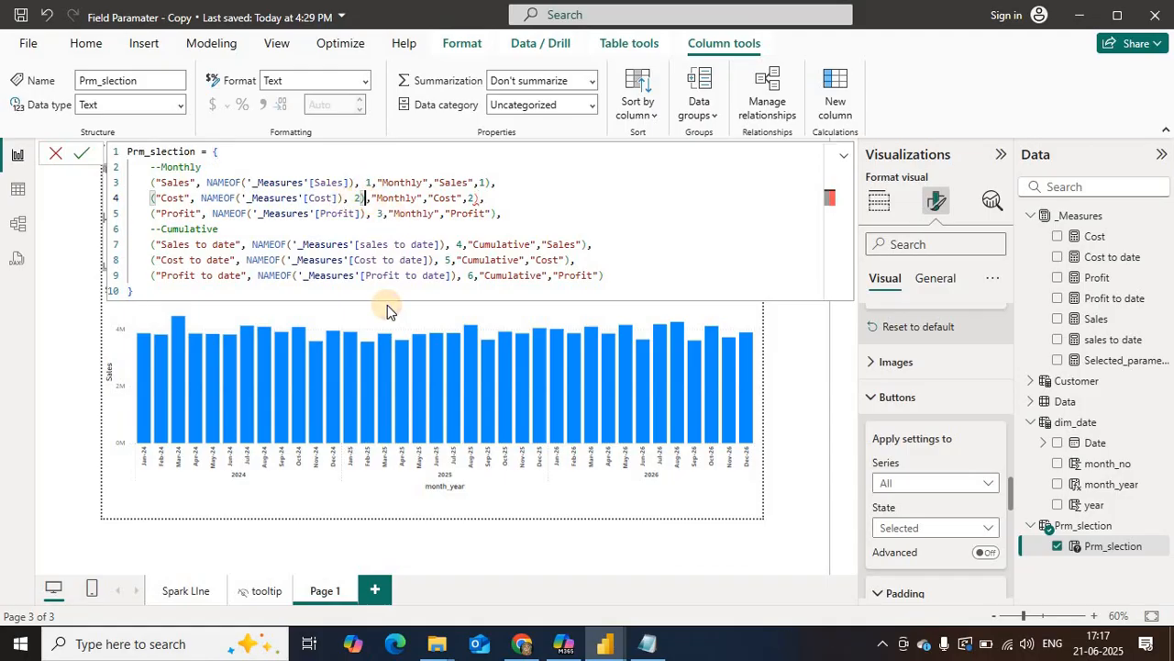
key("BackSpace")
left_click(365, 213)
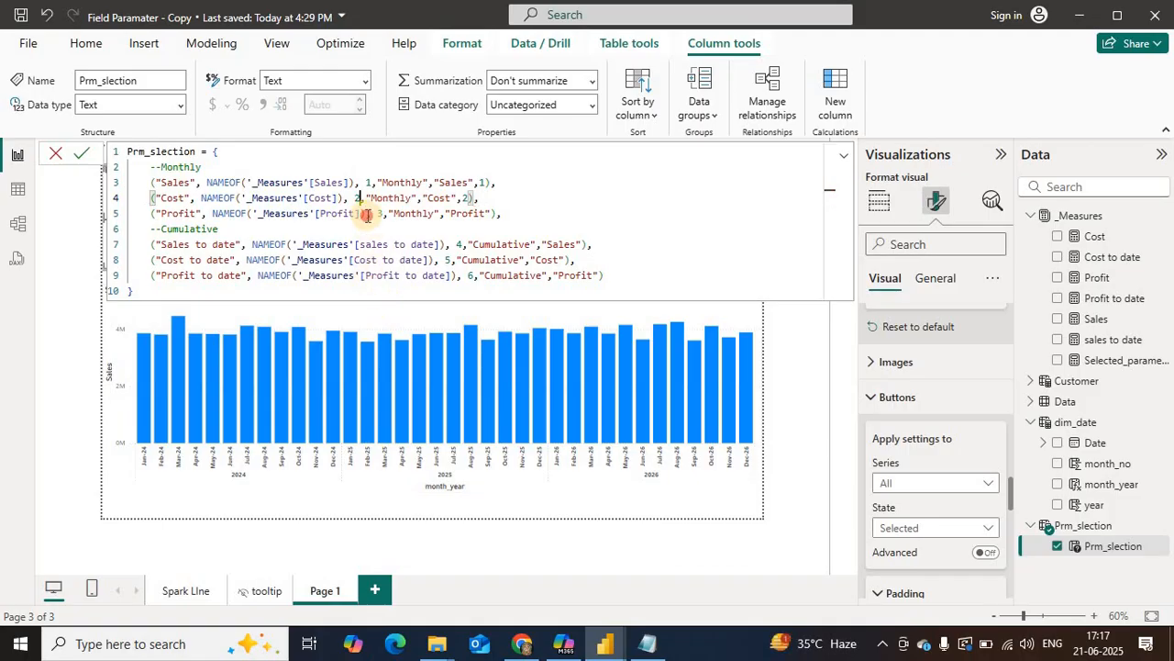
key("BackSpace")
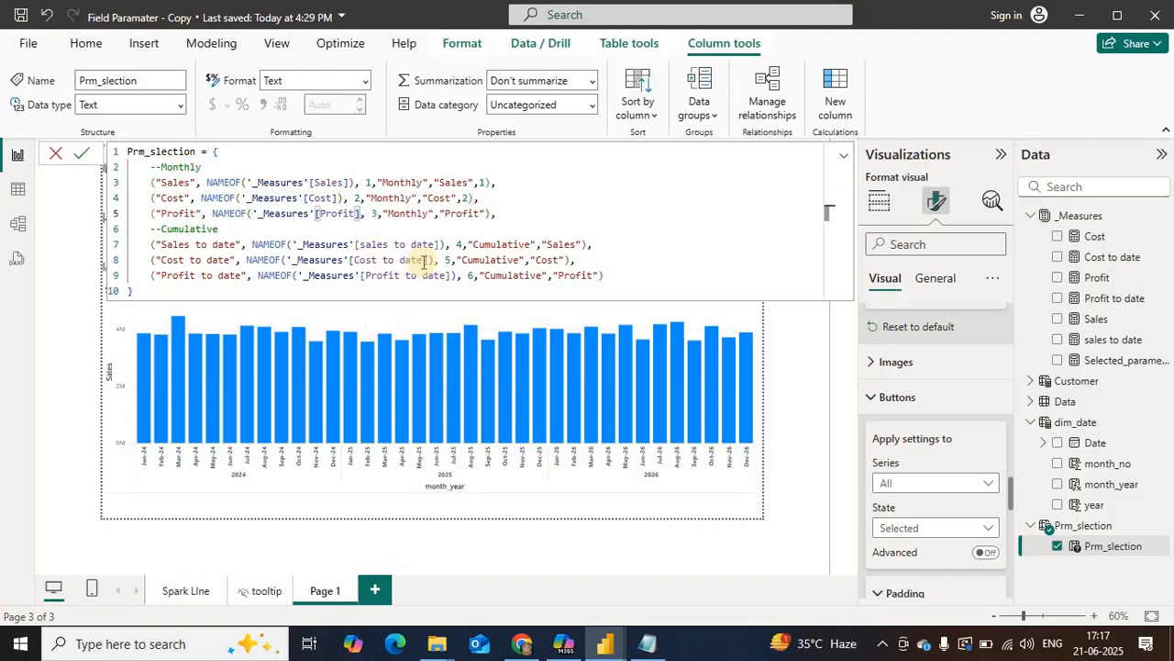
Step: Append group order number 3 to the Profit row and restore the closing parenthesis after [Profit]
left_click(486, 213)
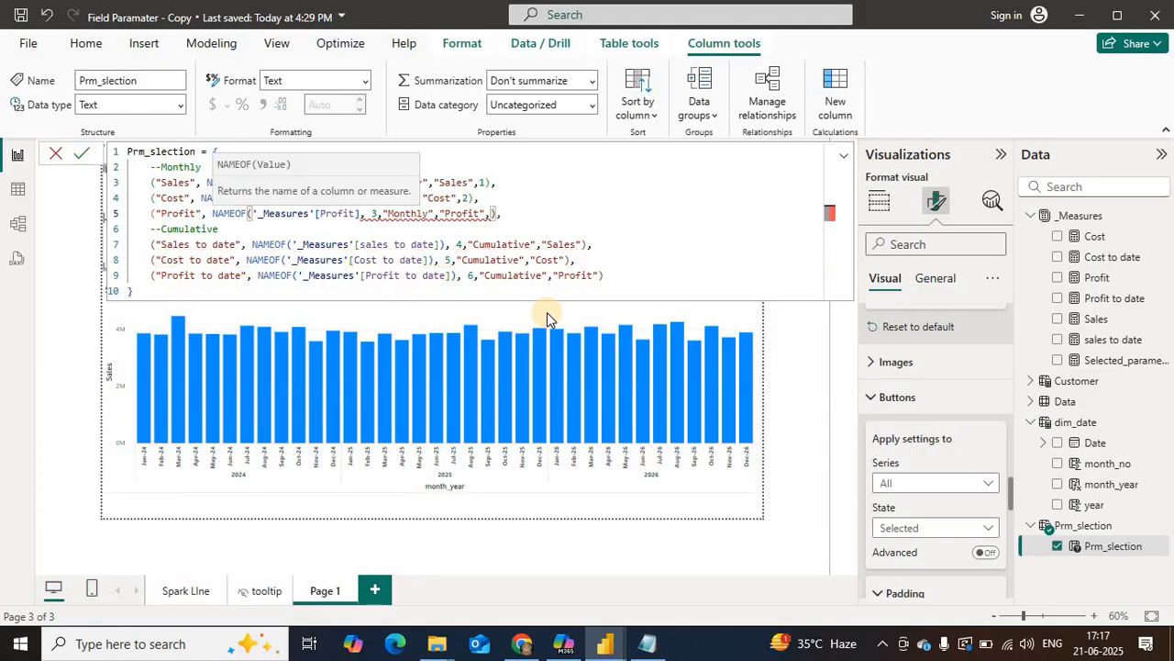
type(",3")
left_click(542, 207)
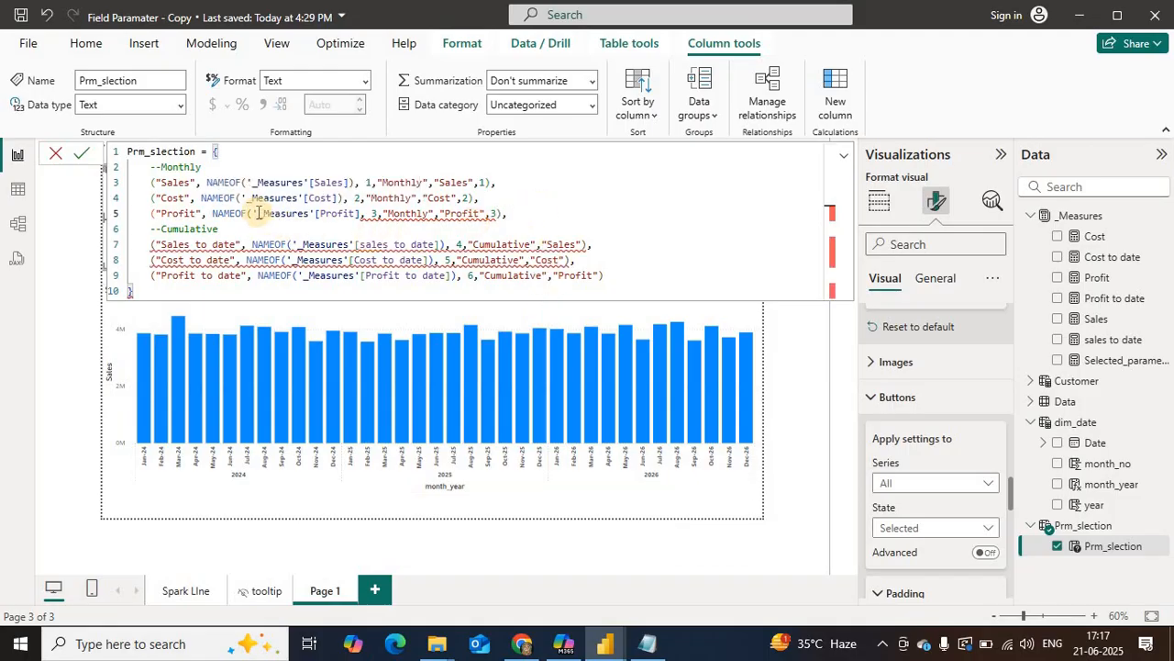
left_click(361, 215)
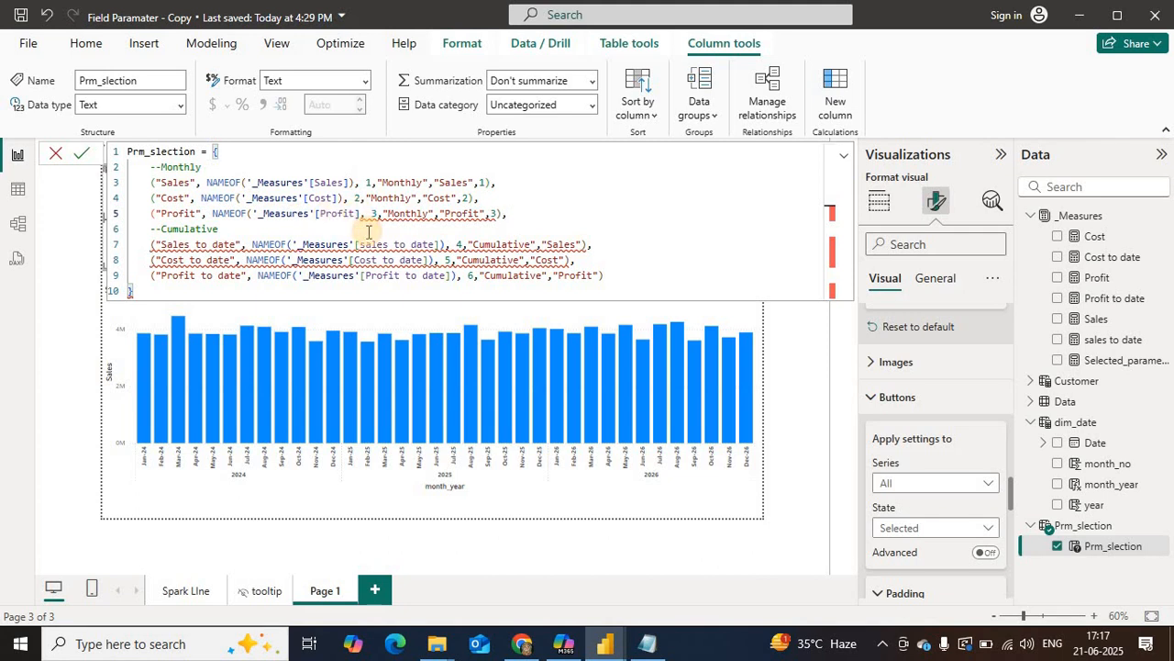
type(")")
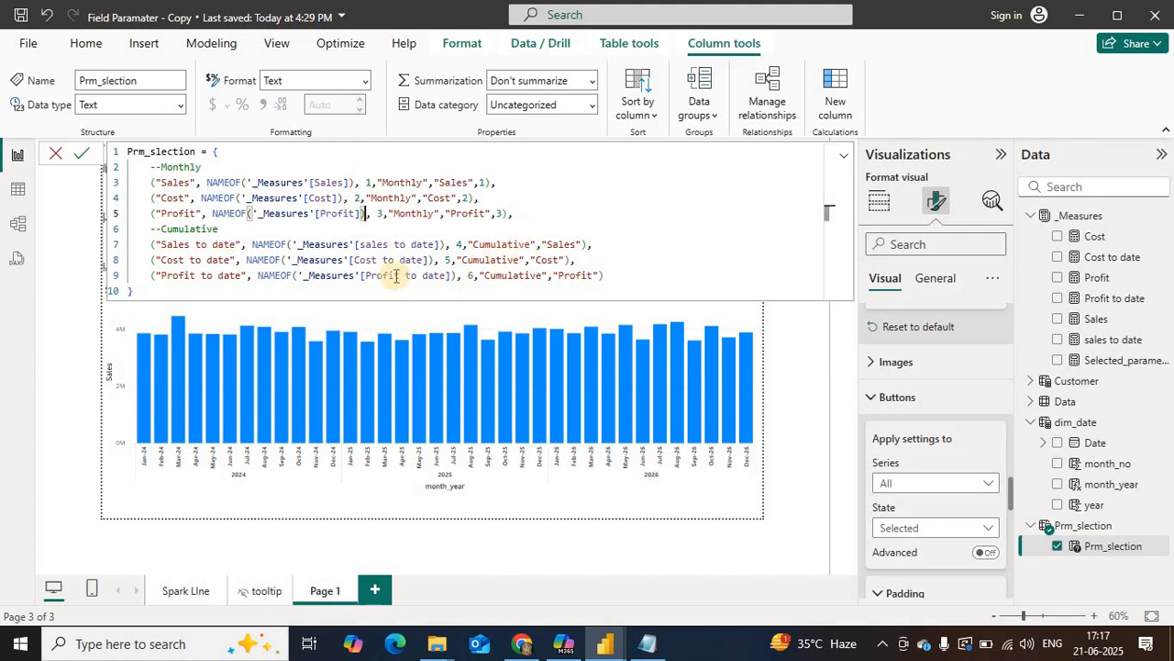
Step: Append group order number 1 to the Sales to date row and 2 to the Cost to date row
left_click(584, 244)
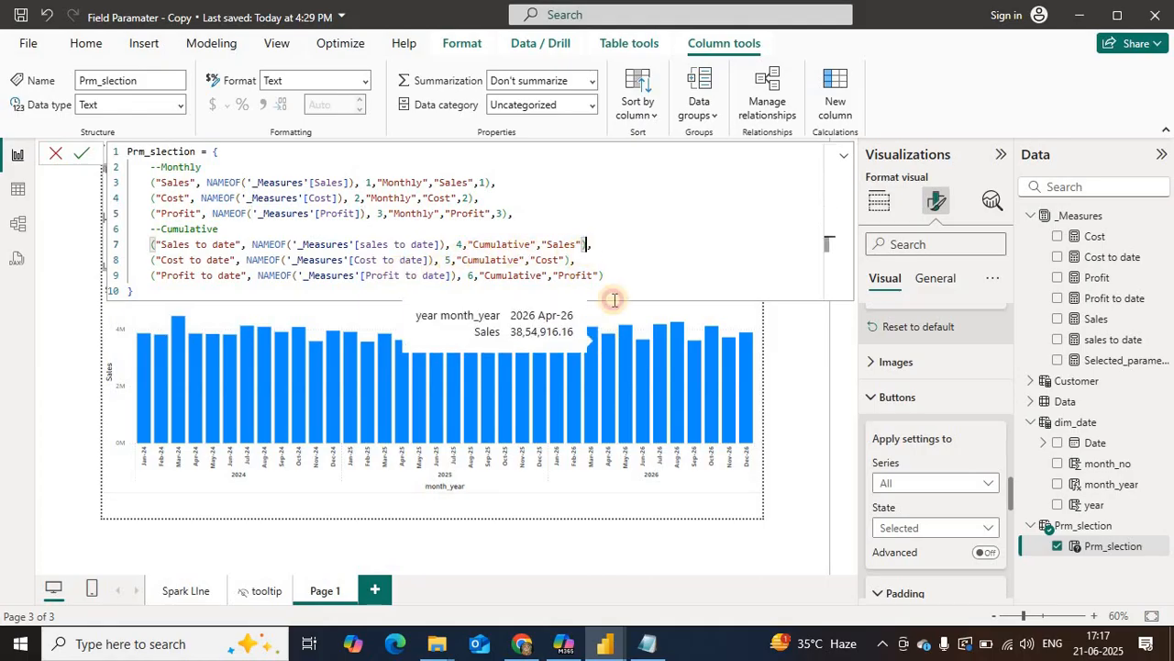
type(",")
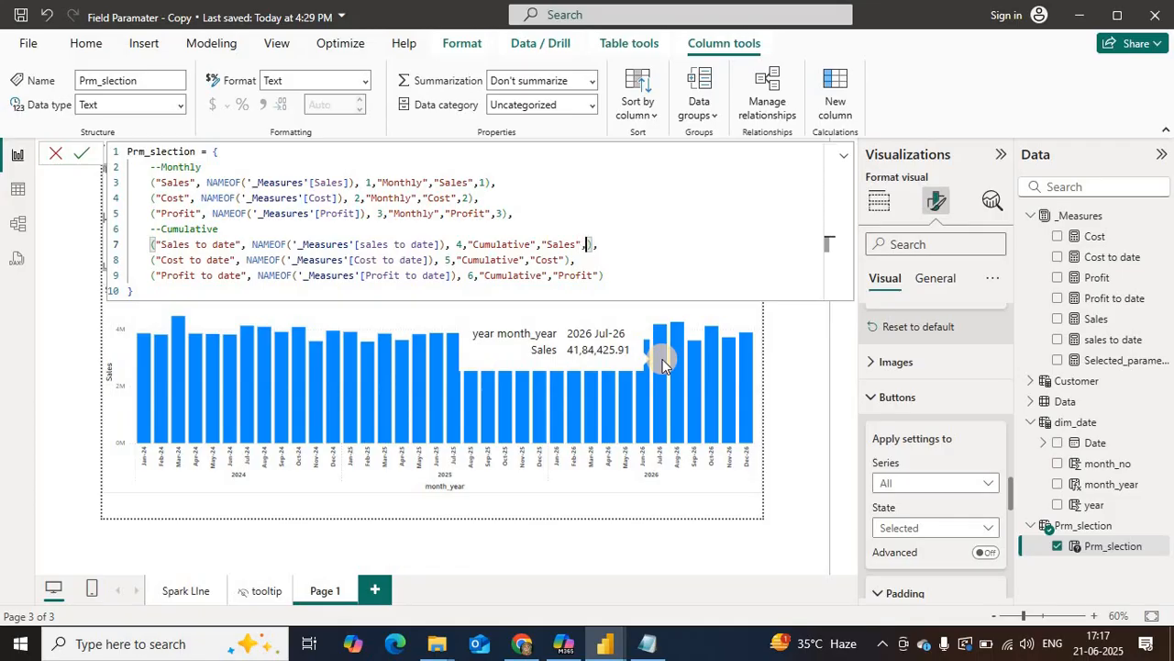
type("1")
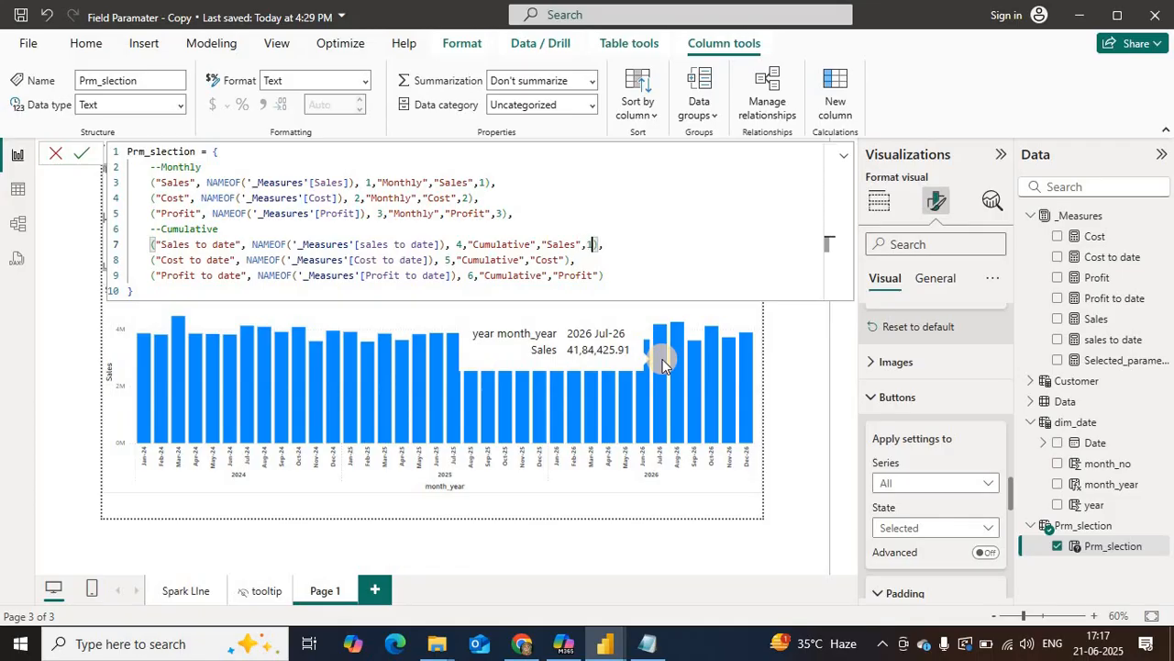
left_click(566, 260)
type(",")
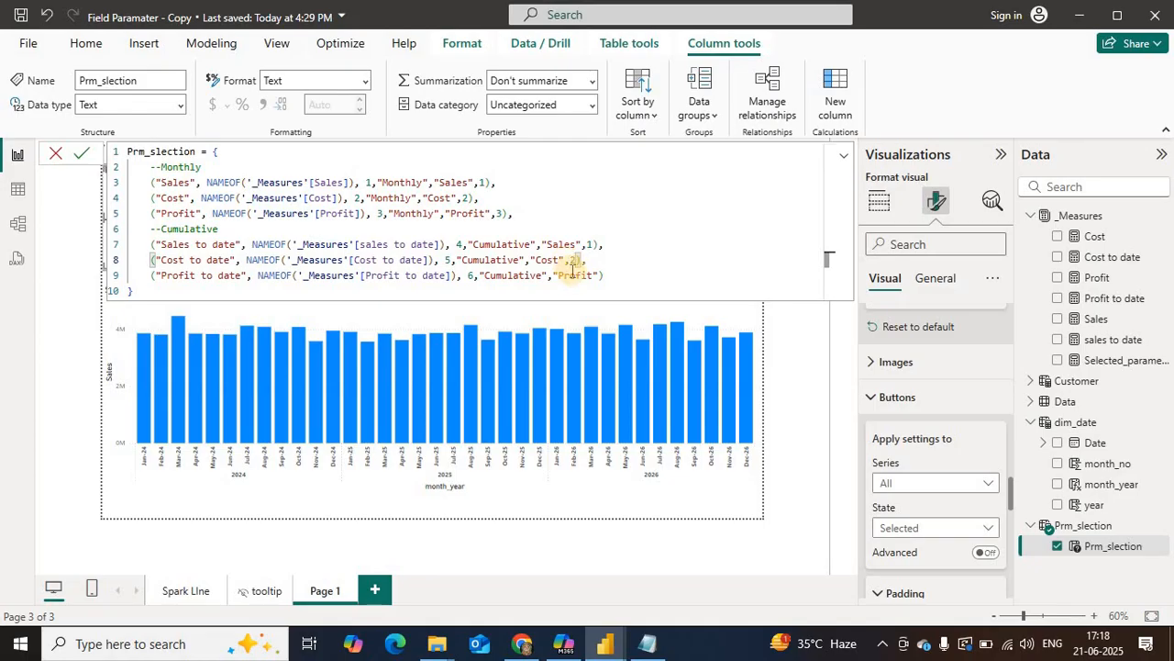
type("2")
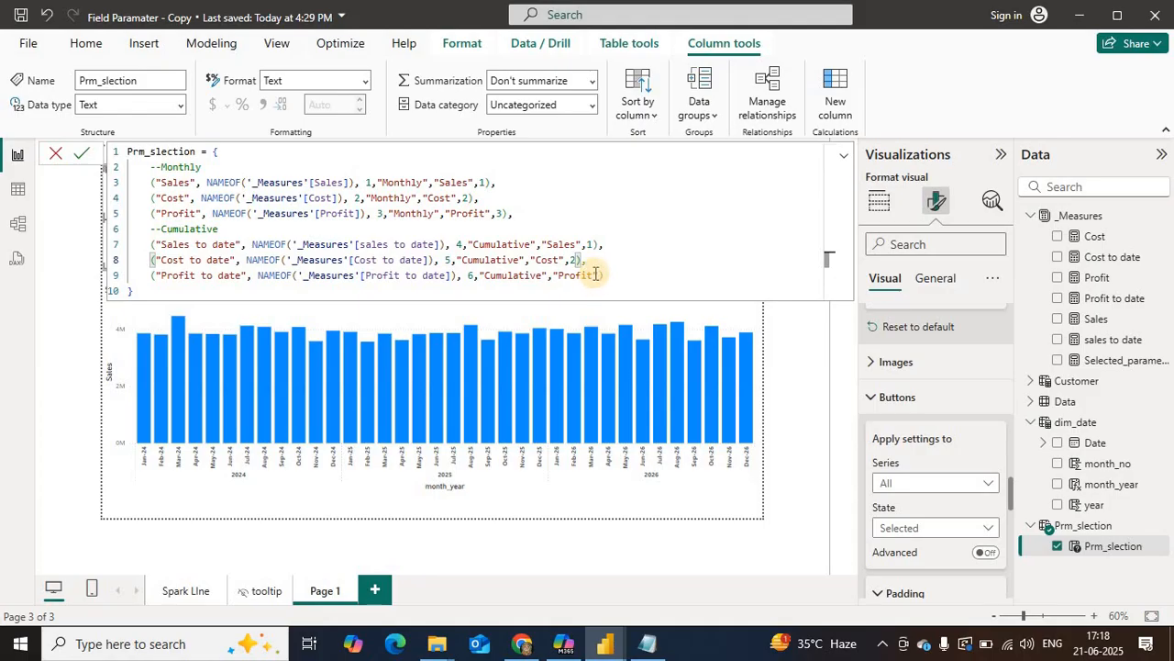
Step: Append group order number 3 to the Profit to date row and commit the Prm_slection formula
left_click(597, 273)
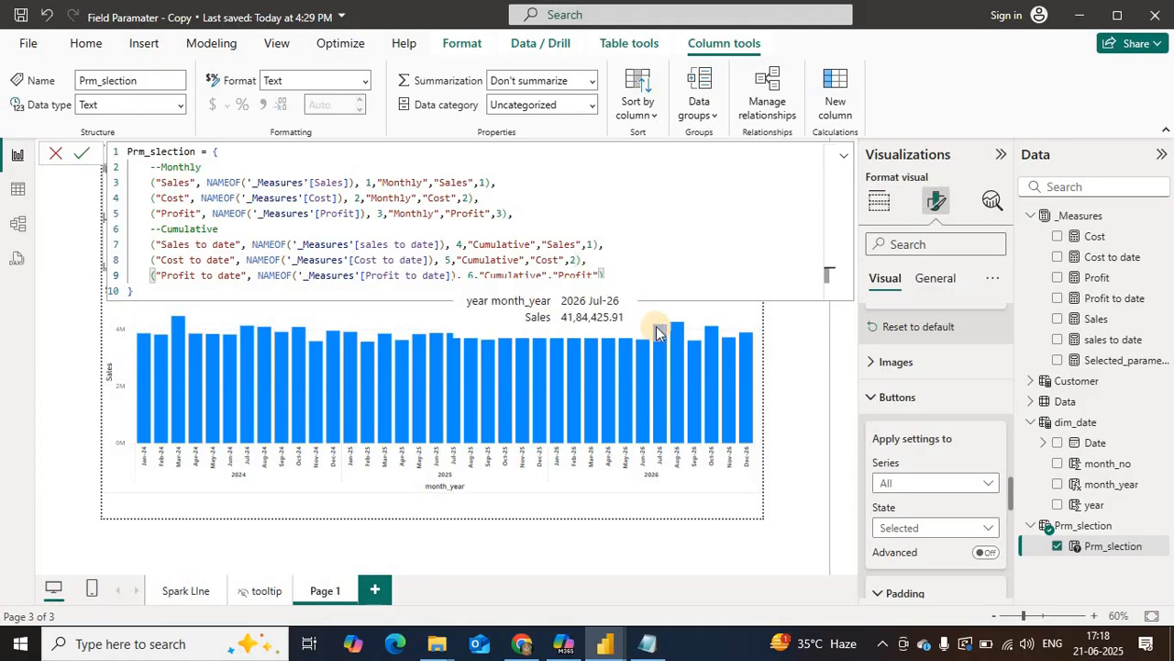
type(",3")
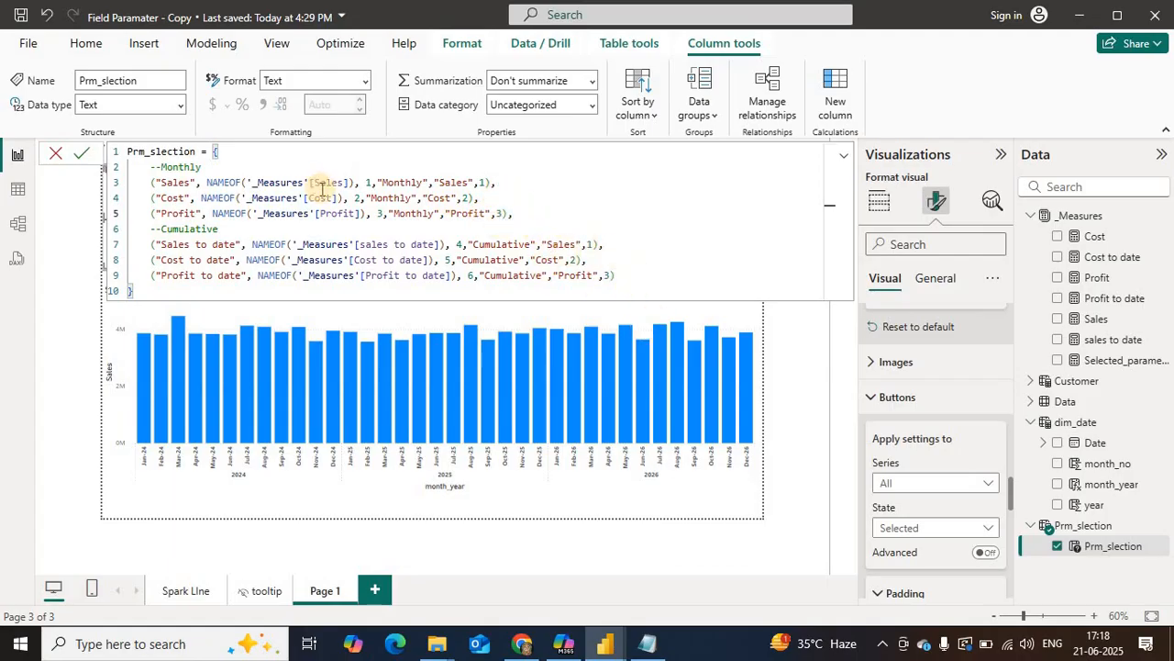
left_click(81, 153)
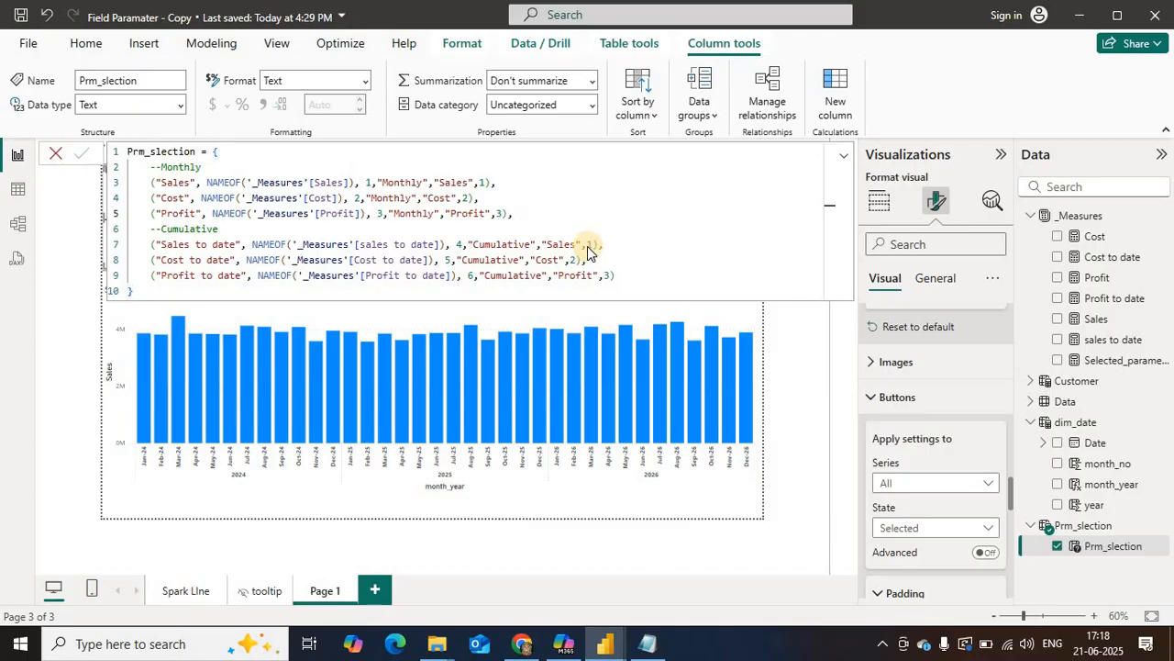
Step: Rename the Value4 column of the Prm_slection table to Togle in the table view
left_click(20, 190)
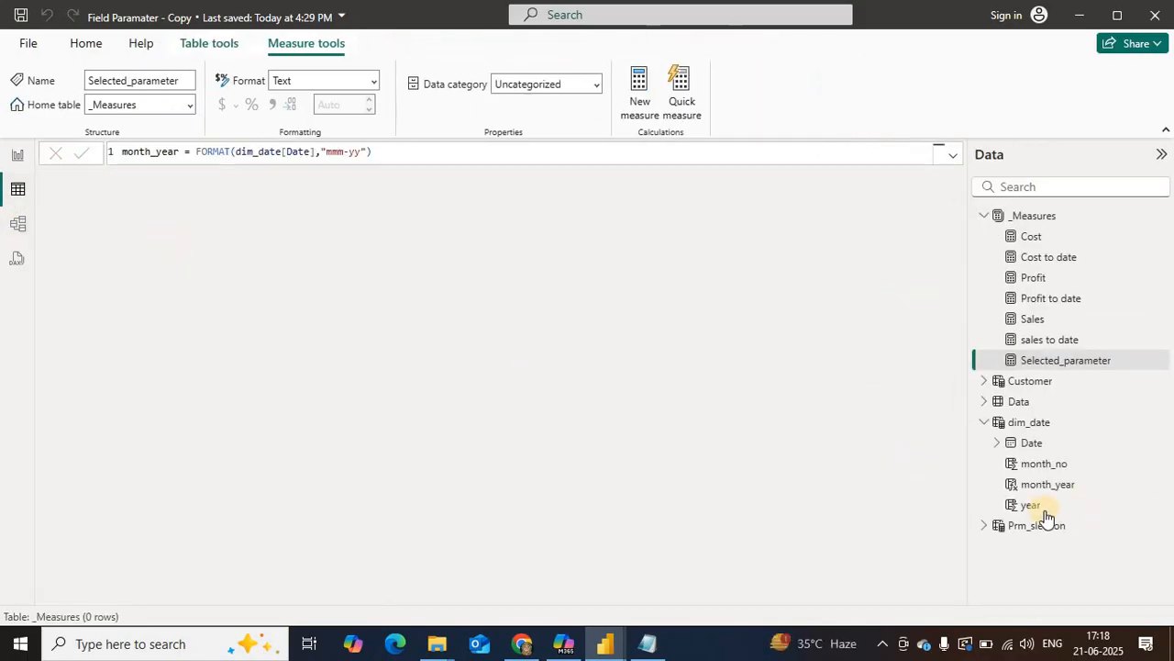
left_click(1025, 527)
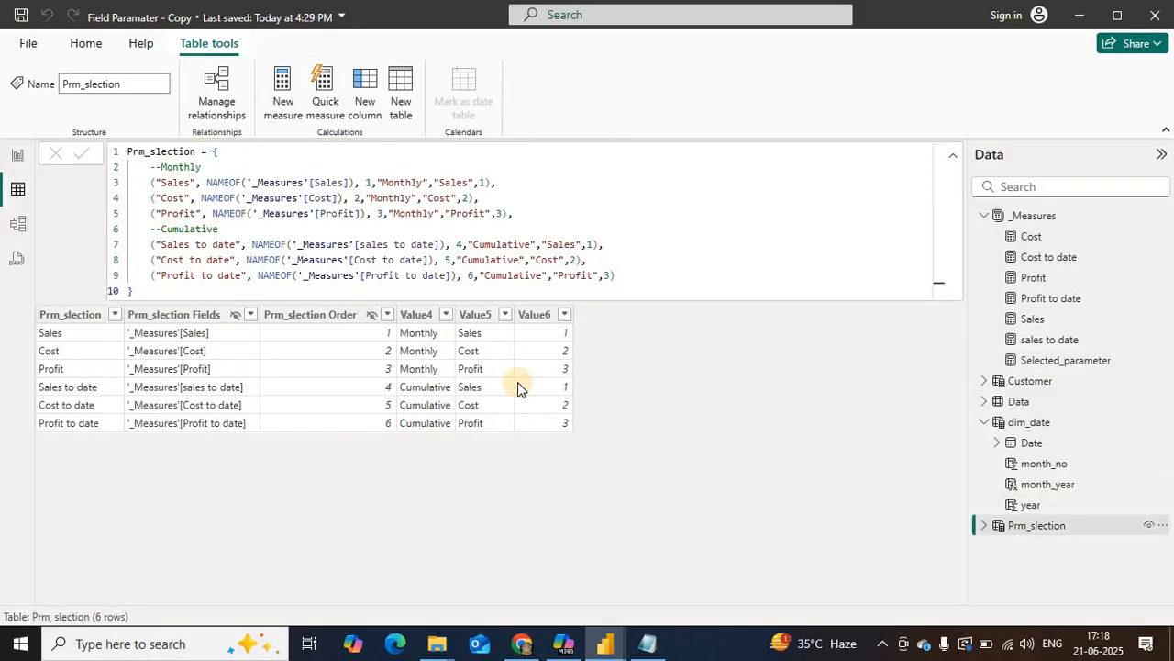
left_click(417, 315)
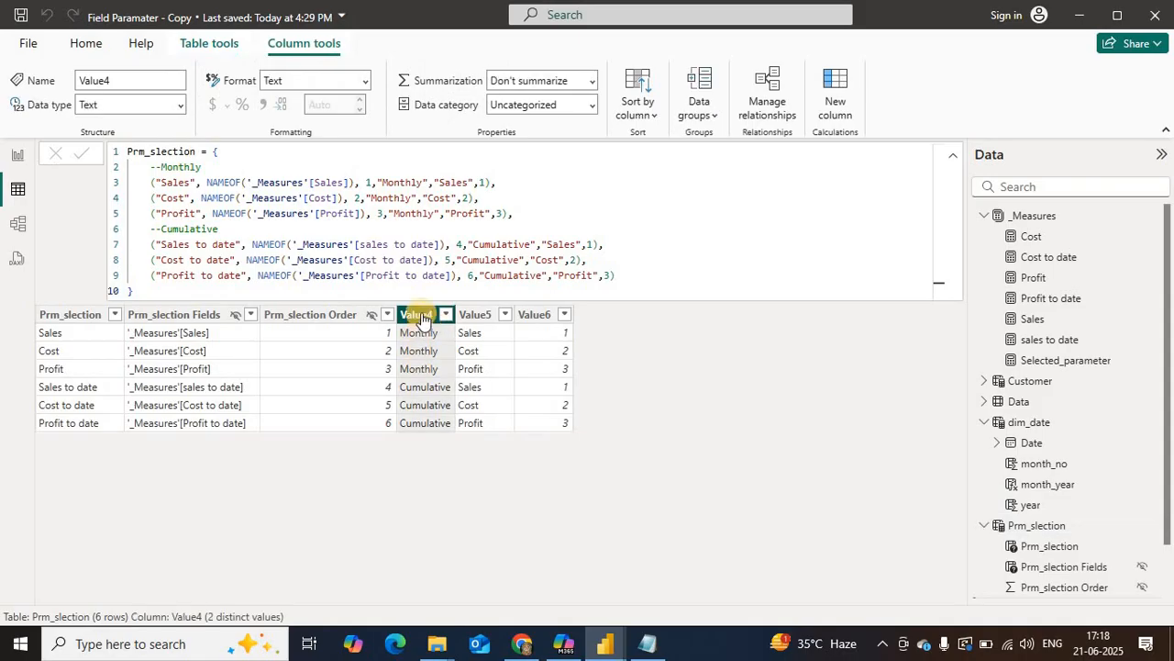
double_click(421, 315)
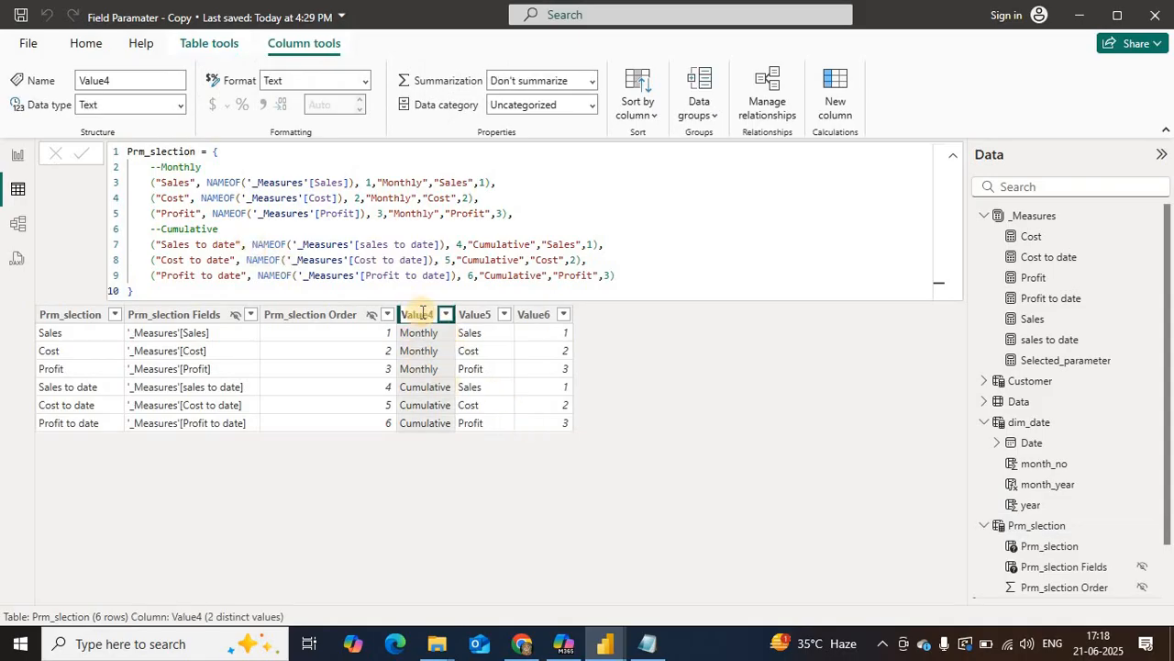
type("Togle")
key("Return")
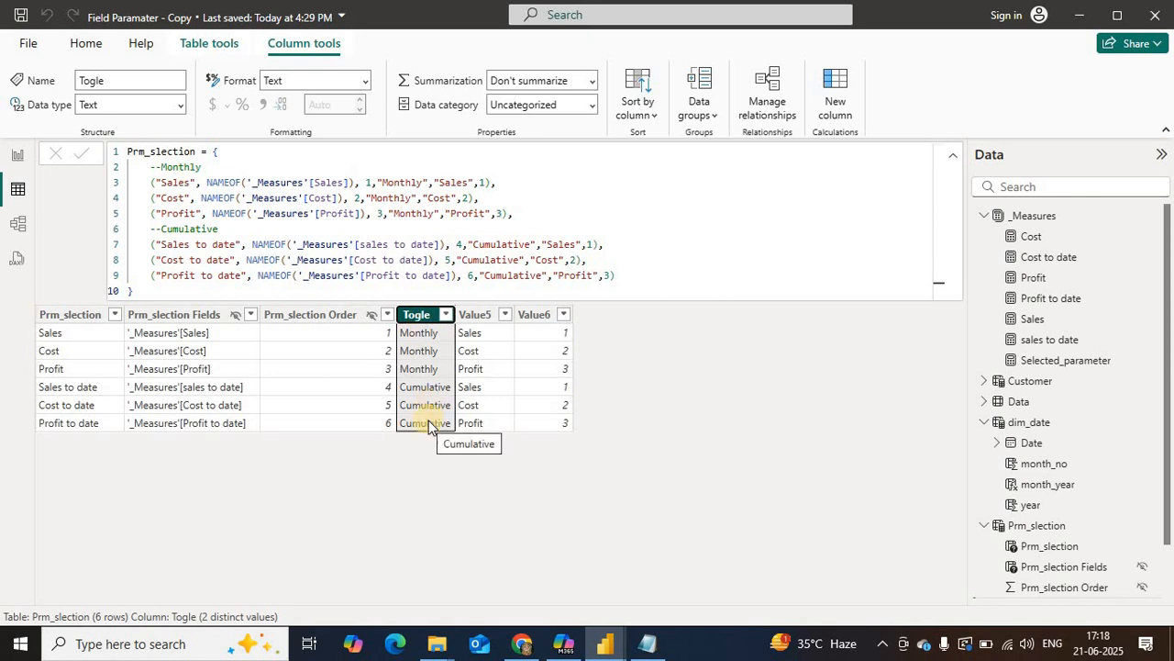
Step: Rename the Value6 column of the Prm_slection table to Sorting
left_click(529, 318)
double_click(529, 318)
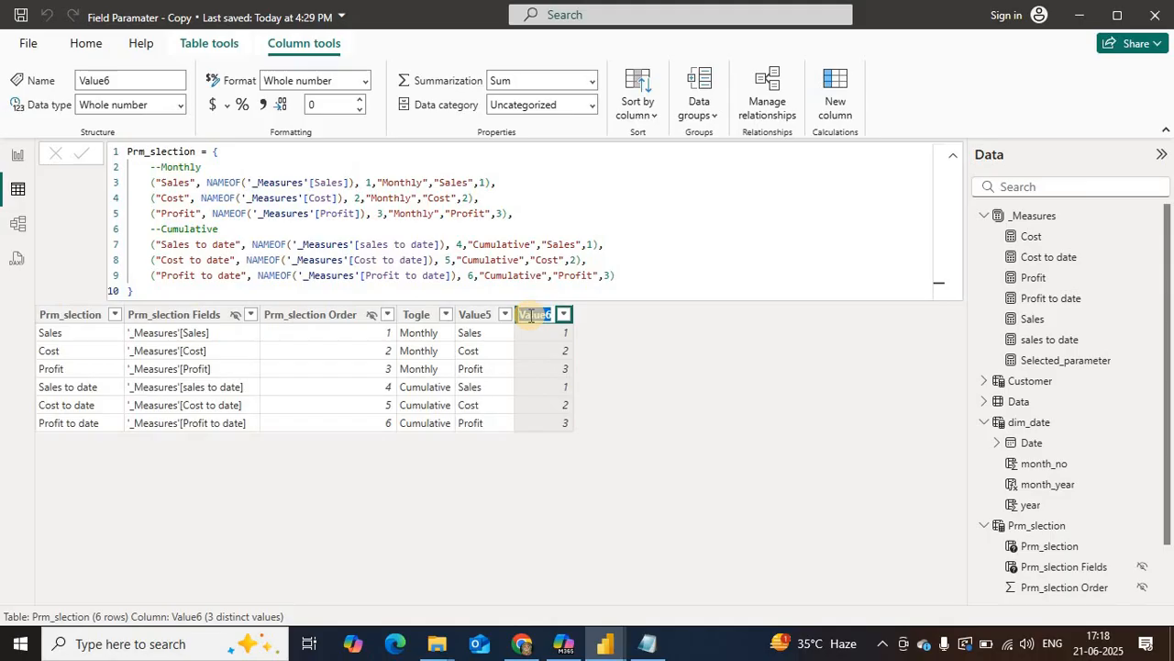
type("Sorting")
key("Return")
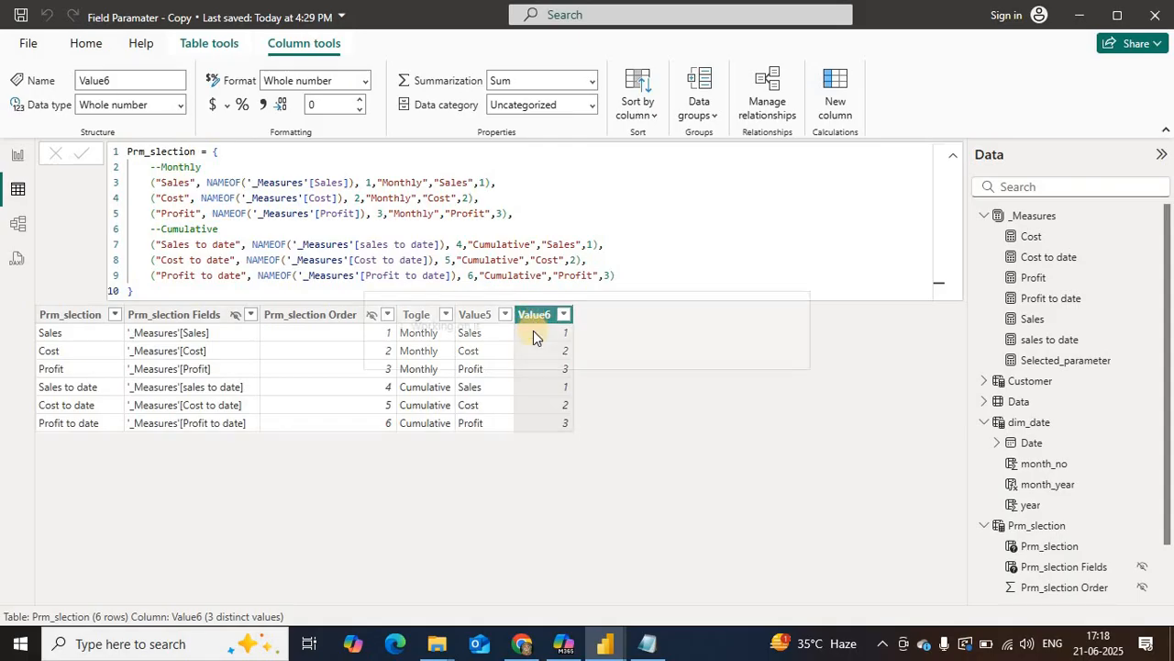
Step: Rename the Value5 column of the Prm_slection table to Selection
double_click(476, 316)
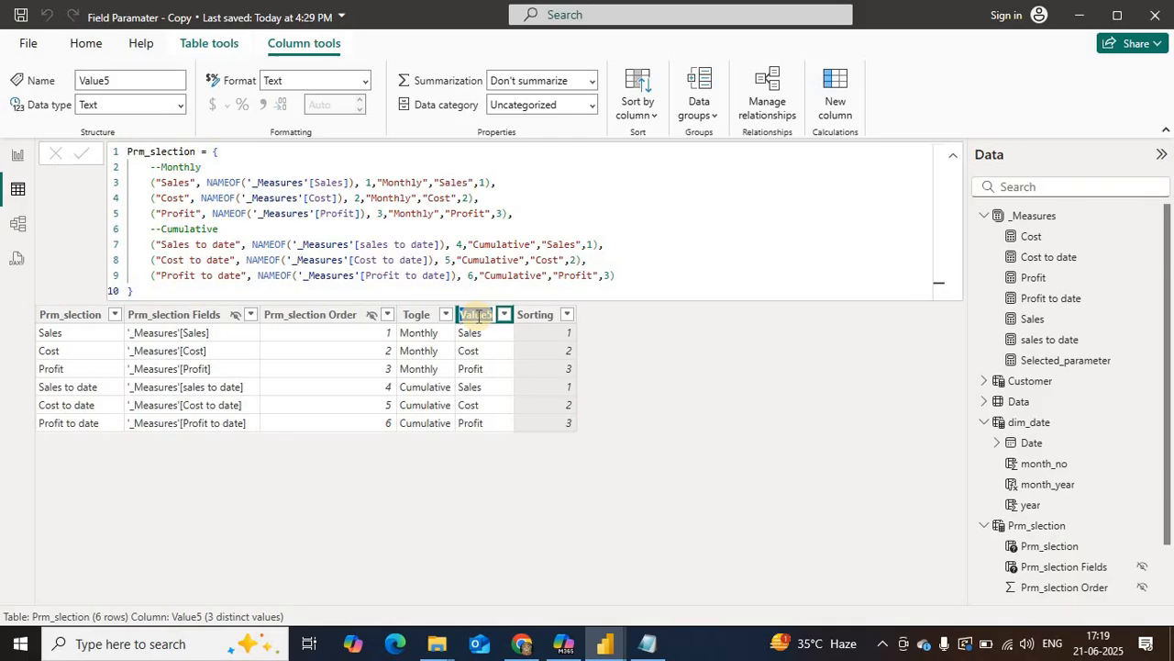
type("Selection")
key("Return")
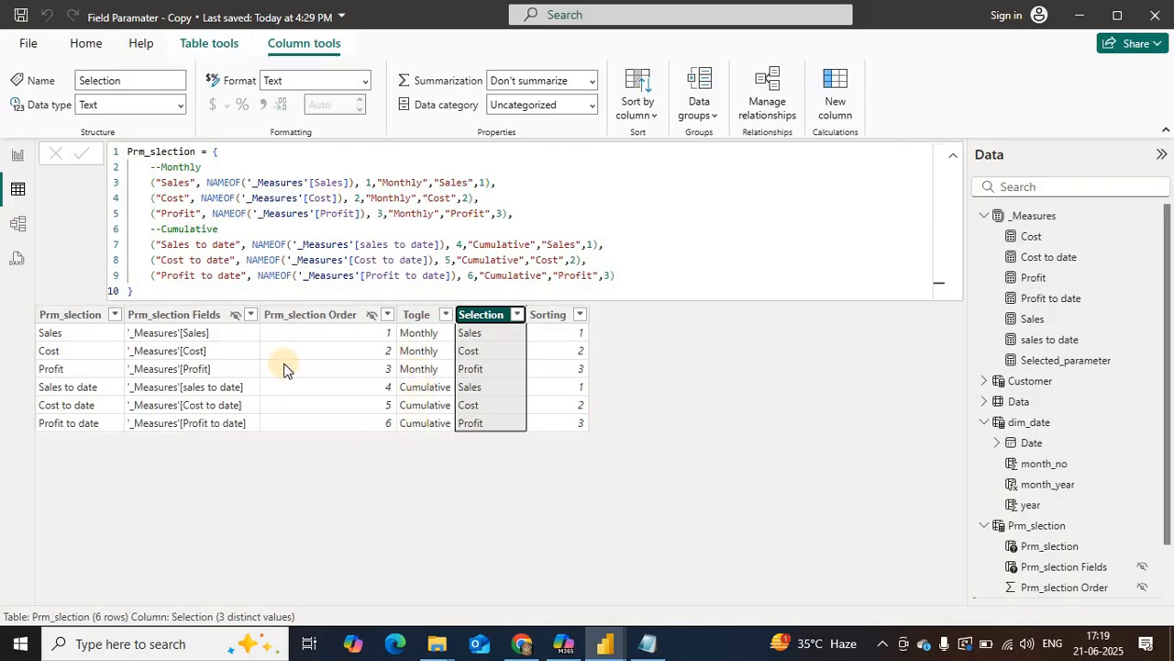
Step: Replace the Prm_slection field of the report page's button slicer with Selection and shrink the slicer to a single-row height
left_click(17, 154)
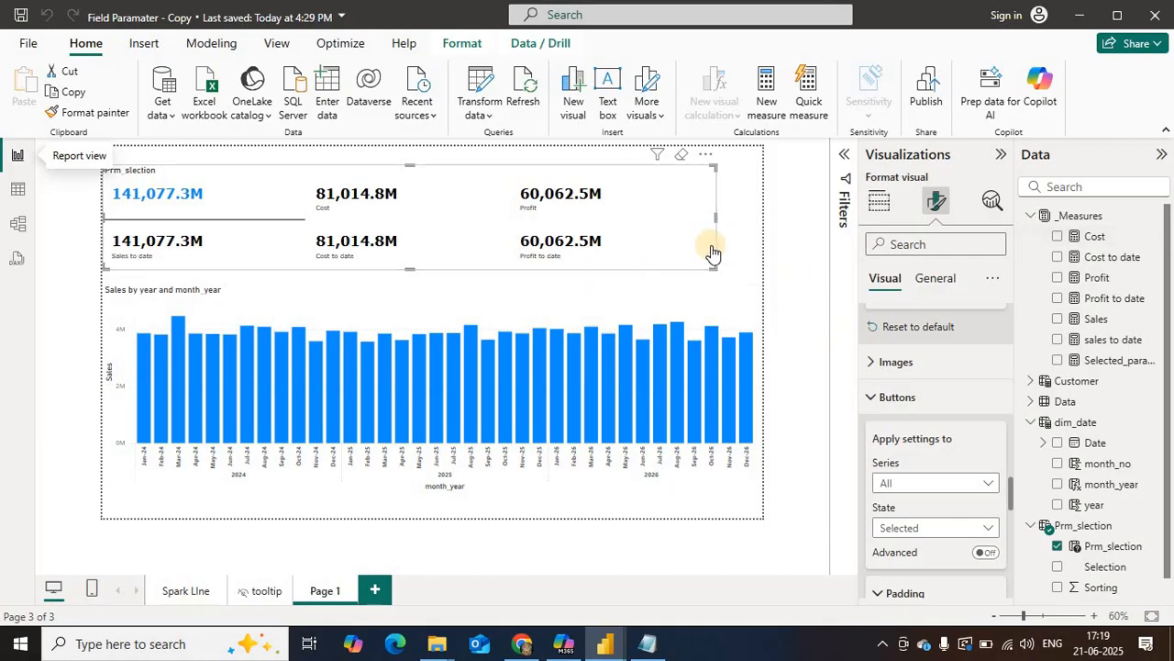
left_click(706, 257)
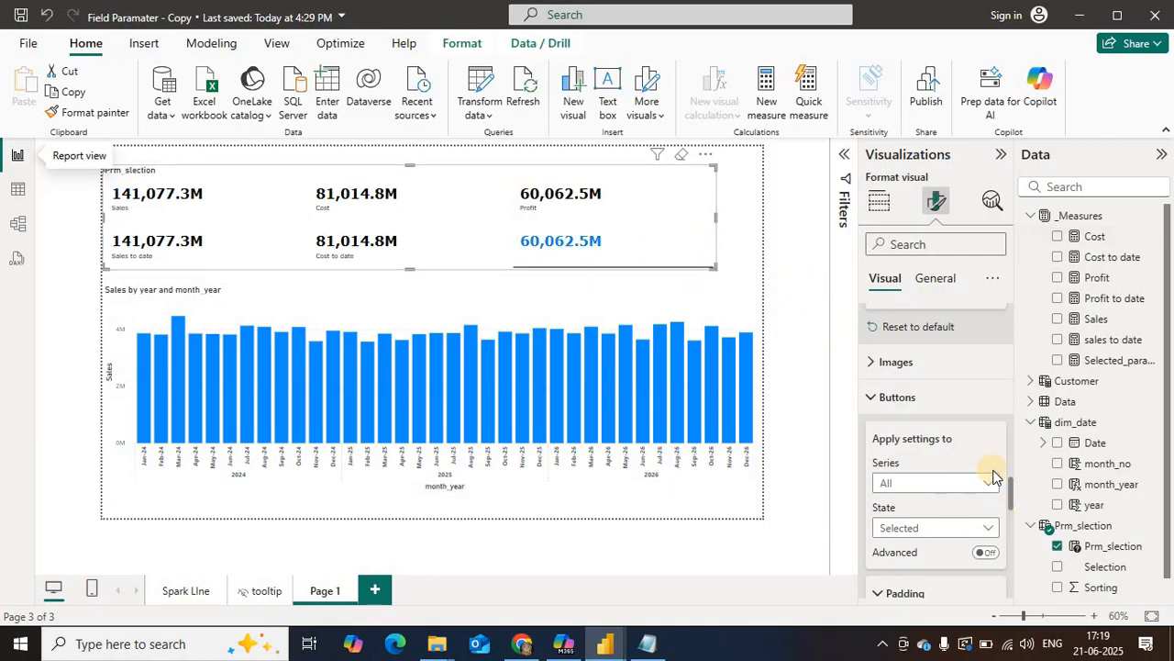
left_click(876, 204)
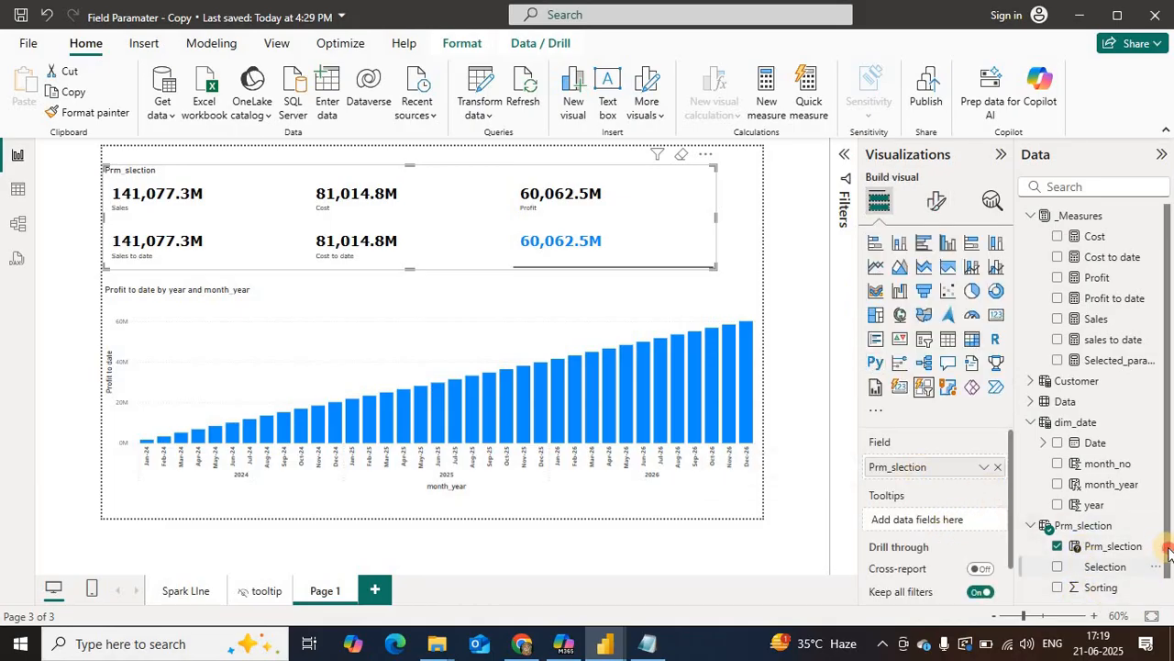
left_click_drag(1169, 551, 1169, 595)
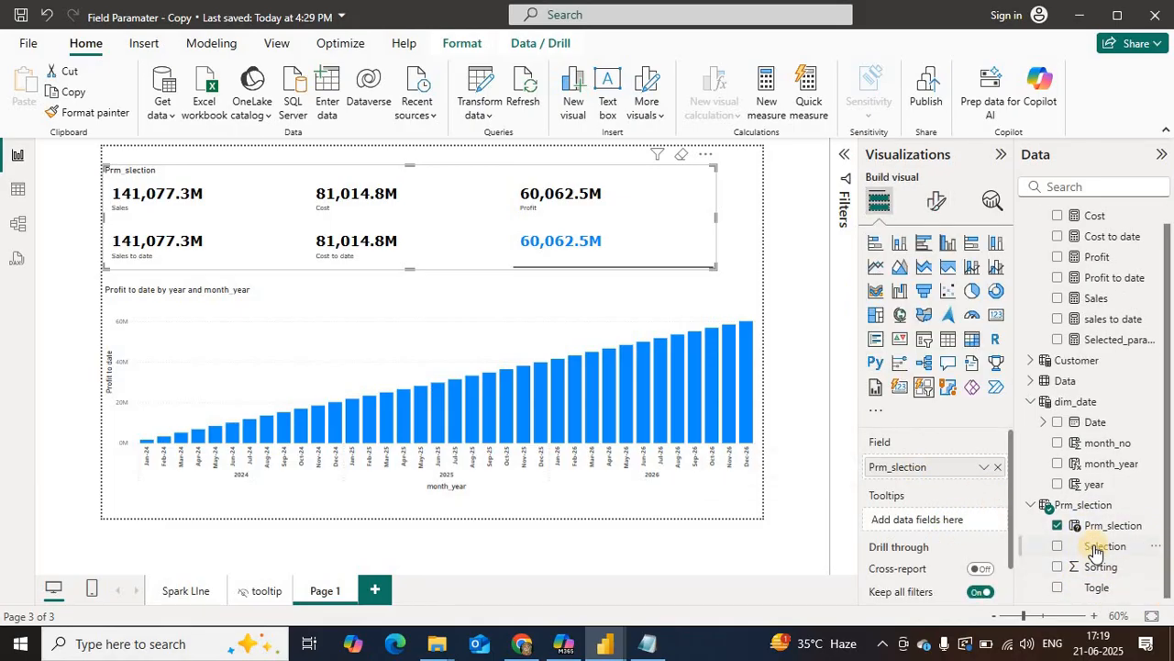
left_click_drag(1095, 548, 923, 471)
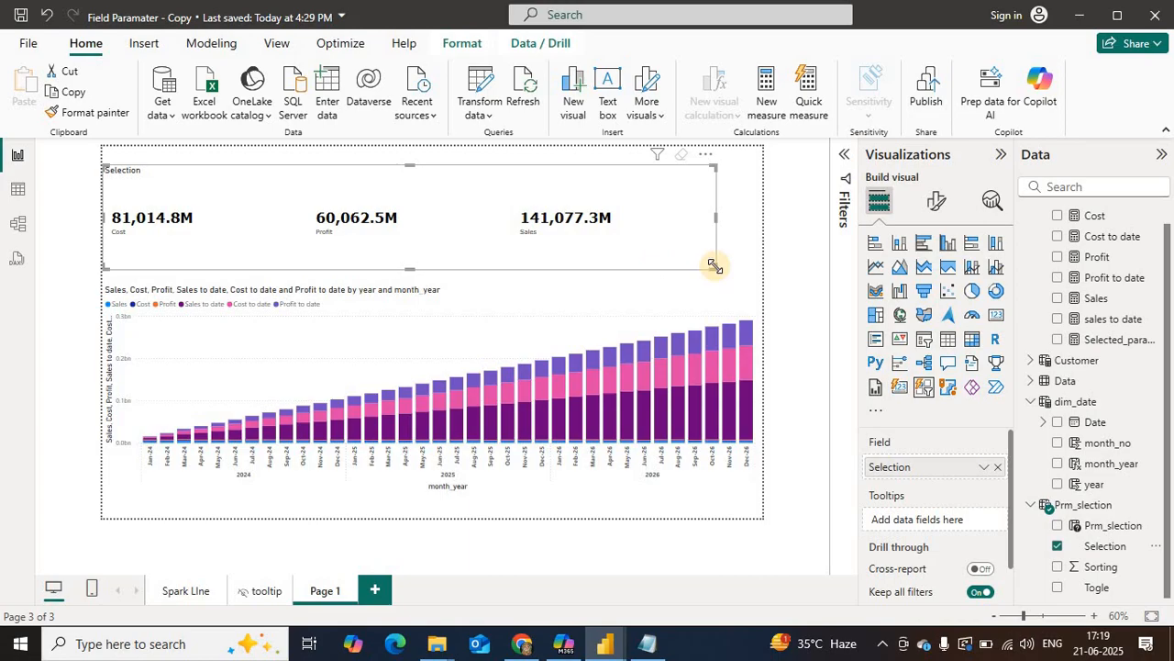
left_click_drag(699, 245, 703, 247)
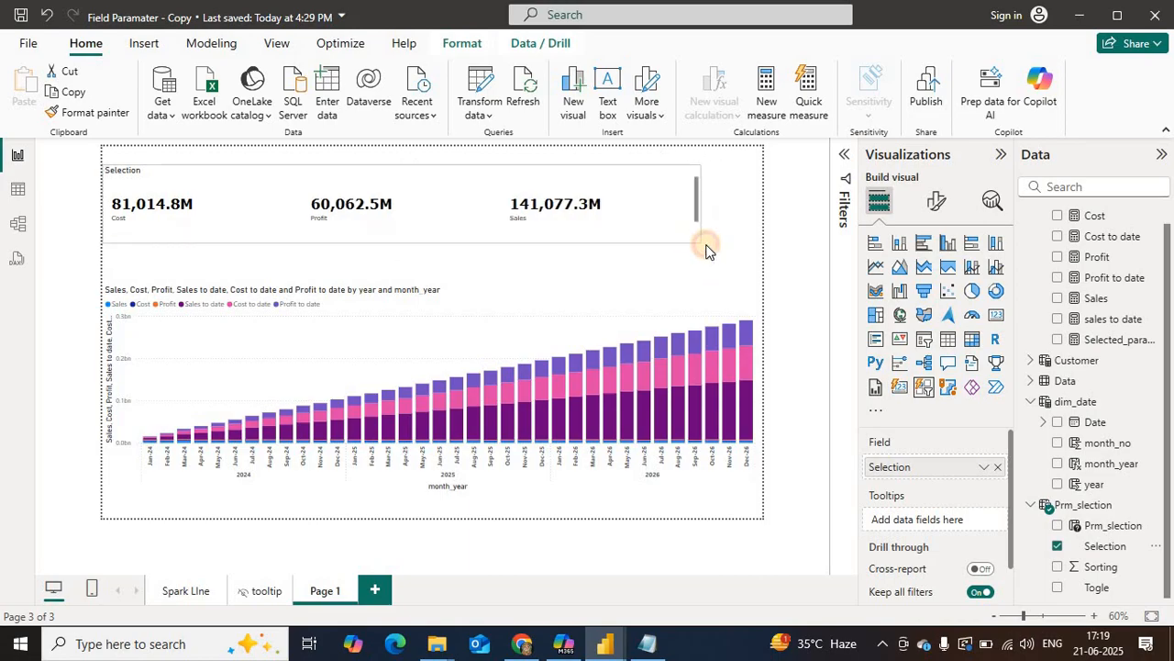
Step: Check how the column chart responds to choosing Cost, Profit and Sales in the Selection slicer
left_click(119, 231)
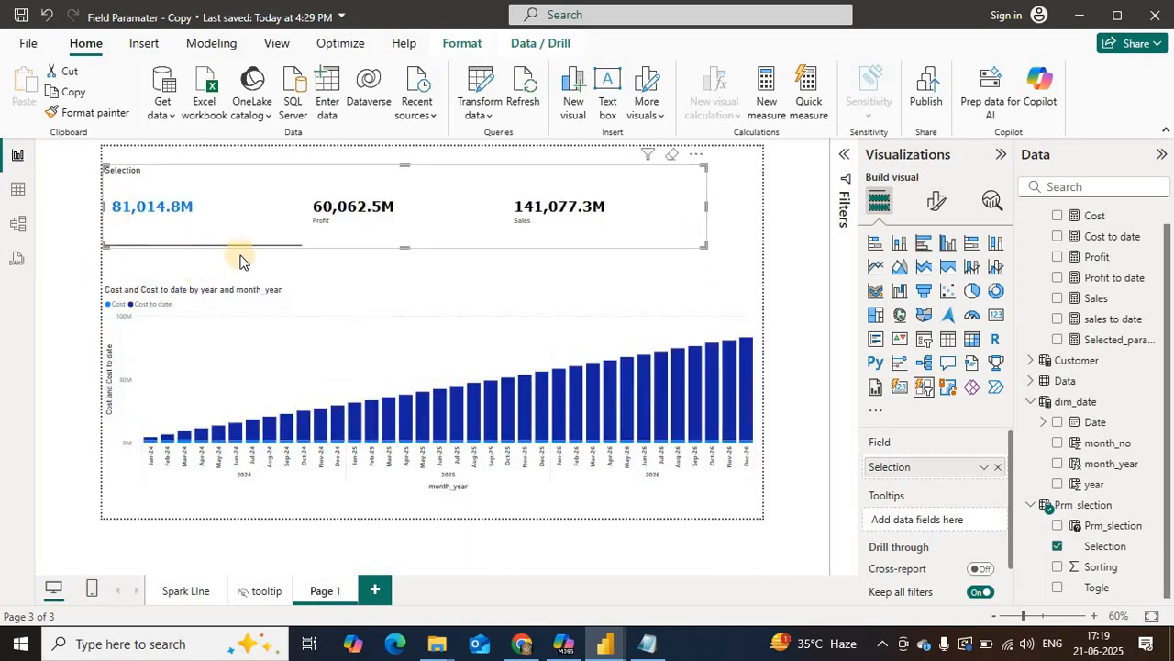
left_click(724, 496)
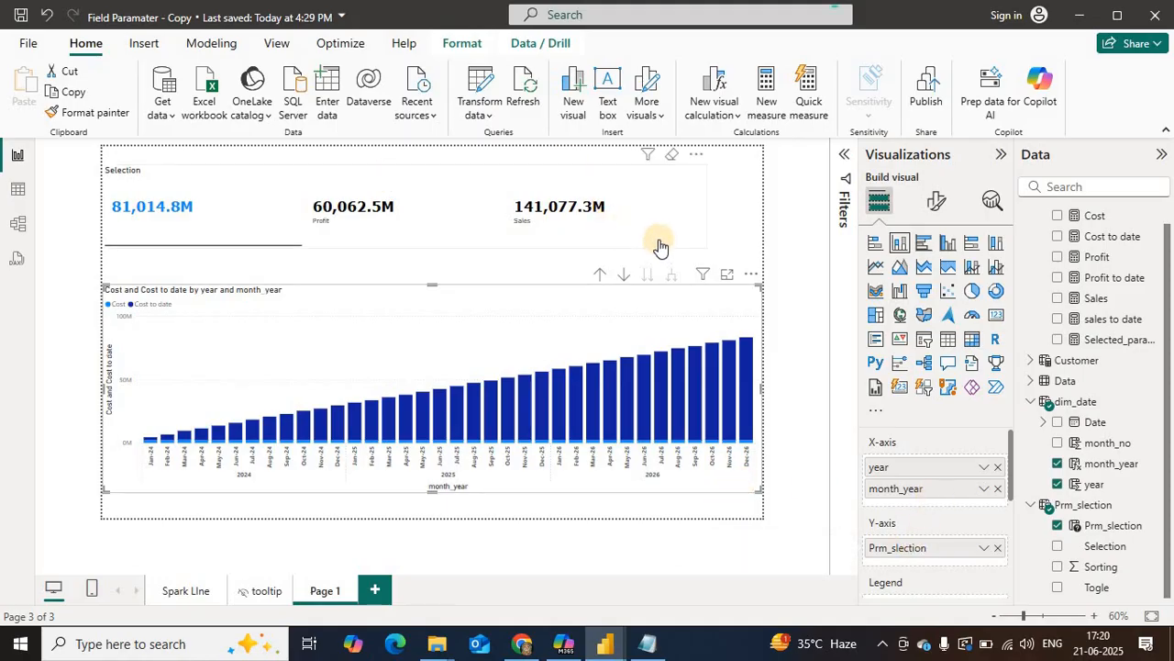
left_click(340, 214)
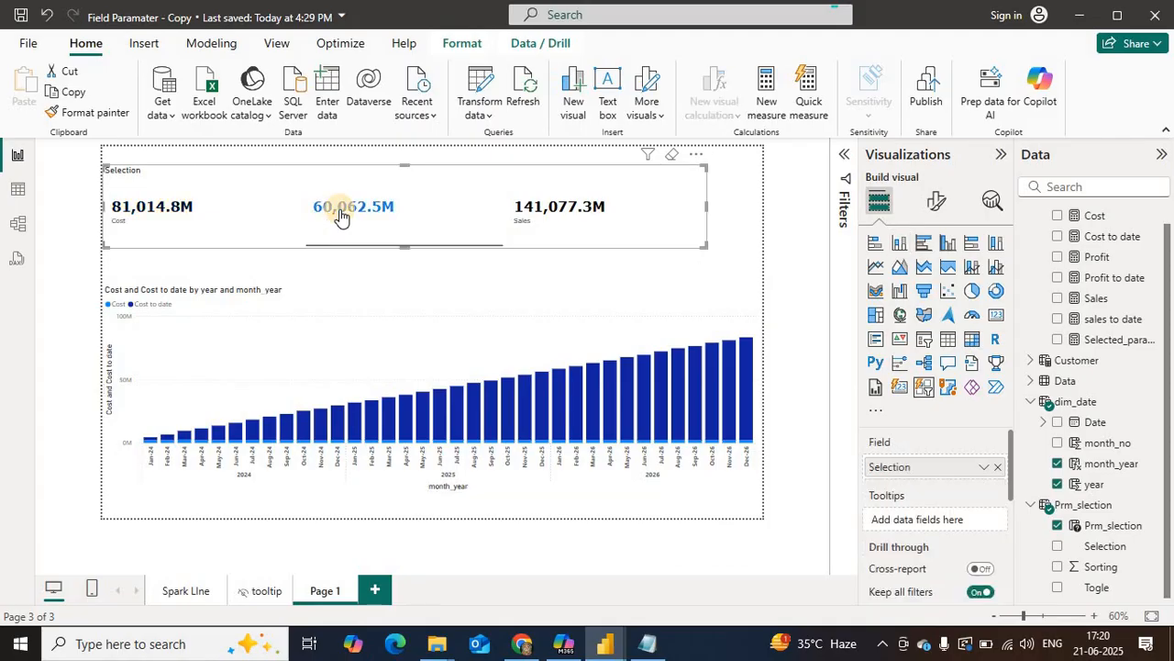
left_click(557, 227)
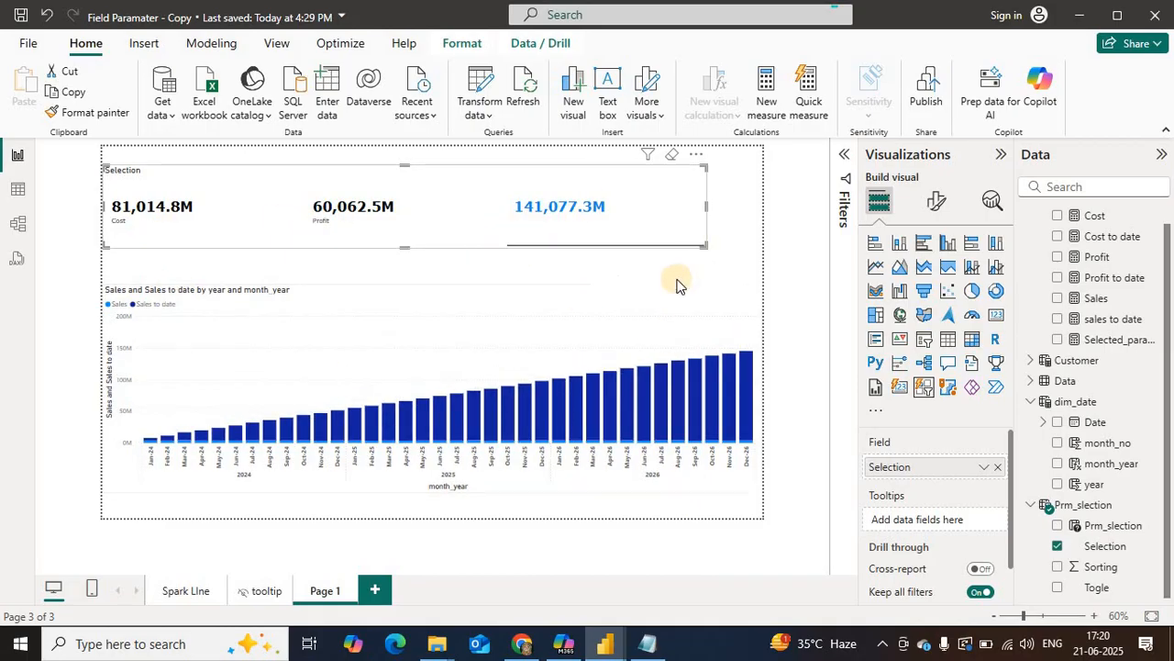
Step: Reduce the column chart's height from its upper edge and place a compact button slicer for Togle above it
left_click(697, 489)
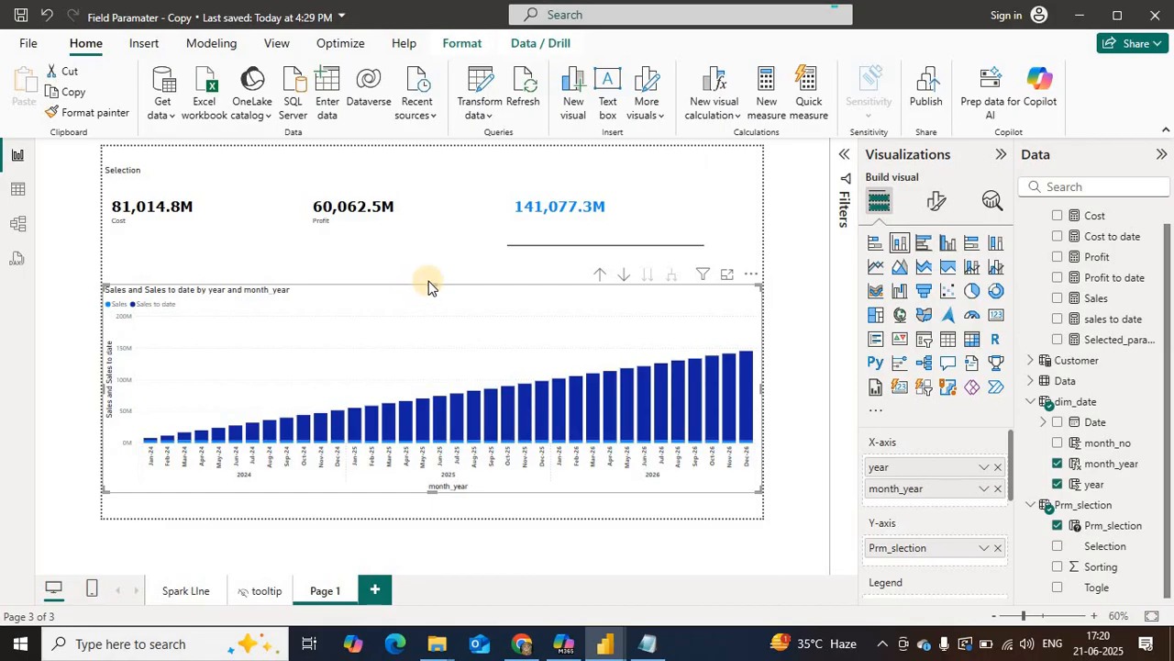
left_click_drag(429, 281, 413, 318)
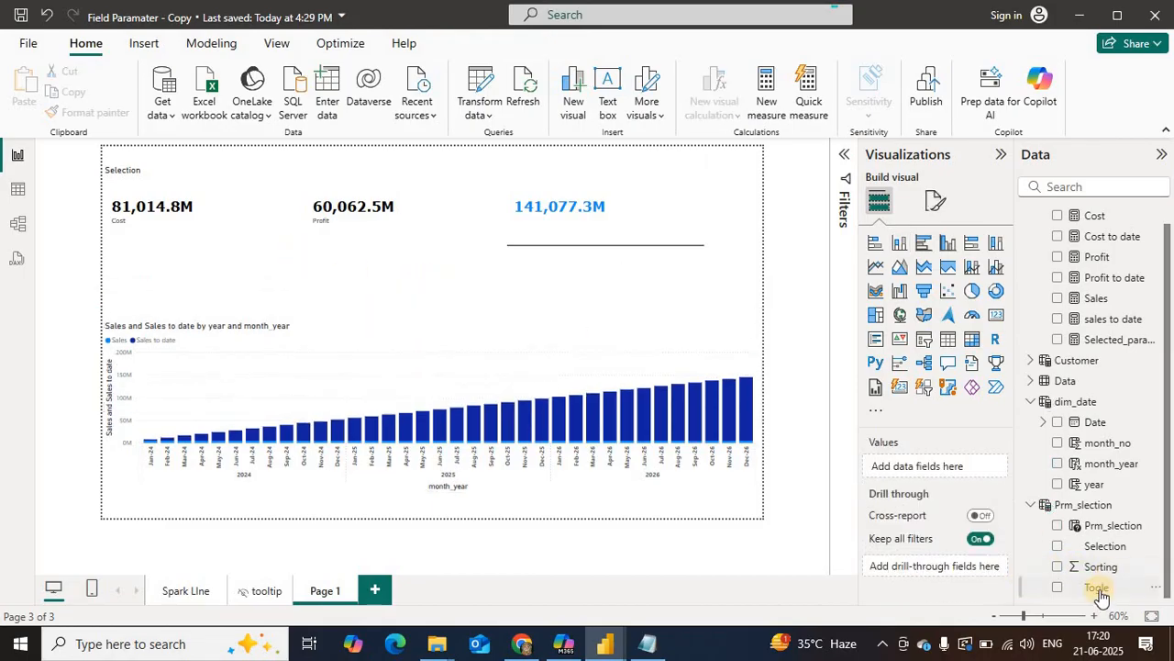
left_click_drag(1100, 595, 216, 306)
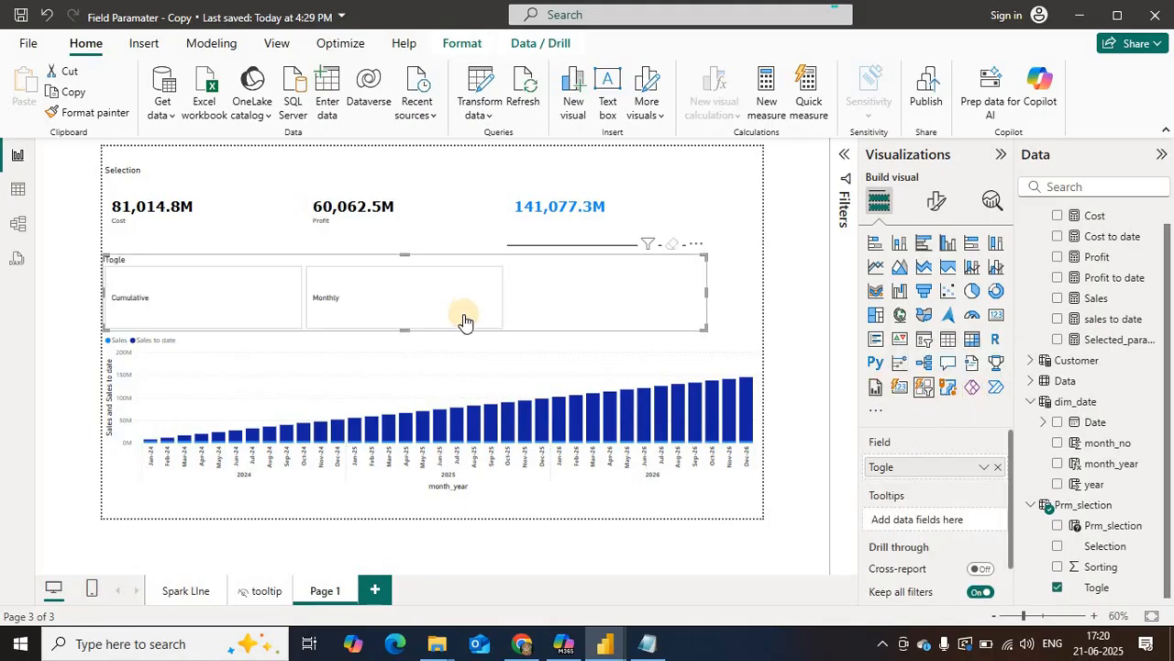
left_click_drag(696, 326, 484, 286)
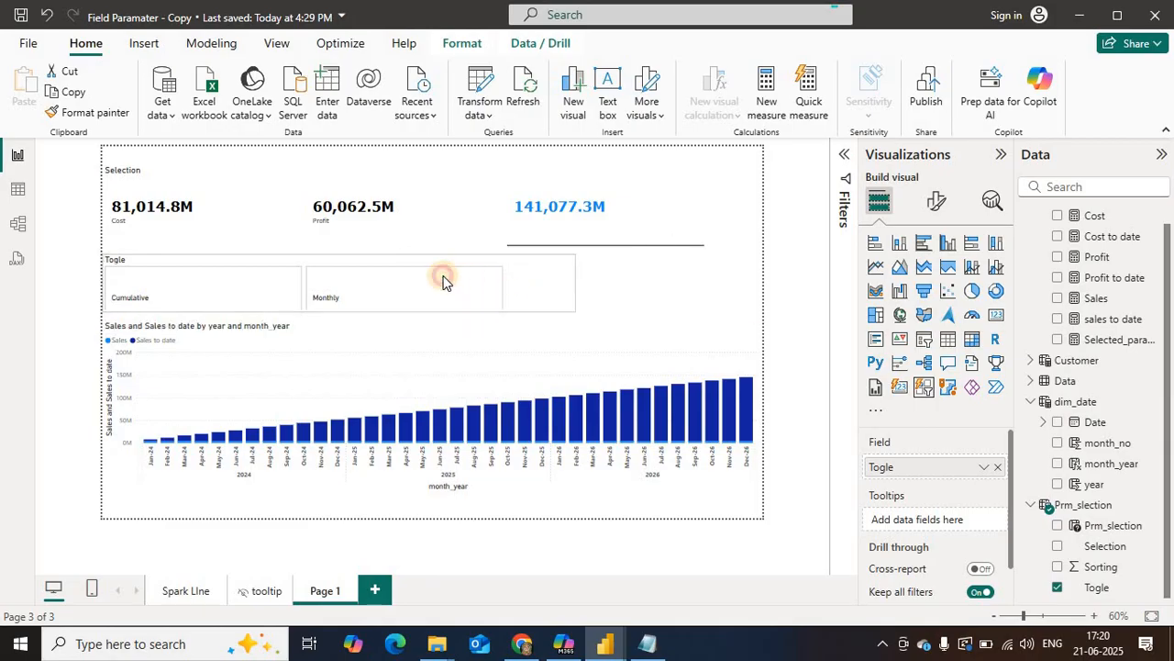
left_click_drag(359, 284, 247, 292)
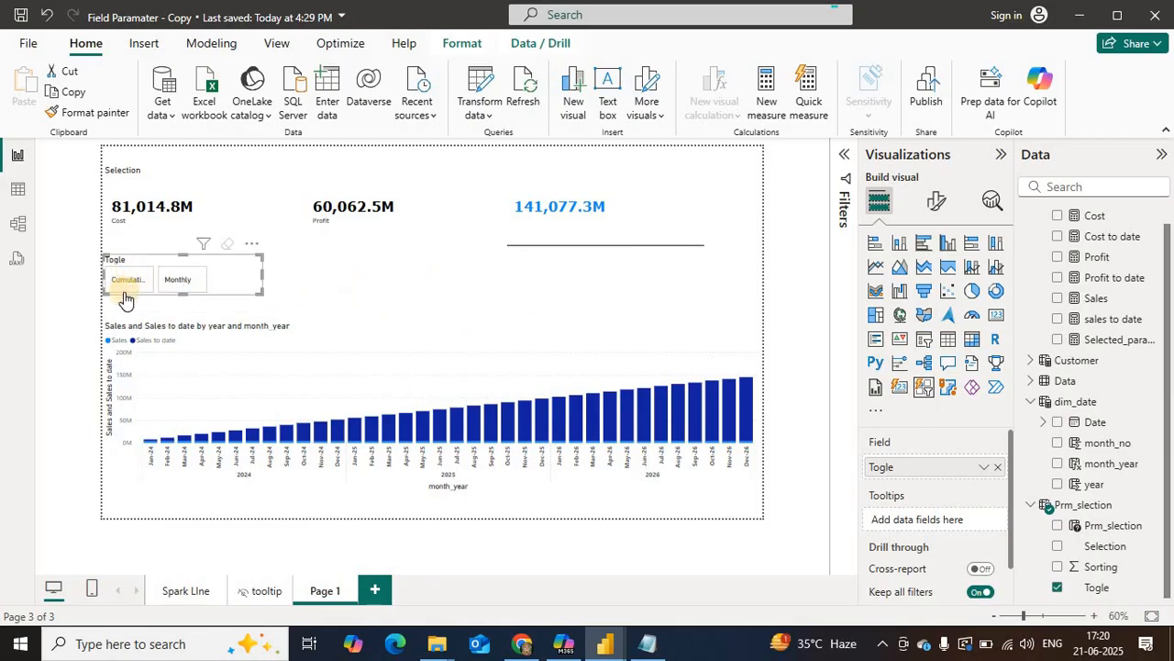
Step: Test the Cumulative and Monthly toggle together with the Profit and Sales choices, finishing on Monthly Sales
left_click(125, 292)
left_click(175, 285)
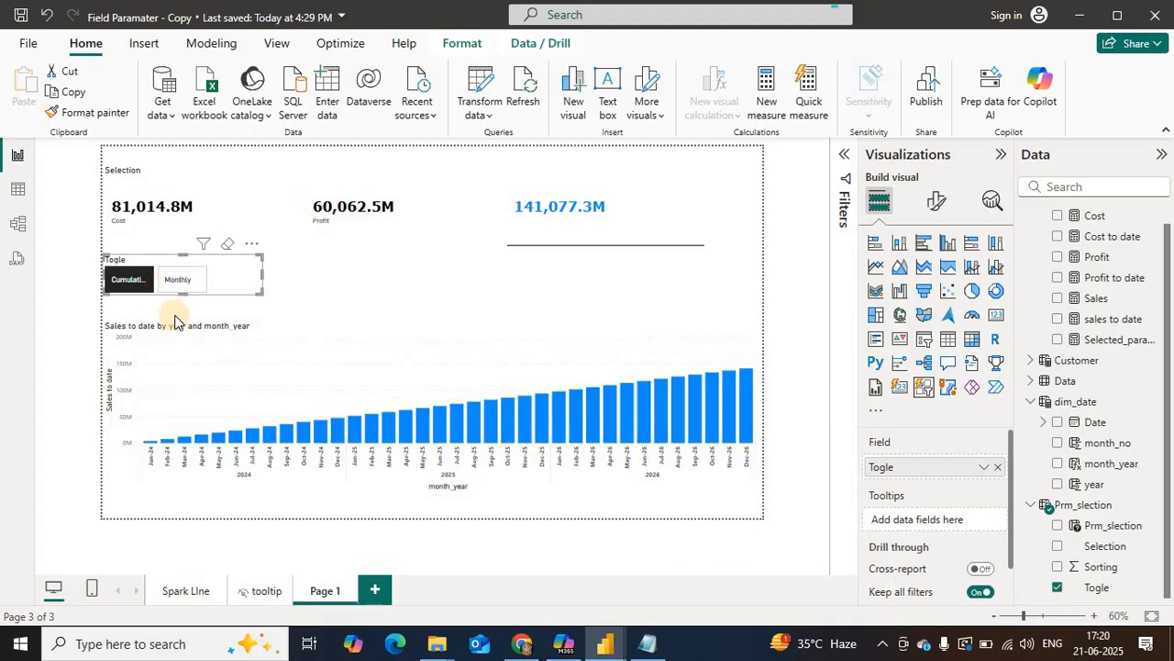
left_click(127, 284)
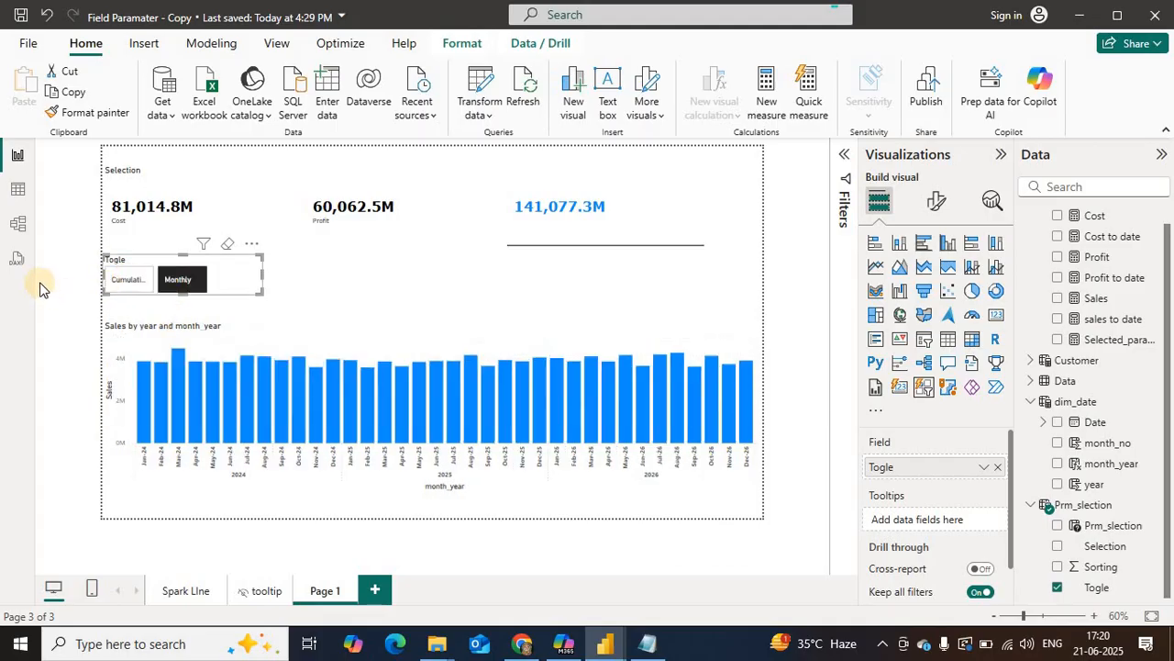
left_click(324, 246)
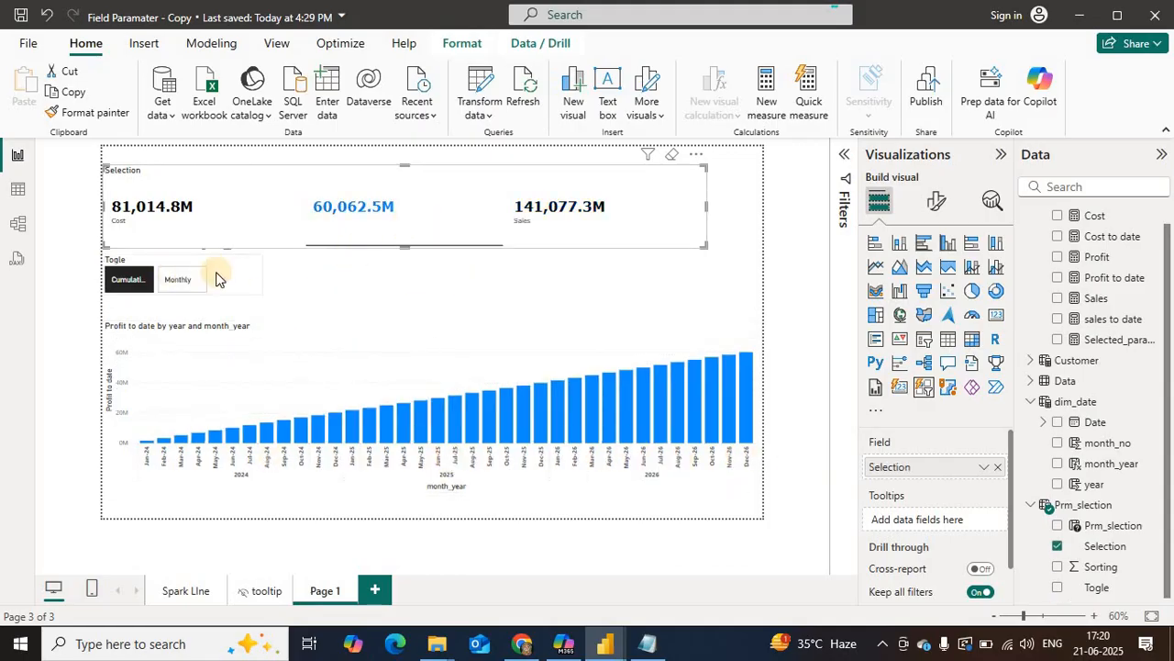
left_click(167, 288)
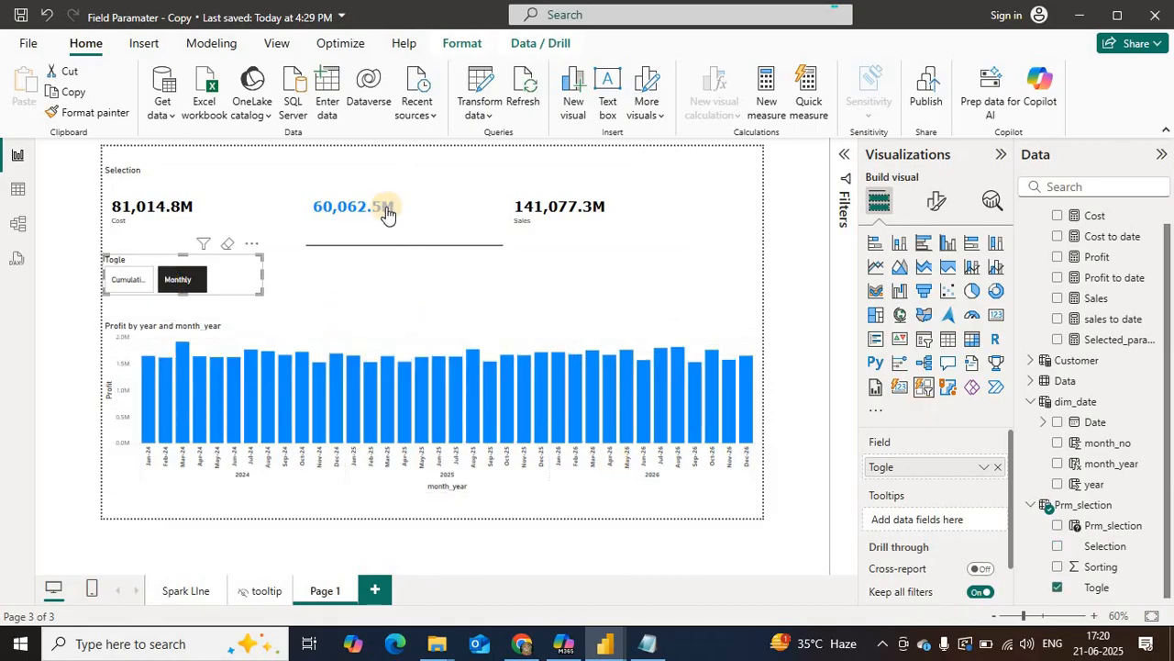
left_click(527, 215)
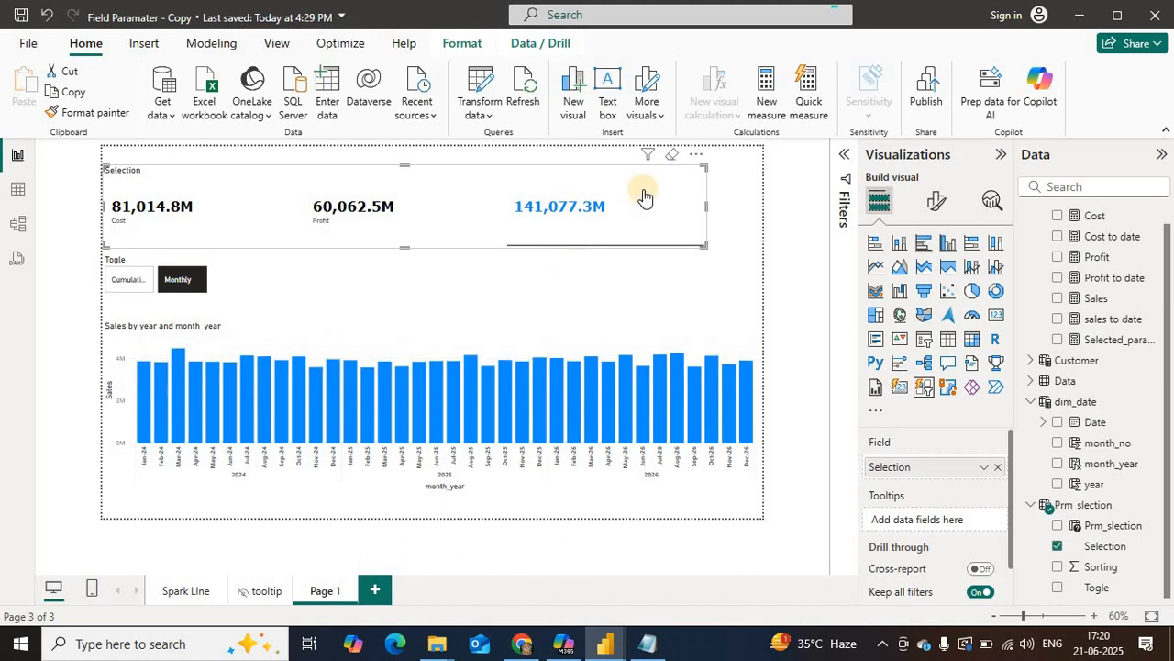
Step: Sort the Selection column of the Prm_slection table by the Sorting column
left_click(18, 189)
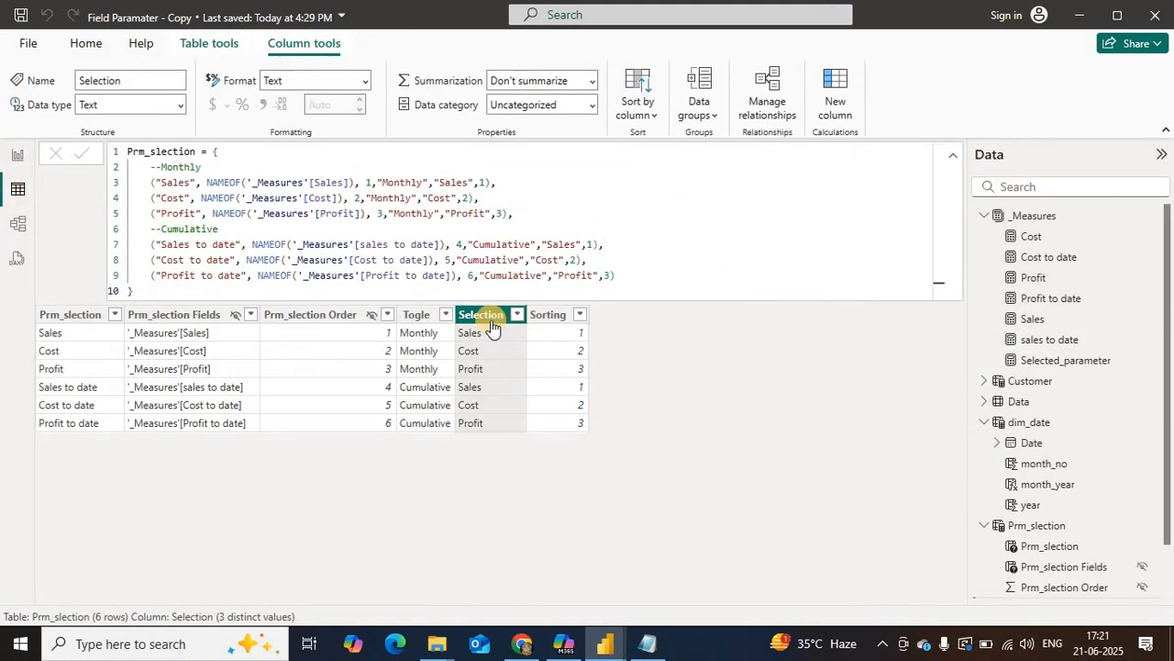
left_click(640, 108)
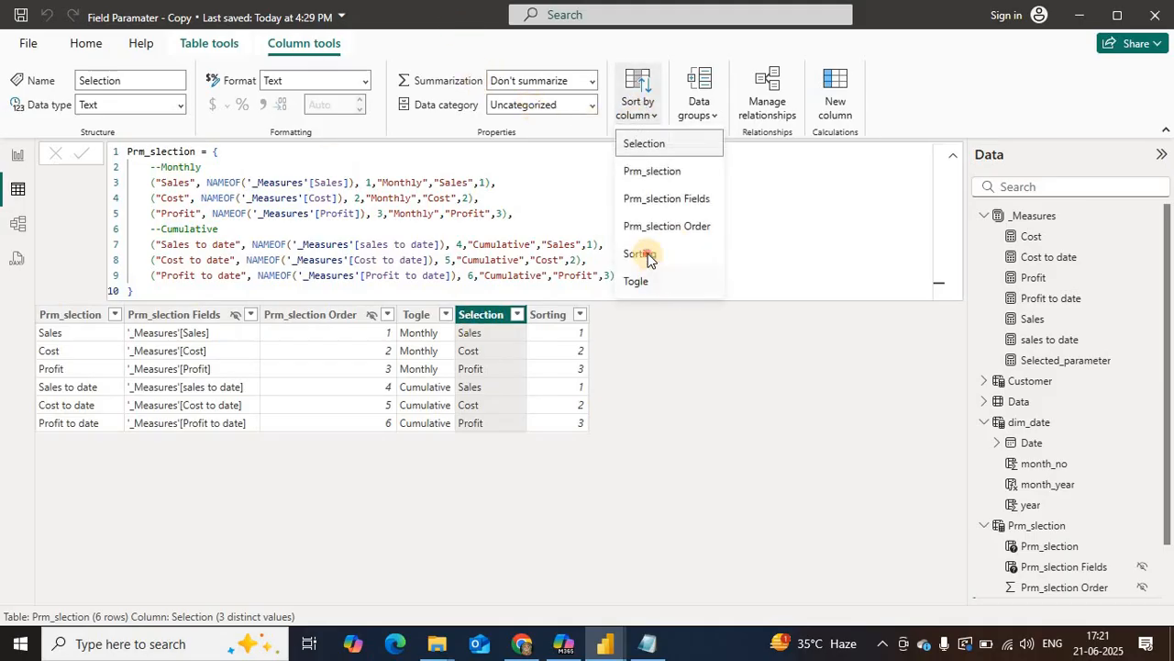
left_click(825, 390)
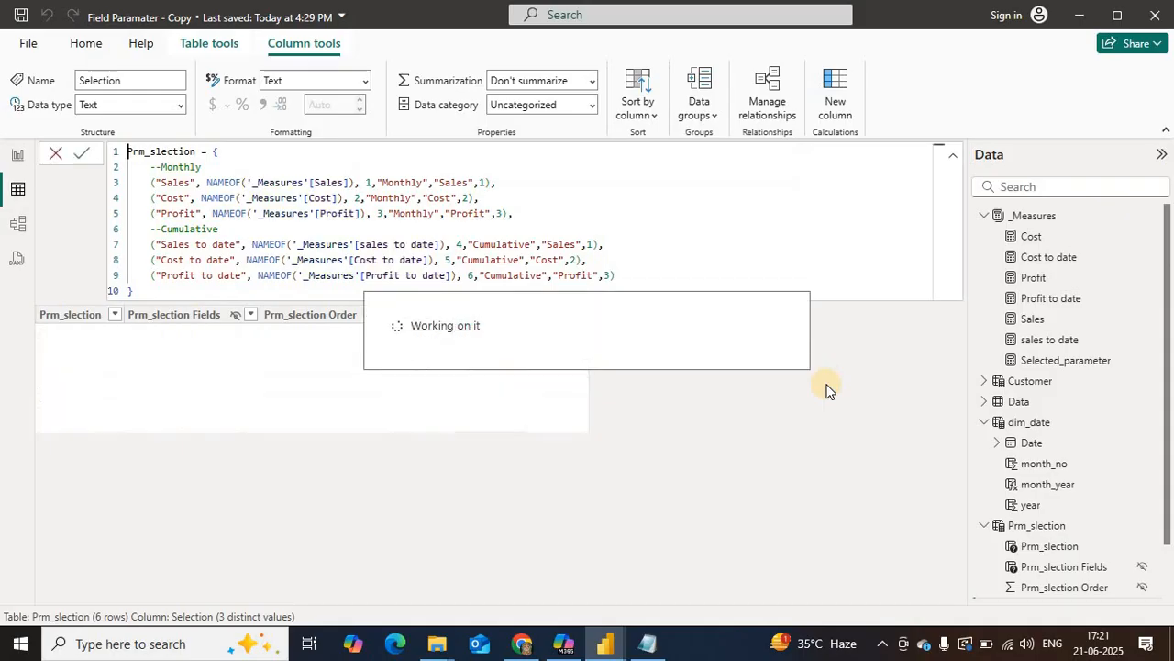
Step: Return to the report and check the Selection slicer's button order by choosing Cost and Profit
left_click(19, 156)
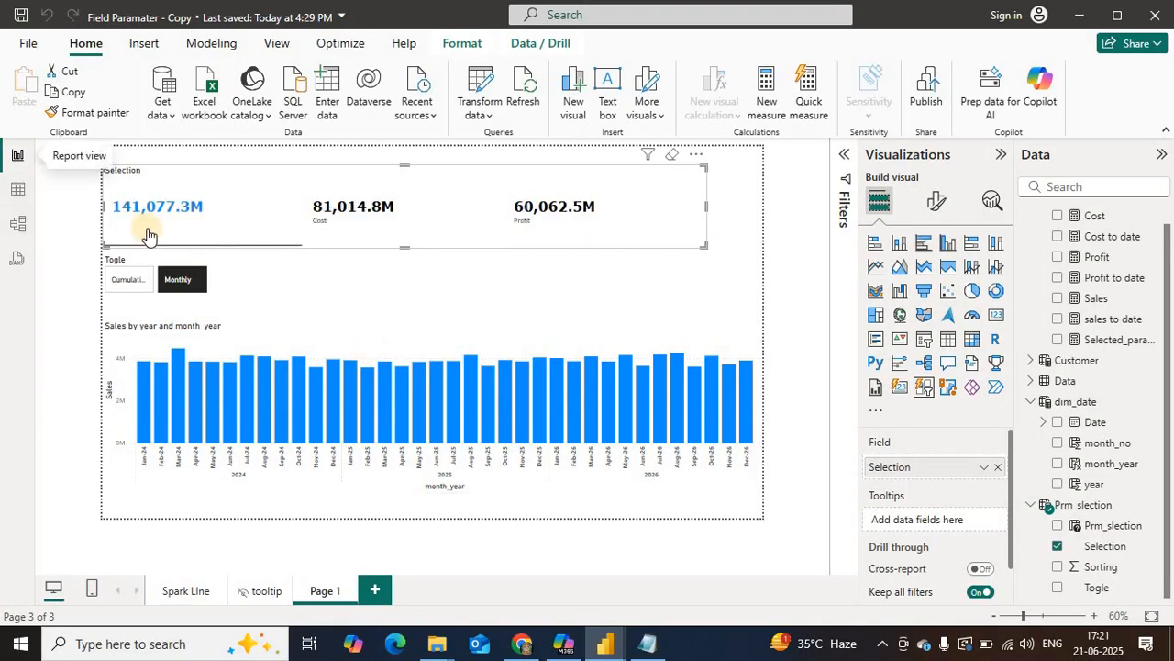
left_click(365, 224)
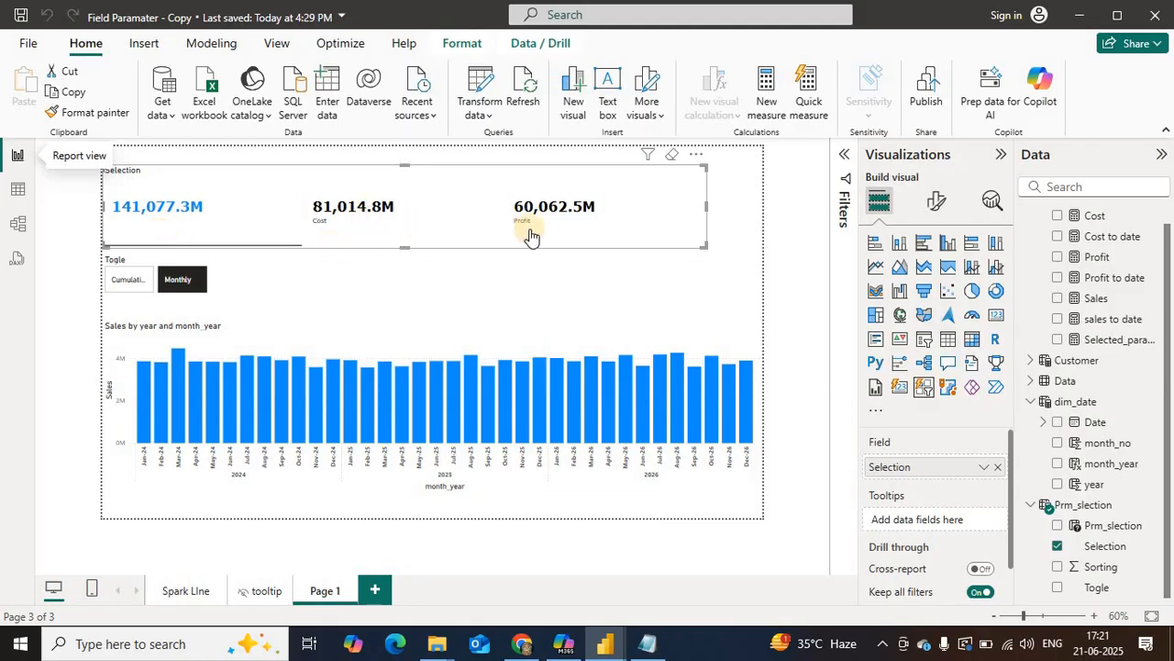
left_click(554, 227)
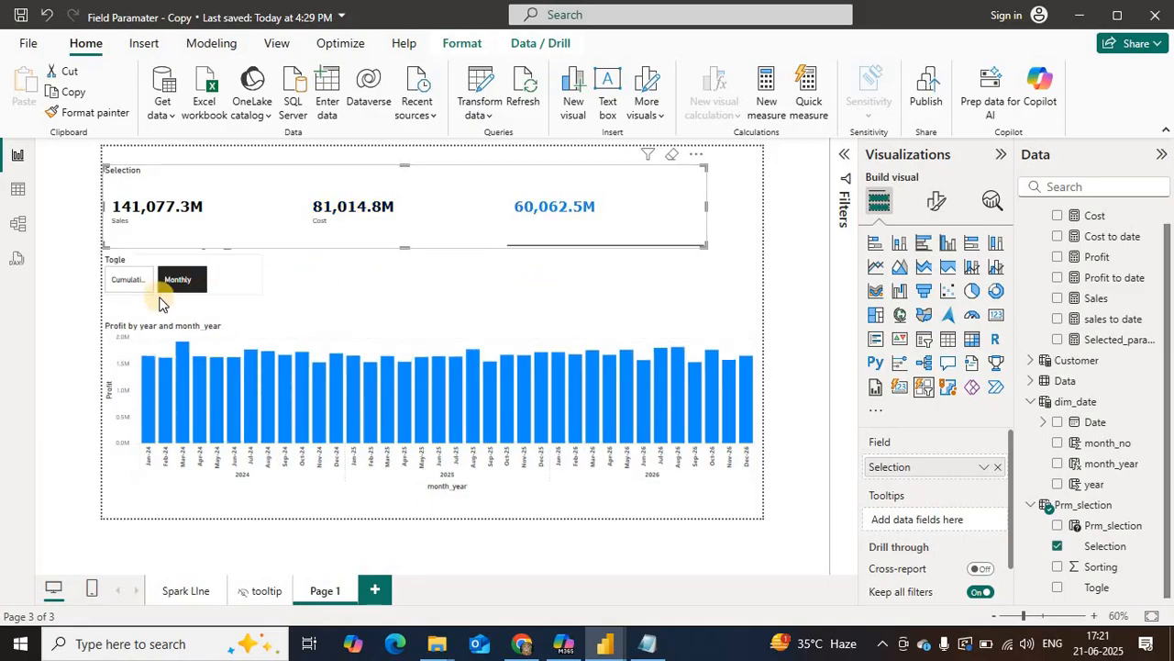
Step: Enlarge the Togle slicer so its labels fit, and test its Cumulative and Monthly buttons, finishing on Monthly
left_click(261, 293)
left_click_drag(260, 293, 308, 299)
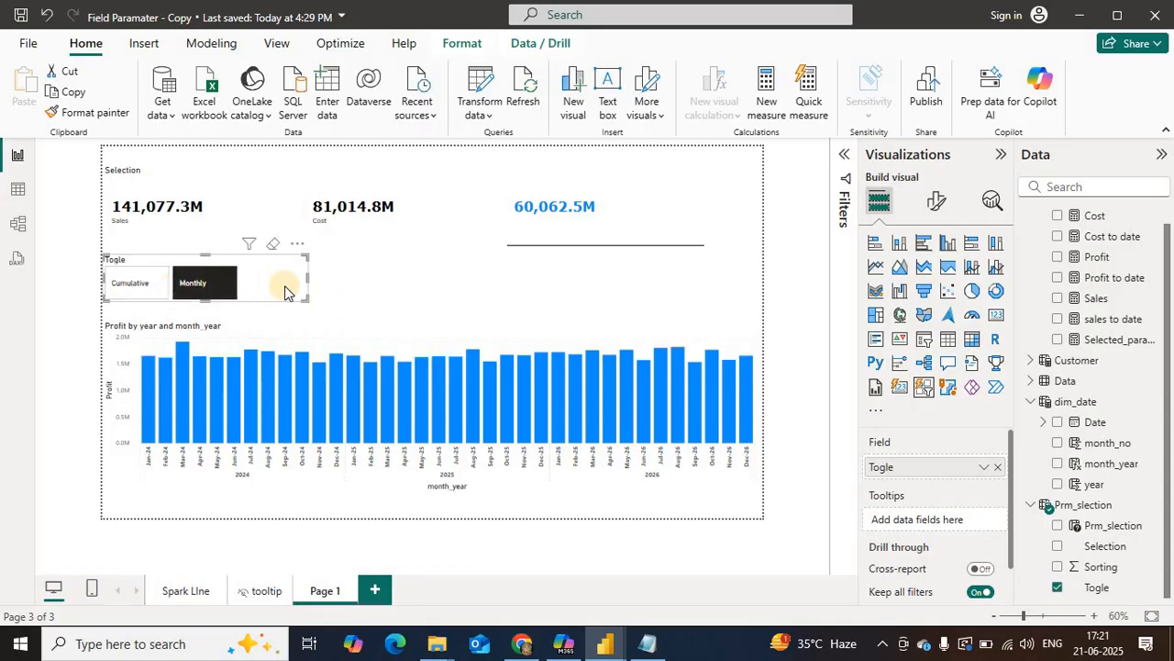
left_click(128, 288)
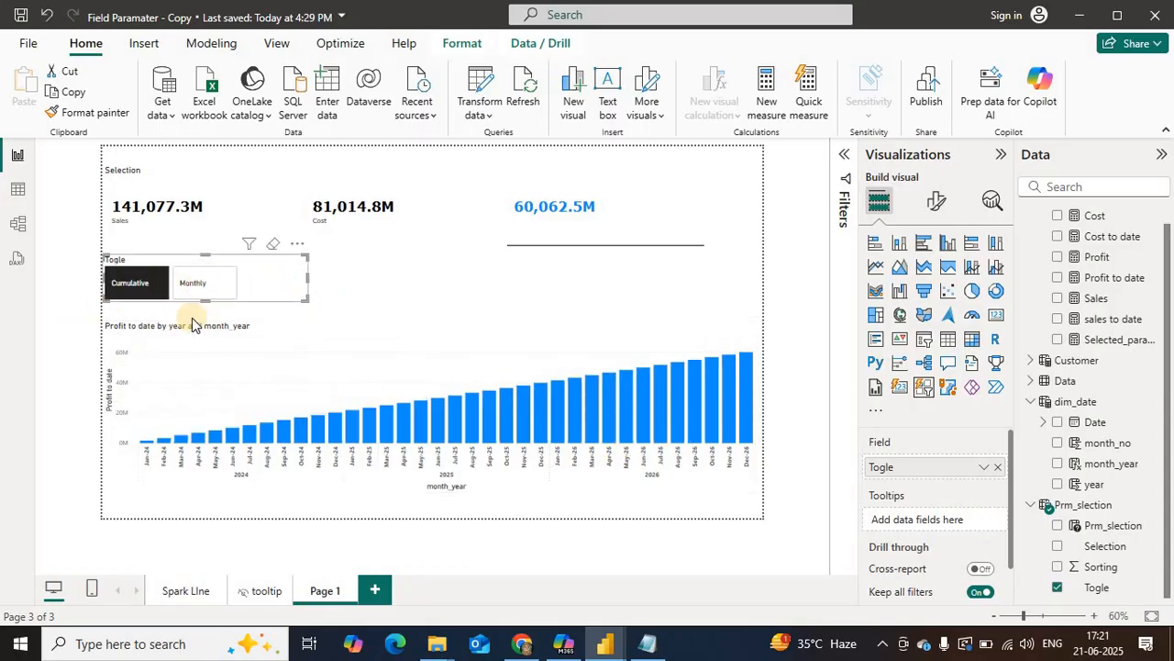
left_click(192, 284)
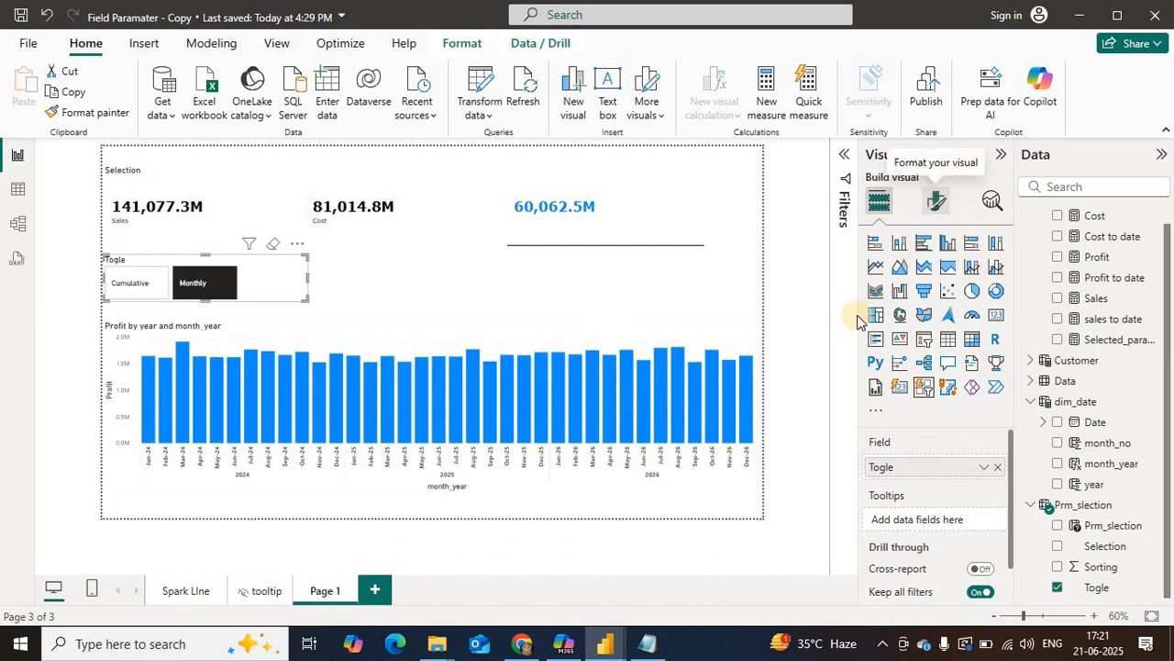
Step: Turn off the Togle slicer's title and shrink the slicer slightly in width and height
left_click(938, 204)
left_click(935, 277)
left_click(991, 356)
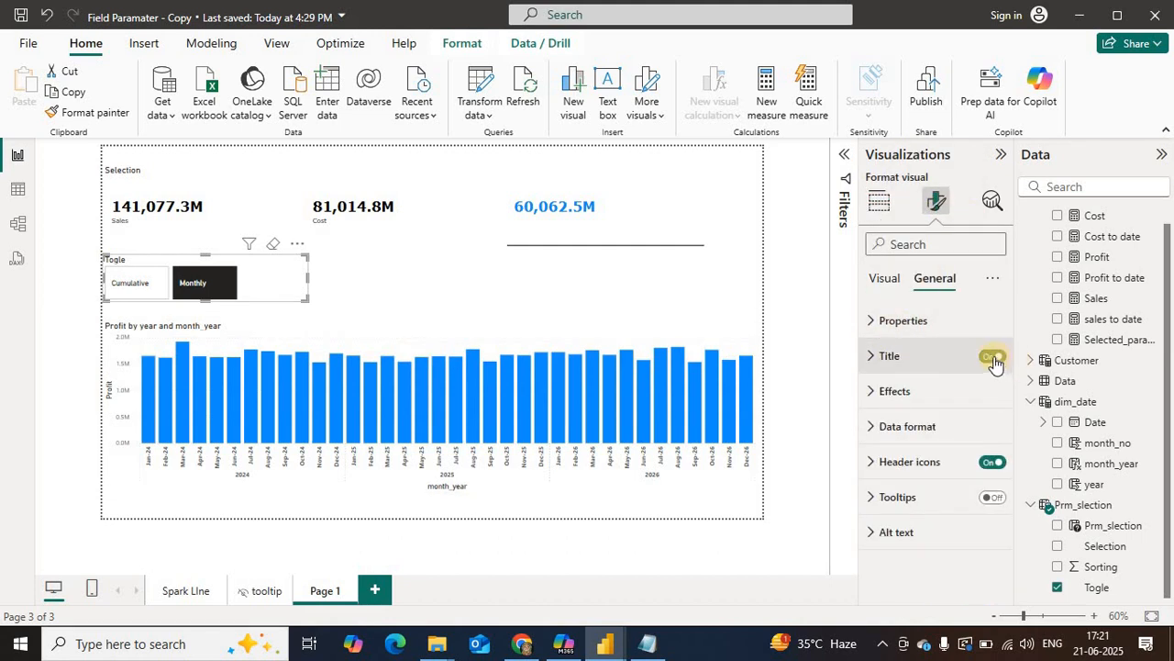
left_click_drag(306, 300, 285, 292)
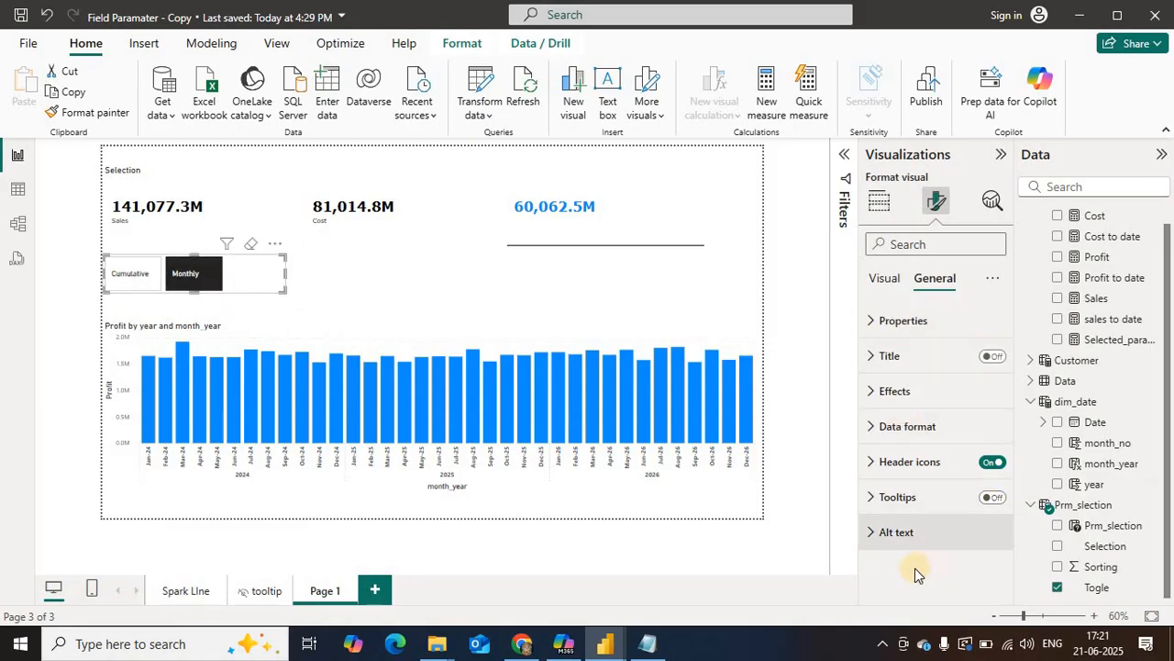
Step: Examine the Togle slicer's effects, layout and callout value formatting options
left_click(894, 392)
left_click(894, 392)
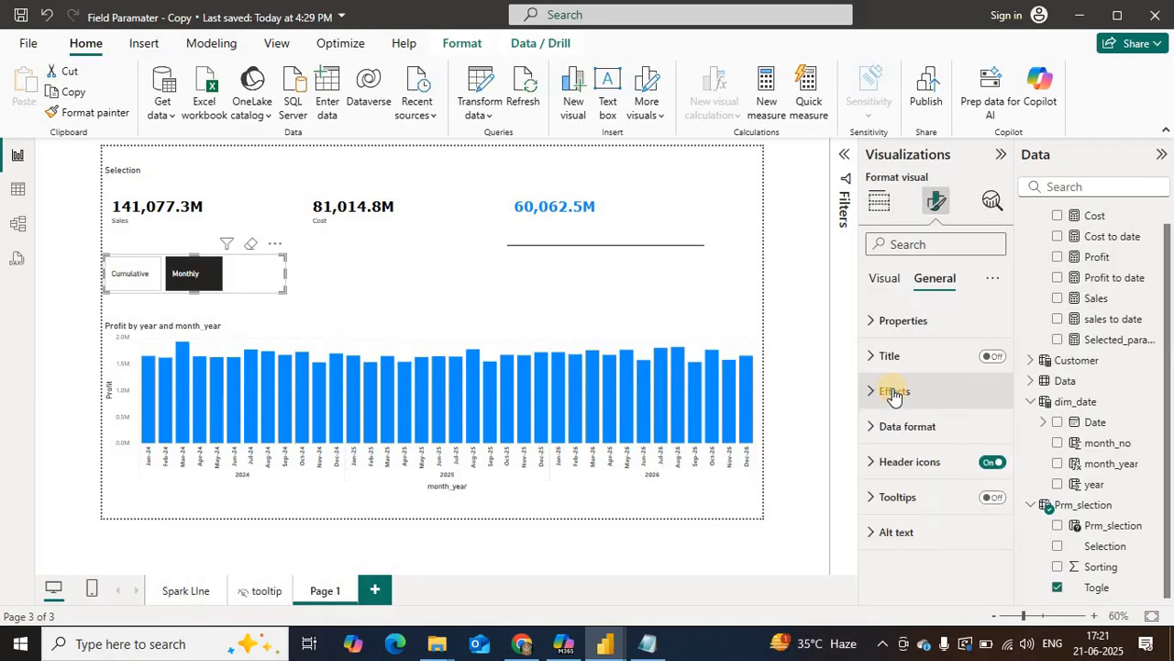
left_click(886, 279)
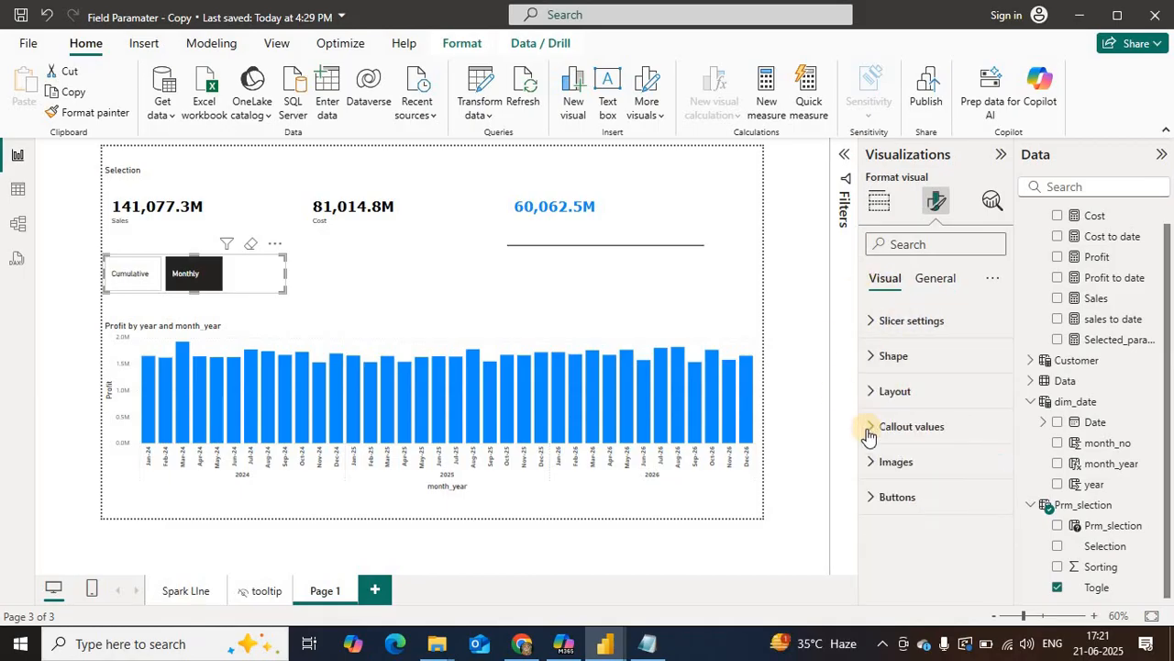
left_click(894, 391)
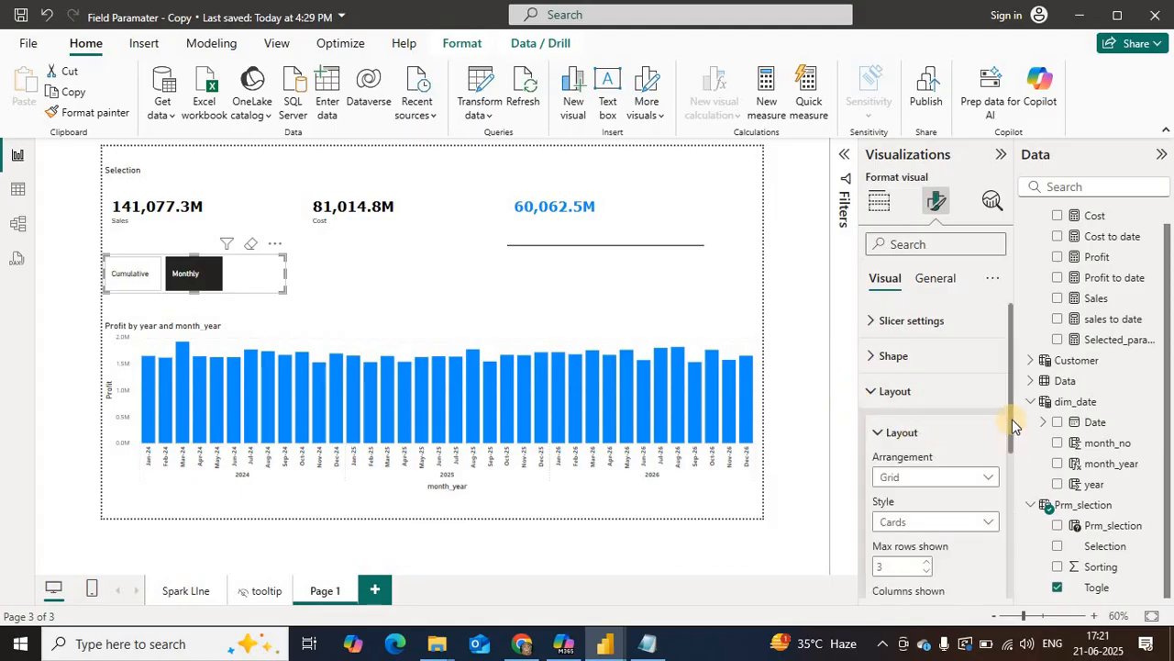
left_click_drag(1012, 419, 1024, 591)
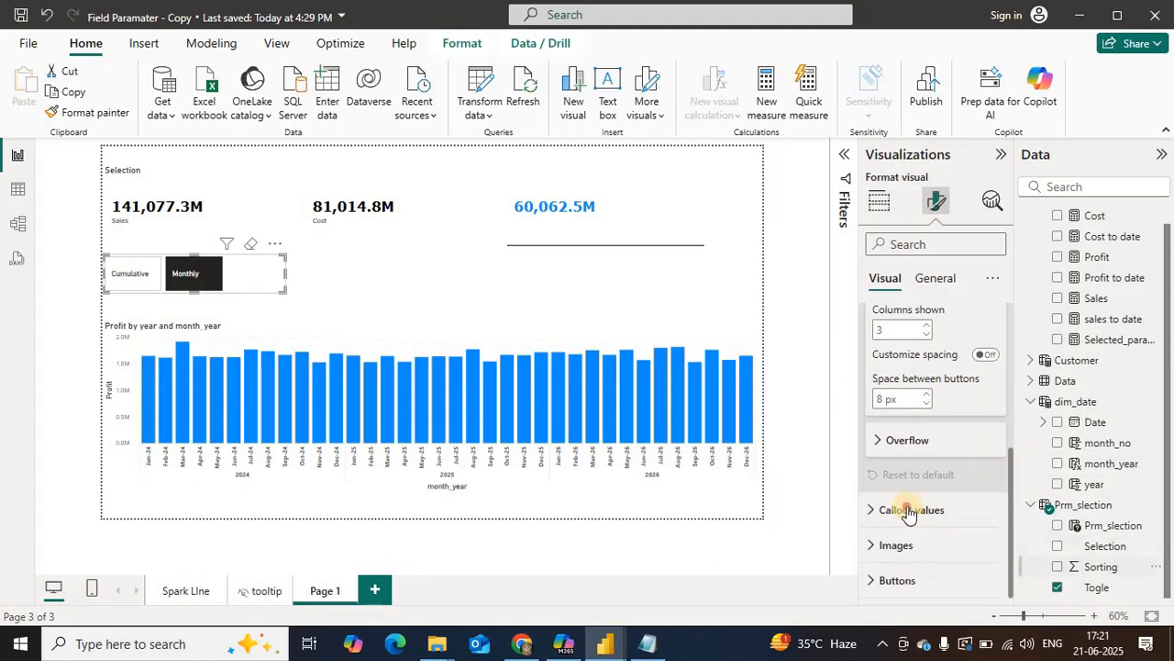
left_click(908, 512)
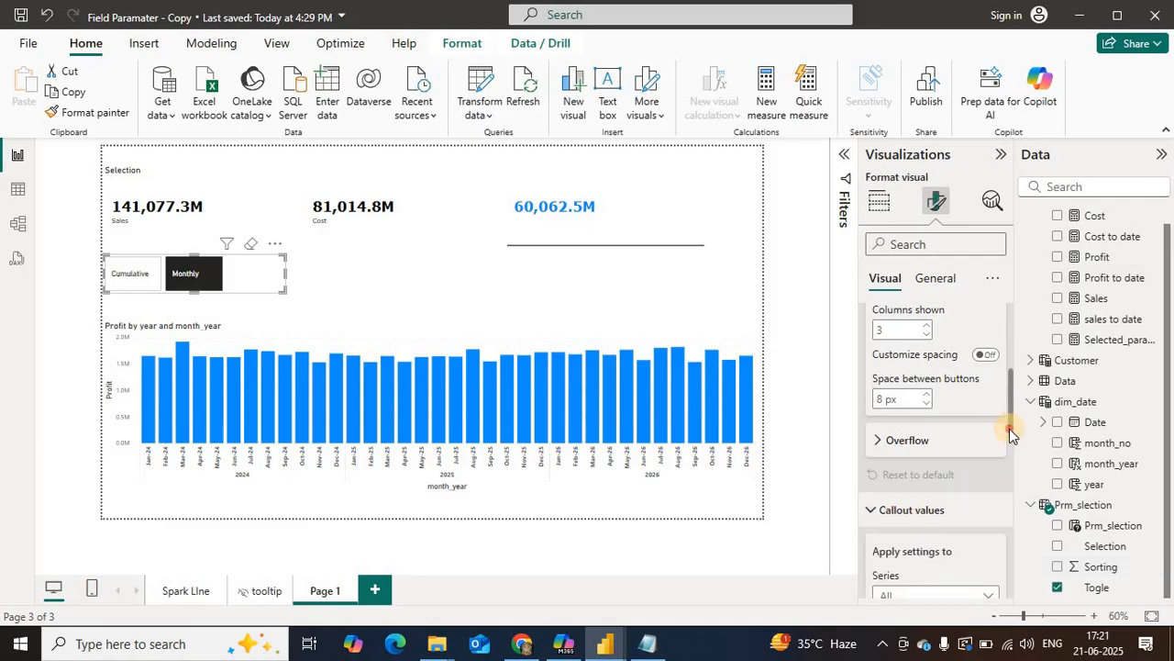
left_click_drag(1009, 428, 1014, 502)
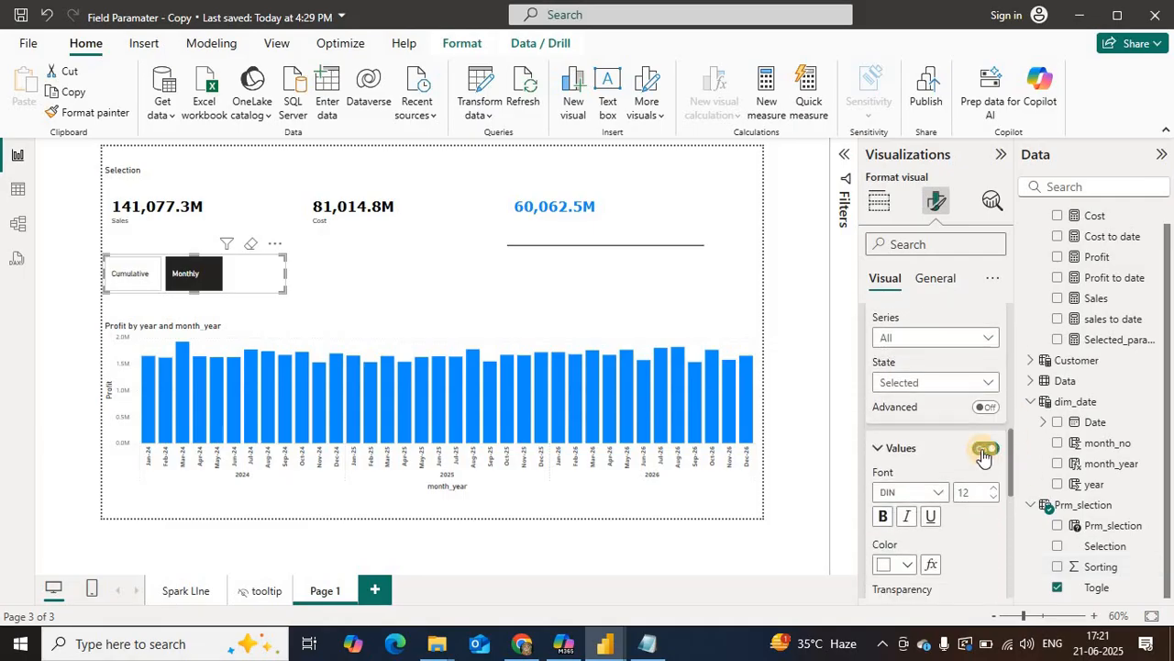
left_click(983, 451)
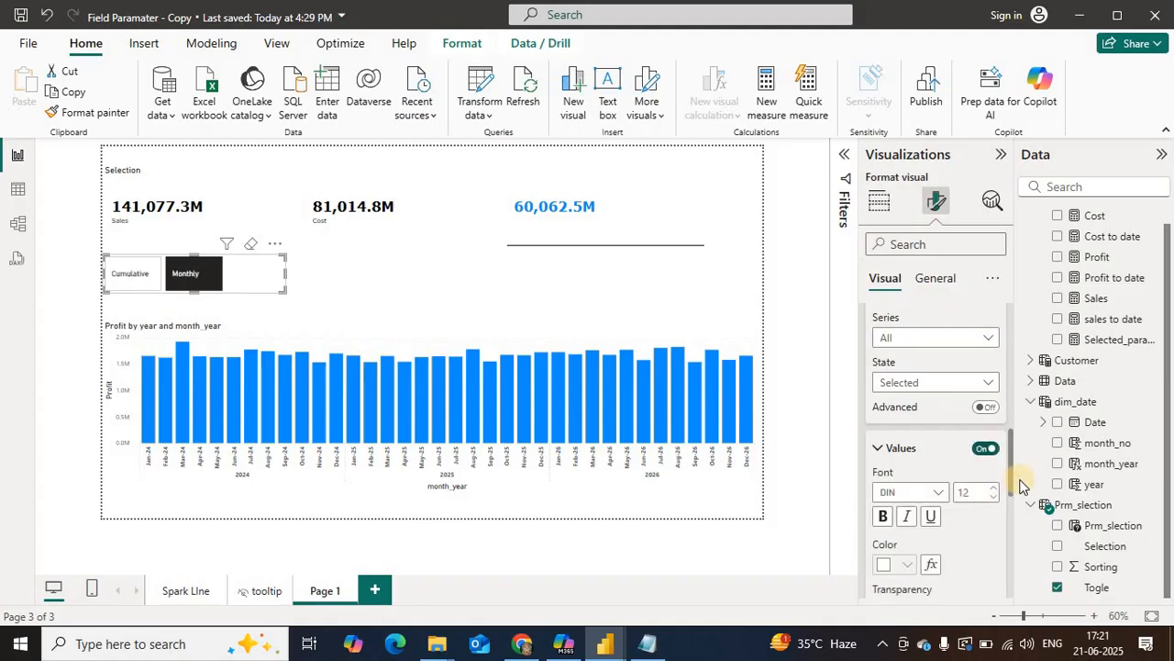
left_click_drag(1015, 505, 1038, 464)
scroll(1019, 557, "down", 3)
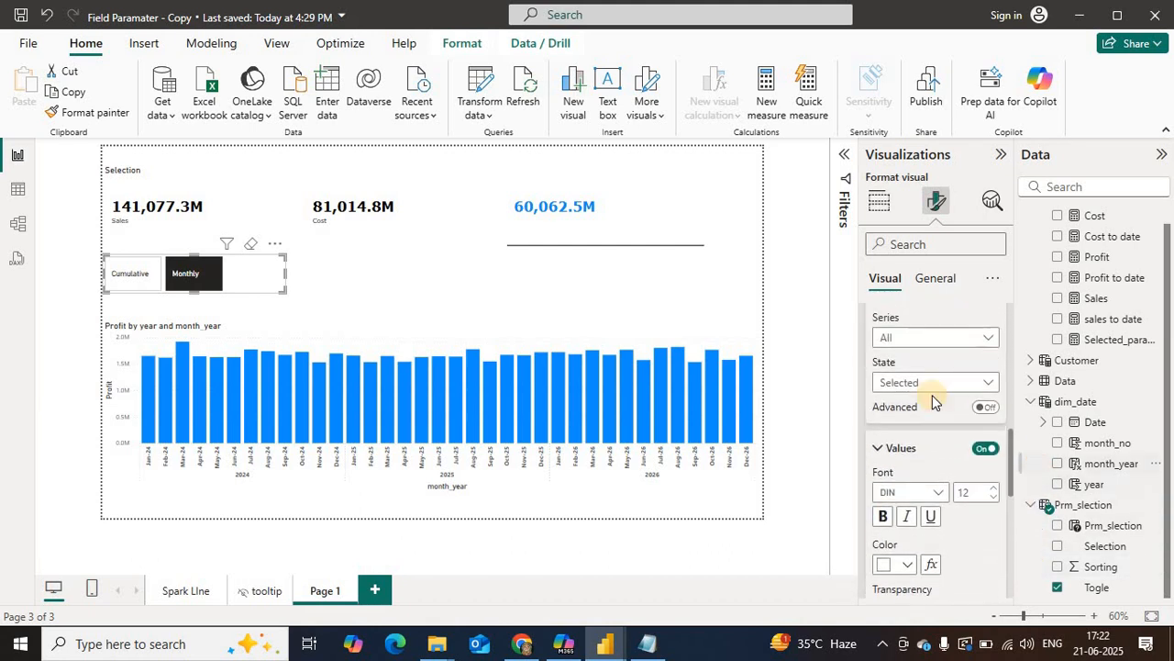
left_click(913, 385)
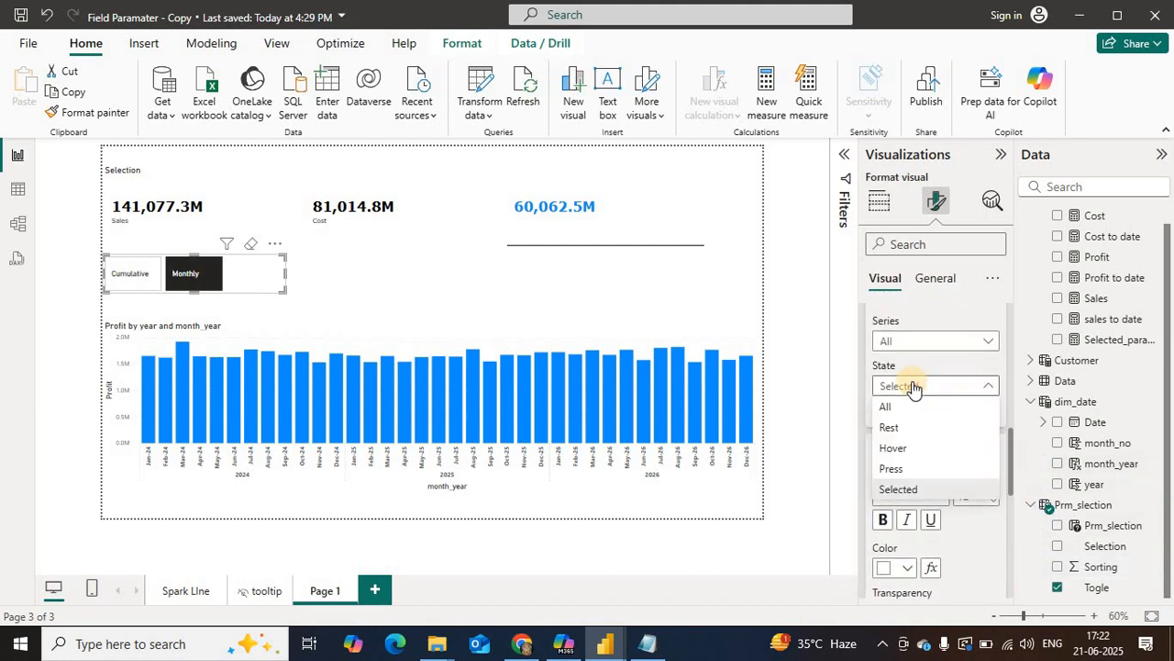
left_click(852, 465)
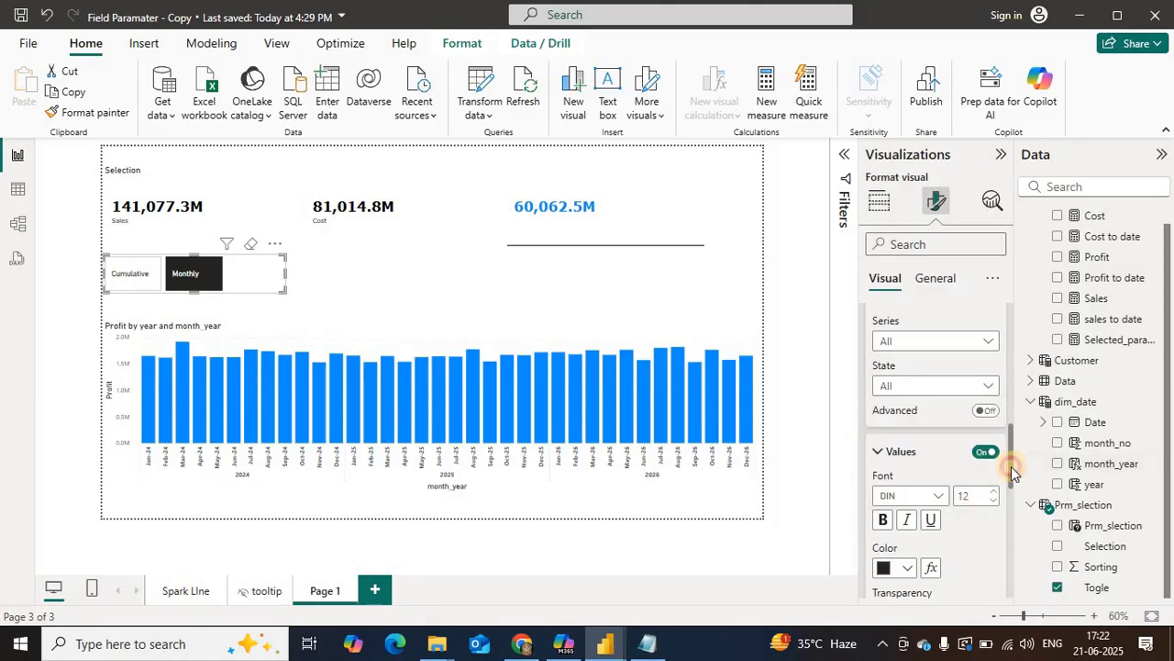
left_click_drag(1011, 466, 1036, 438)
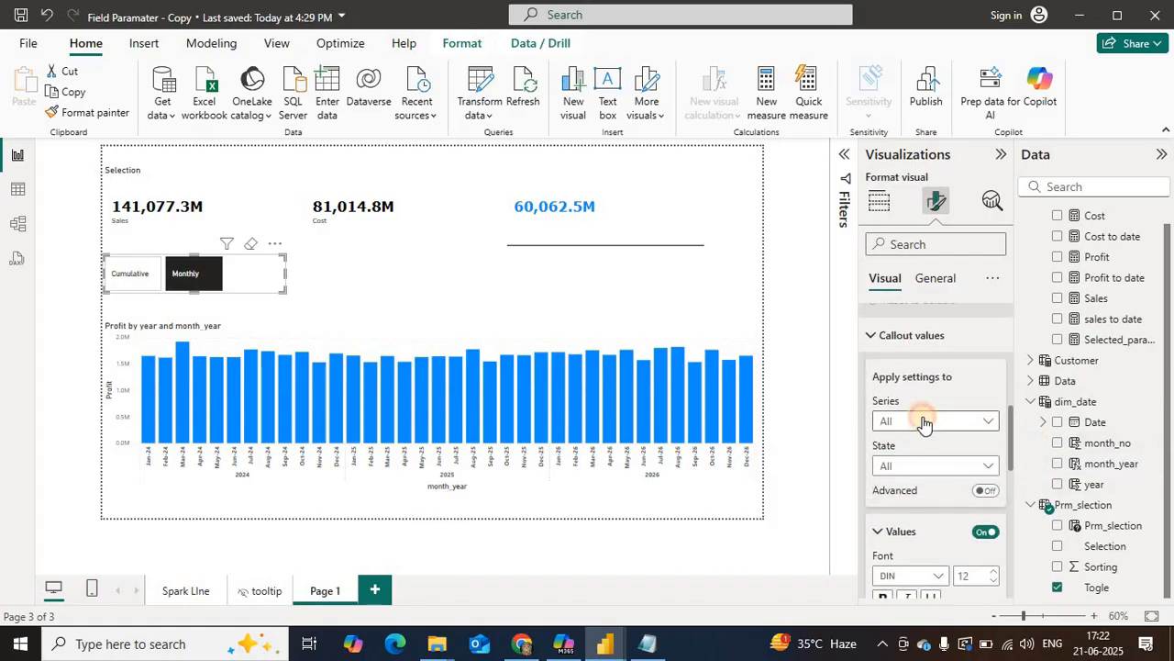
left_click(923, 422)
left_click(917, 466)
left_click(913, 466)
left_click(1027, 484)
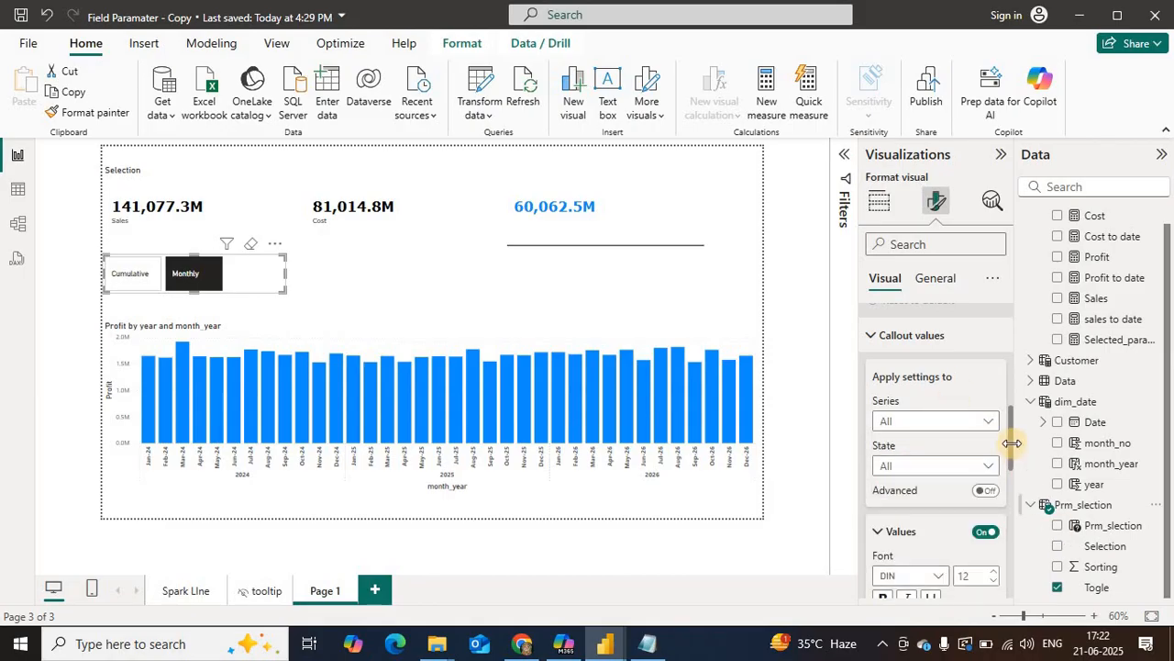
Step: Set the Togle slicer's callout values in the Selected state to the Verdana font at size 10
scroll(1016, 478, "down", 4)
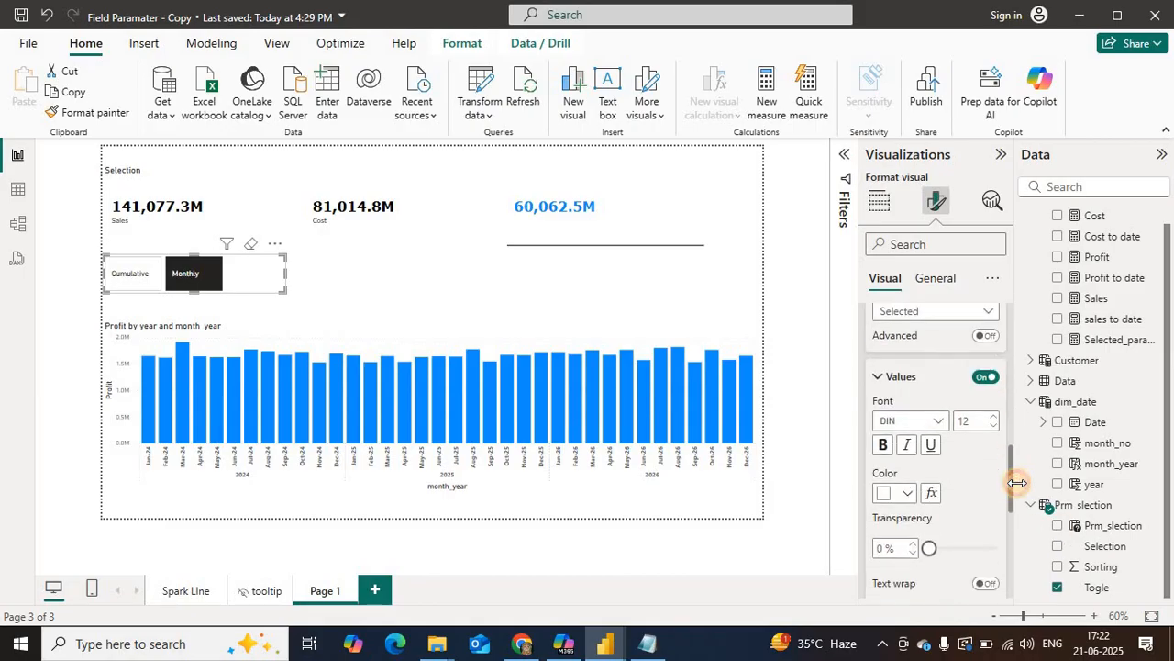
left_click(929, 406)
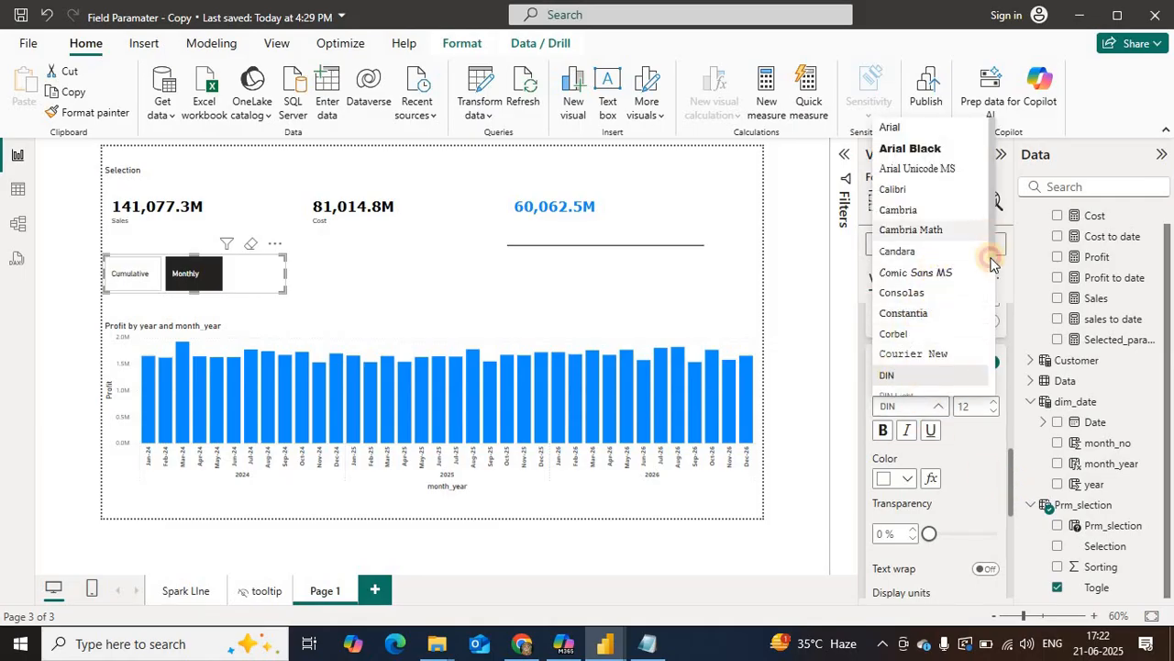
left_click_drag(990, 264, 951, 379)
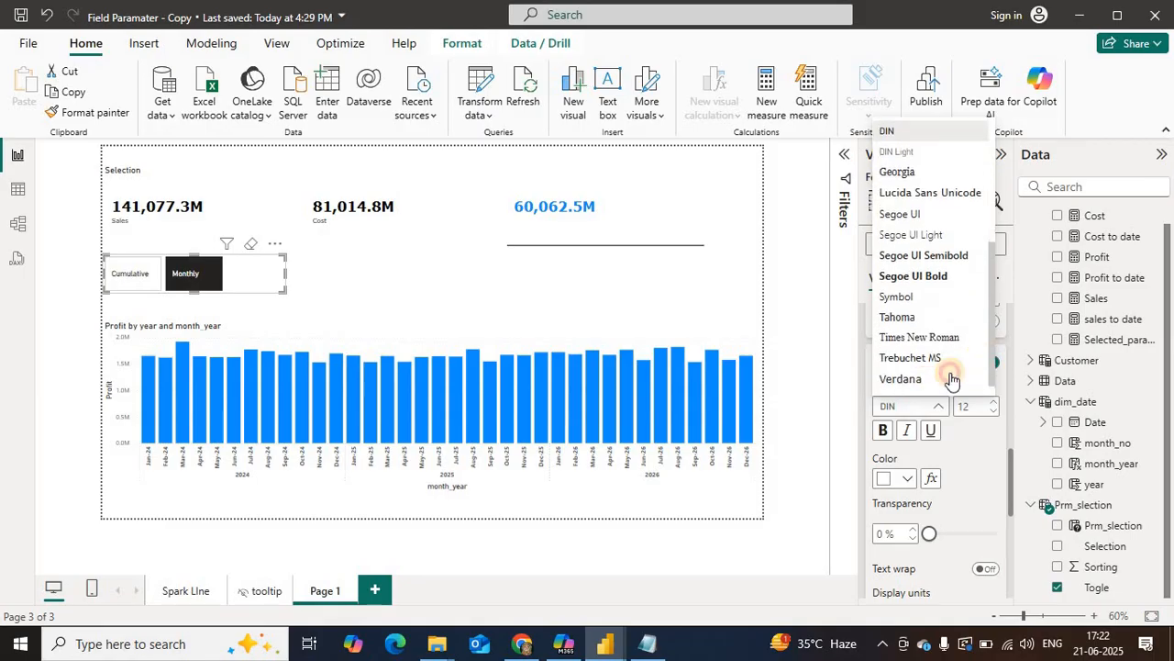
left_click(917, 367)
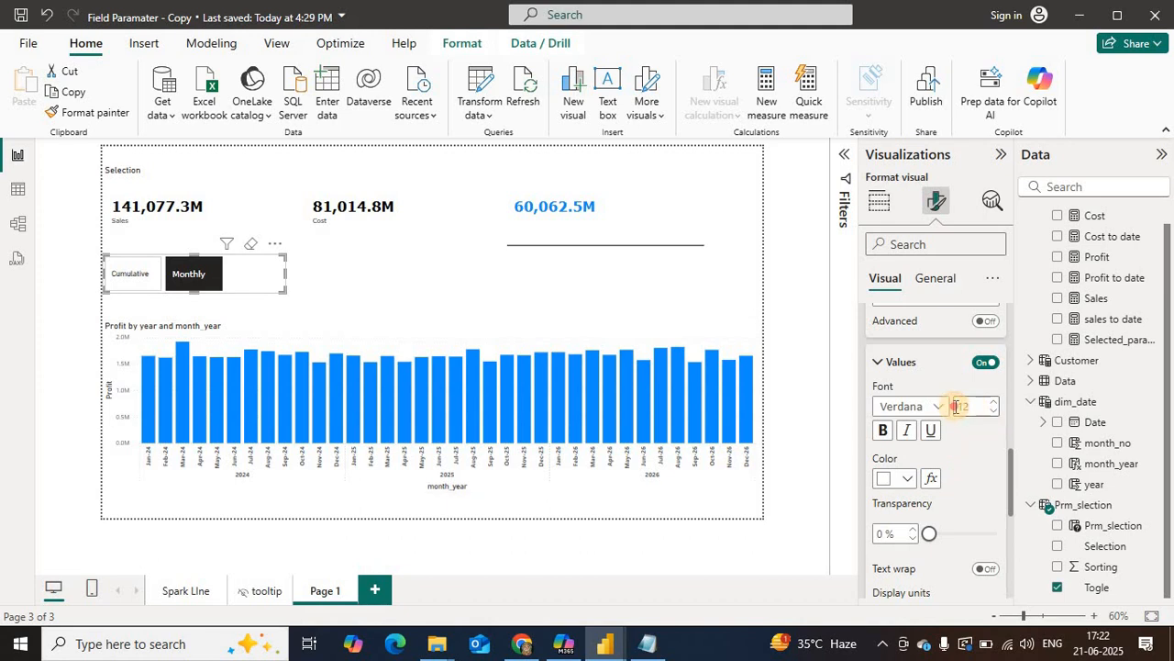
left_click(956, 406)
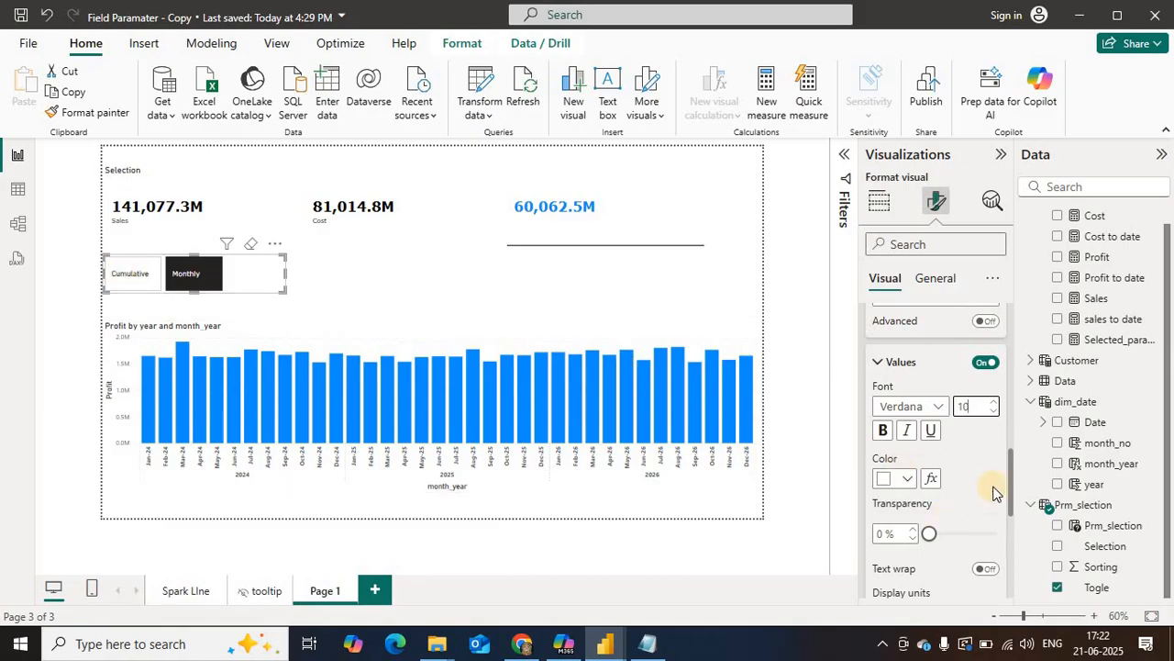
Step: Turn off the border of the Togle slicer's buttons in the Selected state
scroll(1011, 502, "down", 3)
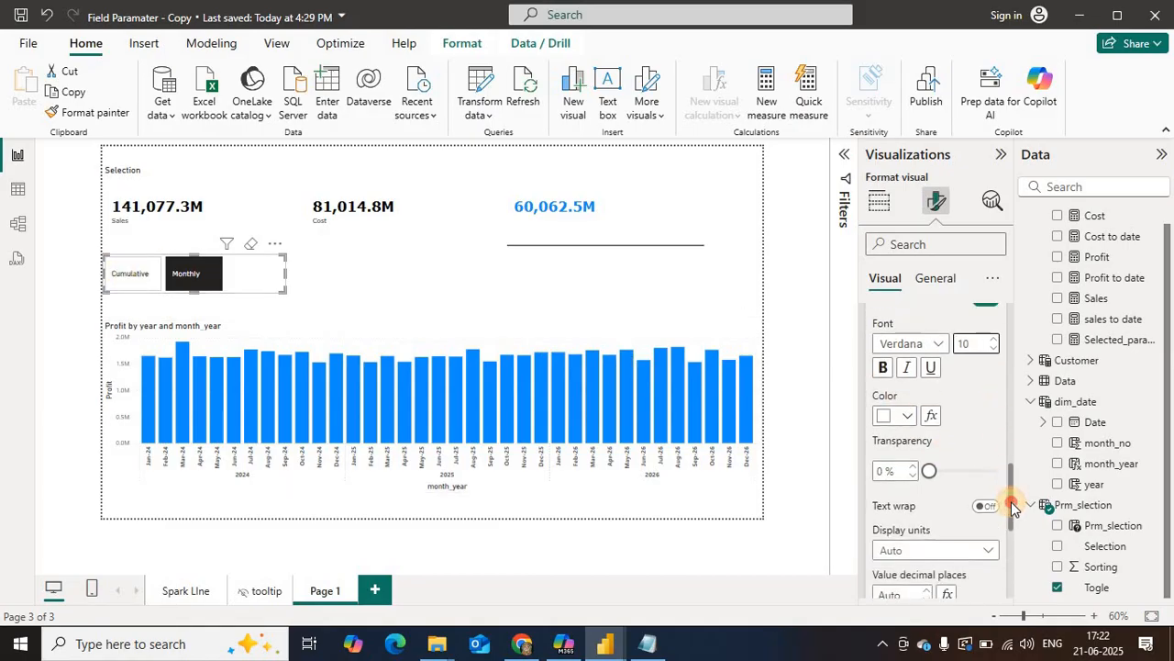
scroll(1016, 519, "down", 5)
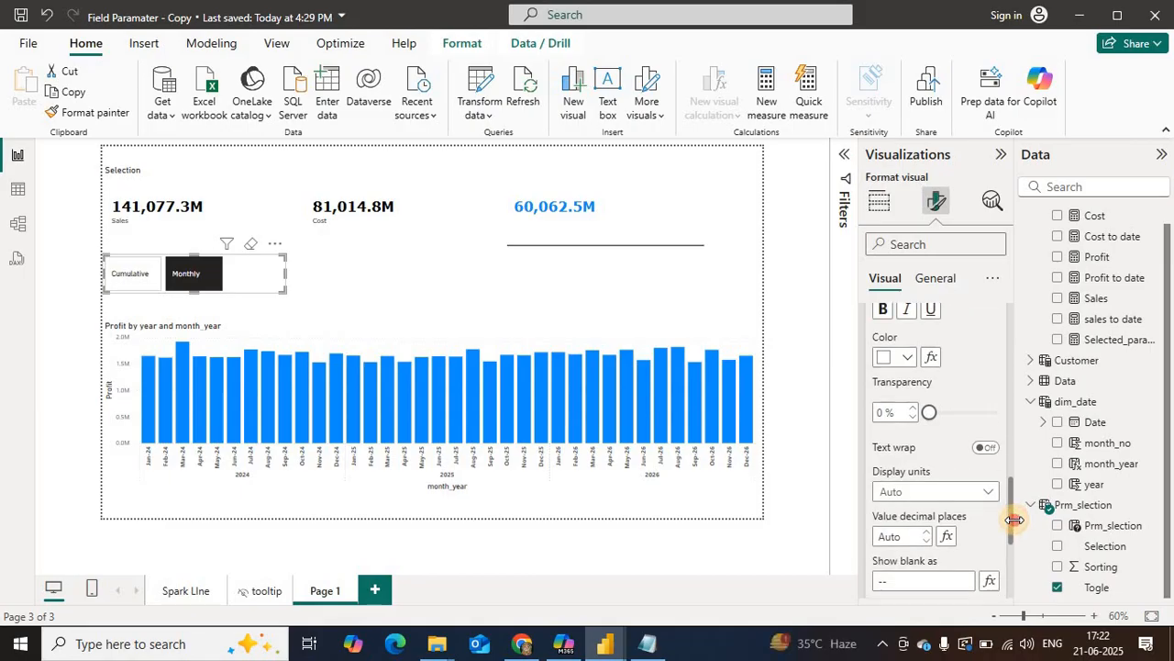
scroll(1014, 560, "down", 3)
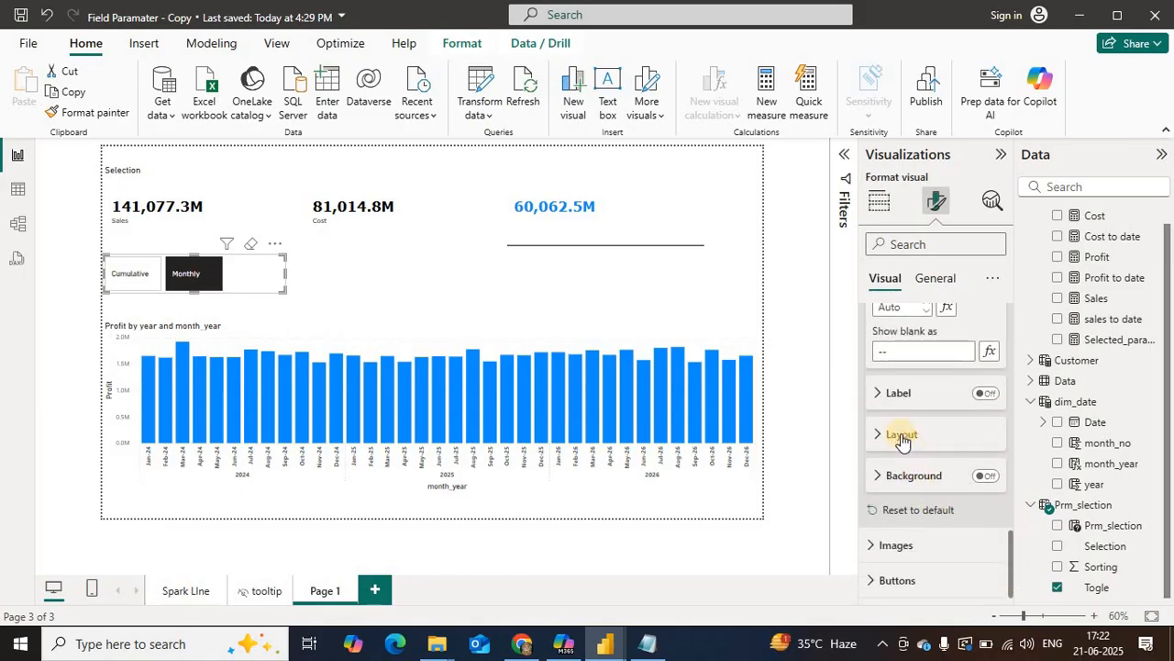
left_click(890, 580)
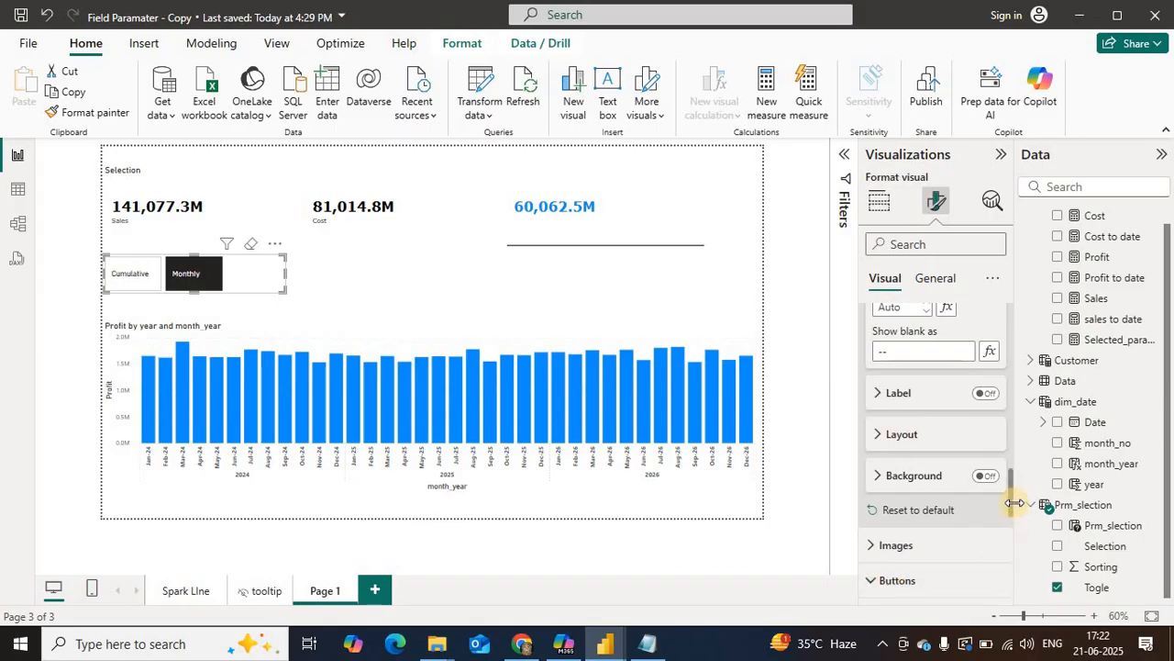
scroll(1008, 542, "down", 3)
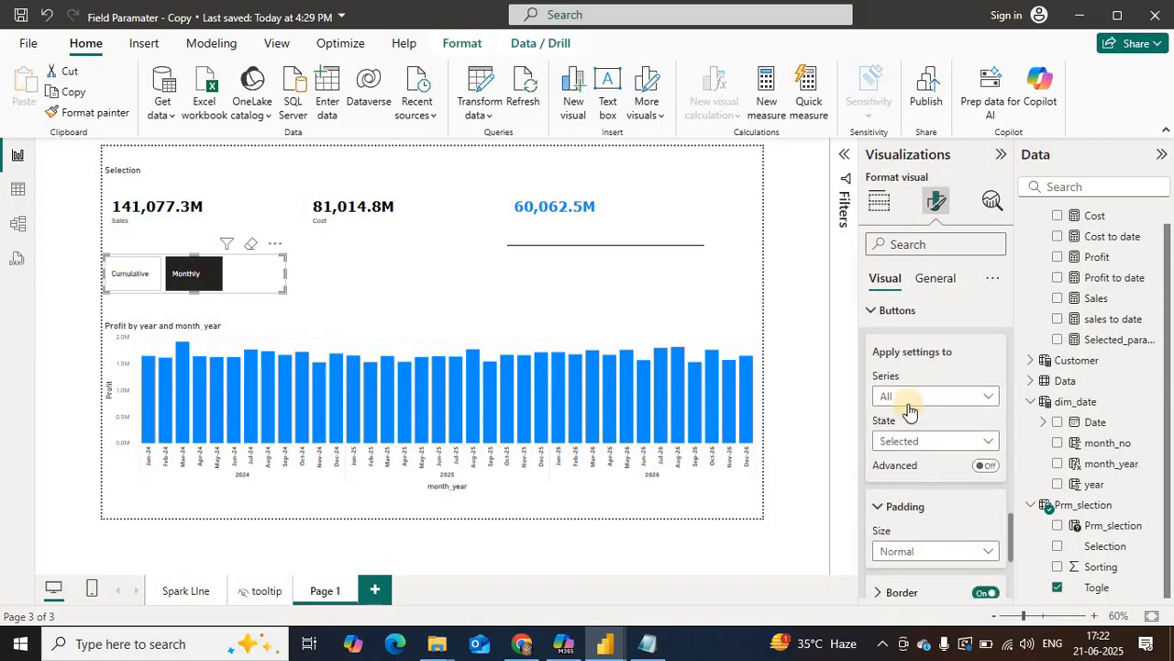
left_click(908, 441)
left_click(907, 496)
left_click(911, 396)
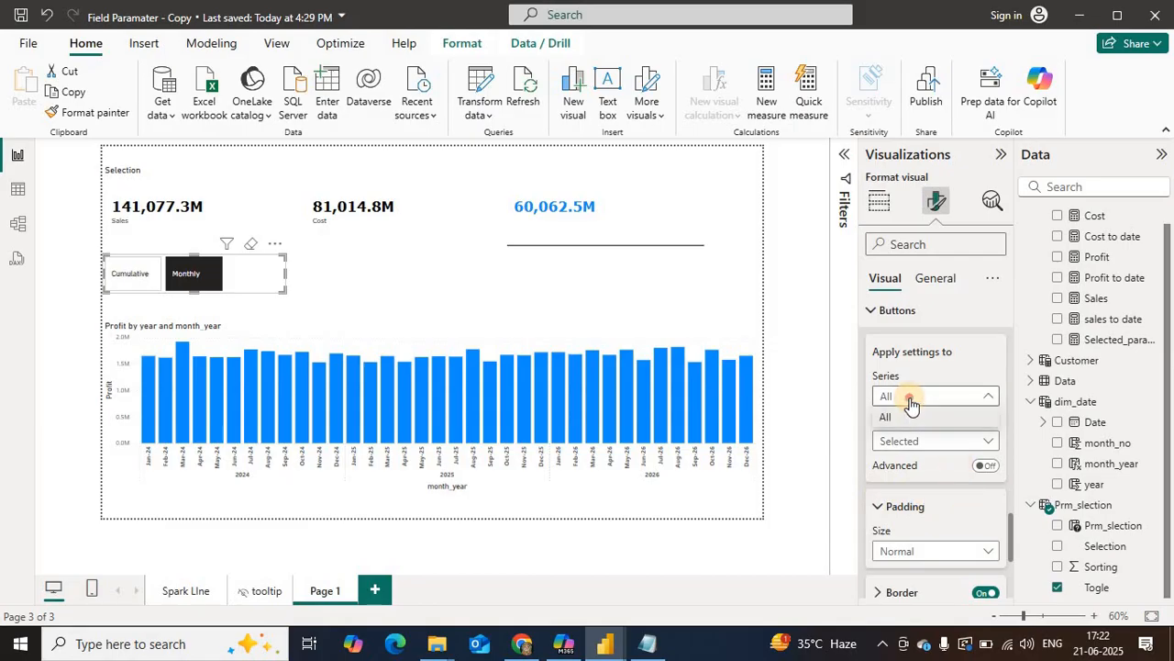
left_click(978, 552)
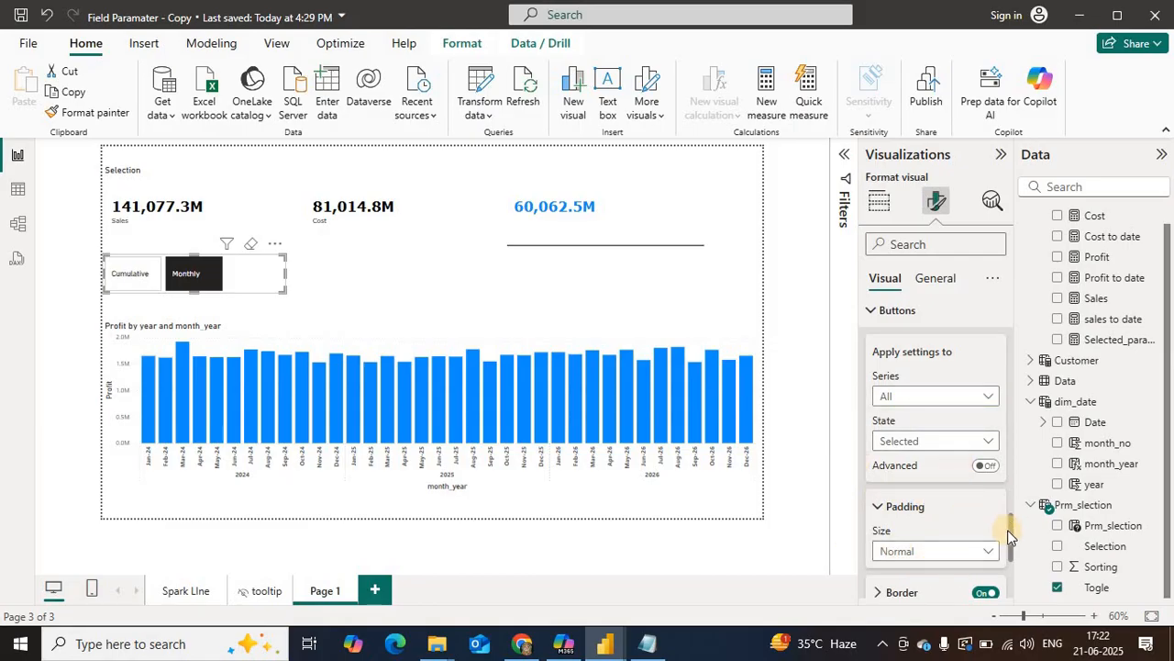
scroll(1009, 560, "down", 3)
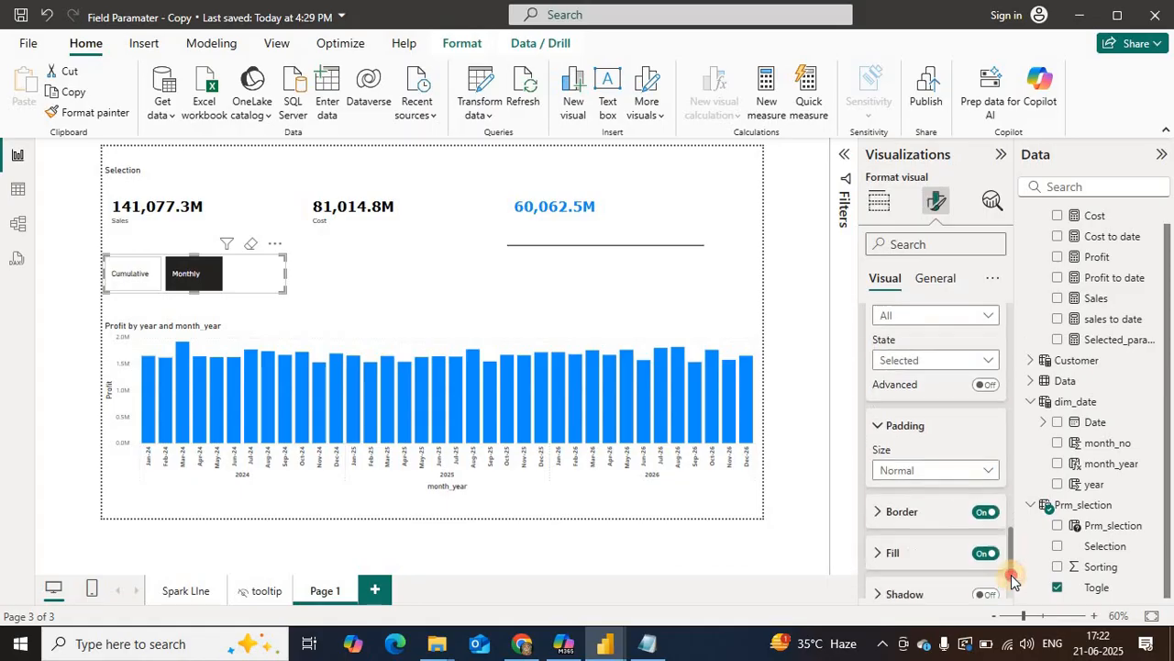
left_click(983, 415)
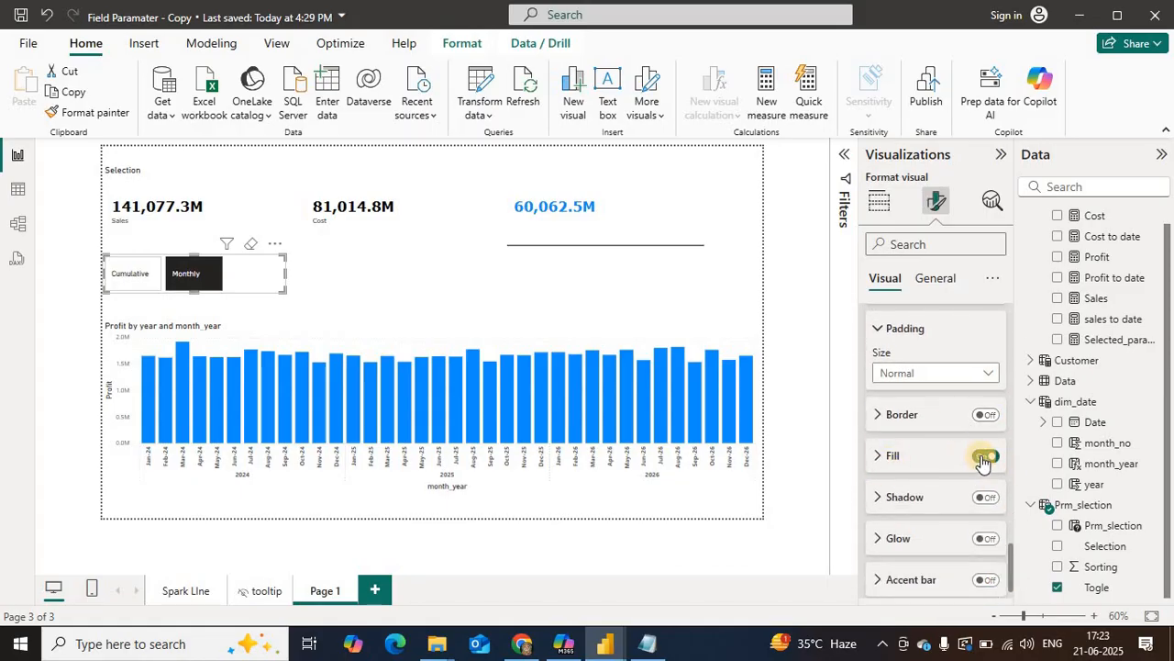
Step: Turn on the accent bar for the Togle slicer's selected button and compare the fill off and on, leaving it on
left_click(983, 457)
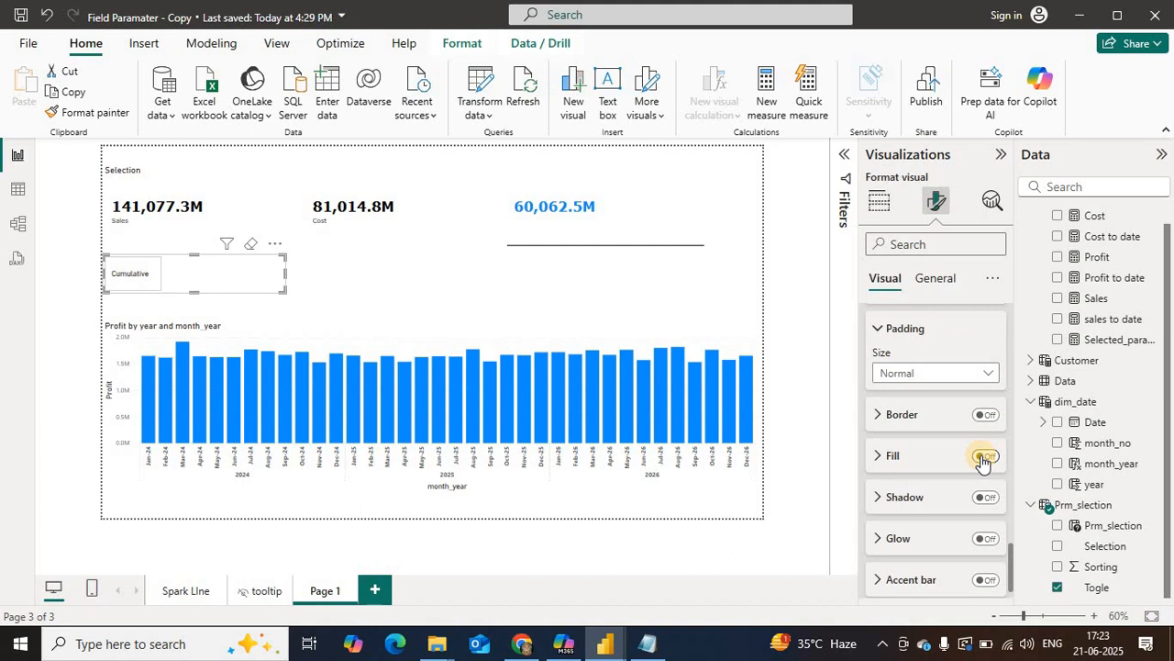
left_click(984, 457)
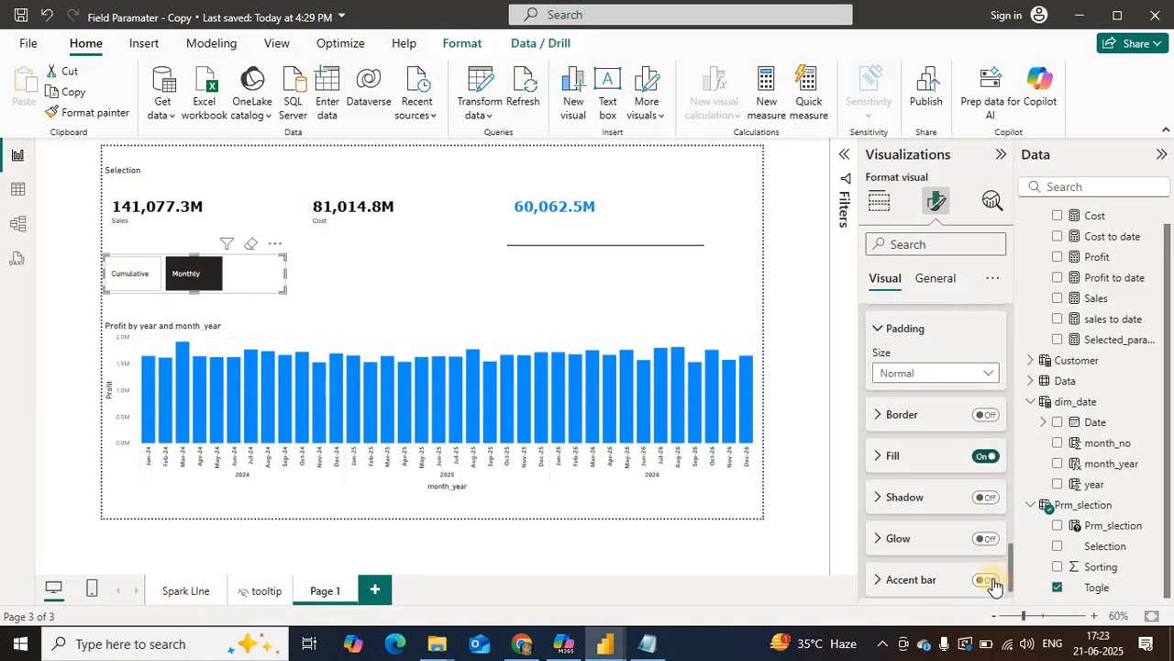
left_click(985, 459)
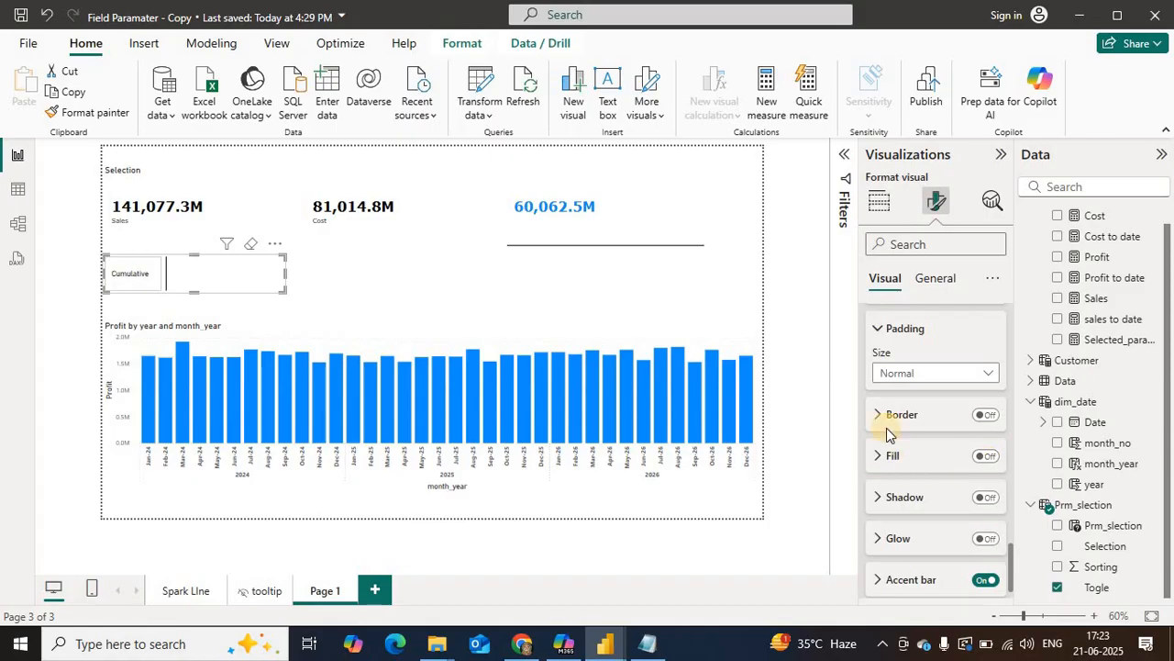
left_click(985, 456)
Step: Turn on a blue fill for the Togle slicer's selected button and check it on Cumulative and Monthly
left_click(877, 455)
left_click(907, 499)
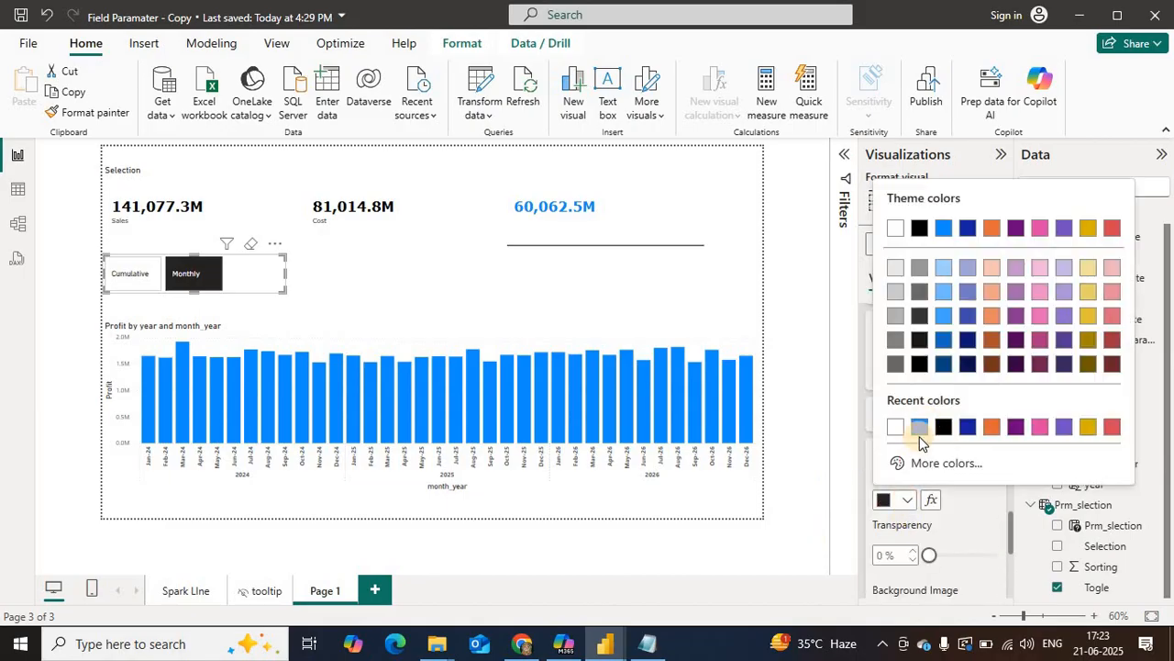
left_click(919, 426)
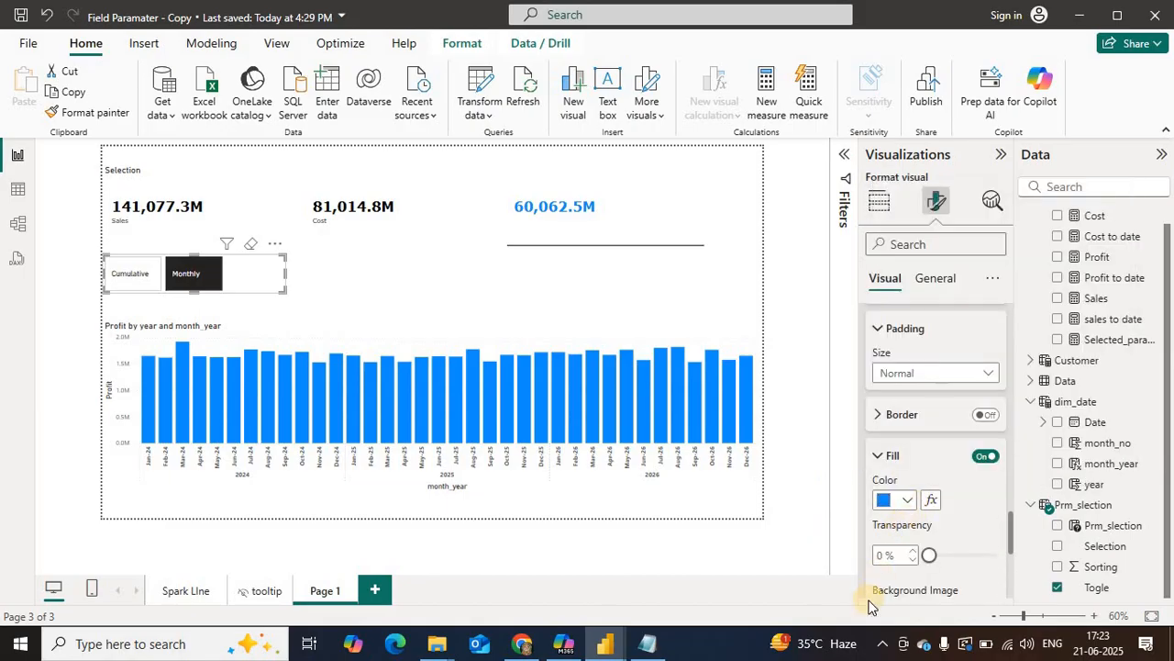
left_click(129, 273)
left_click(188, 274)
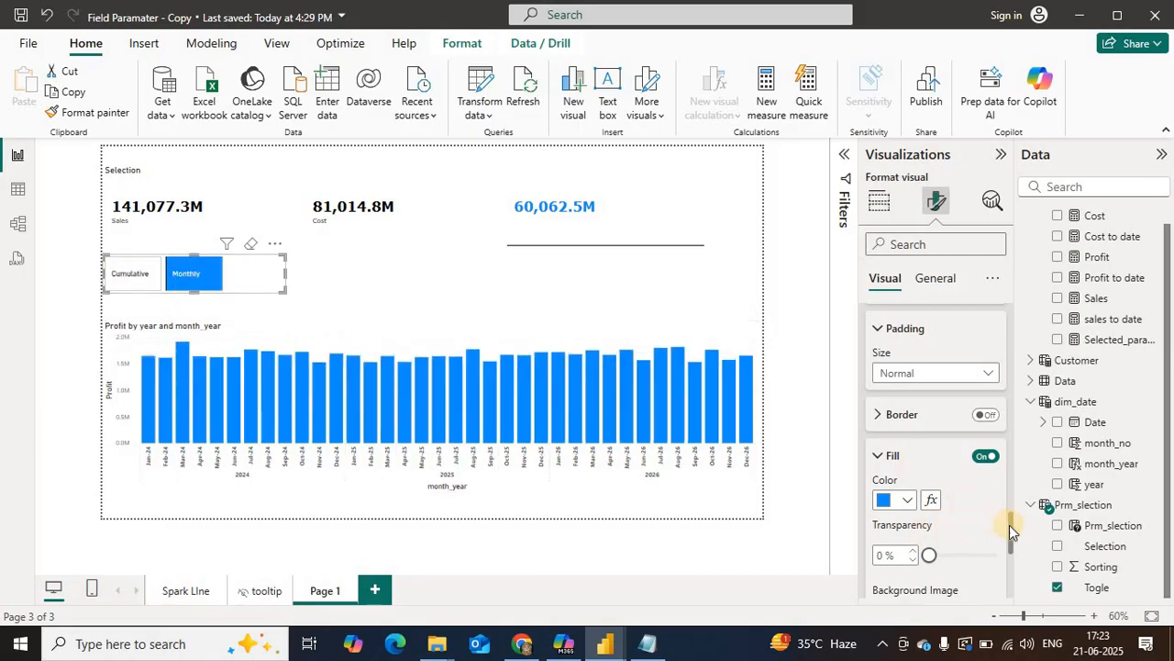
Step: Review the position options of the selected Togle button's accent bar and turn the accent bar off
left_click_drag(1009, 525, 1010, 552)
left_click_drag(1010, 555, 1009, 592)
left_click(881, 555)
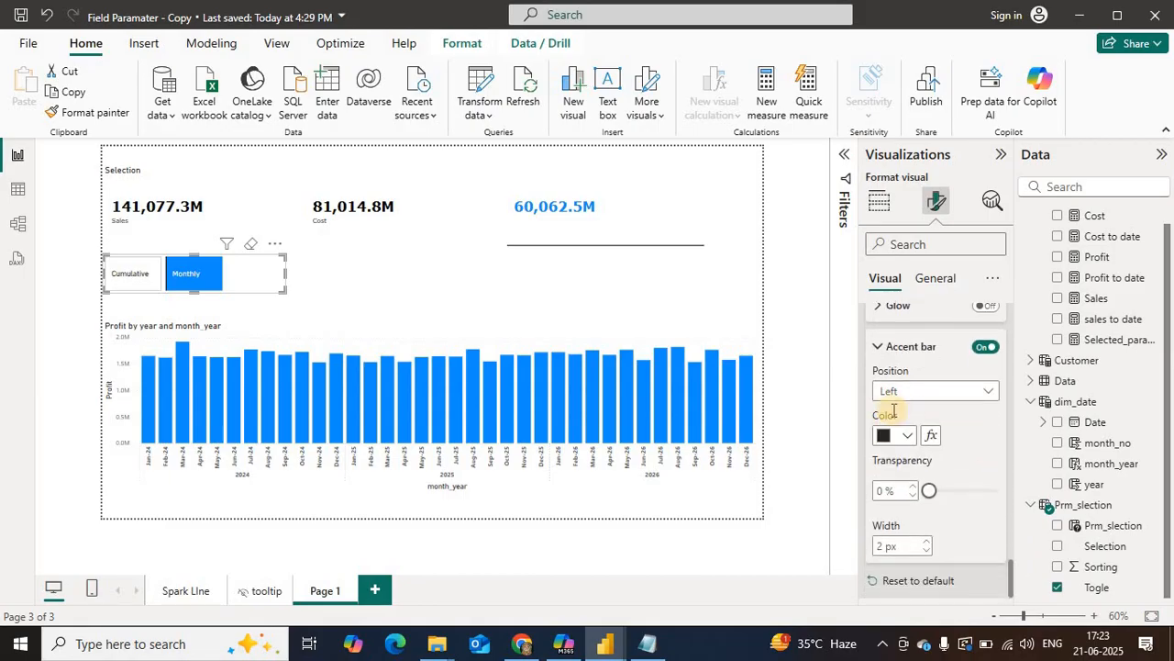
left_click(908, 395)
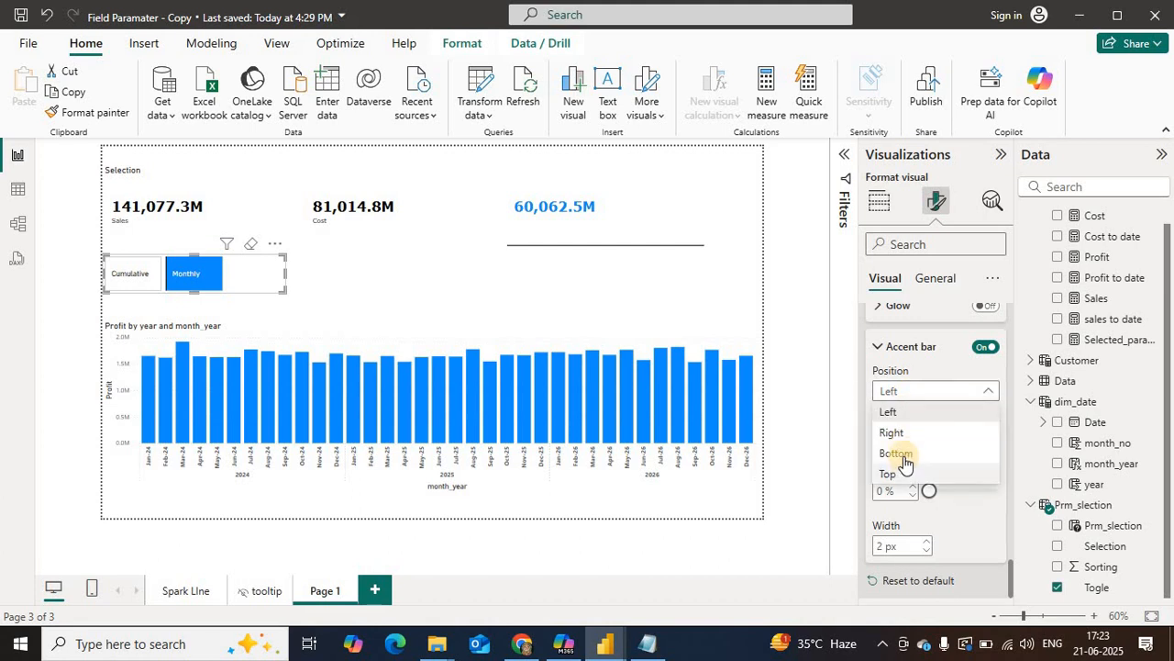
left_click(986, 347)
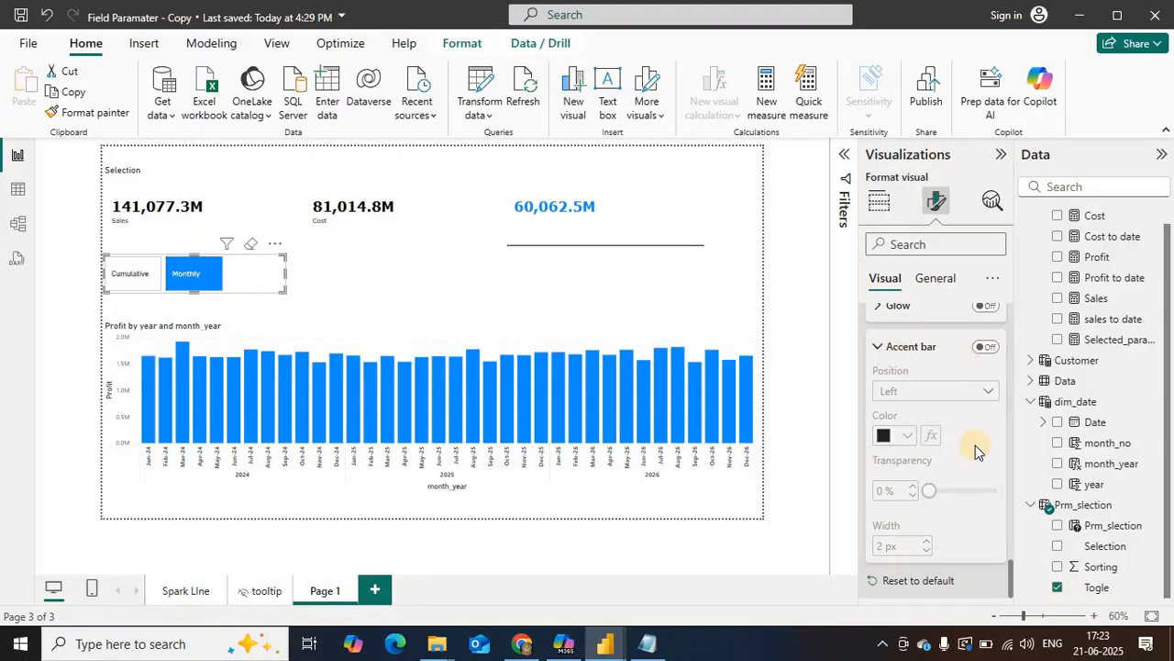
Step: Turn off the border and fill of the Togle slicer's unselected buttons
left_click_drag(1010, 566, 1014, 480)
left_click(897, 446)
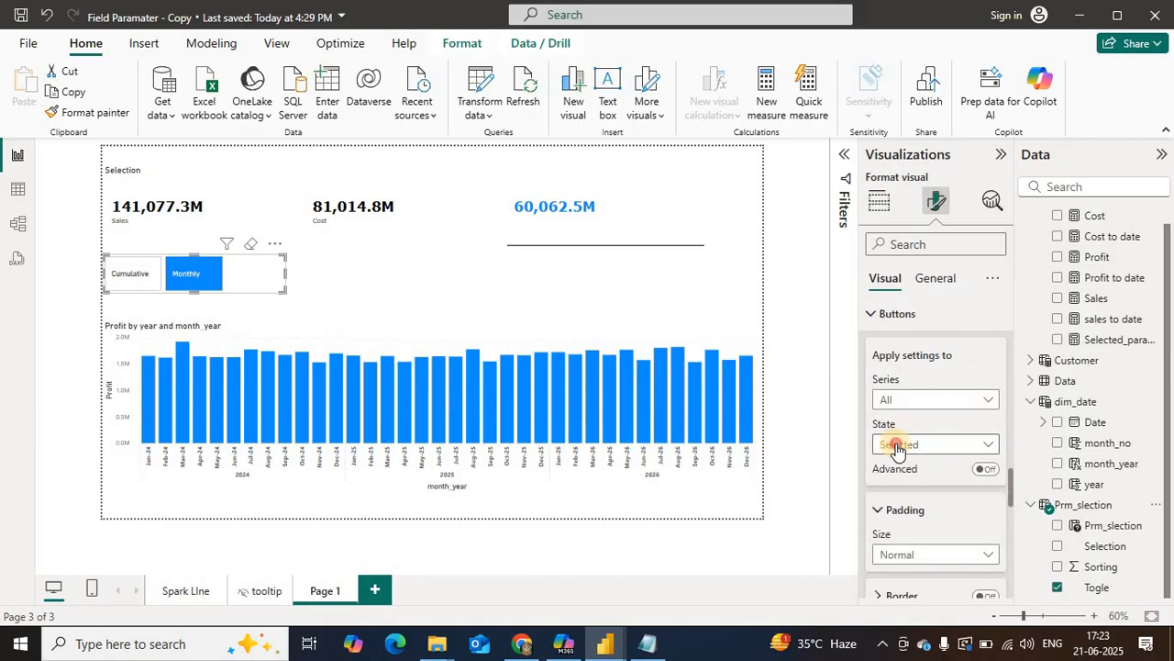
left_click(1008, 484)
scroll(978, 478, "down", 2)
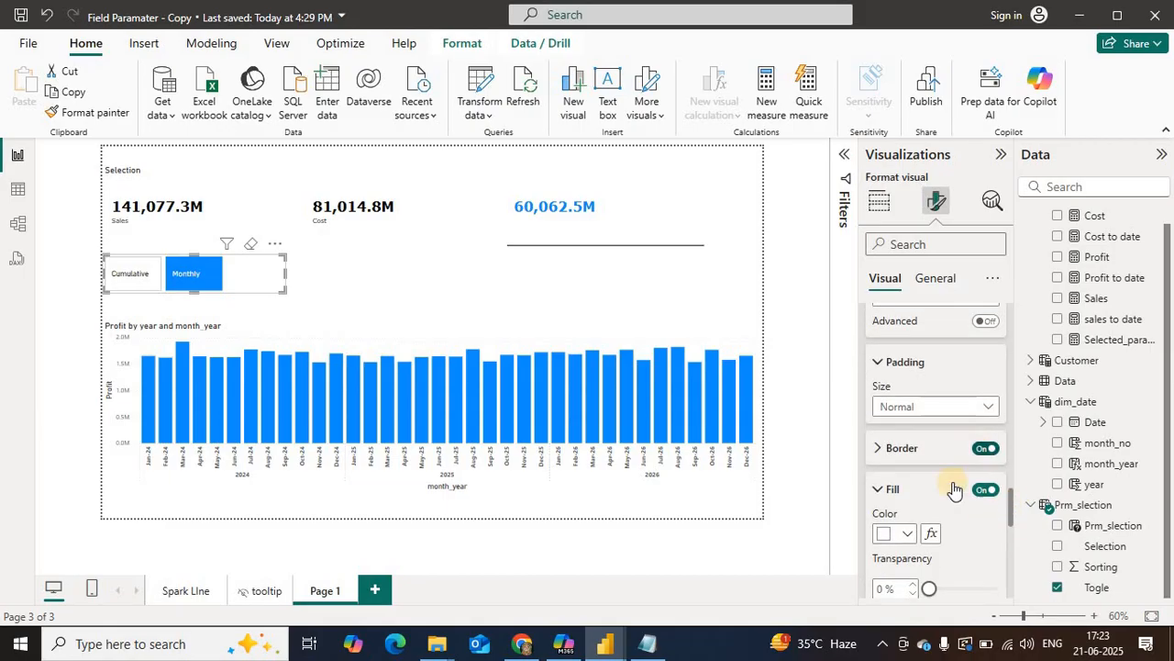
left_click(984, 490)
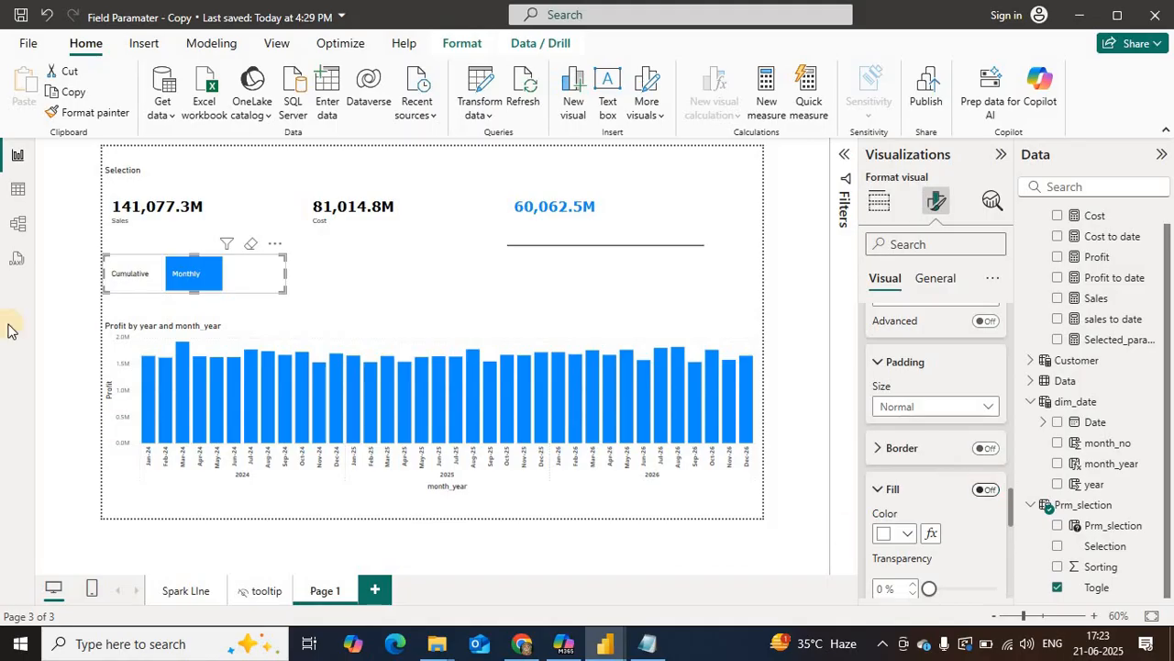
Step: Switch the Togle slicer between Cumulative and Monthly to check the button formatting and the chart
left_click(129, 273)
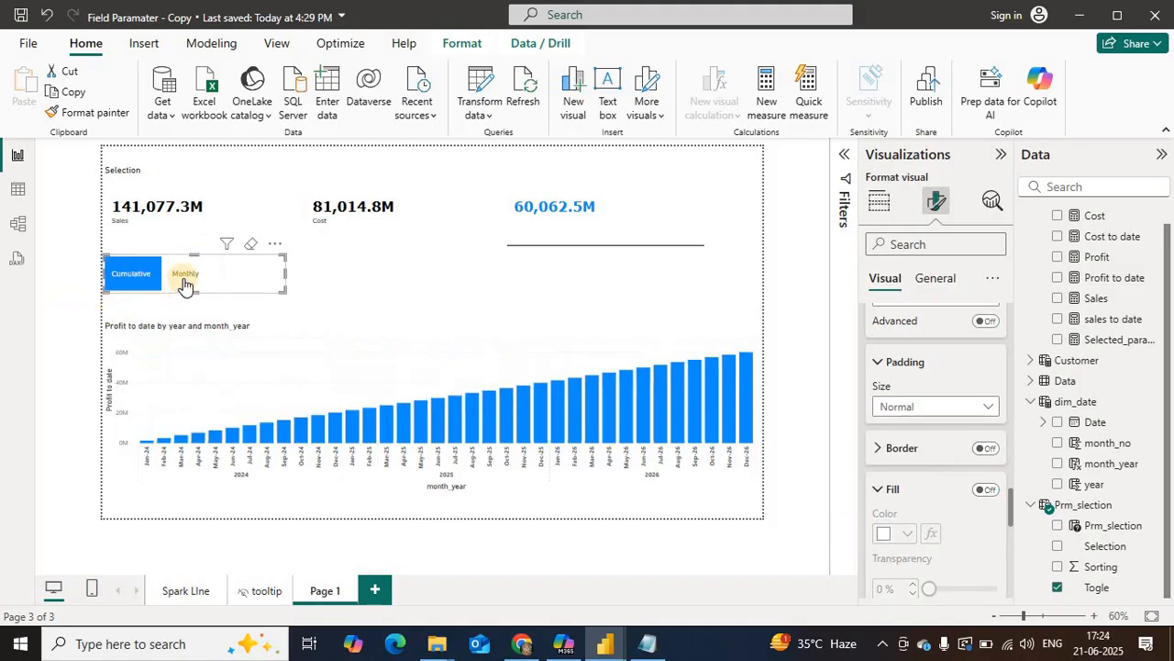
left_click(186, 274)
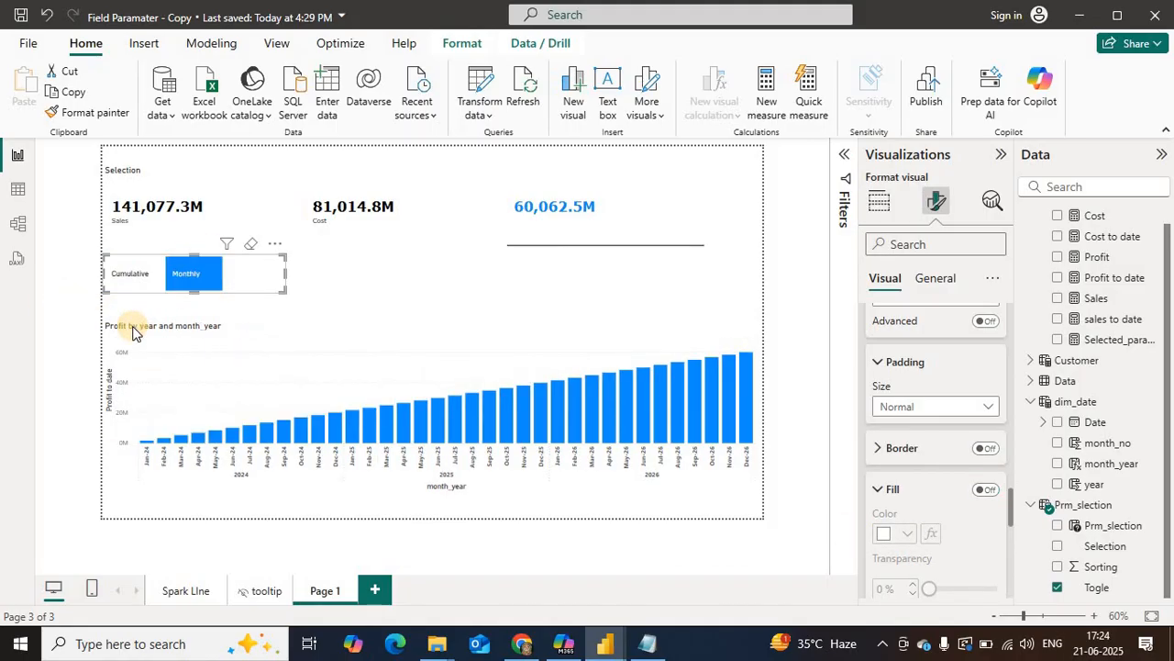
left_click(121, 271)
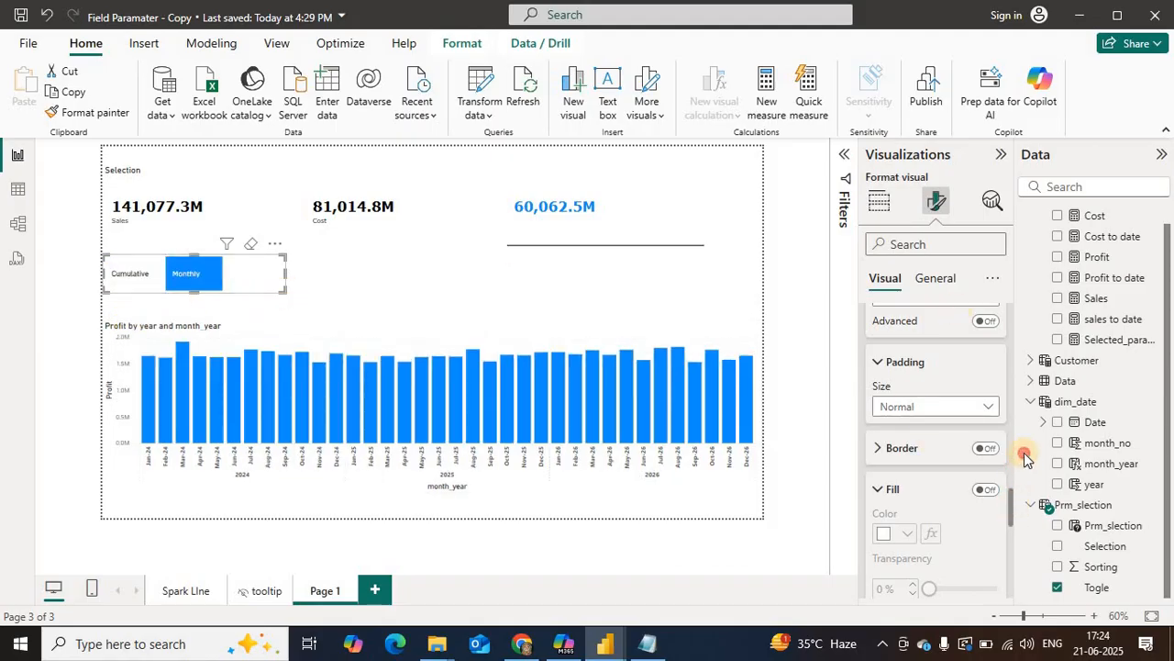
Step: Turn on Force selection in the Togle slicer's selection settings
left_click_drag(1009, 514, 910, 332)
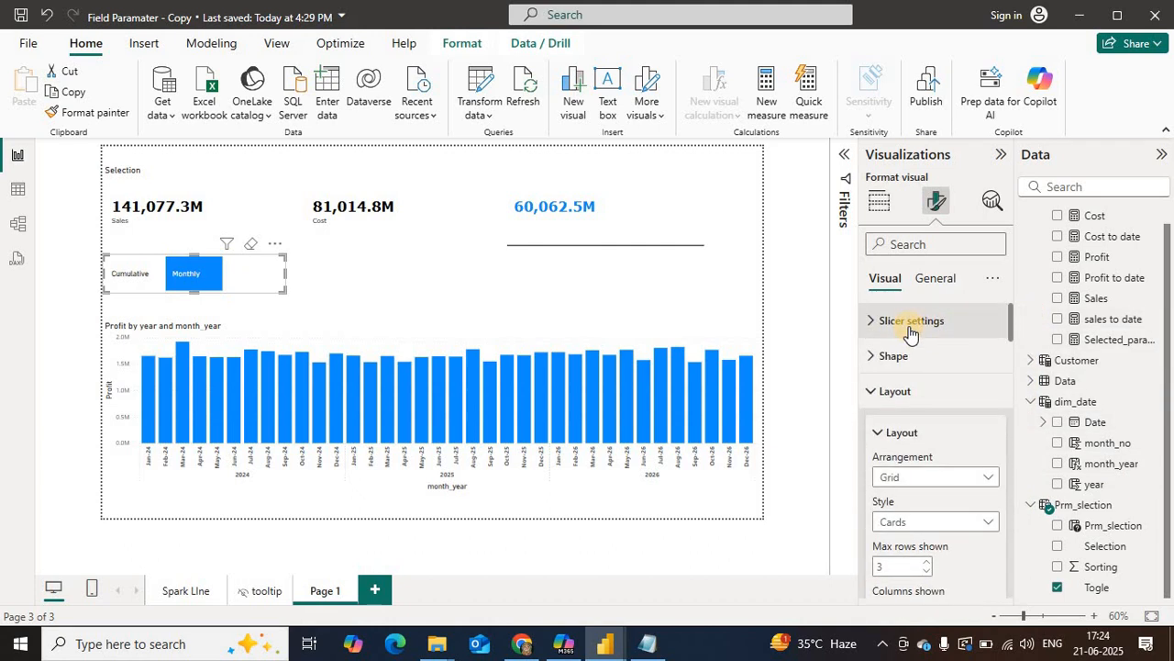
left_click(910, 329)
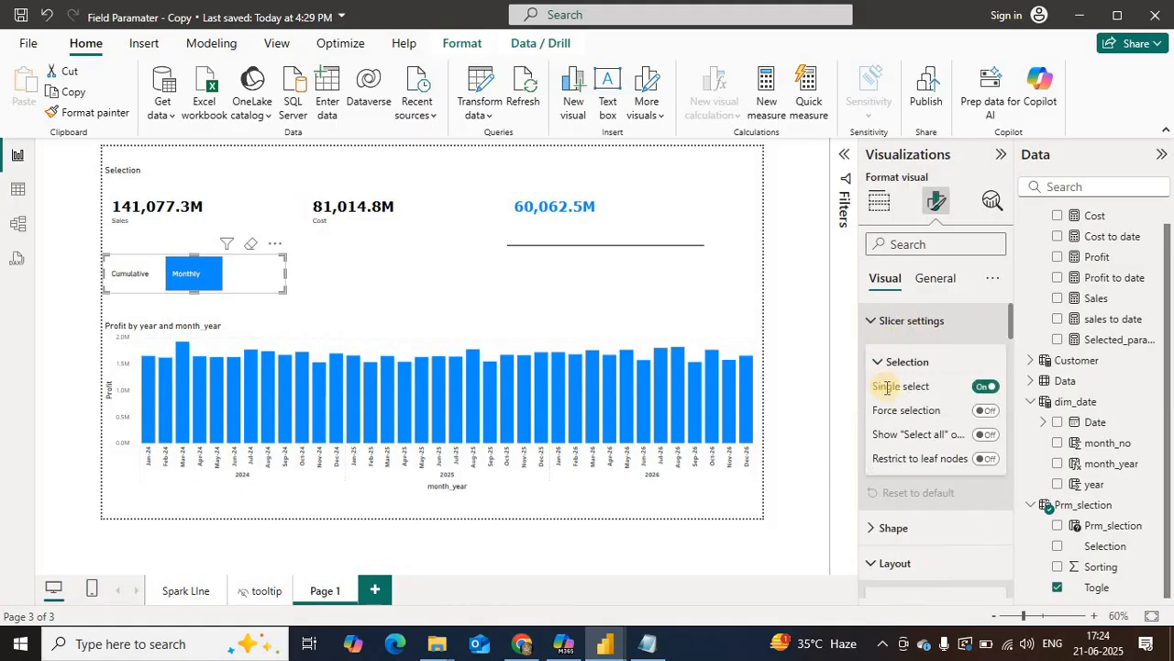
left_click(988, 411)
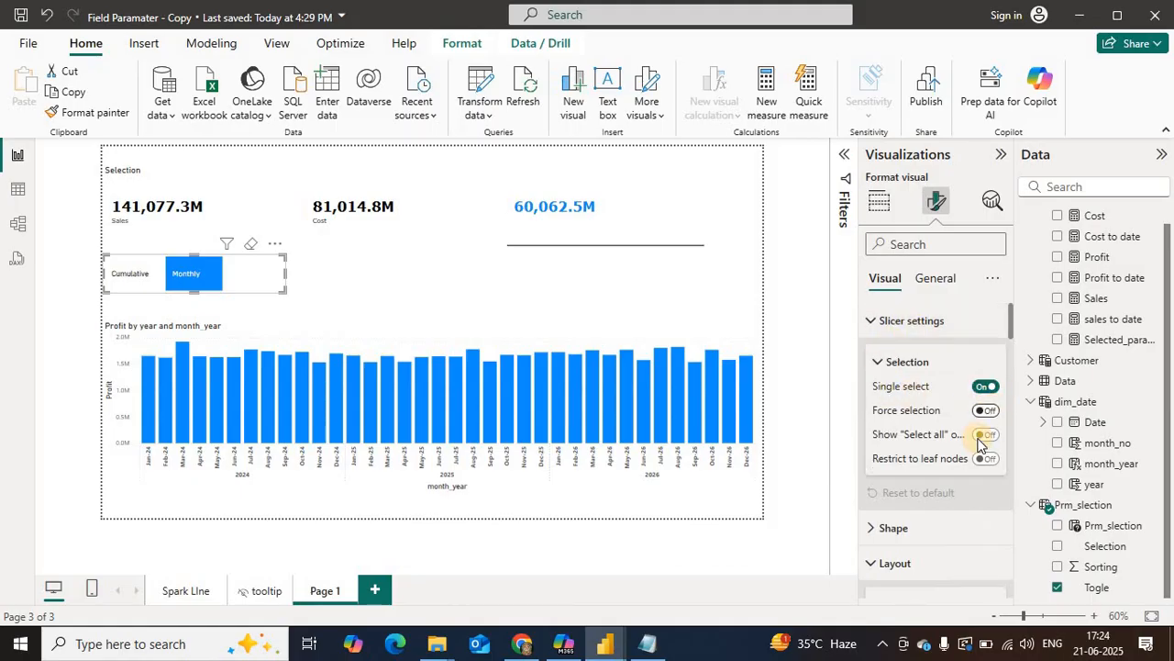
Step: Test the Selection slicer by switching the chart among Cost, Sales and Profit, ending on Cost
left_click(397, 241)
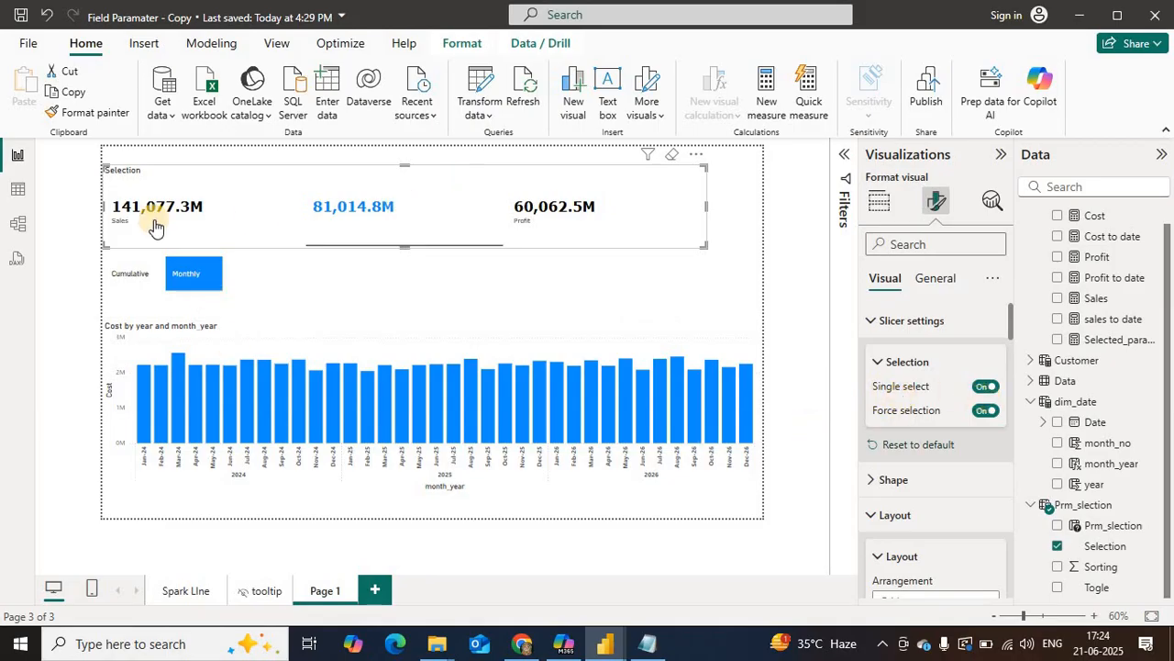
left_click(118, 207)
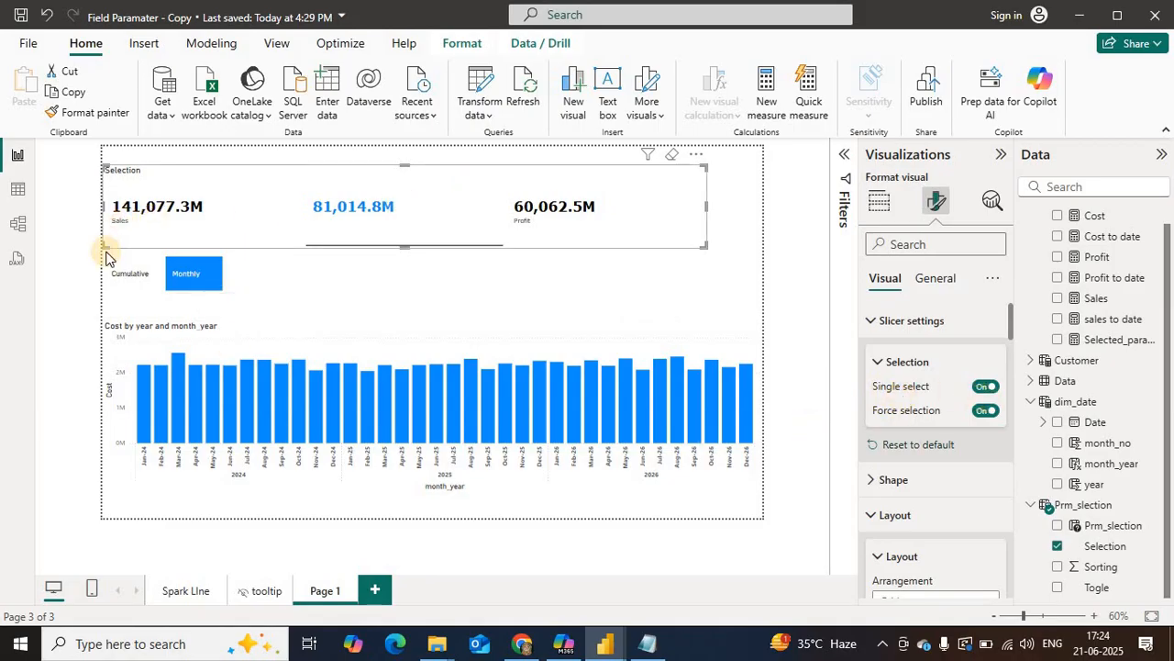
left_click(400, 246)
left_click(549, 216)
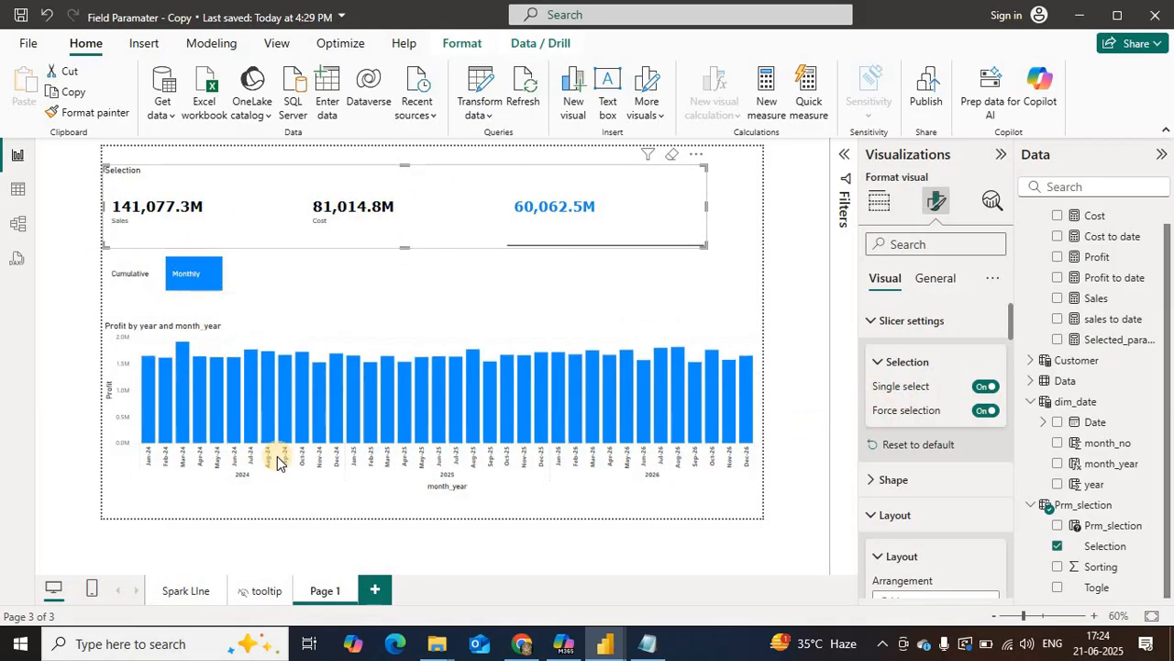
left_click(179, 288)
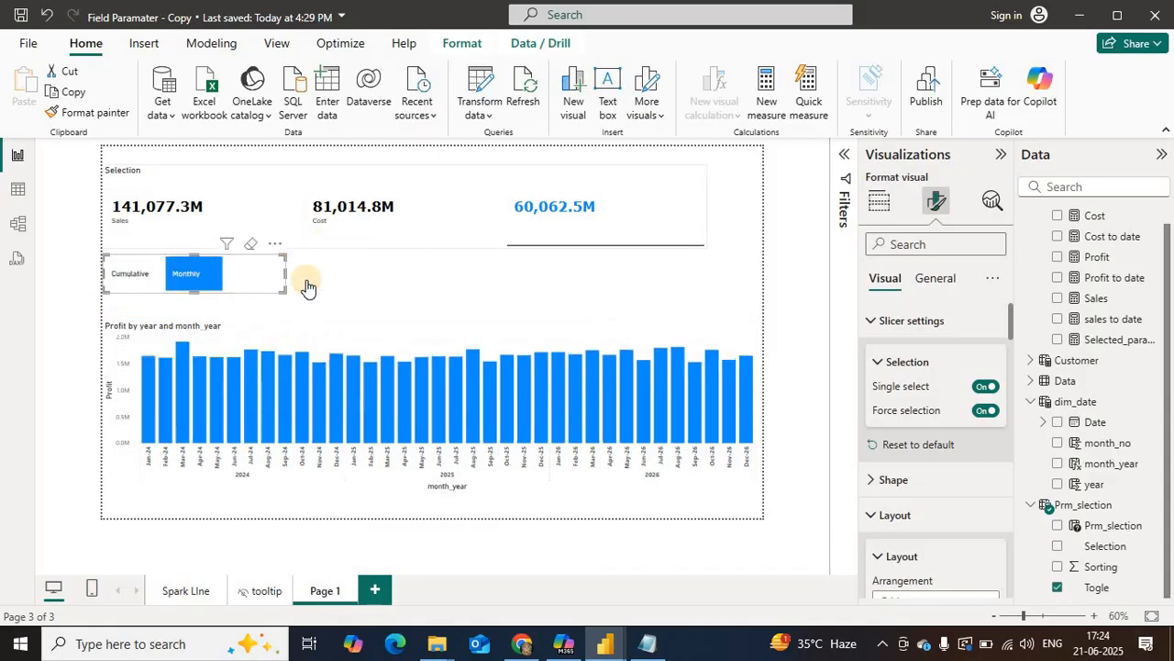
left_click(327, 233)
Step: Narrow the Togle slicer slightly and extend the column chart's top edge up to just below it
left_click(283, 291)
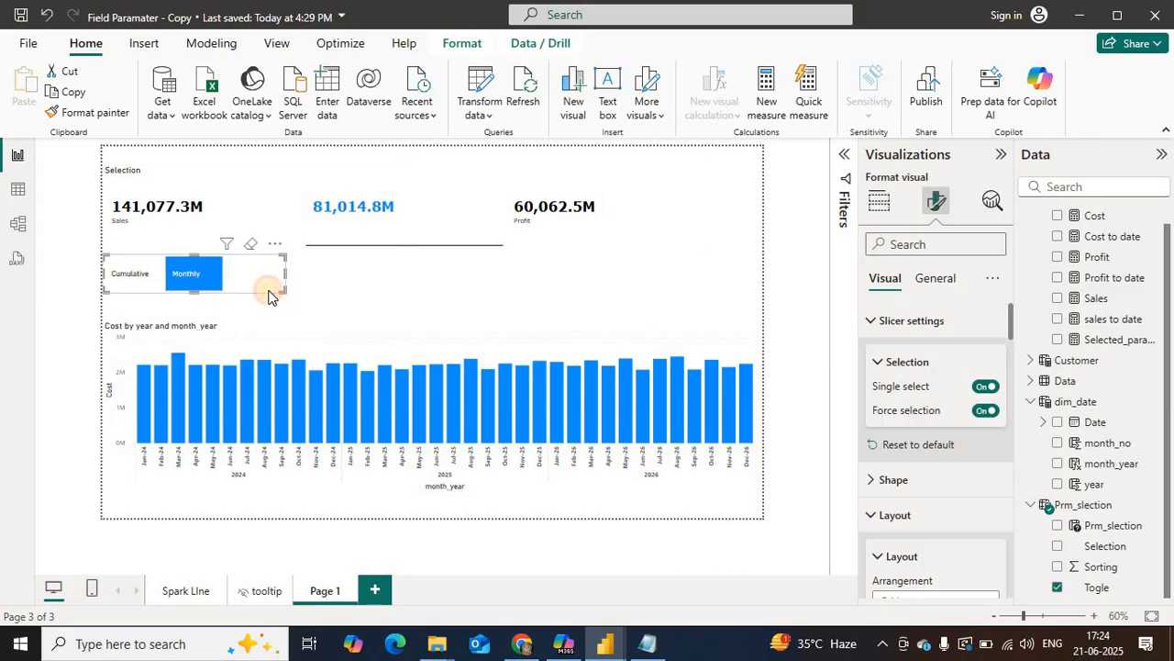
left_click(486, 472)
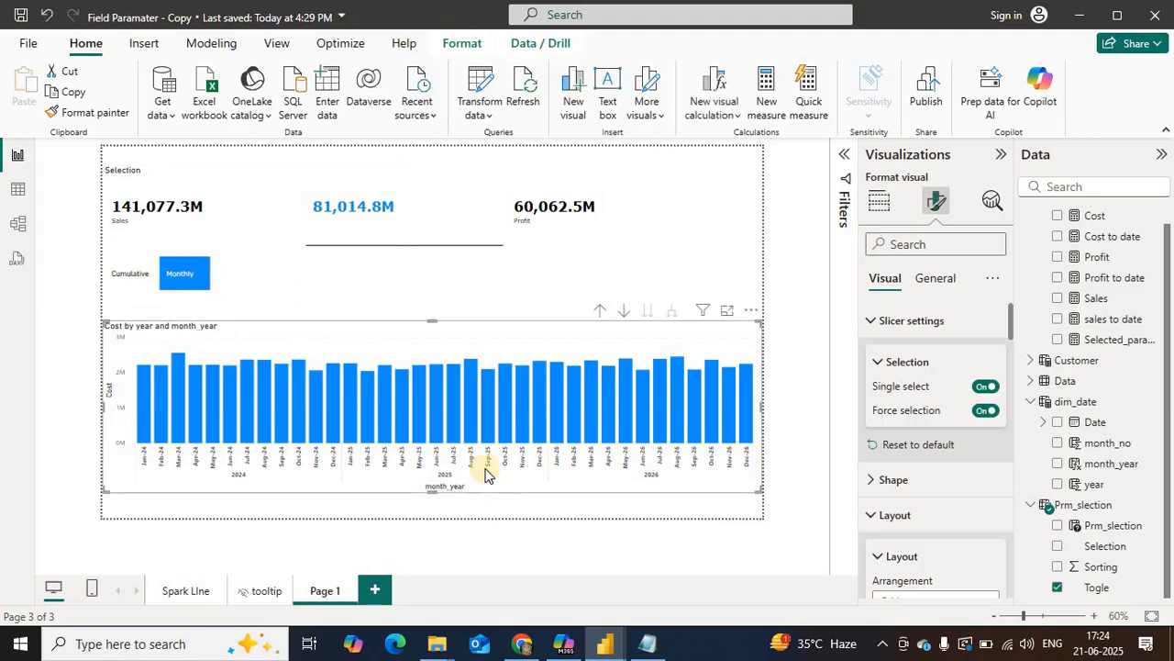
left_click_drag(431, 320, 415, 295)
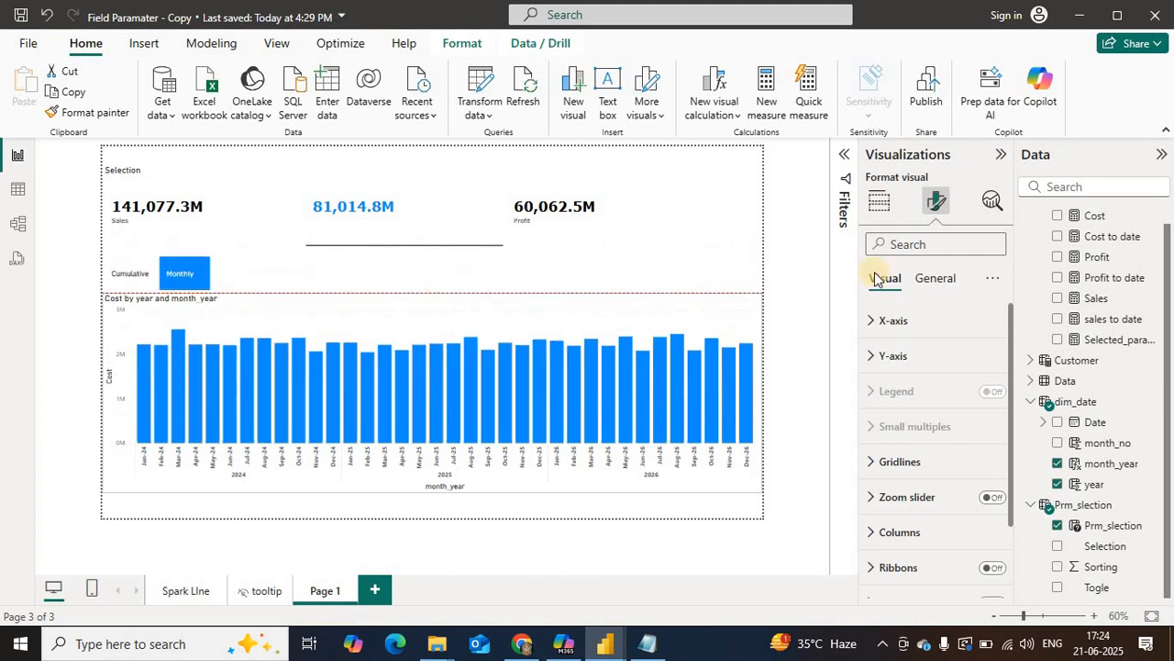
Step: Review the column chart's field wells and turn off the chart's title
left_click(881, 201)
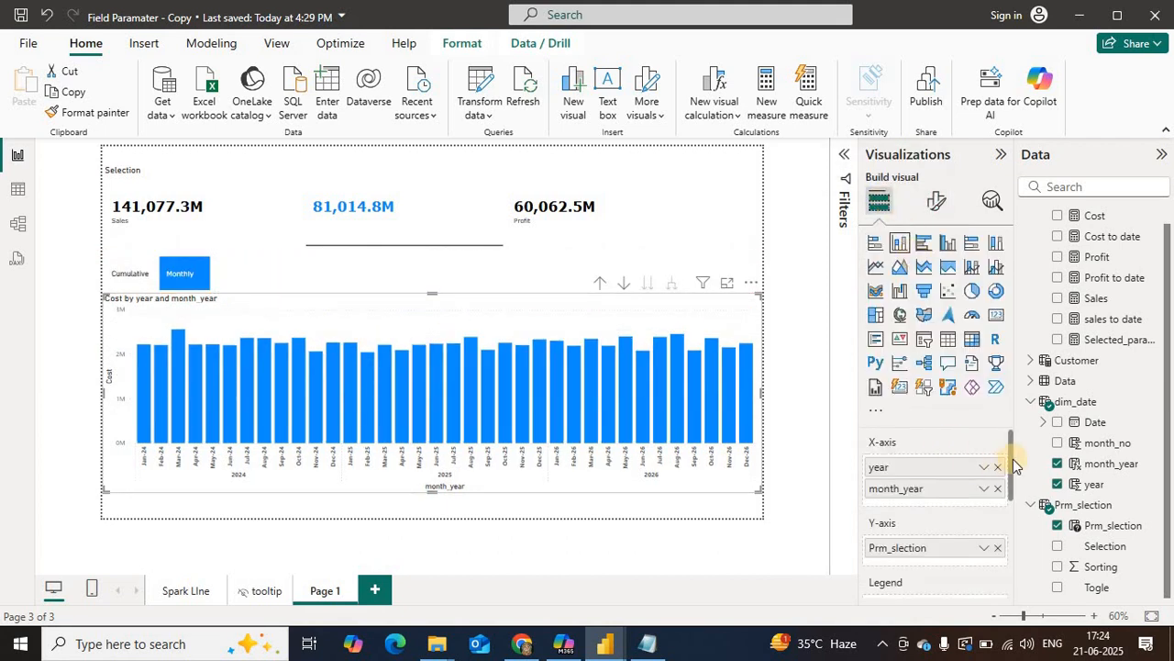
left_click_drag(1012, 459, 1015, 525)
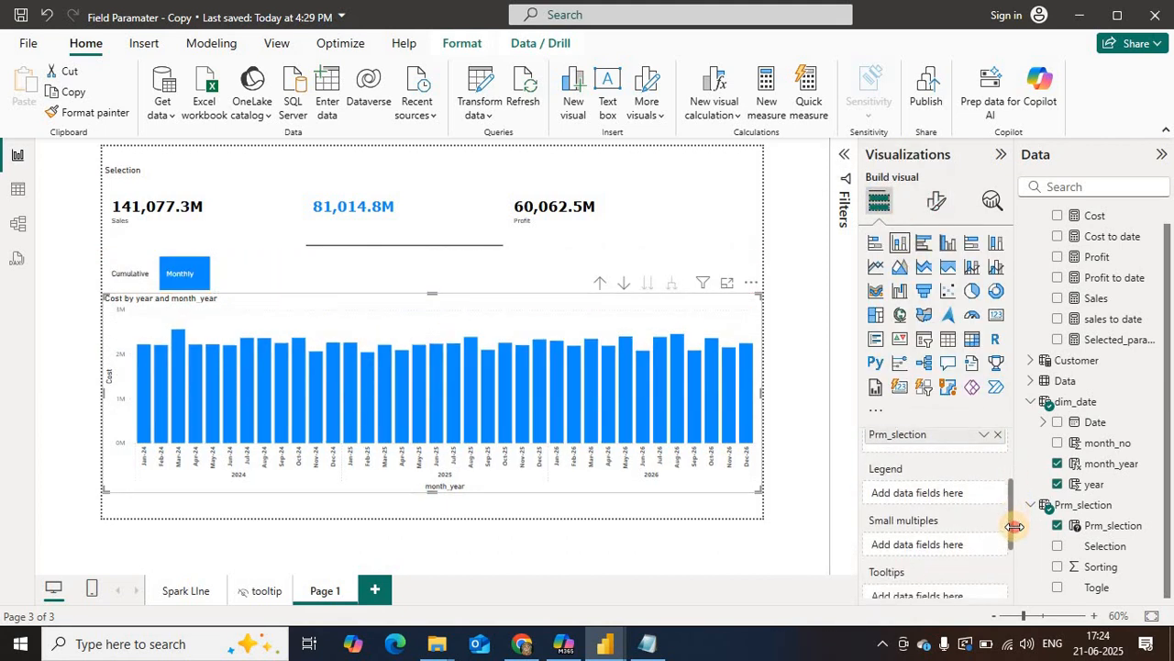
scroll(1013, 531, "down", 3)
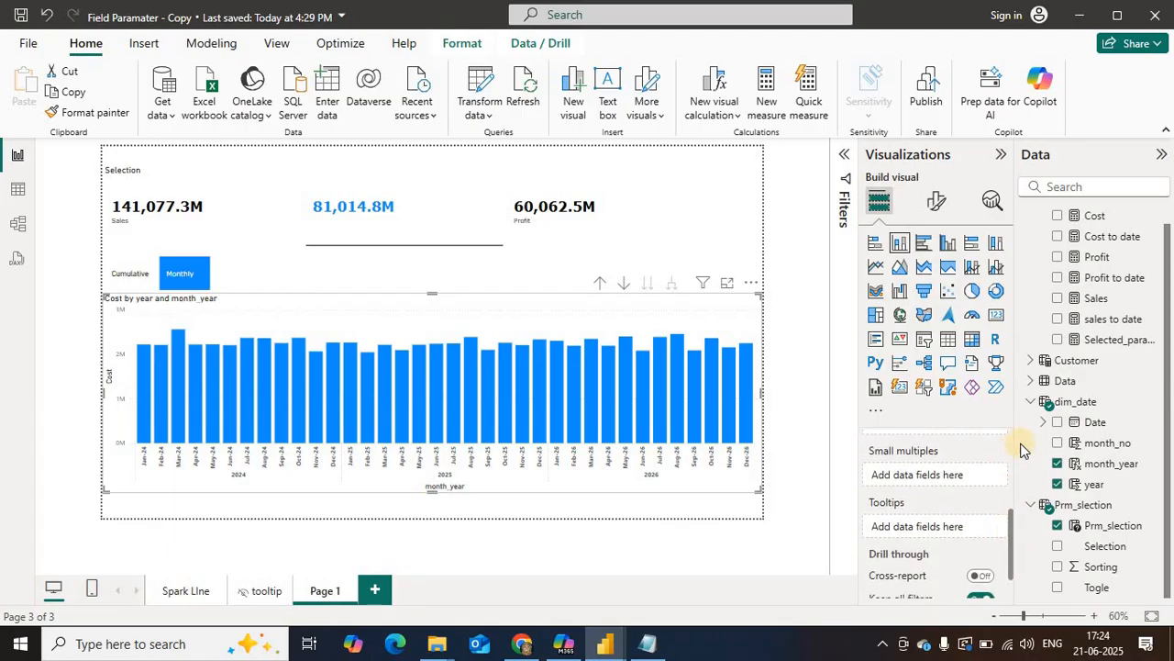
left_click(938, 206)
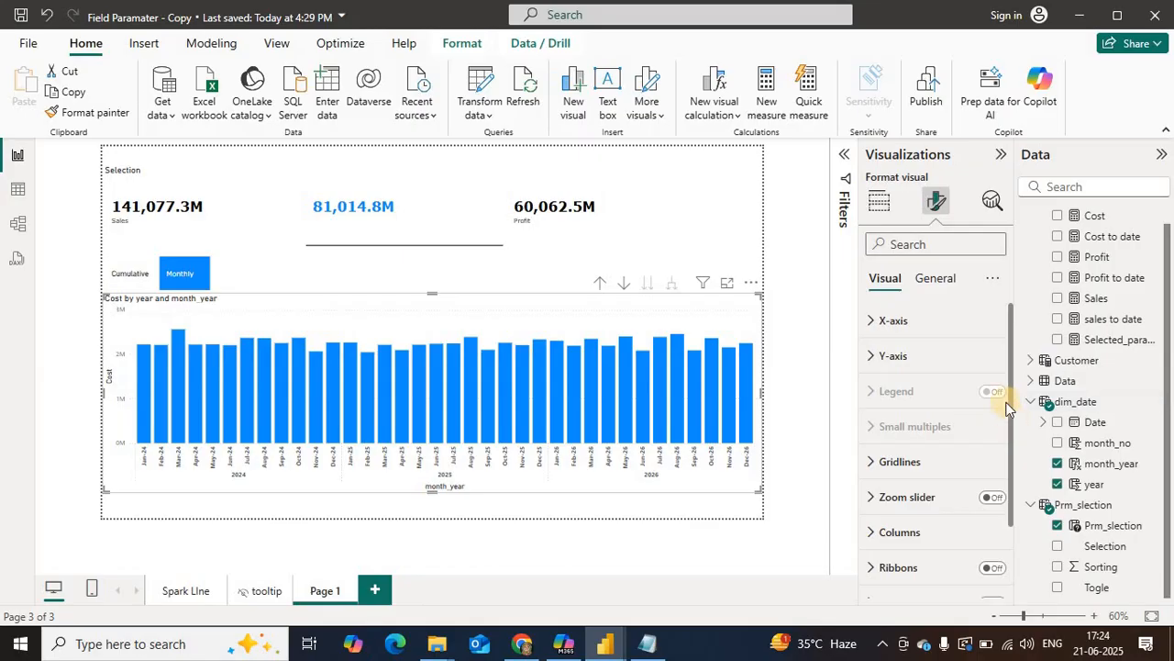
left_click(936, 278)
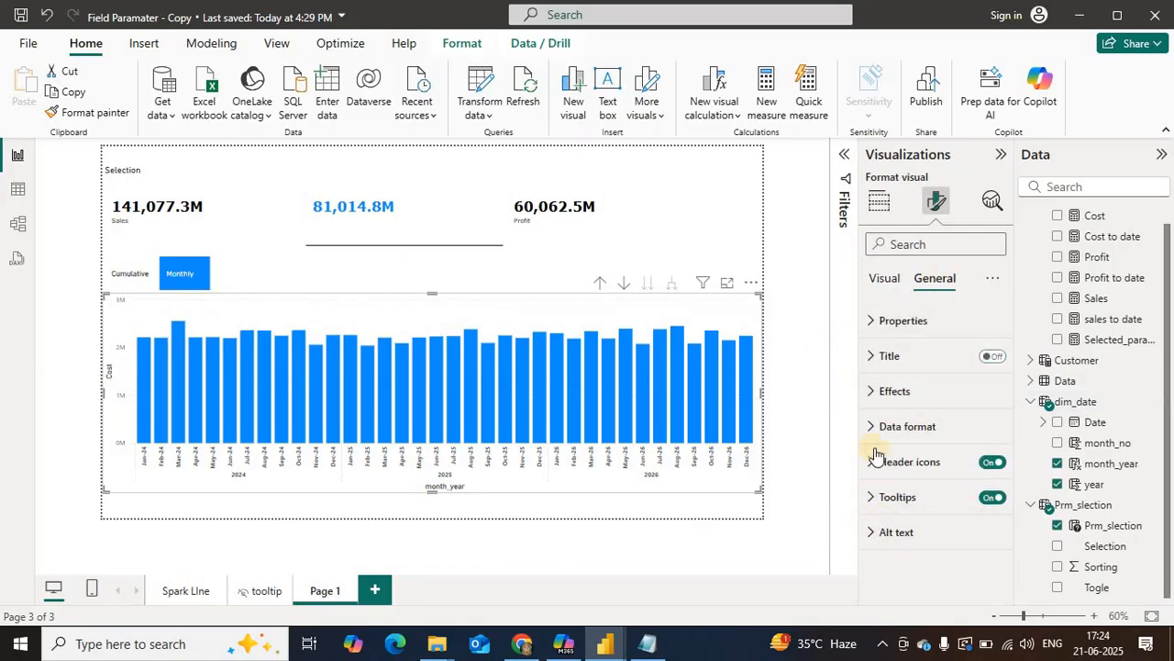
Step: Examine the column chart's effects and column formatting options, and try data labels on and off
left_click(877, 392)
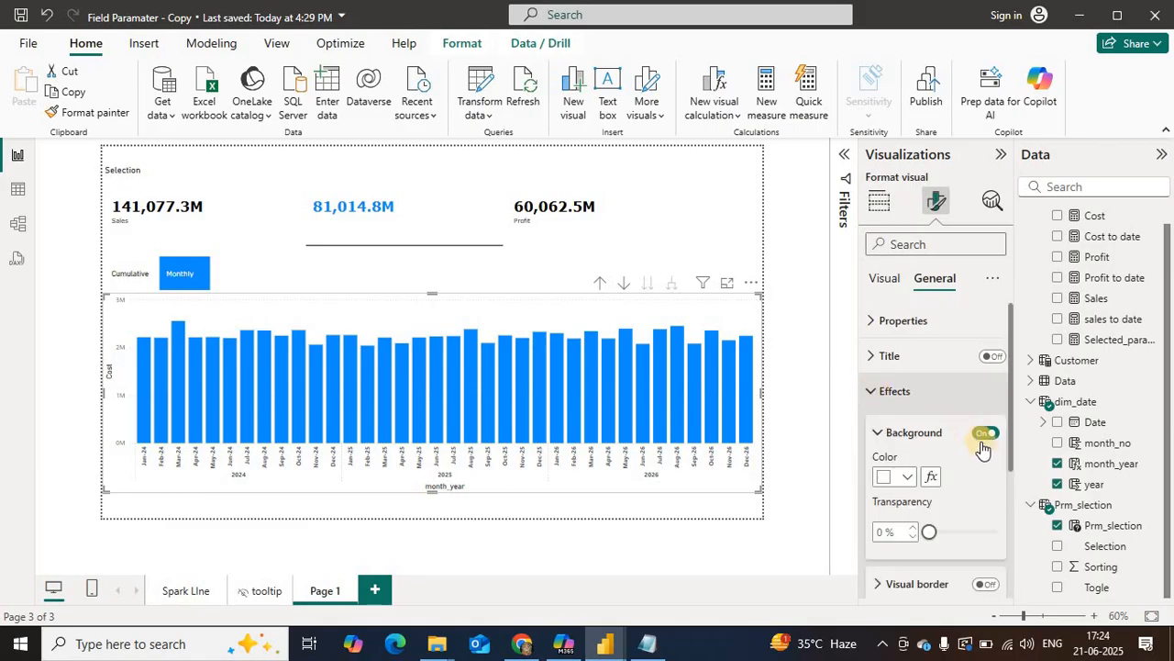
left_click(872, 394)
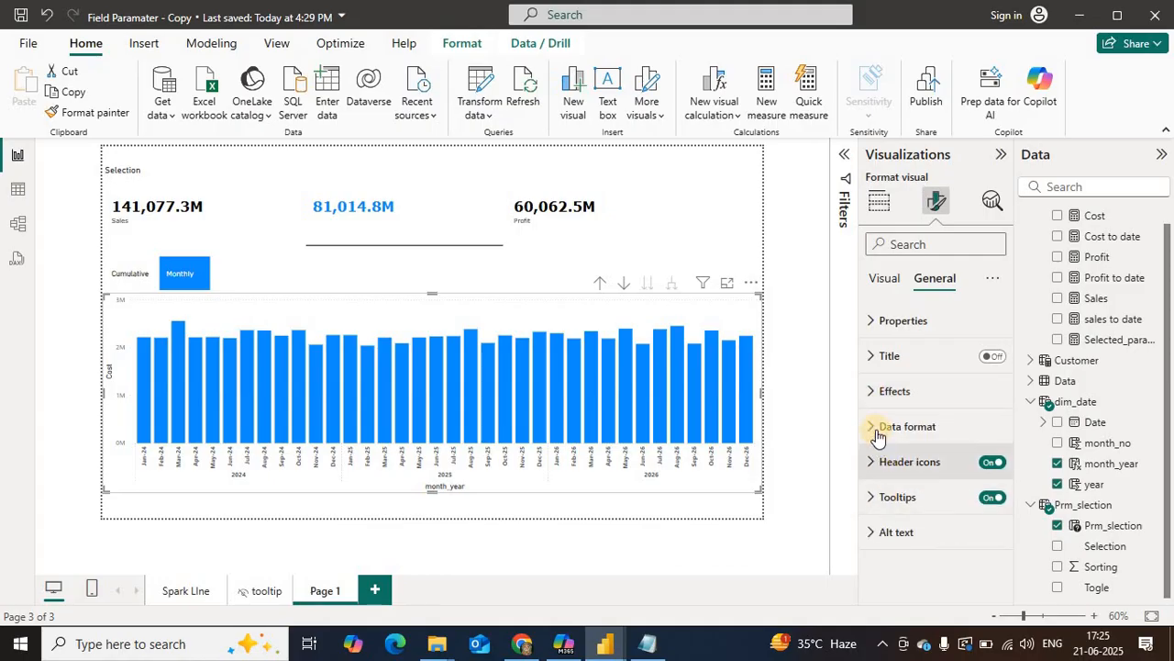
left_click(885, 278)
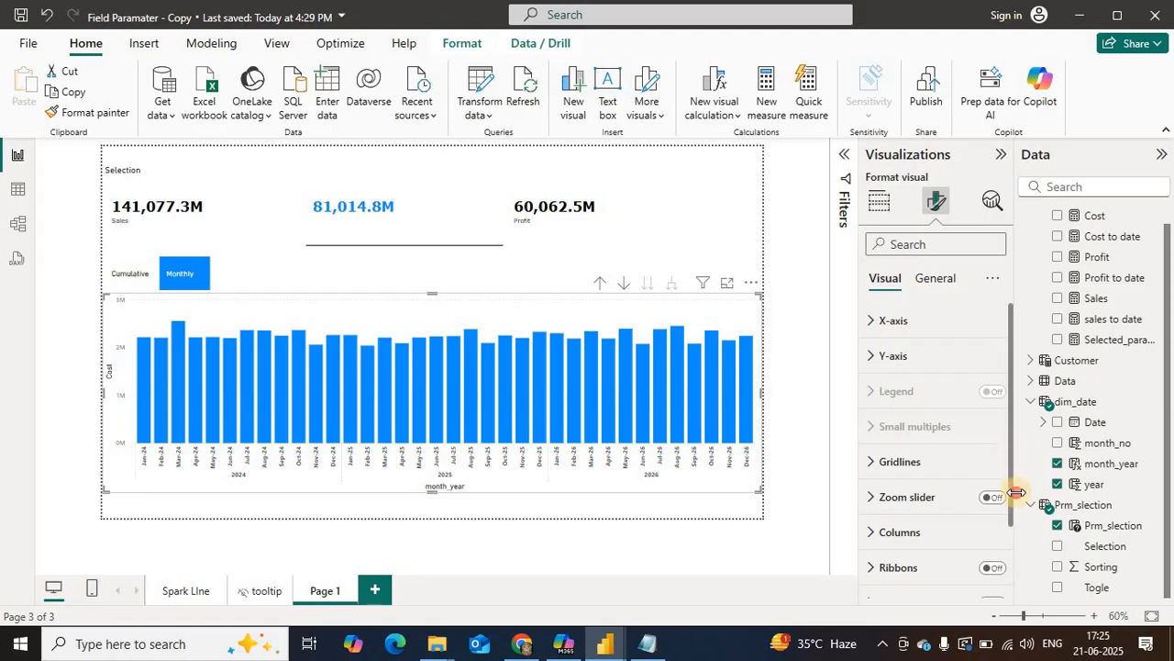
left_click_drag(1009, 485, 1007, 522)
left_click(993, 511)
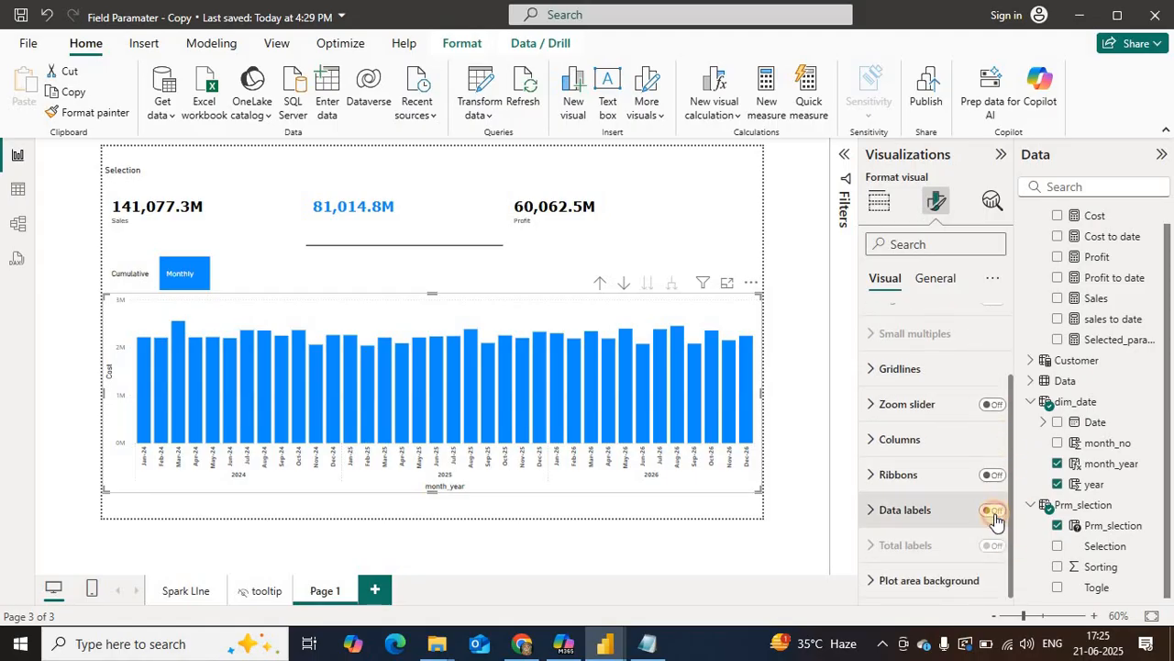
left_click(994, 511)
left_click(885, 447)
left_click(883, 441)
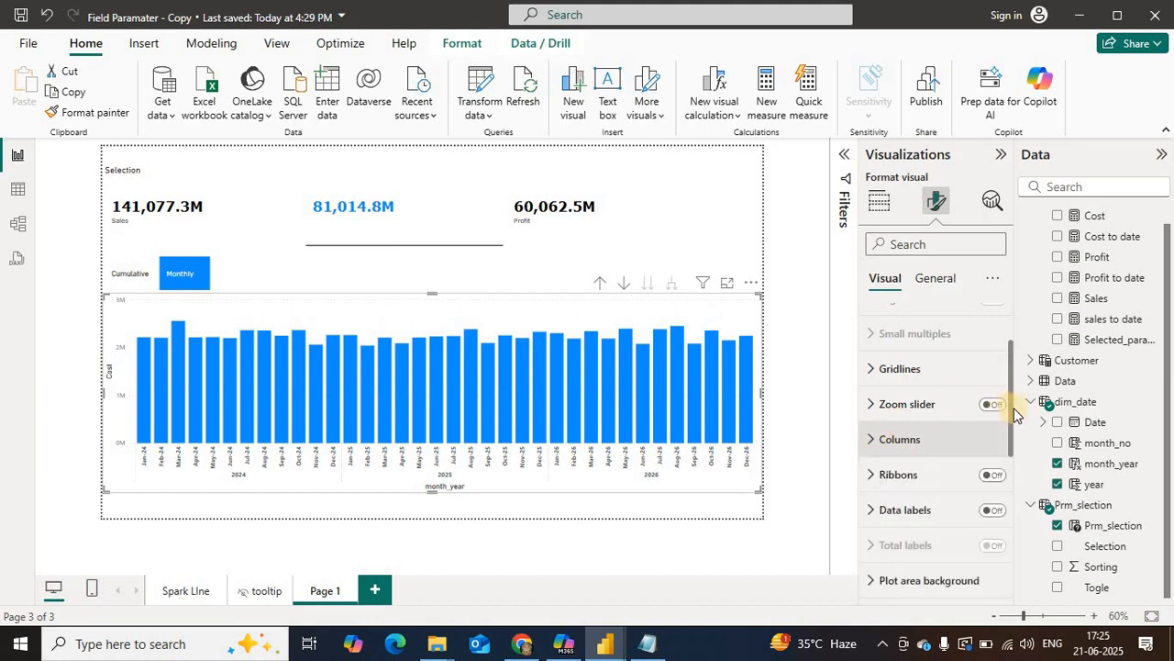
scroll(1011, 402, "up", 2)
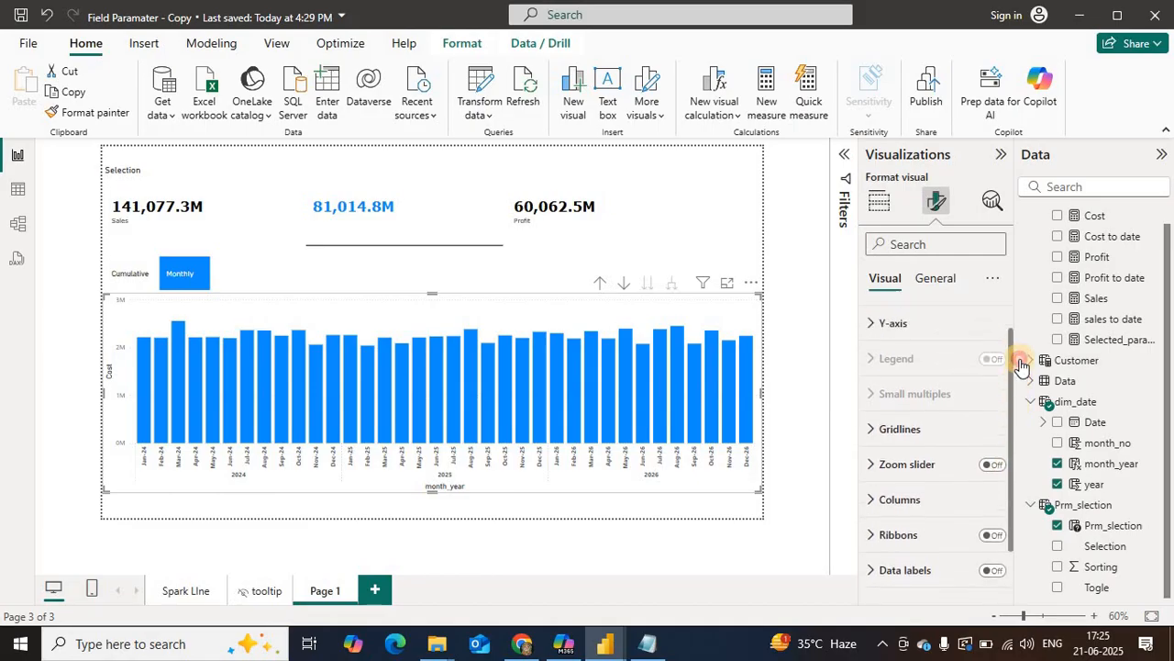
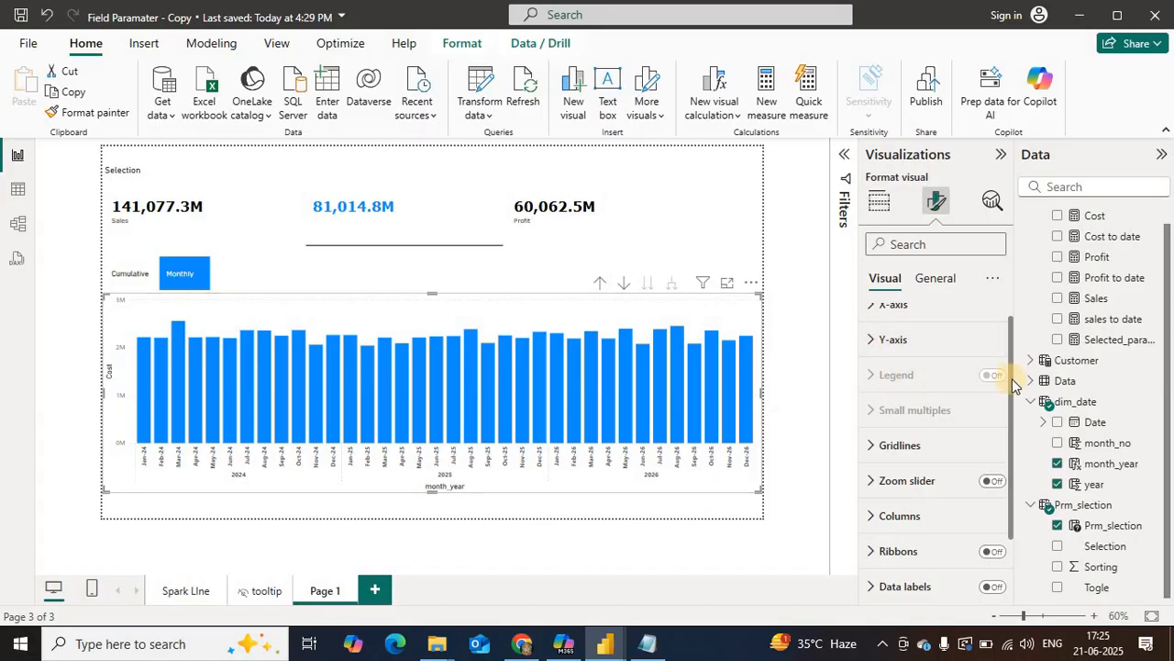
Step: Turn the column chart's title back on and clear its title text so it is blank
scroll(1016, 354, "up", 1)
left_click(938, 278)
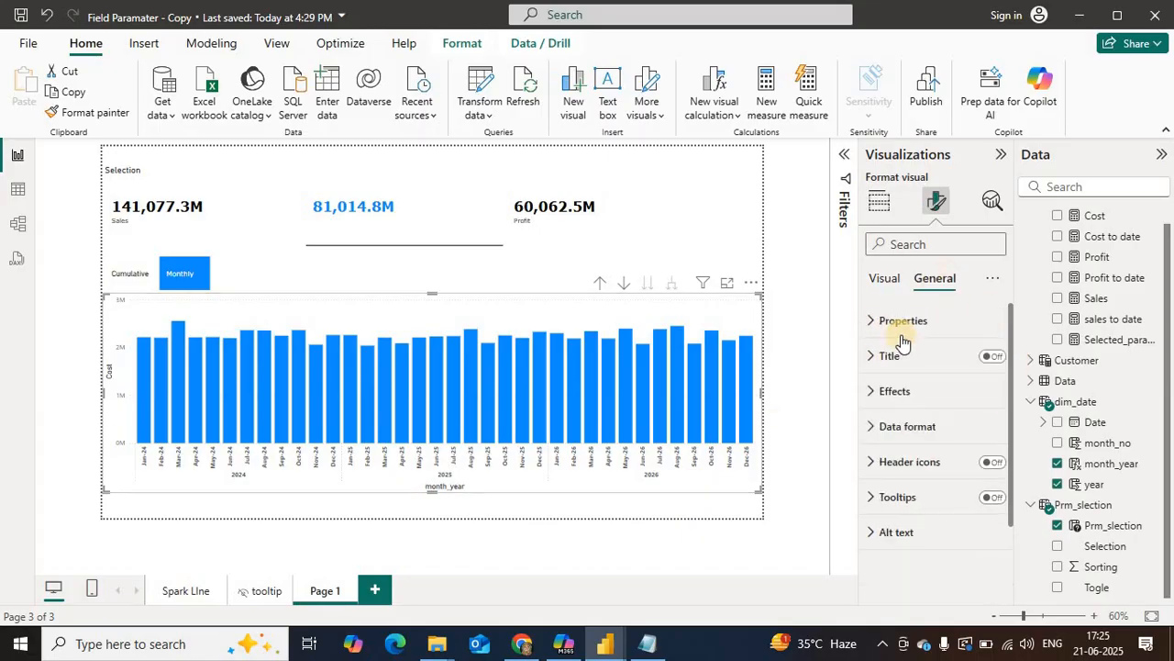
left_click(900, 395)
left_click(978, 433)
left_click(978, 433)
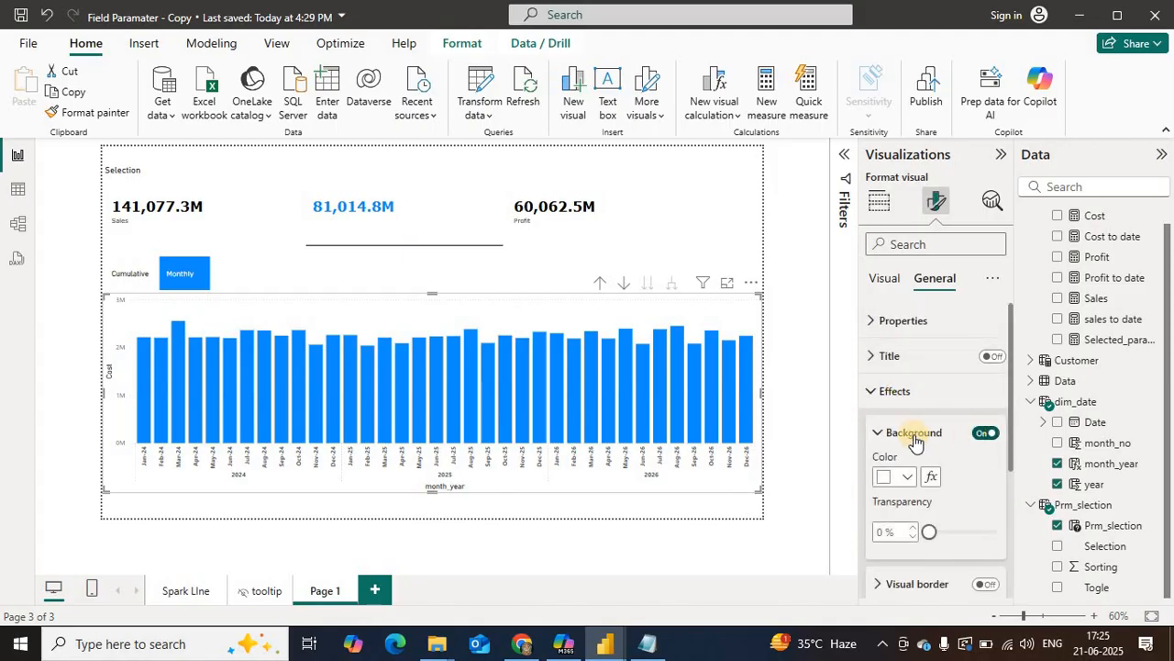
left_click(991, 356)
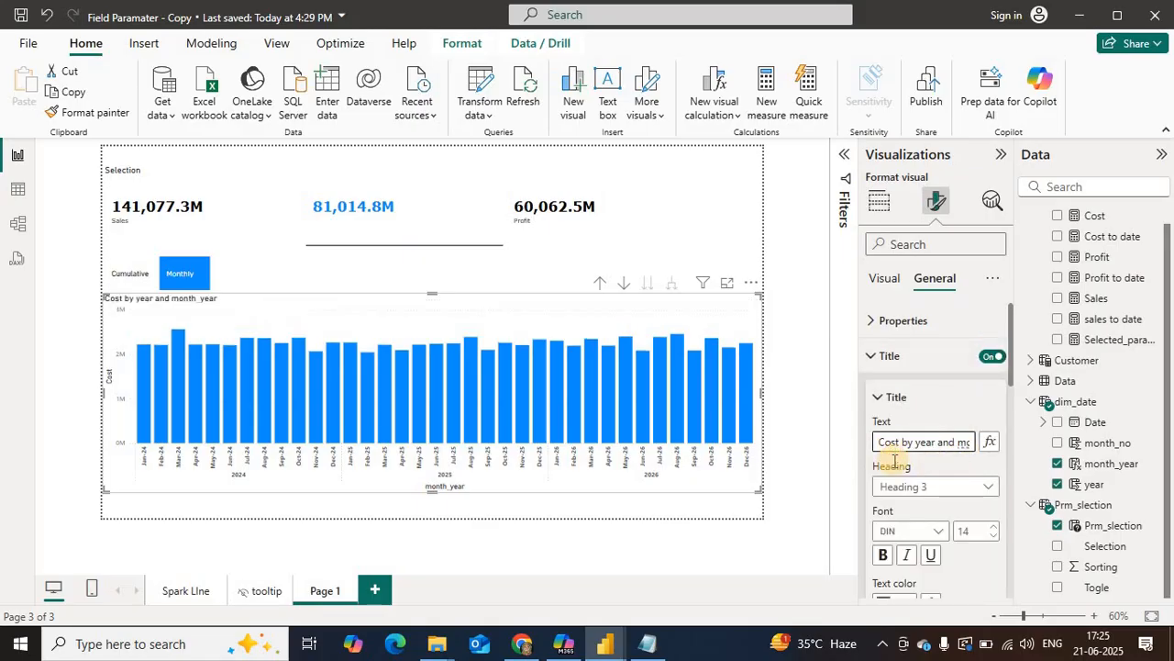
key("ctrl+a")
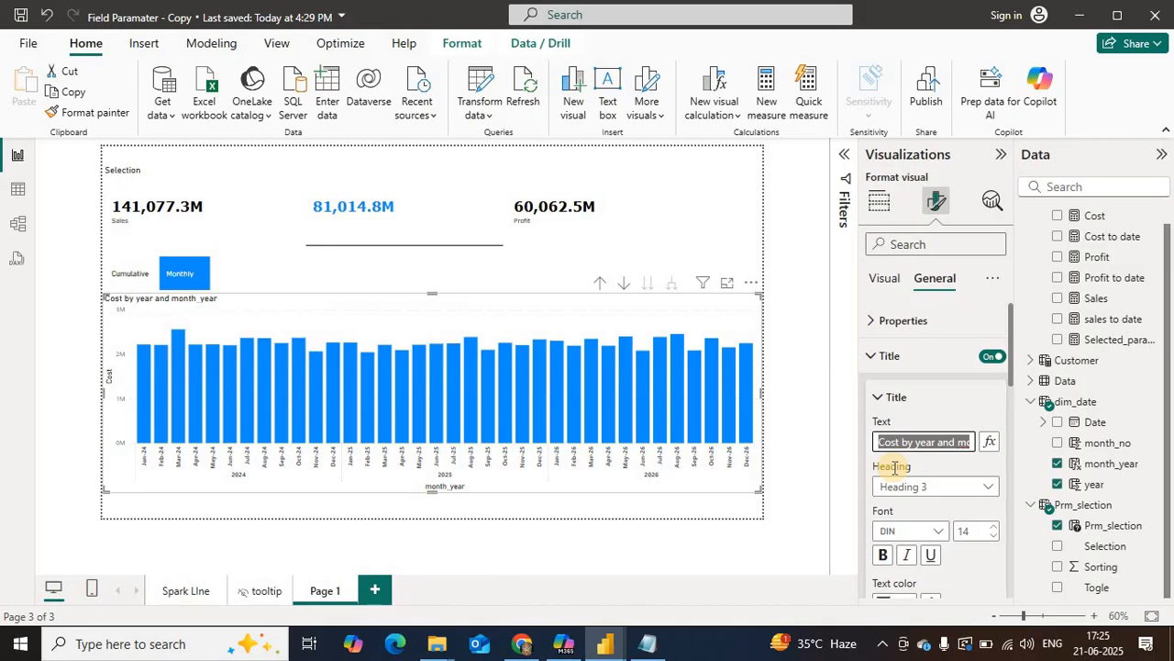
key("BackSpace")
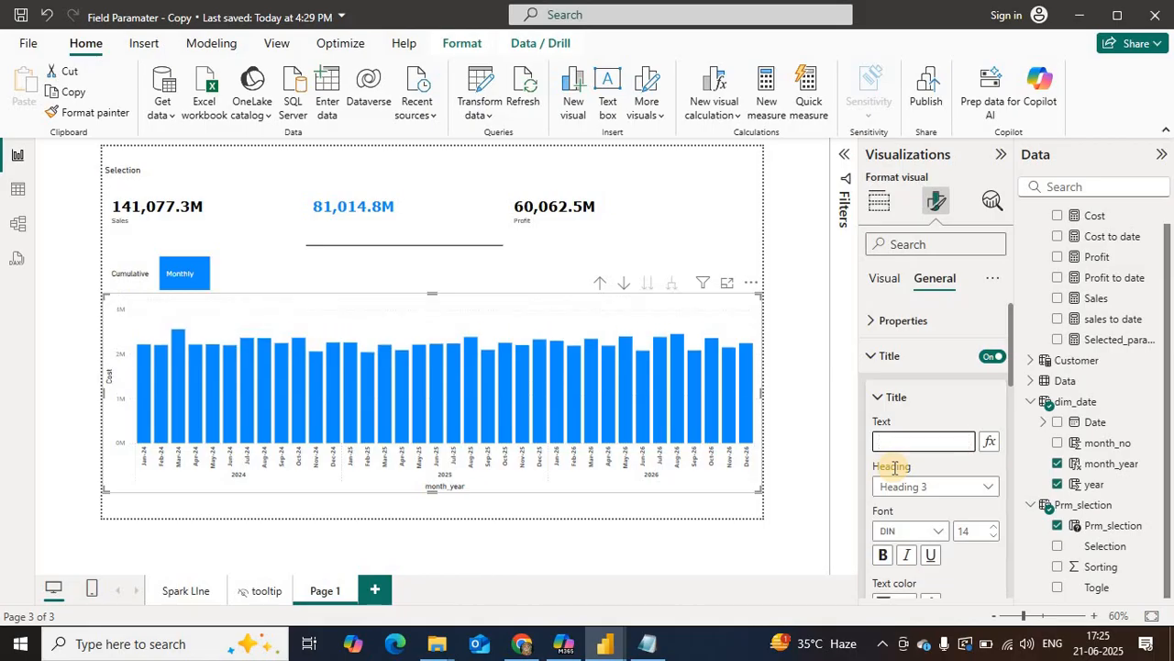
Step: Turn on the column chart's subtitle and clear its text to leave a blank header band
left_click(1012, 382)
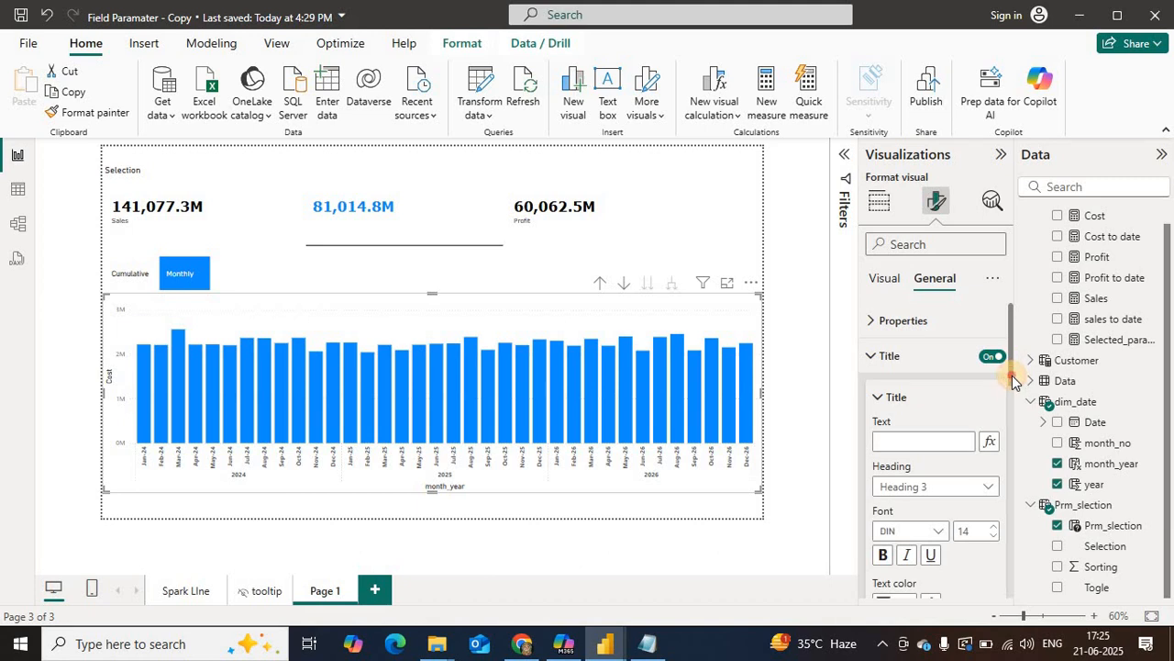
left_click_drag(1012, 388, 1007, 477)
left_click(984, 429)
left_click(899, 429)
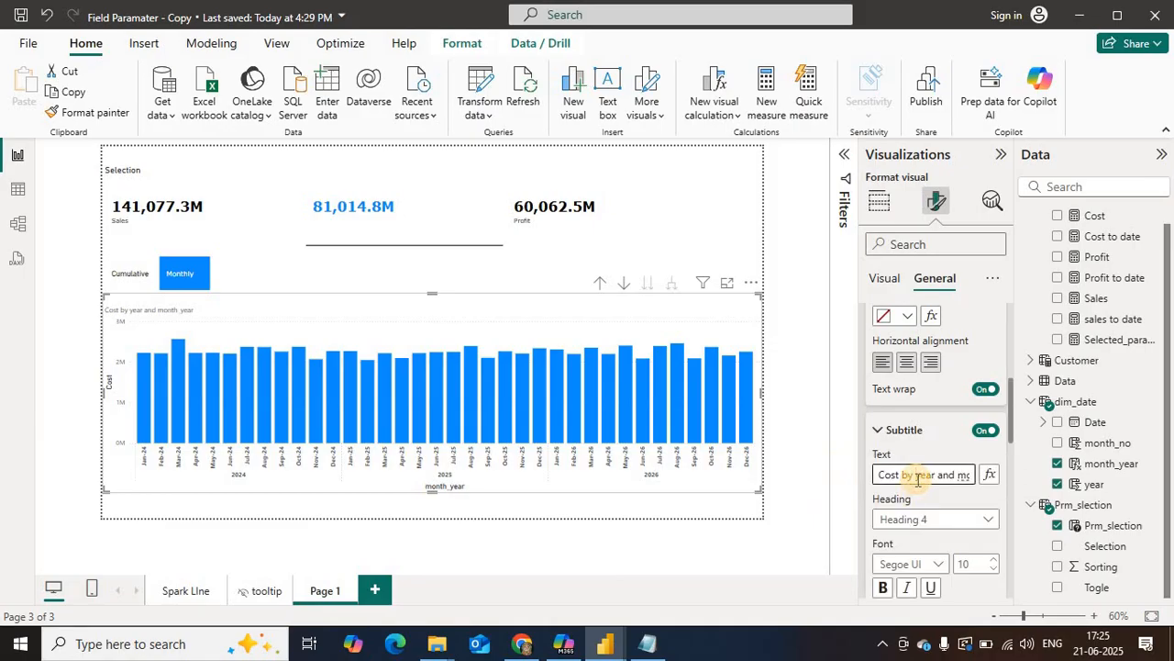
left_click(917, 477)
key("BackSpace")
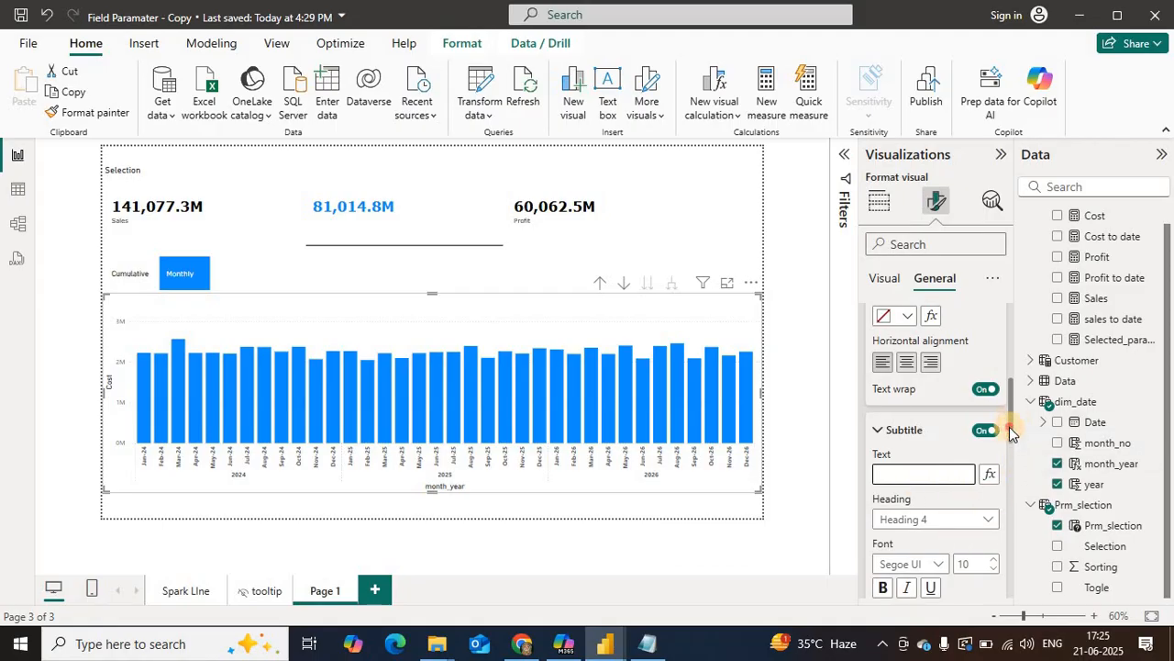
Step: Turn on the divider line beneath the column chart's blank title and subtitle
scroll(1009, 427, "down", 4)
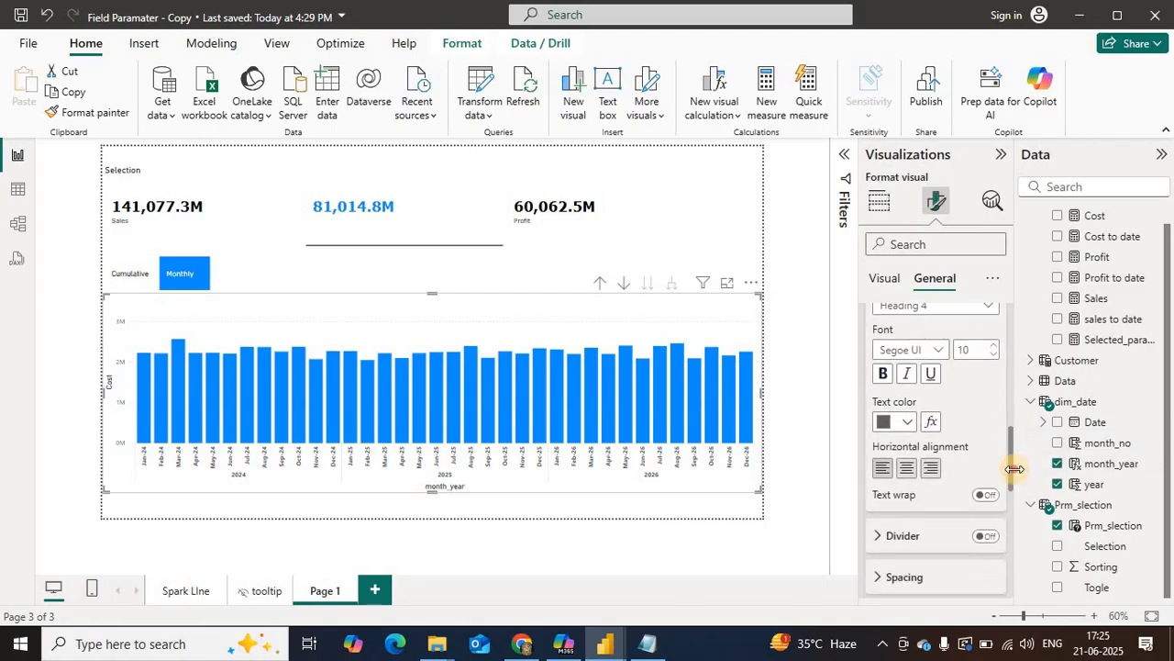
scroll(1010, 473, "down", 2)
left_click(985, 506)
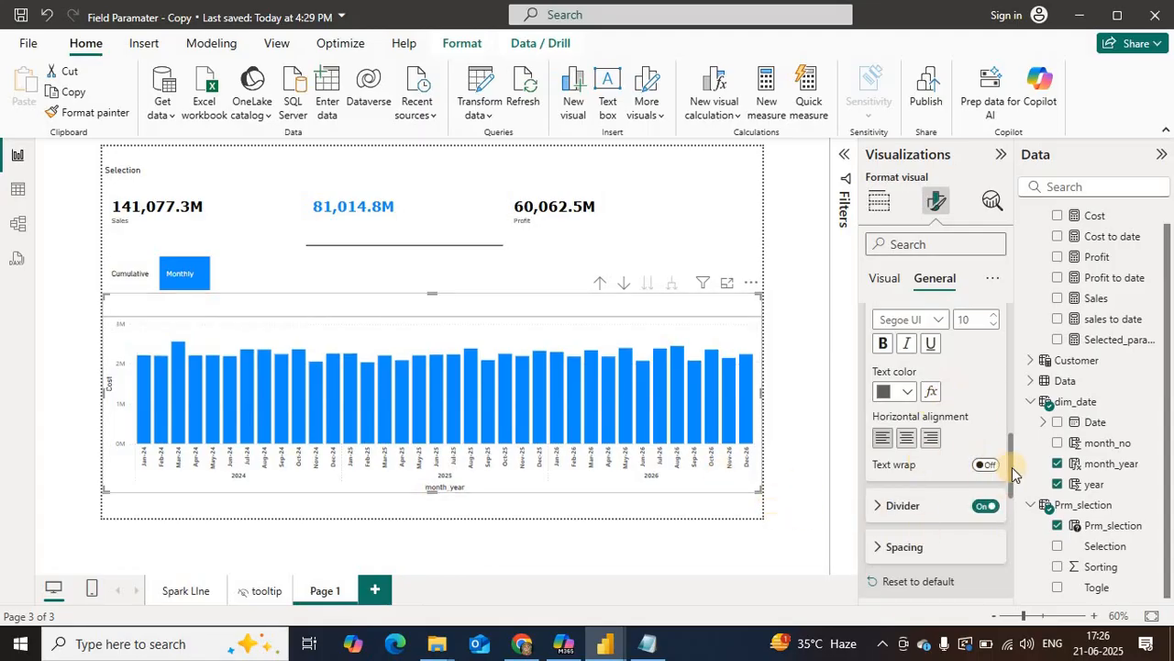
scroll(1012, 462, "up", 1)
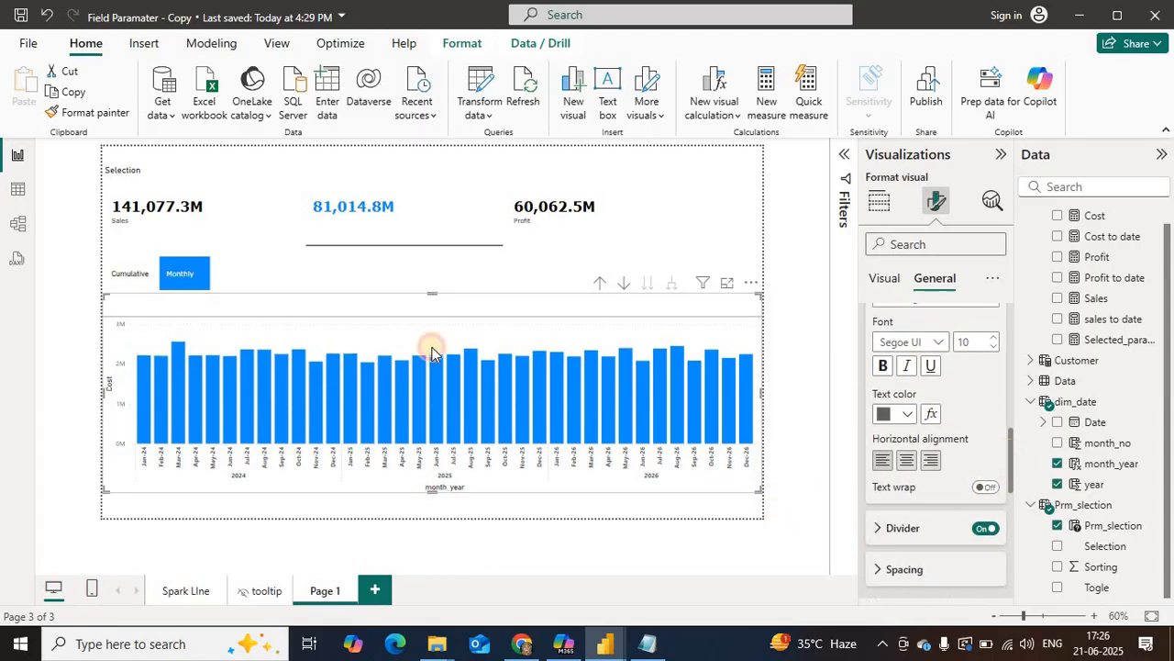
Step: Make the Togle slicer shallower and slightly wider, and place it in the column chart's blank header band above the divider
left_click(175, 276)
left_click(255, 277)
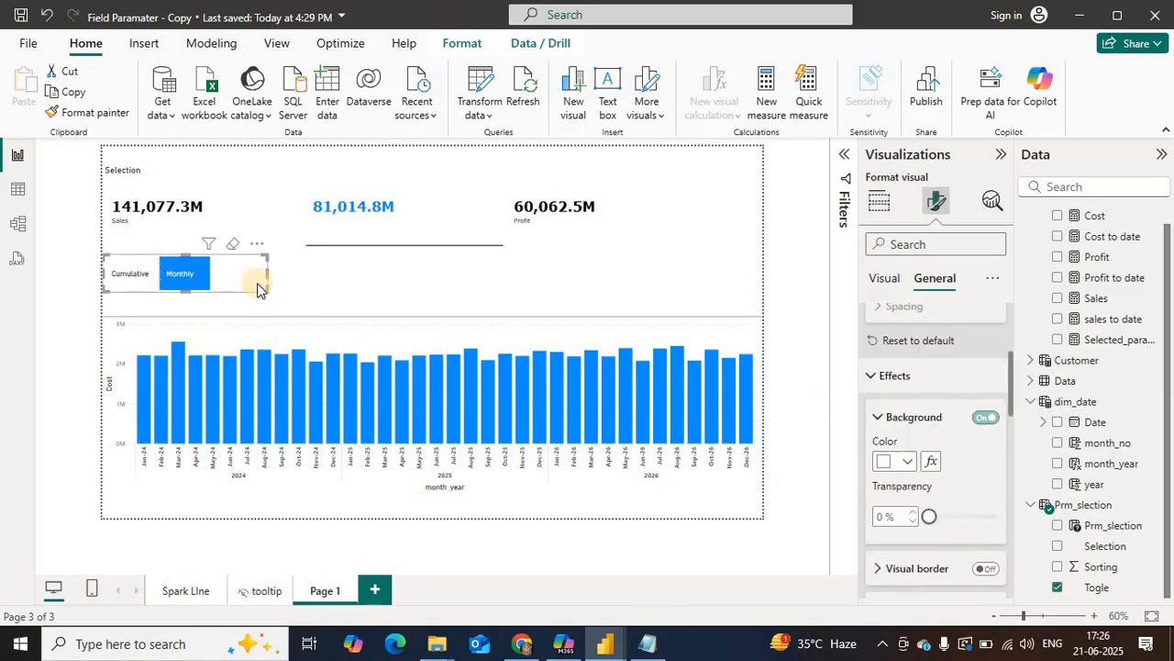
left_click_drag(243, 282, 288, 275)
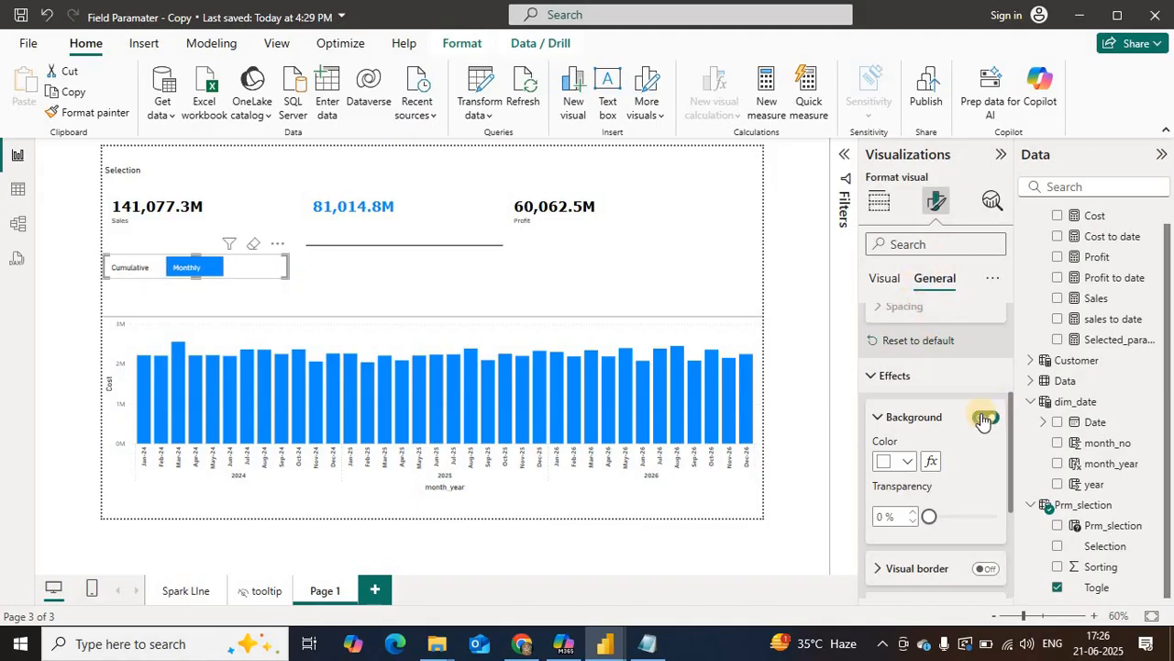
left_click(189, 265)
left_click_drag(189, 265, 165, 303)
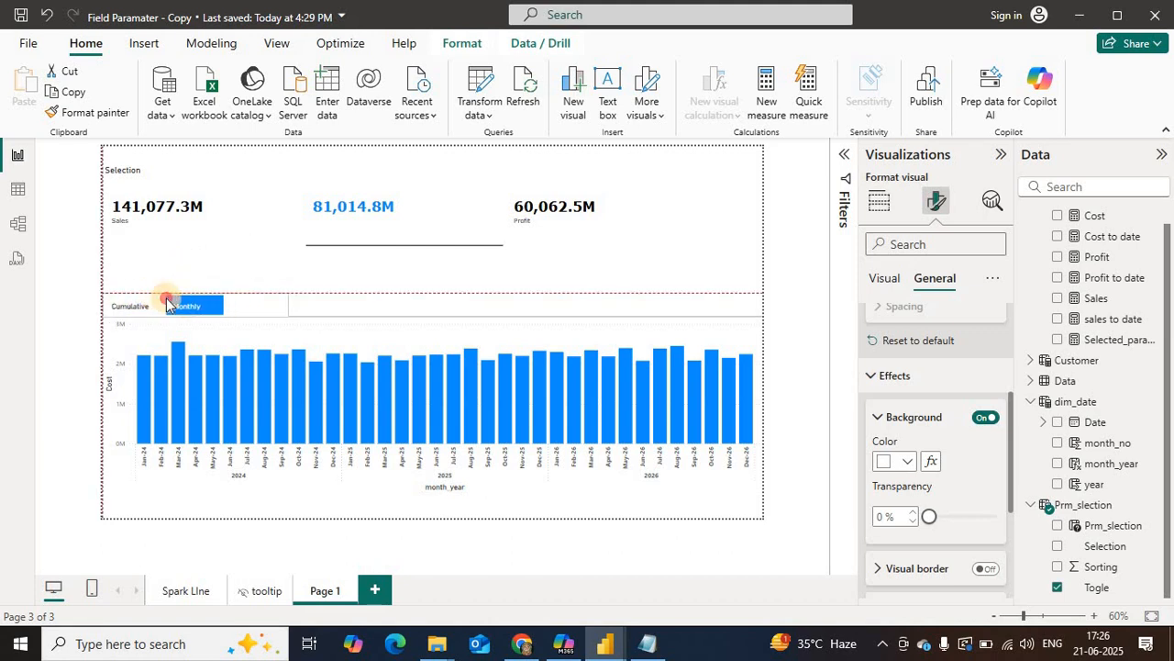
Step: Try grouping the Togle slicer with the column chart, and undo the attempt
left_click(382, 314)
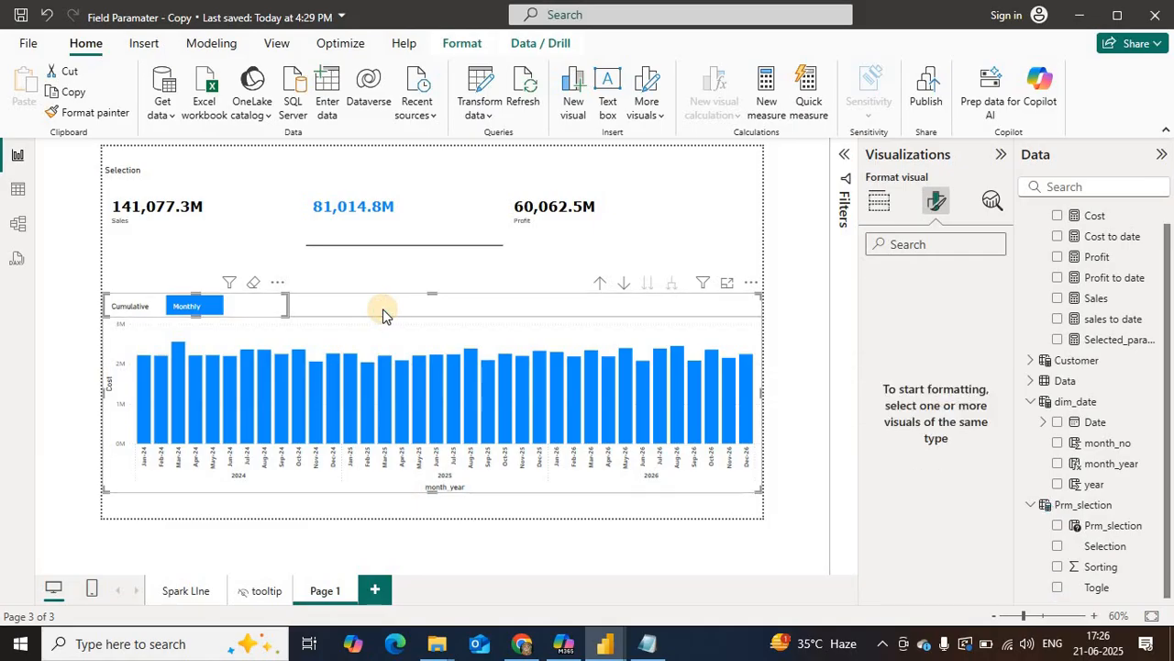
right_click(382, 312)
mouse_move(514, 383)
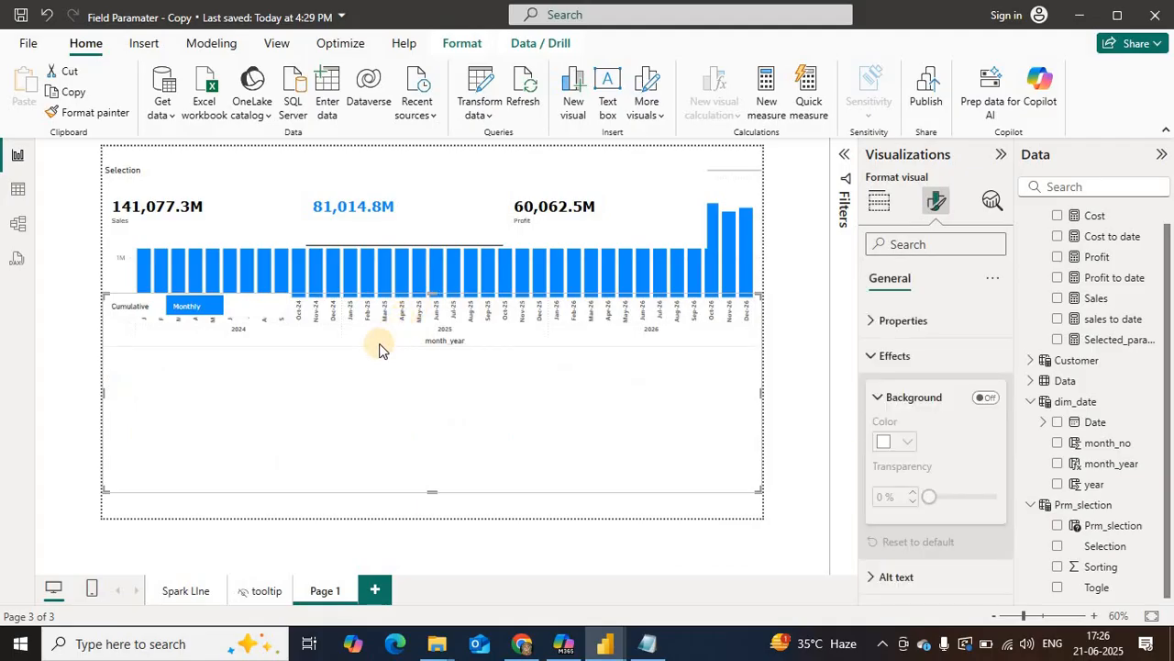
key("ctrl+z")
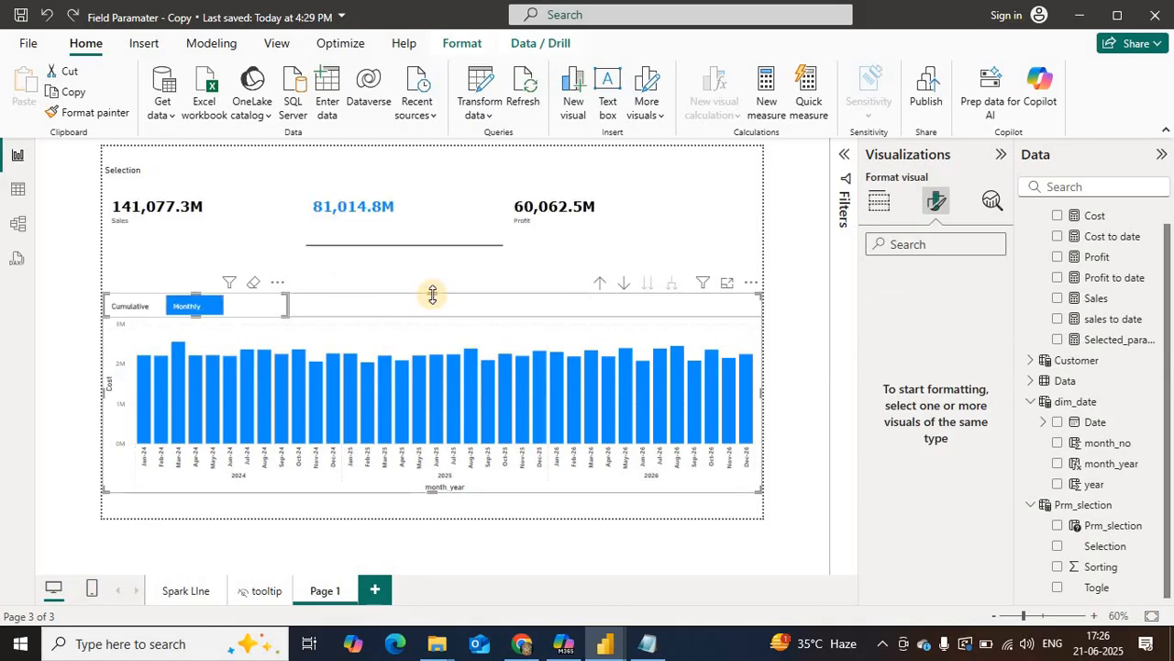
Step: Raise the column chart's top edge and shorten the Selection slicer from below
left_click(427, 263)
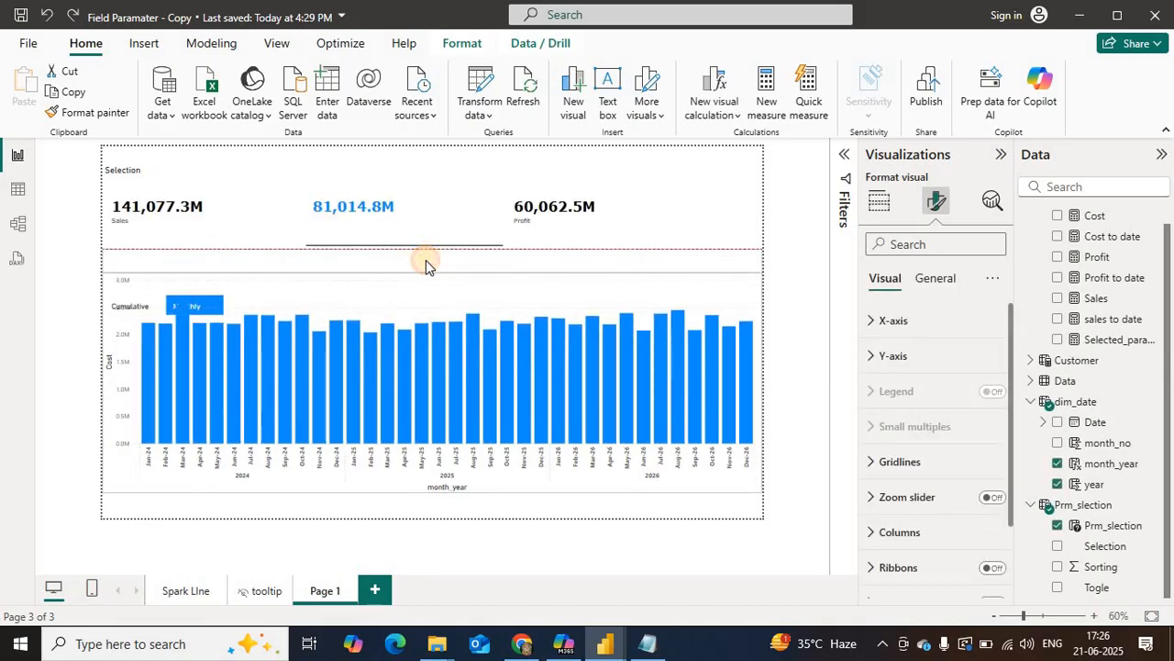
left_click(393, 235)
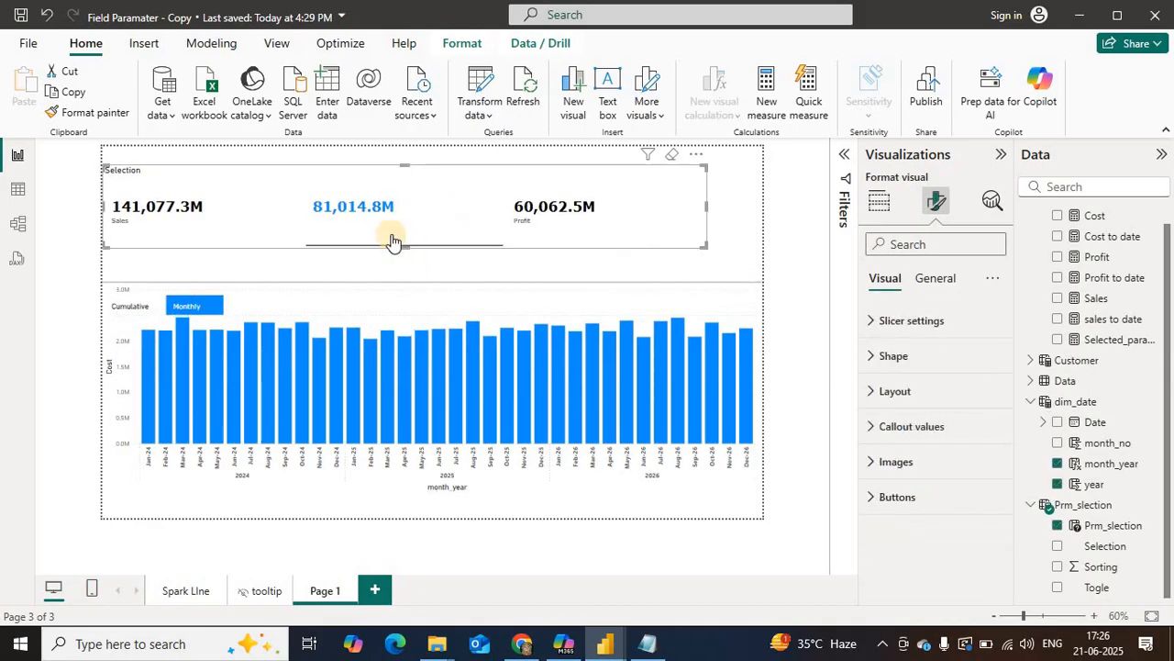
left_click_drag(404, 245, 401, 219)
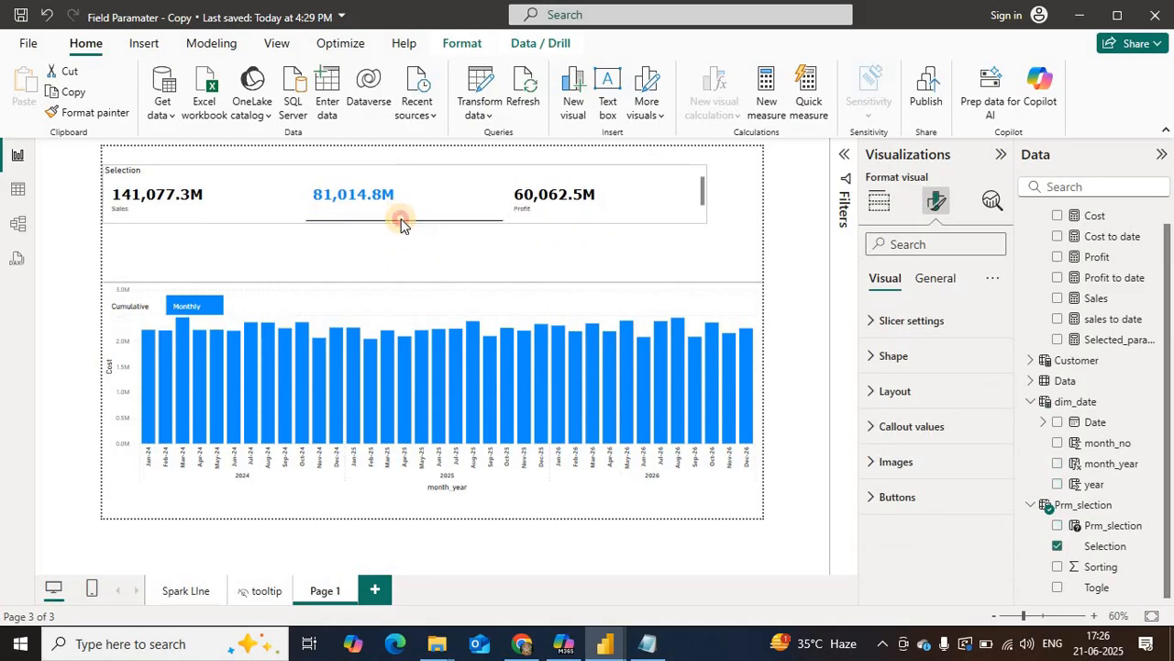
Step: Turn off the Selection slicer's title and resize it to a shallower band spanning nearly the full page width
left_click(935, 278)
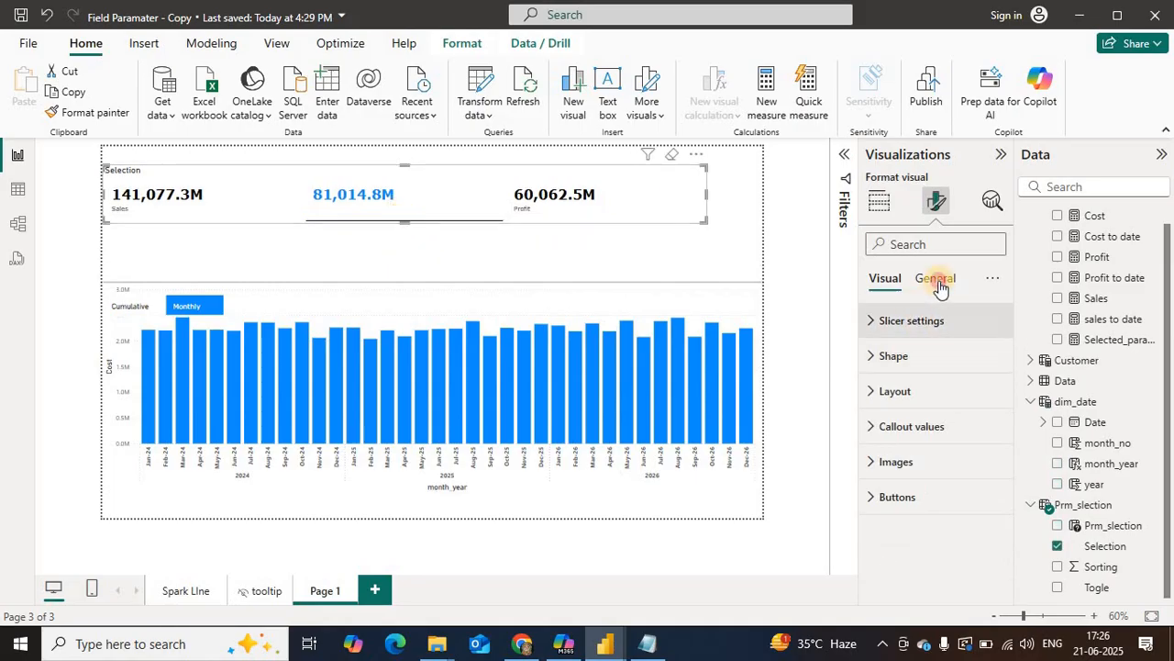
left_click(988, 357)
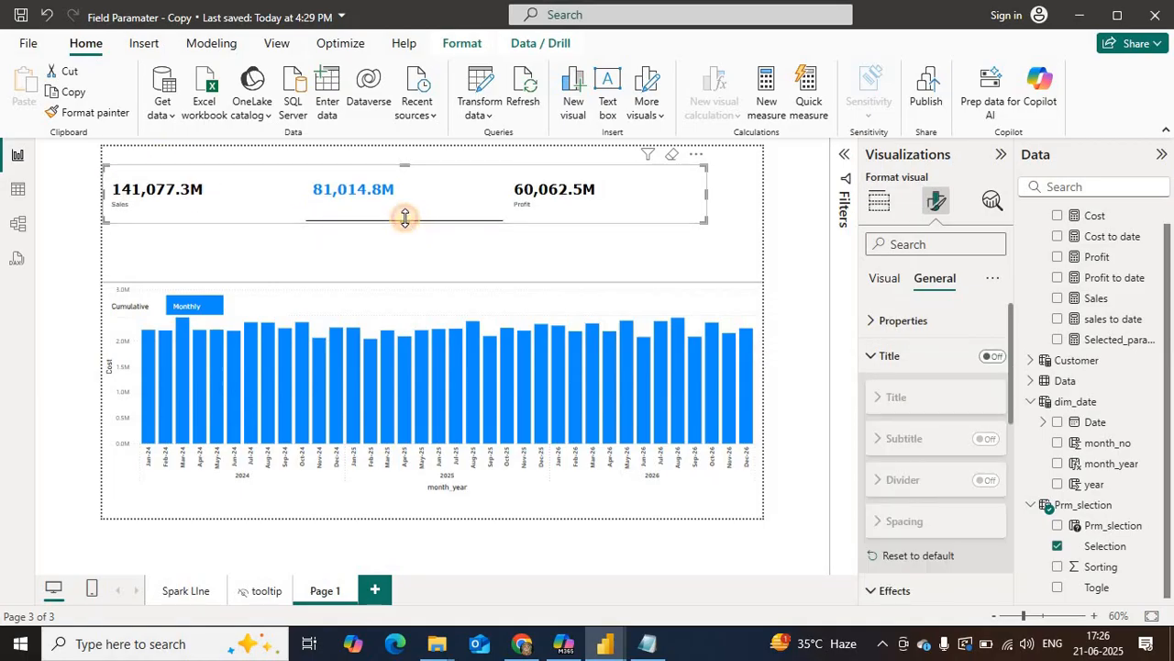
left_click_drag(404, 220, 405, 217)
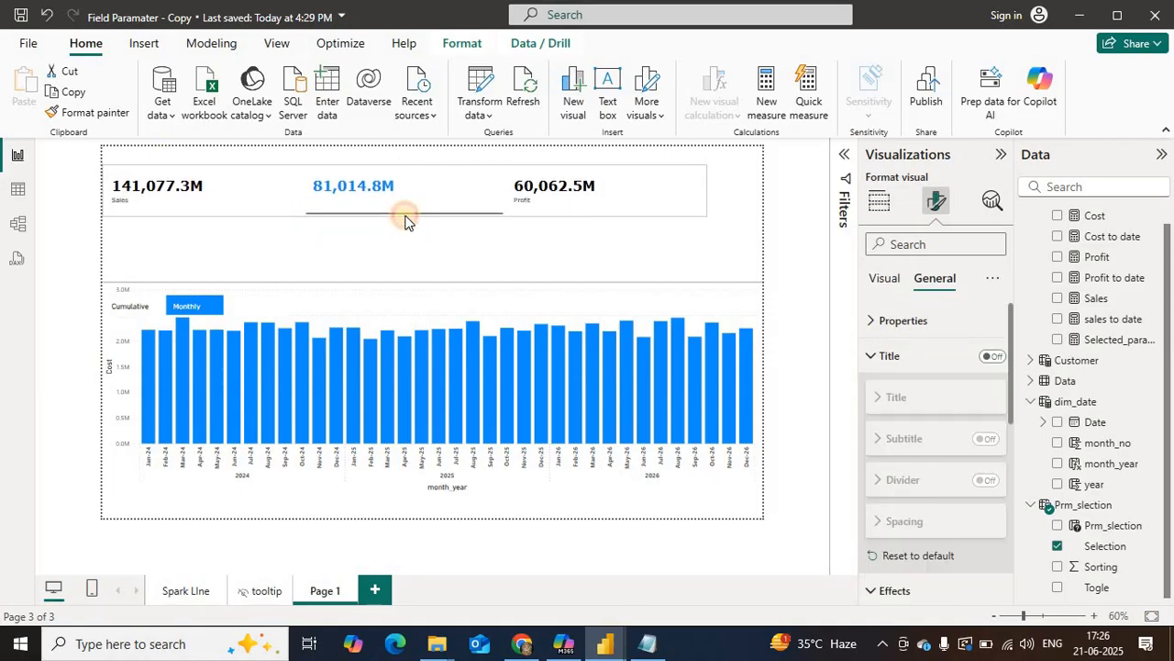
left_click_drag(707, 186, 750, 187)
left_click_drag(604, 193, 613, 189)
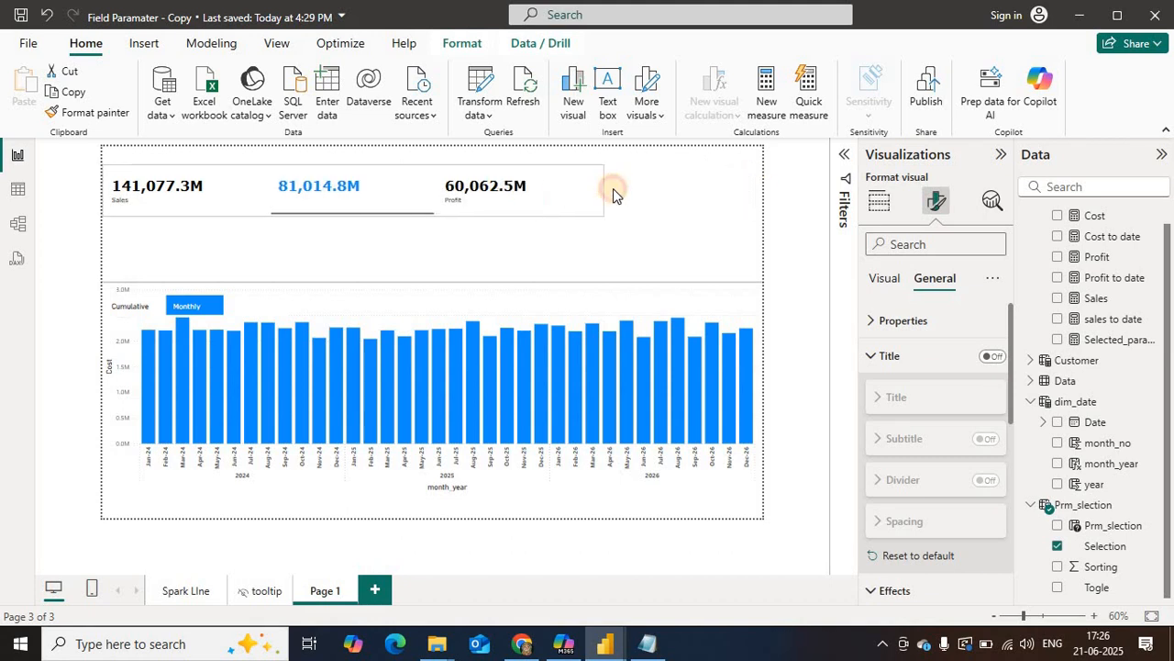
left_click_drag(755, 190, 758, 187)
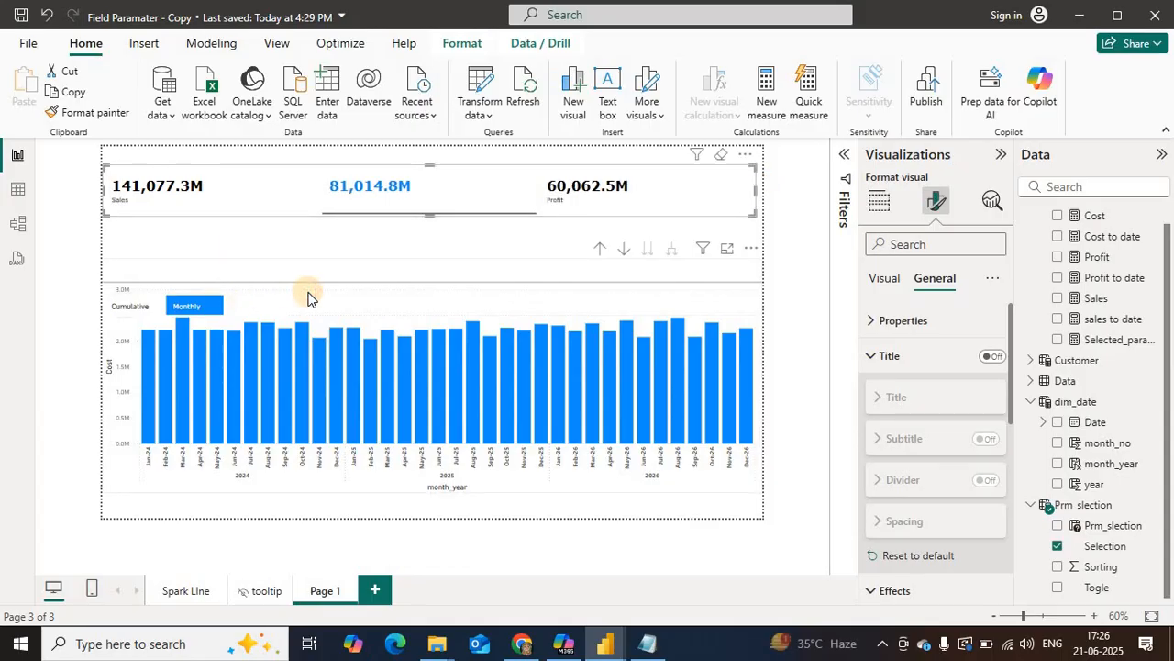
Step: Extend the column chart up to just below the Selection slicer and move the Togle slicer up to the start of its header band
left_click_drag(432, 259, 429, 224)
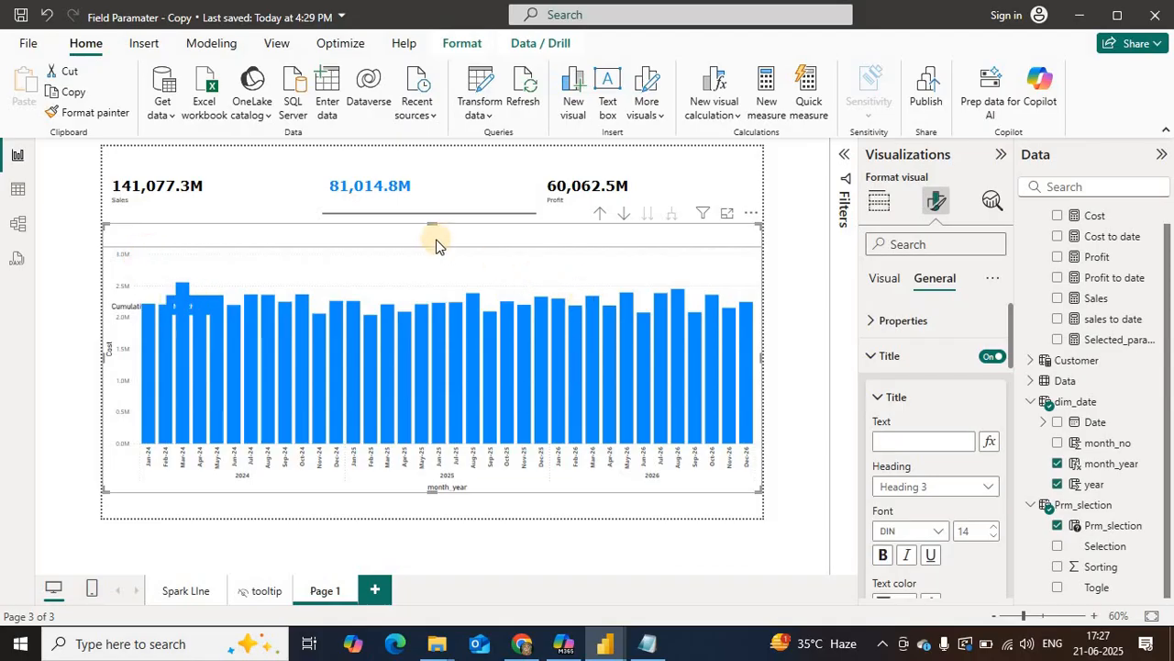
left_click_drag(427, 221, 420, 337)
left_click(243, 302)
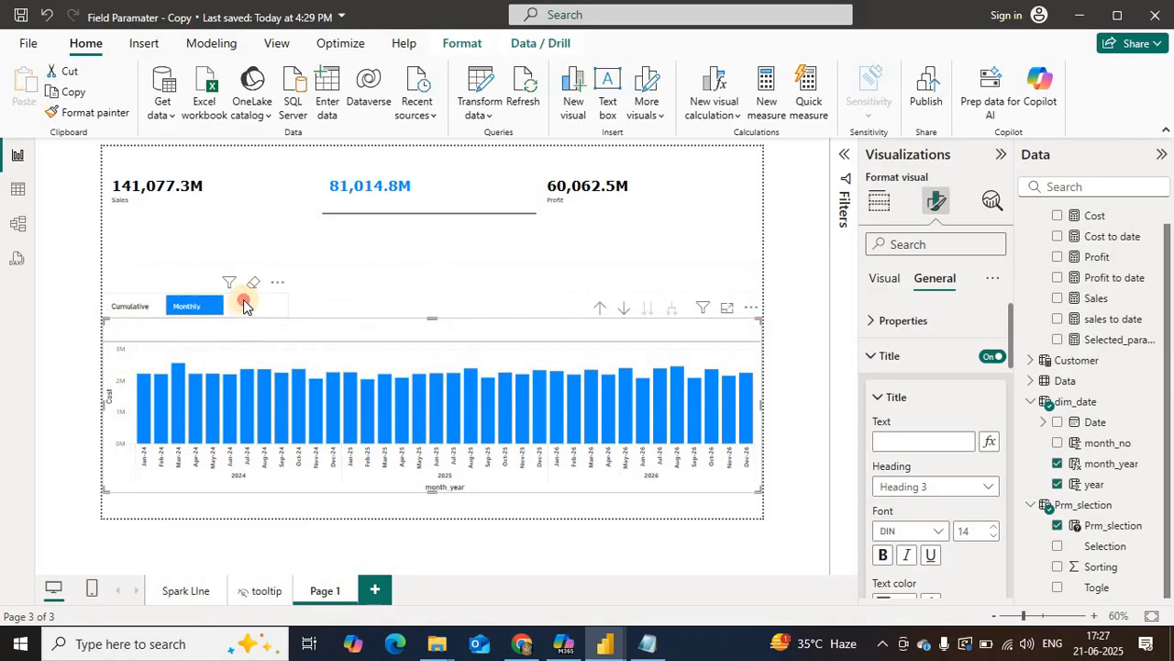
left_click_drag(363, 238, 363, 231)
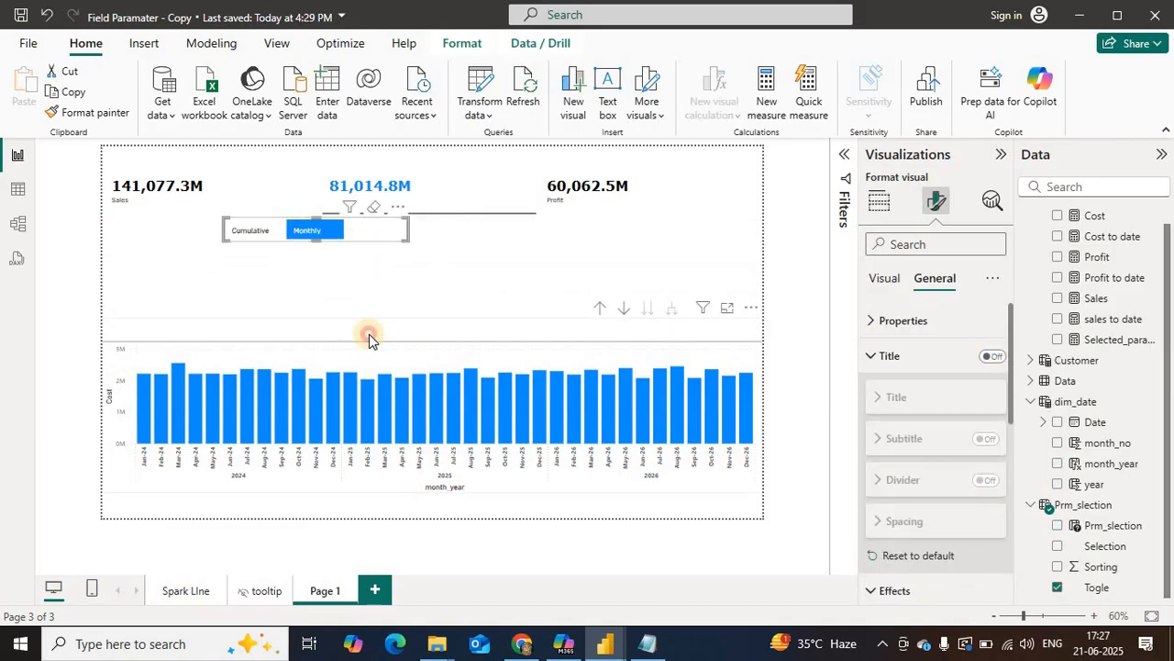
left_click(369, 337)
left_click_drag(432, 317, 413, 230)
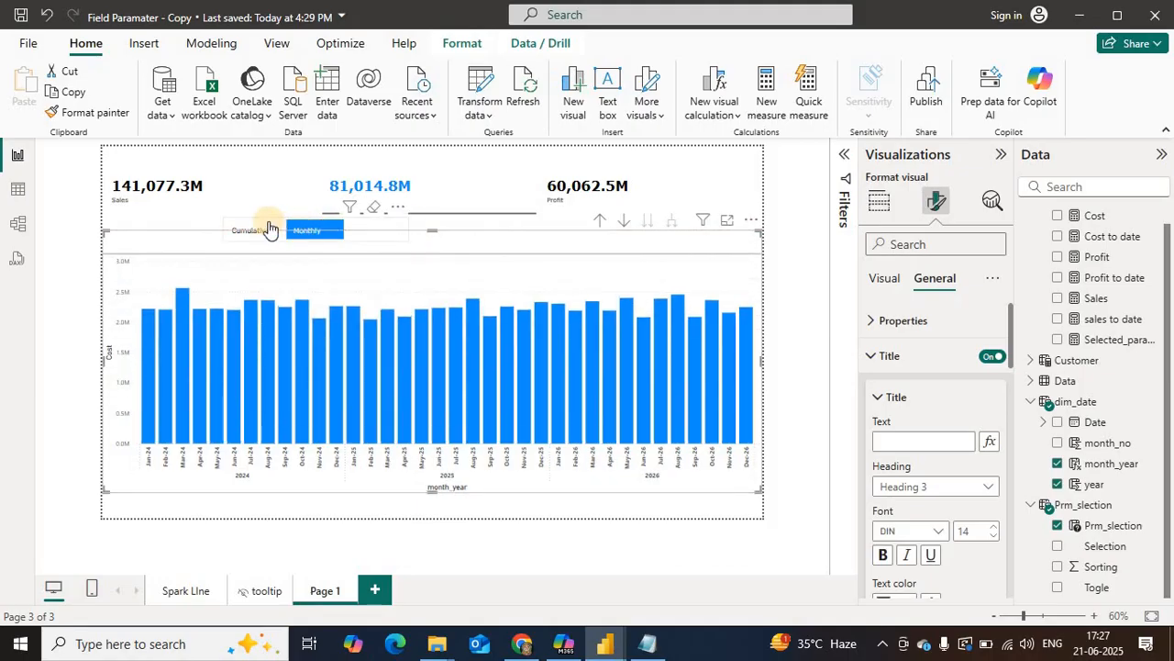
left_click_drag(269, 228, 148, 241)
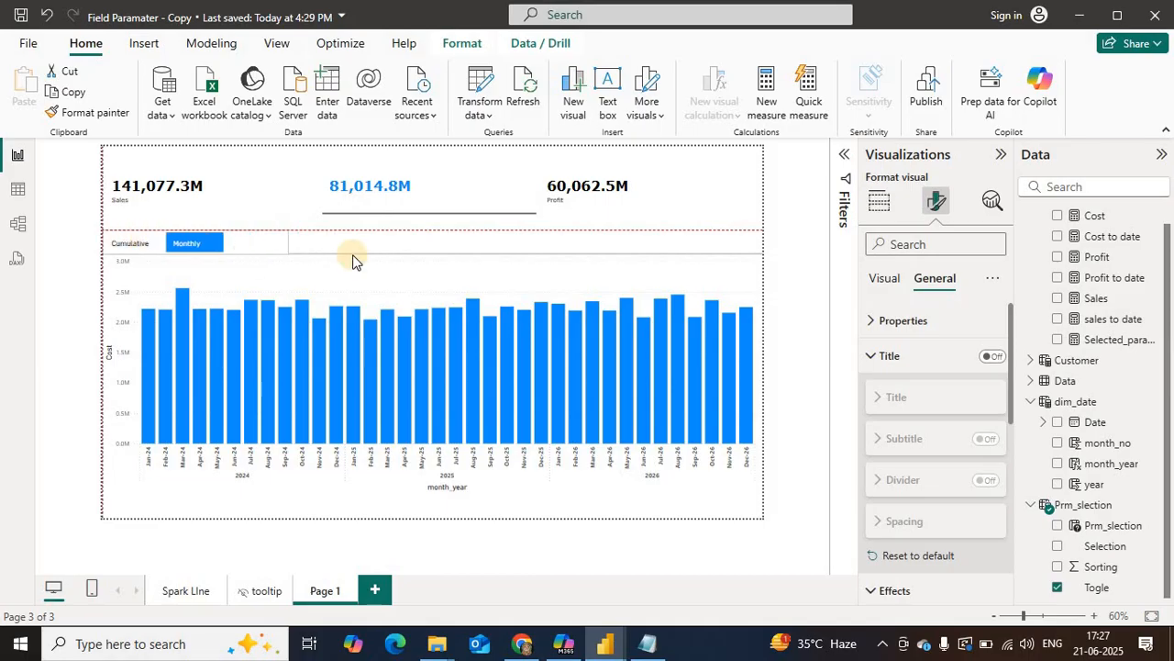
left_click(356, 260)
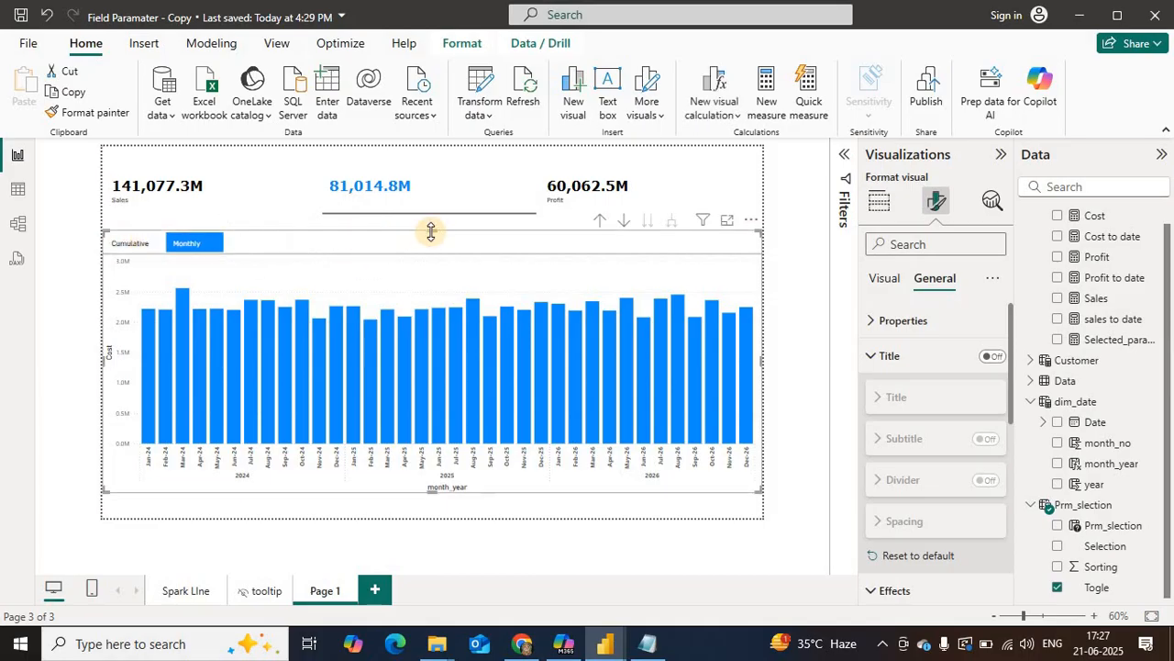
left_click_drag(431, 231, 431, 218)
Step: Fit the Togle slicer into the header band above the chart's divider, and switch the chart to cumulative Sales with both slicers
left_click(195, 244)
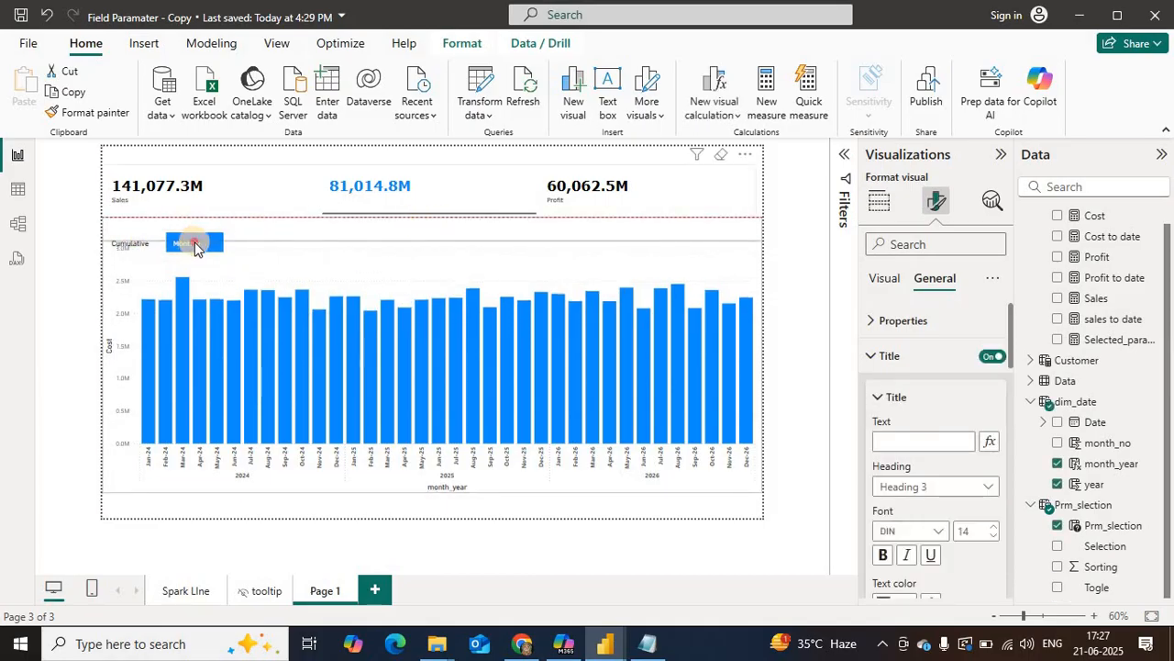
left_click(231, 204)
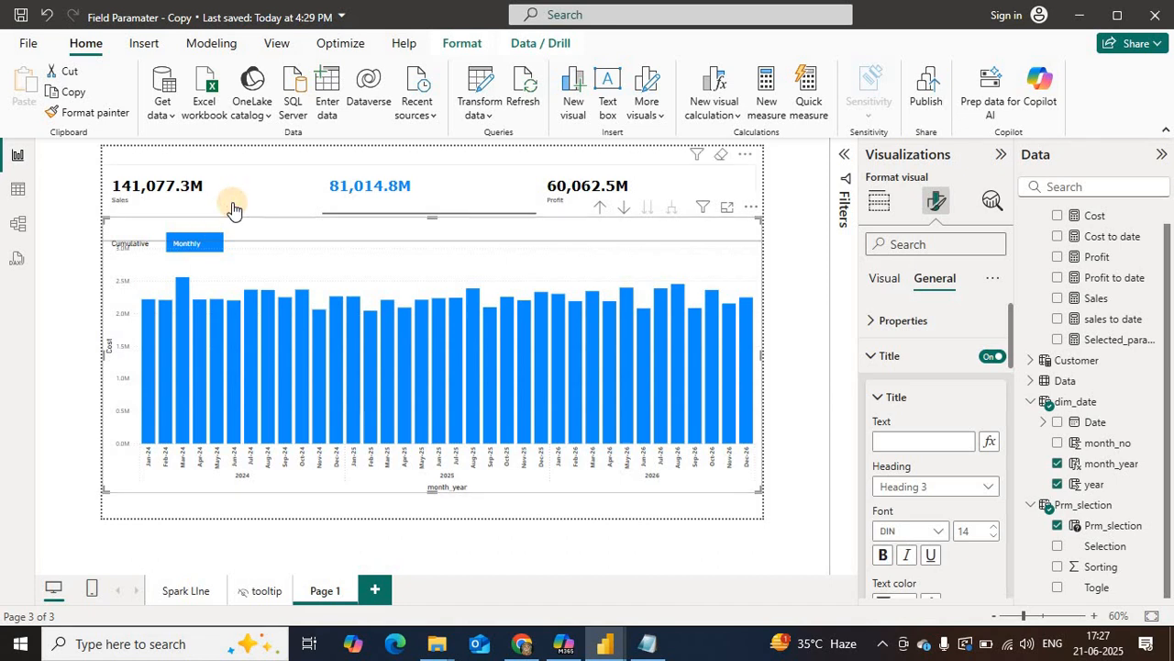
left_click_drag(430, 214, 429, 214)
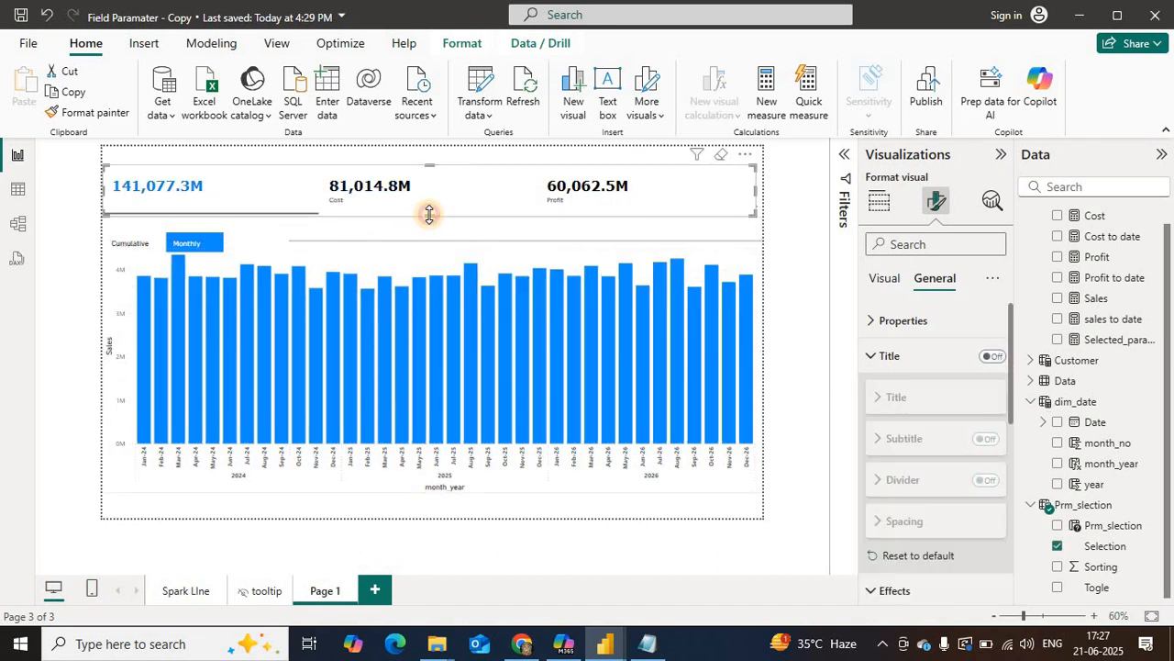
left_click(126, 245)
left_click(127, 243)
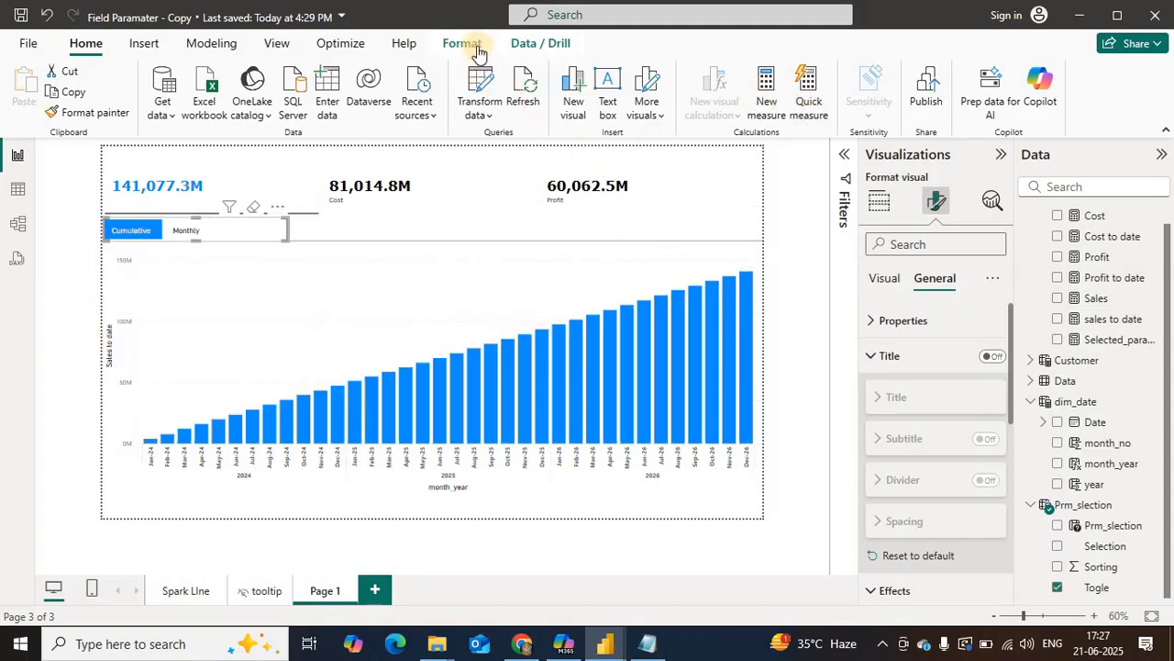
left_click(458, 43)
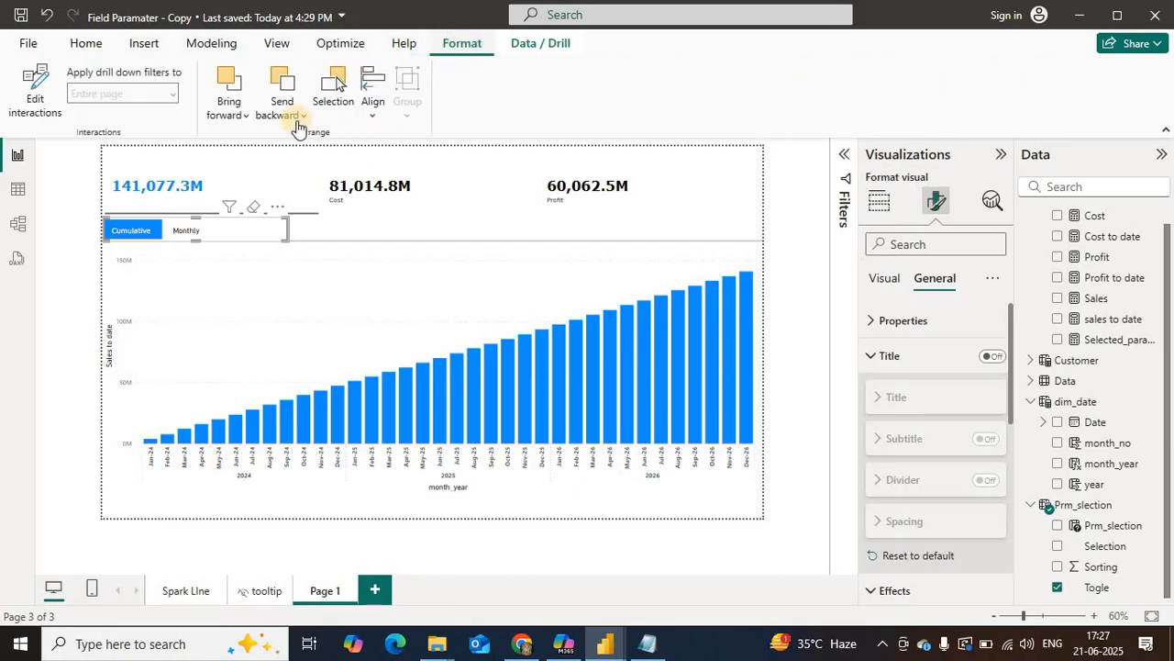
left_click(224, 107)
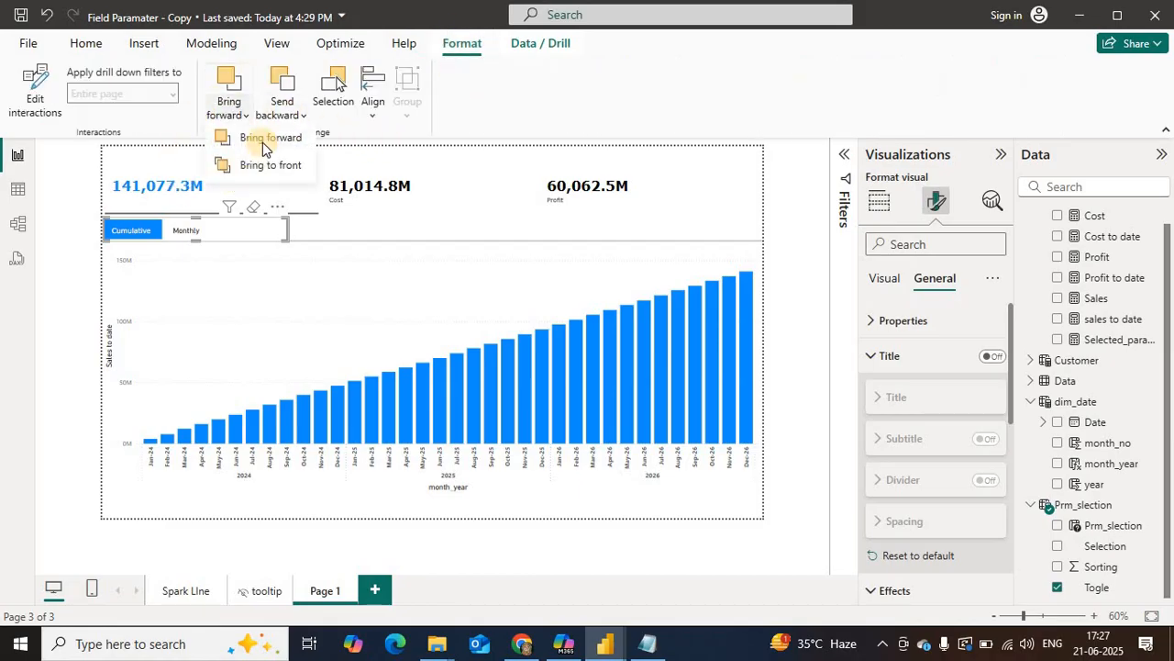
key("Escape")
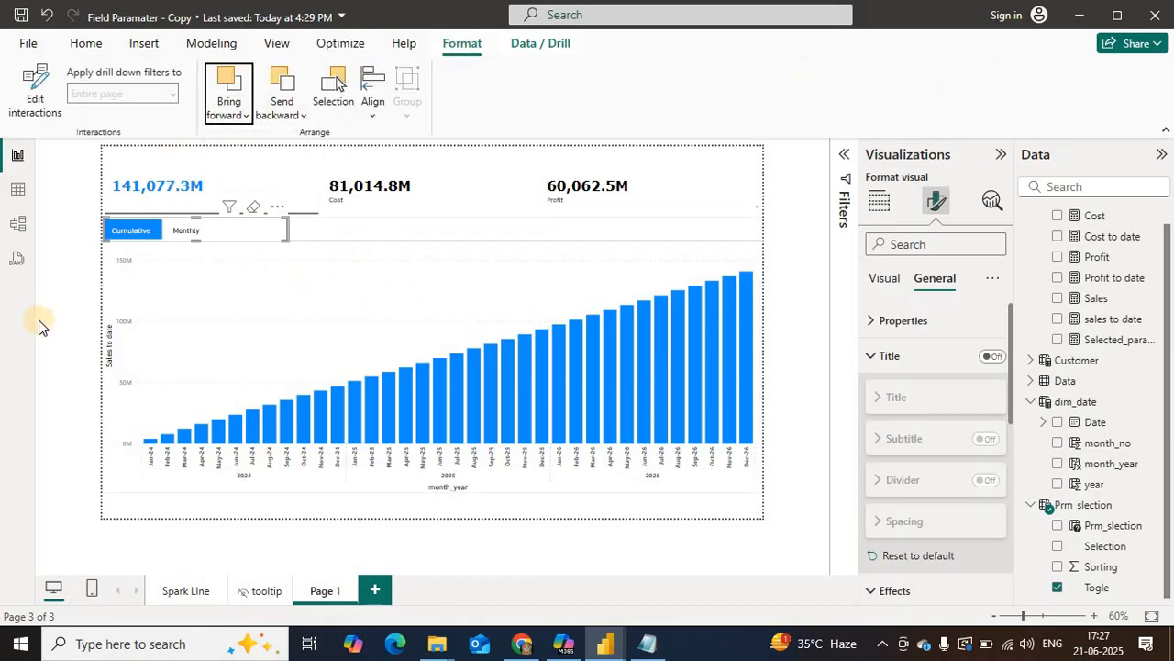
left_click(91, 528)
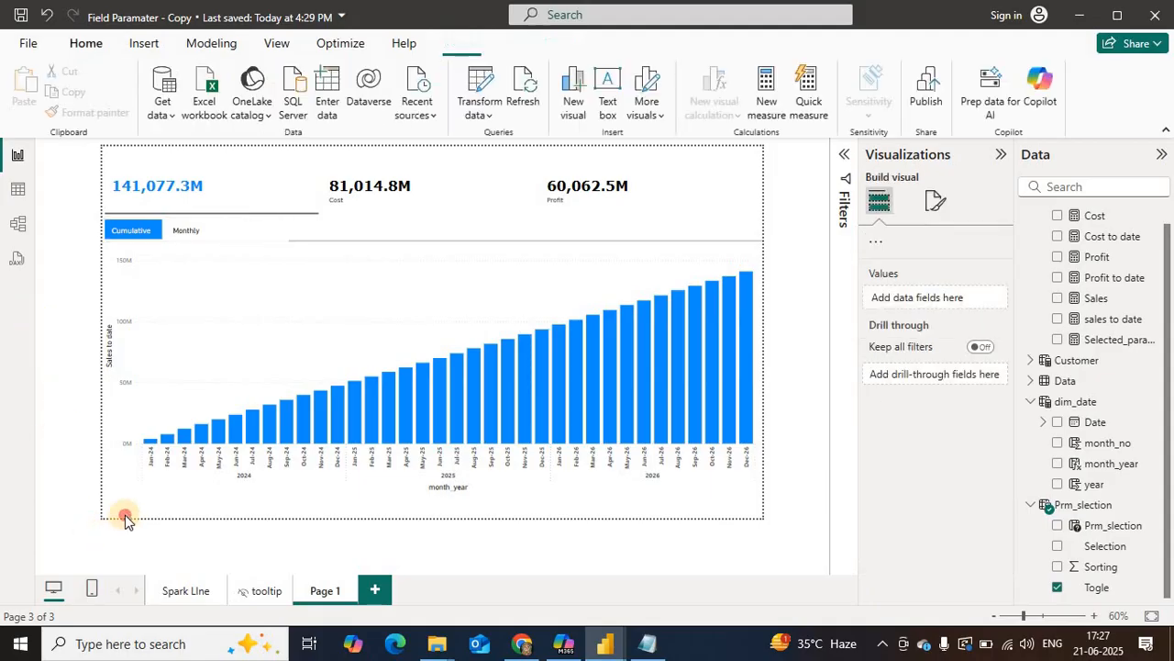
Step: Nudge the Togle slicer up slightly within the column chart's header band
left_click(285, 237)
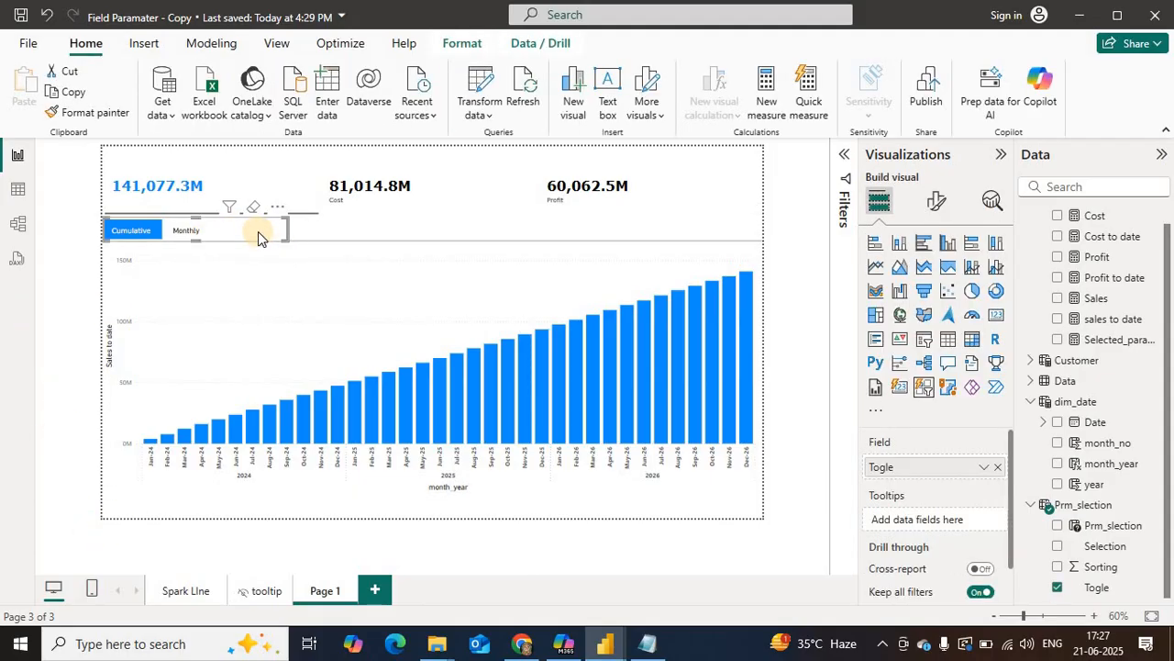
key("Up")
key("Up")
left_click(324, 232)
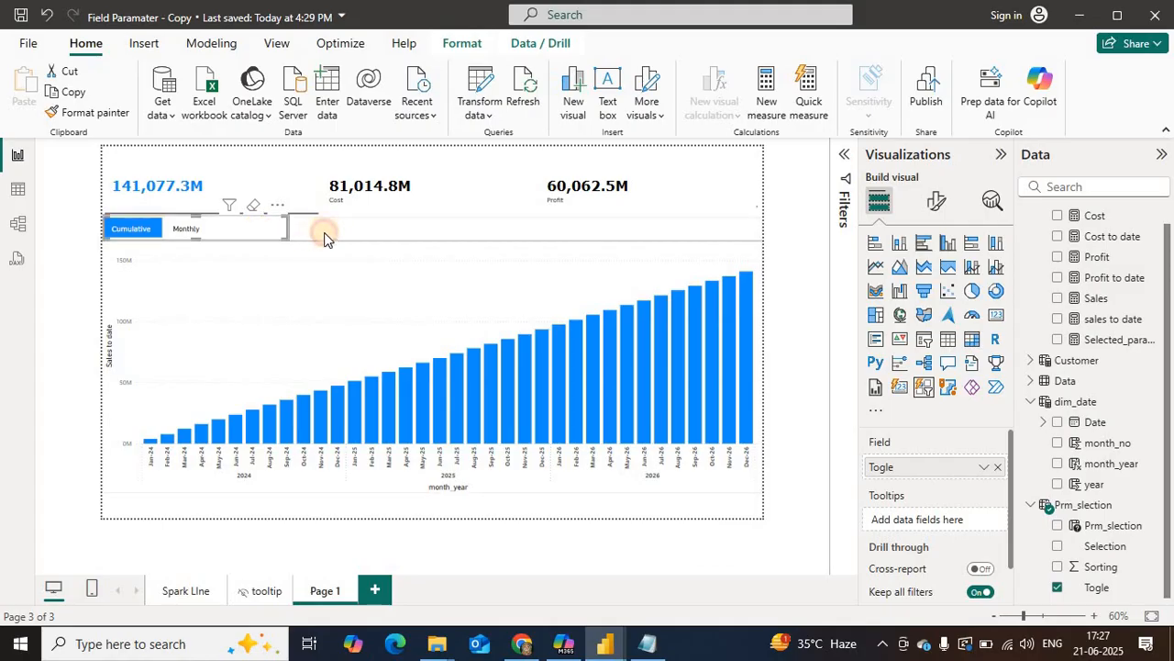
left_click(333, 237)
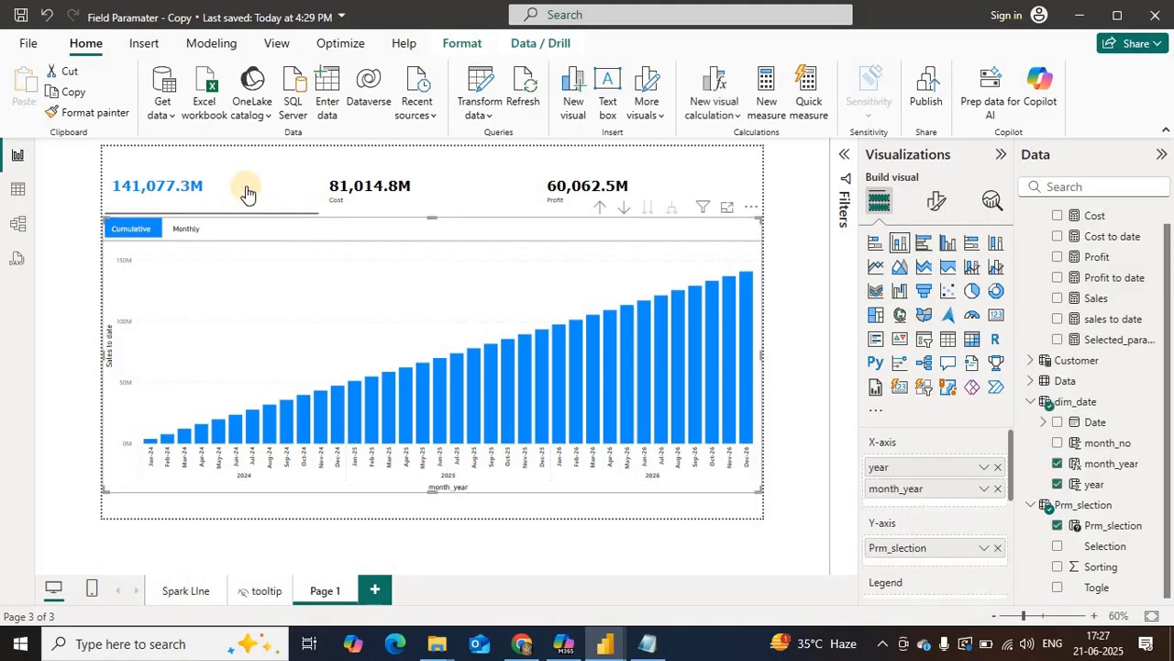
Step: Try the slicers by switching the chart to Cost and Profit, and from Cumulative to Monthly and back
left_click(376, 197)
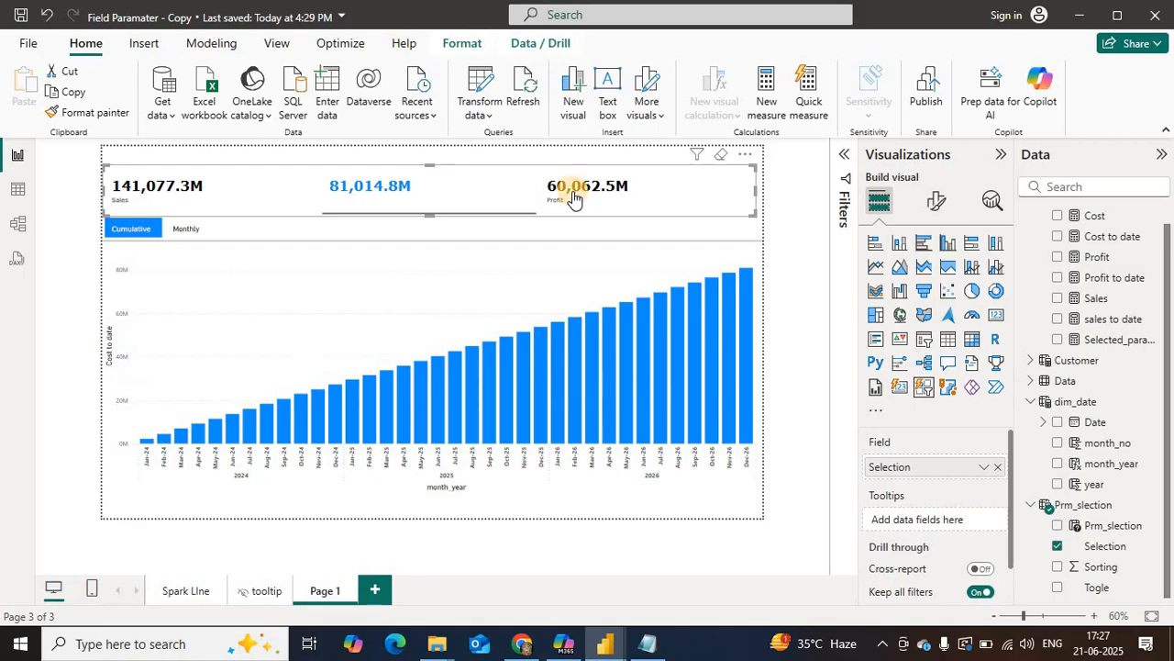
left_click(572, 198)
left_click(184, 230)
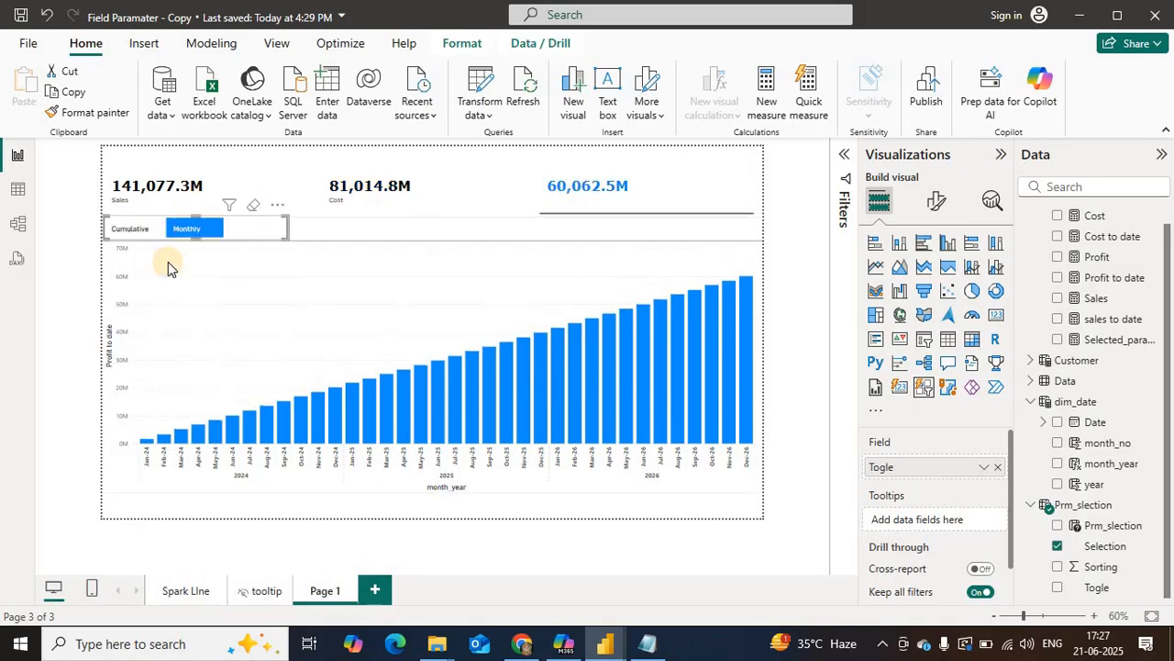
left_click(123, 229)
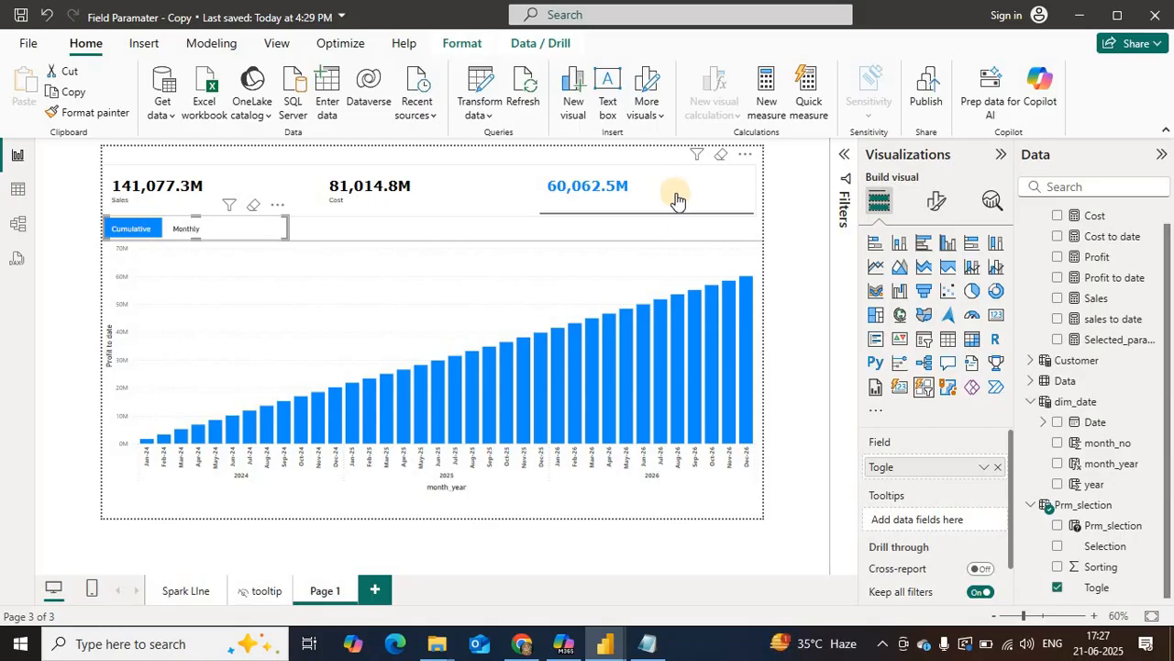
Step: Narrow the Selection slicer to a little over half the page width, freeing space beside it
left_click(752, 215)
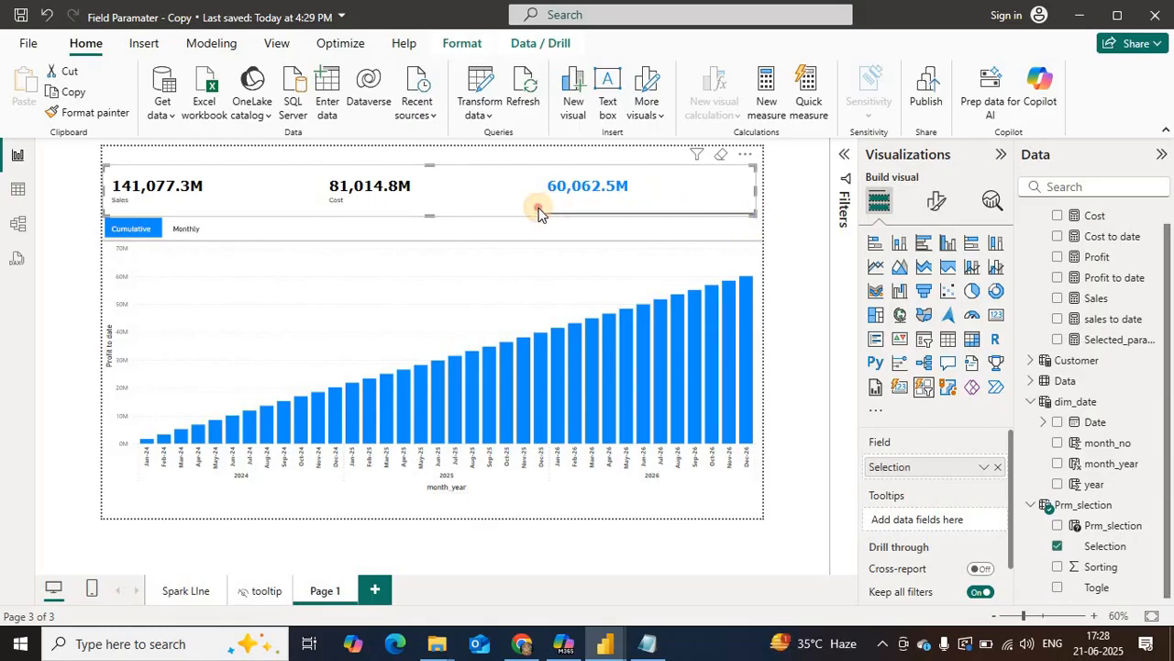
left_click_drag(538, 207, 483, 212)
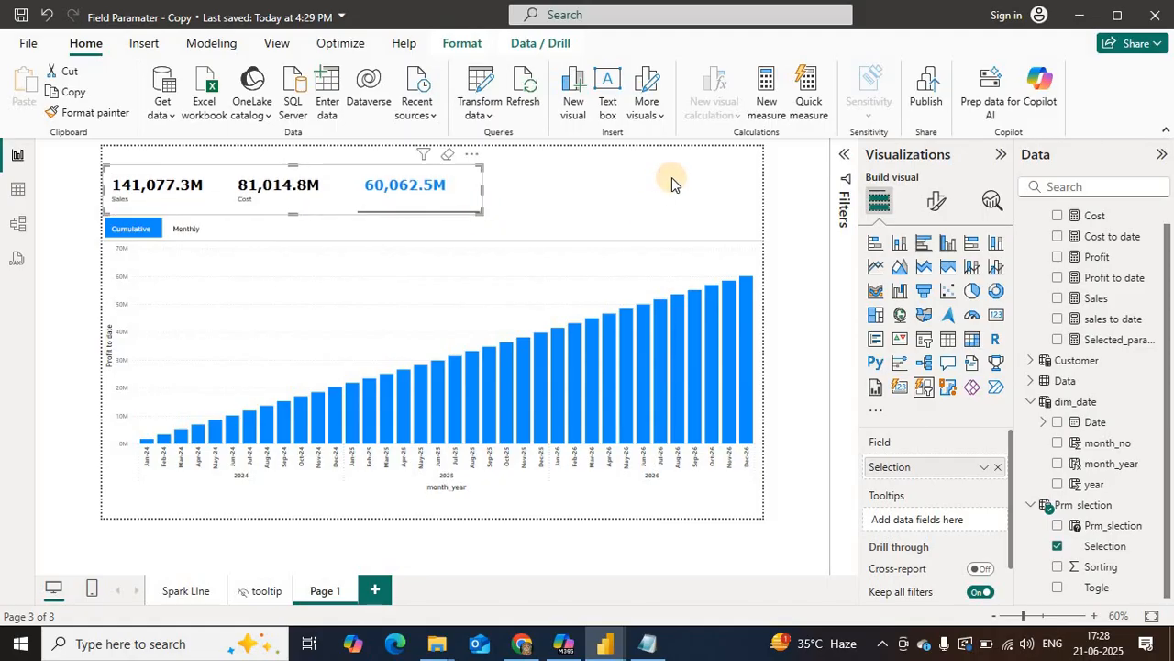
left_click(817, 172)
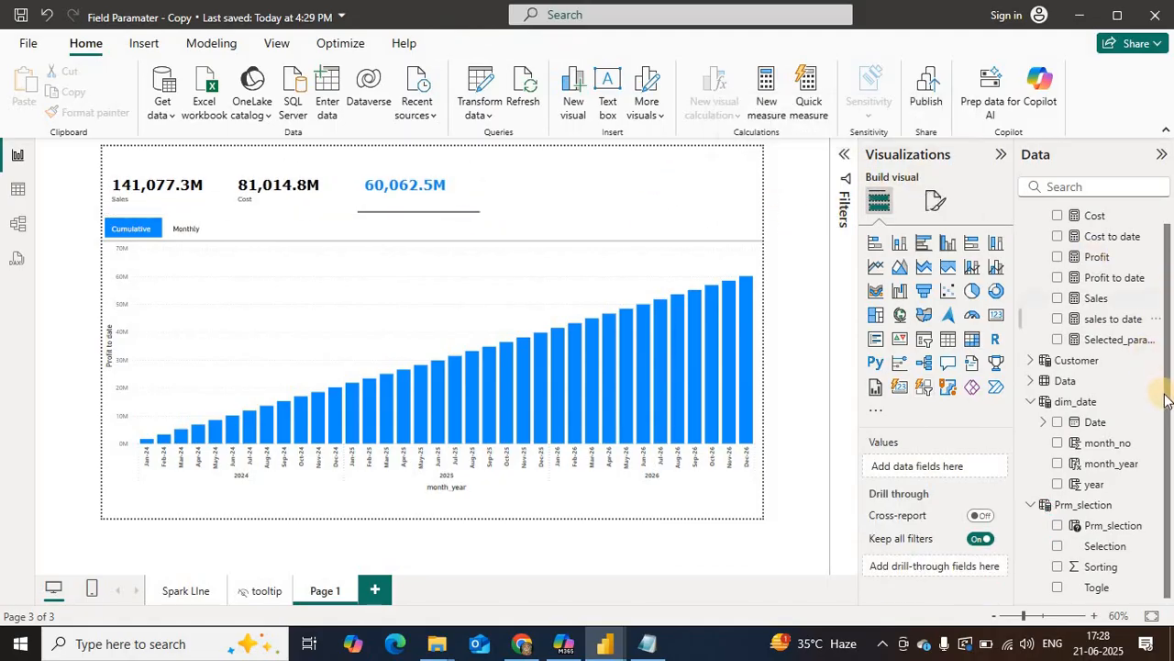
Step: Add a slicer on Country from the Data table in the space beside the Selection slicer and set its style to Dropdown
left_click(1031, 381)
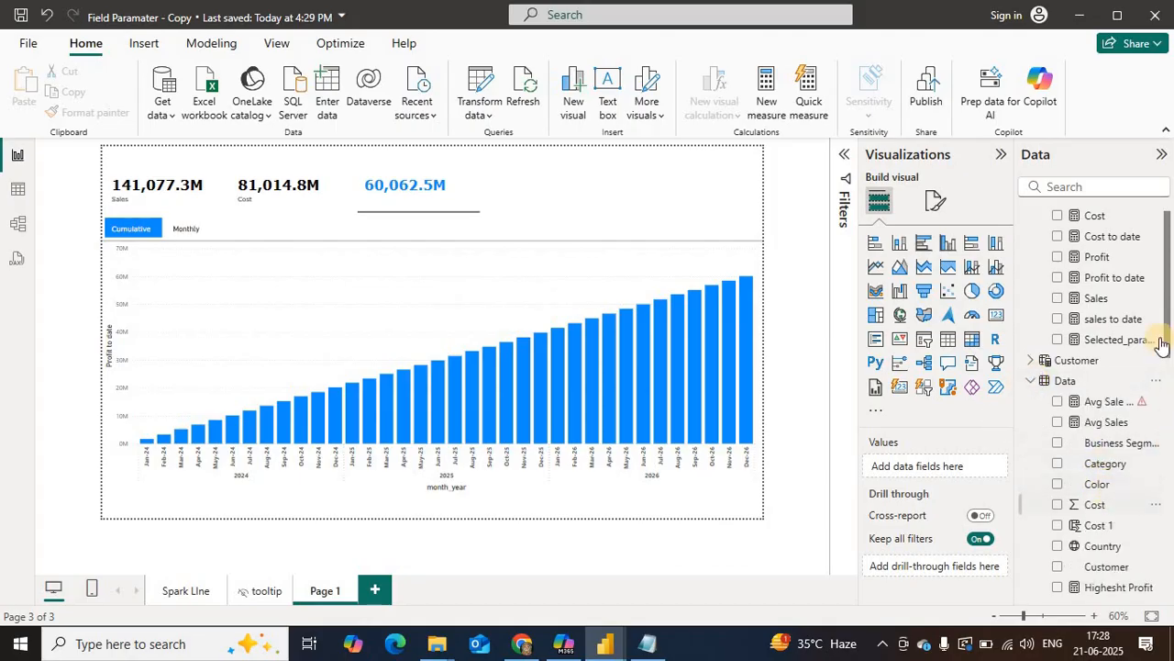
left_click_drag(1114, 549, 701, 207)
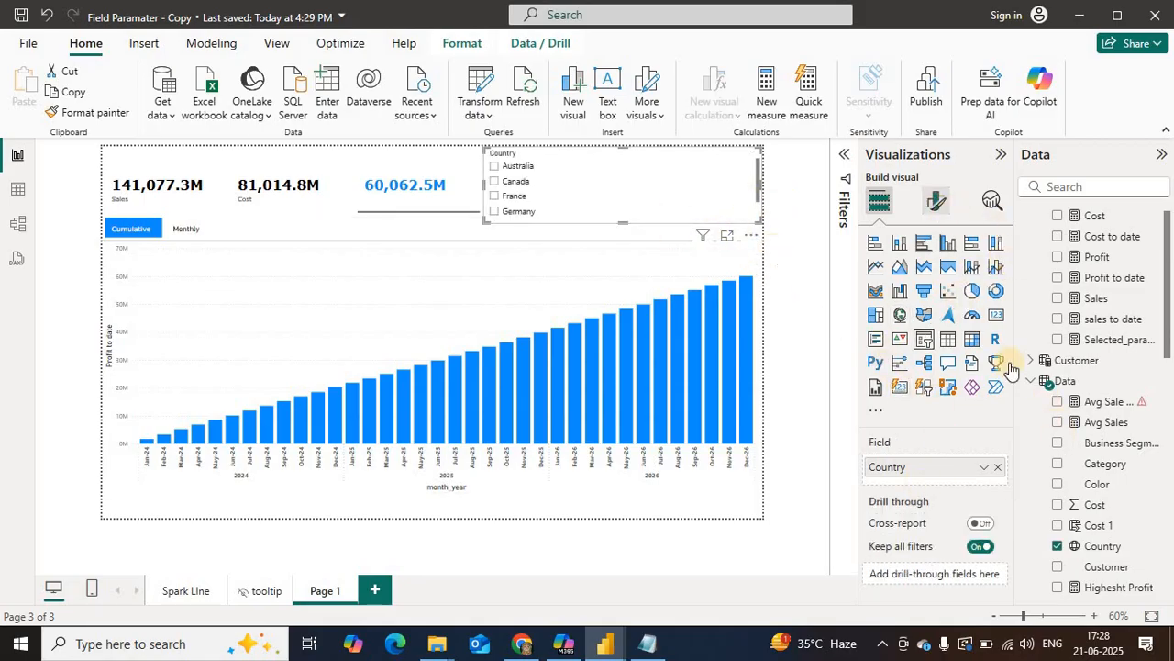
left_click(937, 202)
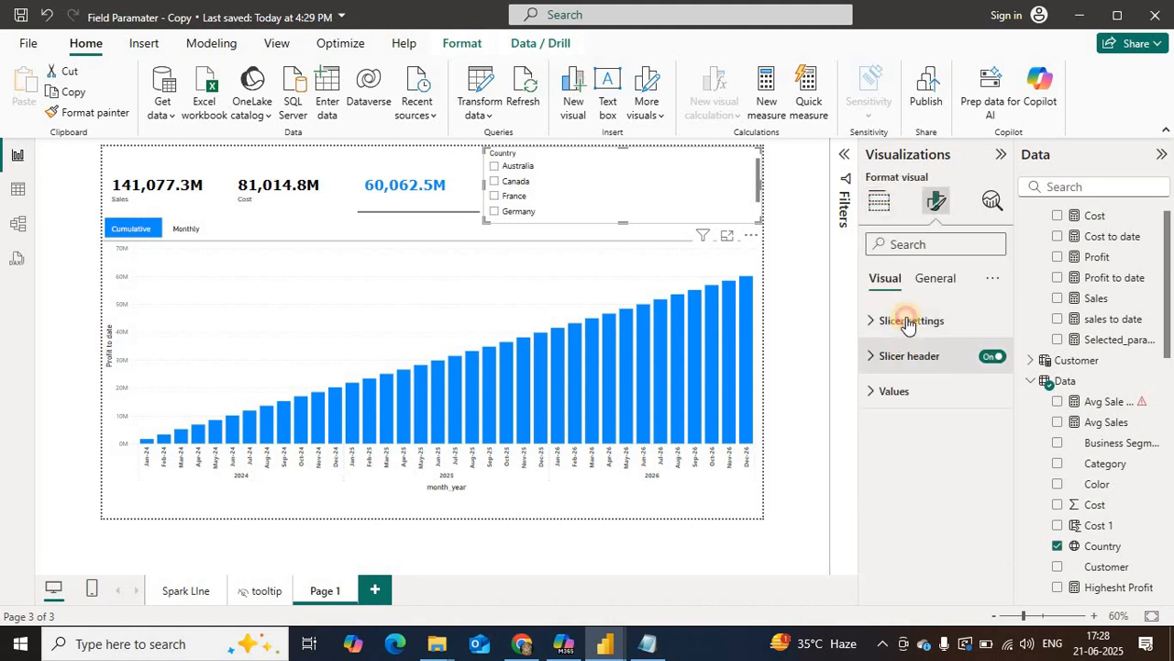
left_click(908, 322)
left_click(937, 407)
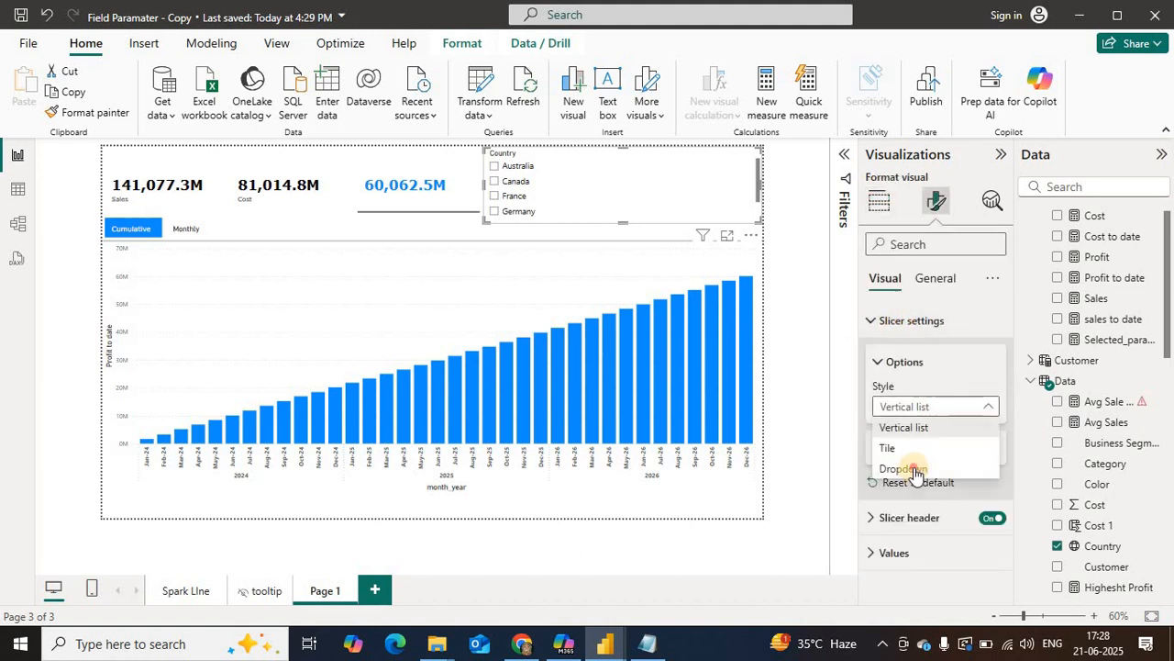
left_click(911, 466)
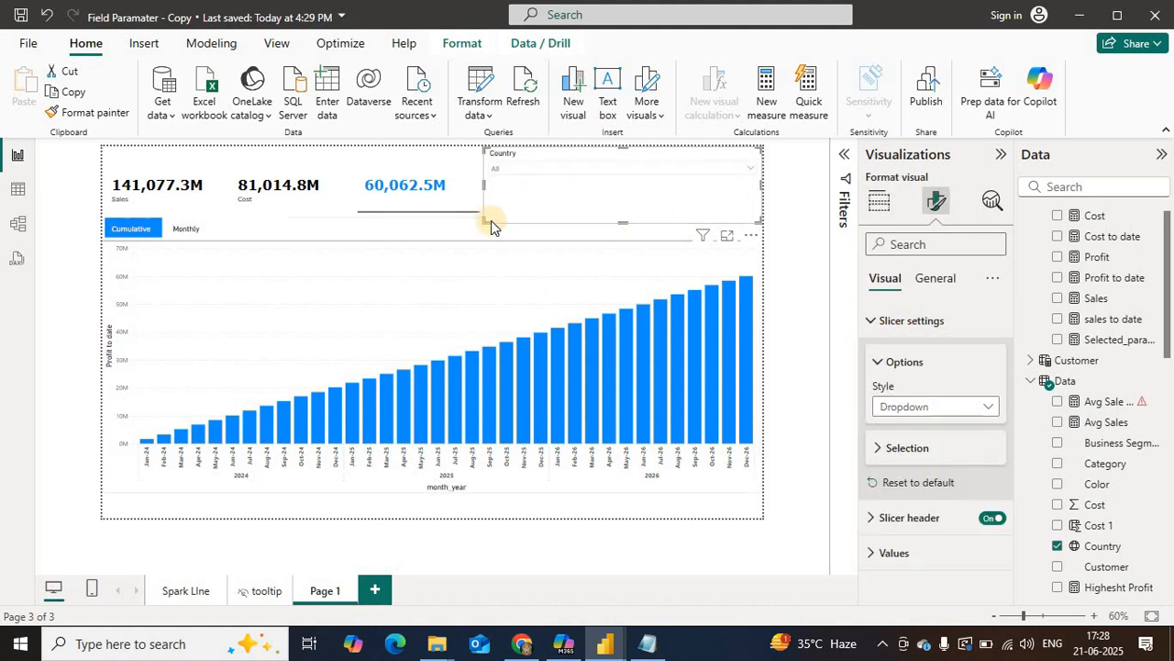
Step: Shrink the Country slicer to a small box near the page's outer edge and widen the Selection slicer toward it
left_click_drag(490, 218, 711, 190)
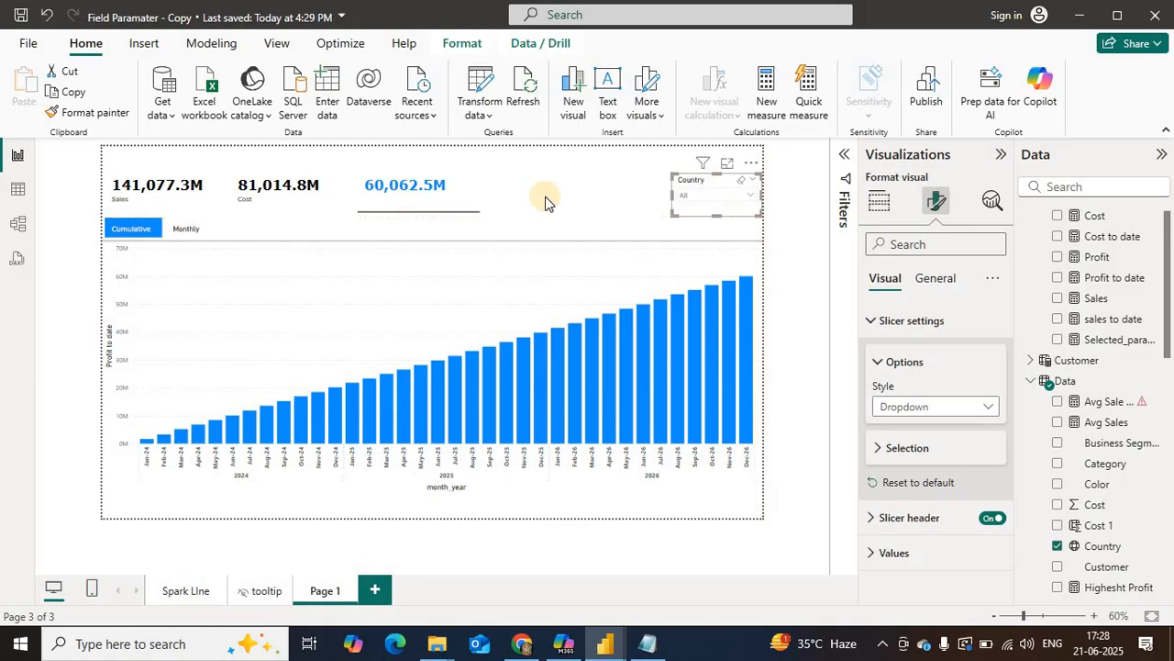
left_click(480, 189)
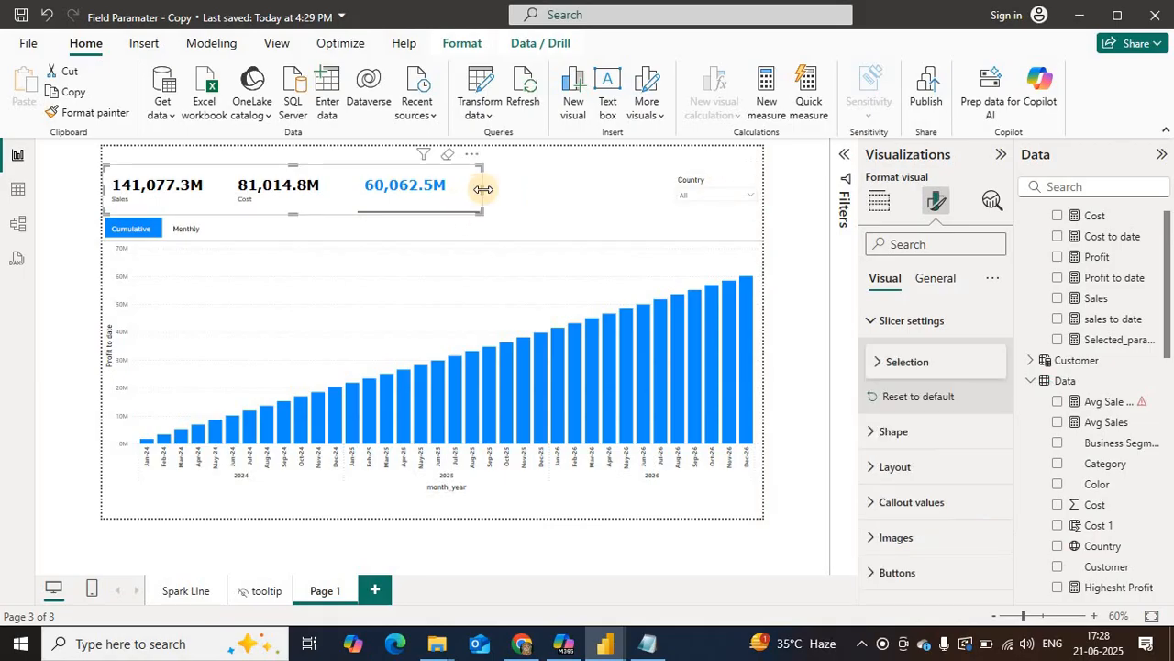
left_click_drag(577, 190, 587, 189)
Step: Filter the report by Canada in the Country slicer, and switch the filter to France
left_click(714, 196)
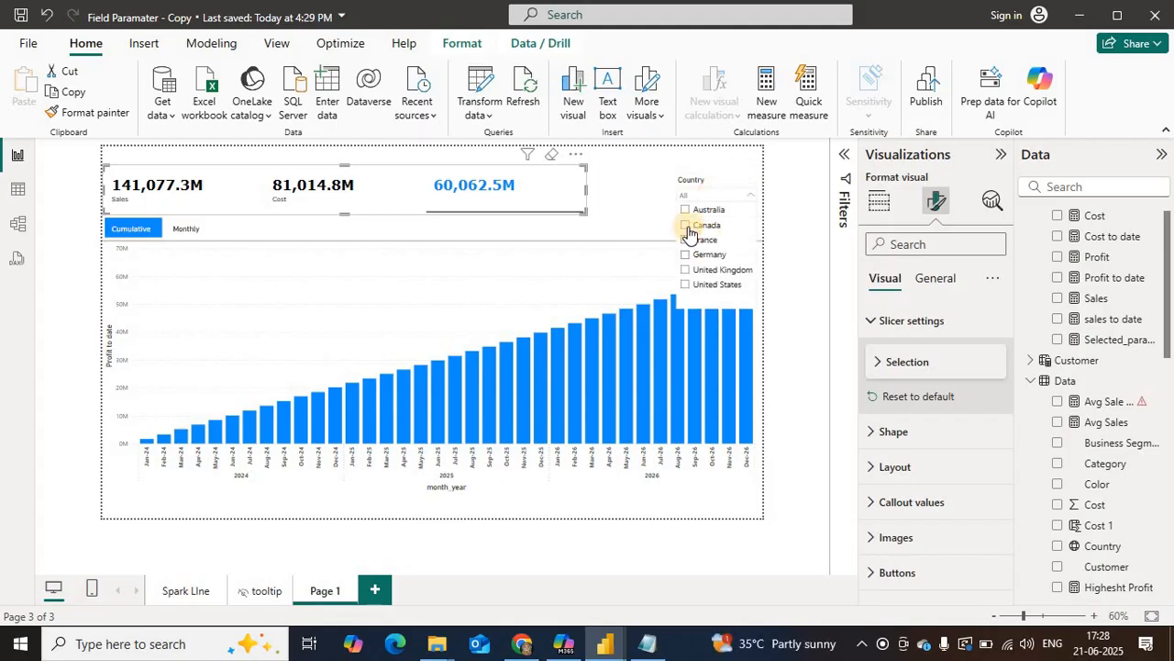
left_click(685, 226)
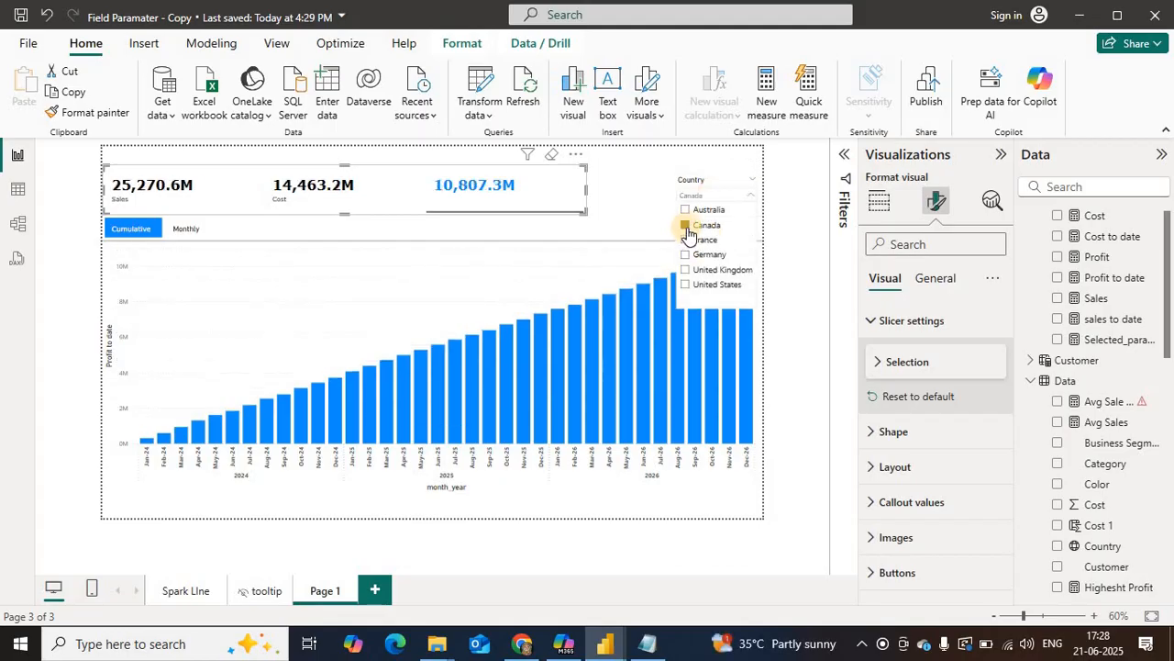
left_click(685, 240)
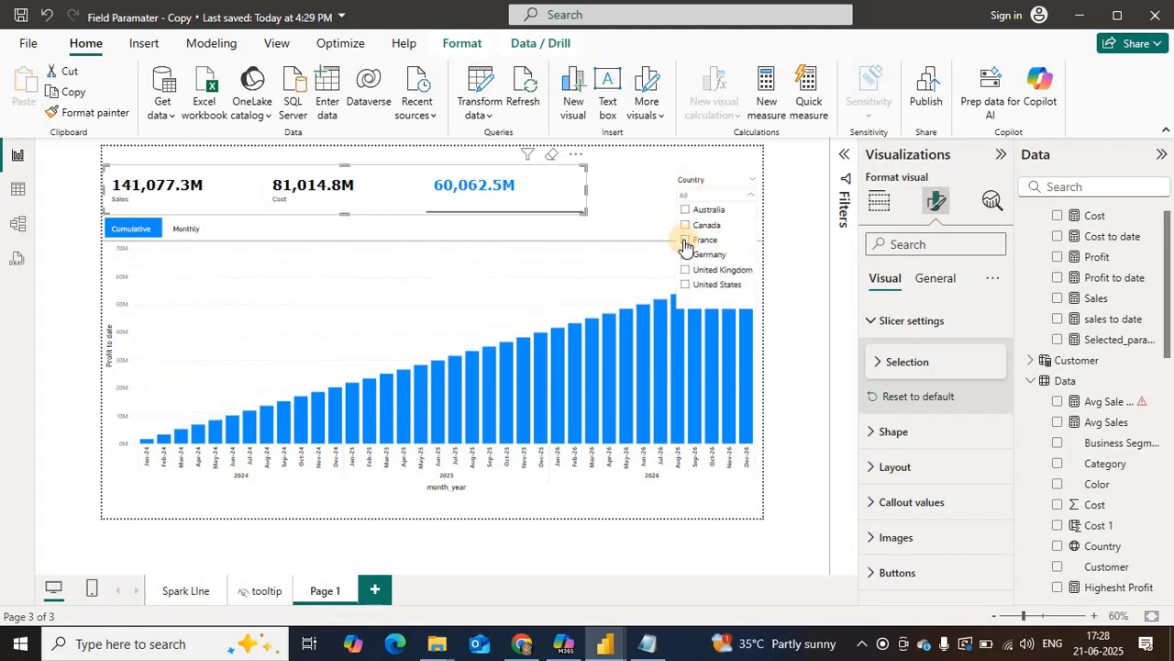
Step: Check the France data by switching the Togle slicer to Monthly and back to Cumulative
left_click(171, 244)
left_click(168, 236)
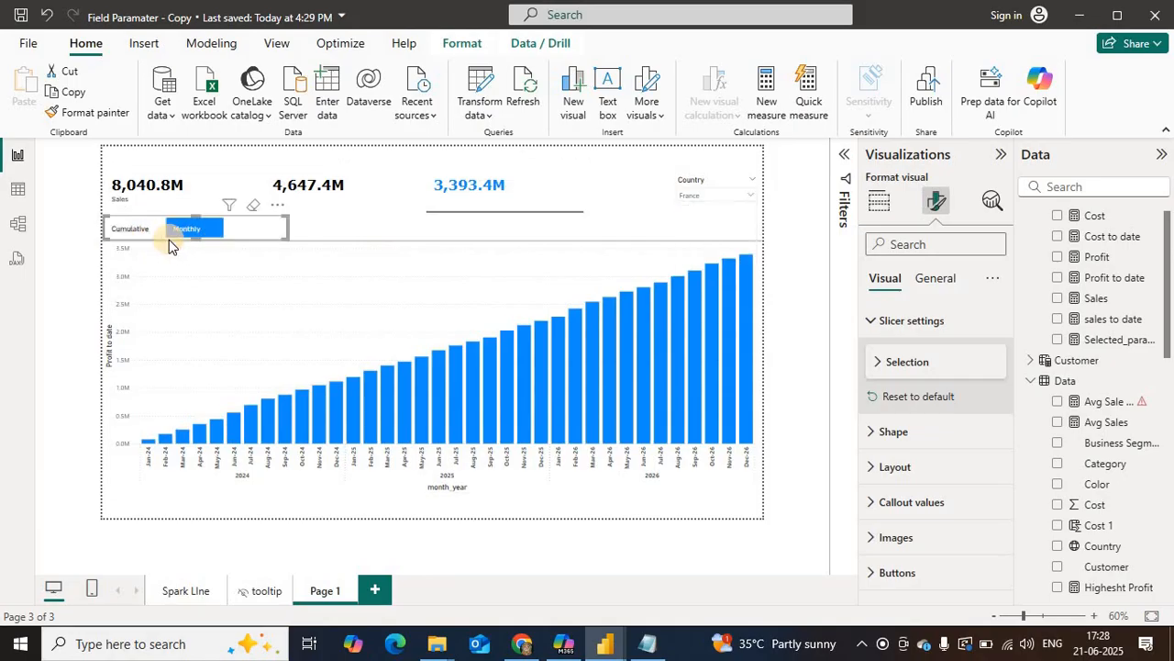
left_click(114, 229)
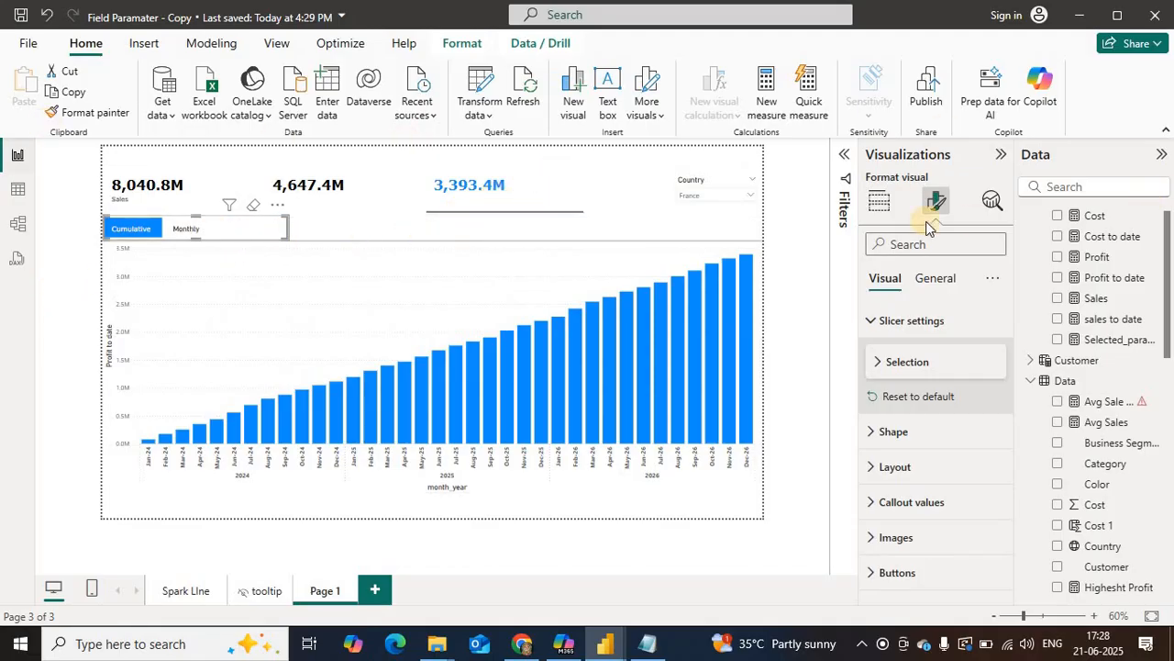
Step: Move the Selection slicer up to the page's upper edge with Cost selected, and move the Country slicer up level with it
left_click(387, 184)
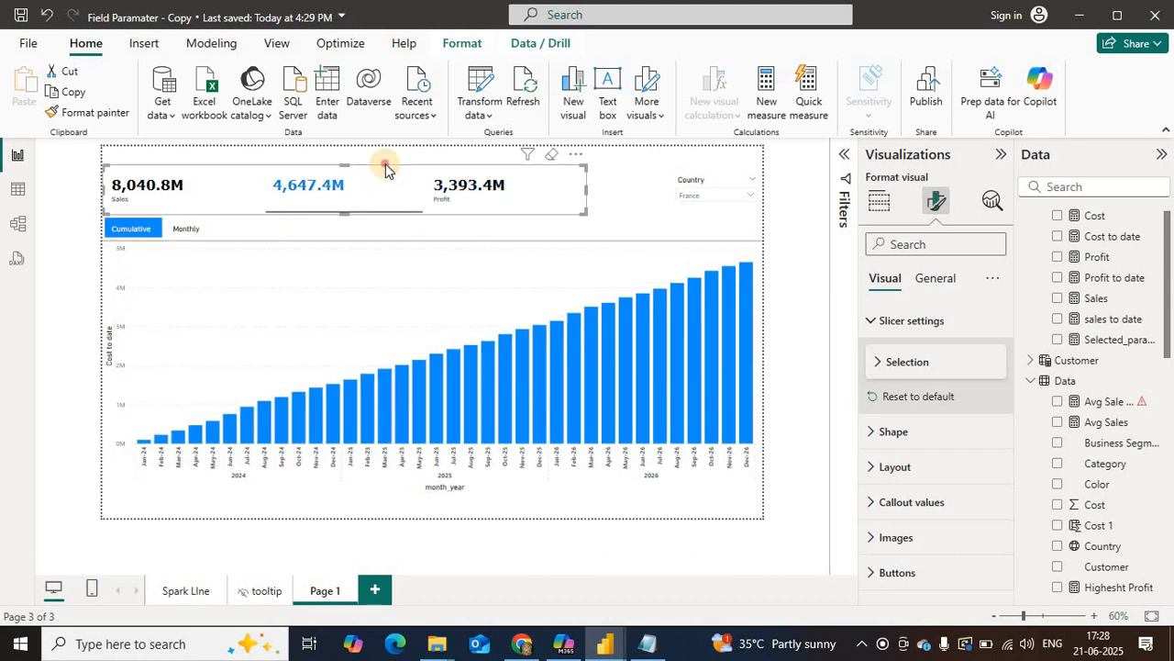
left_click(680, 193)
left_click(681, 185)
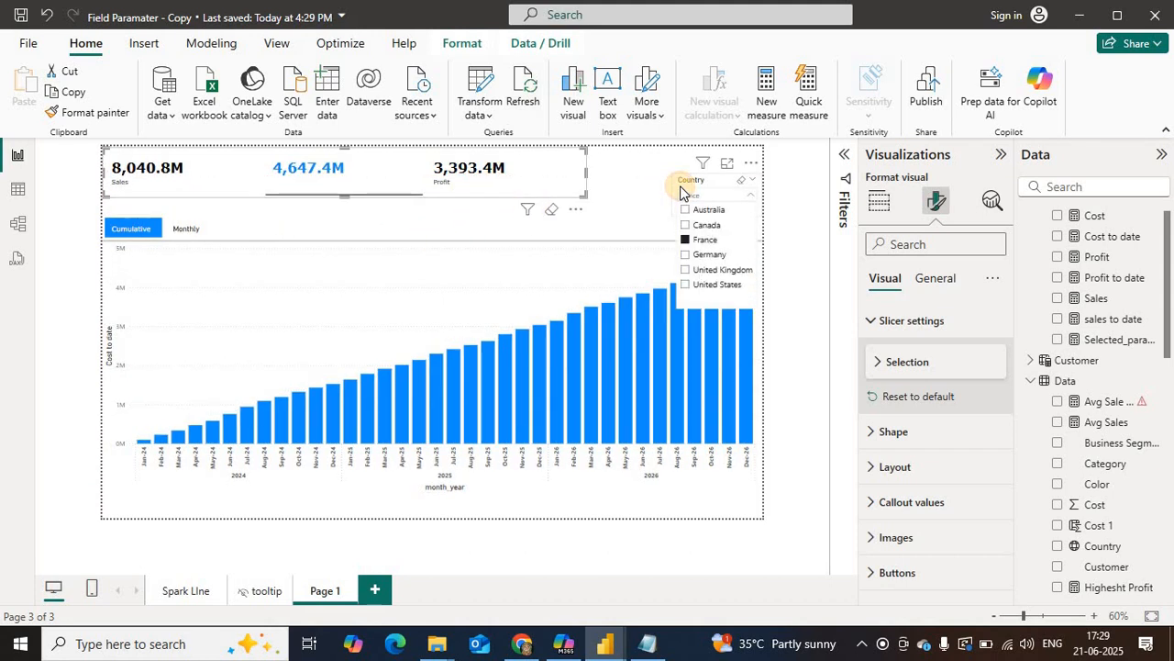
left_click_drag(676, 175, 668, 156)
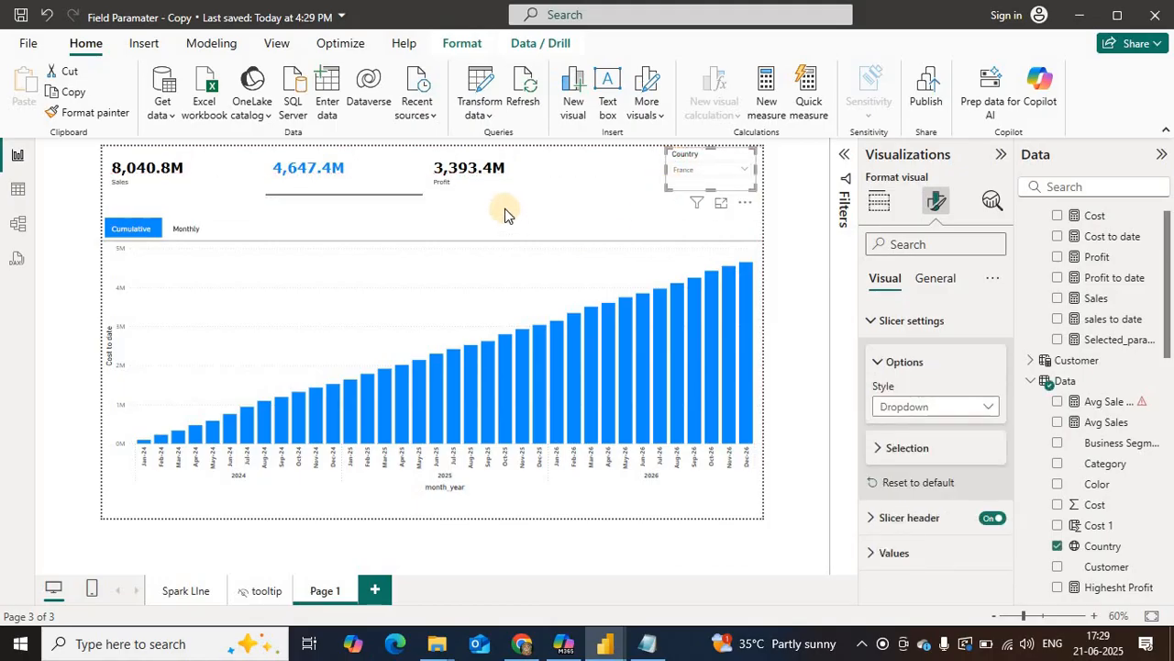